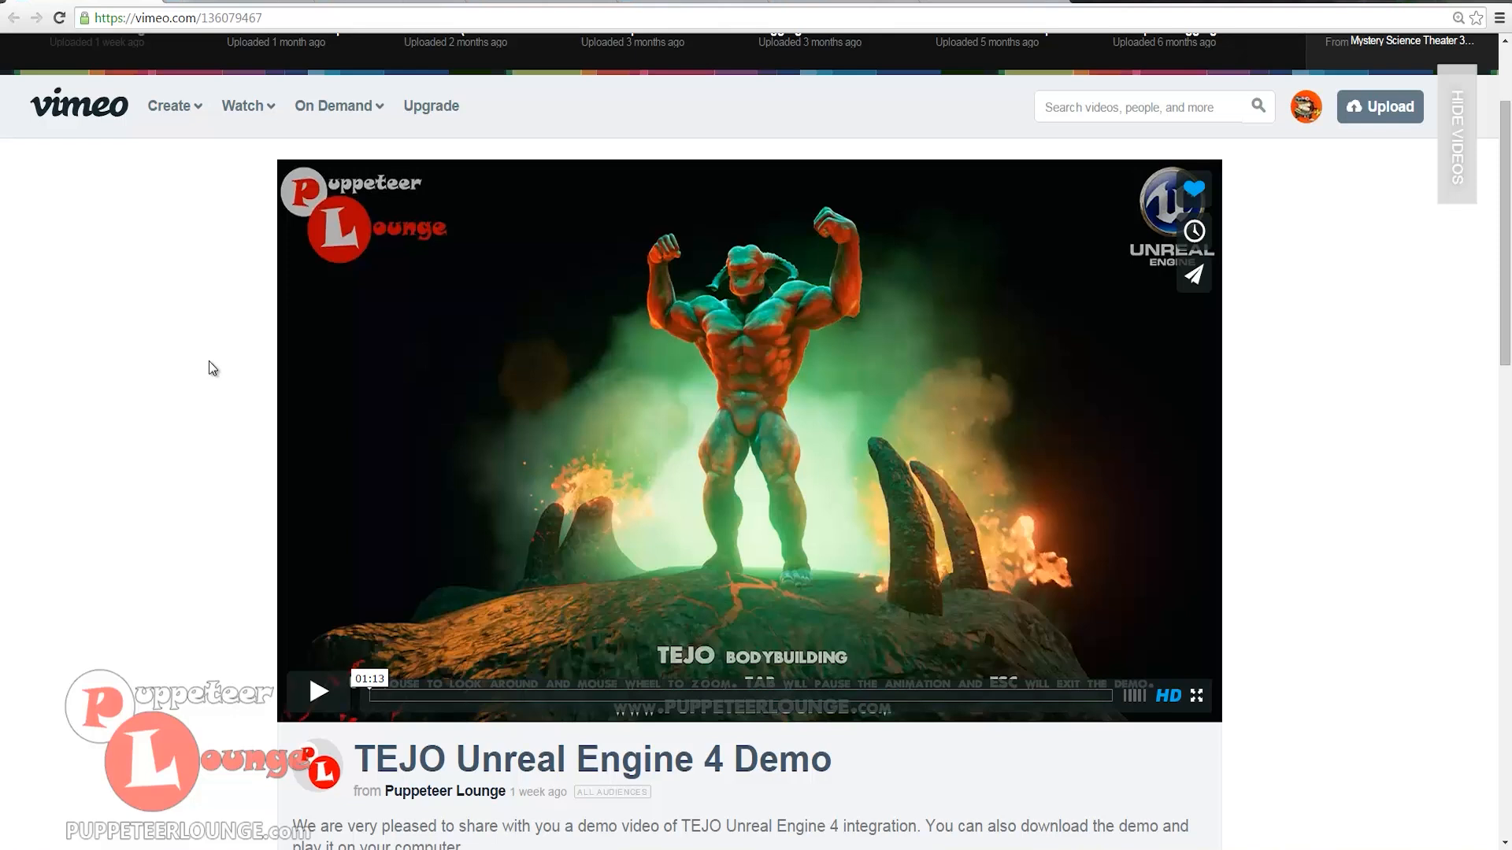
- Inspect the flexing character in the TEJO_showcase demo close up and from another angle, and close the demo
scroll(669, 450, down, 2)
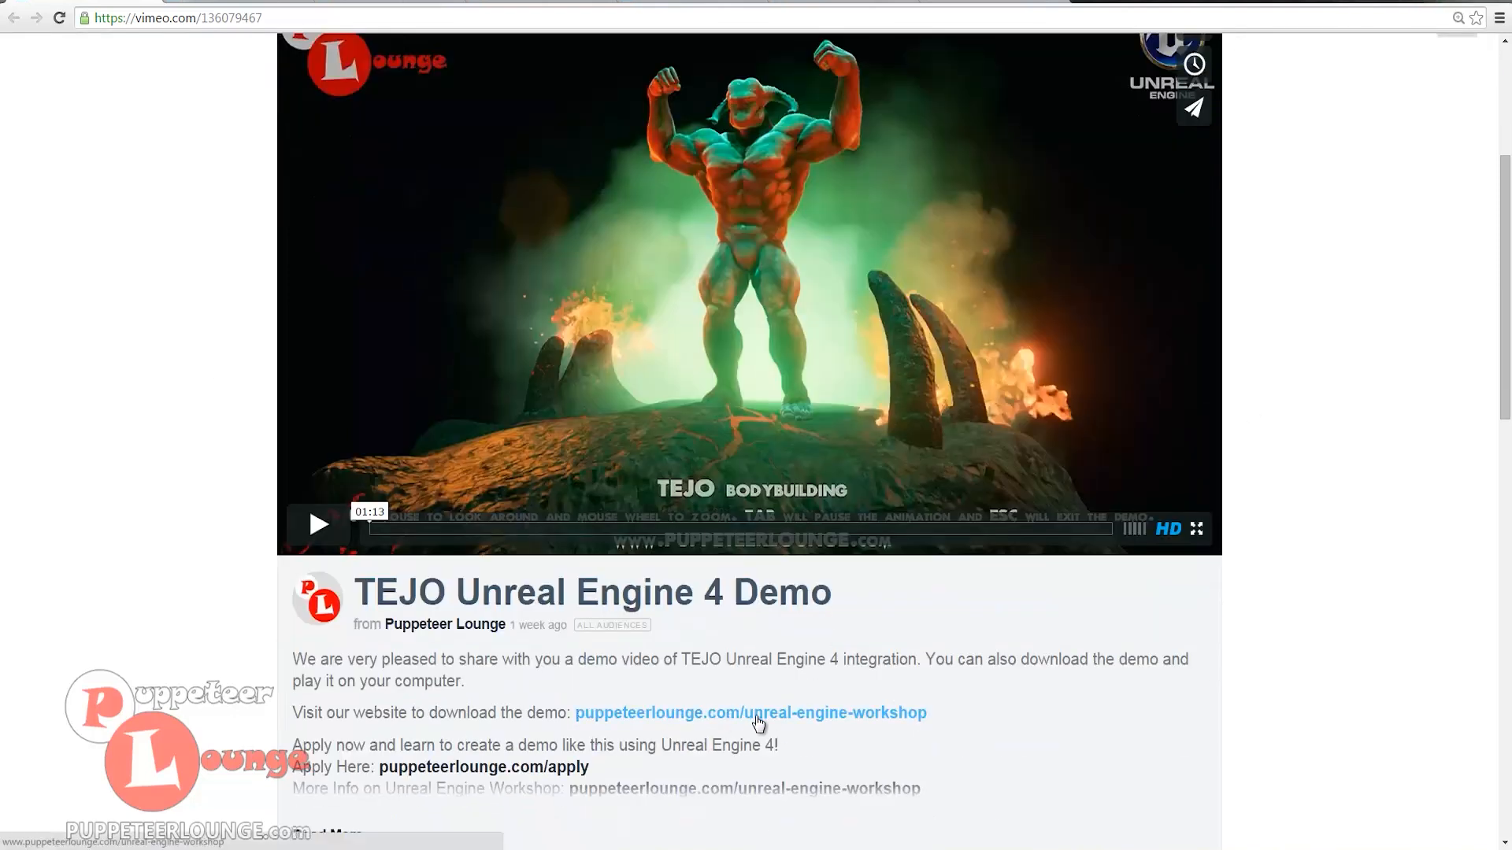
scroll(134, 374, up, 1)
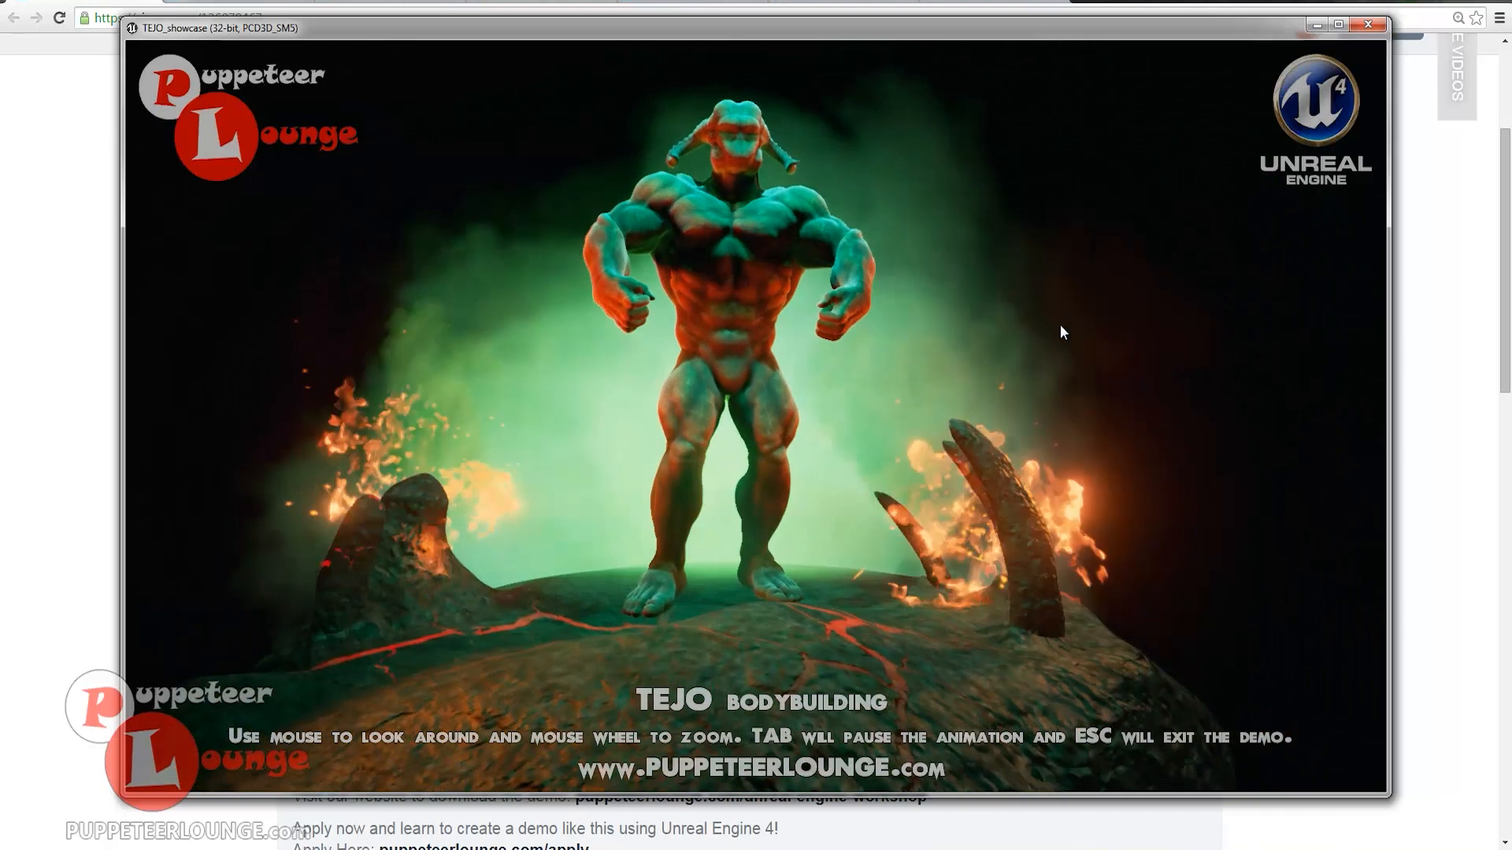
scroll(1060, 324, up, 4)
scroll(861, 279, down, 3)
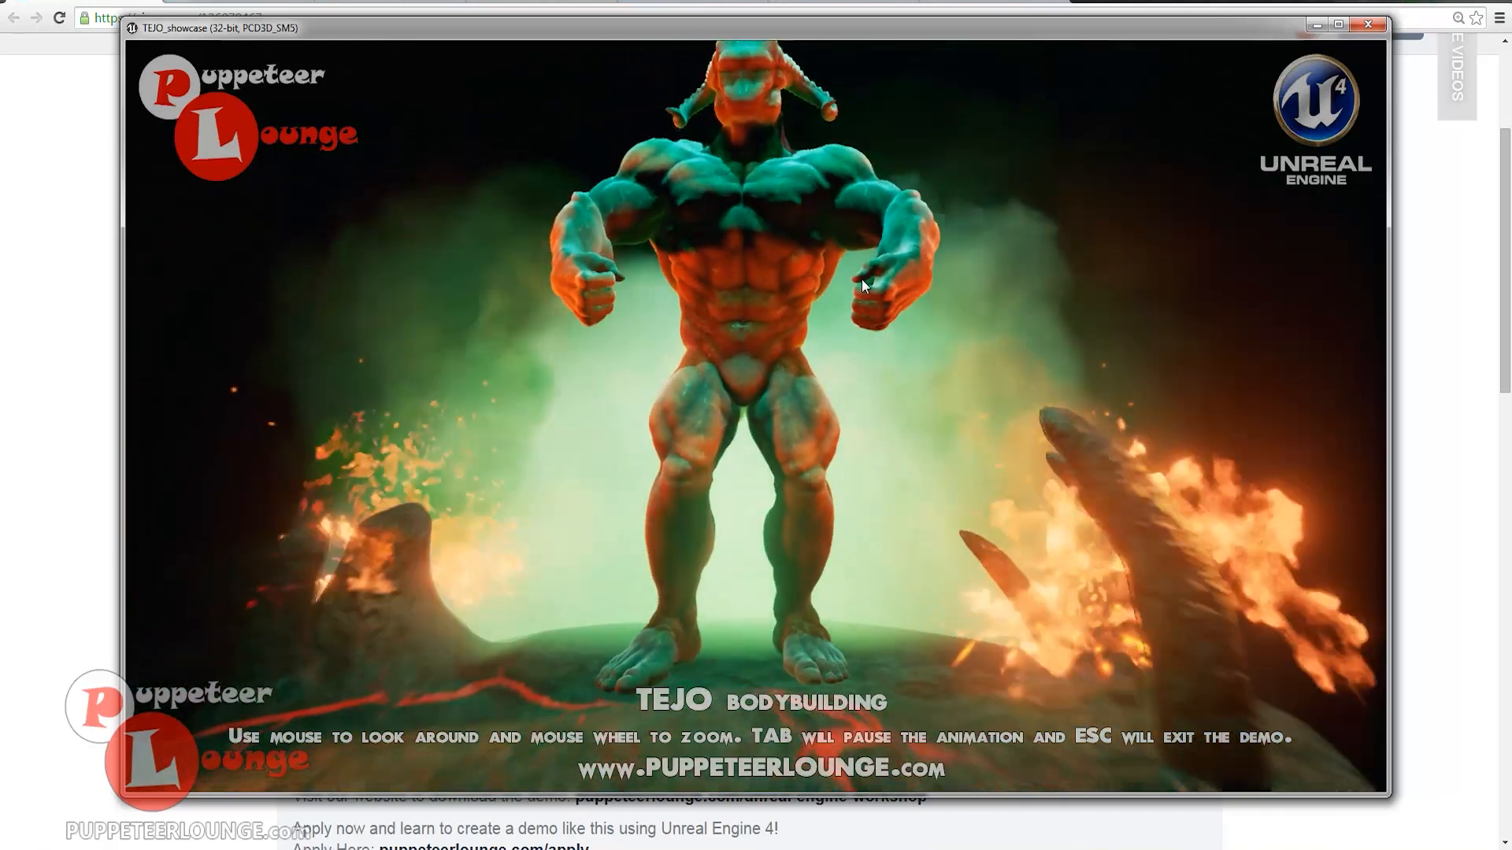
scroll(862, 280, down, 3)
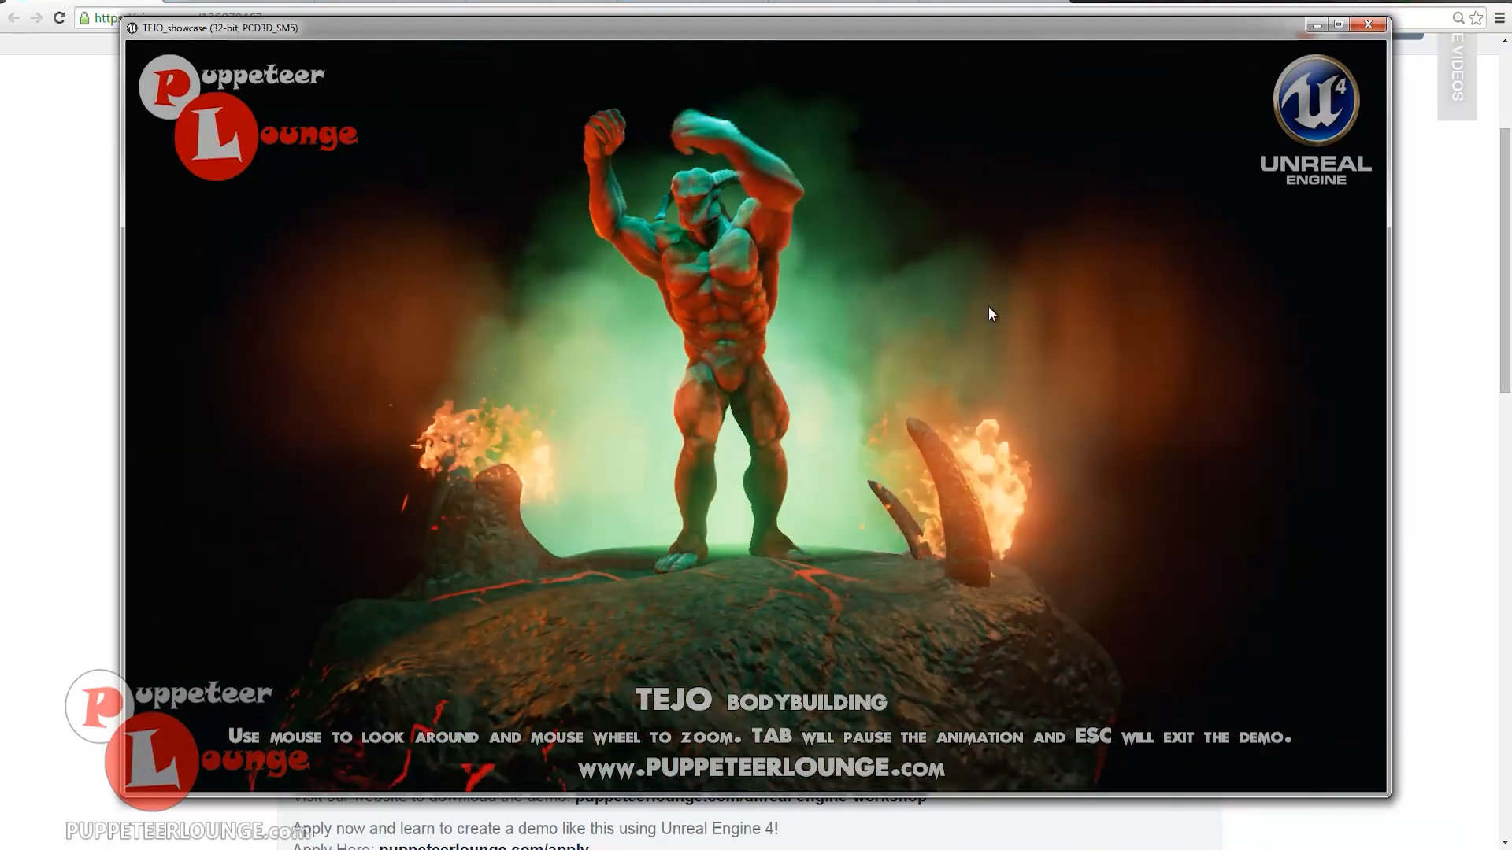
drag(1095, 441, 652, 319)
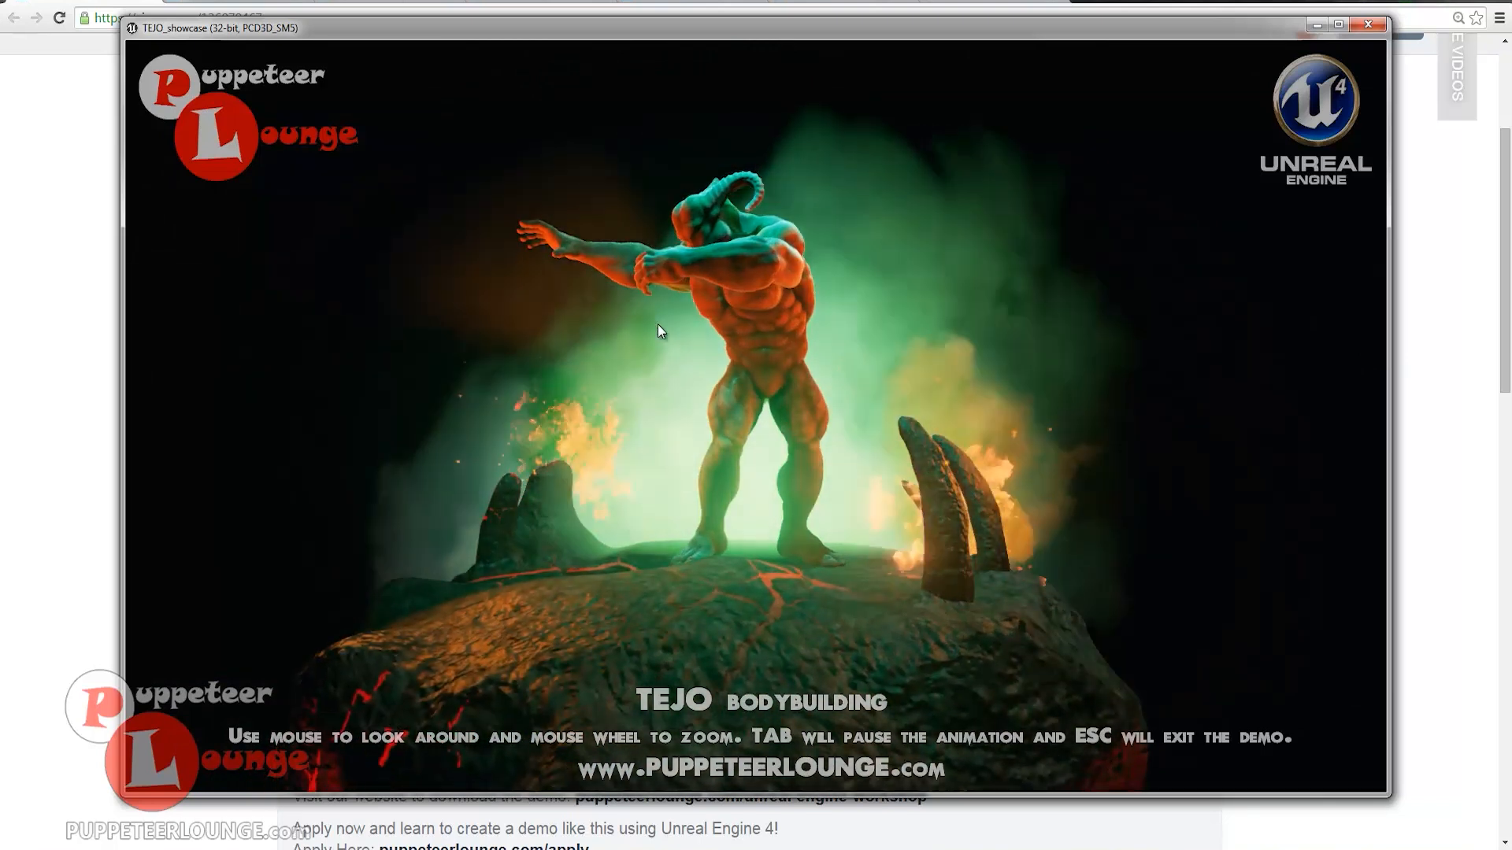
key(super)
key(super)
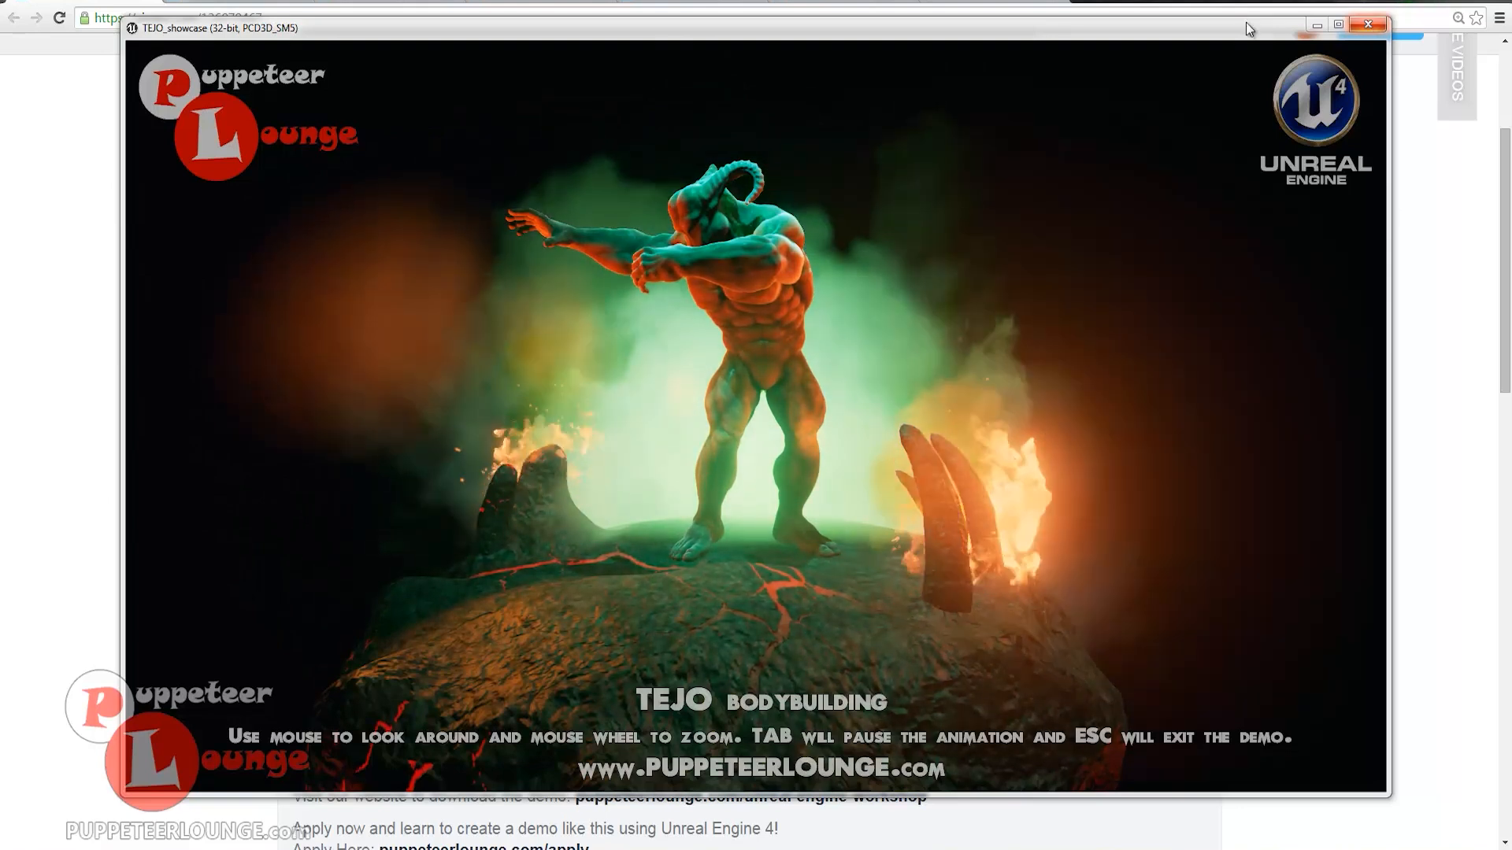
click(1366, 26)
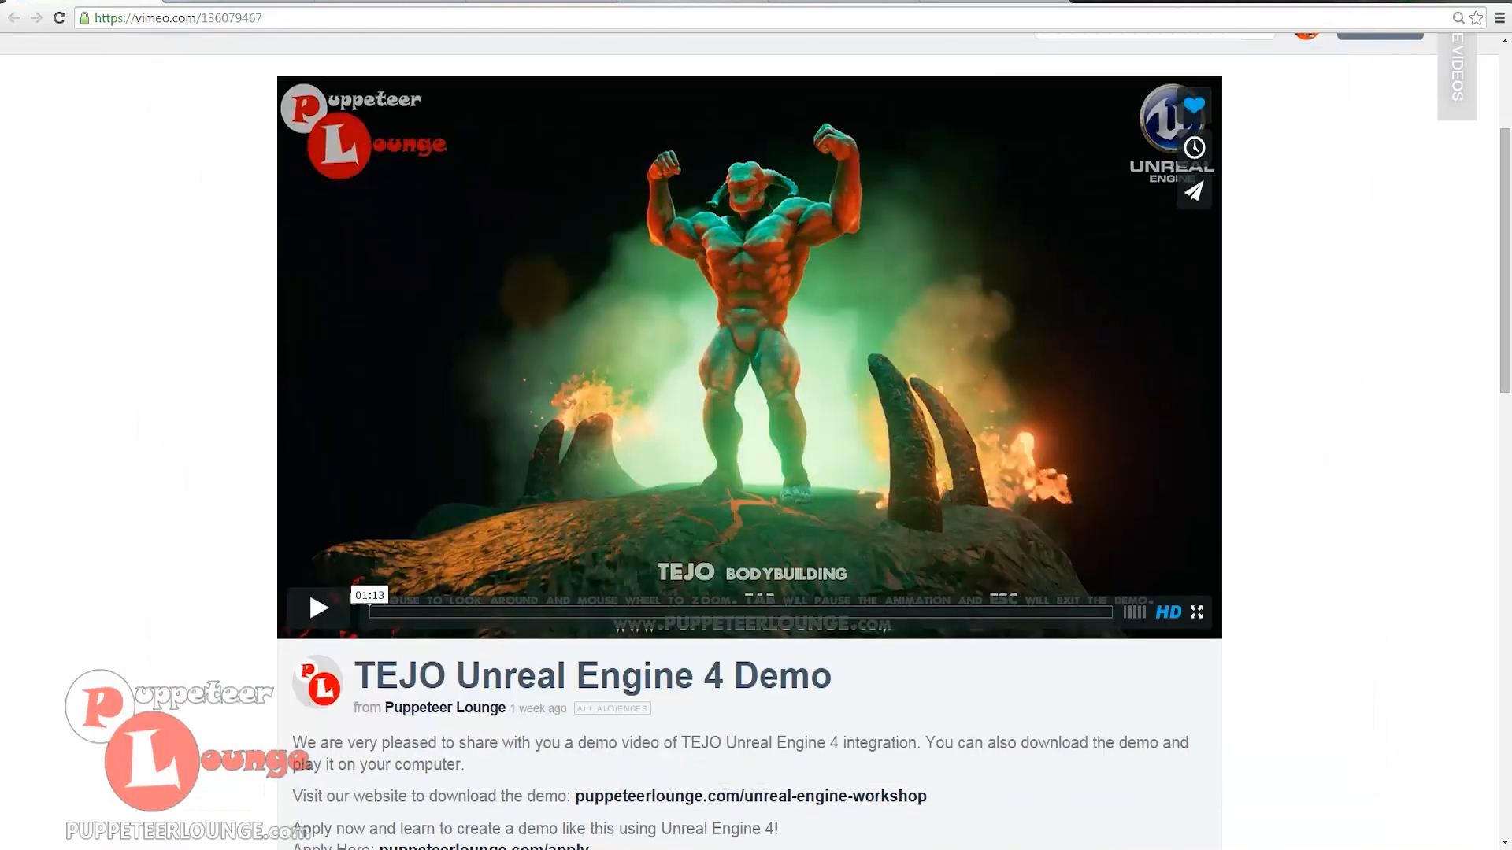
- Play the Ragnosaur Final Unreal 4 Demo video on Vimeo and pause it after watching the creature
click(692, 1)
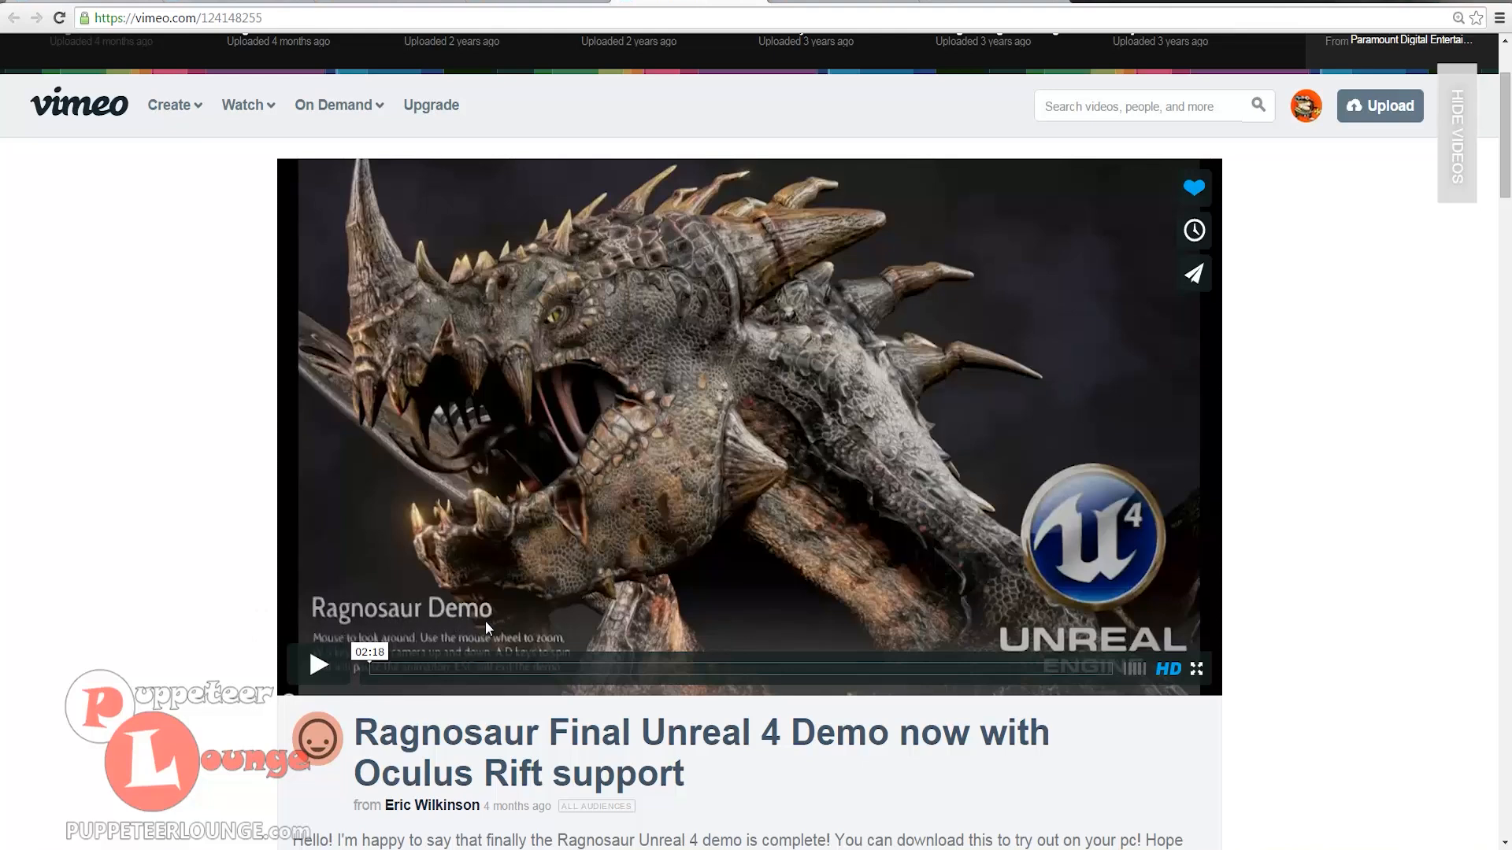
click(319, 670)
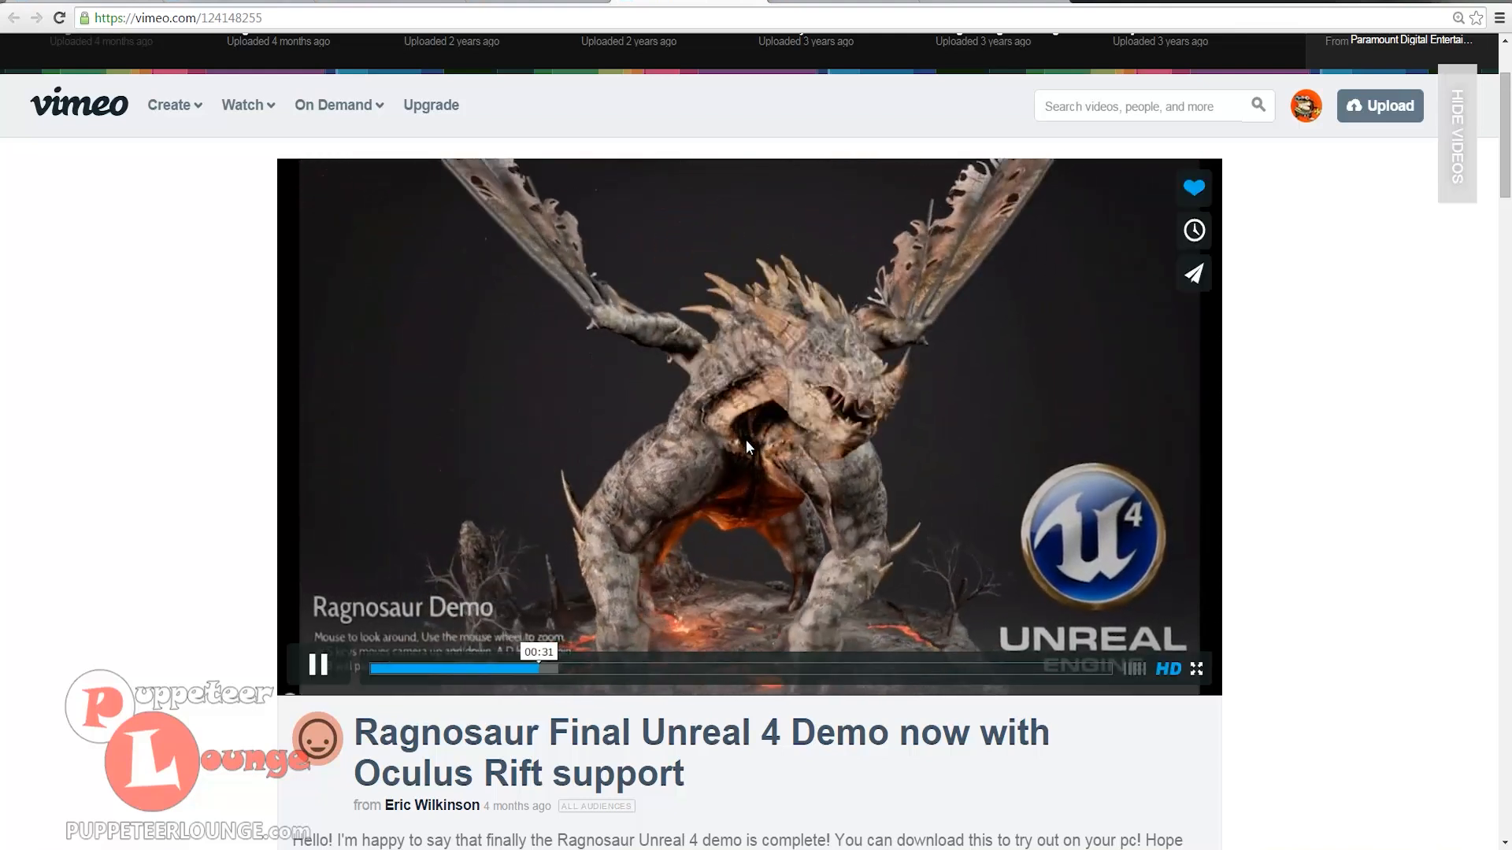
click(756, 456)
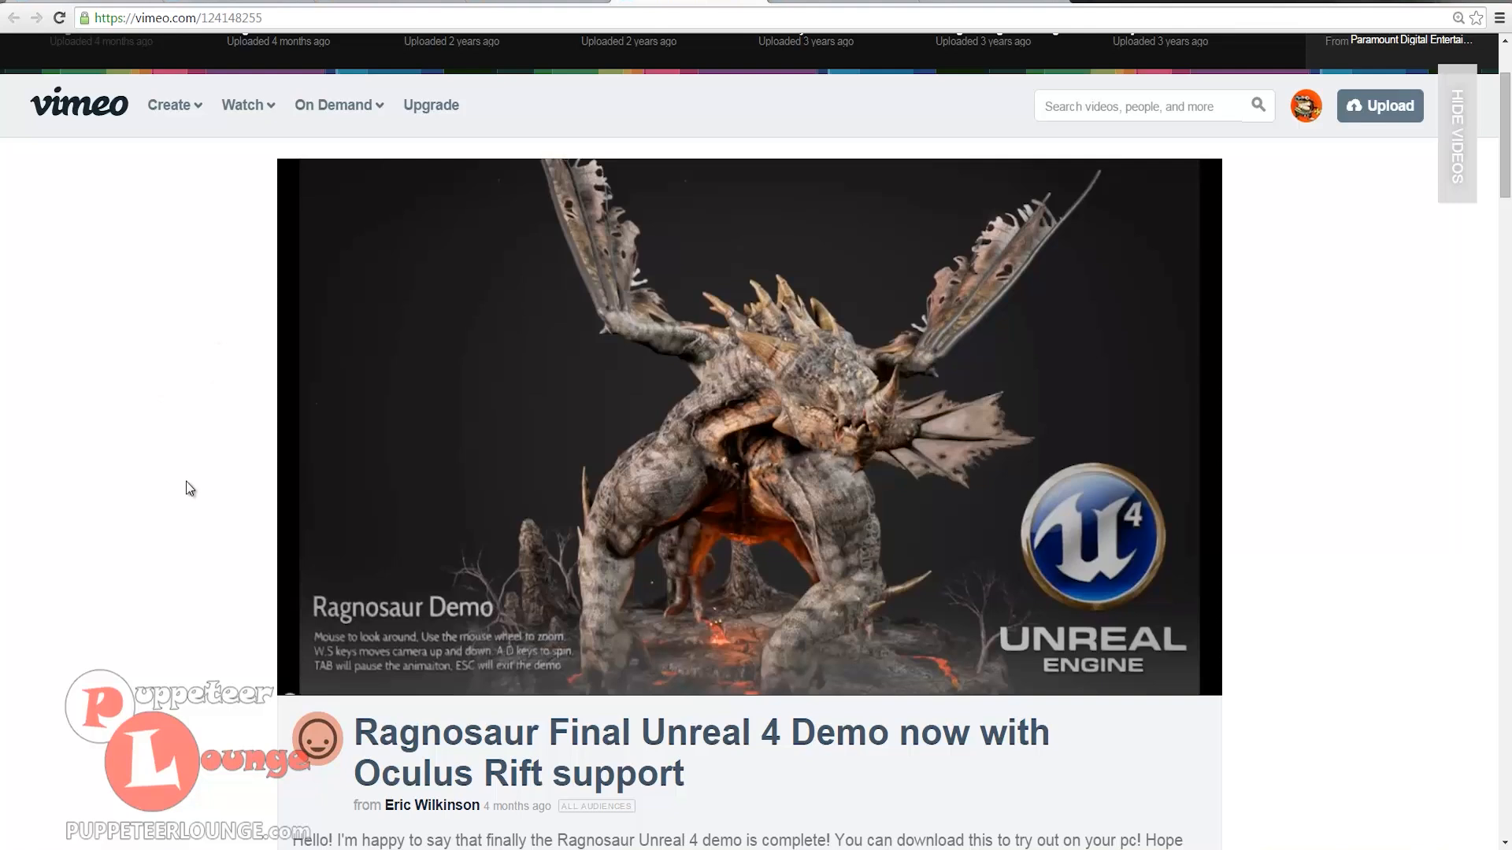
- Watch parts of the TEJO ~ Body Building Show video, pausing and resuming it, and leave it paused at 00:57
click(223, 4)
click(94, 2)
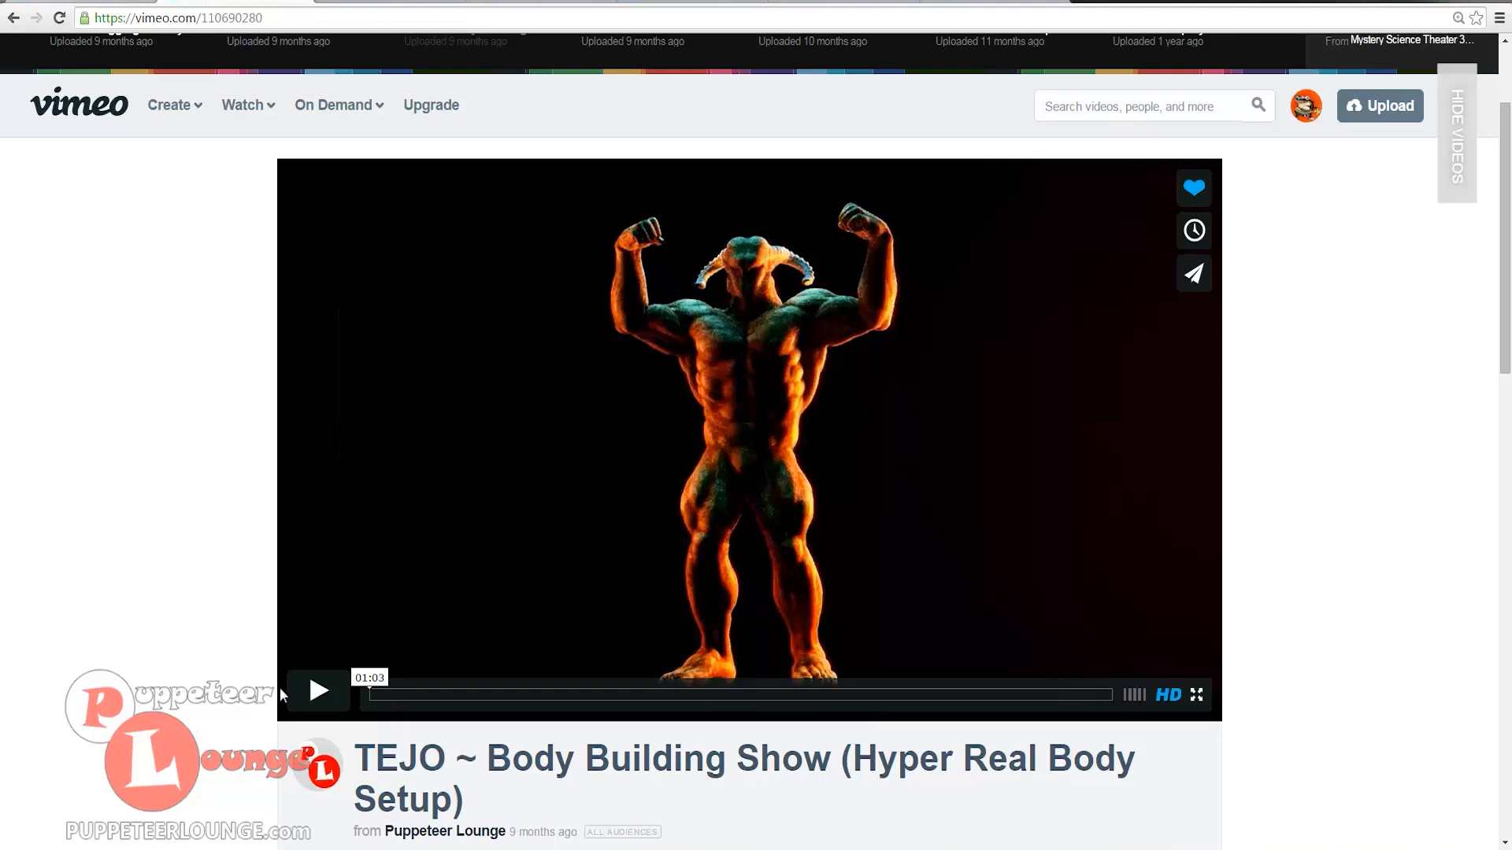
click(319, 701)
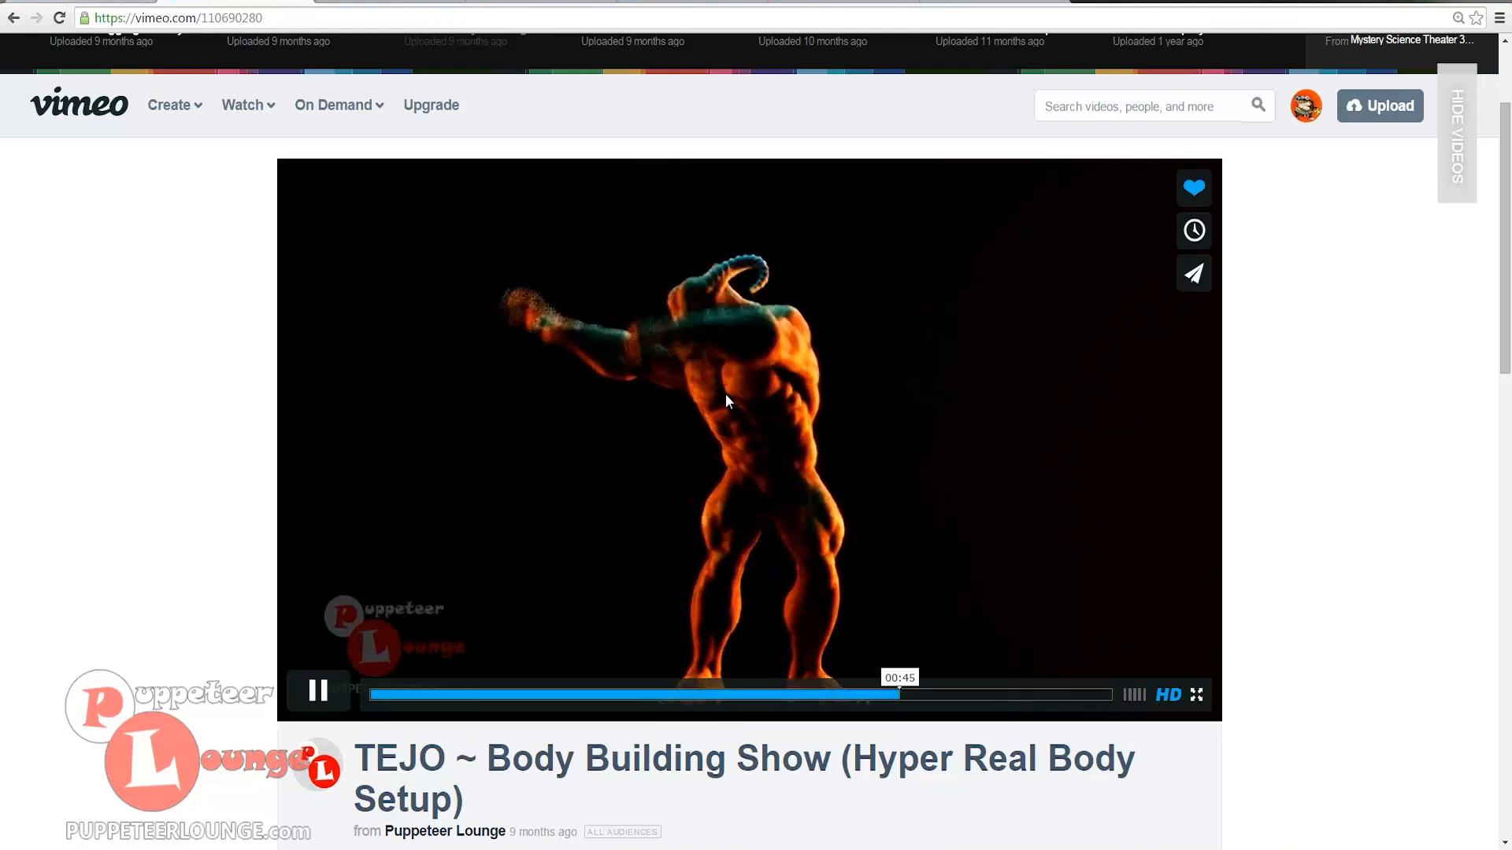
click(817, 701)
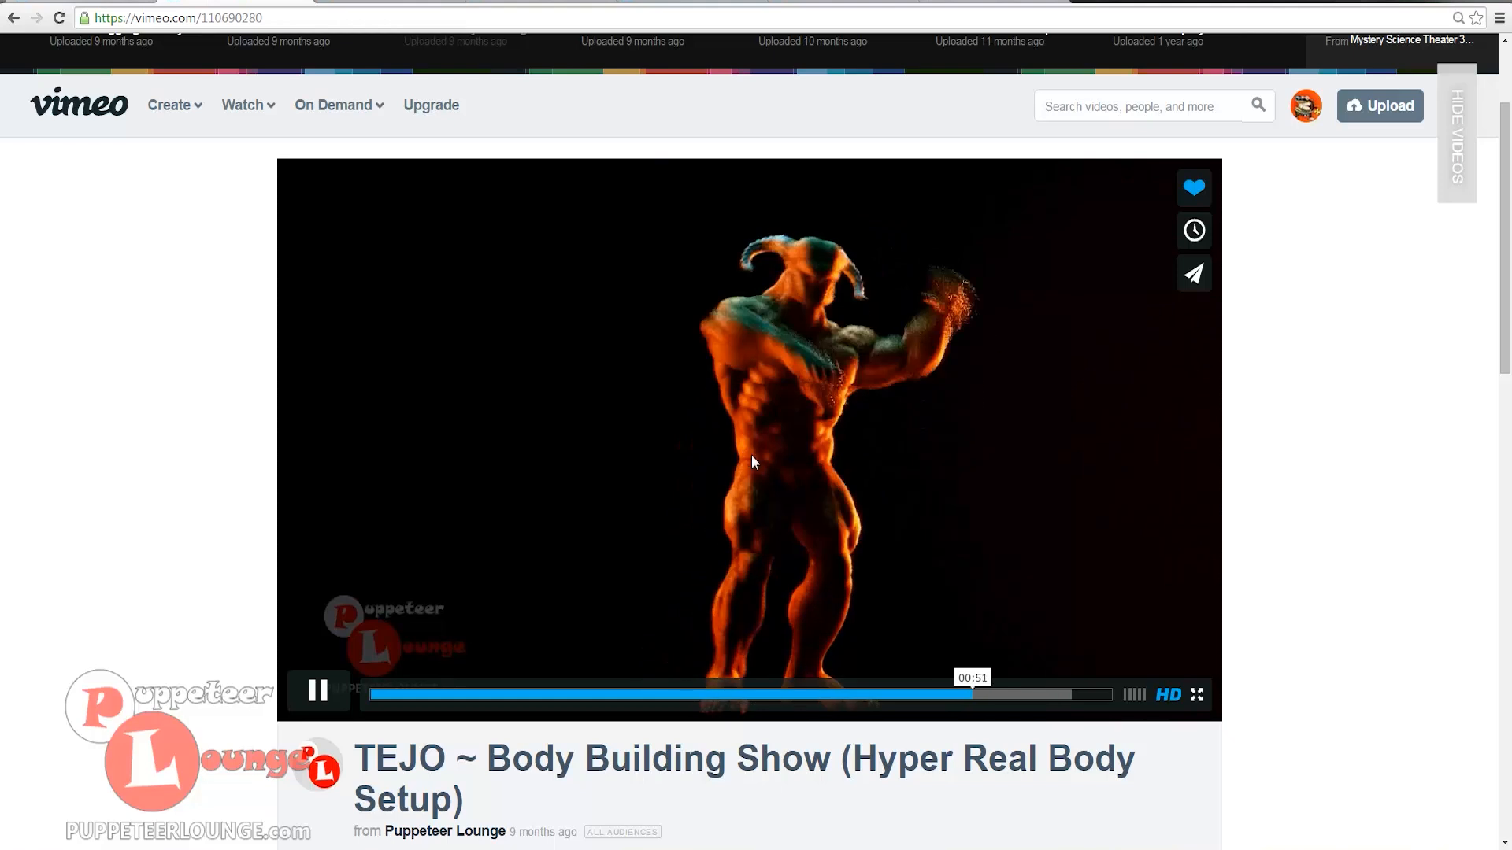
click(862, 523)
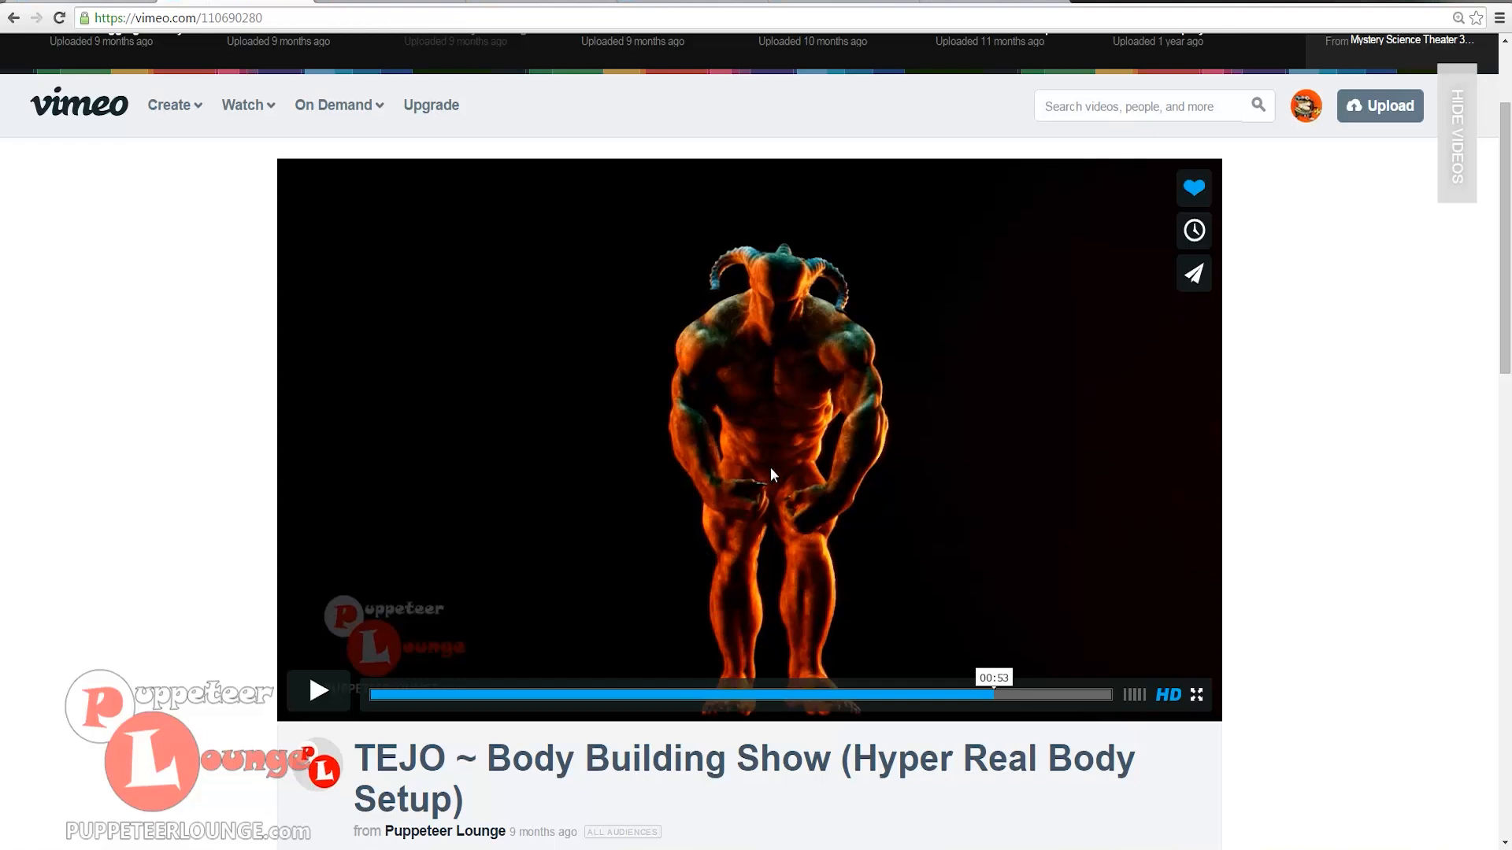
click(871, 465)
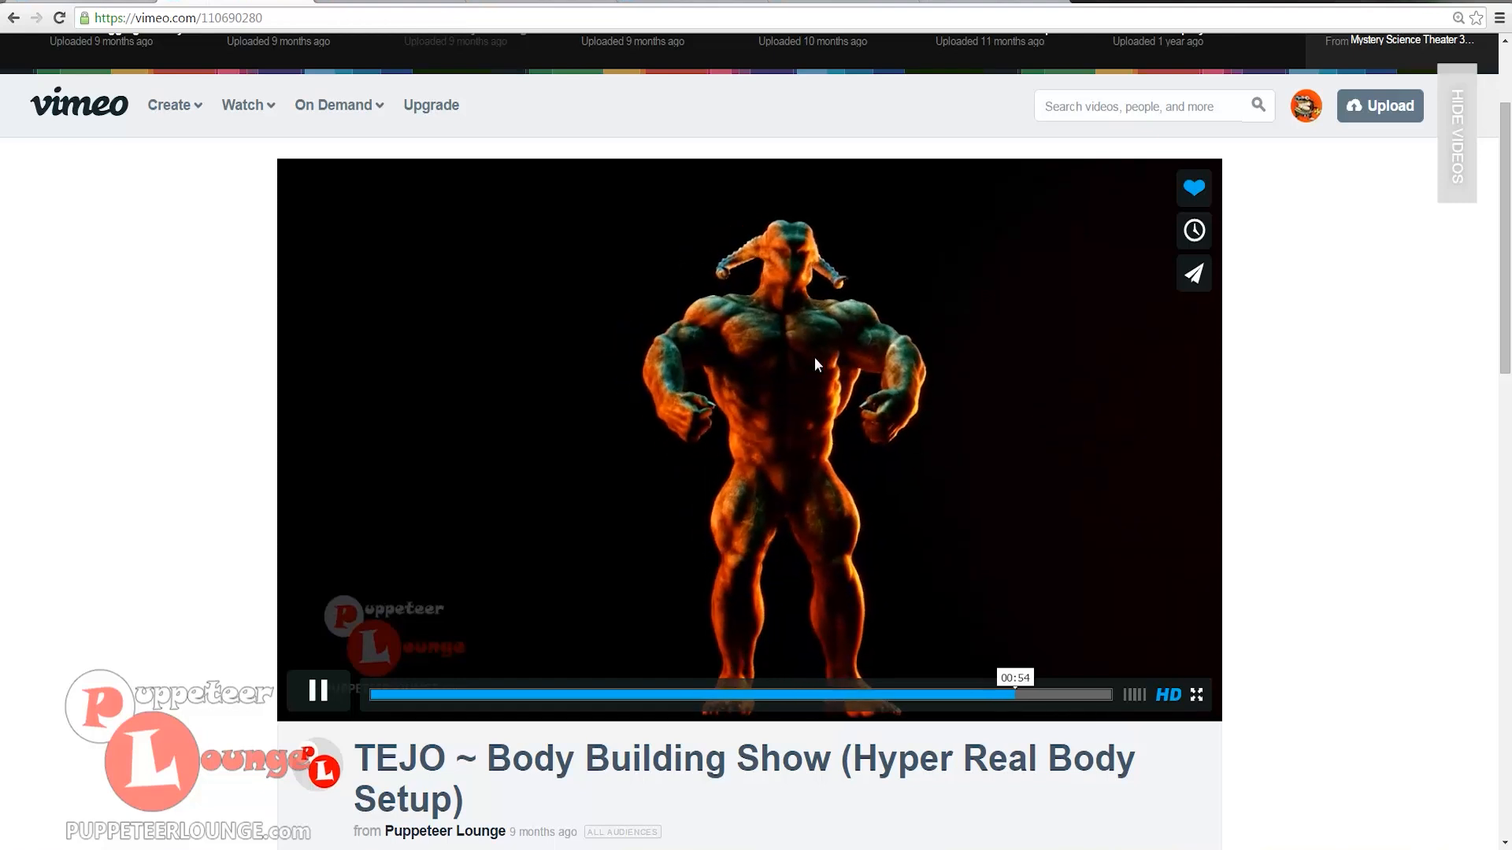
click(859, 463)
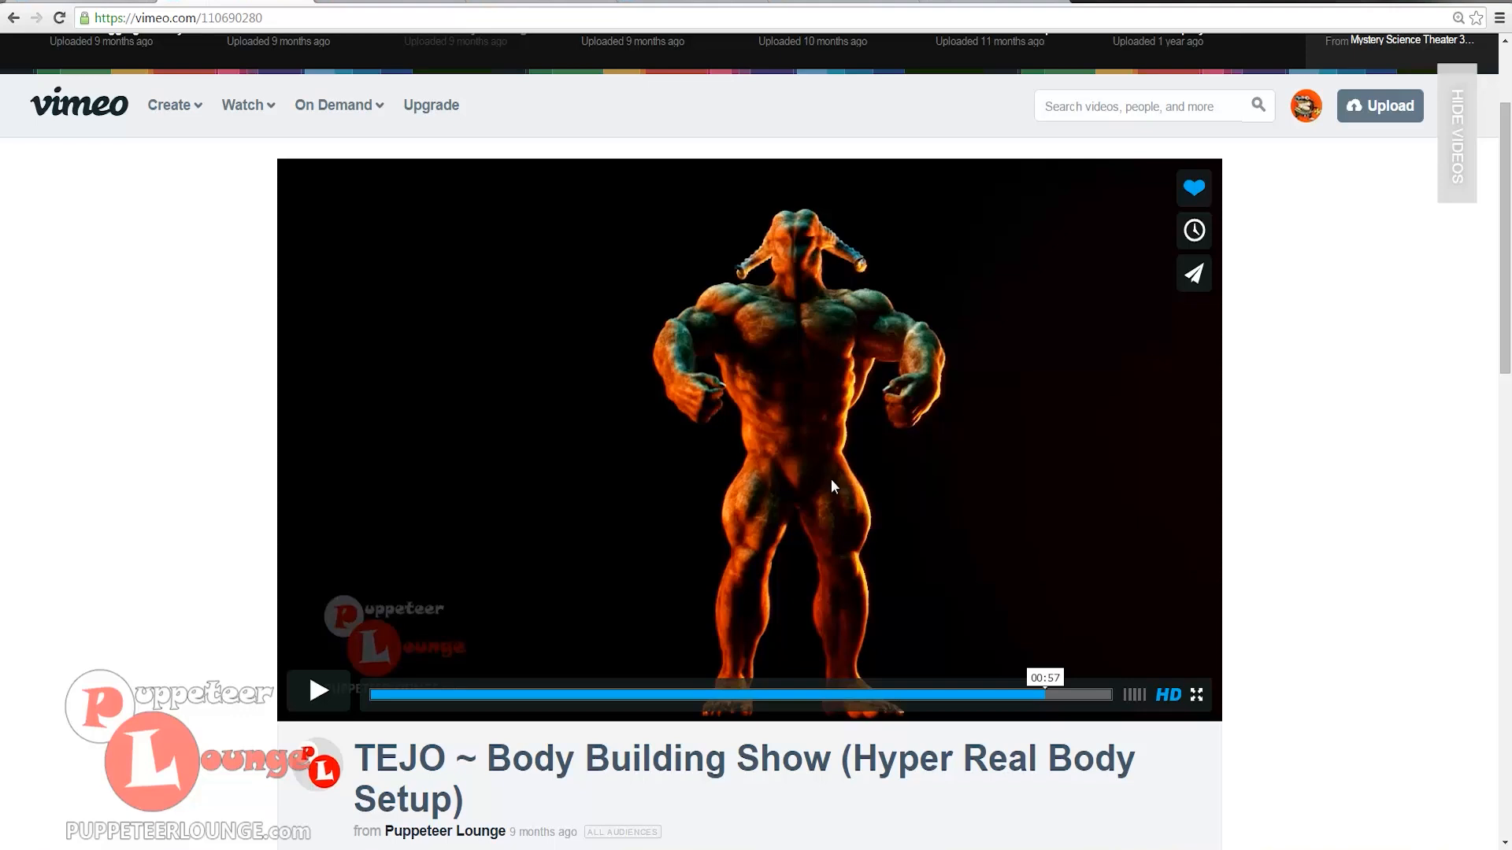
- Compare the TEJO Unreal Engine 4 Demo page with the paused TEJO ~ Body Building Show render
click(104, 2)
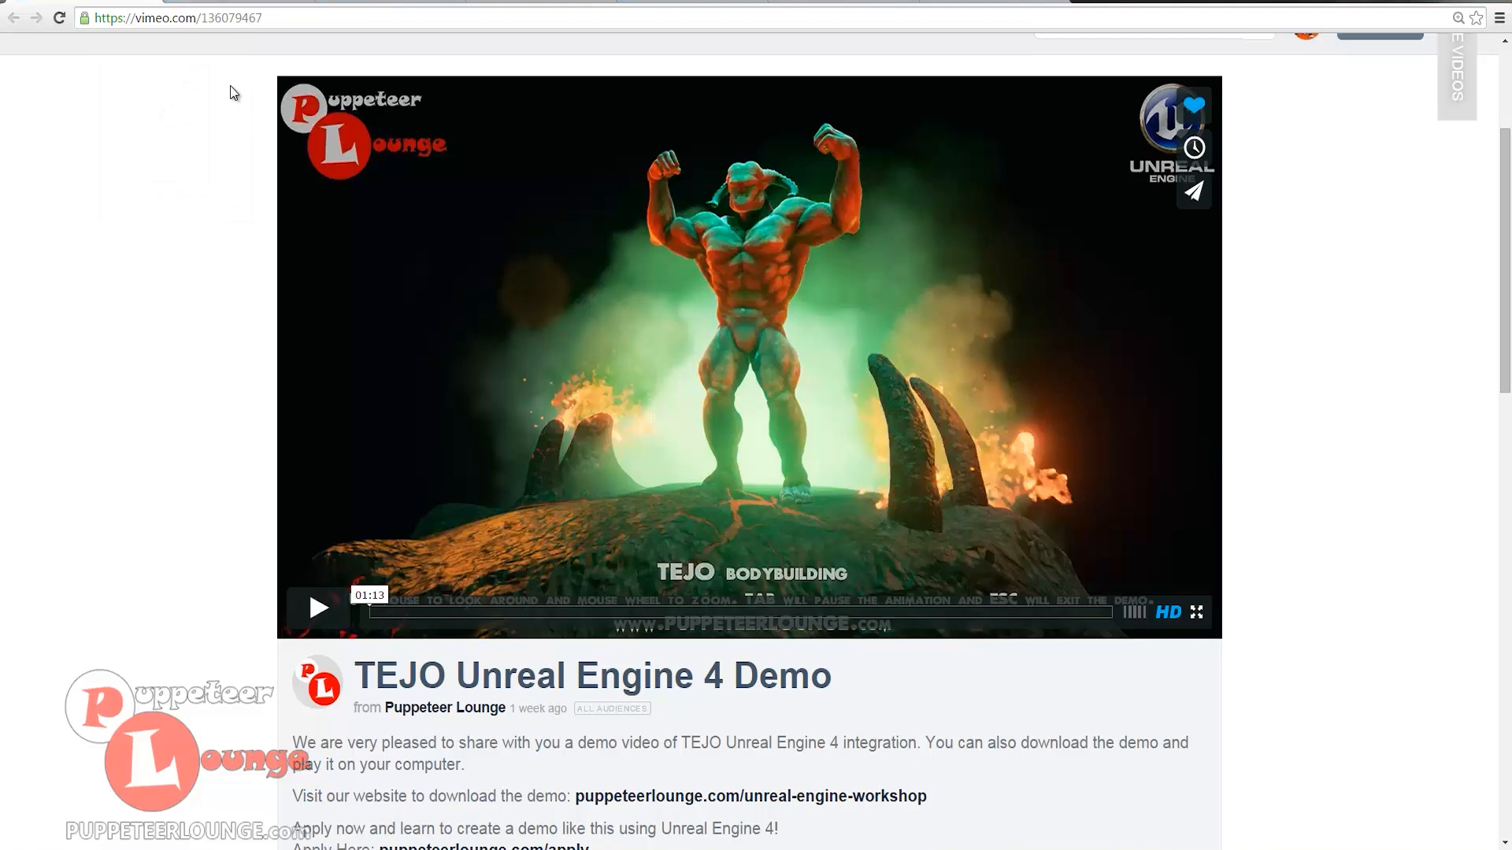
click(226, 2)
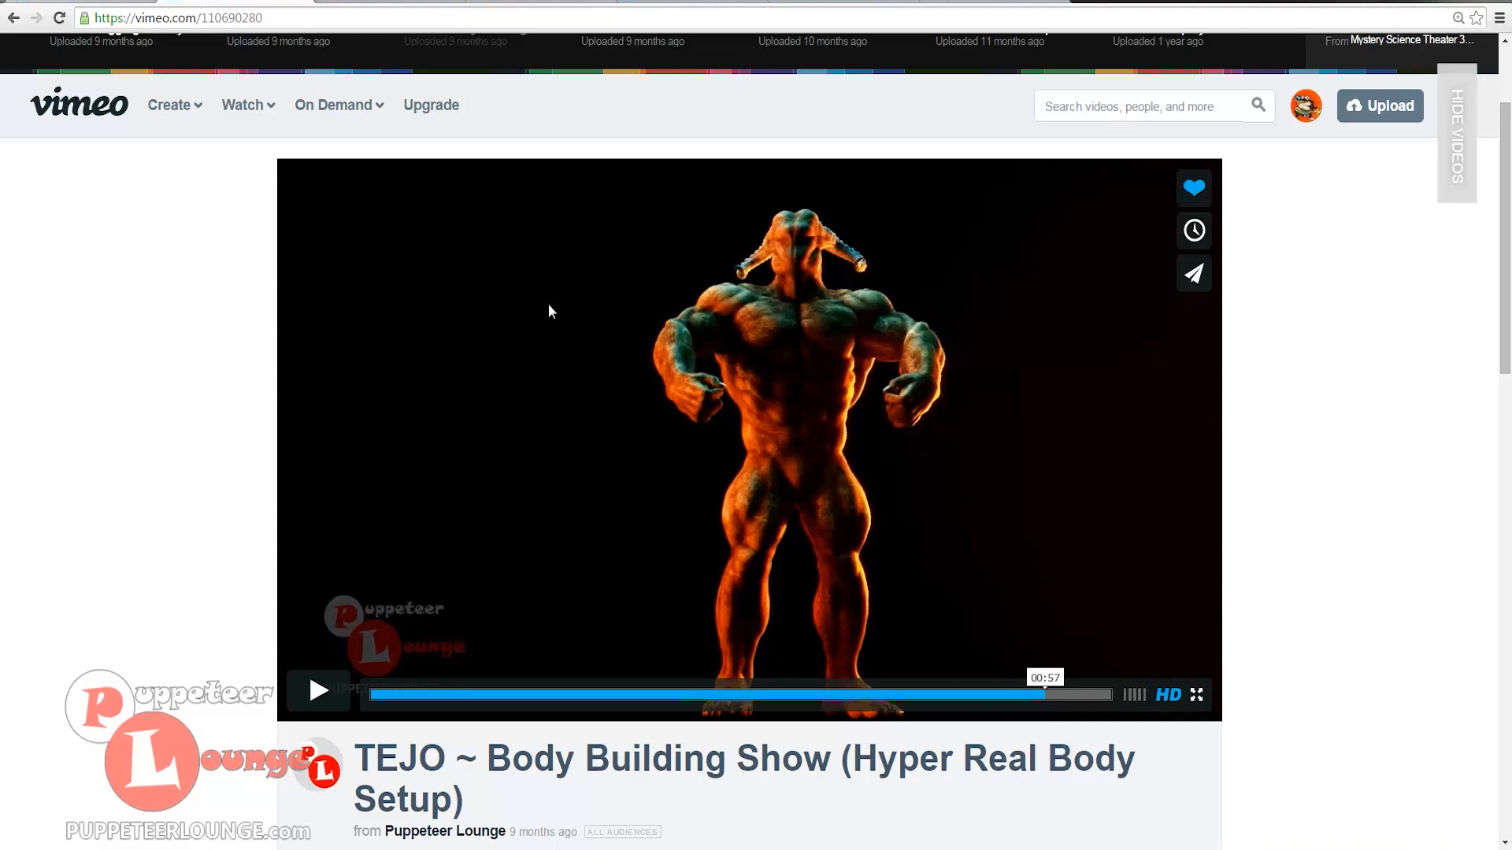
click(83, 2)
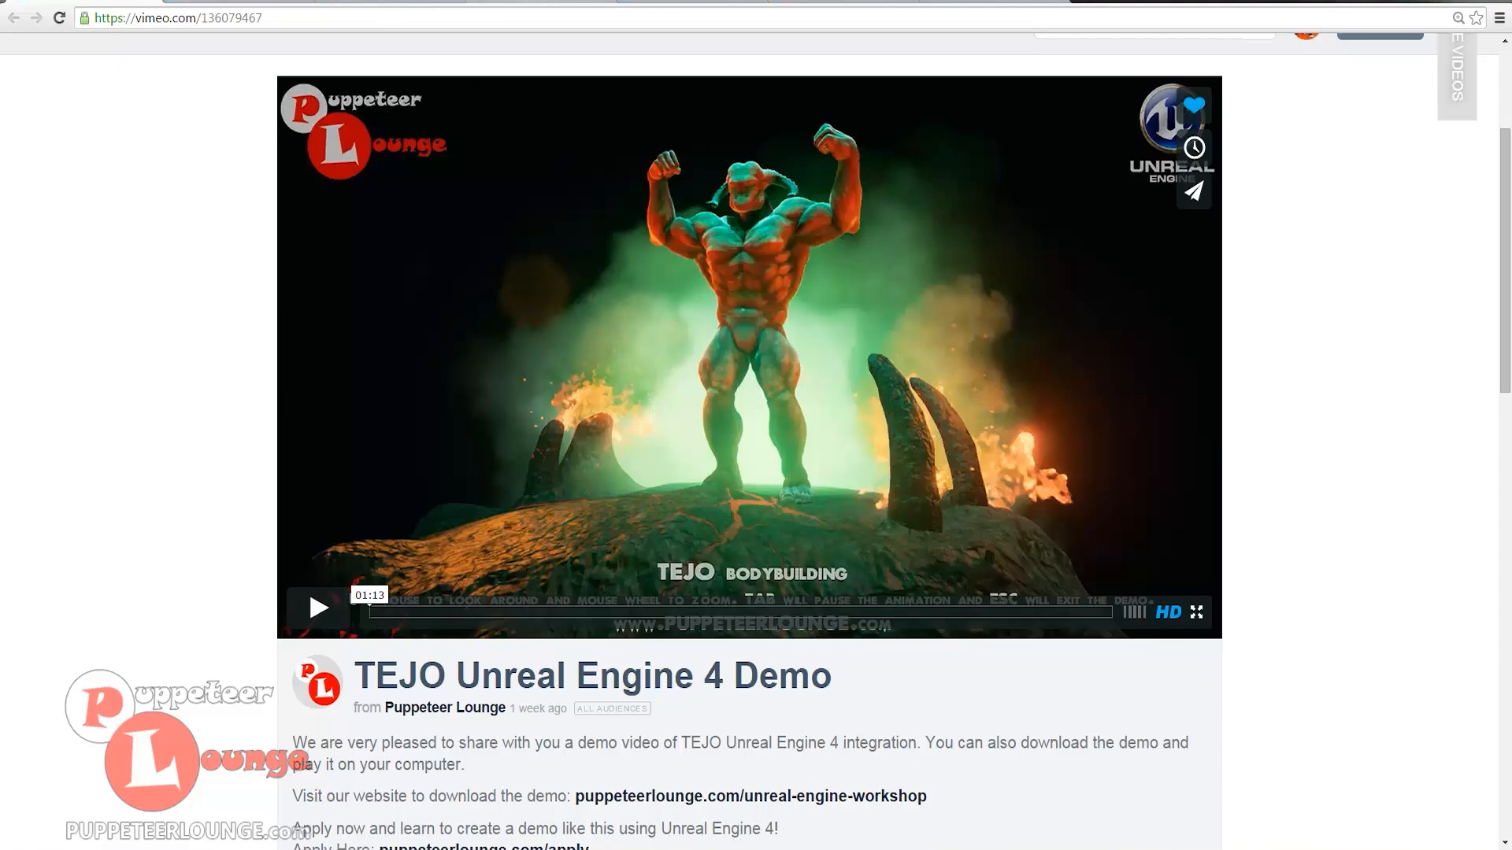
- Watch the Unreal Engine 4 Kite Trailer on YouTube, skipping ahead through its scenes, and pause it around 1:33
click(556, 3)
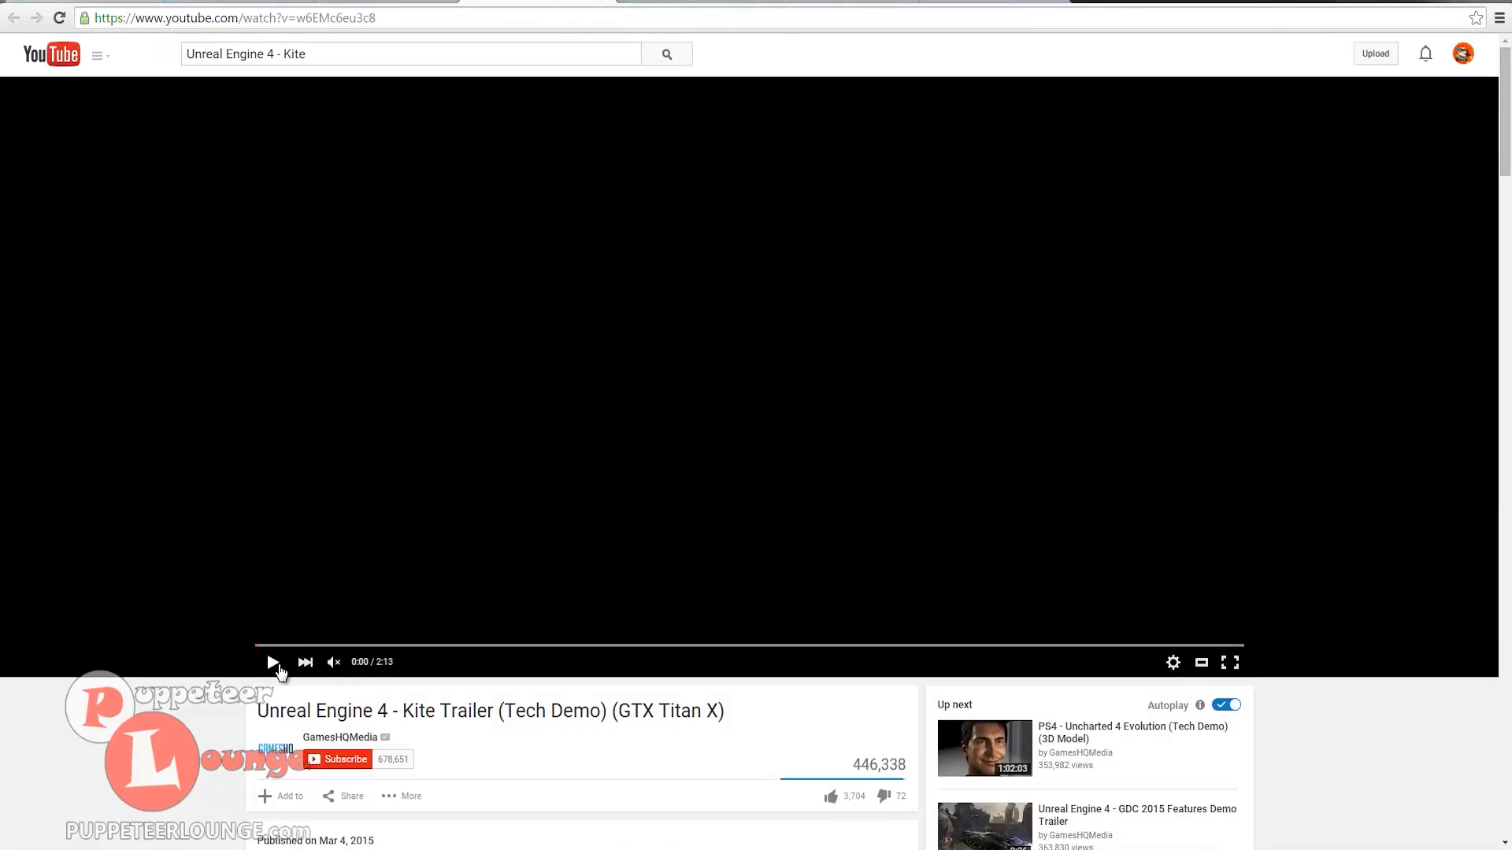
click(272, 662)
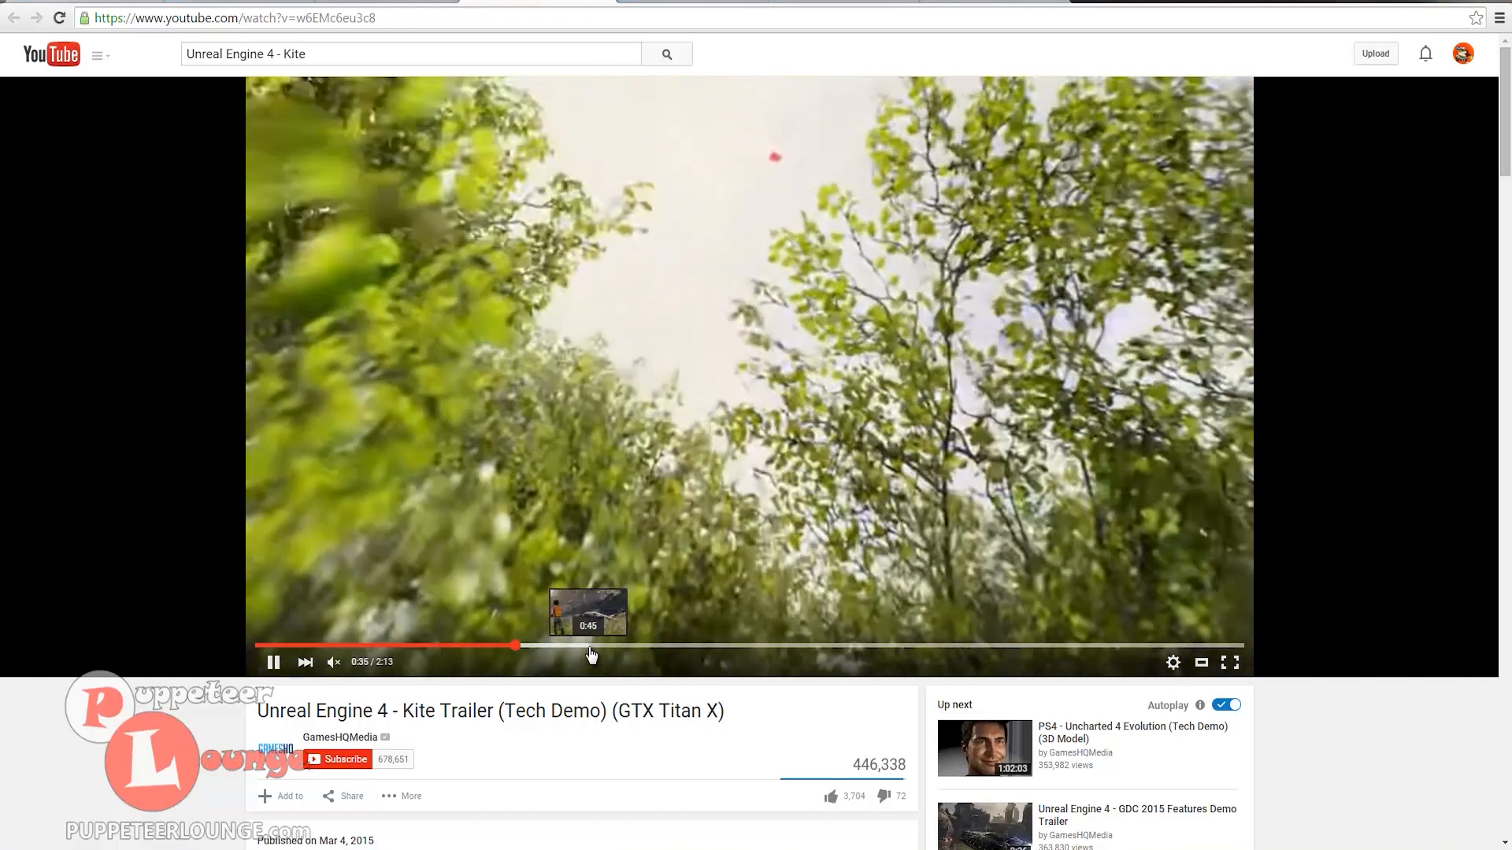
click(591, 647)
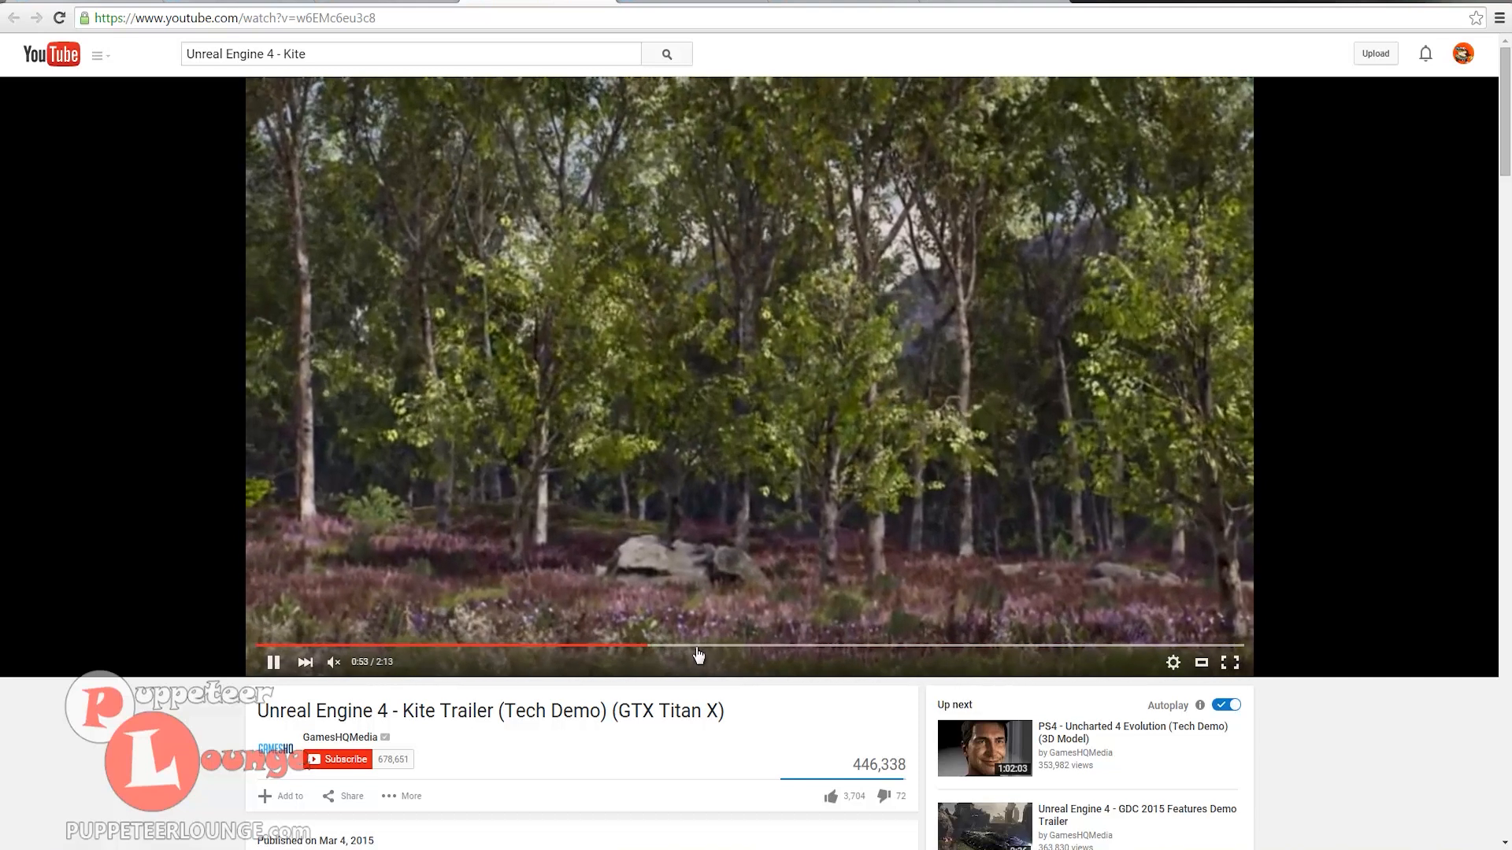
click(704, 646)
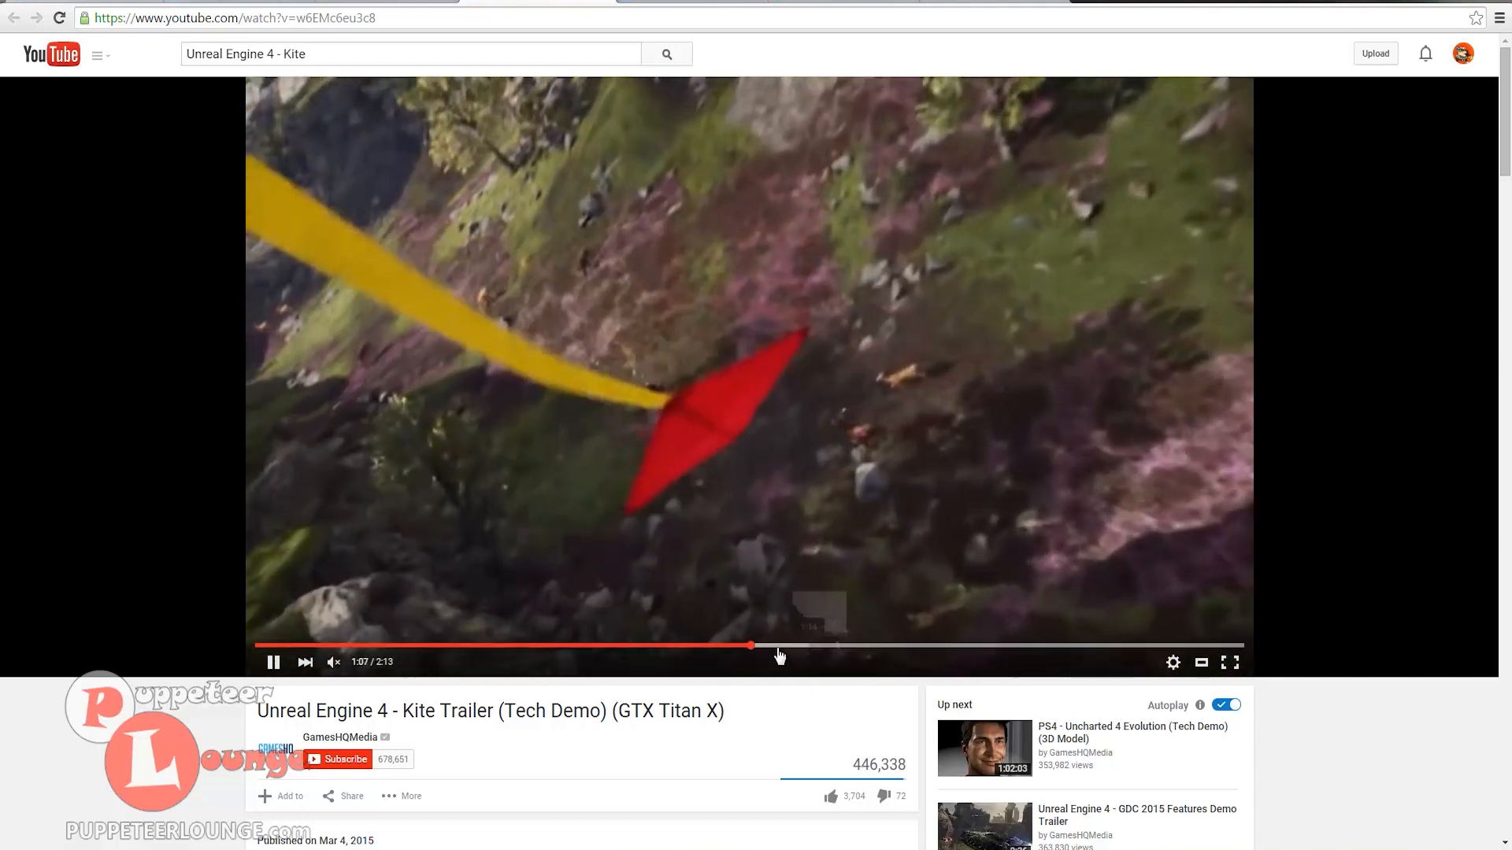
click(778, 647)
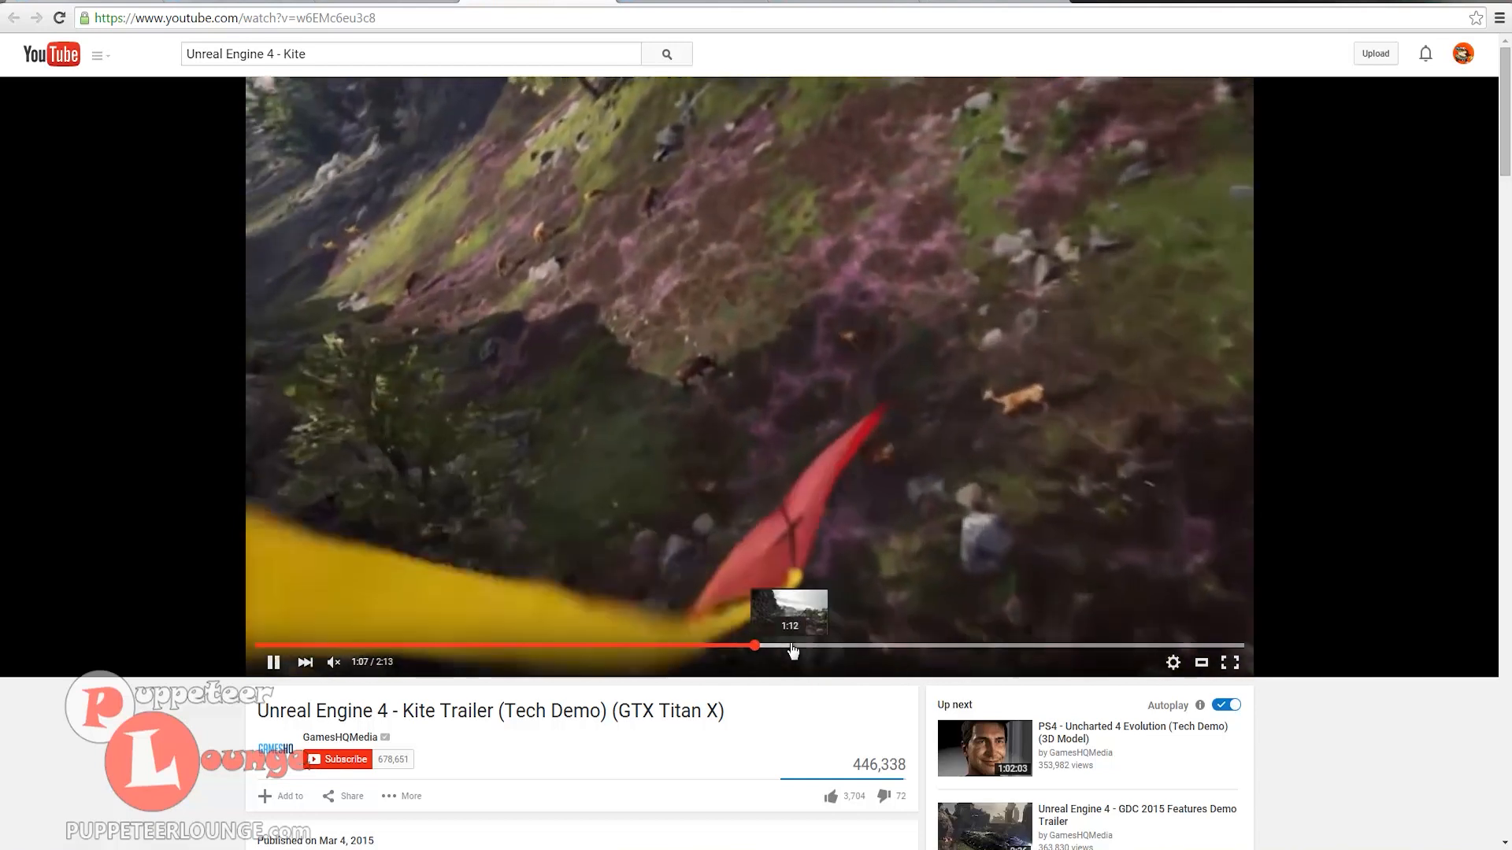
click(888, 647)
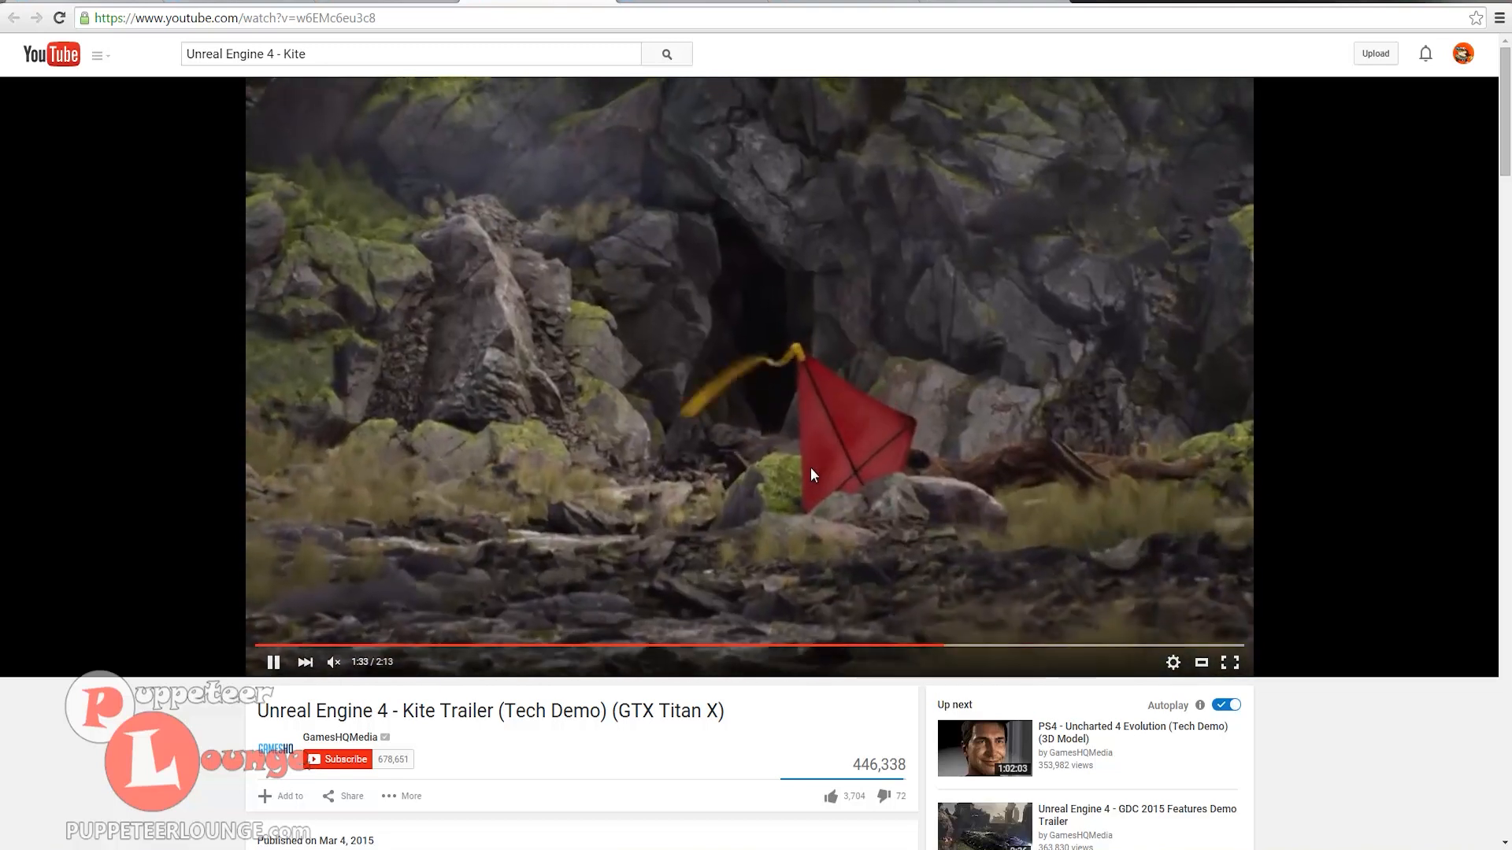
click(846, 463)
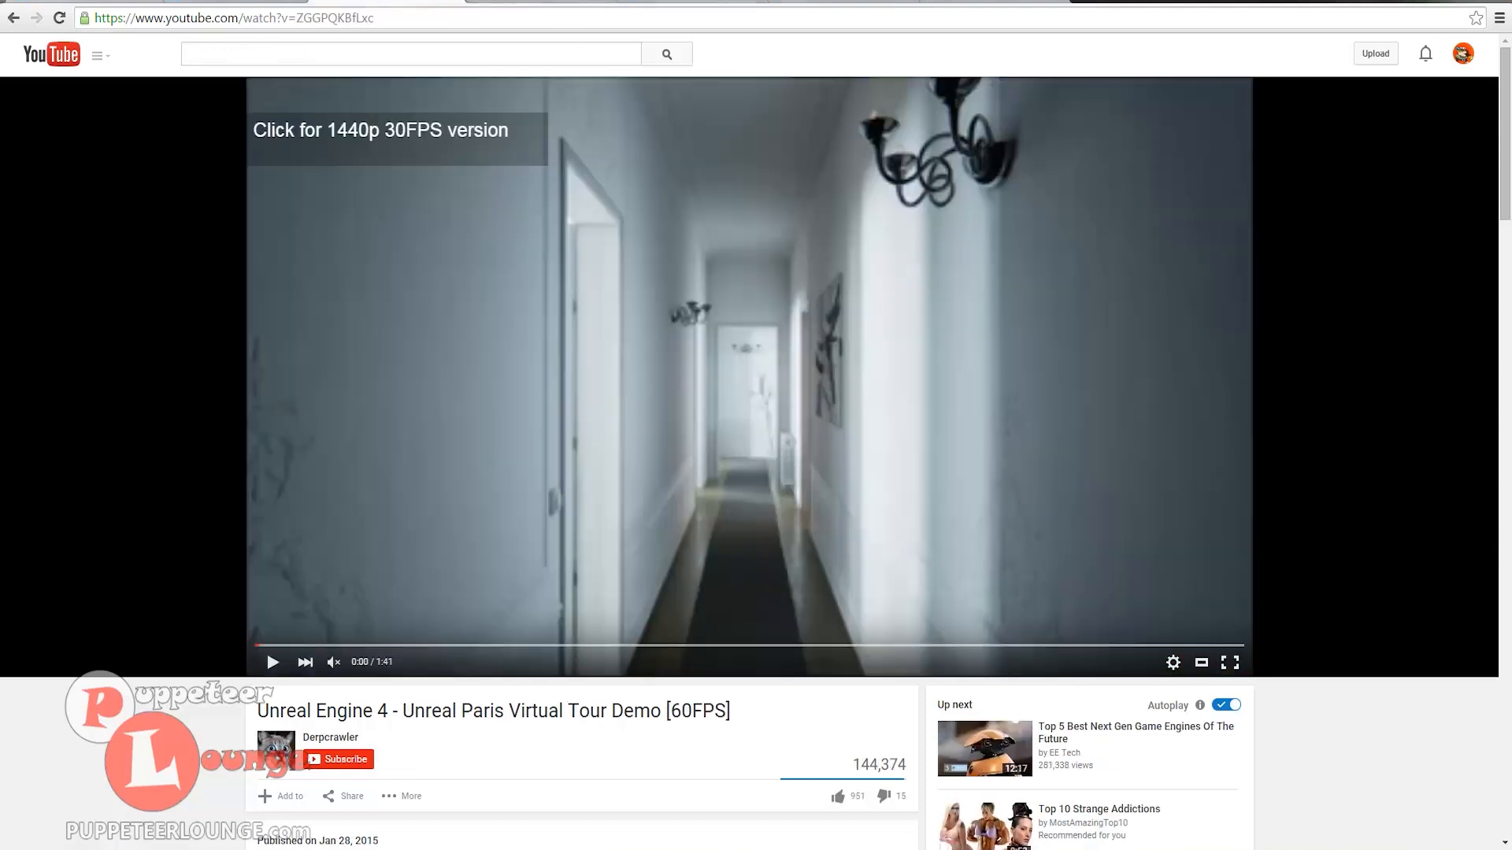
- Play the GDC 2015 open world Kite demo talk, skip to about 2:41 and 4:03, and pause on the lake landscape
click(840, 3)
click(456, 387)
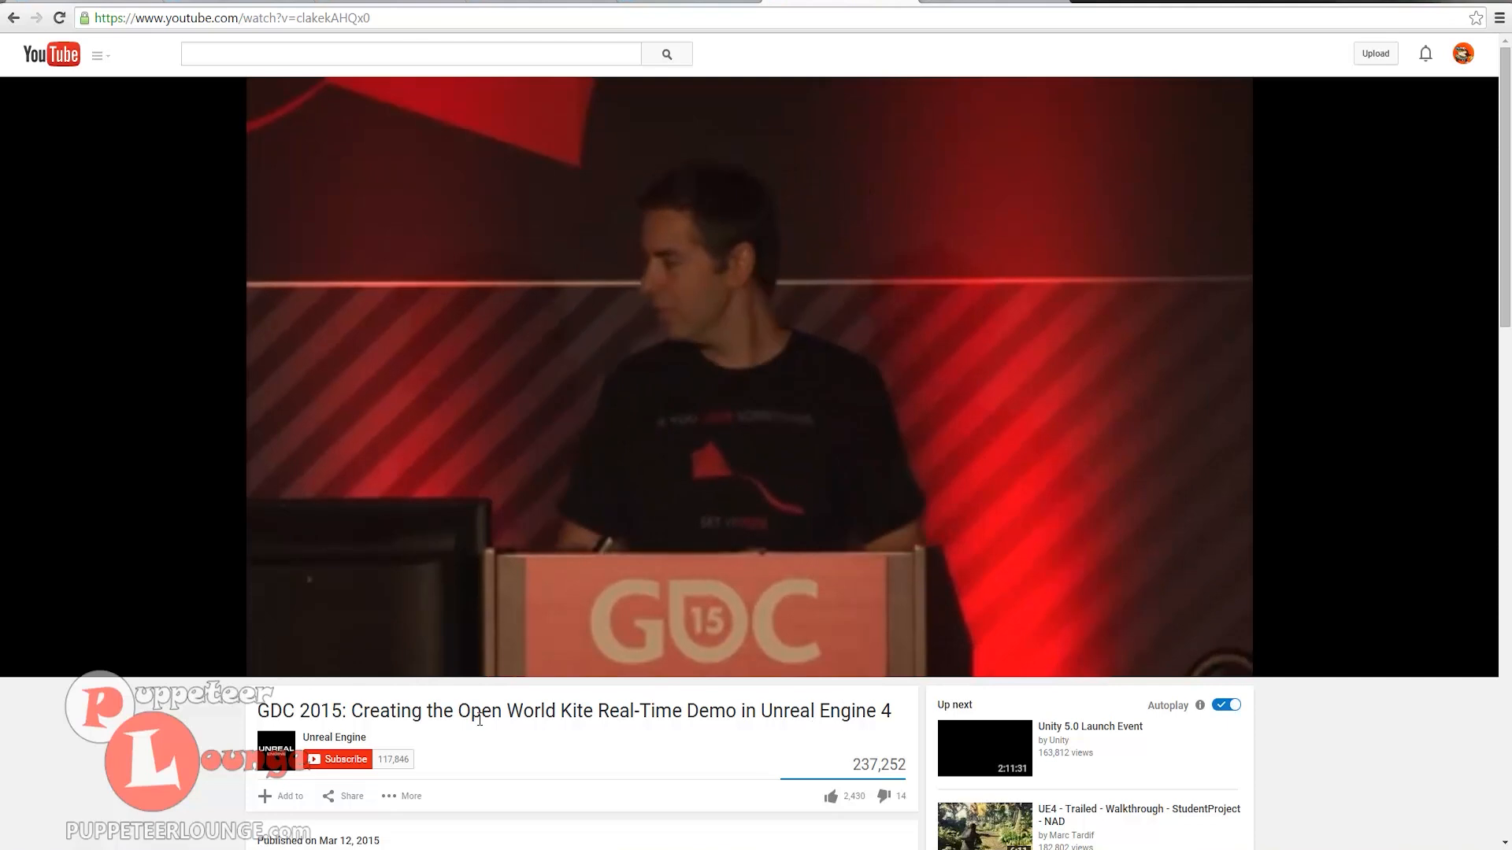
click(304, 645)
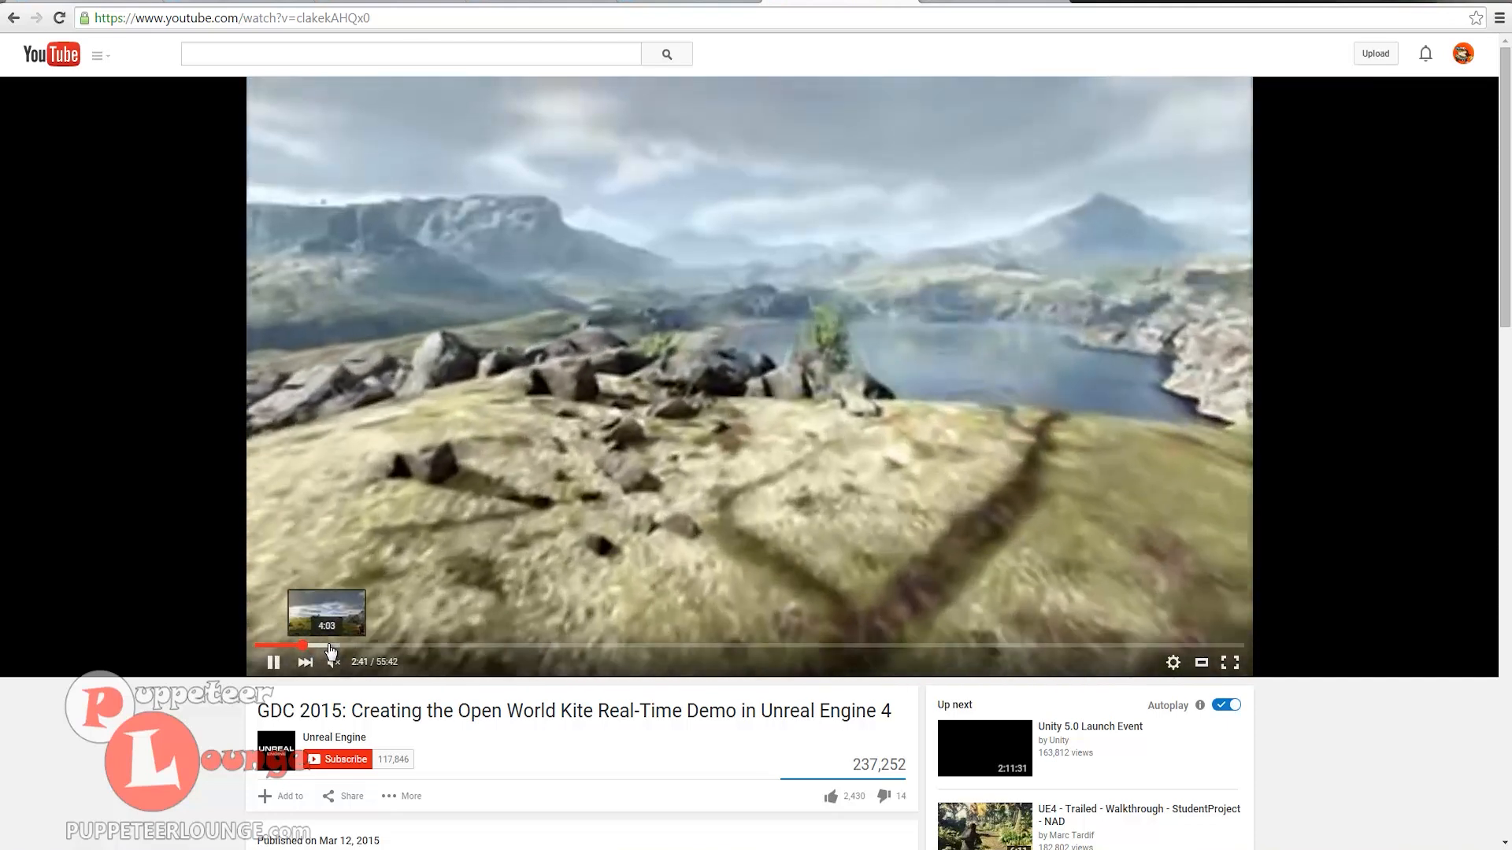
click(331, 646)
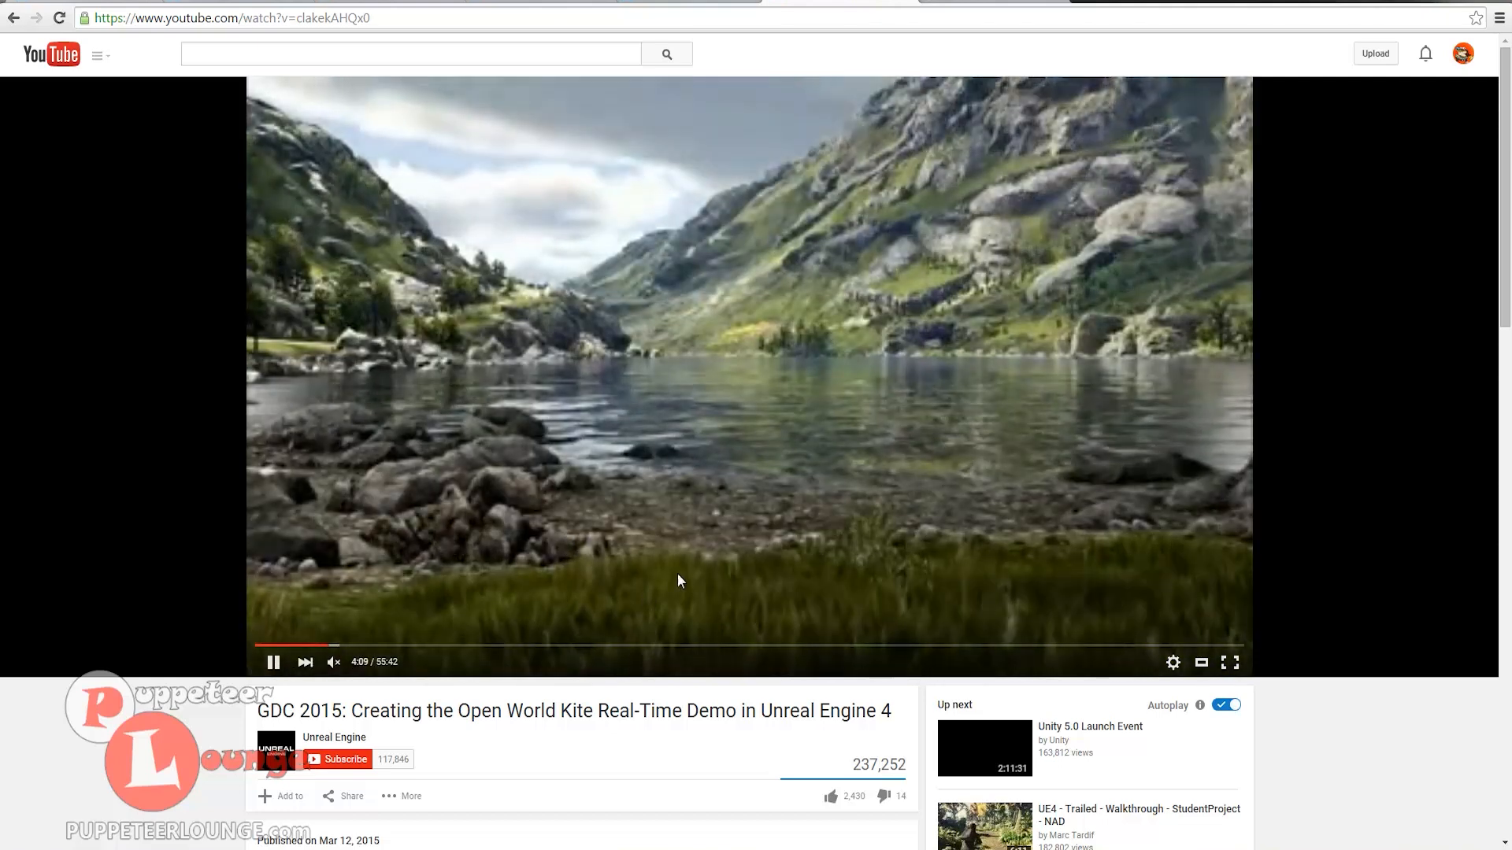
click(673, 563)
- Play the Unreal Paris Virtual Tour Demo, skip ahead to 0:30, and pause it at 1:03
click(423, 4)
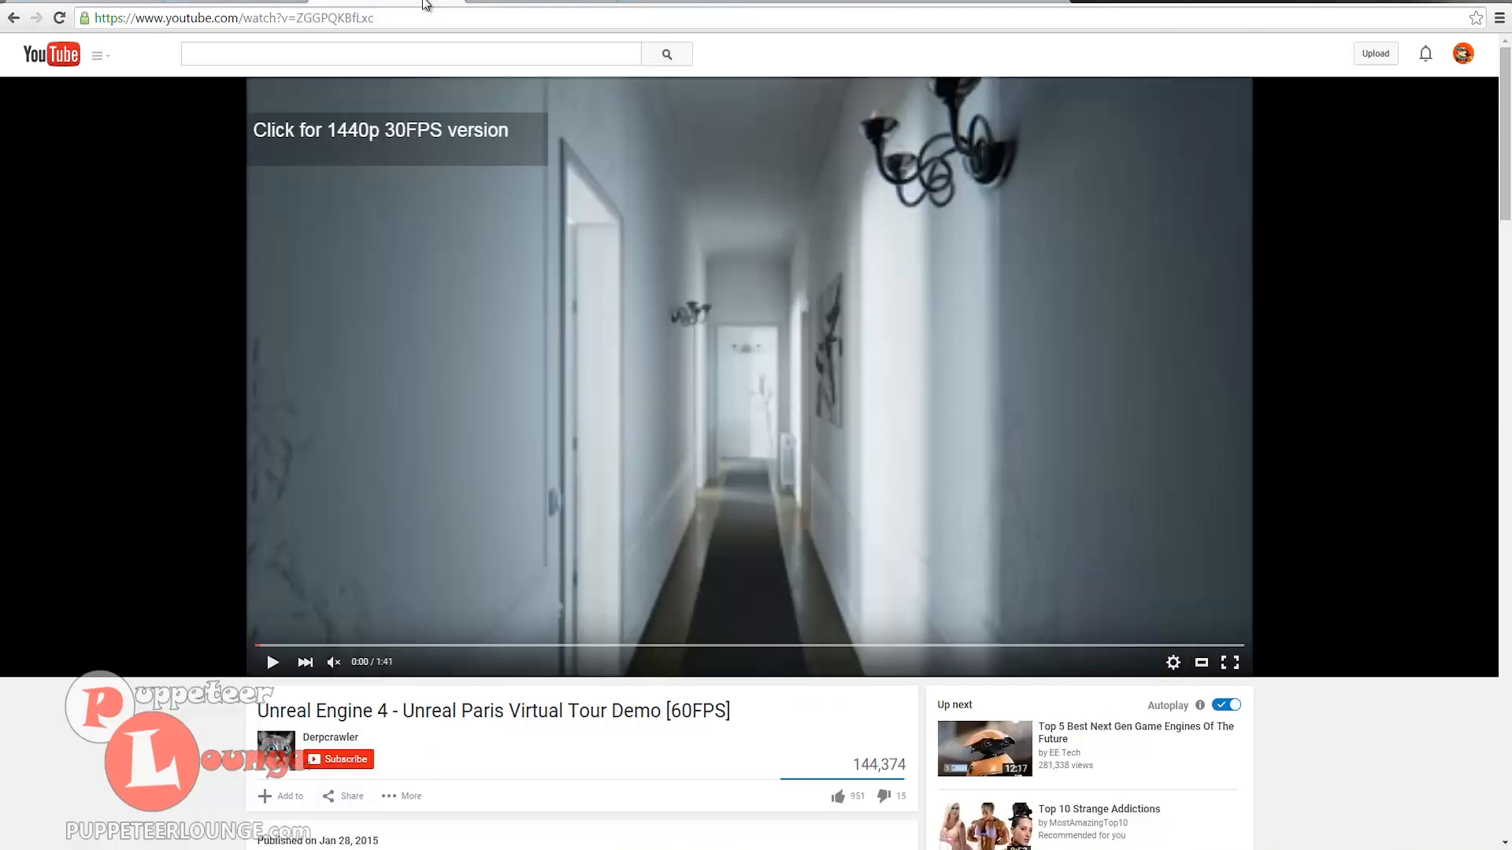
click(668, 463)
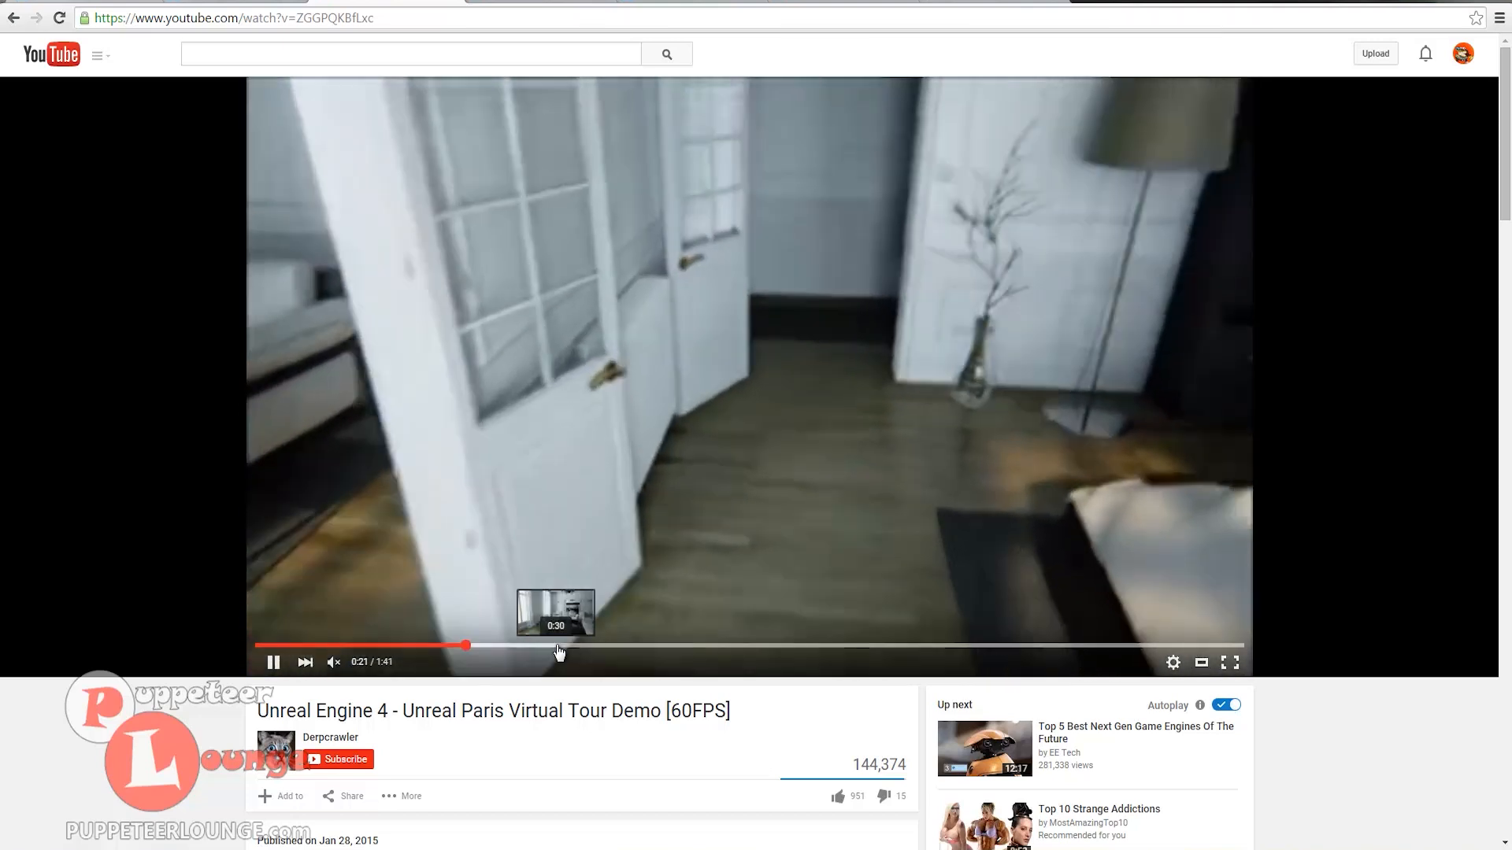
click(558, 647)
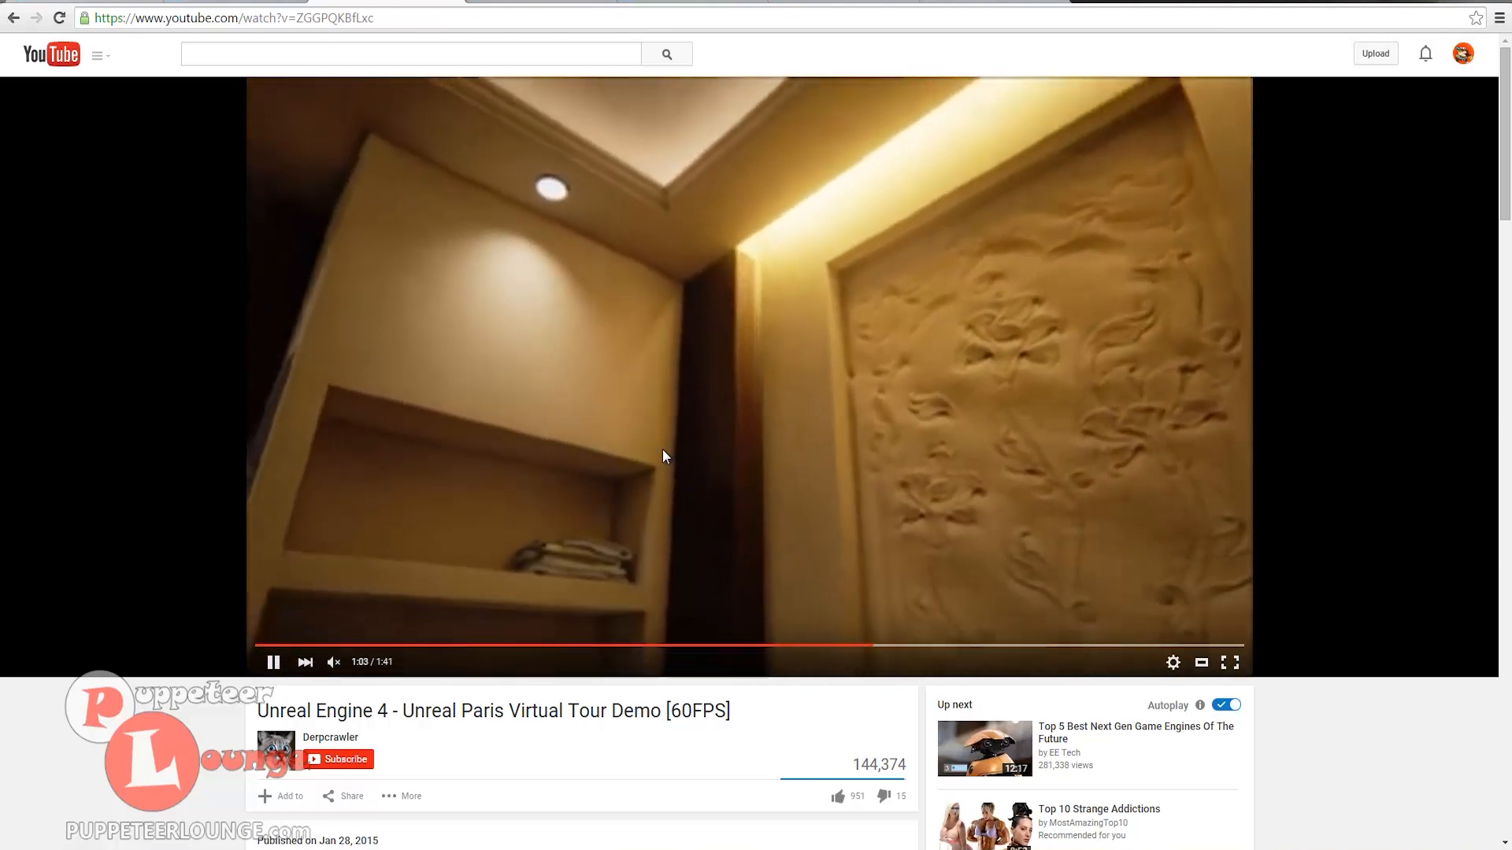
click(663, 451)
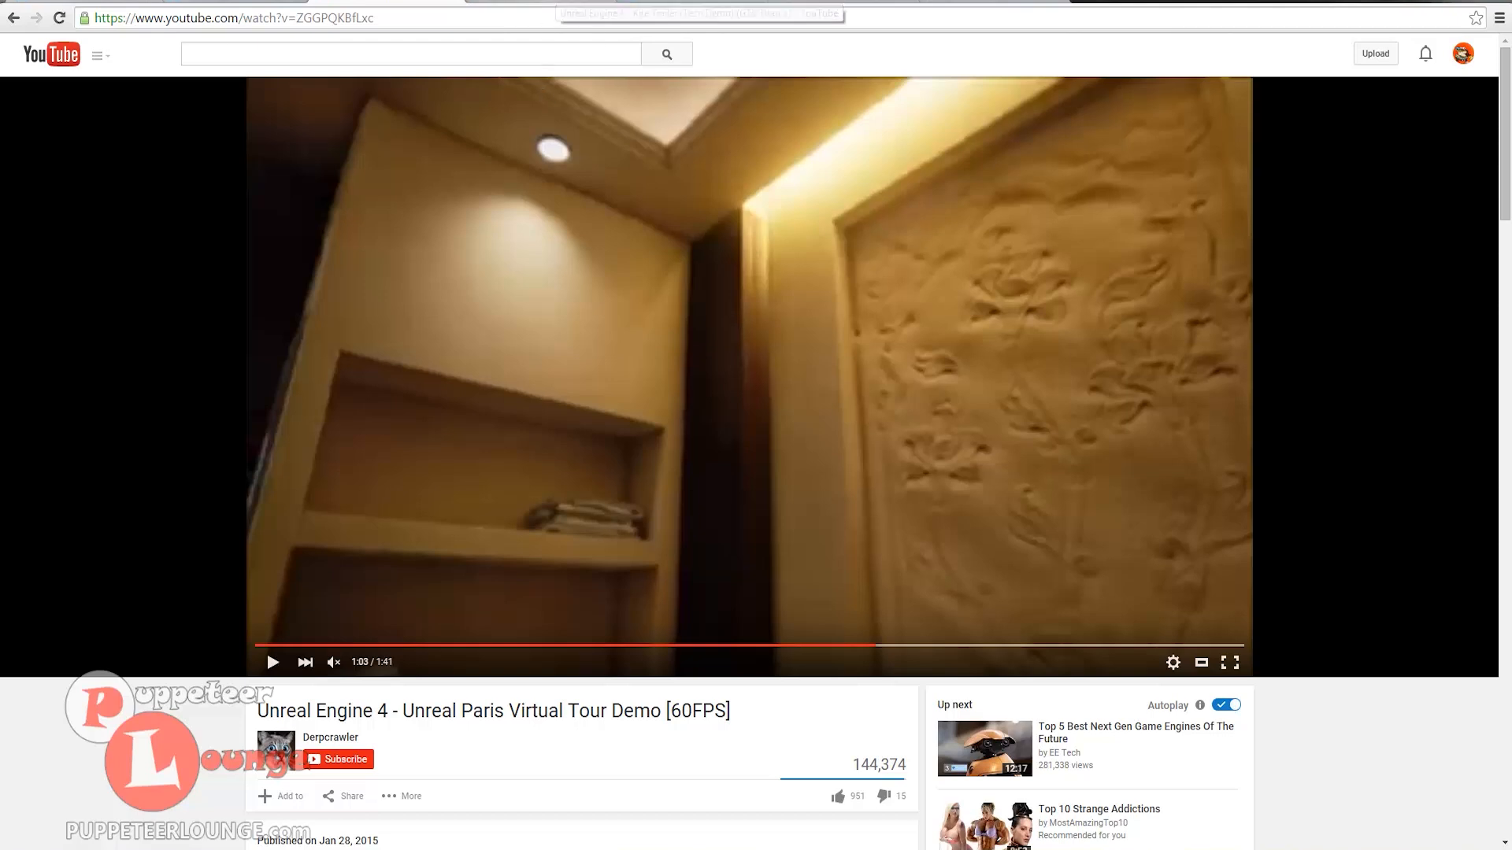
- Return to the TEJO Unreal Engine 4 Demo page on Vimeo
click(535, 2)
click(397, 3)
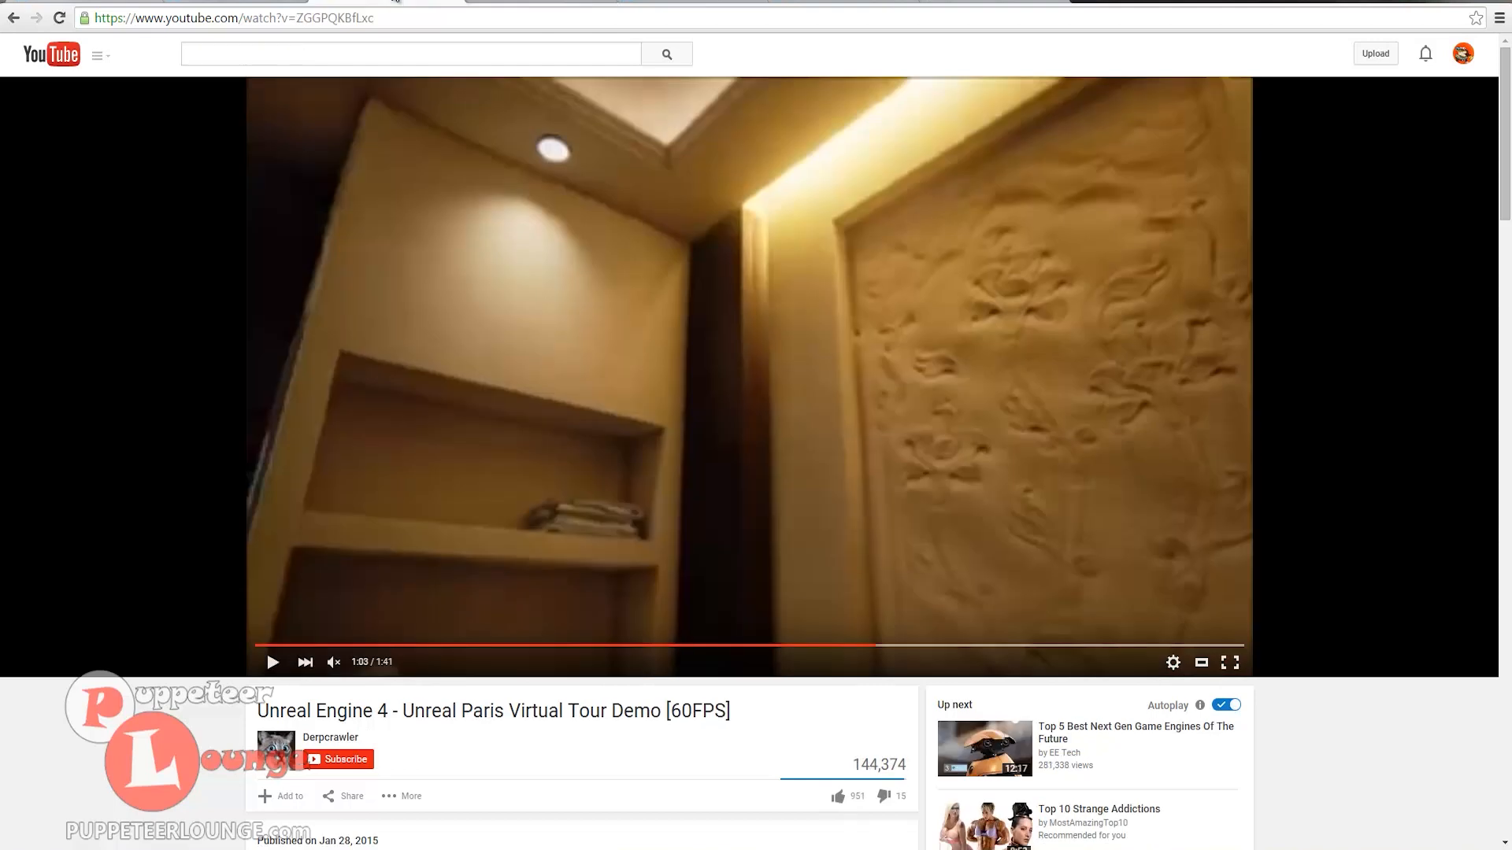
click(240, 2)
click(88, 2)
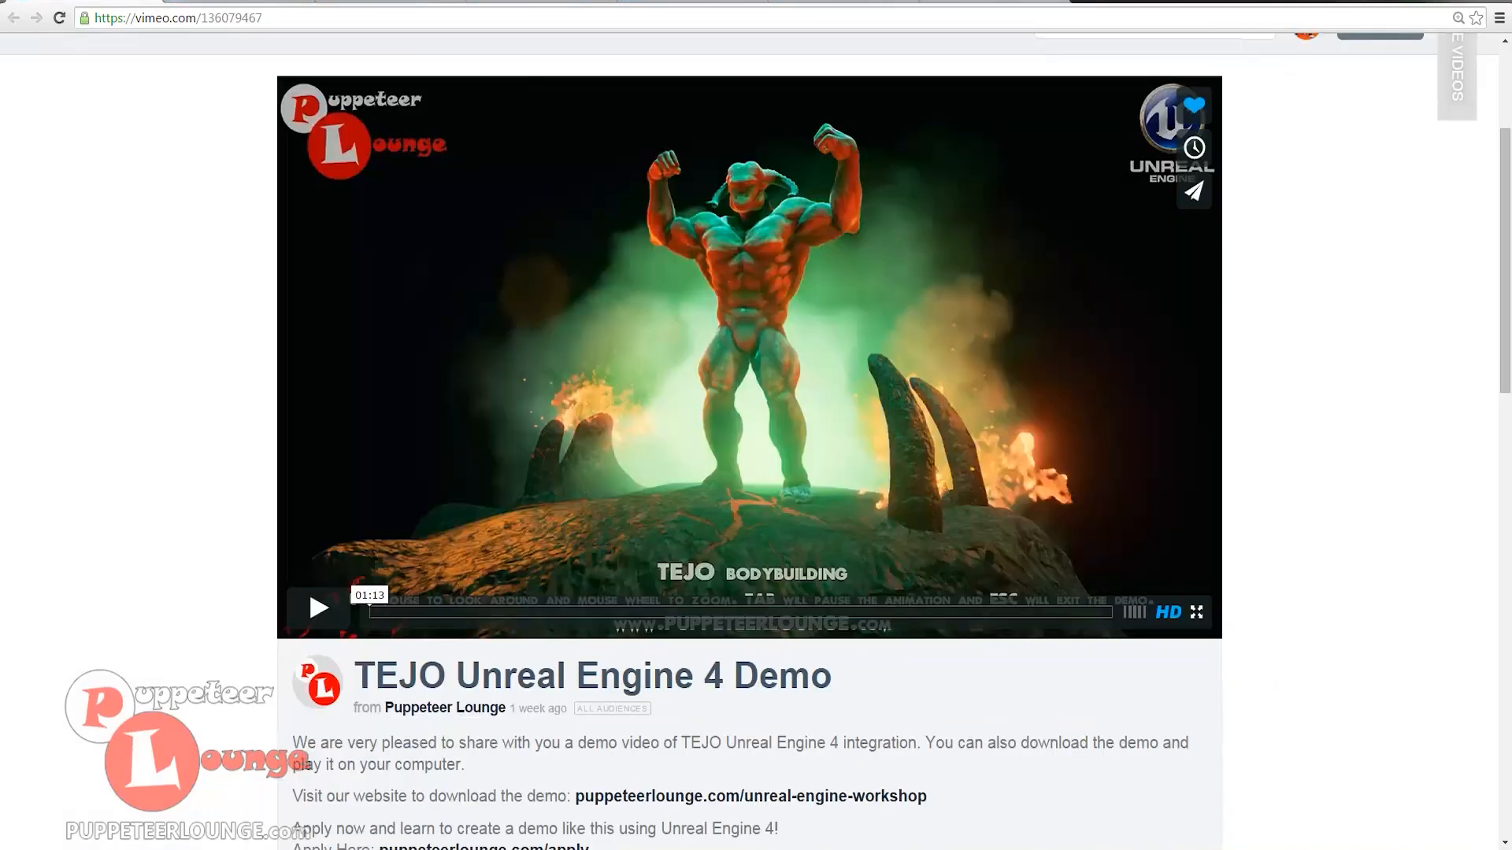
- Revisit the Kite Trailer and GDC 2015 demo pages, and look over the news on the Unreal Engine website
click(393, 2)
click(522, 2)
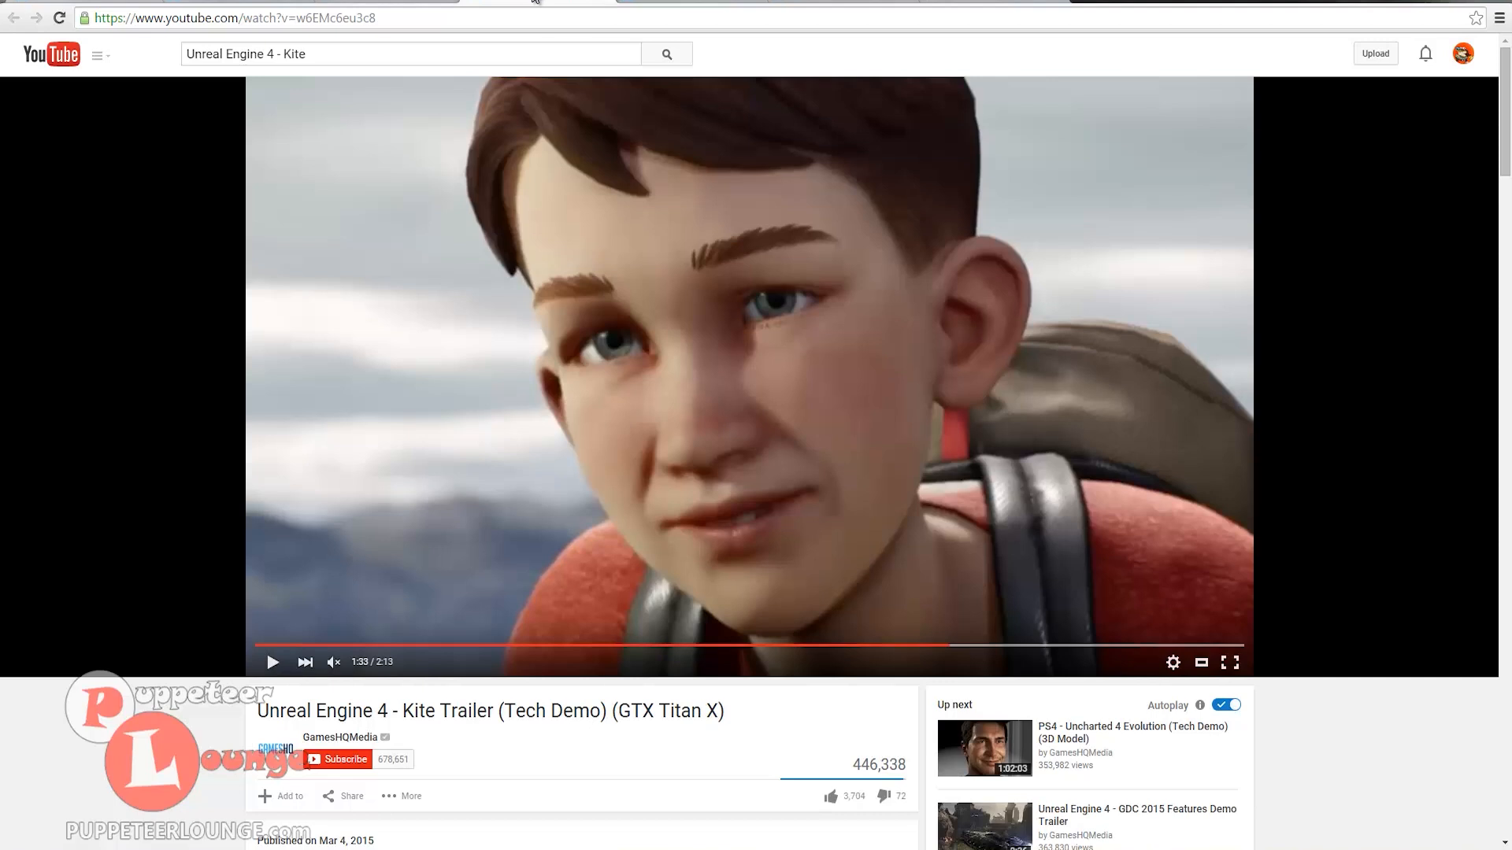
click(840, 2)
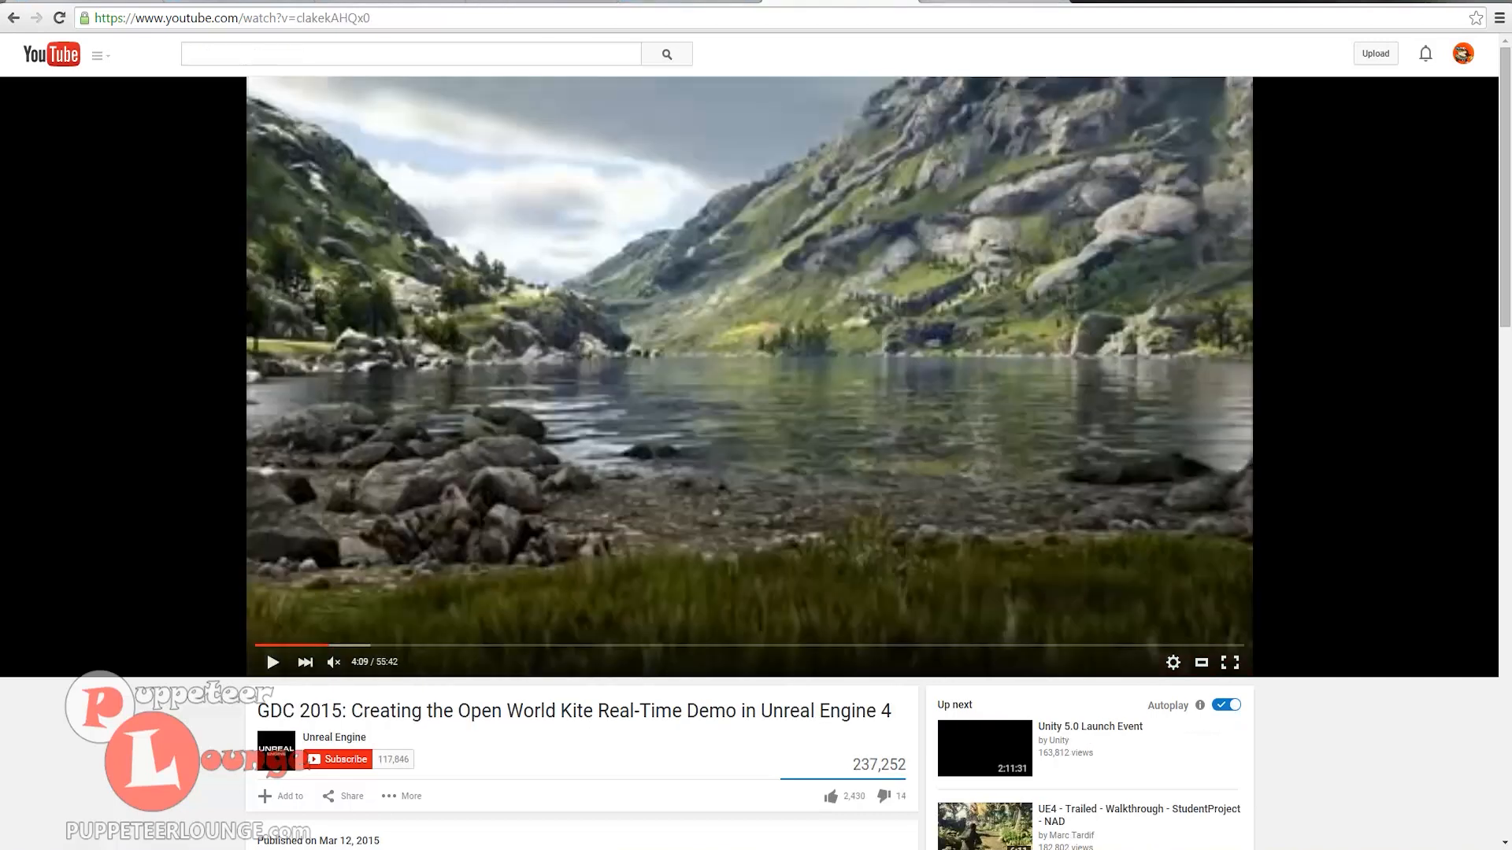
click(977, 2)
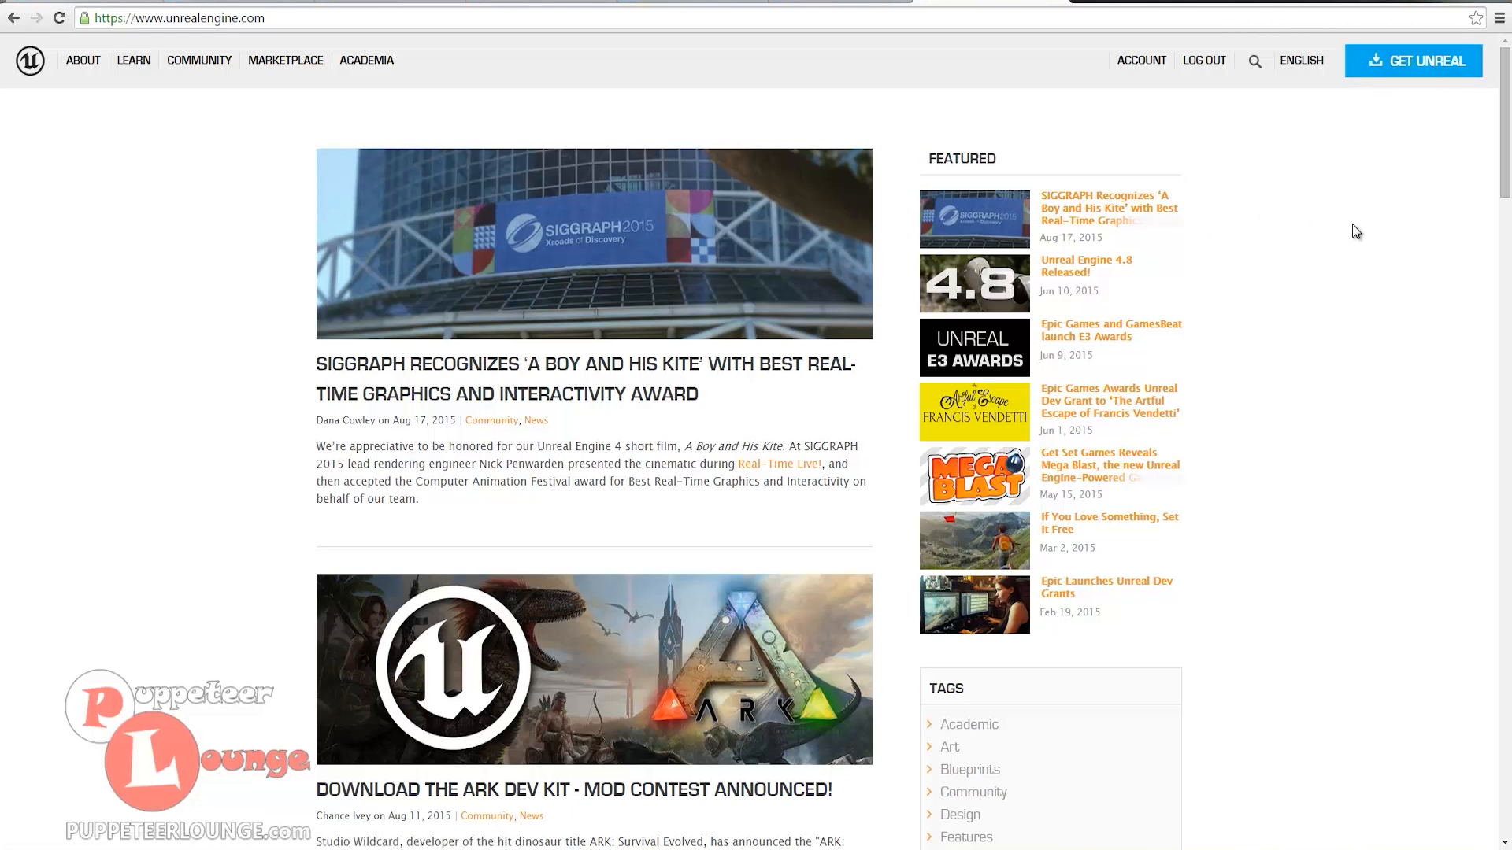
scroll(1255, 388, down, 3)
scroll(1260, 382, up, 3)
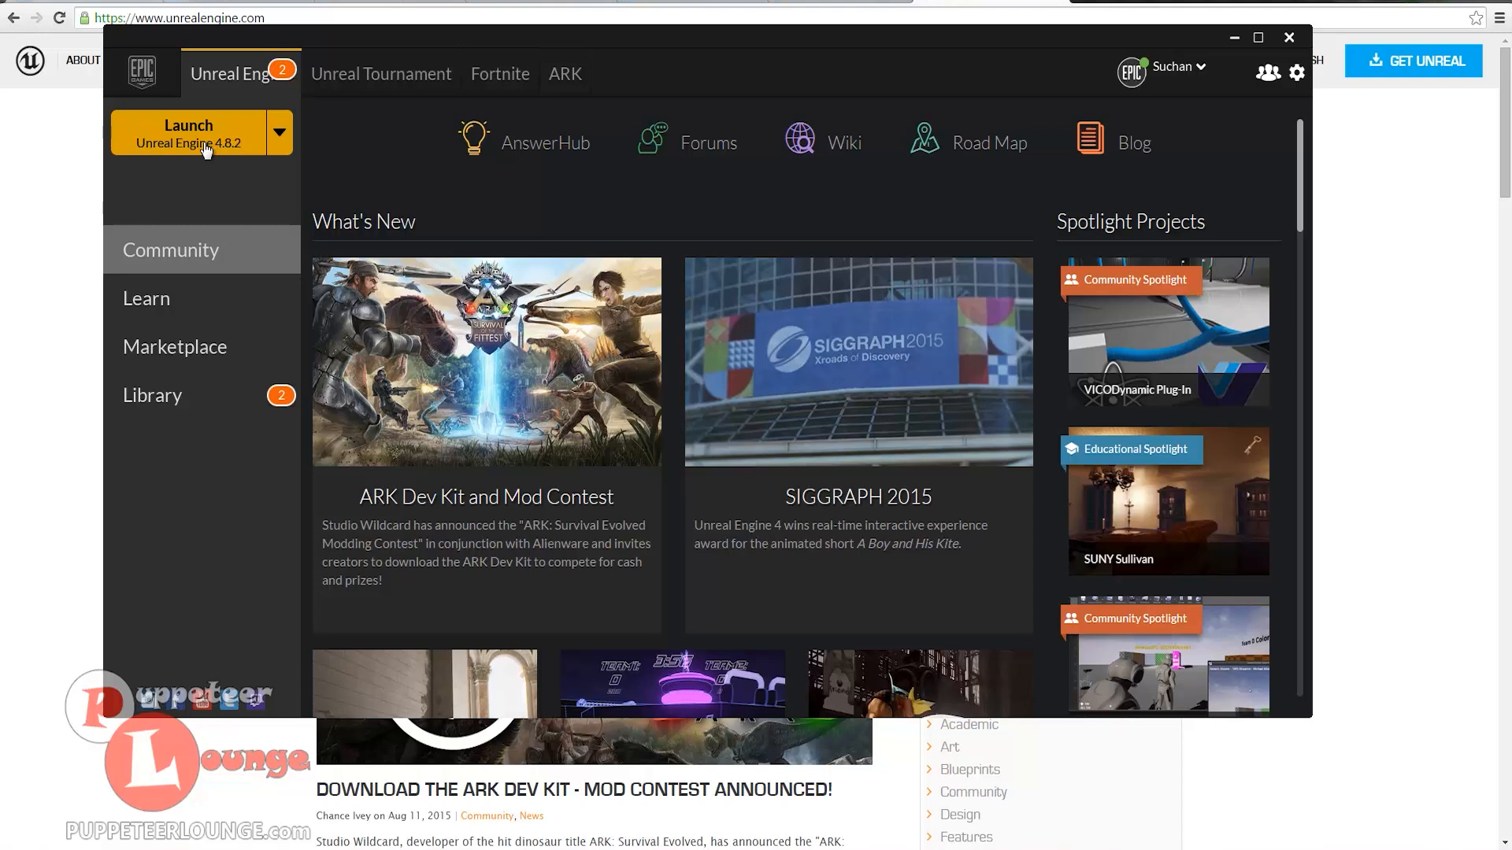
- Browse the Community page in the Epic Games Launcher, covering What's New, Blog and Activity
scroll(813, 440, down, 4)
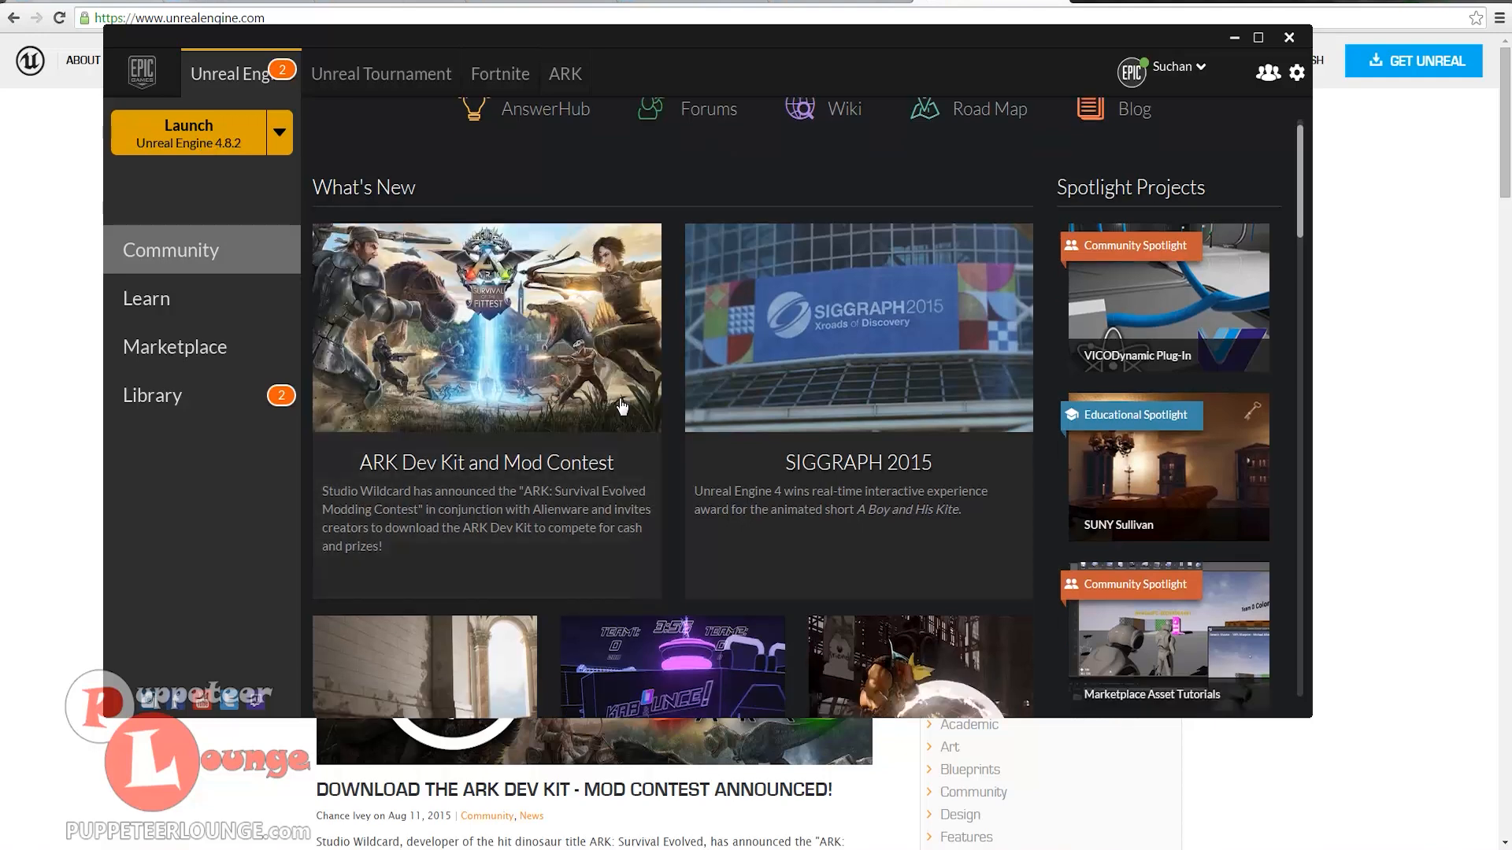
scroll(814, 438, down, 10)
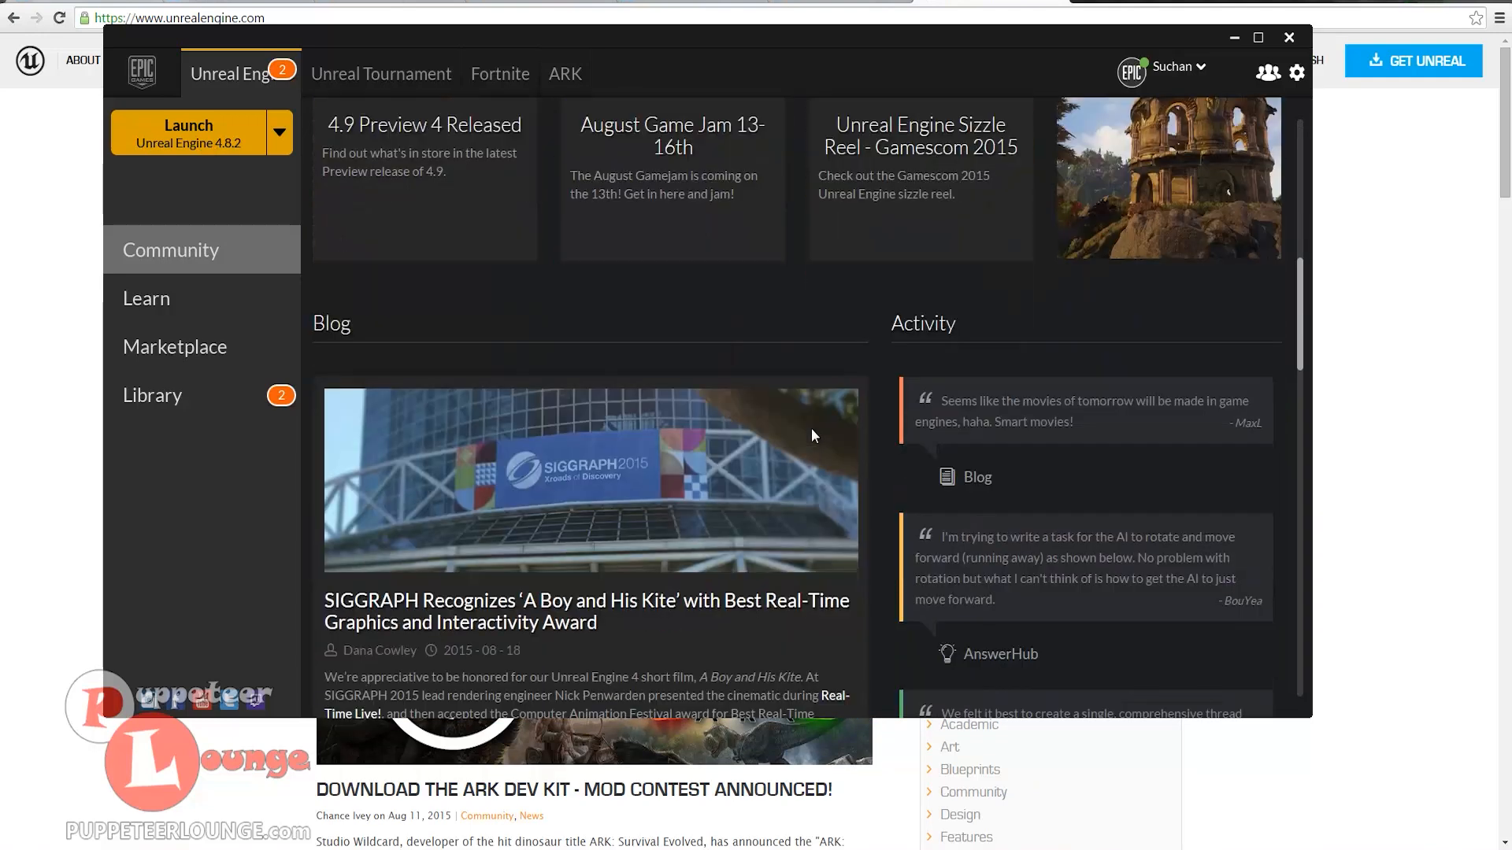
scroll(811, 435, up, 6)
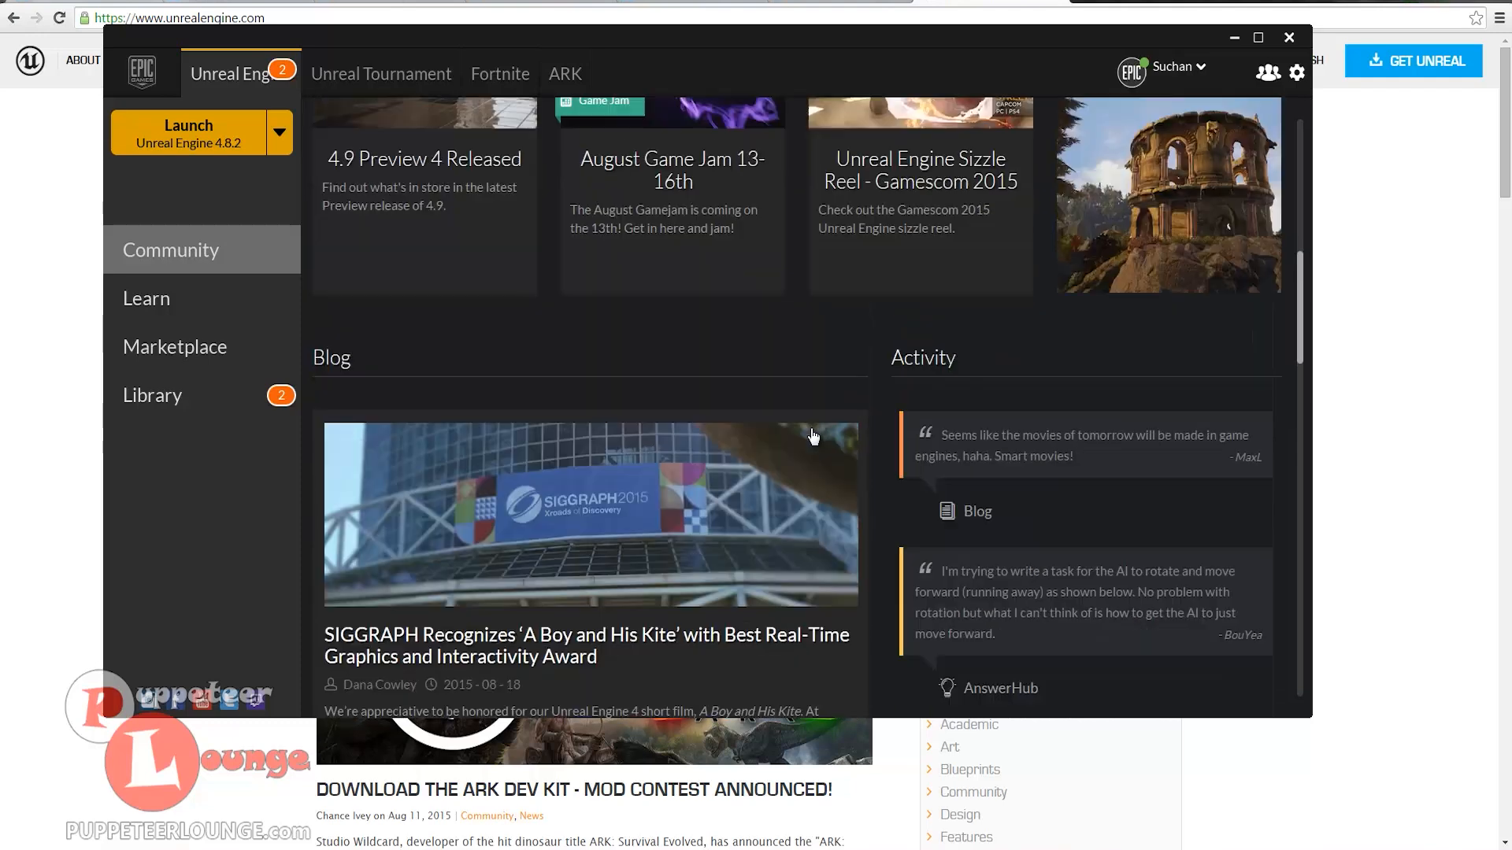
scroll(861, 400, down, 1)
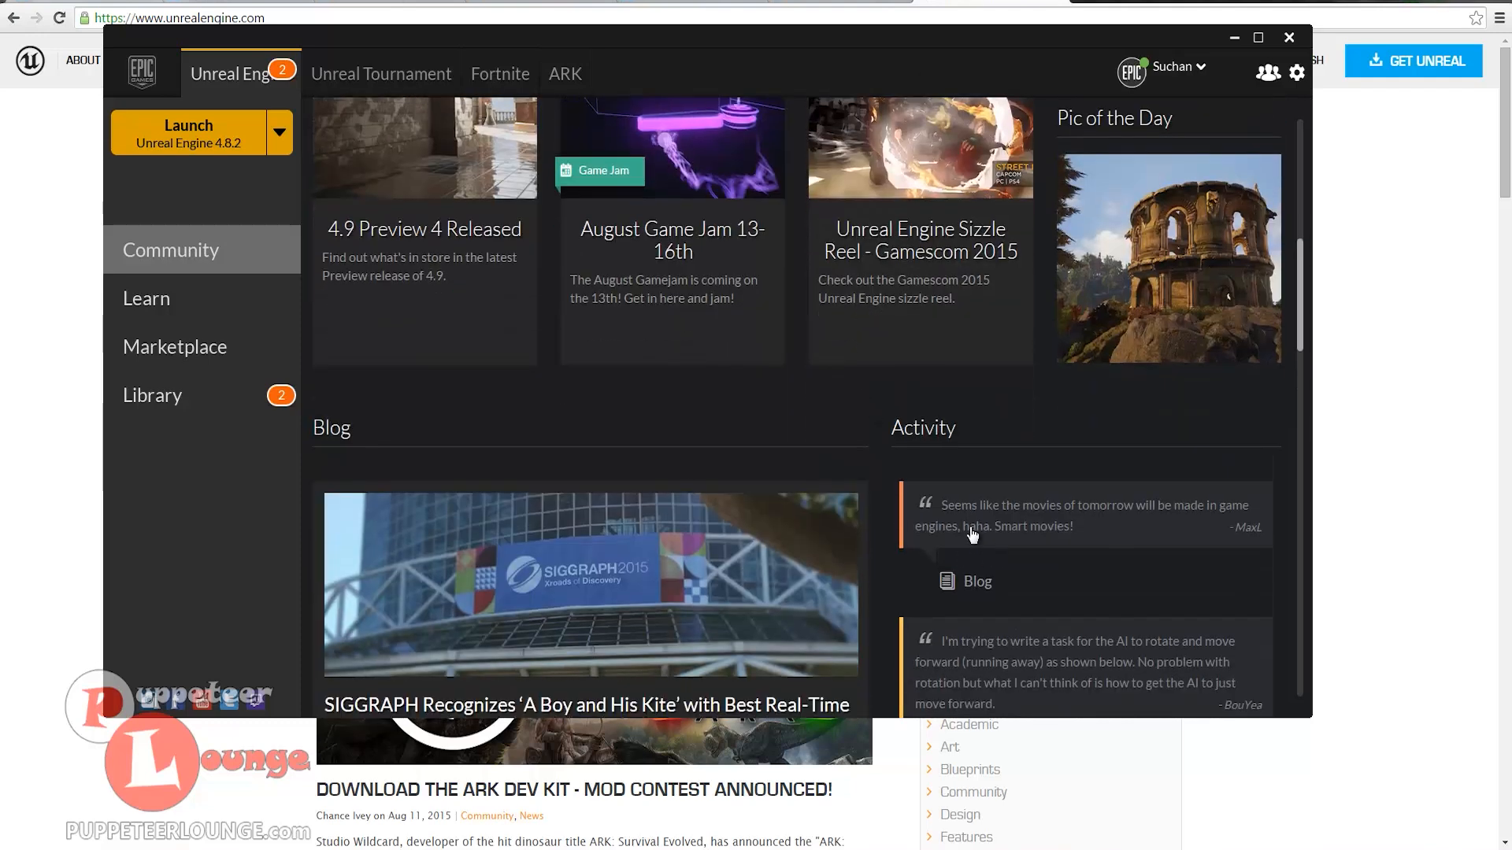
scroll(618, 394, up, 1)
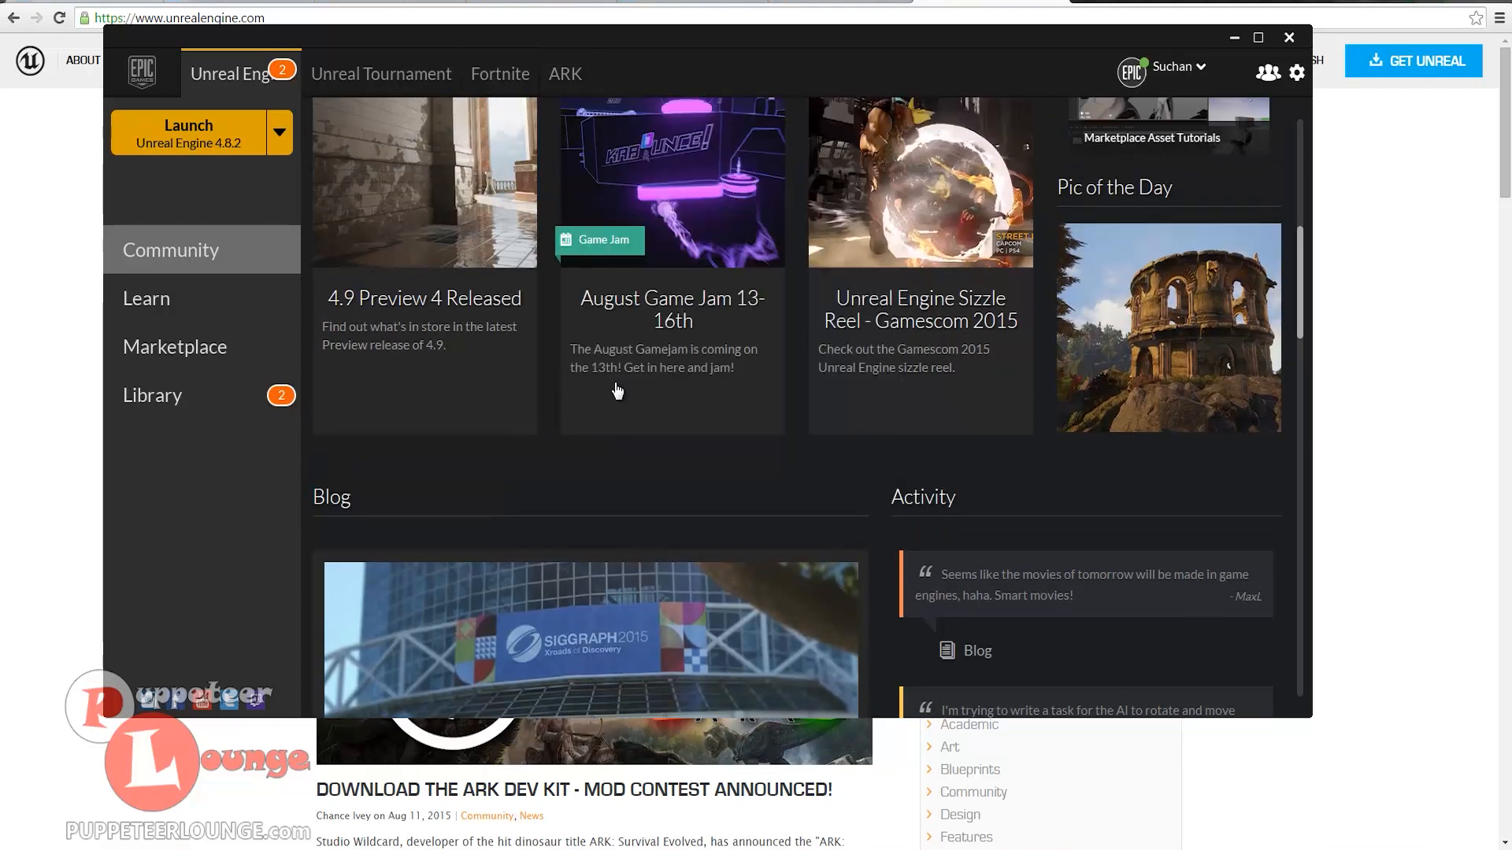
- Browse the launcher's Learn section, examining the quick starts, tutorials and Engine Feature Samples such as A Boy and His Kite
click(143, 301)
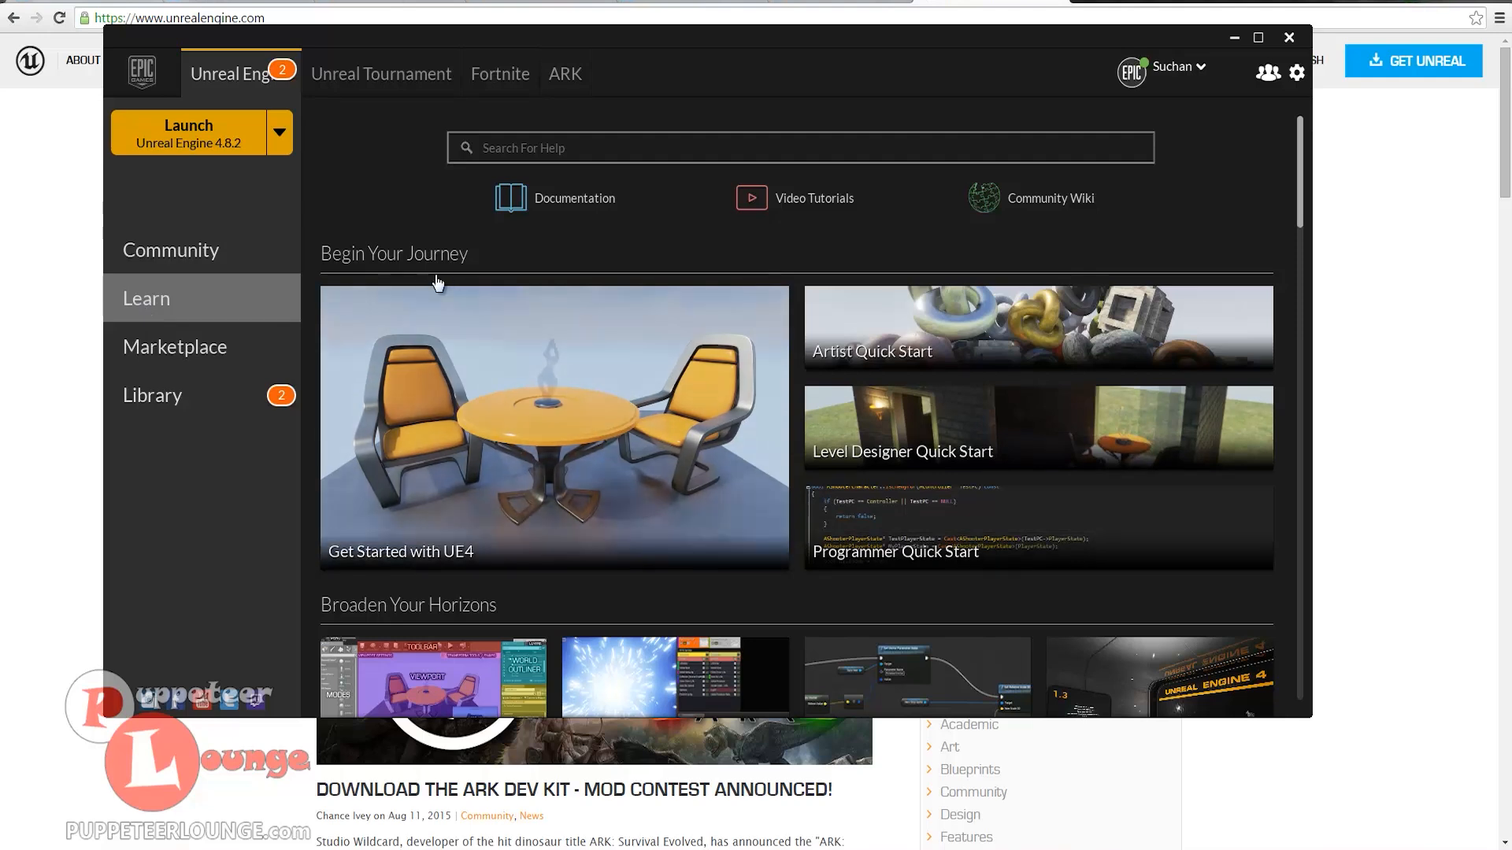
scroll(712, 467, down, 1)
scroll(712, 467, down, 3)
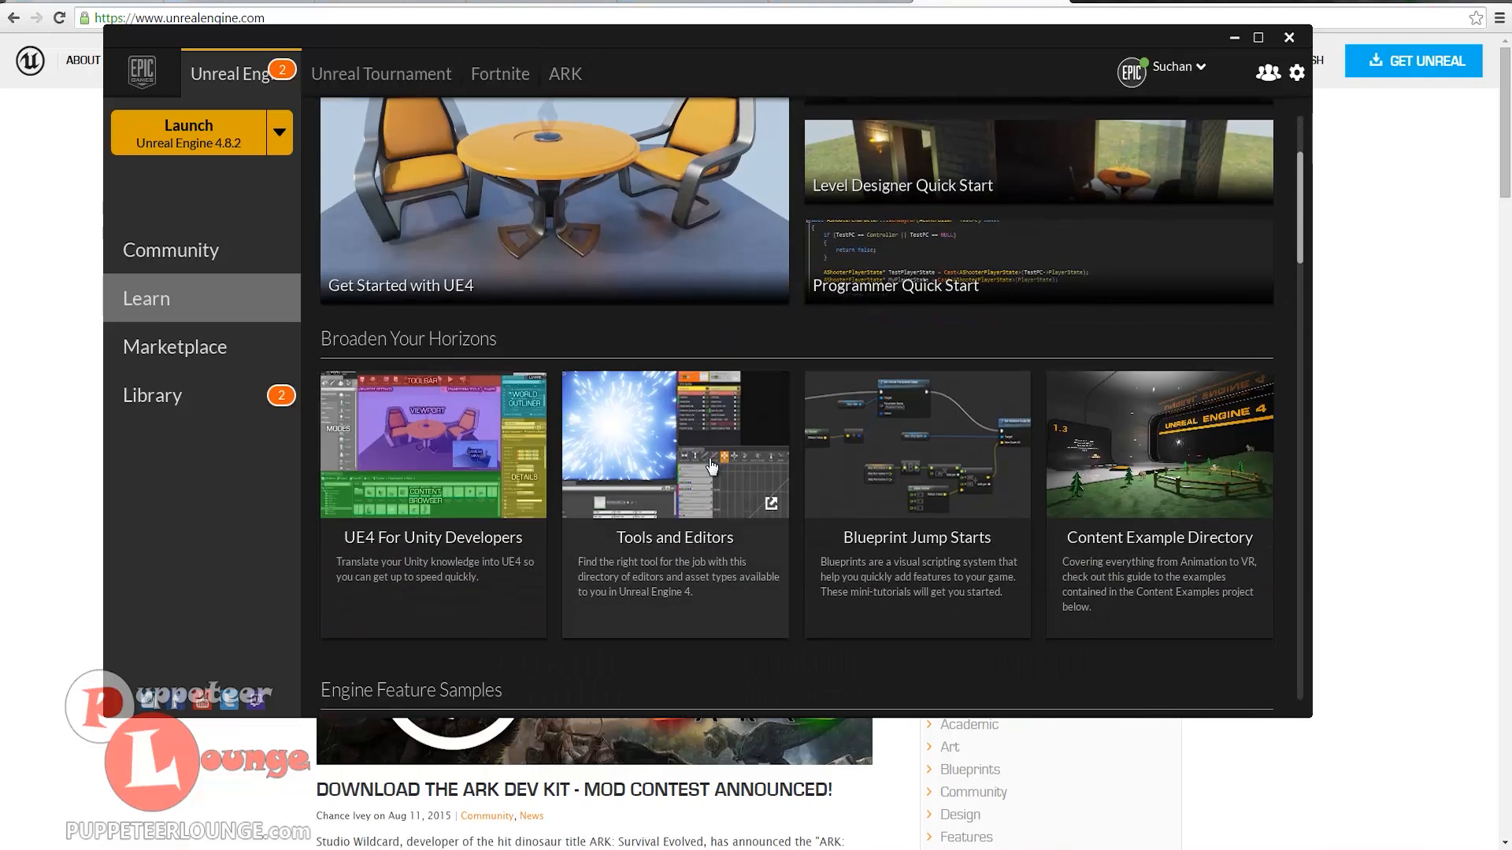
scroll(712, 468, down, 1)
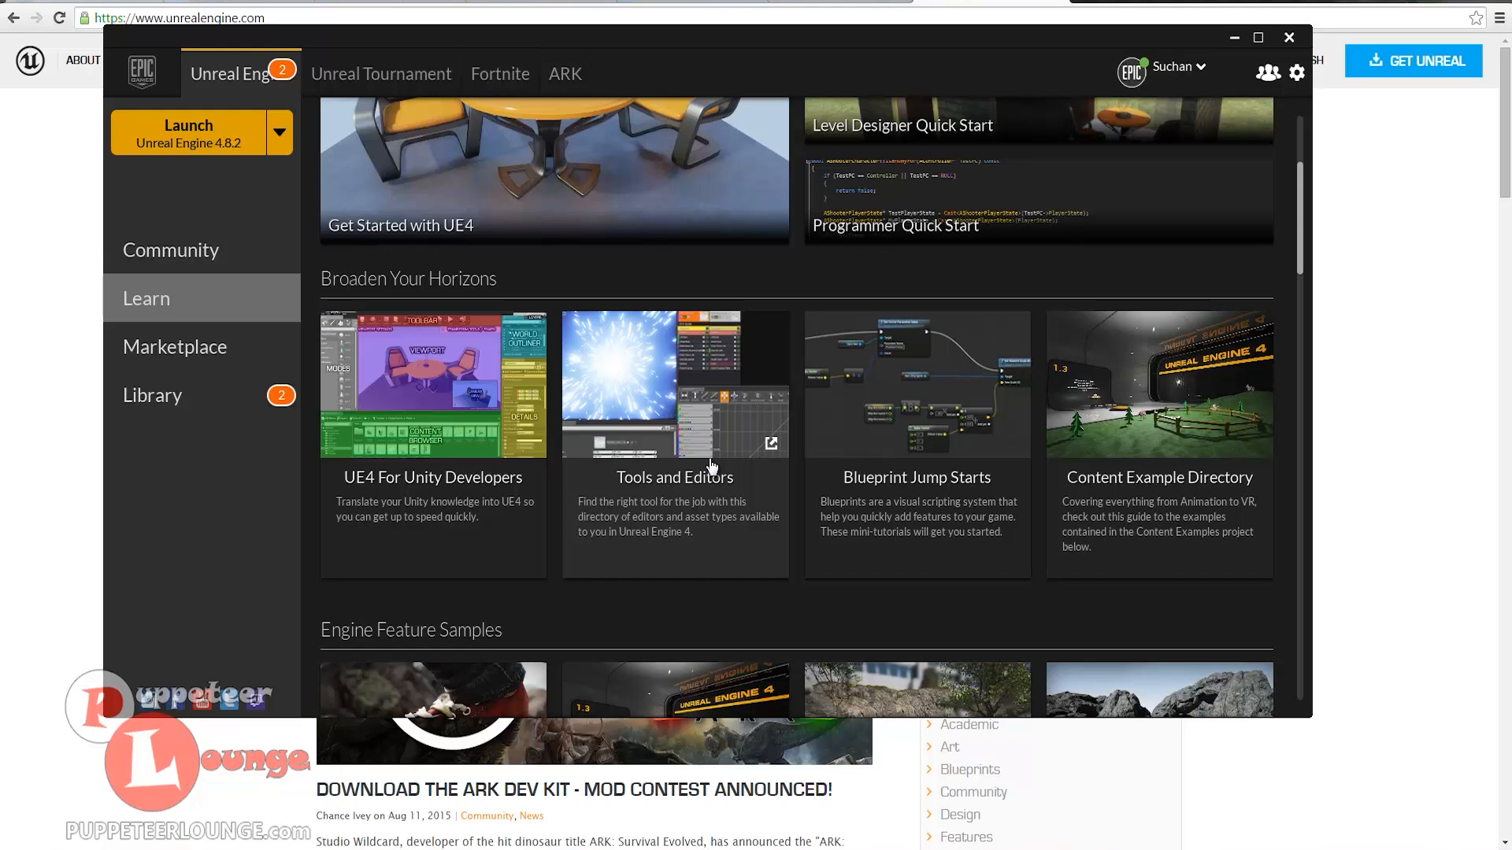
scroll(556, 492, down, 1)
scroll(740, 584, down, 4)
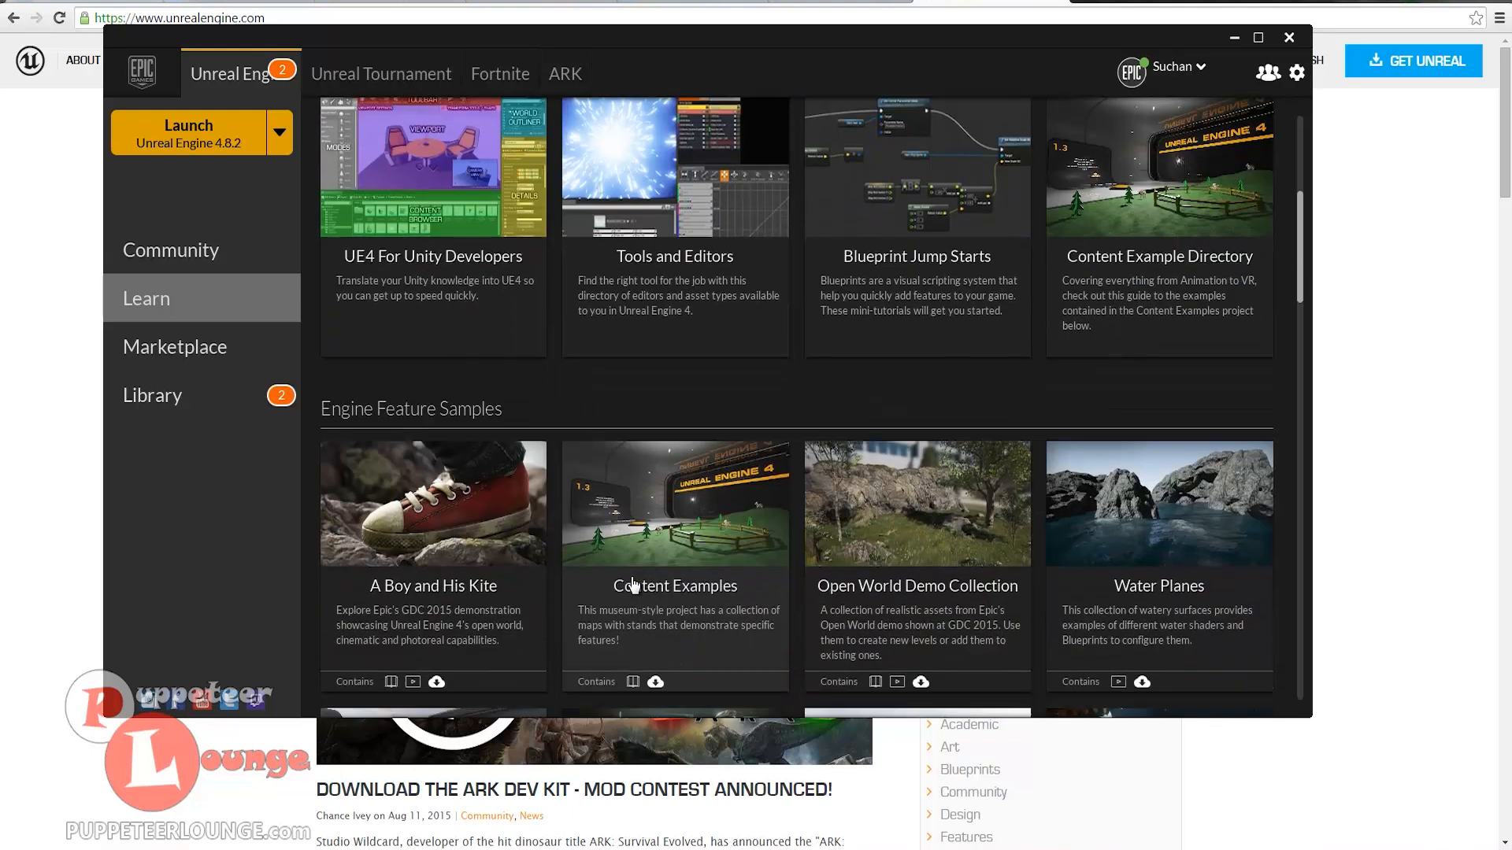
scroll(670, 563, down, 1)
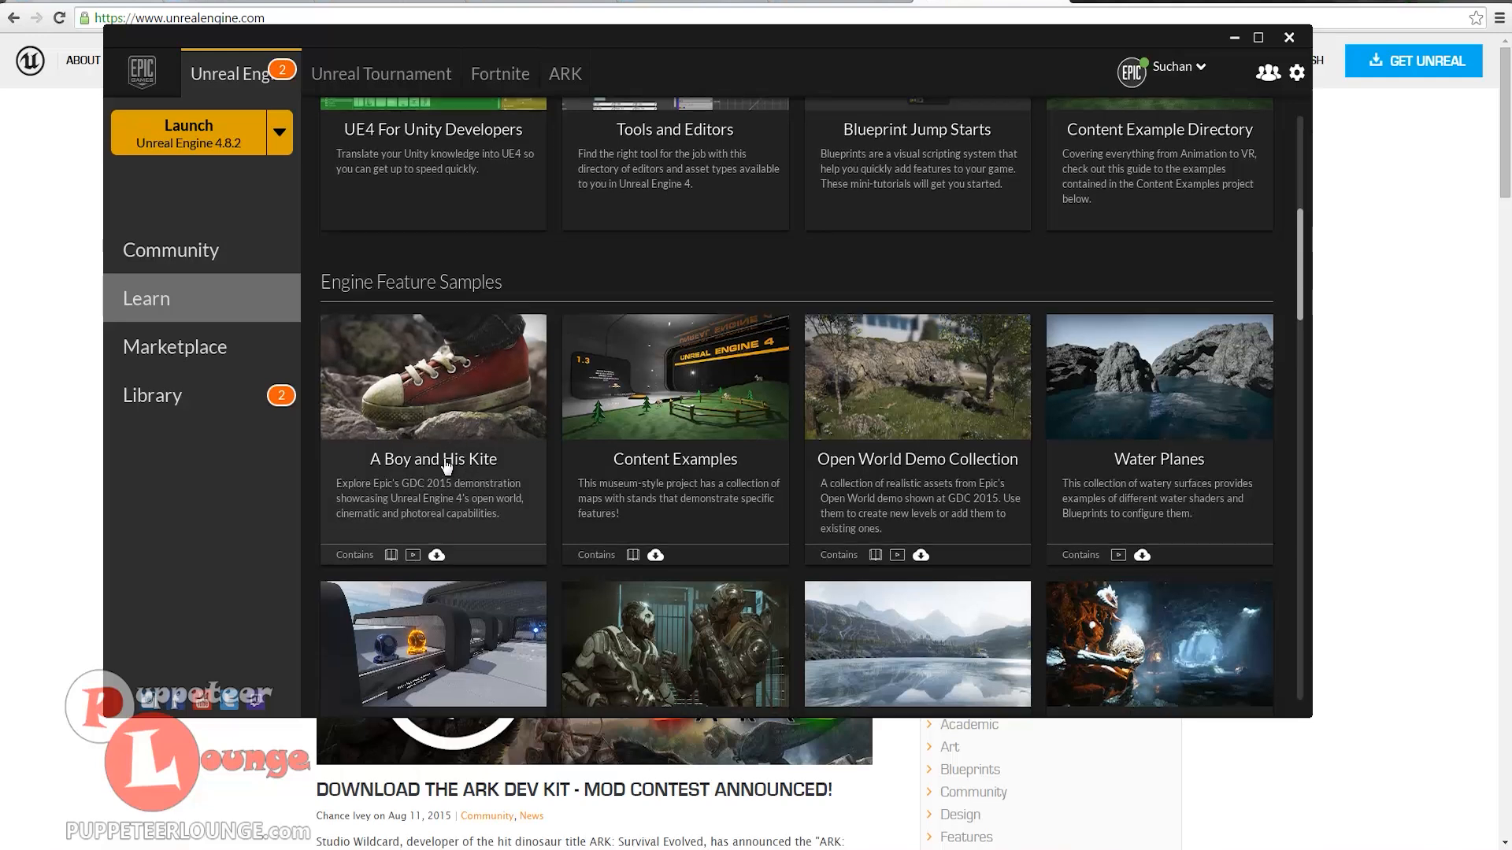
scroll(675, 567, down, 2)
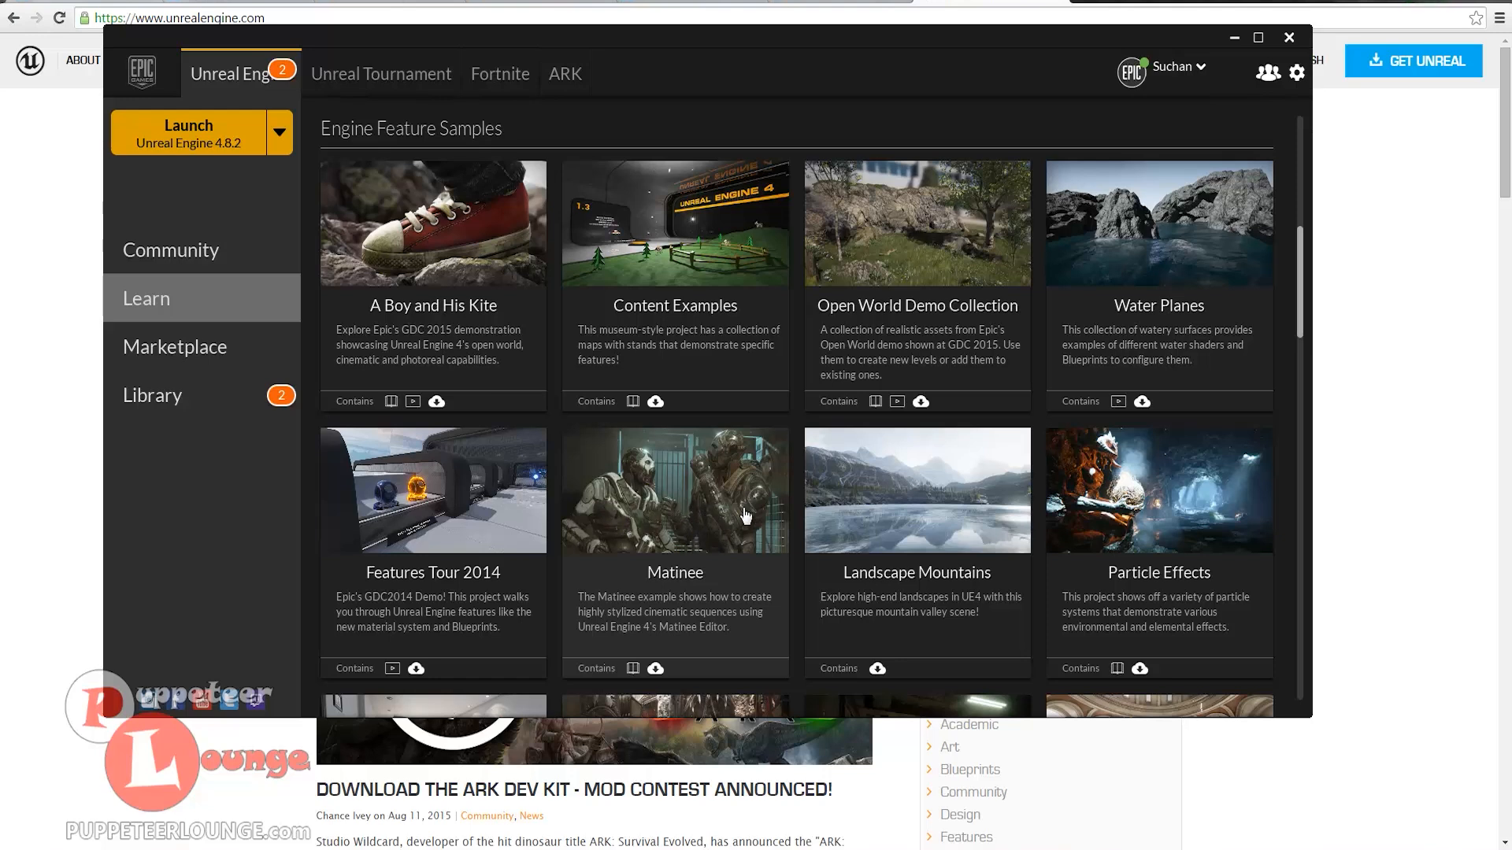
scroll(677, 533, up, 2)
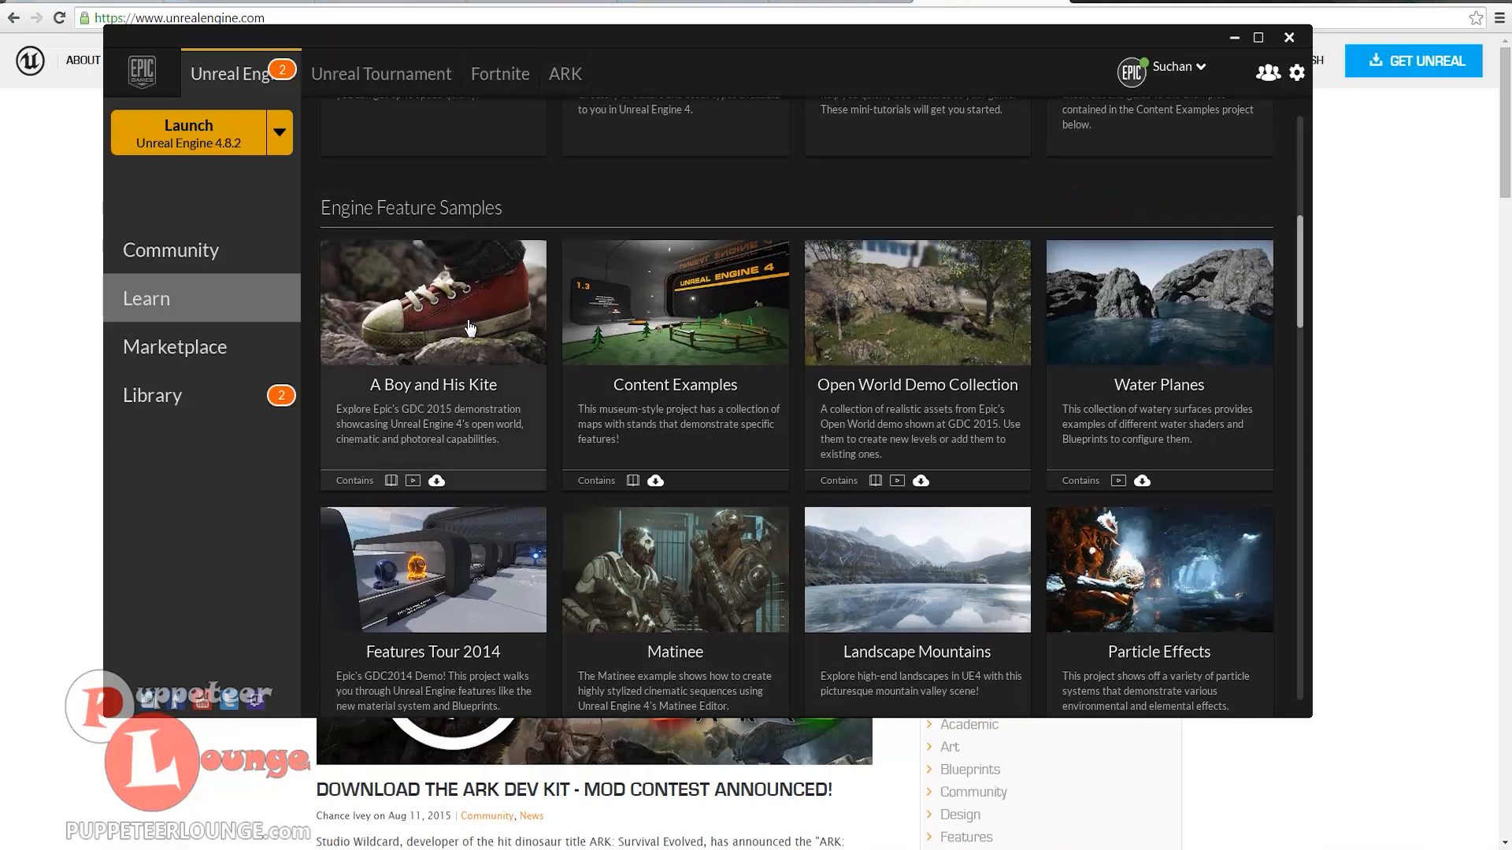
scroll(498, 391, down, 4)
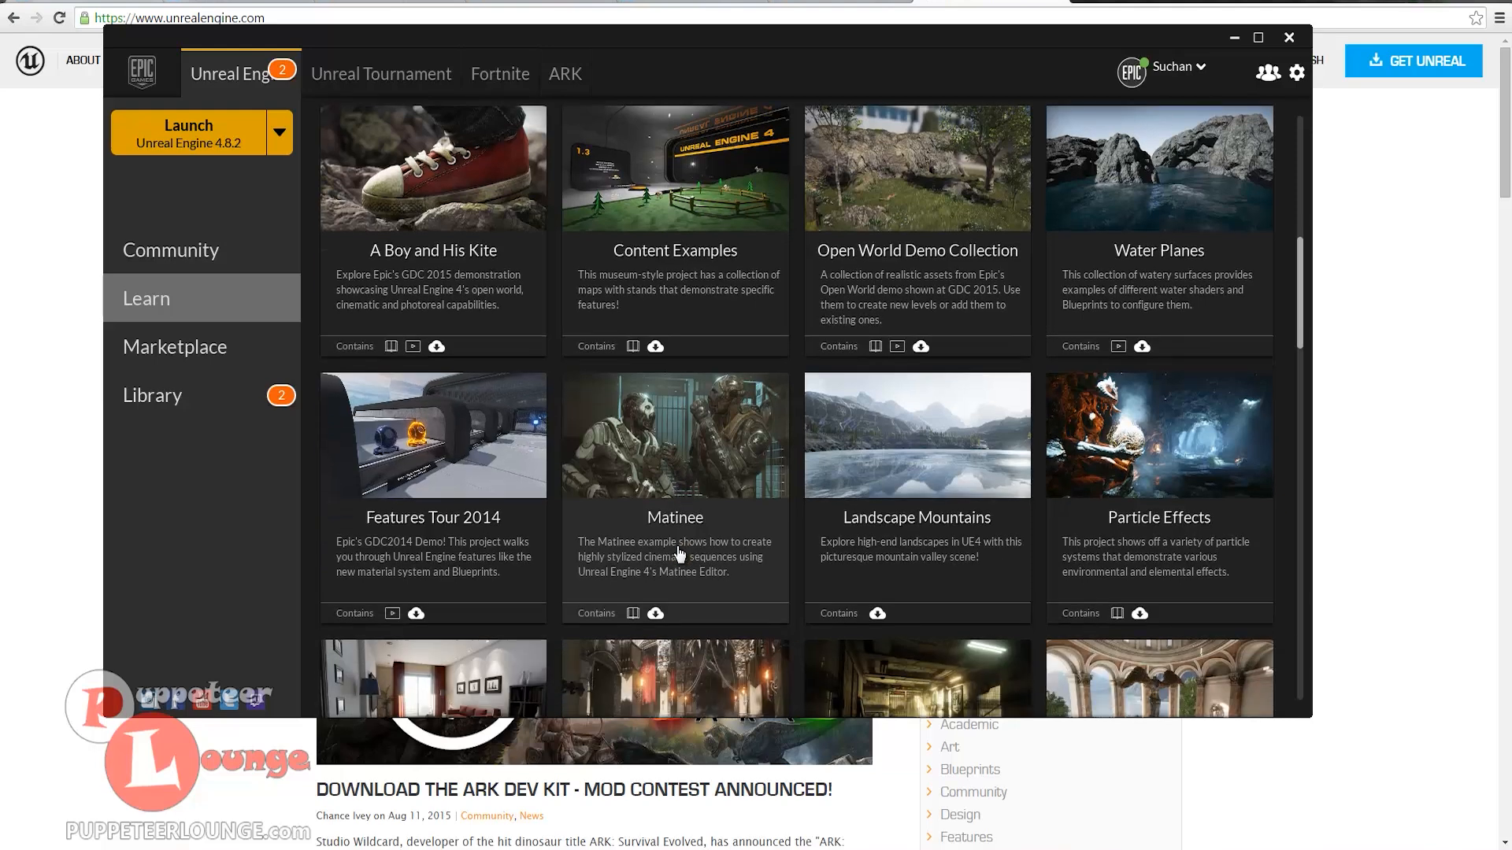
scroll(815, 568, down, 3)
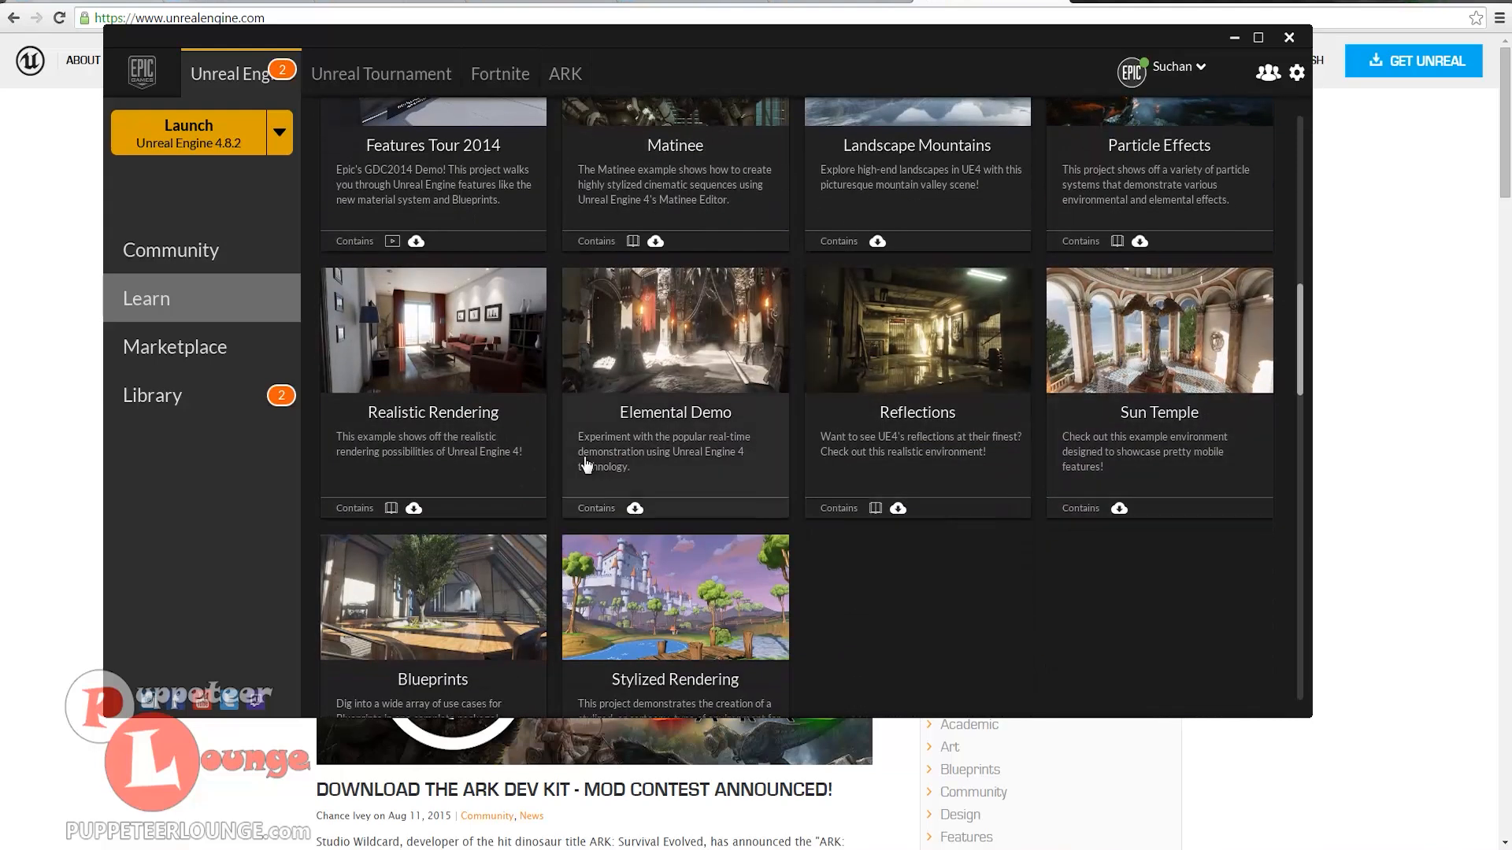
scroll(696, 560, up, 1)
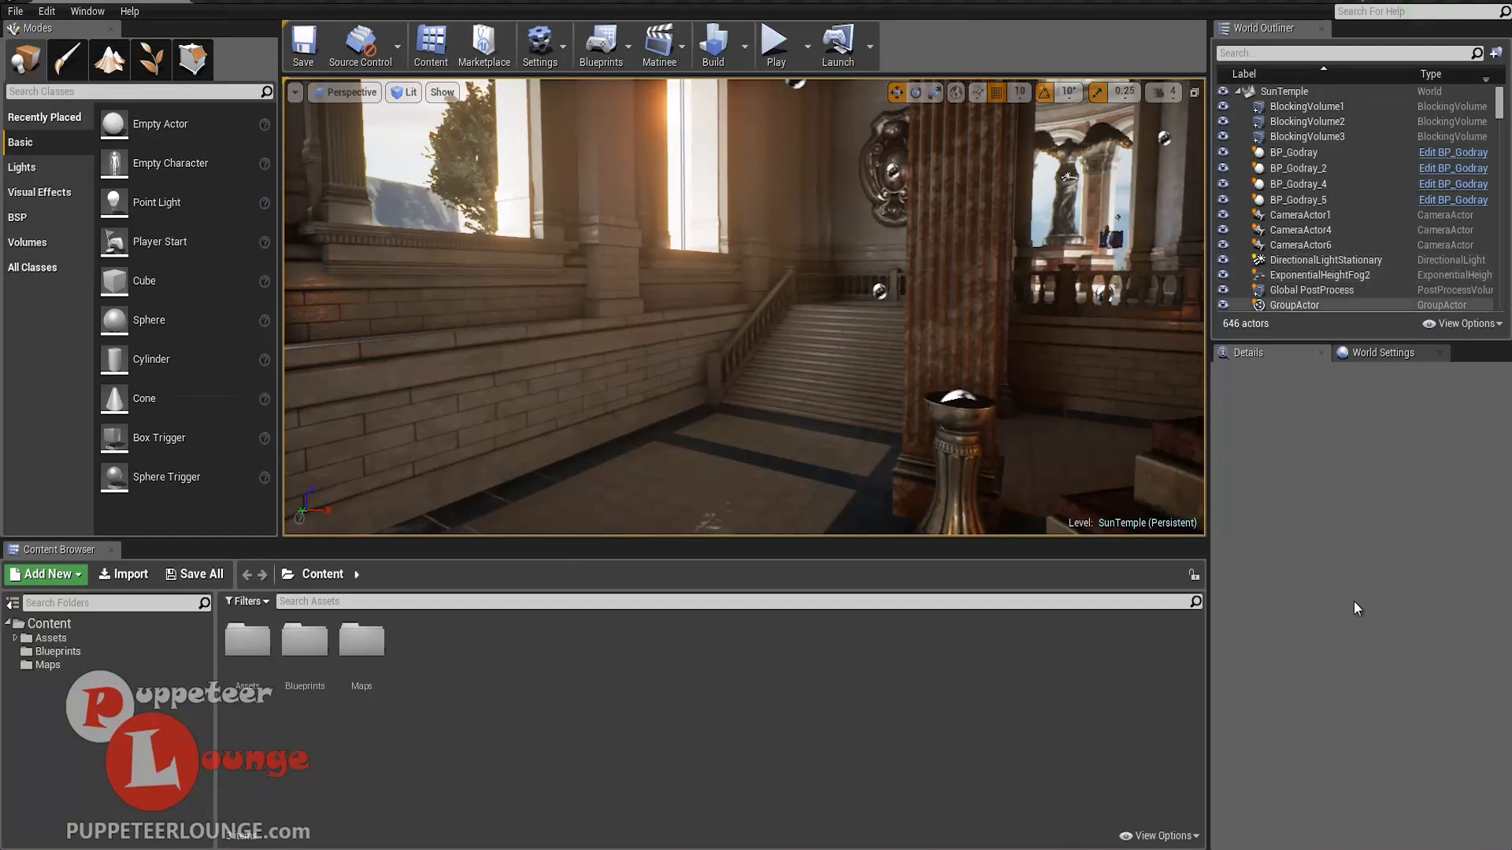
- Enlarge the SunTemple viewport by shrinking the Content Browser, the World Outliner and Details area, and the Modes area
drag(653, 541, 664, 622)
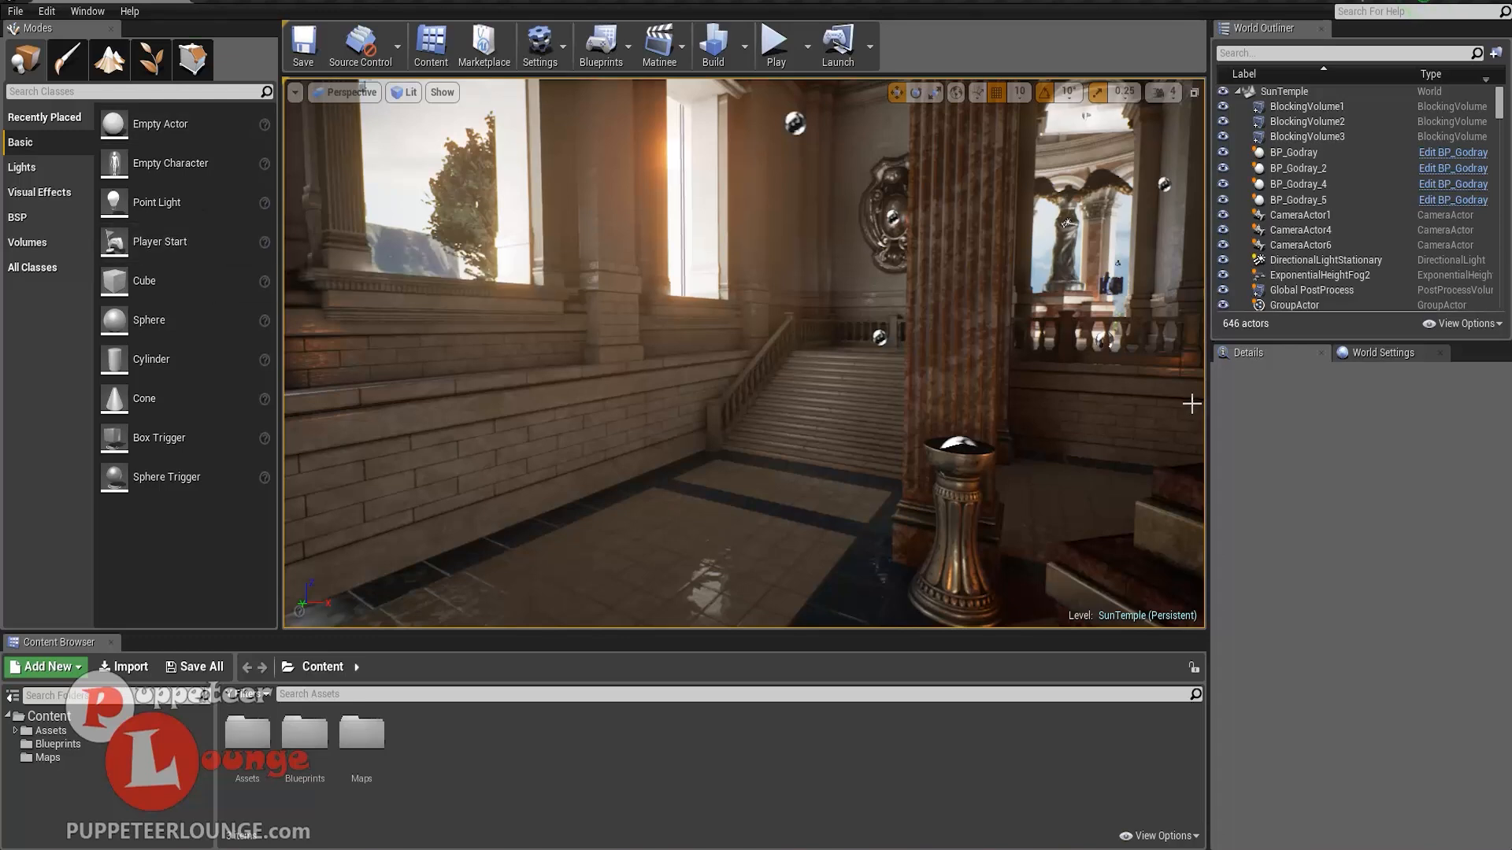
drag(1209, 411, 1245, 405)
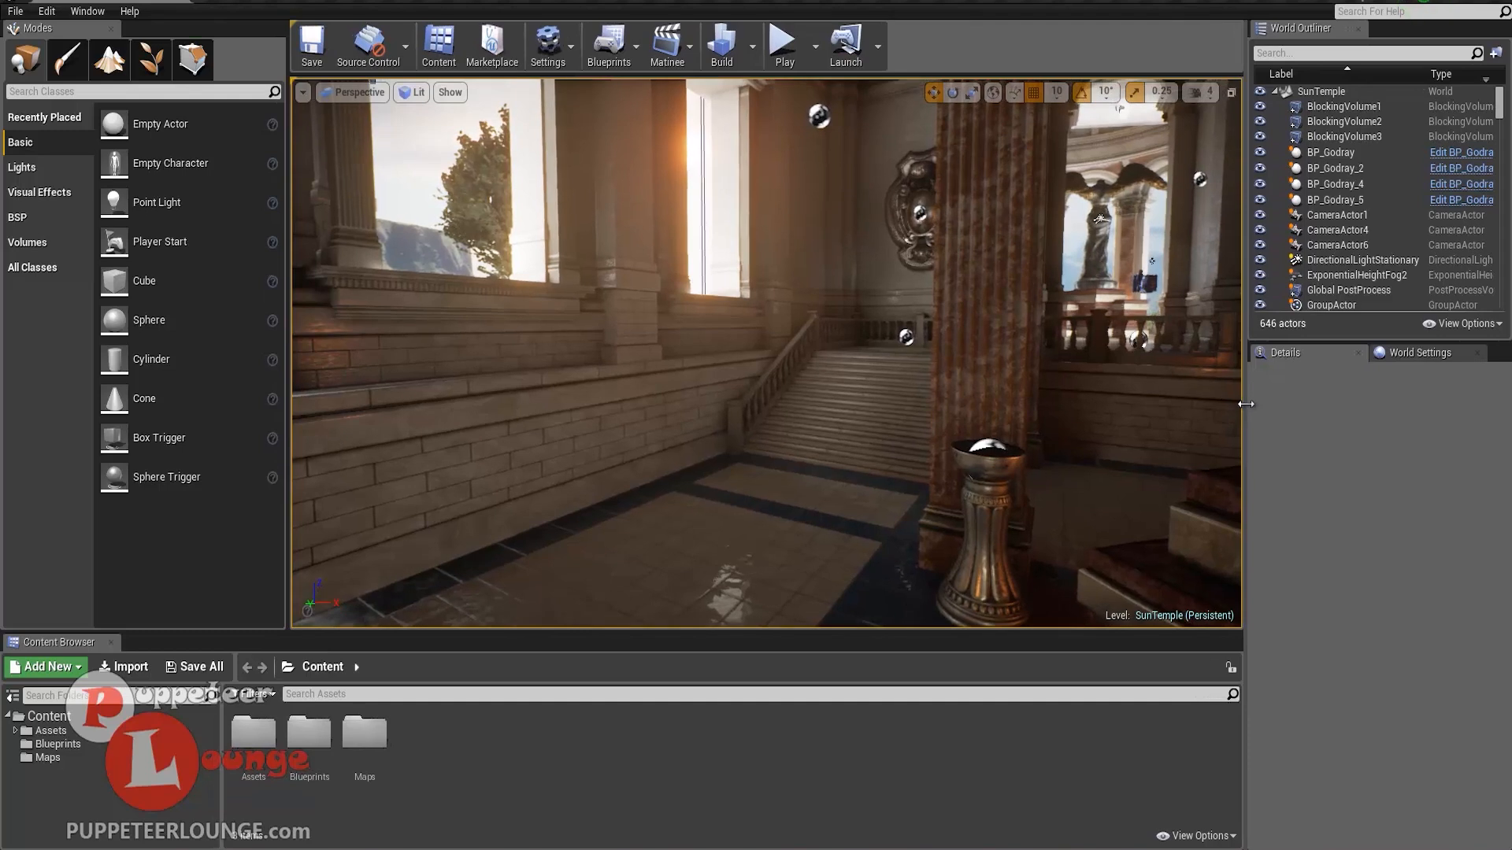
drag(288, 293, 256, 209)
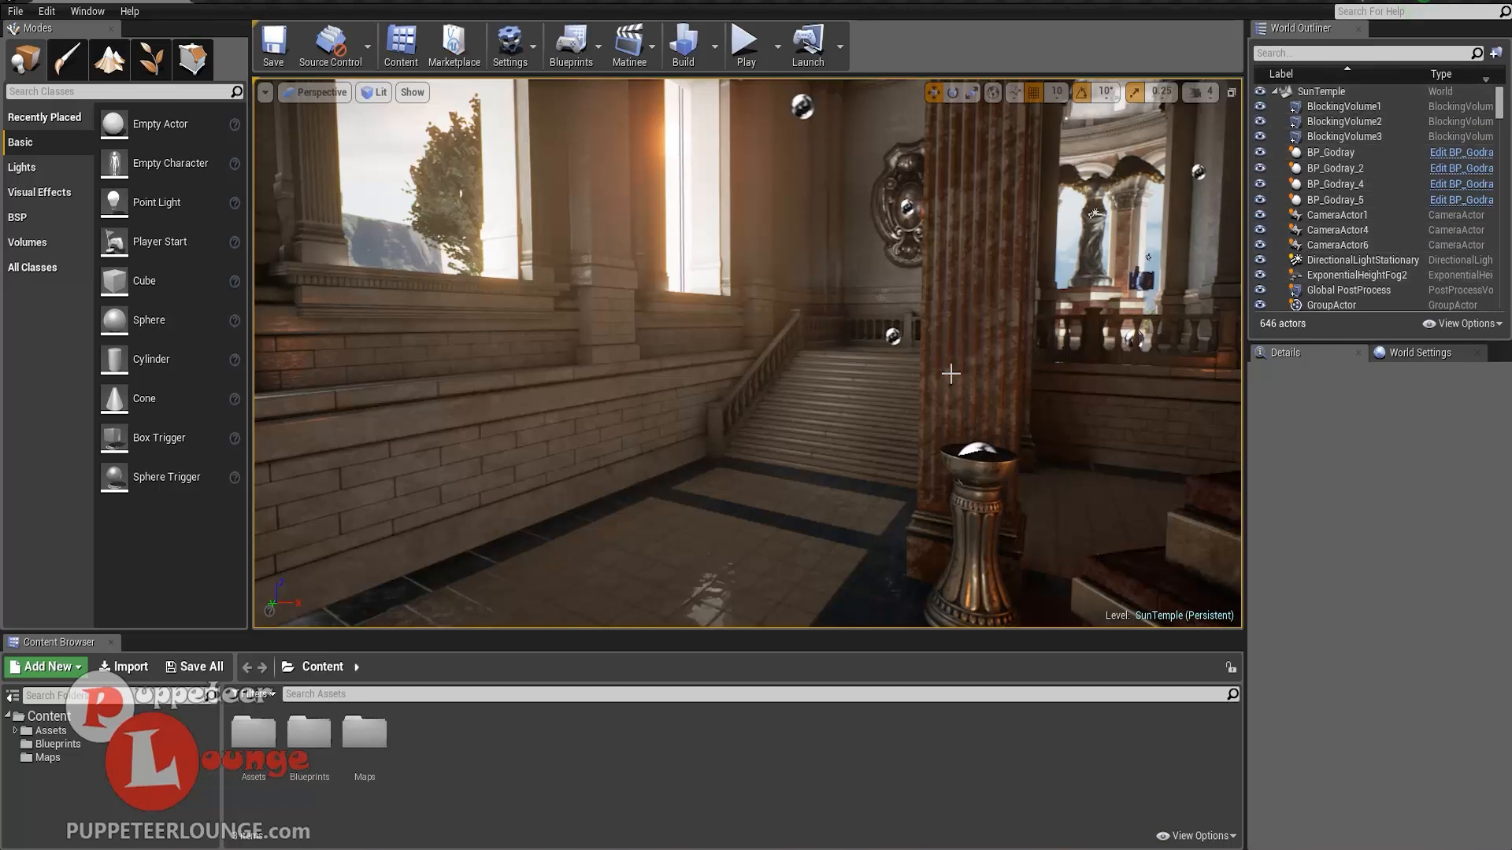
- Look through the viewport's camera view options, view modes and show flags without changing any setting
click(306, 95)
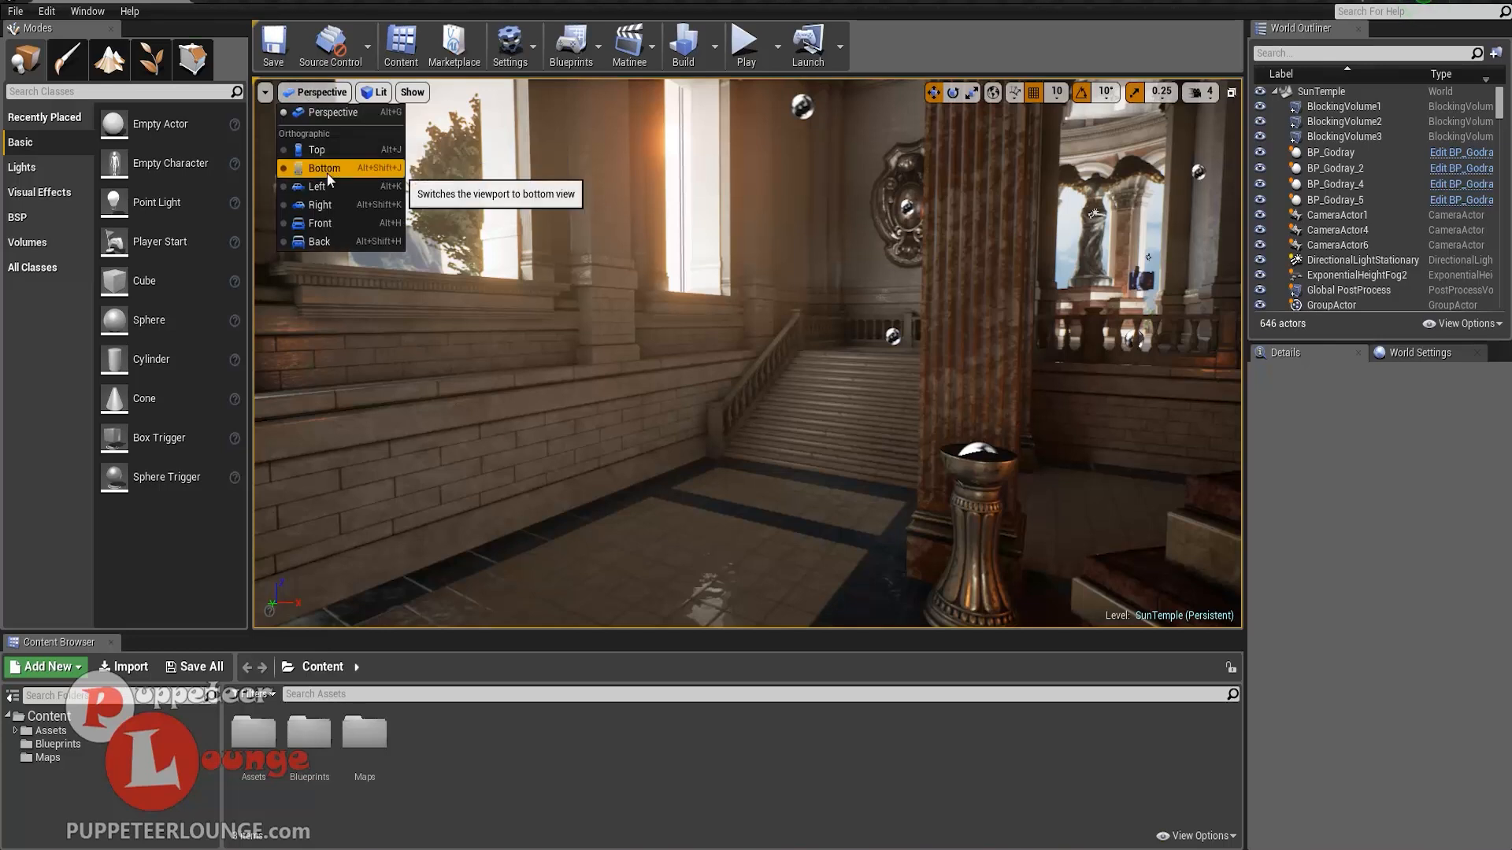
click(379, 93)
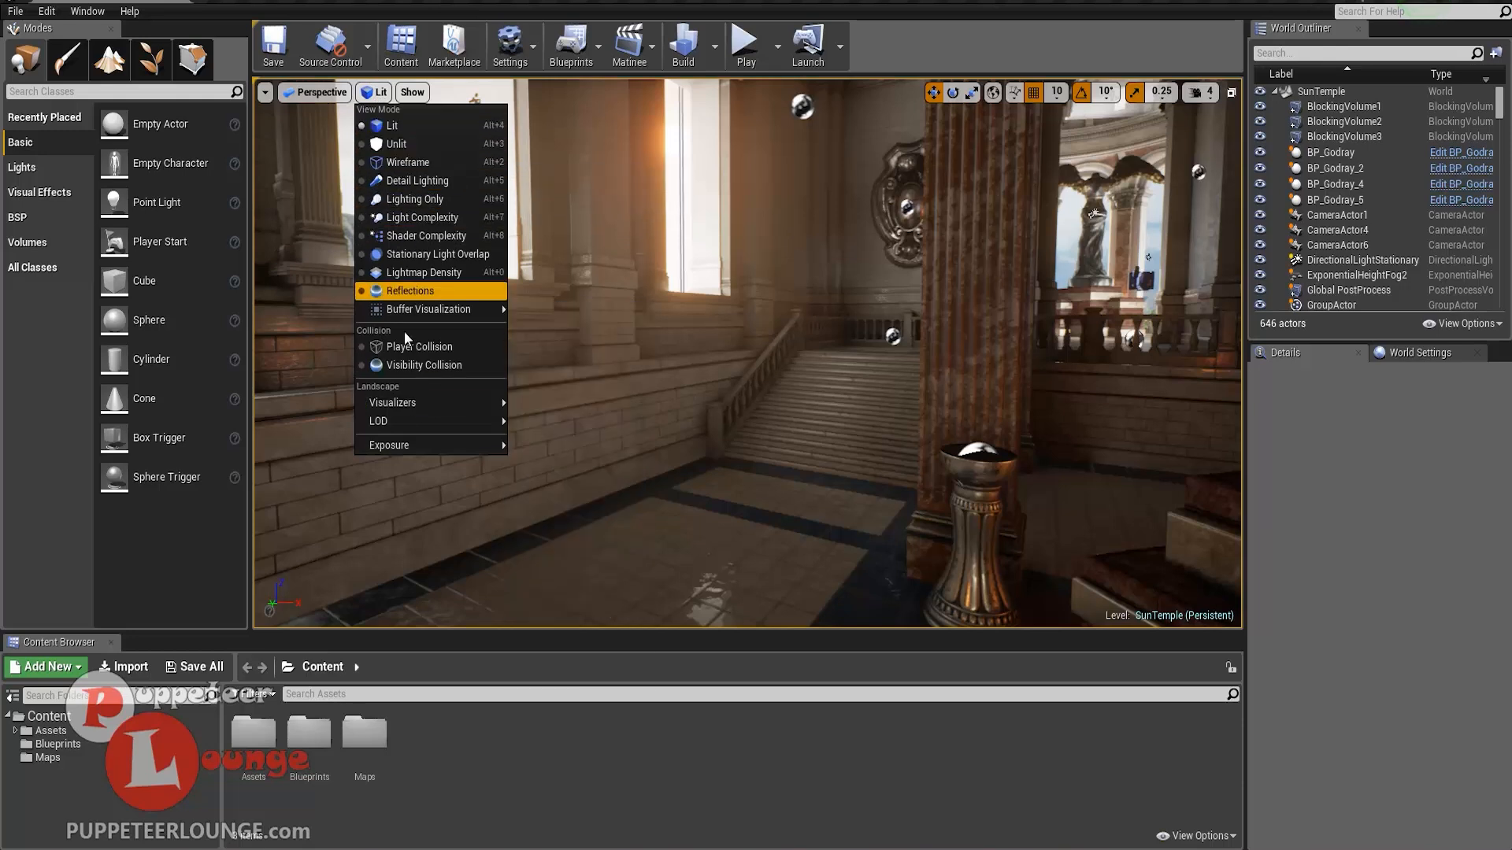
click(413, 91)
click(415, 92)
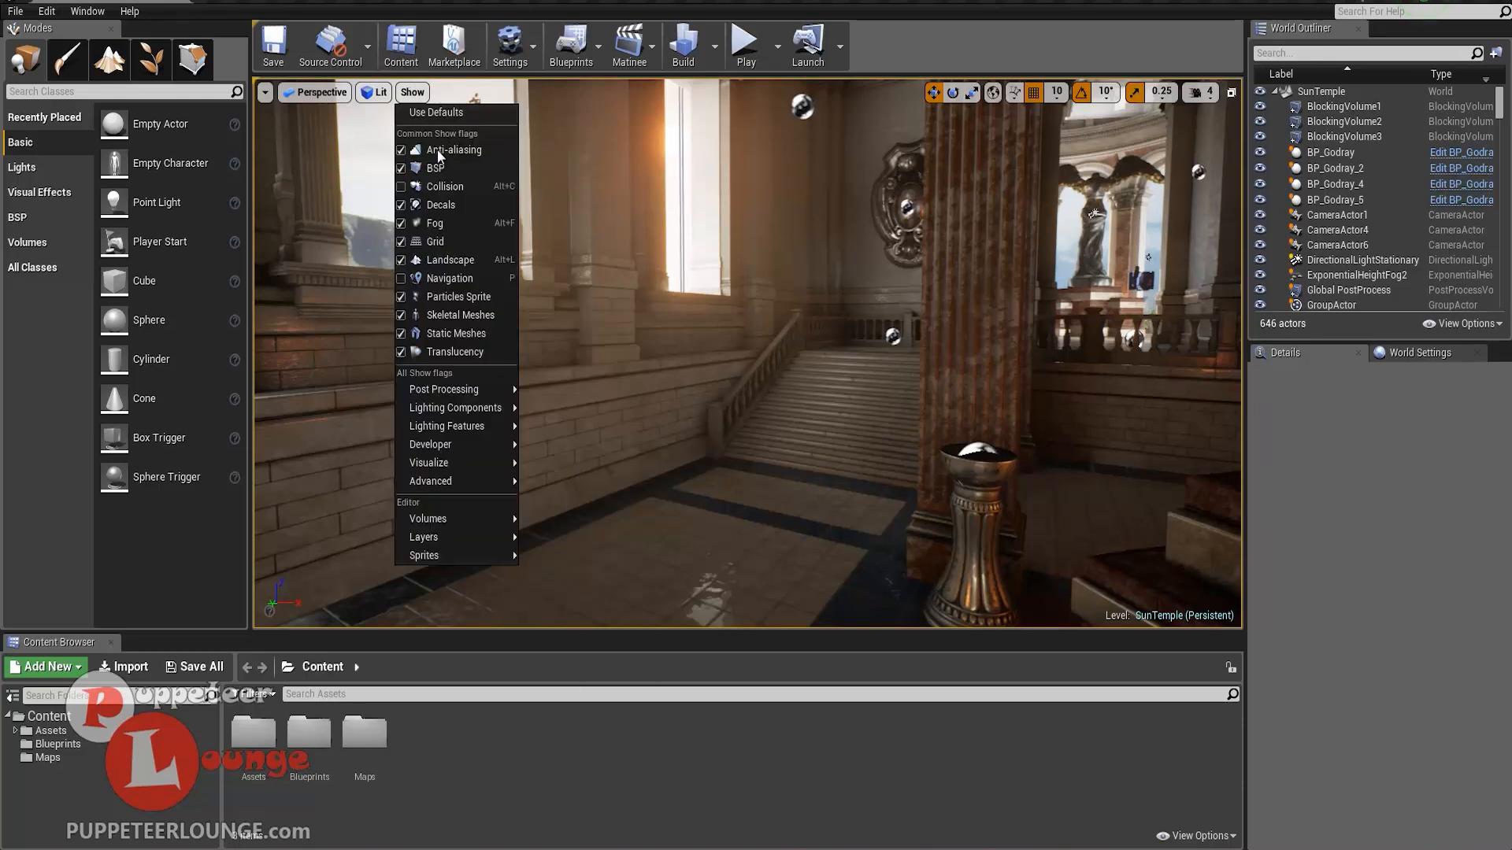
mouse_move(457, 390)
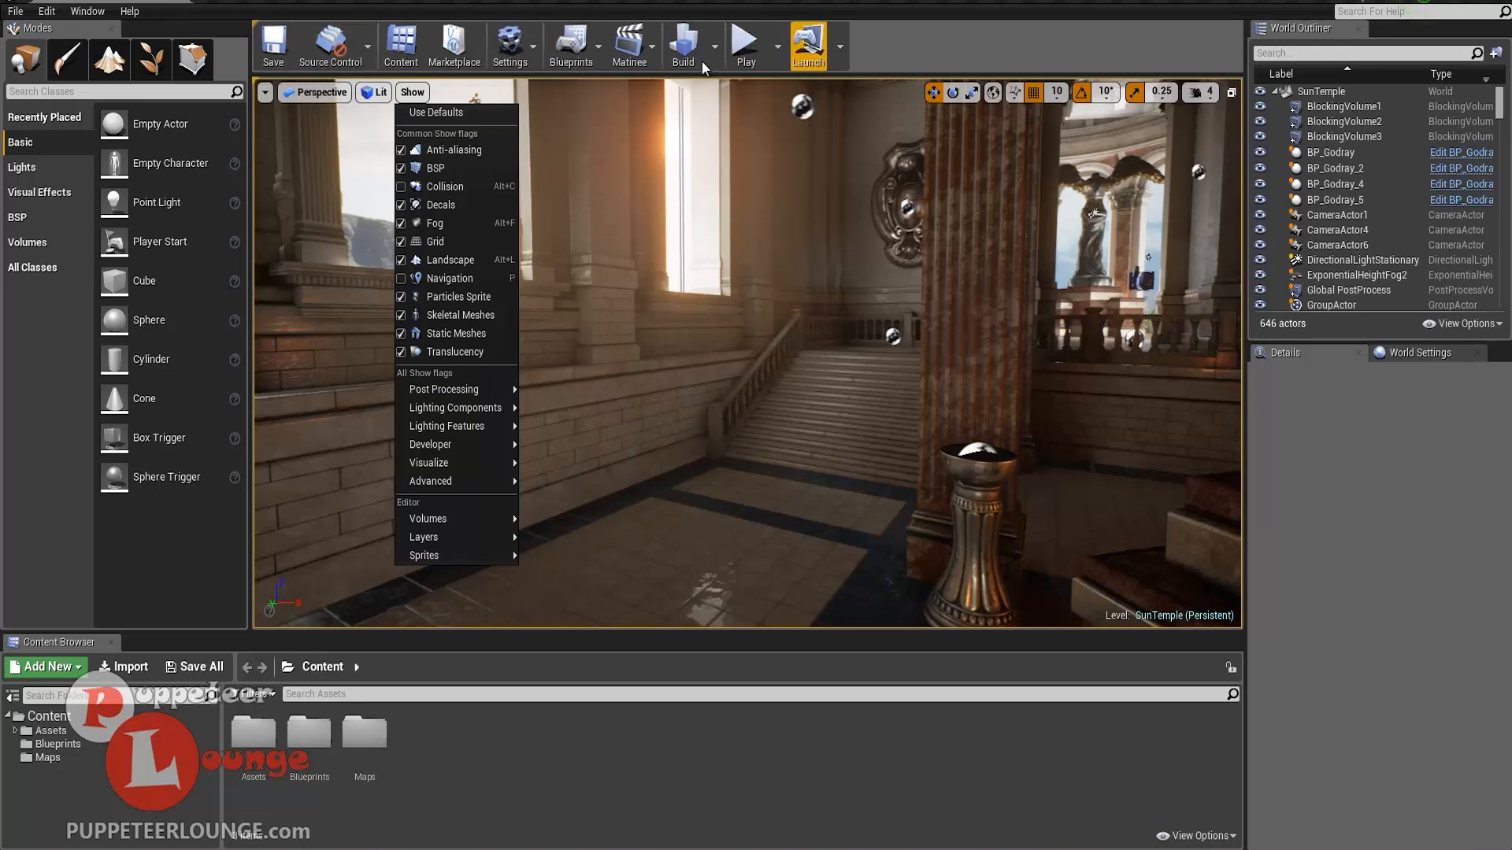
click(378, 92)
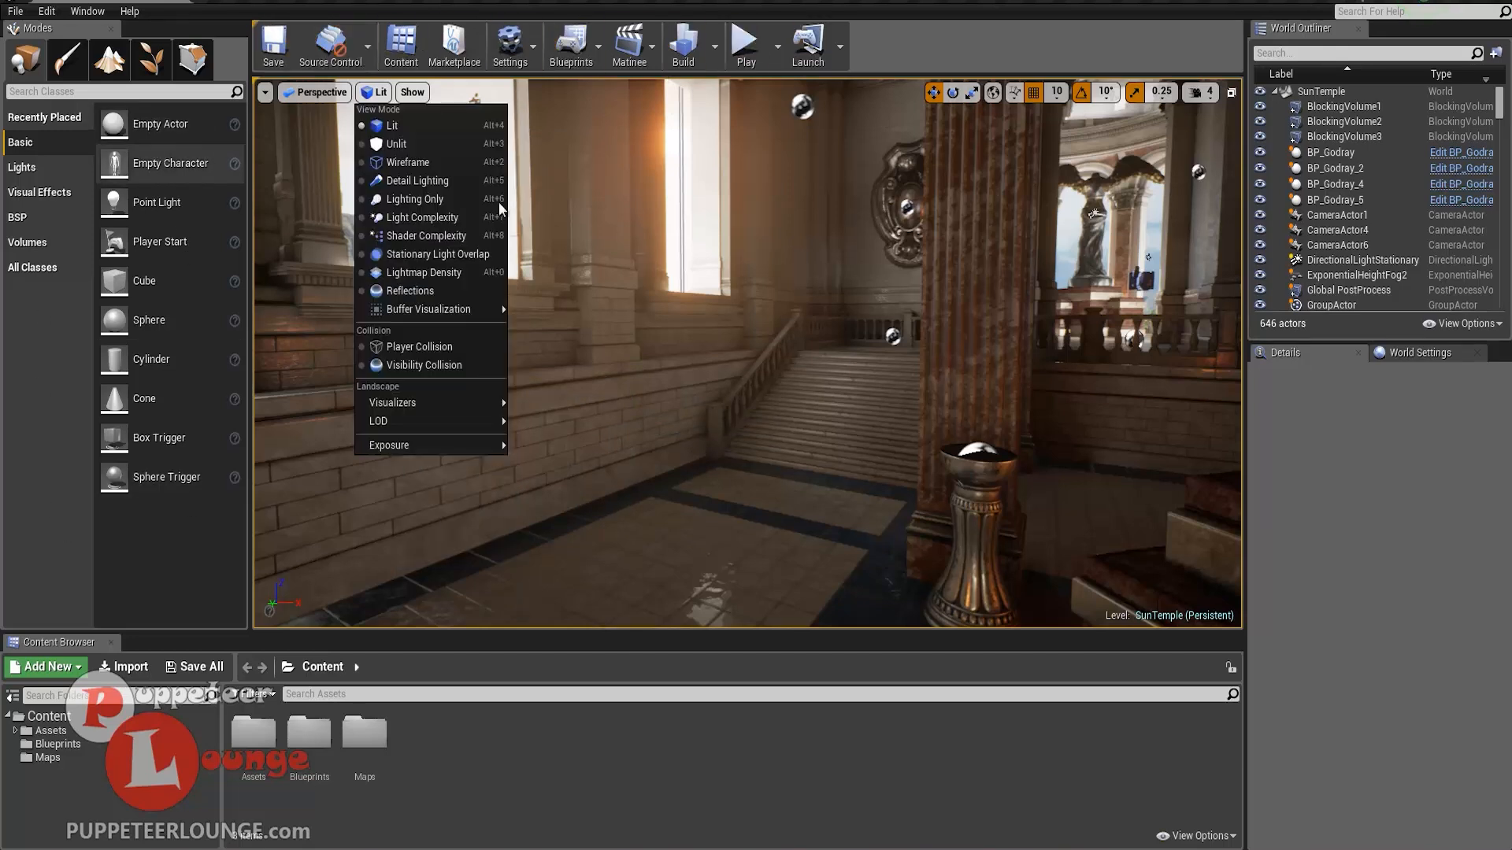
- Look through the placeable actor categories Lights, Visual Effects, BSP and All Classes, and return to Basic
click(30, 166)
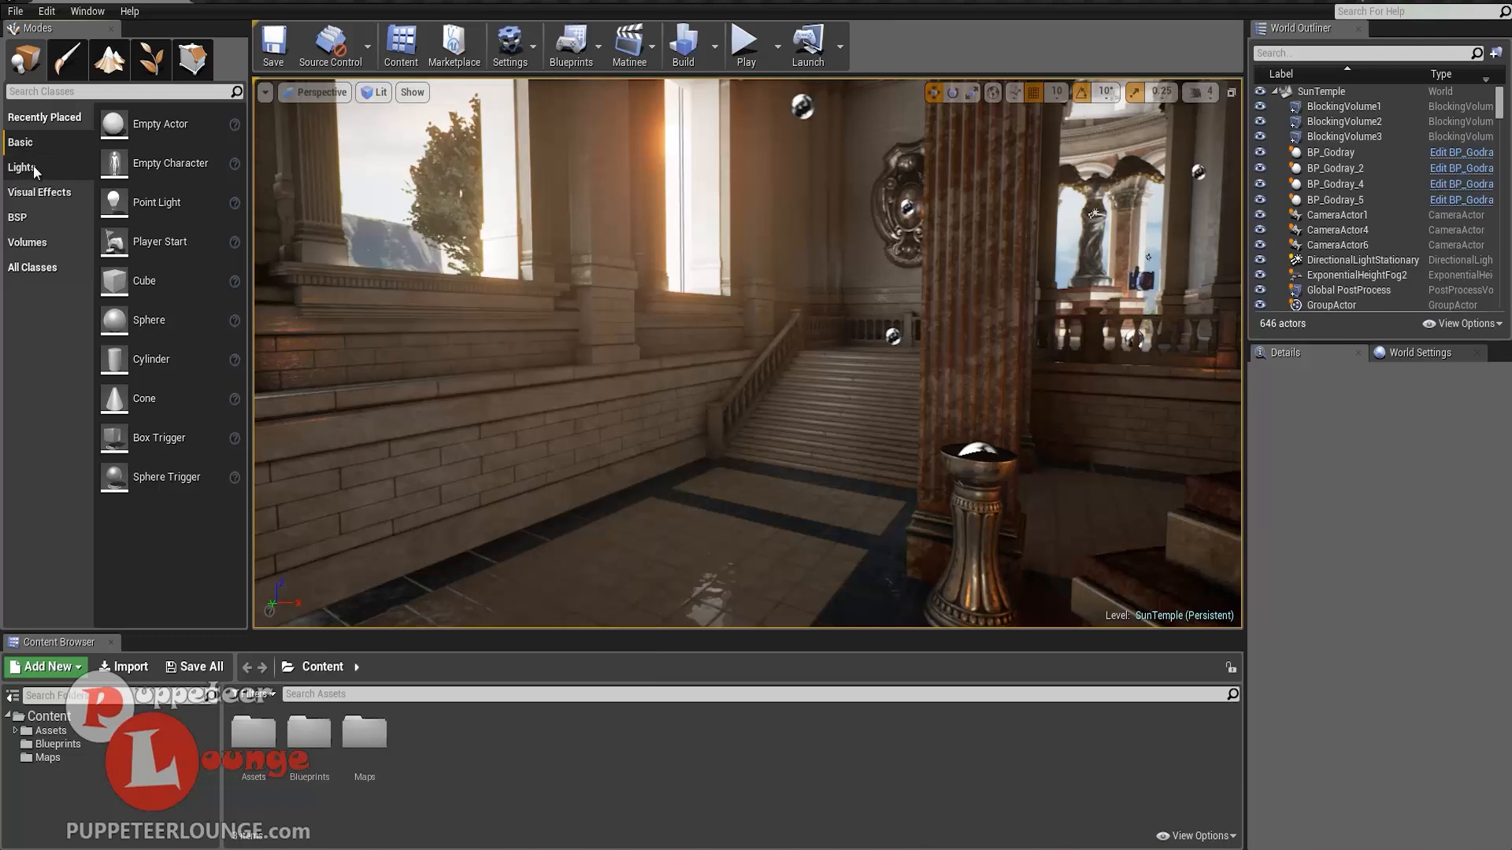
click(30, 167)
click(35, 192)
click(23, 220)
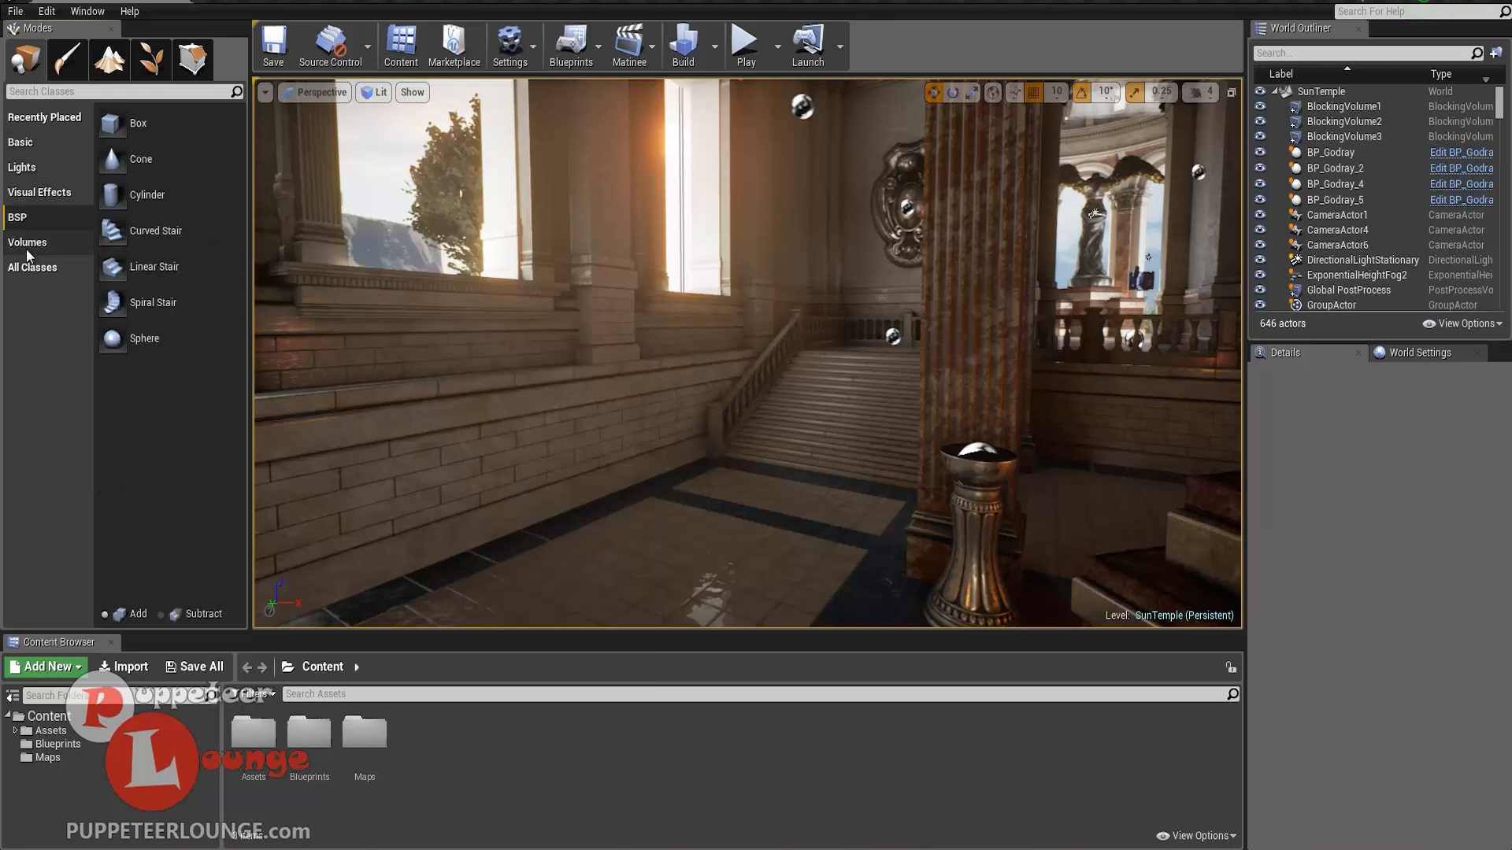
click(31, 267)
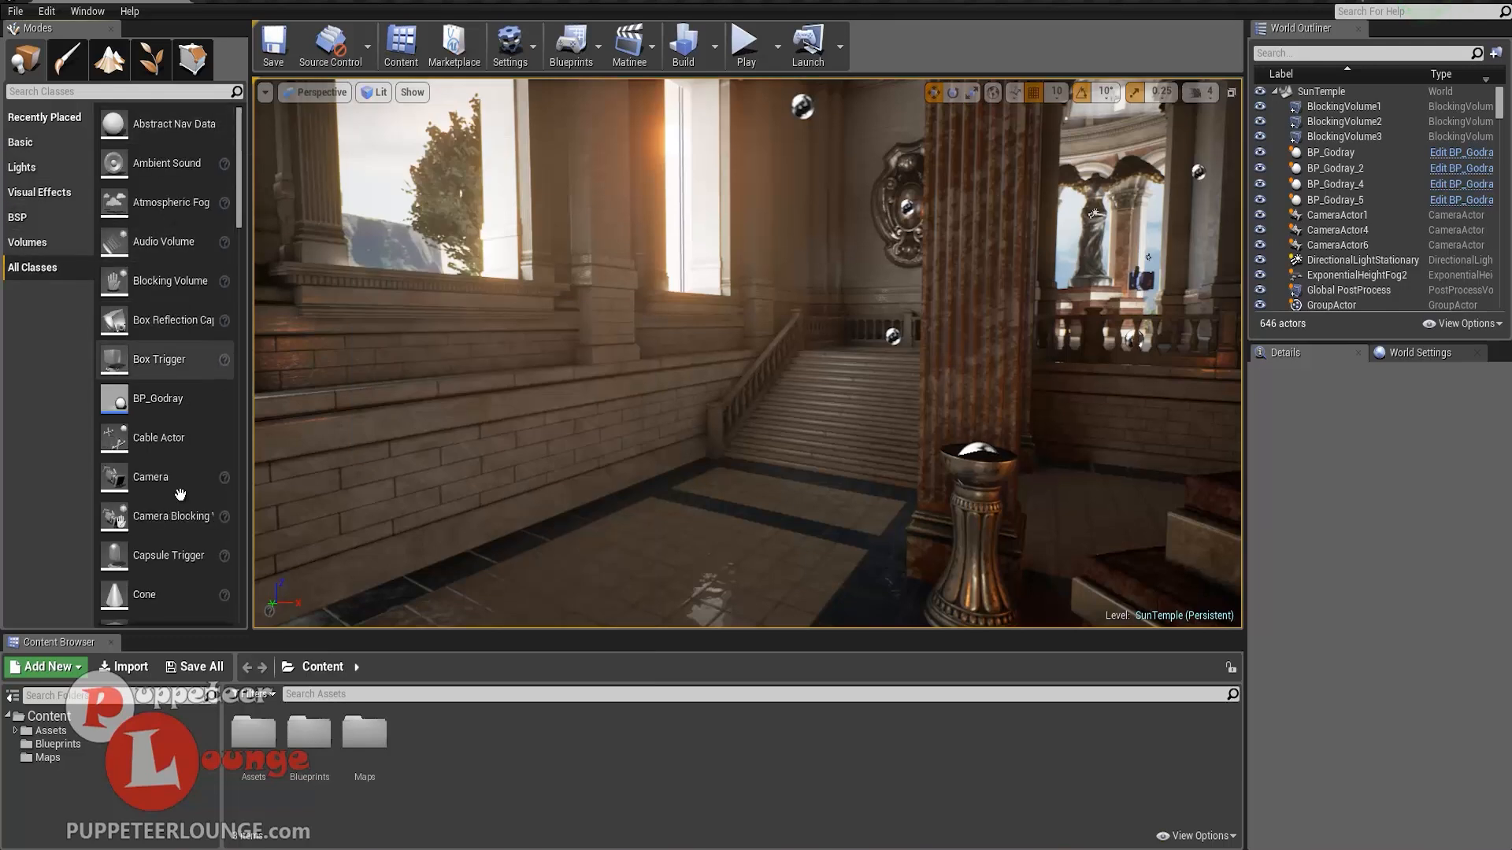
click(31, 143)
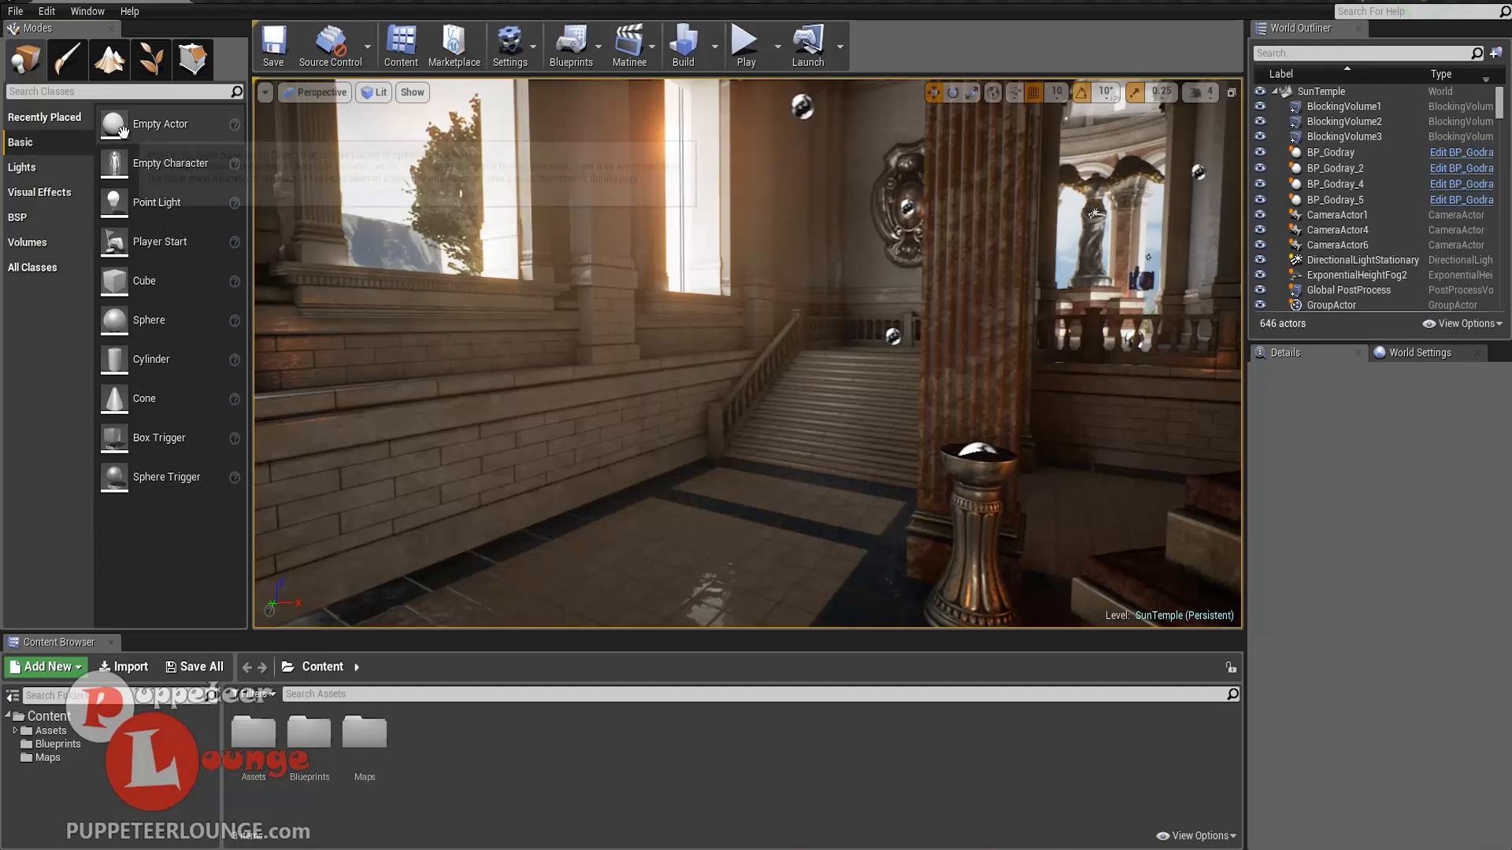
- Place an Empty Actor on the floor near the staircase and move it to about X -550, Y 2870, Z 210
drag(672, 457, 673, 456)
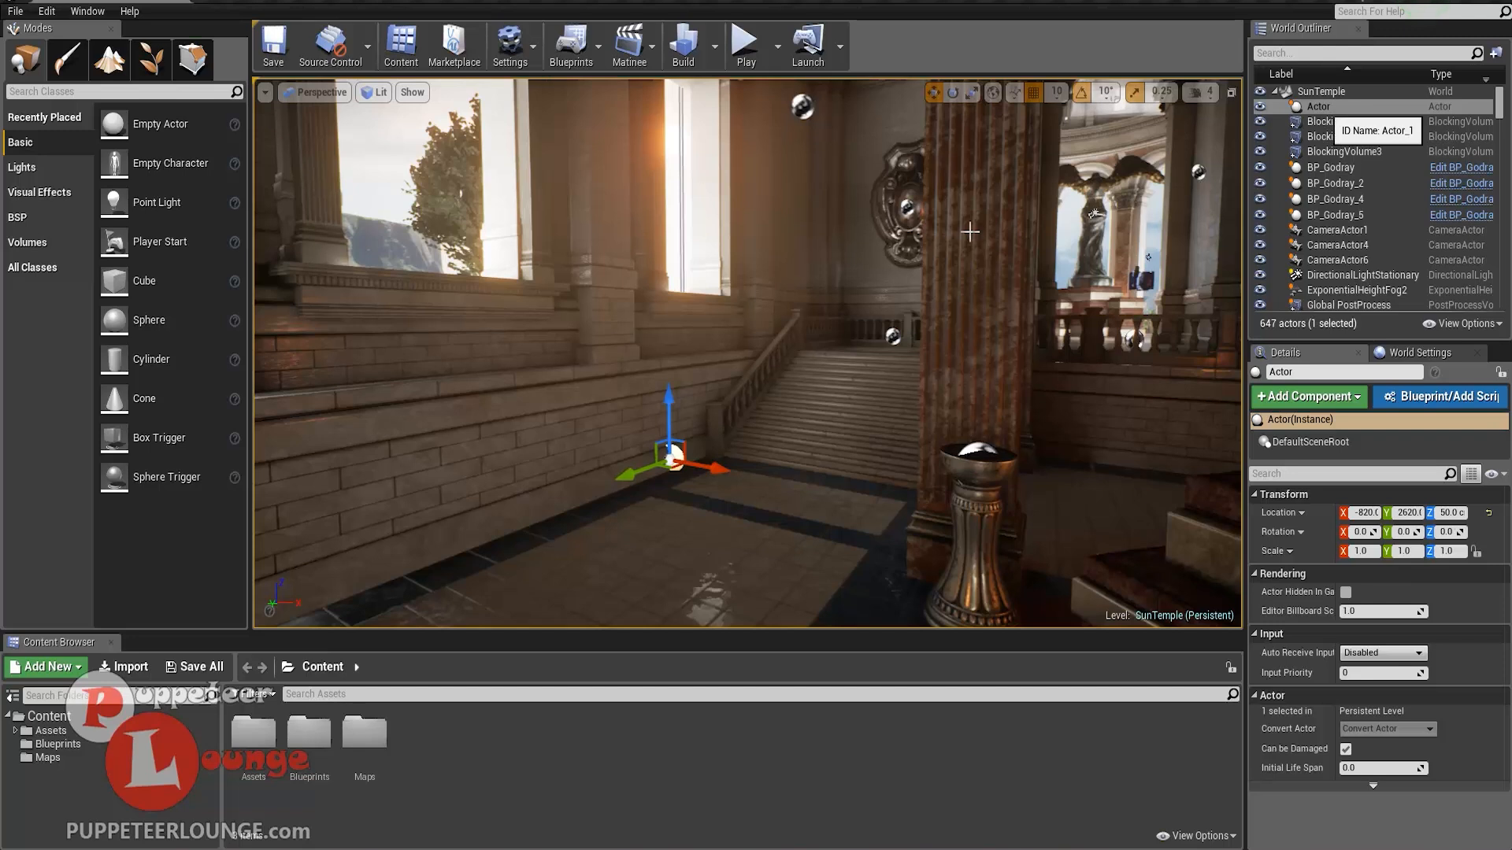
drag(672, 397, 669, 307)
drag(765, 383, 878, 397)
drag(762, 392, 679, 347)
- Try out the rotate and scale gizmos on the empty actor
key(e)
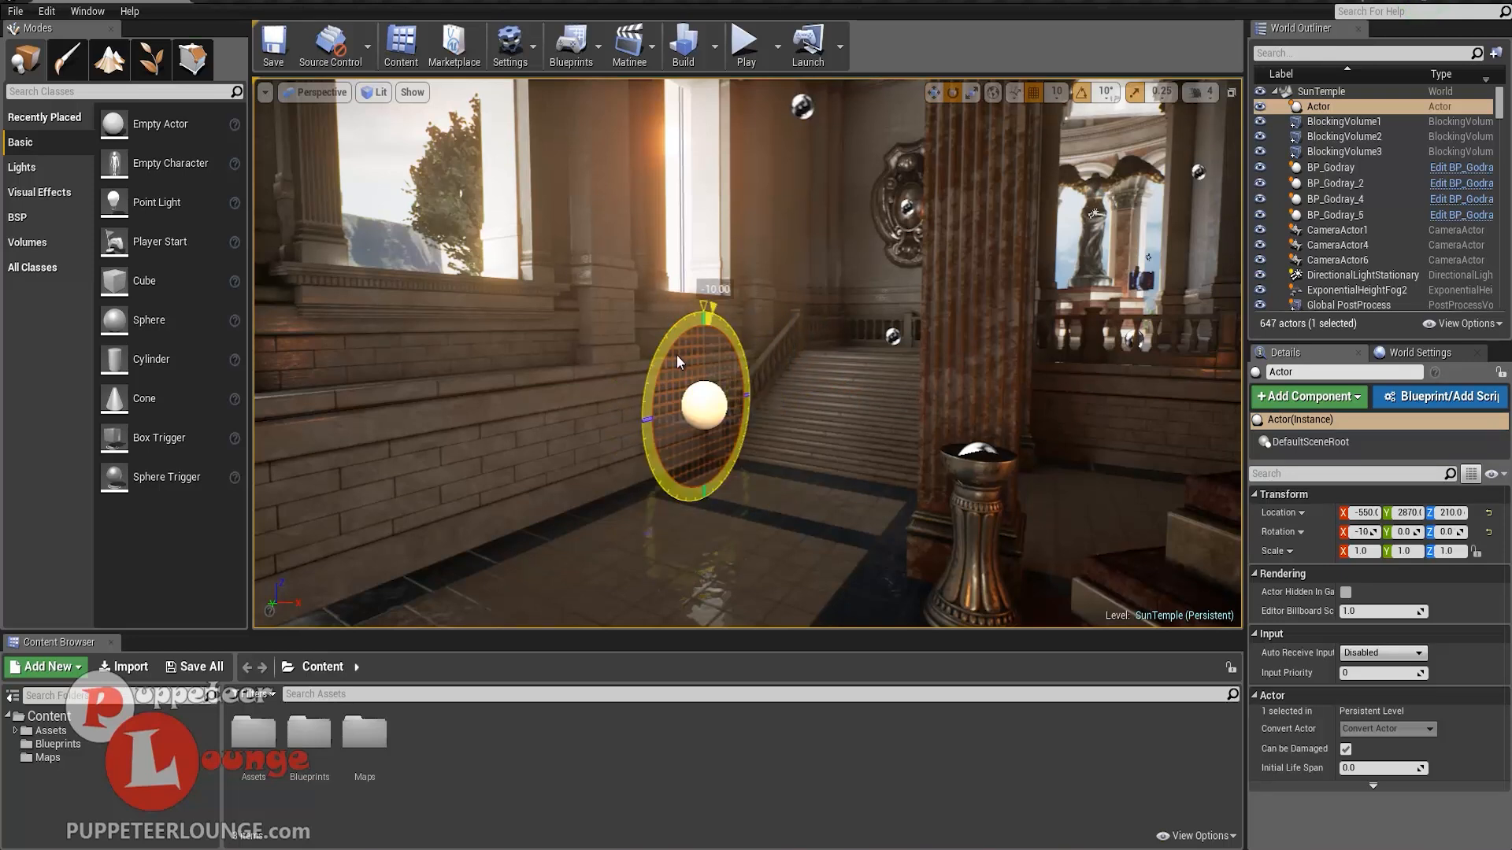
key(r)
drag(707, 408, 962, 436)
drag(664, 406, 557, 409)
- Move the empty actor once more with the translate gizmo and delete it from the level
key(w)
drag(698, 381, 669, 368)
key(Delete)
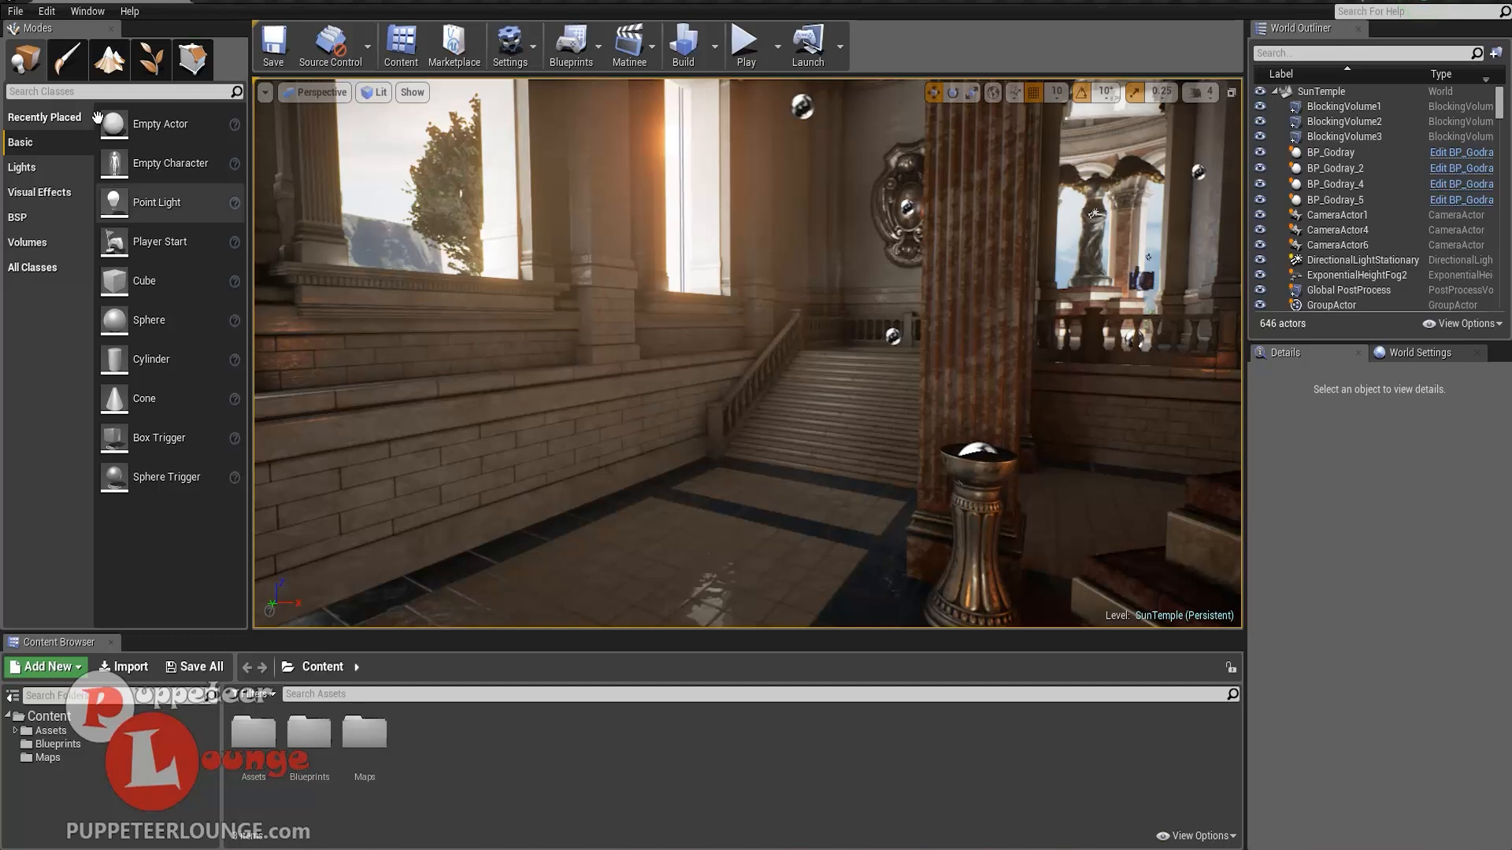
- Look through the Paint, Landscape, Foliage and Geometry Editing modes, and return to Place mode
click(64, 68)
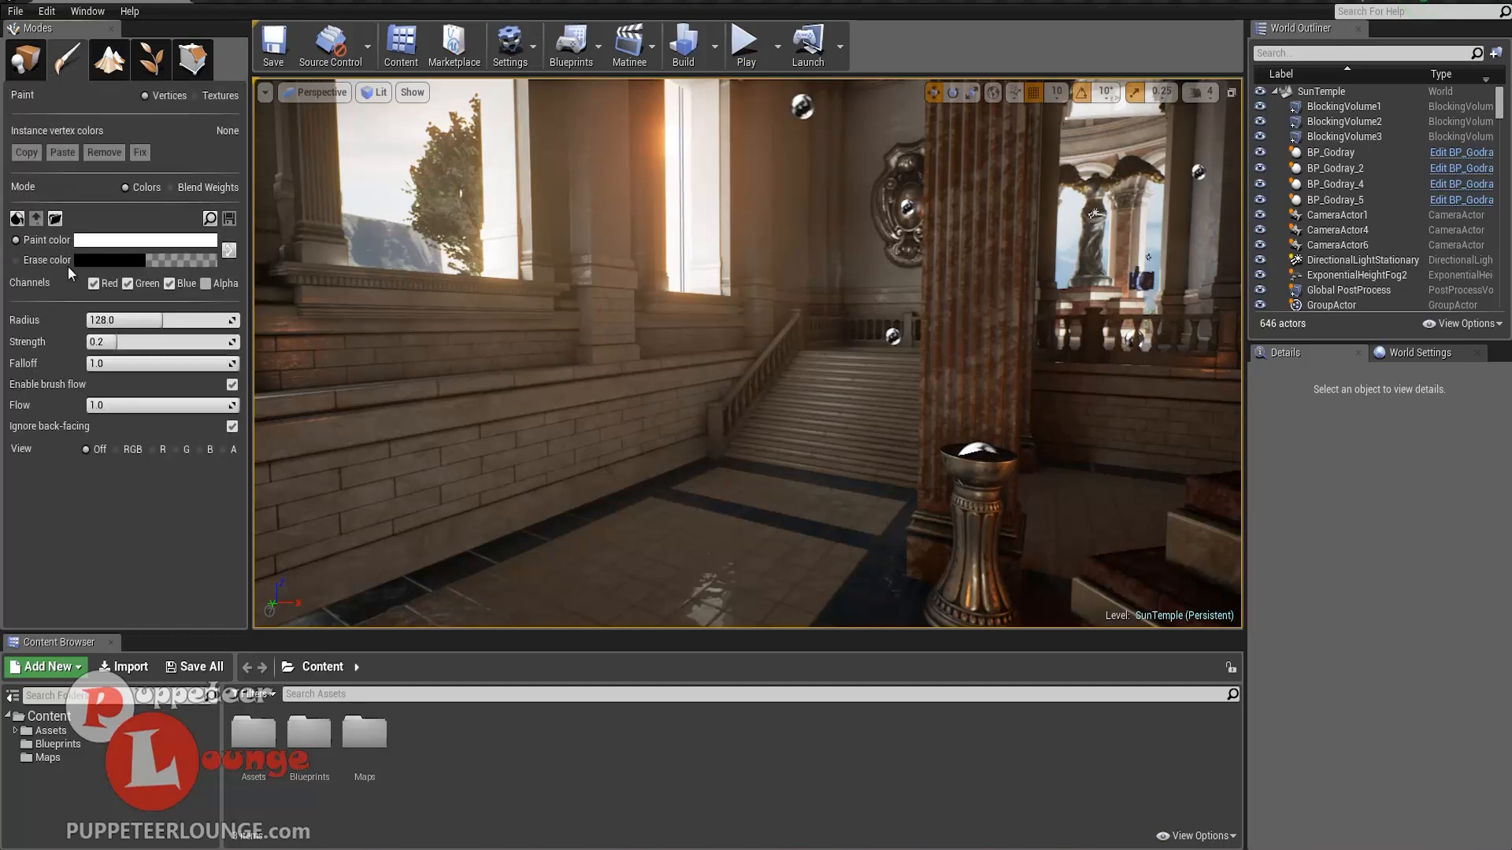
click(109, 60)
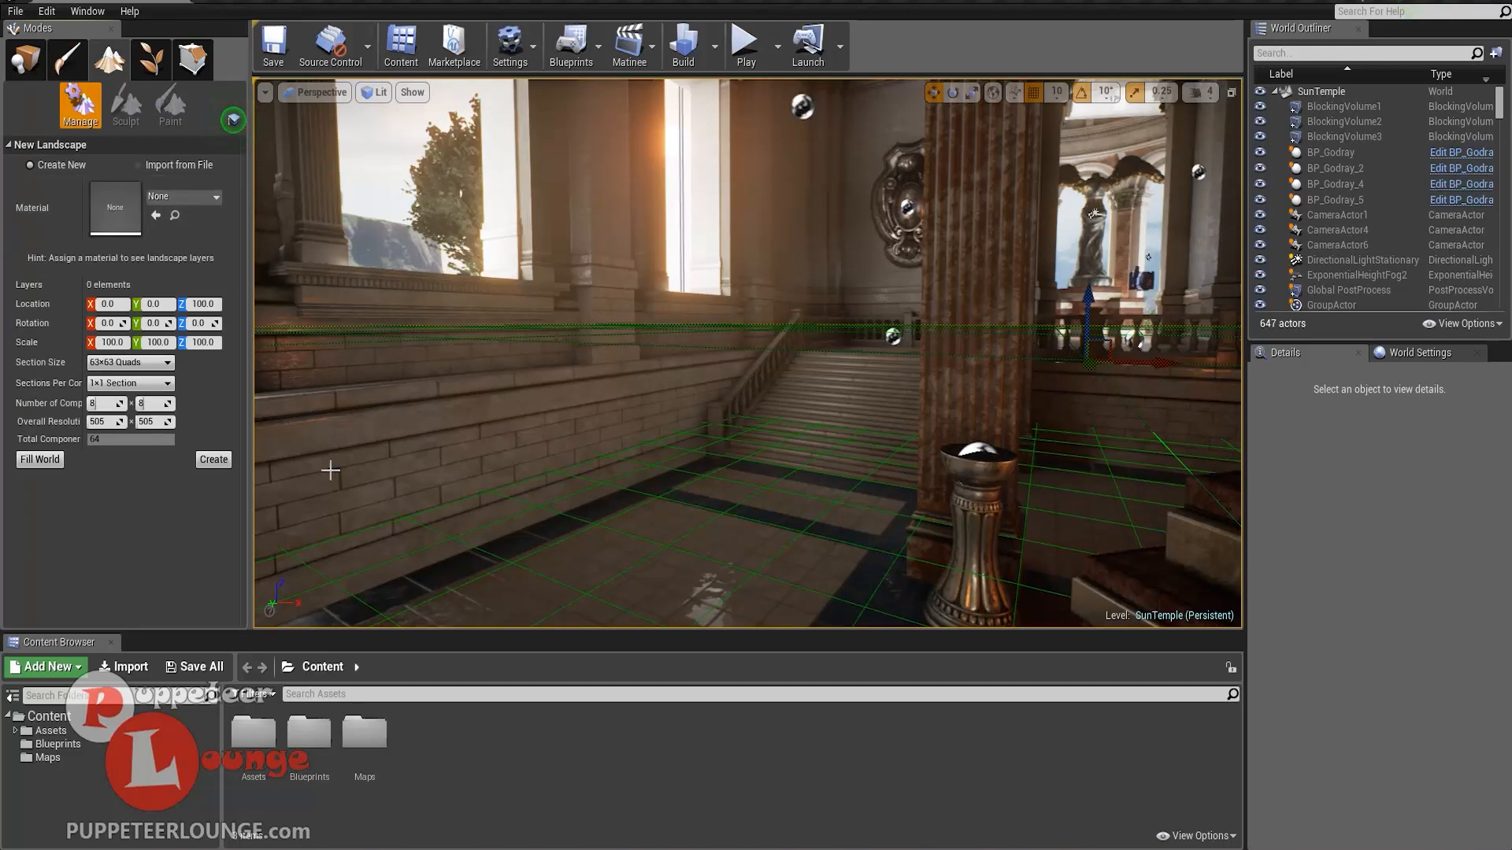
click(151, 60)
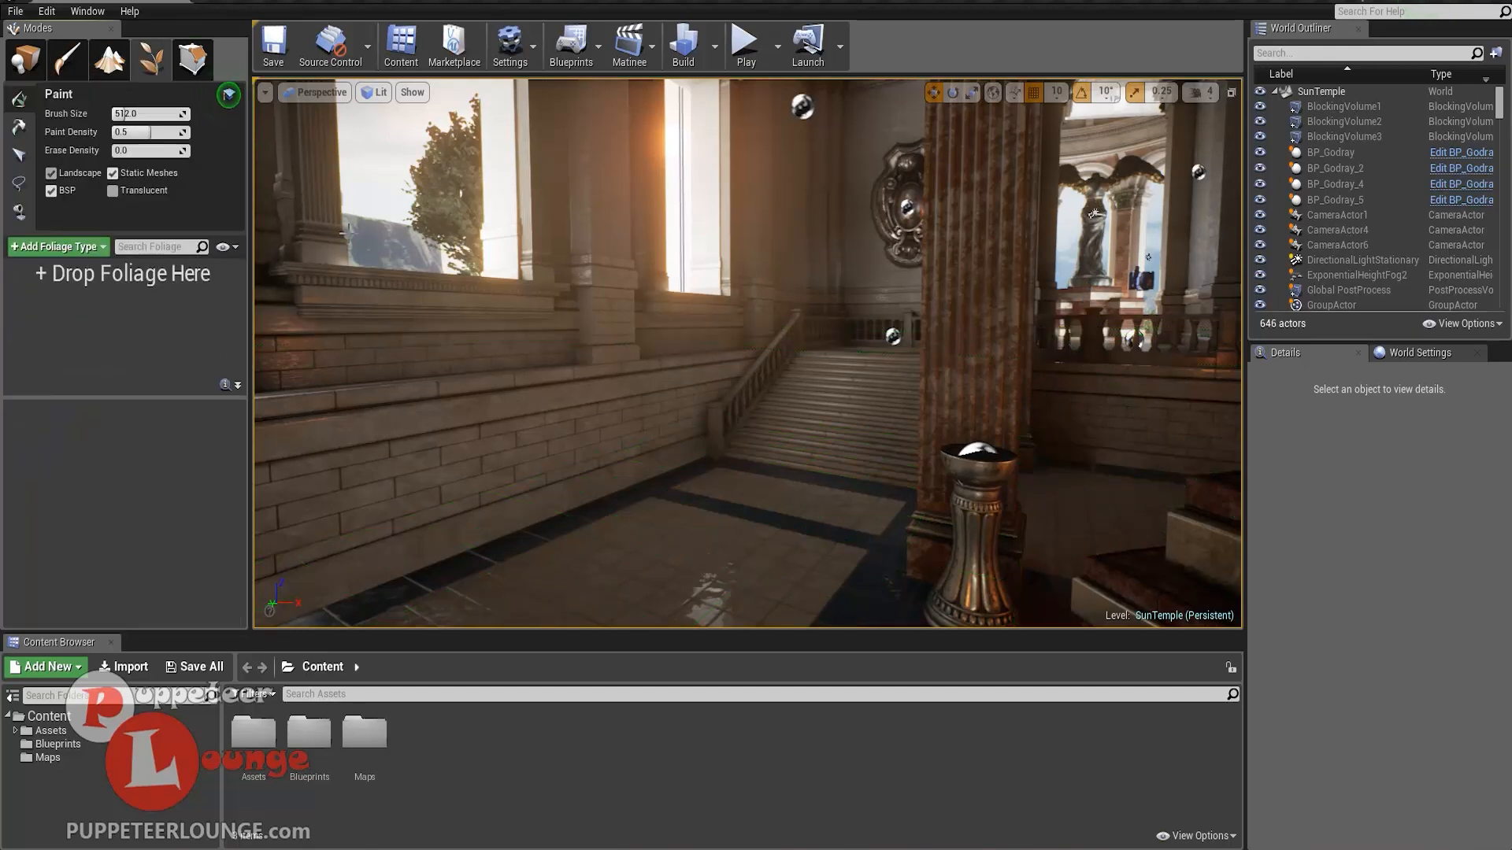
click(192, 60)
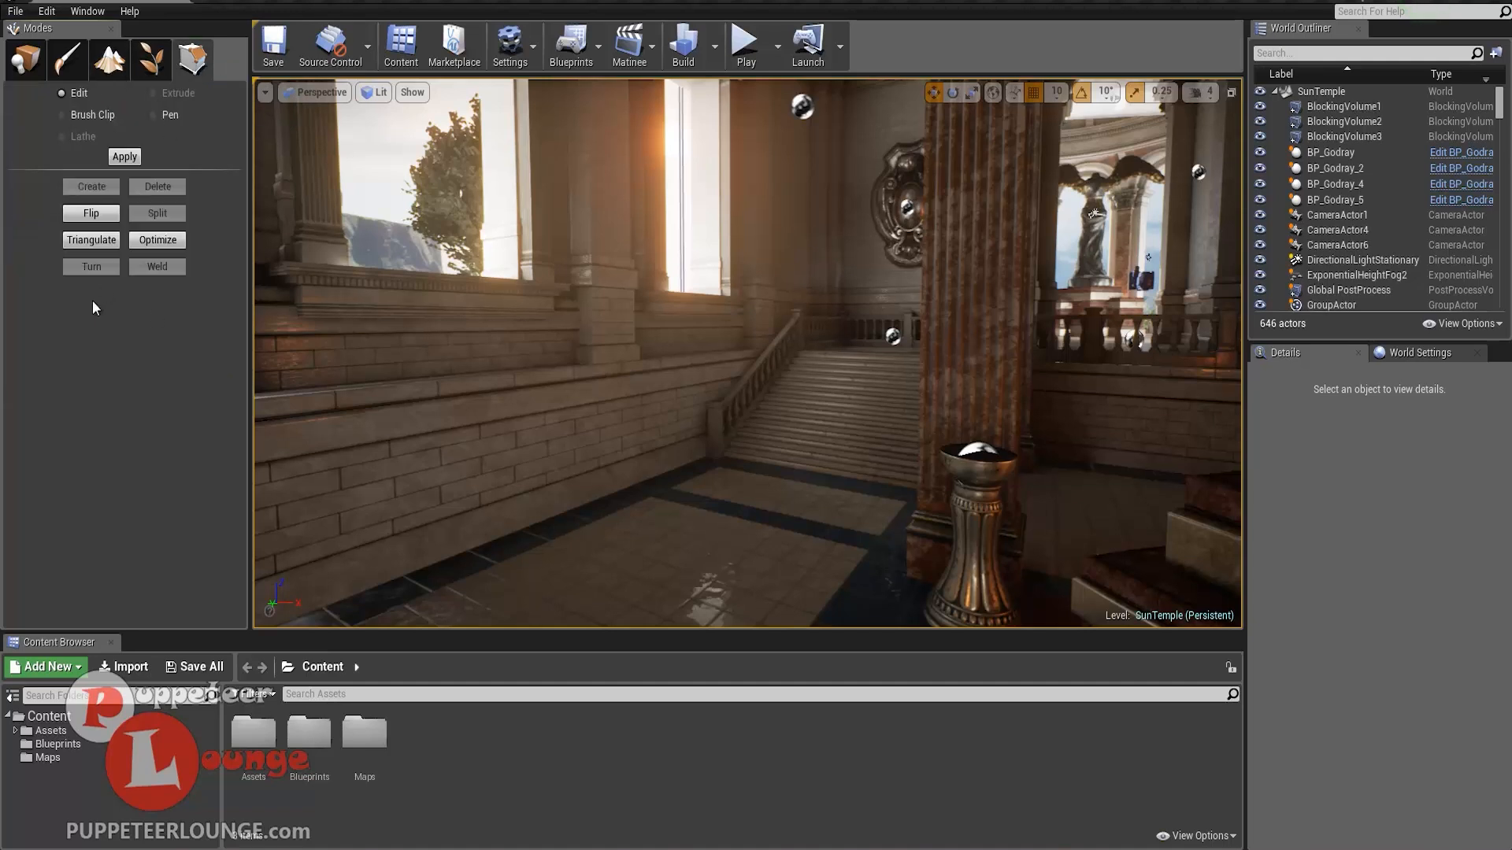
click(151, 62)
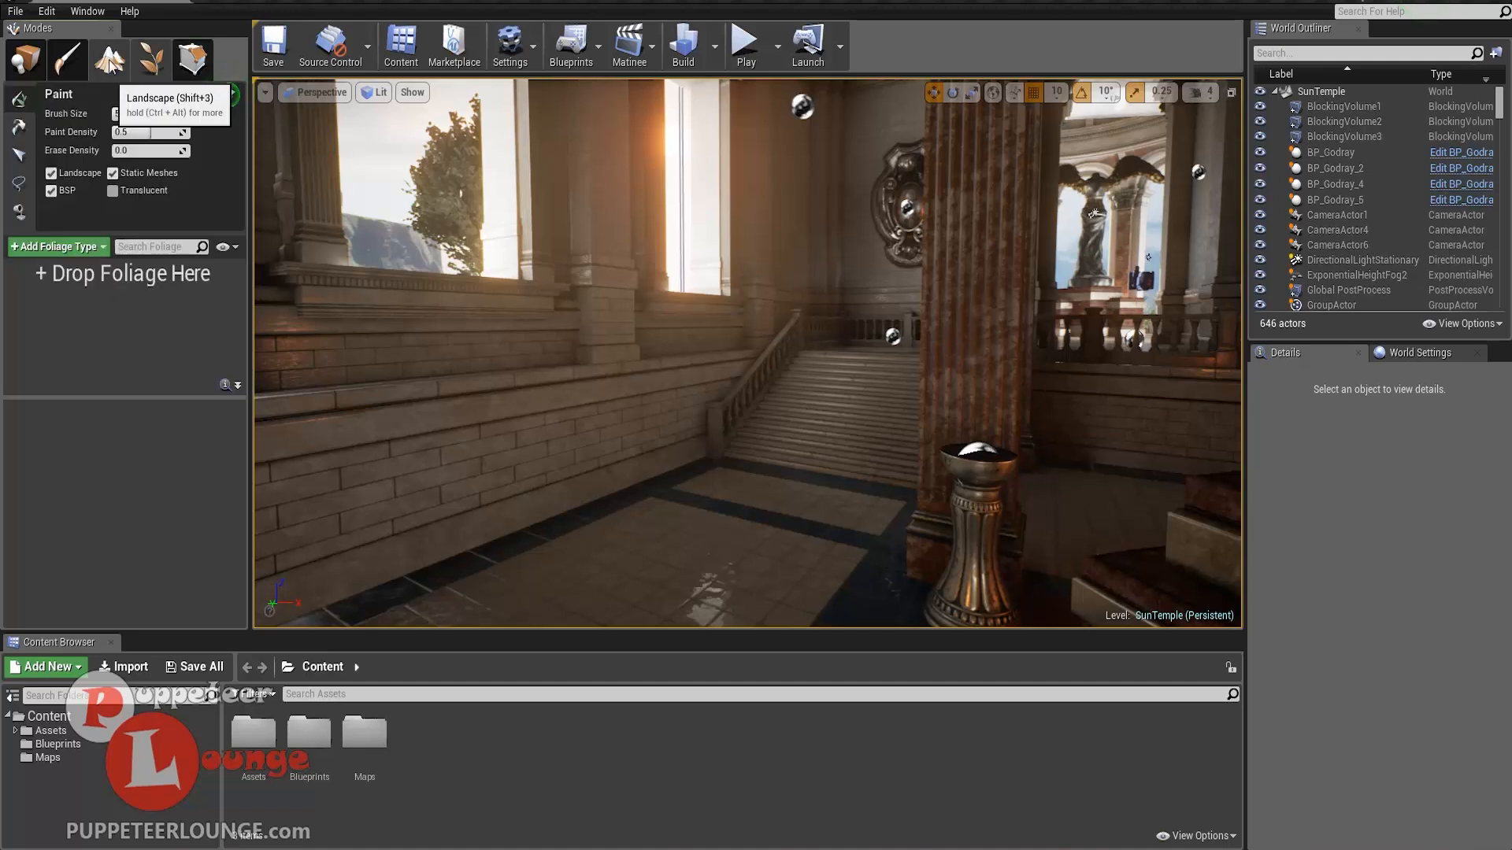
click(108, 59)
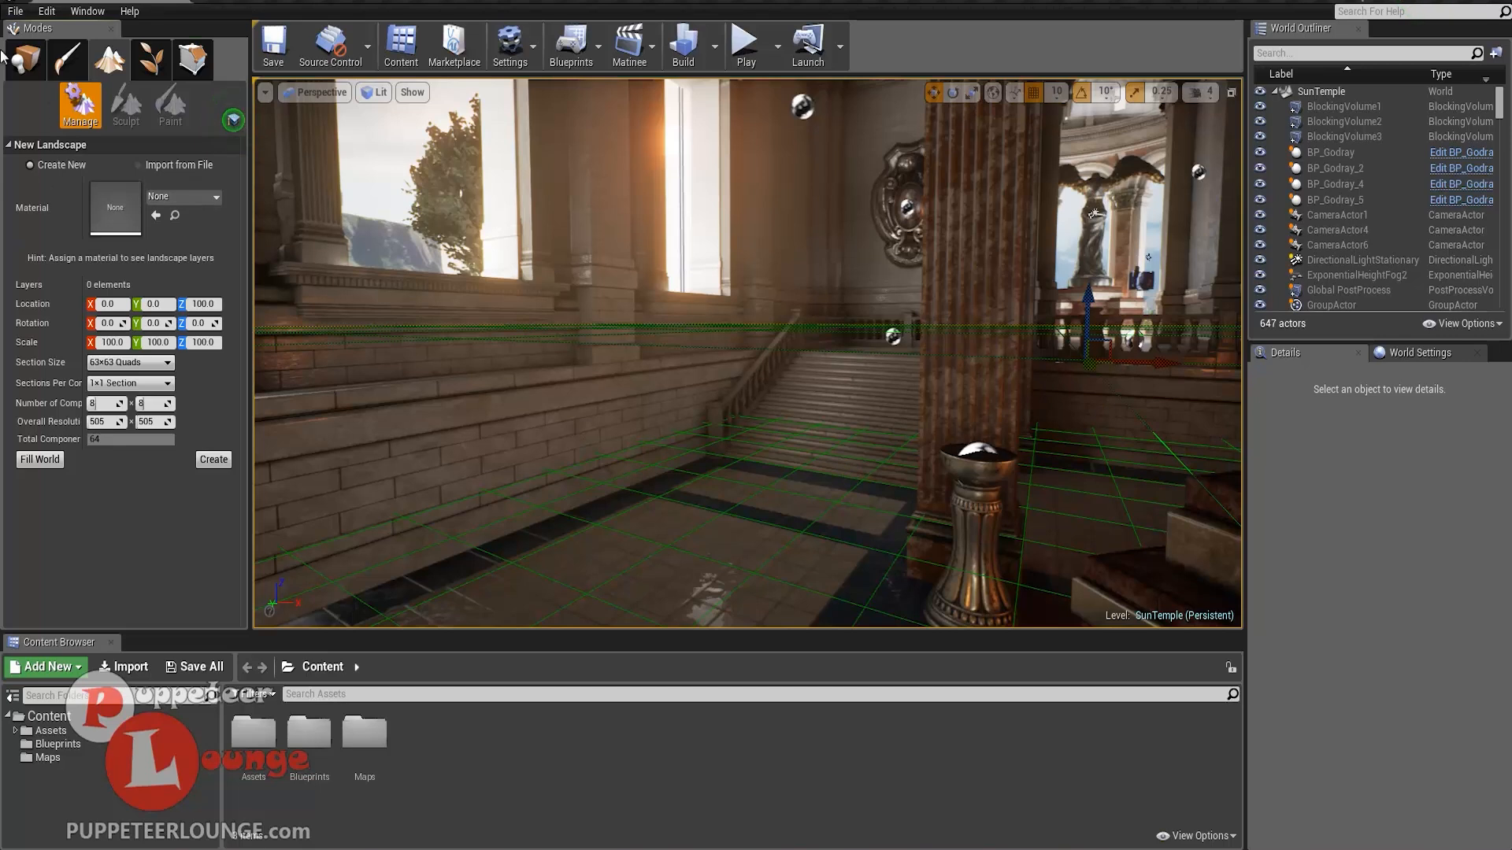
click(25, 59)
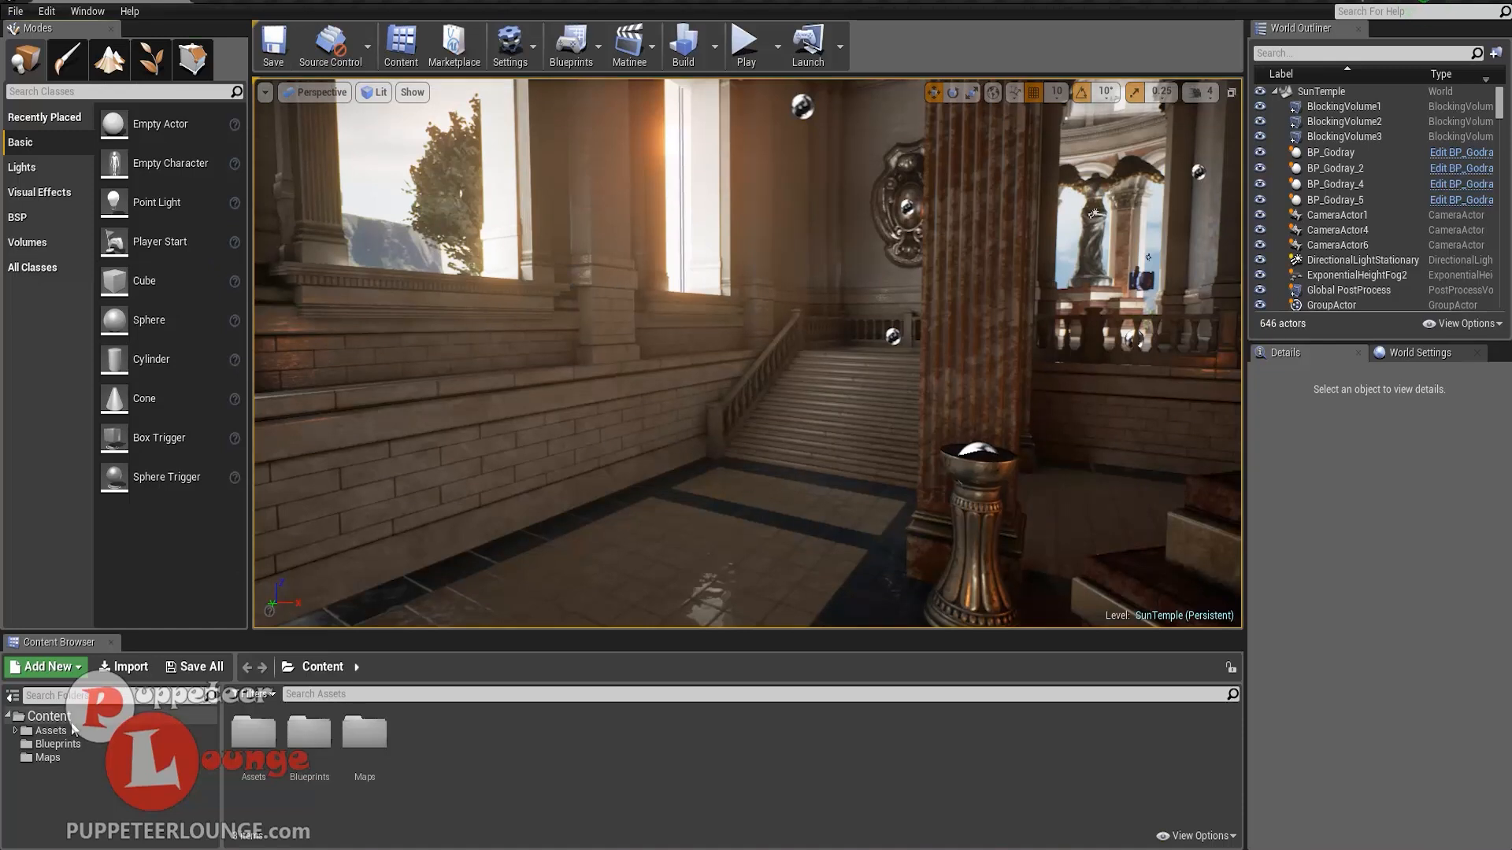
- Make the Content Browser slightly taller and expand the Assets folder in its folder tree
drag(186, 634, 186, 603)
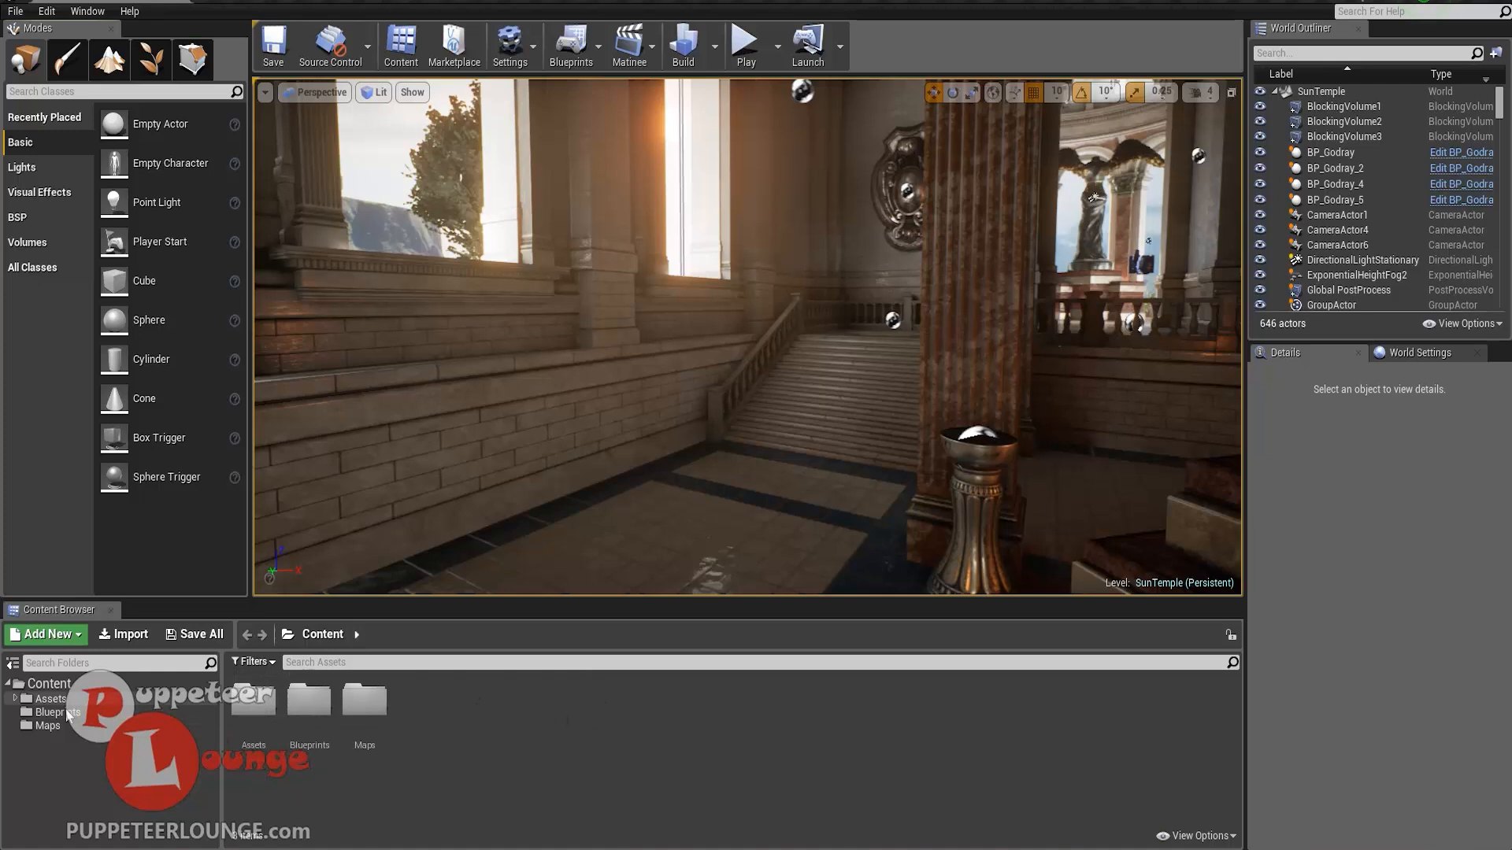
click(15, 699)
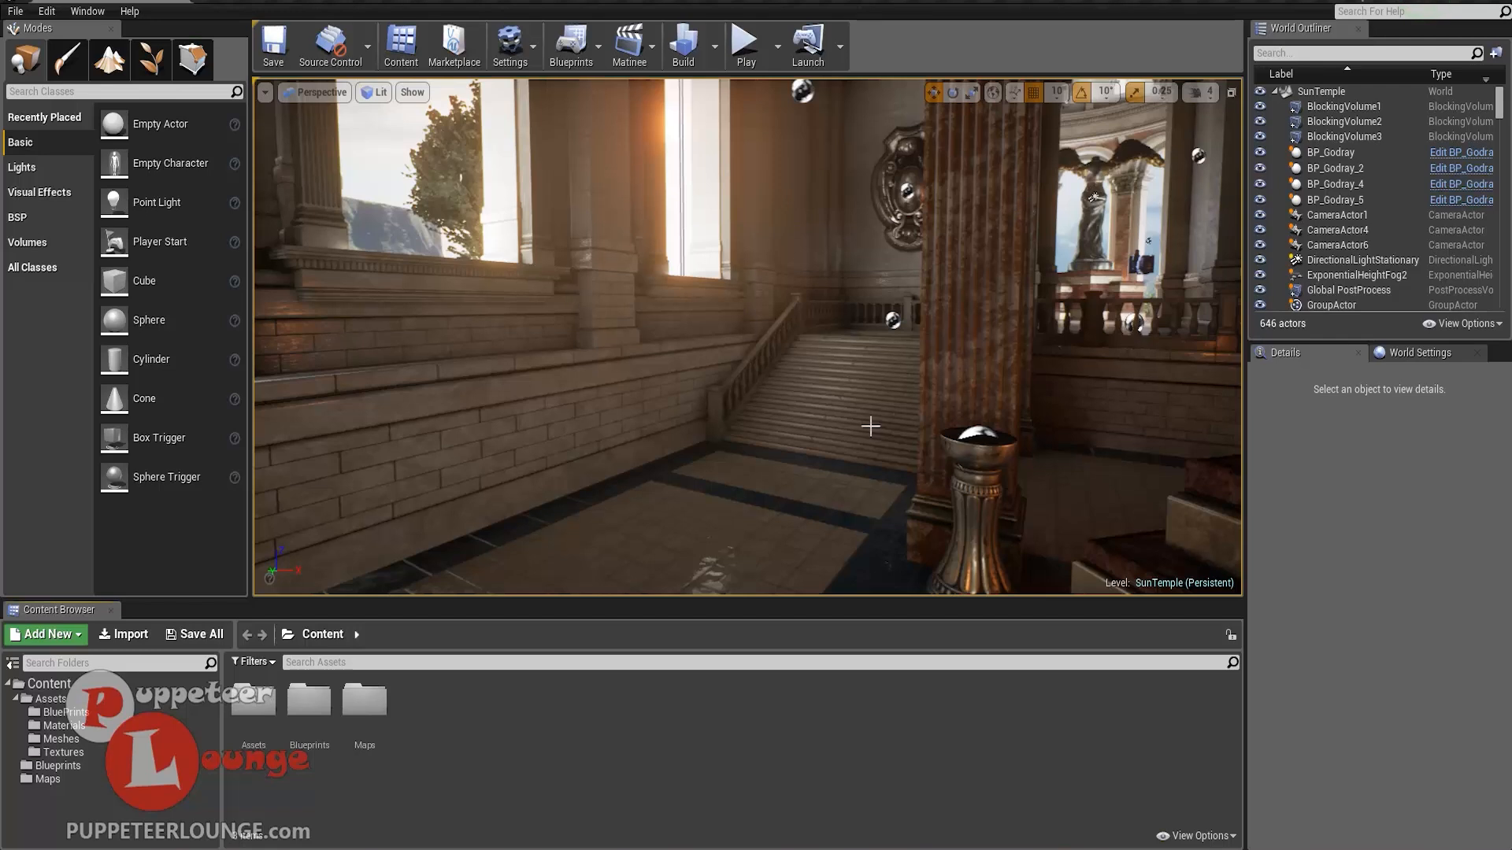
- Fly through the temple to the central rotunda and select the large statue on the pedestal
right_drag(752, 417, 1045, 247)
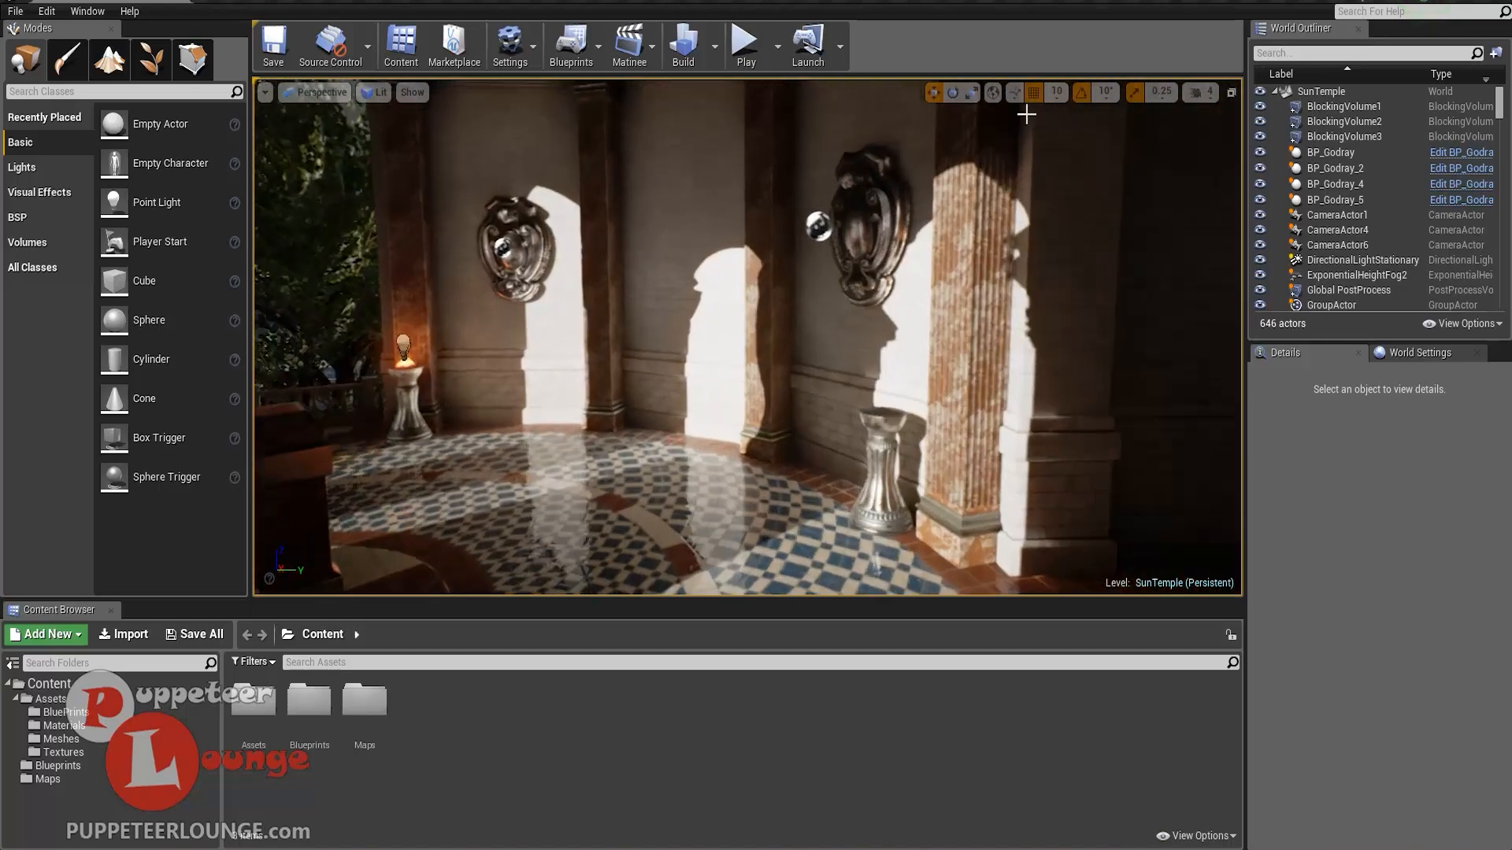
right_drag(1026, 114, 898, 114)
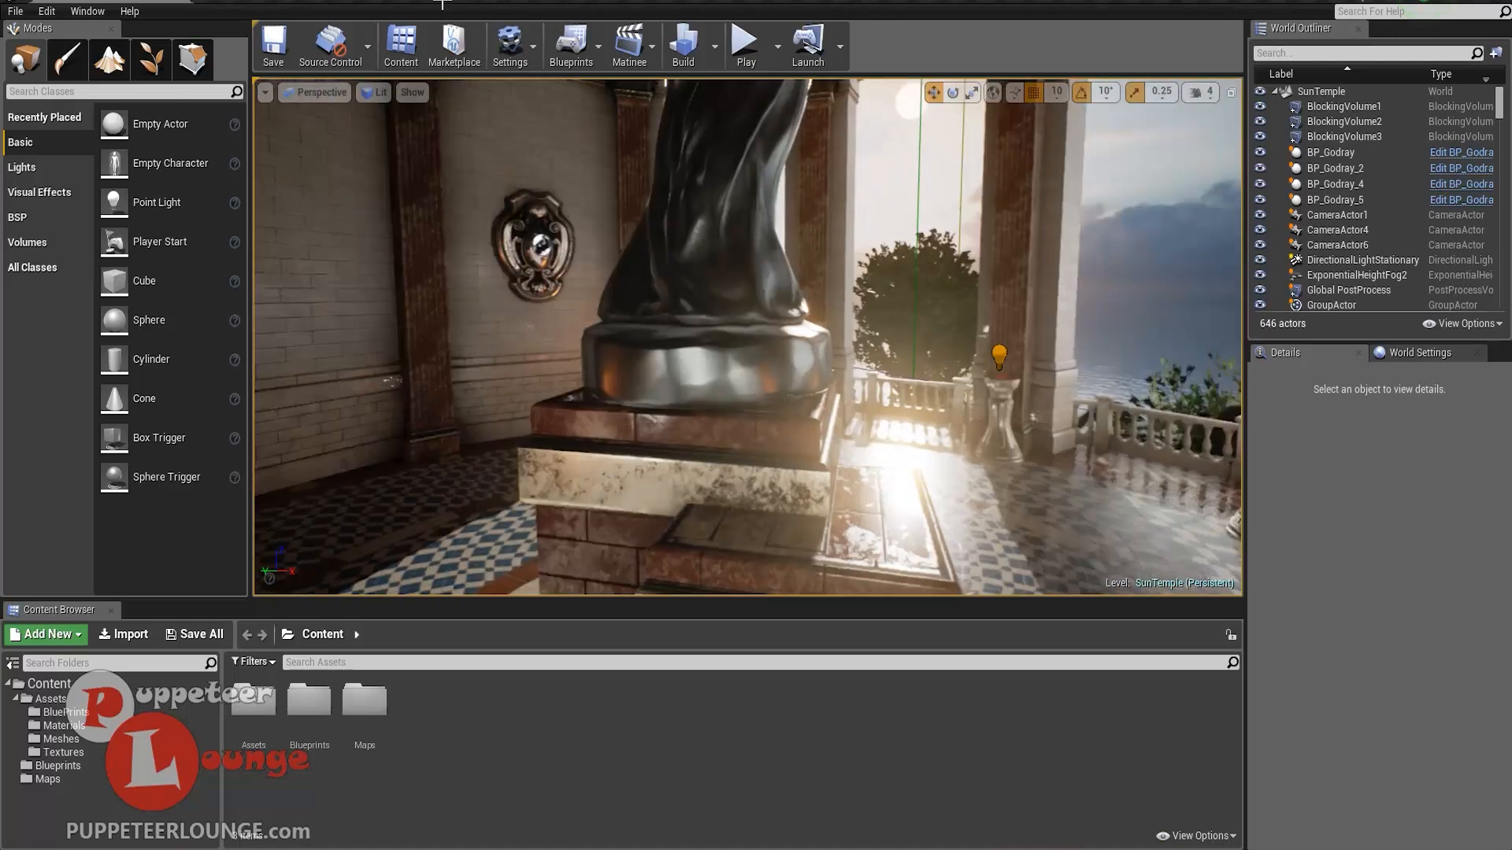
mouse_move(442, 5)
right_down()
mouse_move(215, 30)
mouse_move(181, 172)
right_up()
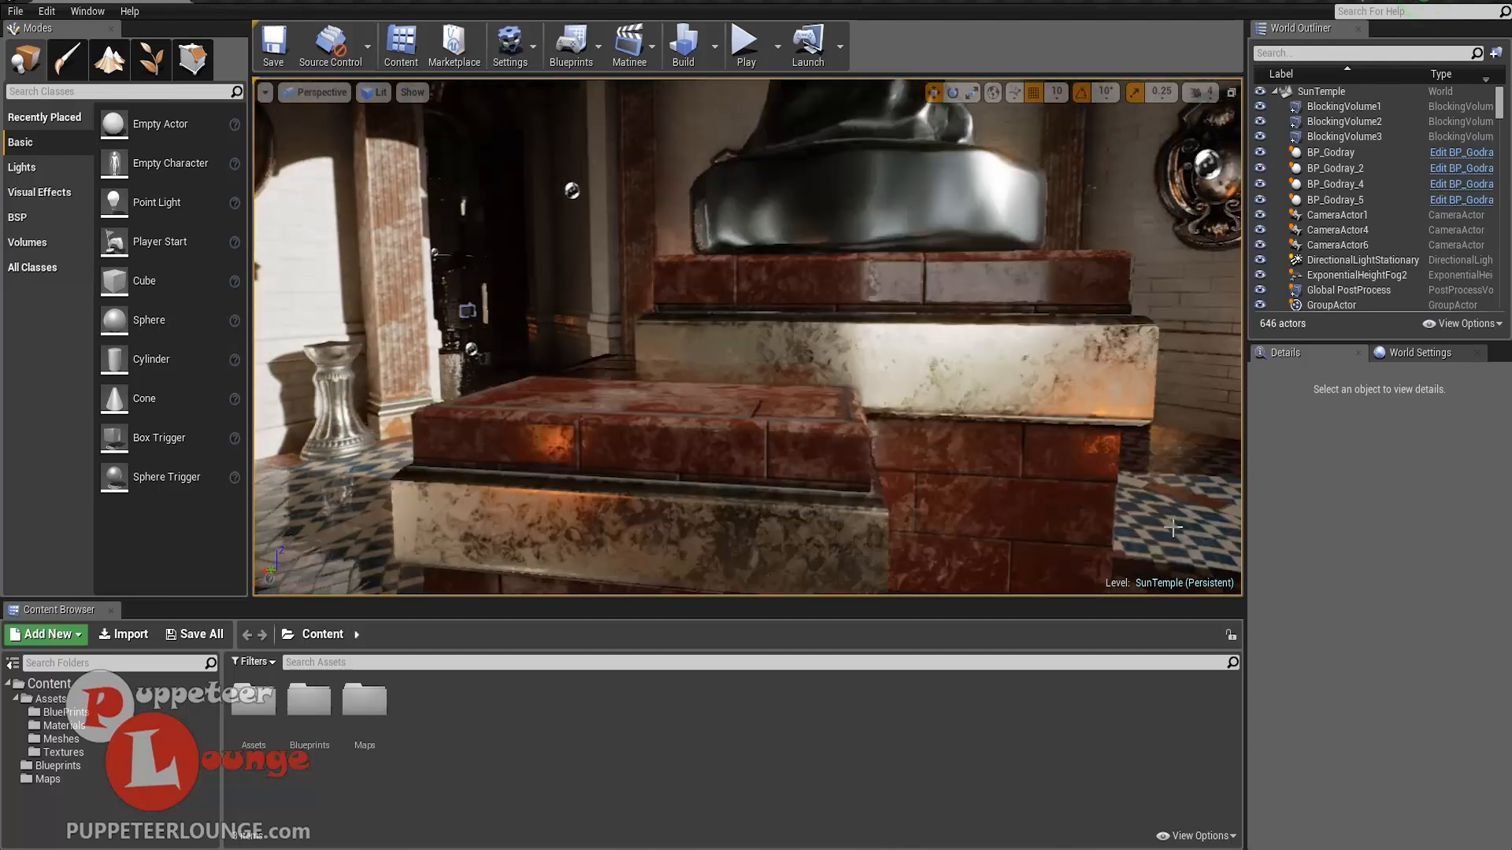
right_drag(1173, 527, 712, 402)
click(769, 347)
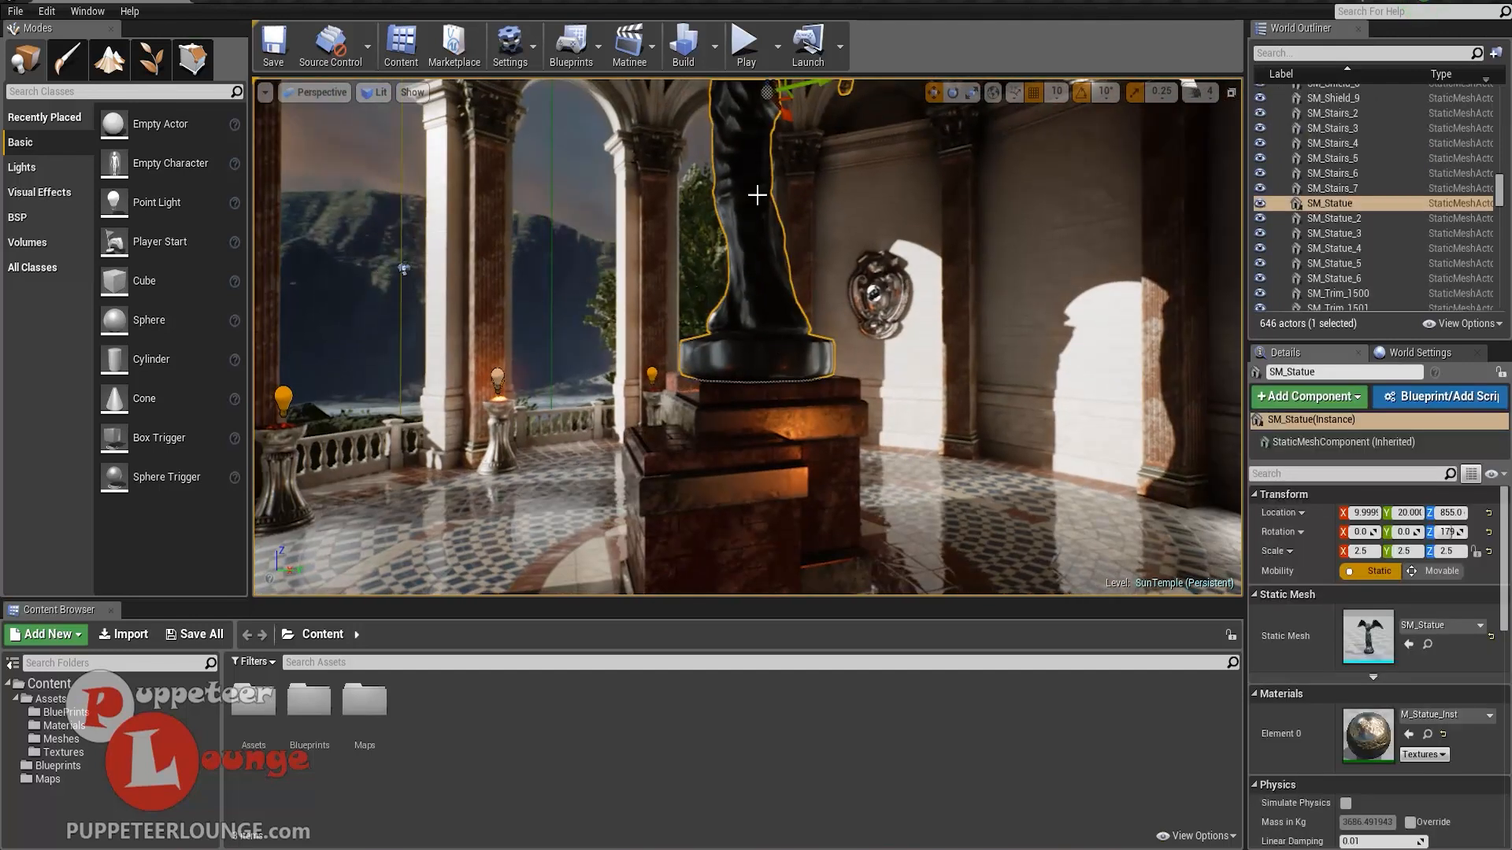
- Try moving the statue to about Y -70, Z 605, and undo the move
right_drag(759, 249, 763, 130)
drag(816, 270, 638, 429)
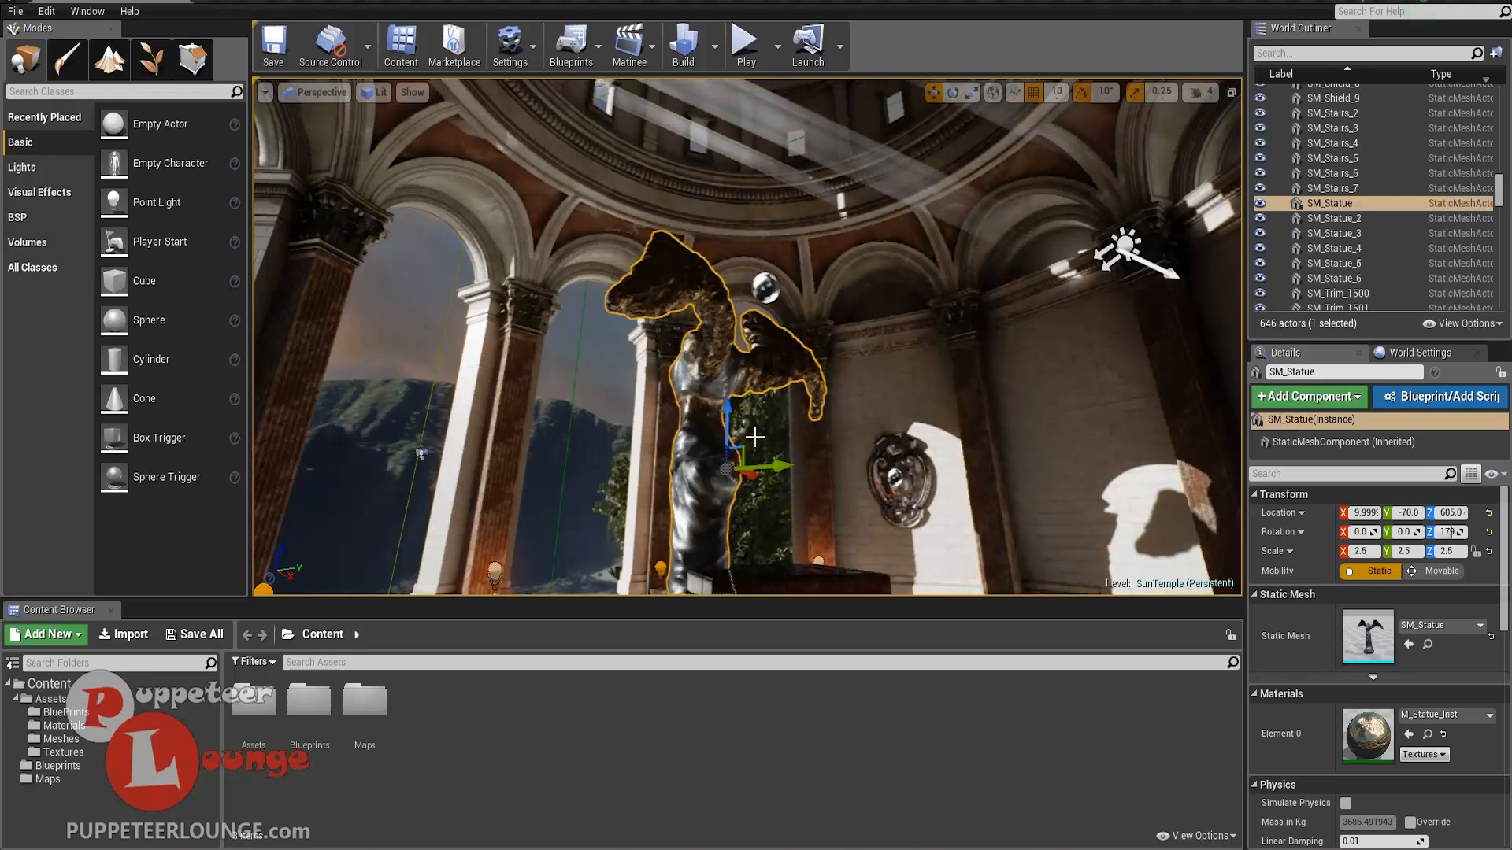
key(ctrl+z)
- View the level in the Top and Bottom orthographic views, and return to the Perspective view
right_drag(756, 443, 634, 475)
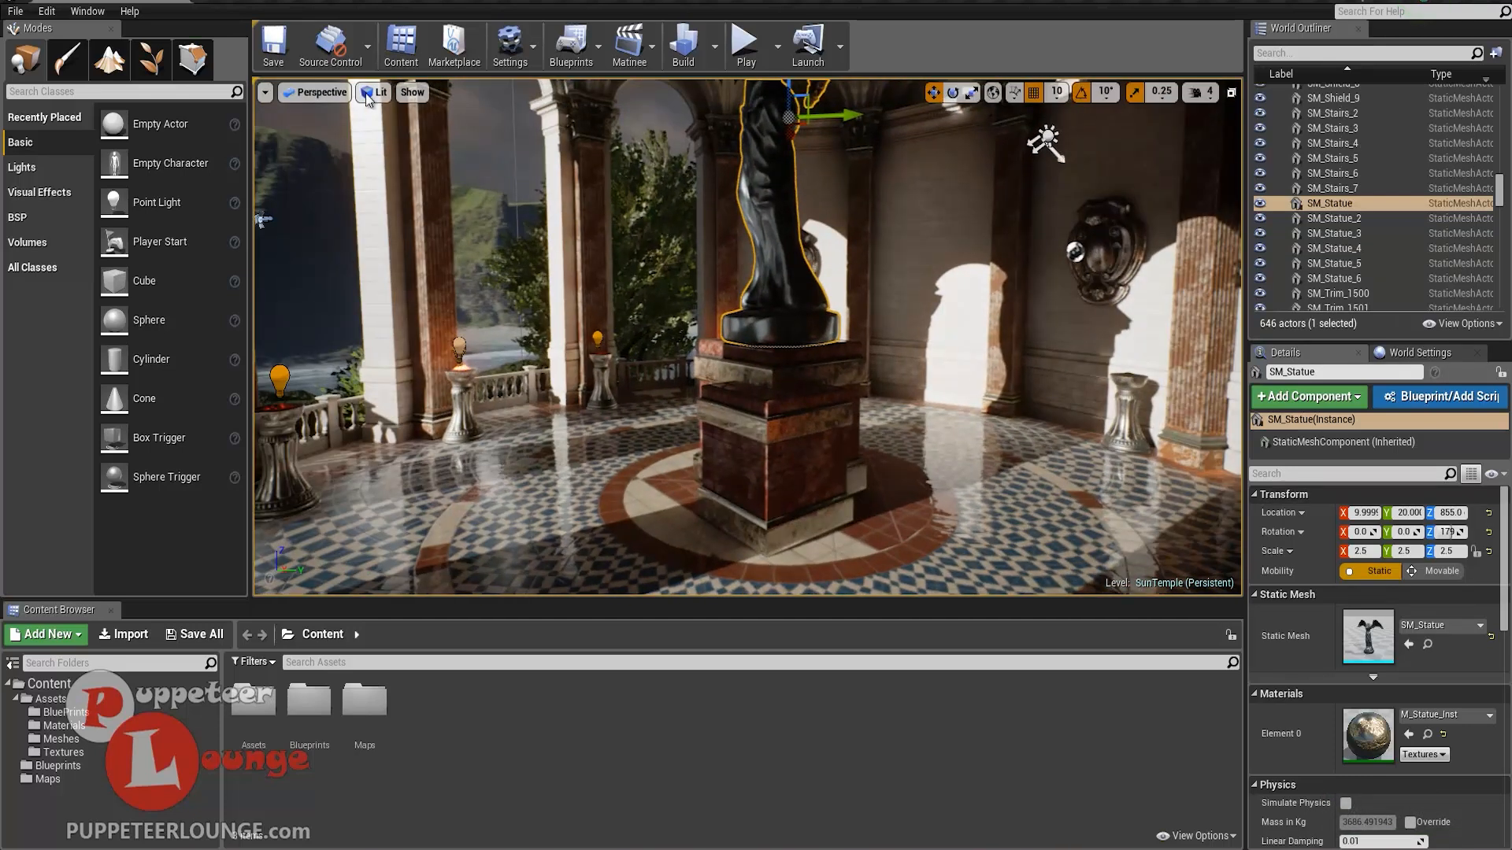
click(329, 93)
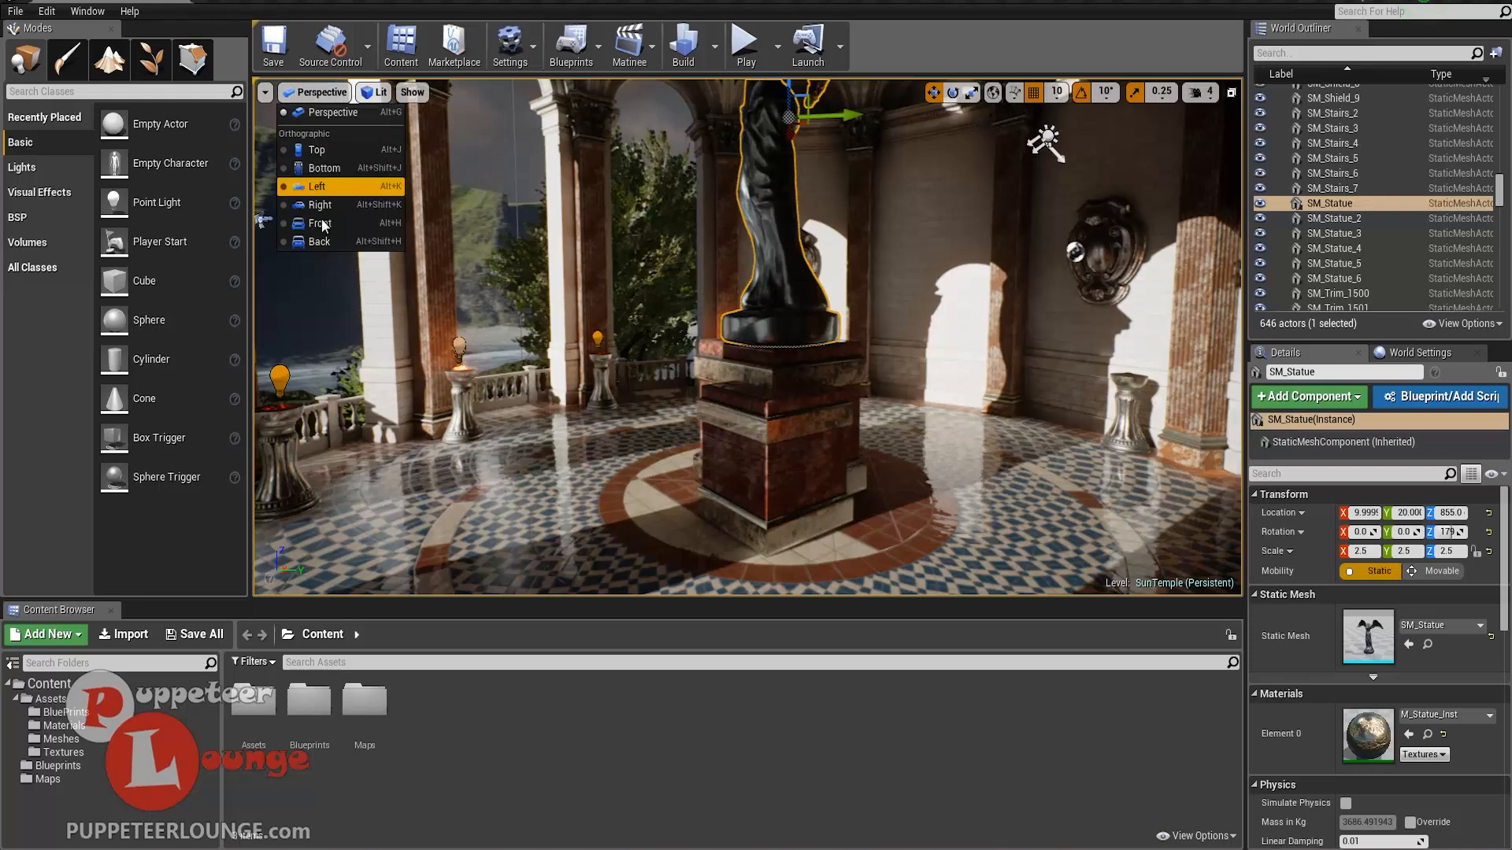
click(326, 150)
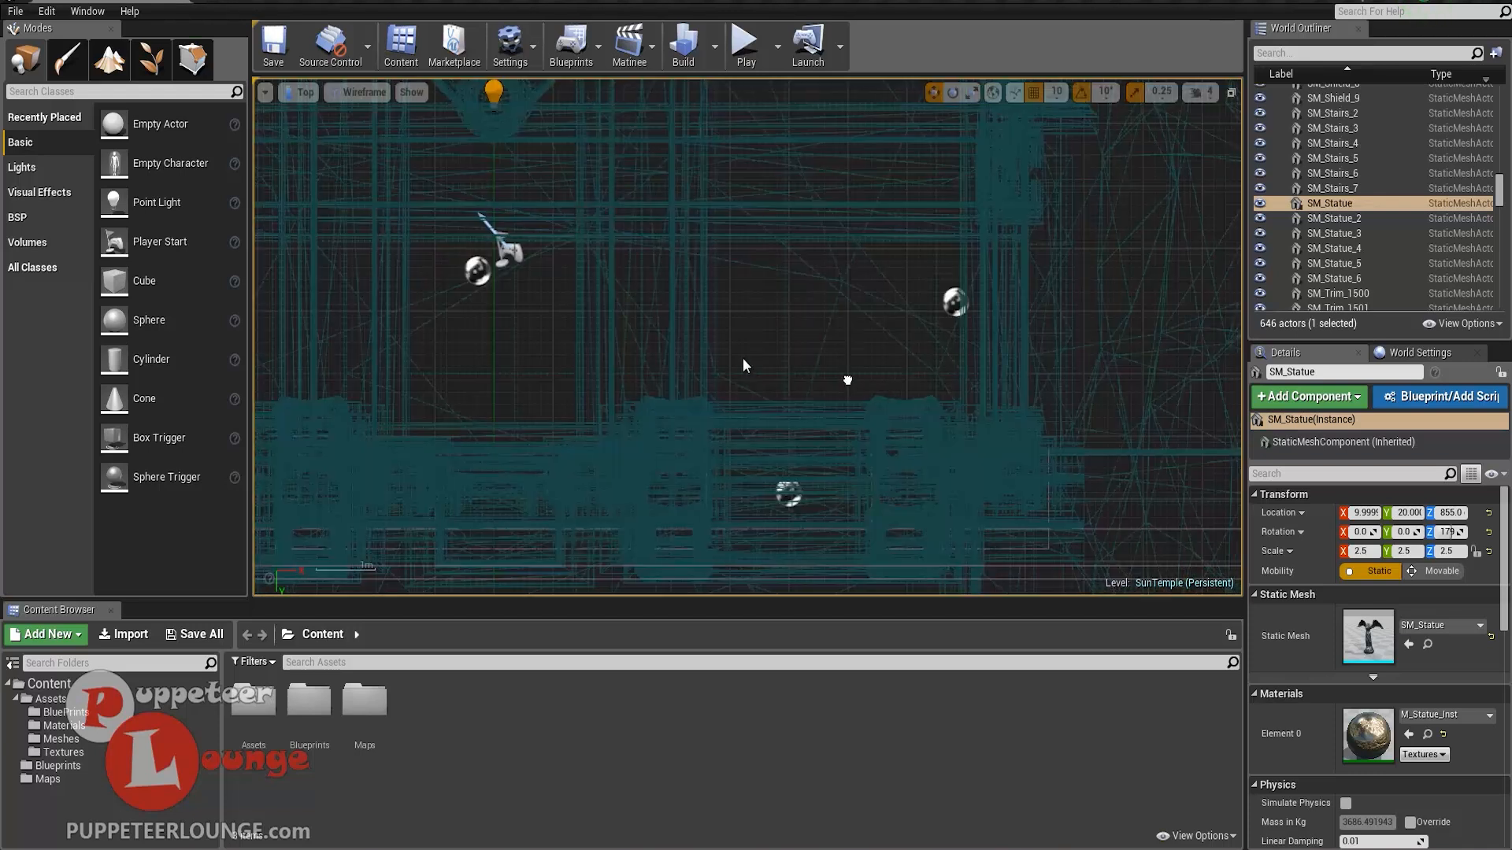
scroll(748, 355, down, 2)
scroll(750, 385, up, 3)
scroll(751, 386, down, 5)
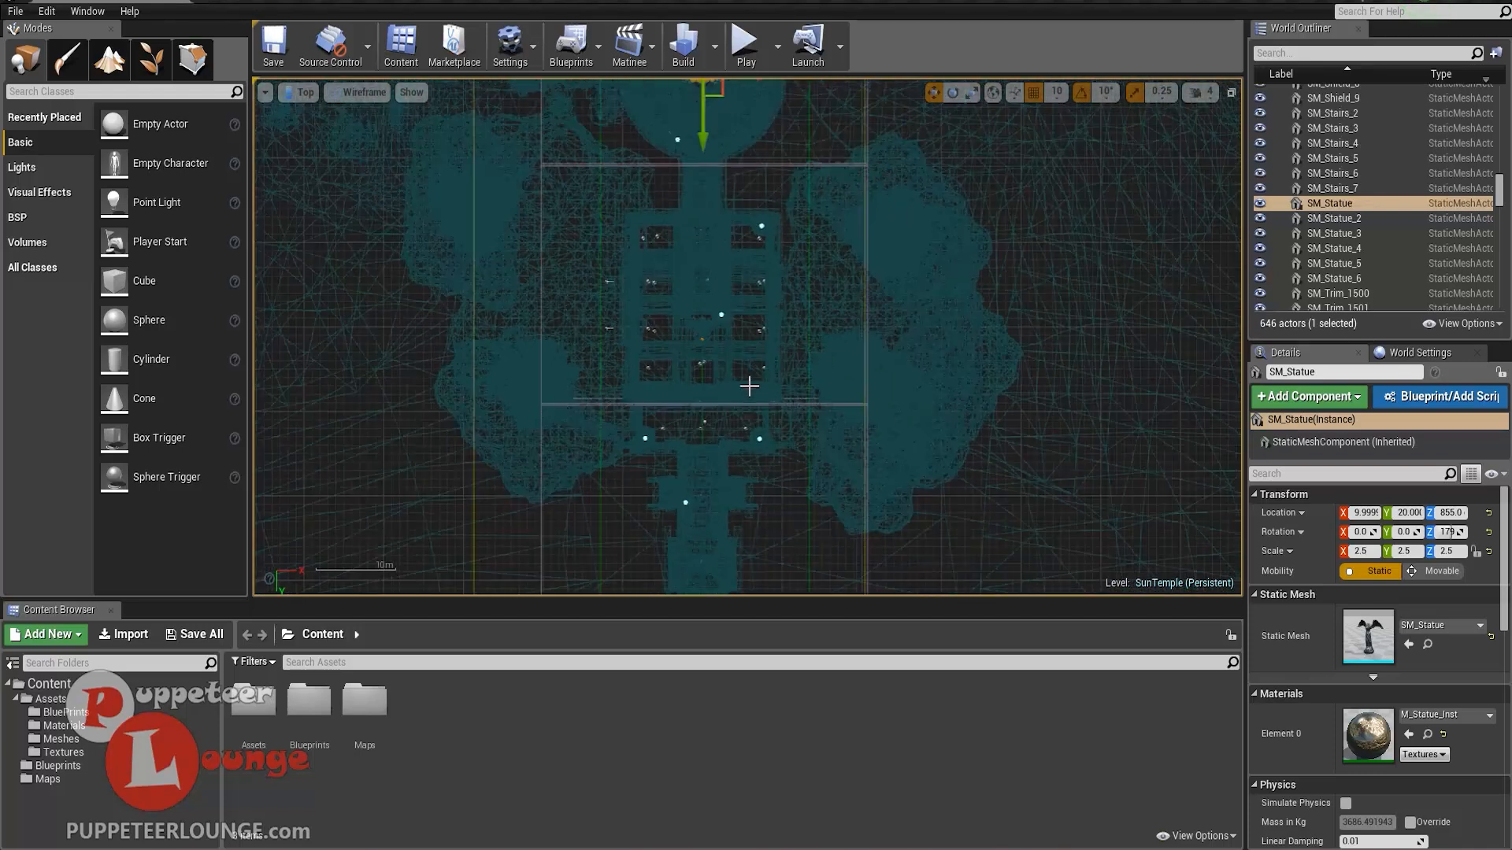
click(303, 93)
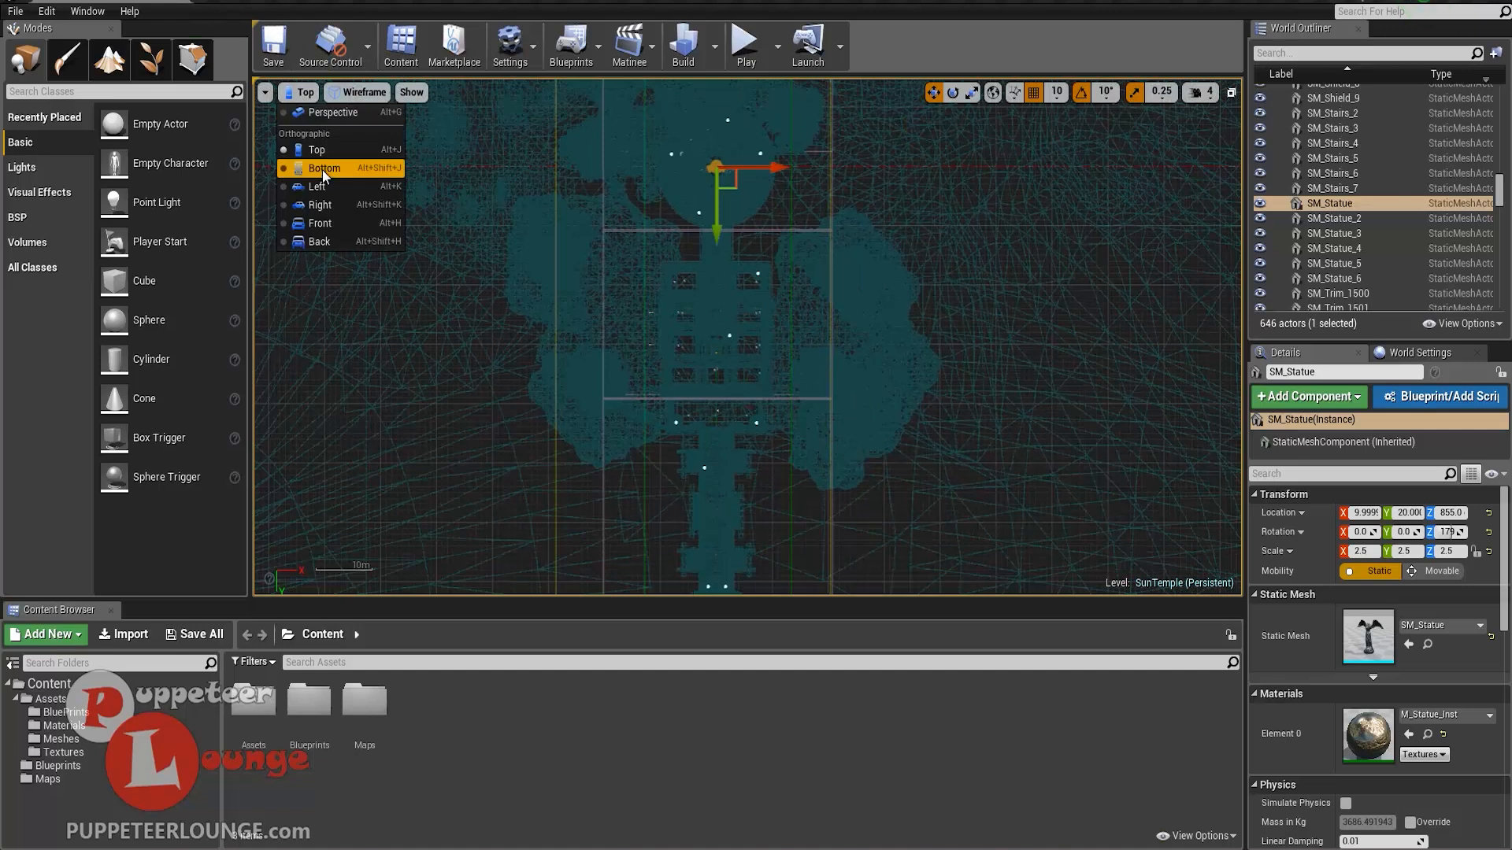
click(325, 170)
click(313, 95)
click(323, 112)
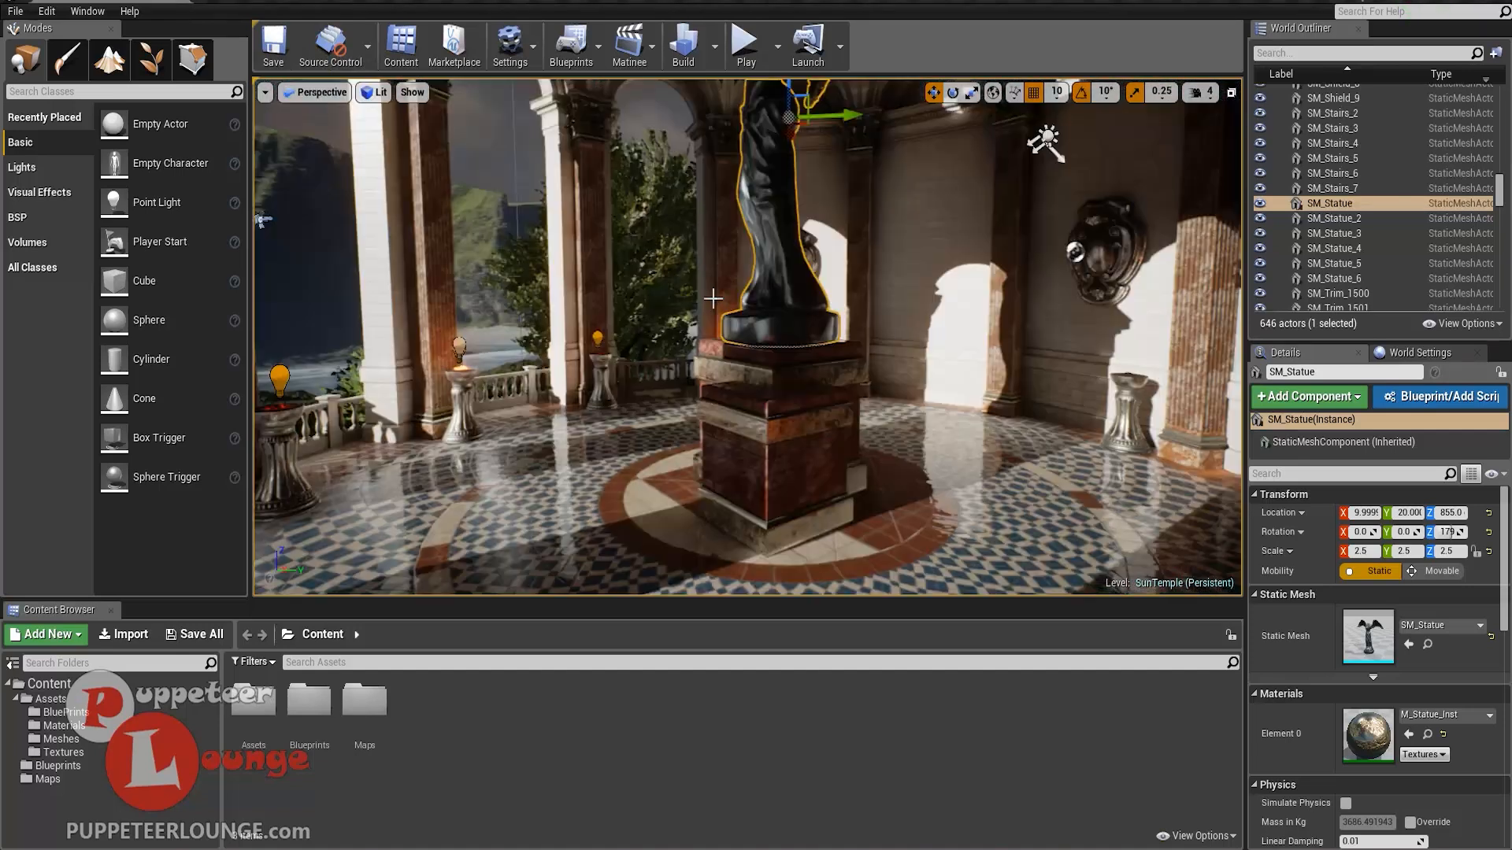
- Frame the selected statue and tilt it by about 30° around the X axis, ending with the translate gizmo
right_drag(752, 315, 780, 277)
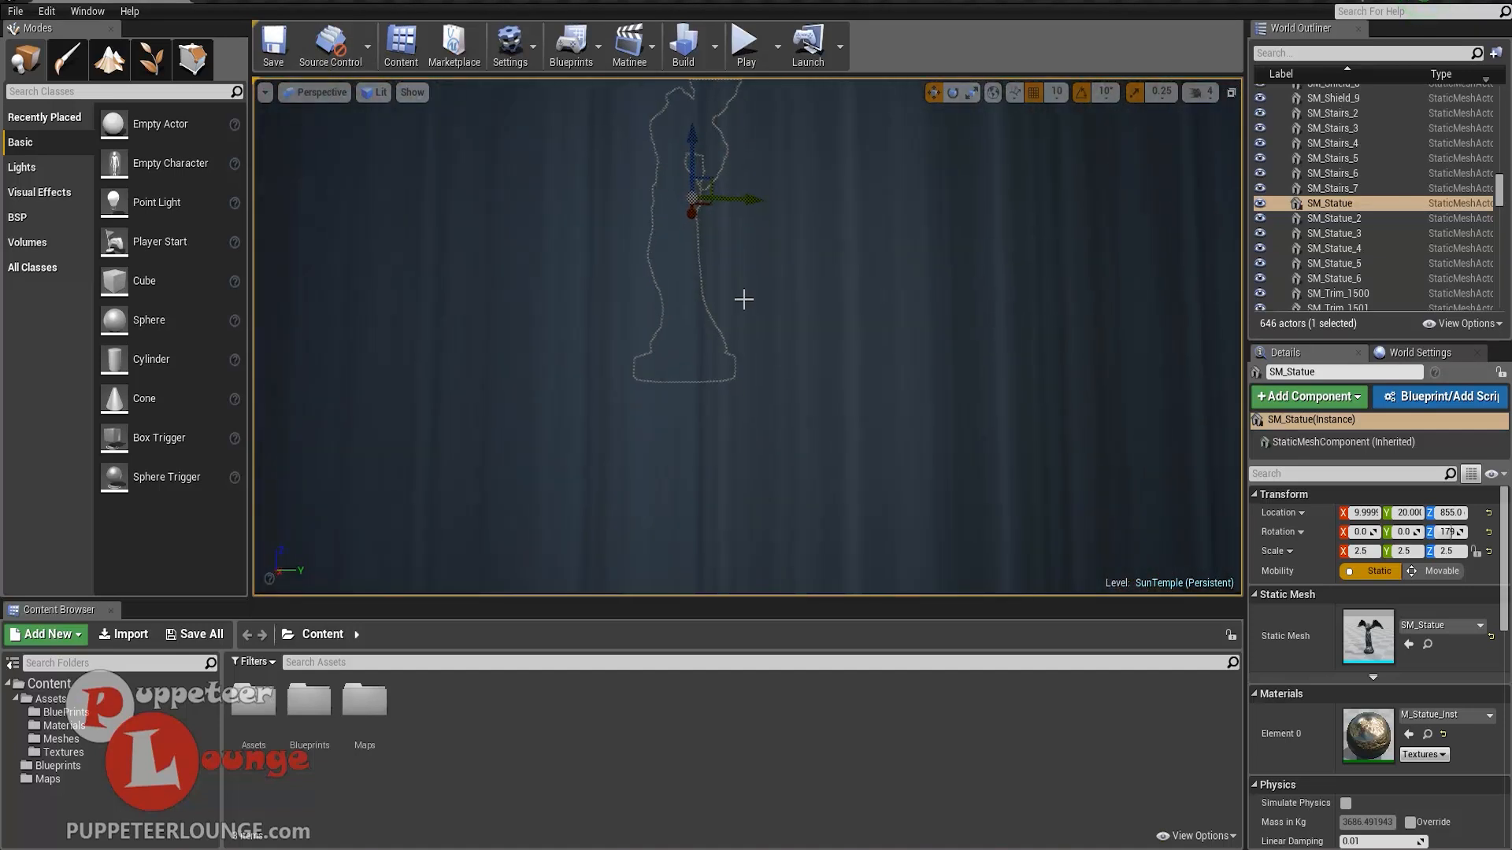
key(f)
alt+drag(707, 266, 717, 299)
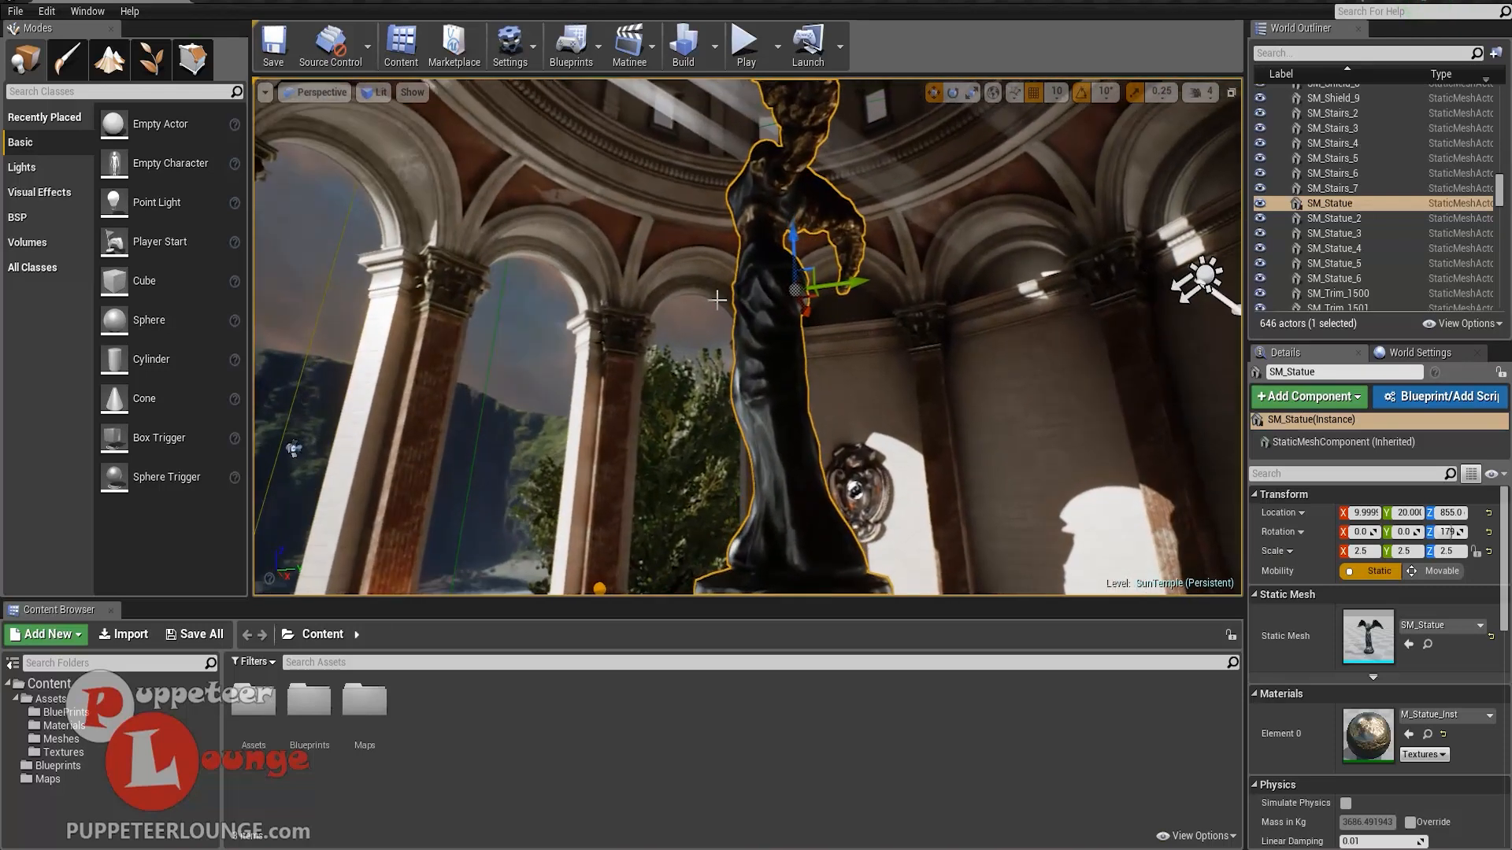
drag(867, 319, 806, 294)
key(w)
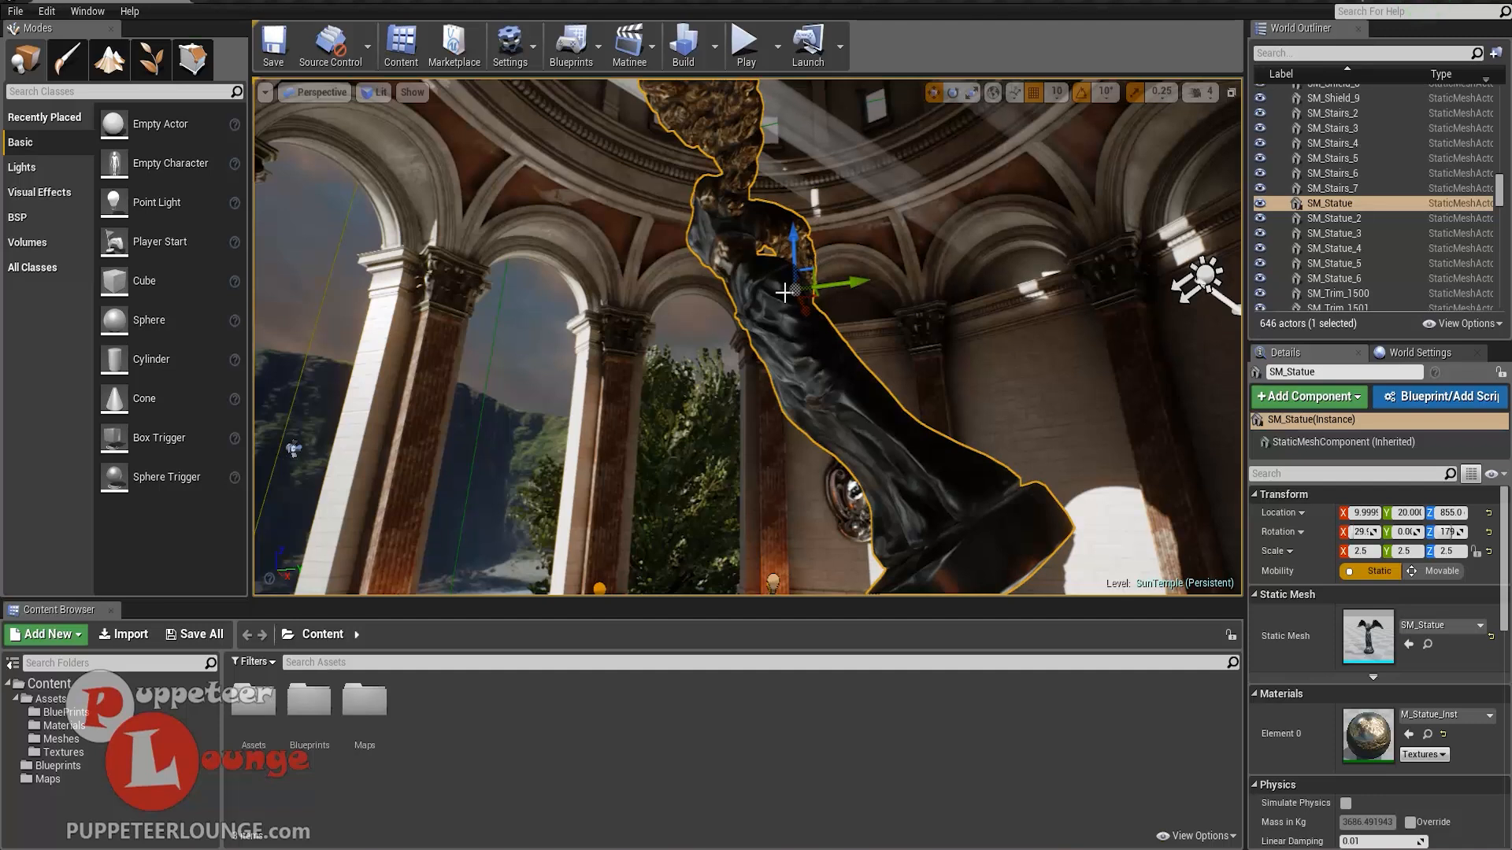
- Set the gizmo to local space, try moving the tilted statue along its own Z axis, and undo the move
click(993, 96)
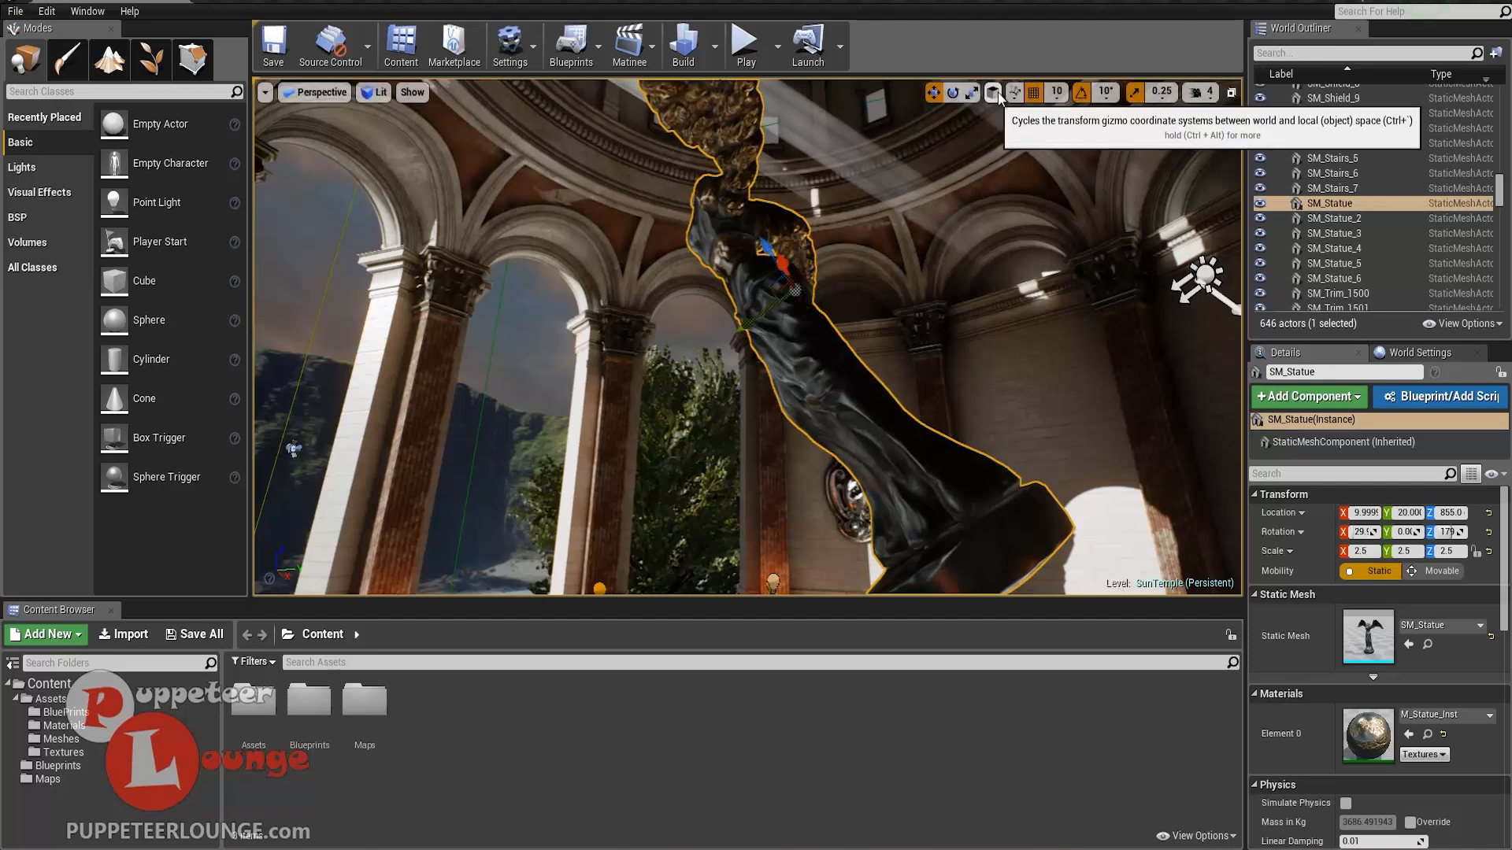
drag(764, 246, 695, 180)
key(ctrl+z)
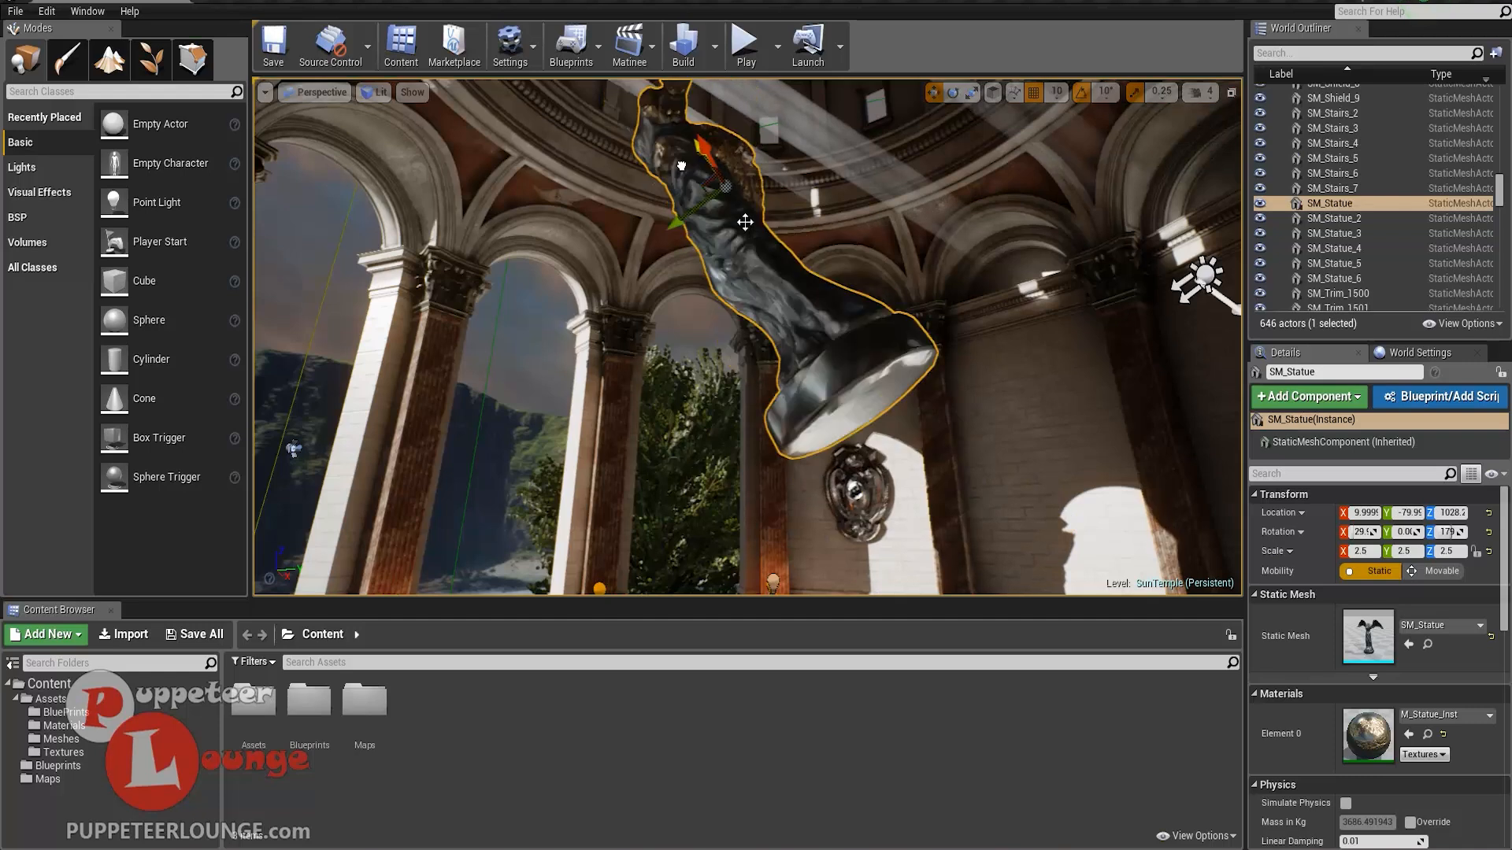
key(ctrl+y)
key(ctrl+z)
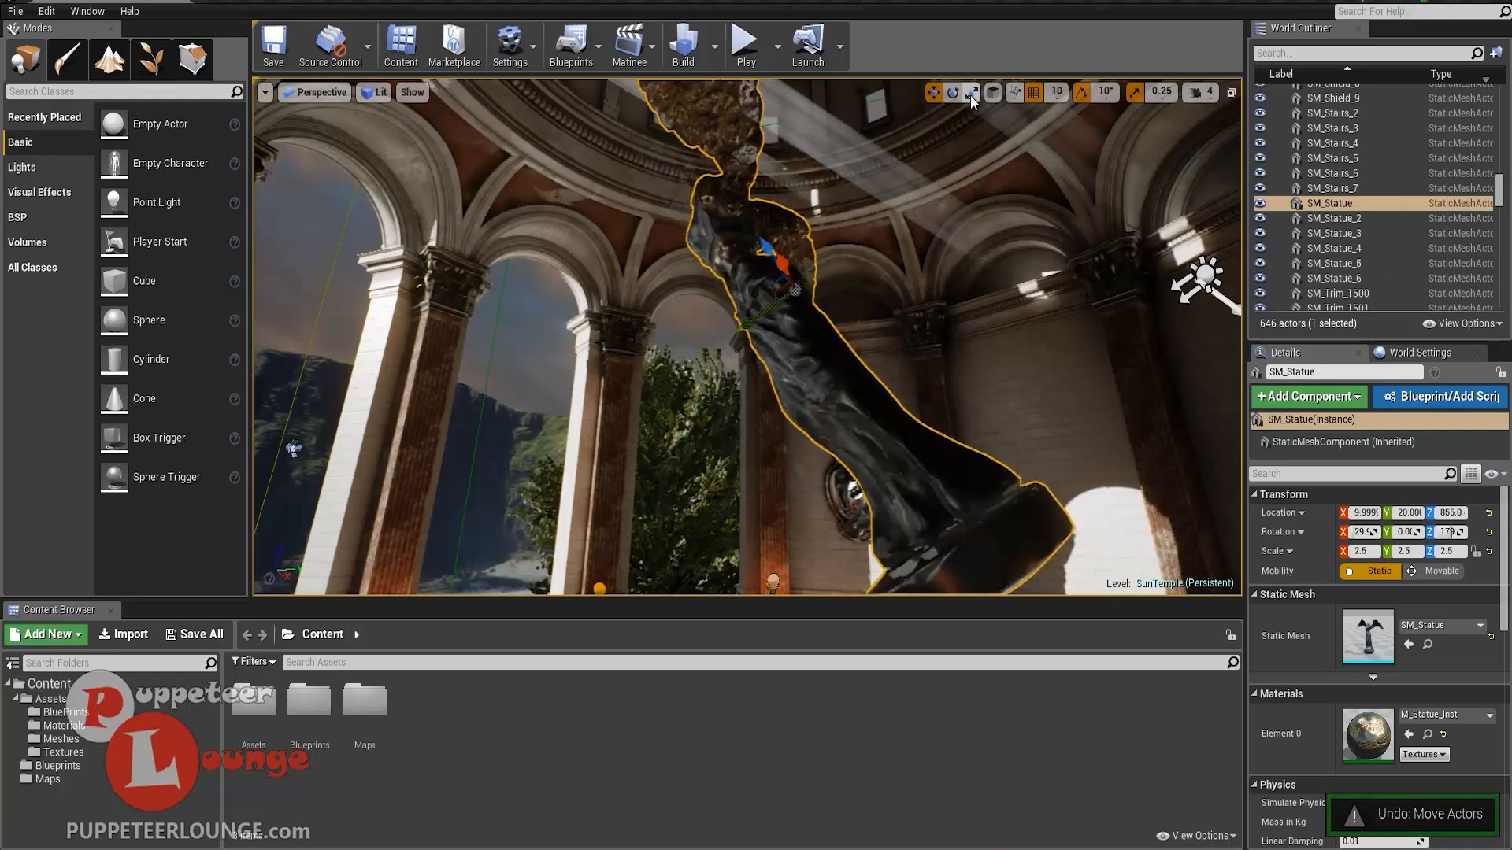
- Set the gizmo back to world space, try moving the statue vertically, and undo both the move and the tilt
click(996, 93)
drag(797, 184, 794, 271)
key(ctrl+z)
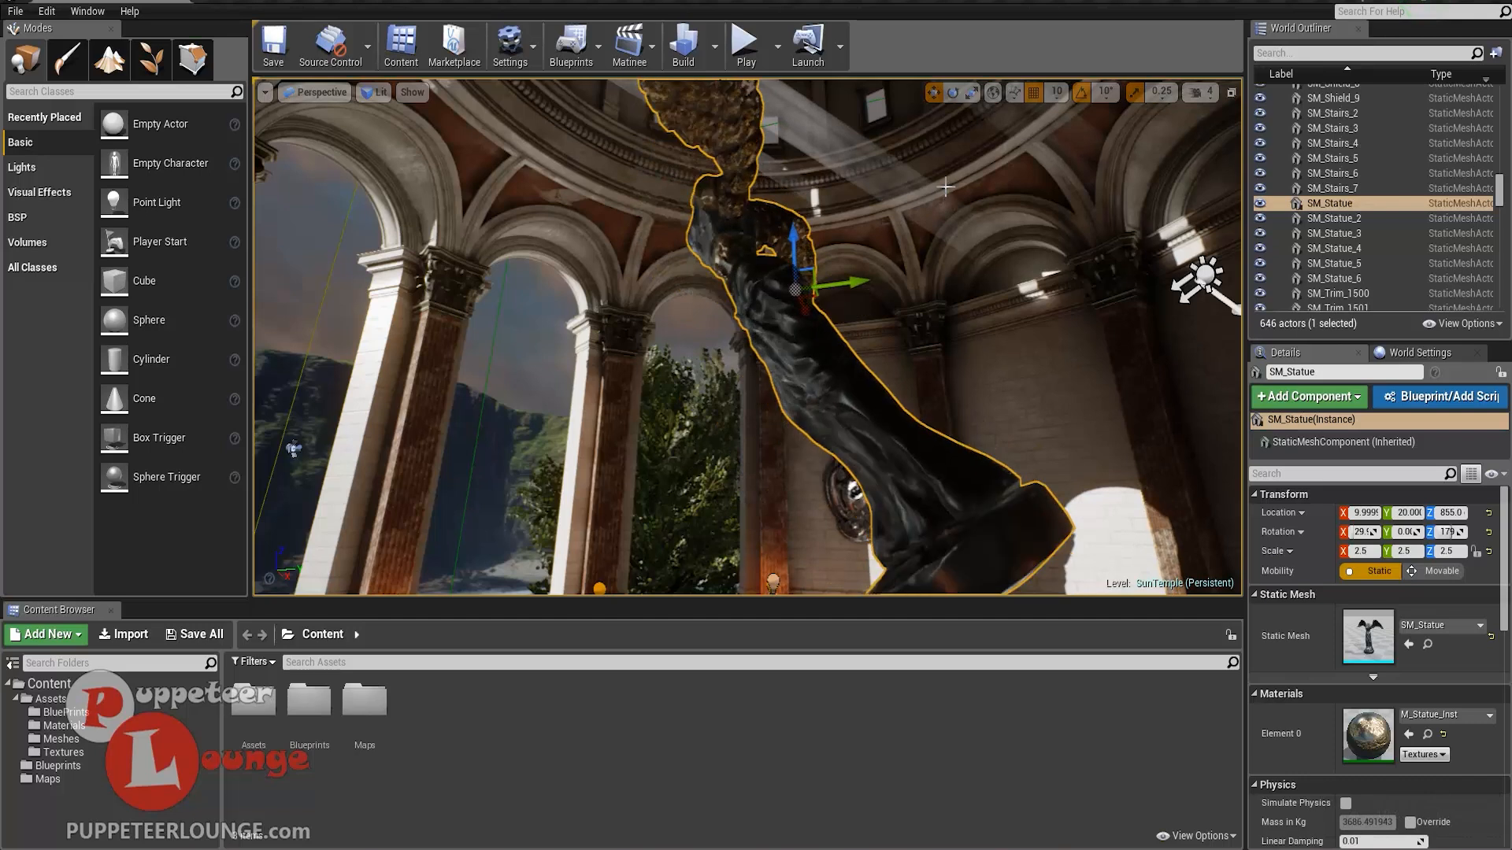
key(ctrl+z)
- Switch through the rotate gizmo to the scale gizmo and look around the rotunda from several sides of the statue
click(953, 93)
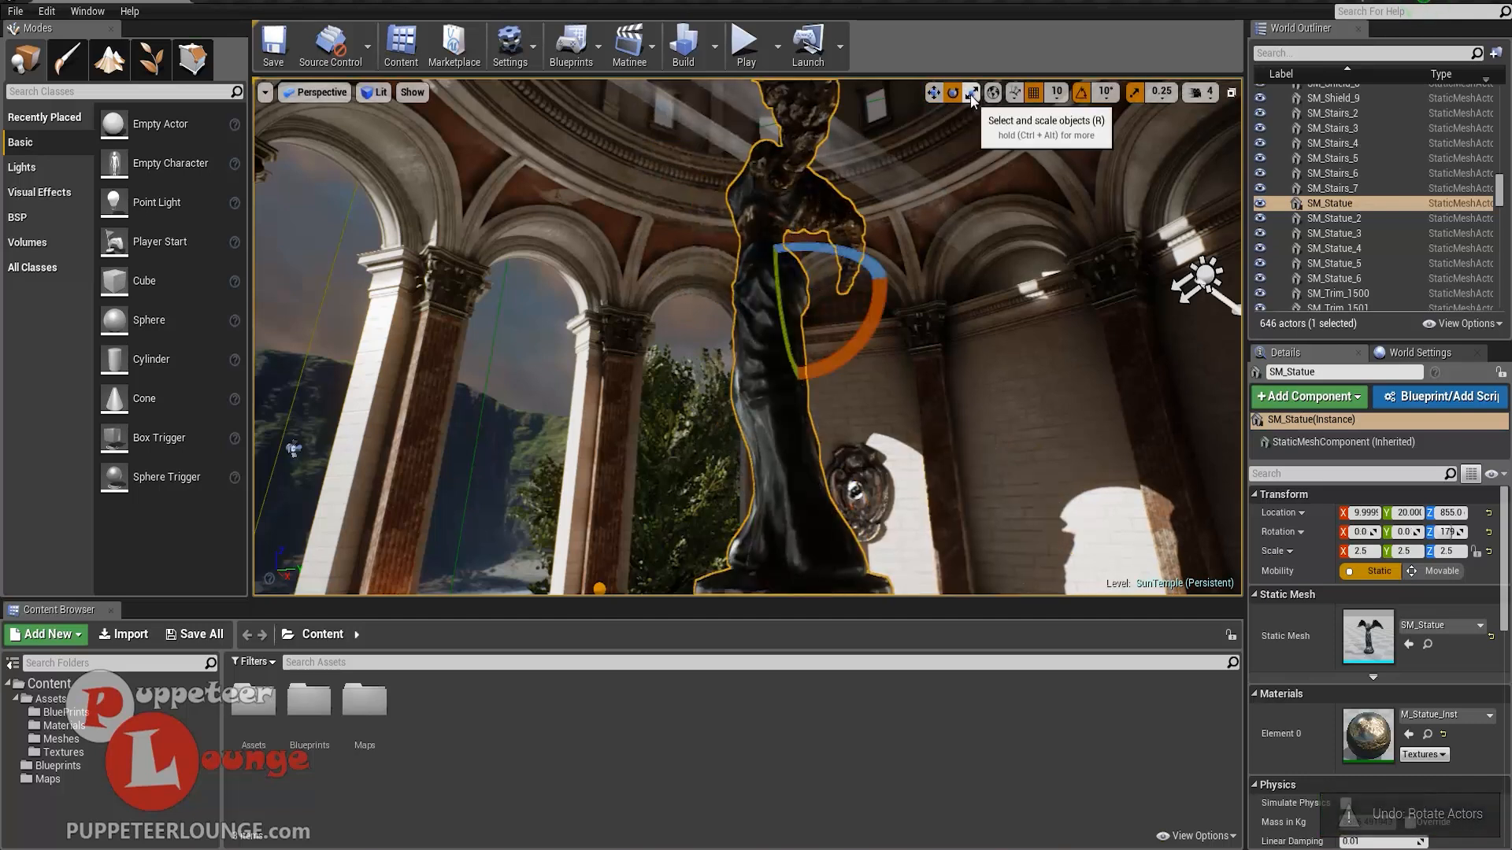
click(970, 94)
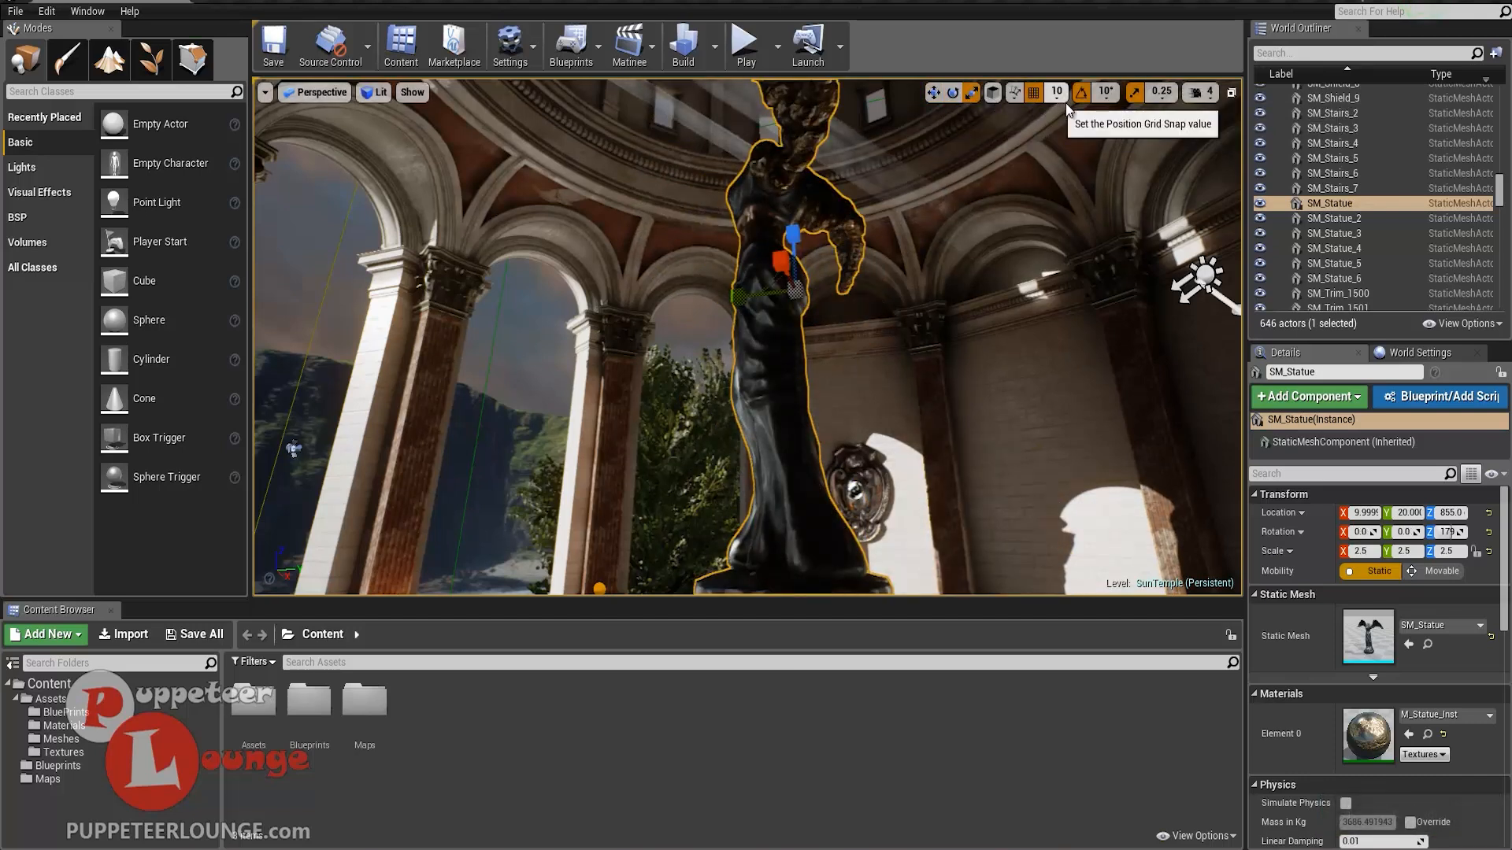
right_drag(576, 446, 342, 540)
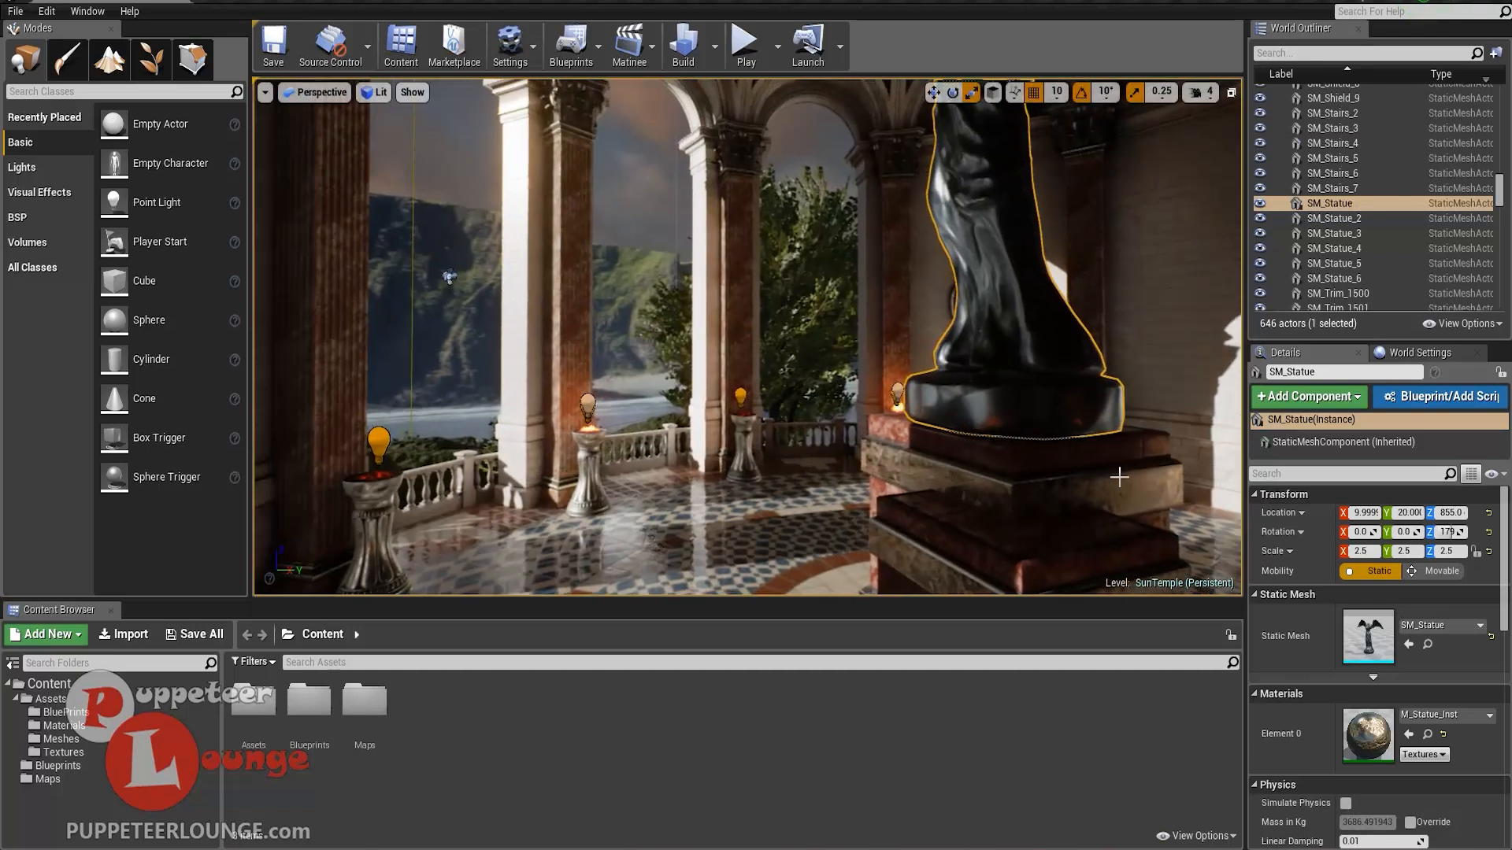
right_drag(699, 441, 844, 448)
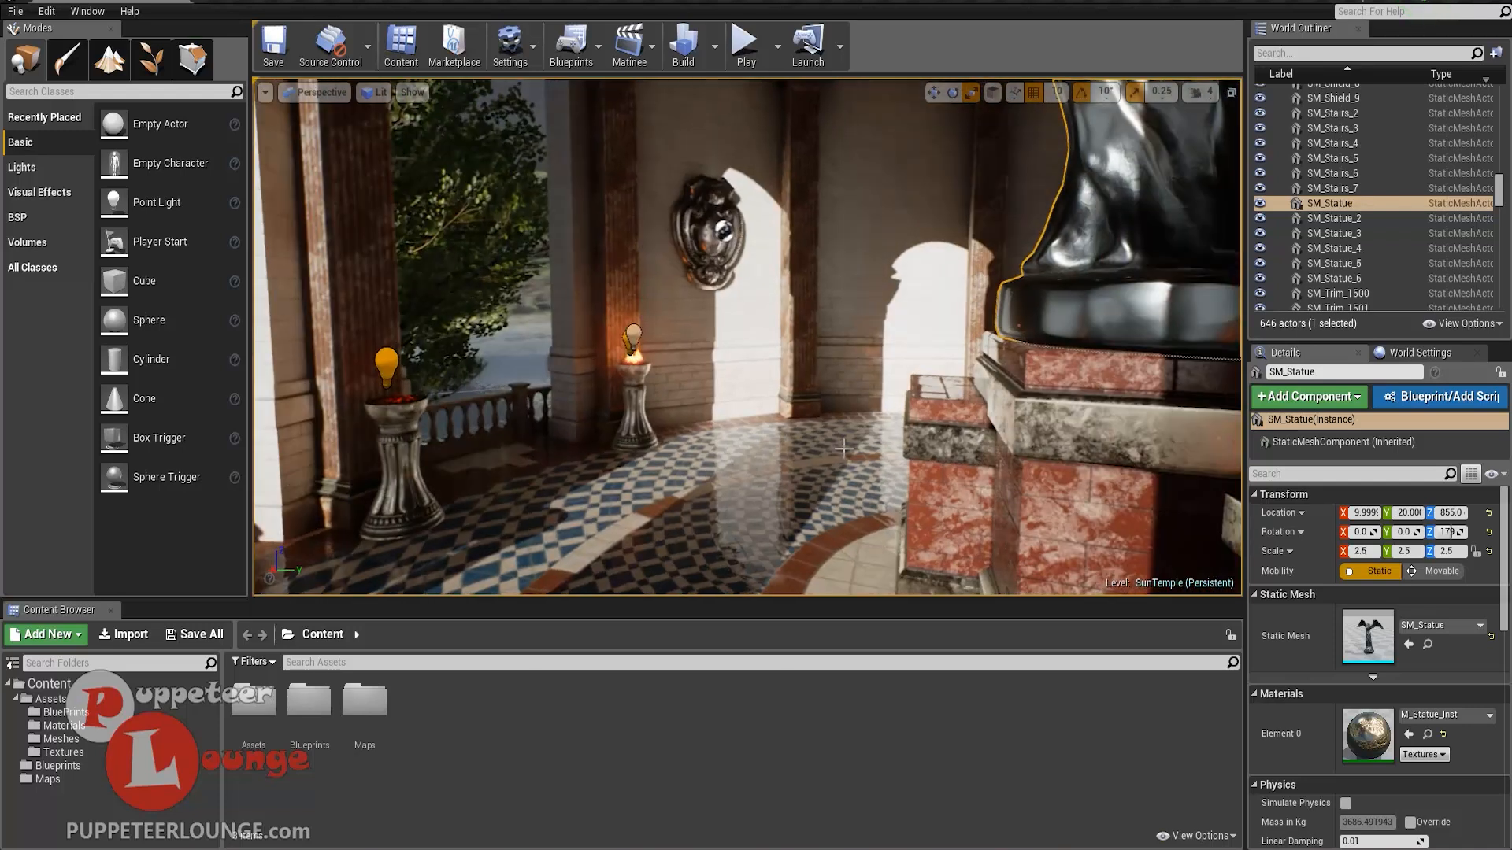
right_drag(696, 402, 758, 397)
right_drag(845, 356, 641, 284)
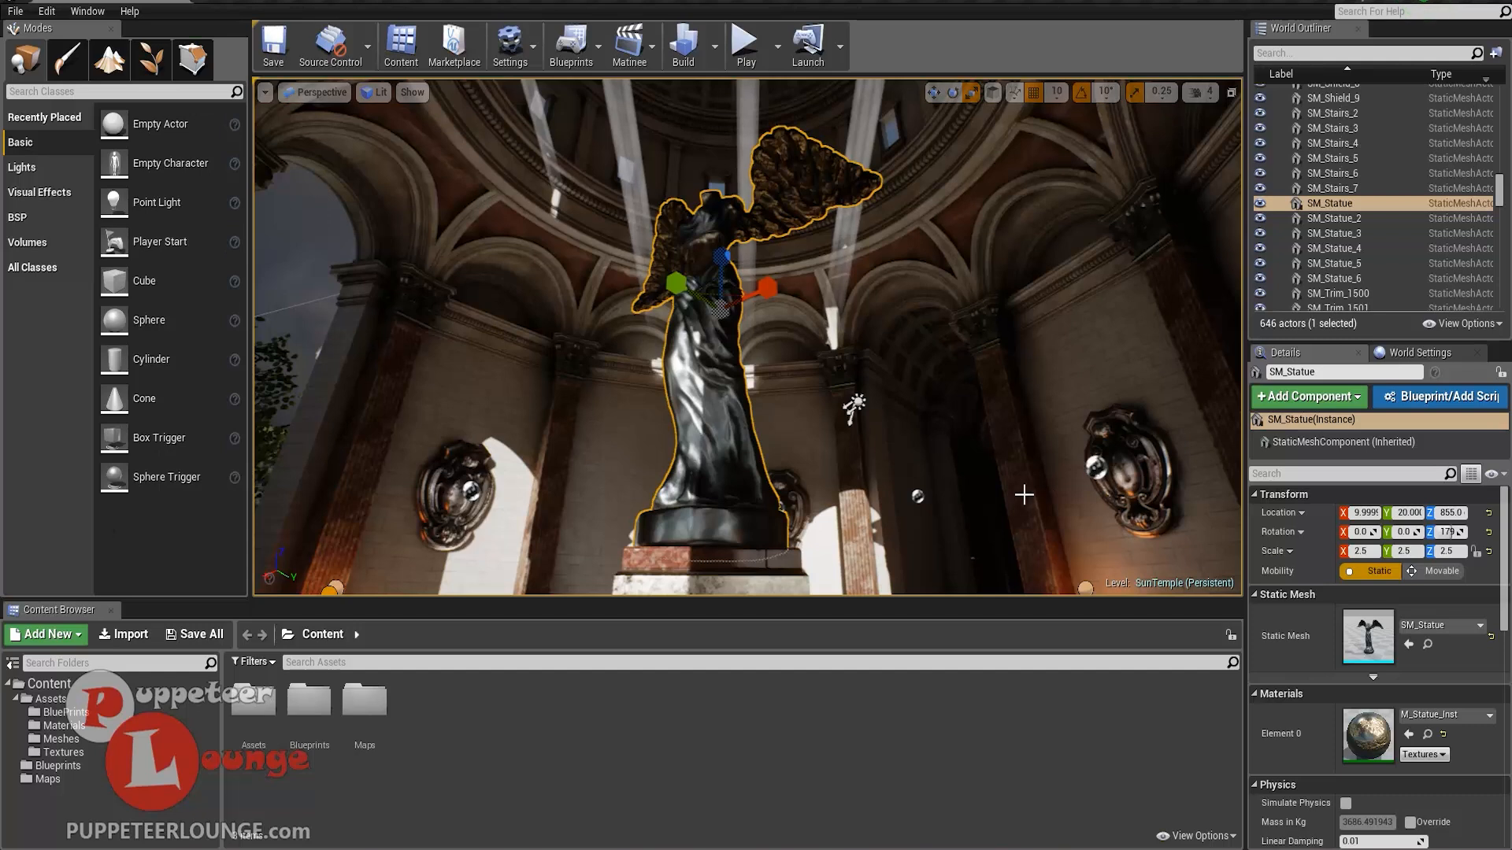
mouse_move(660, 381)
right_down()
mouse_move(692, 477)
mouse_move(699, 443)
mouse_move(797, 367)
mouse_move(655, 477)
mouse_move(643, 363)
right_up()
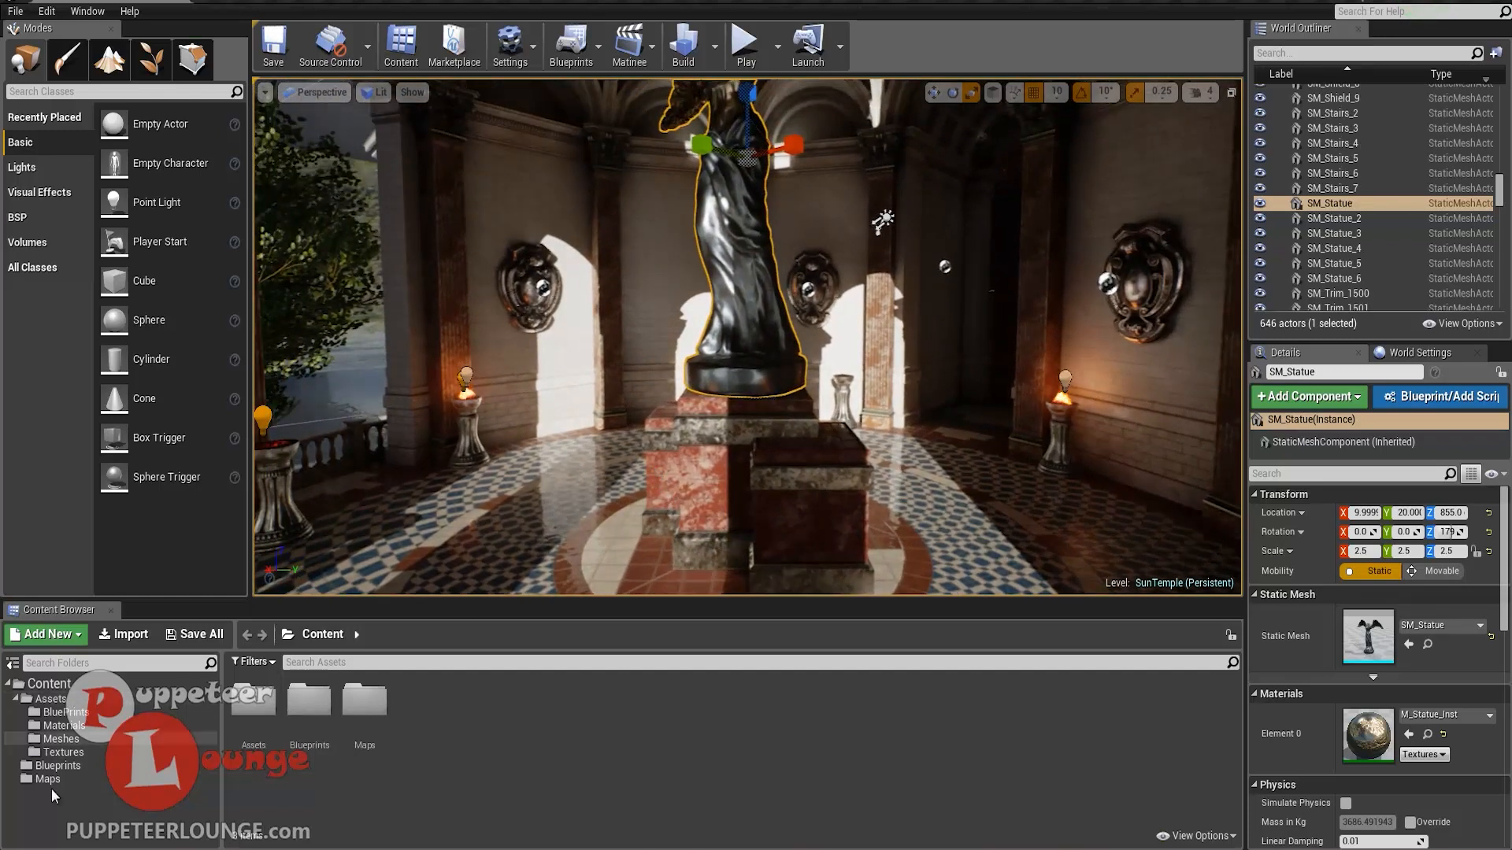
- Open the M_FloorTiles1_Inst_Inst material instance from the Assets Materials folder and look through its preview and parameter groups
click(65, 726)
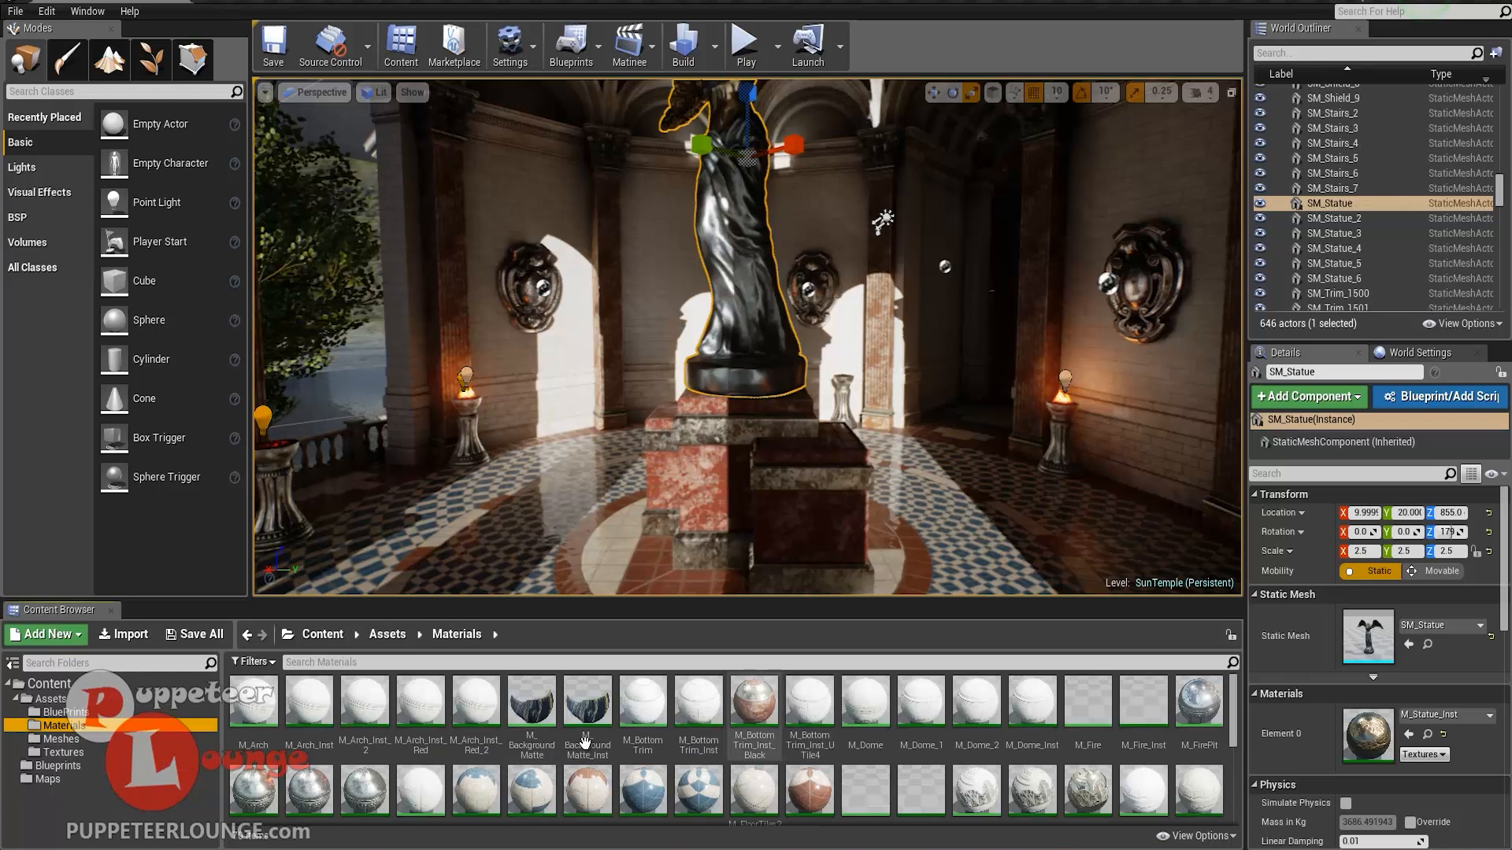
scroll(811, 756, down, 1)
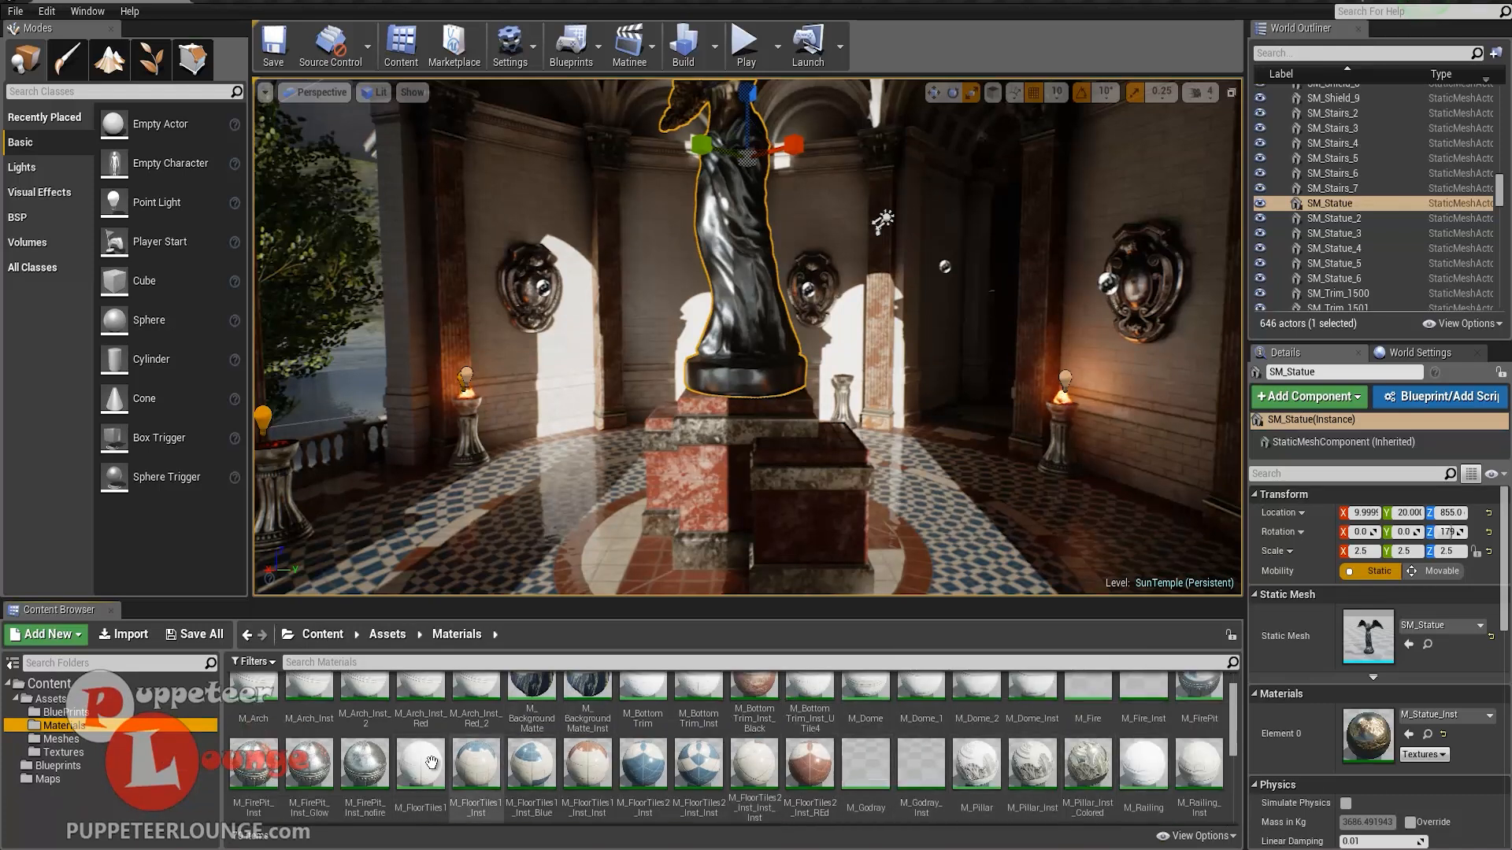
double_click(585, 768)
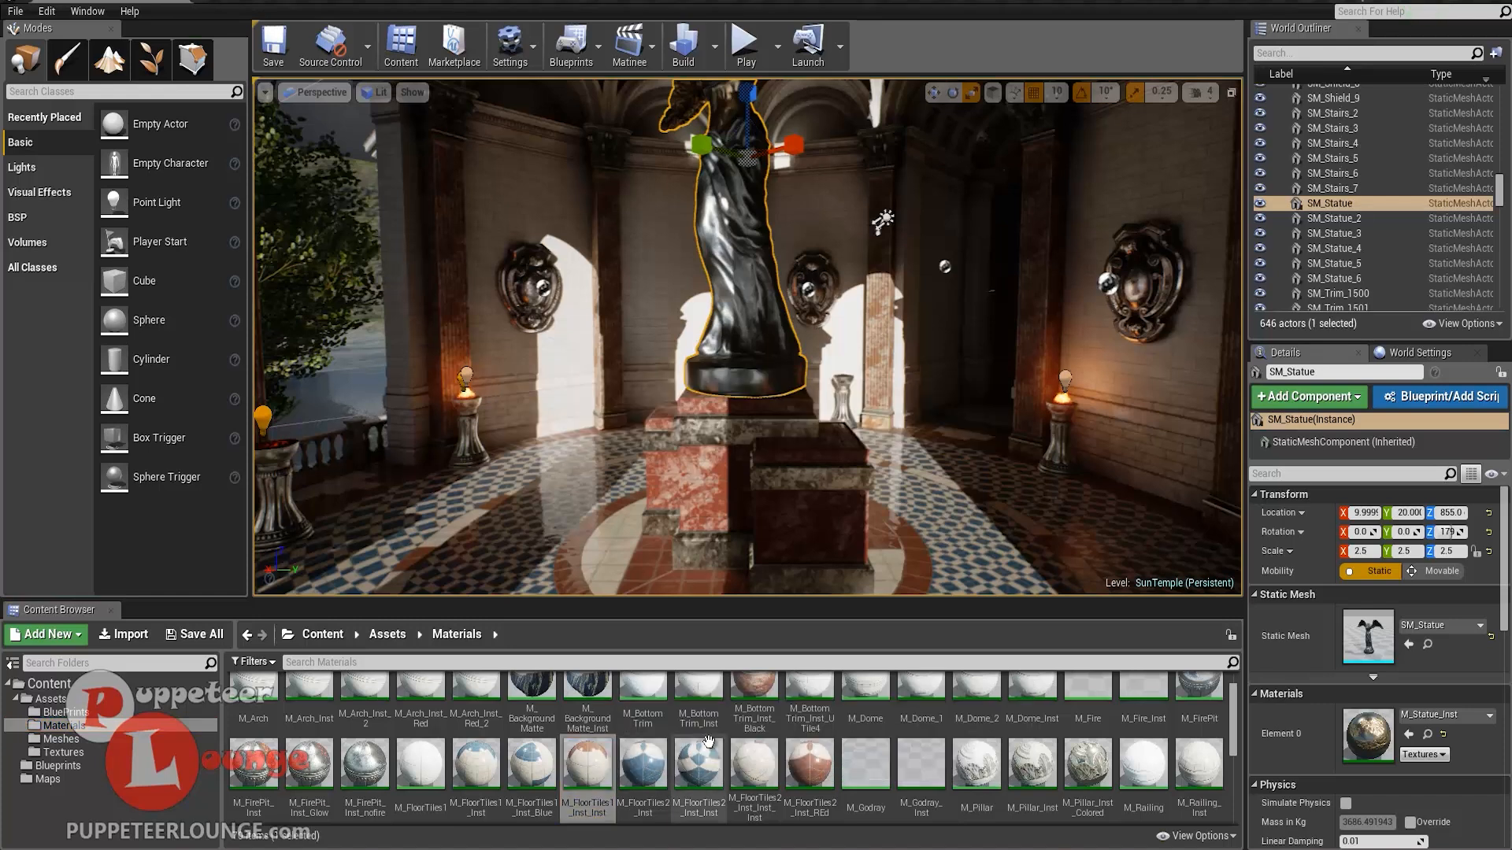
scroll(730, 586, down, 6)
scroll(729, 587, up, 2)
scroll(877, 516, down, 4)
scroll(880, 520, up, 4)
scroll(990, 473, down, 2)
scroll(989, 471, up, 1)
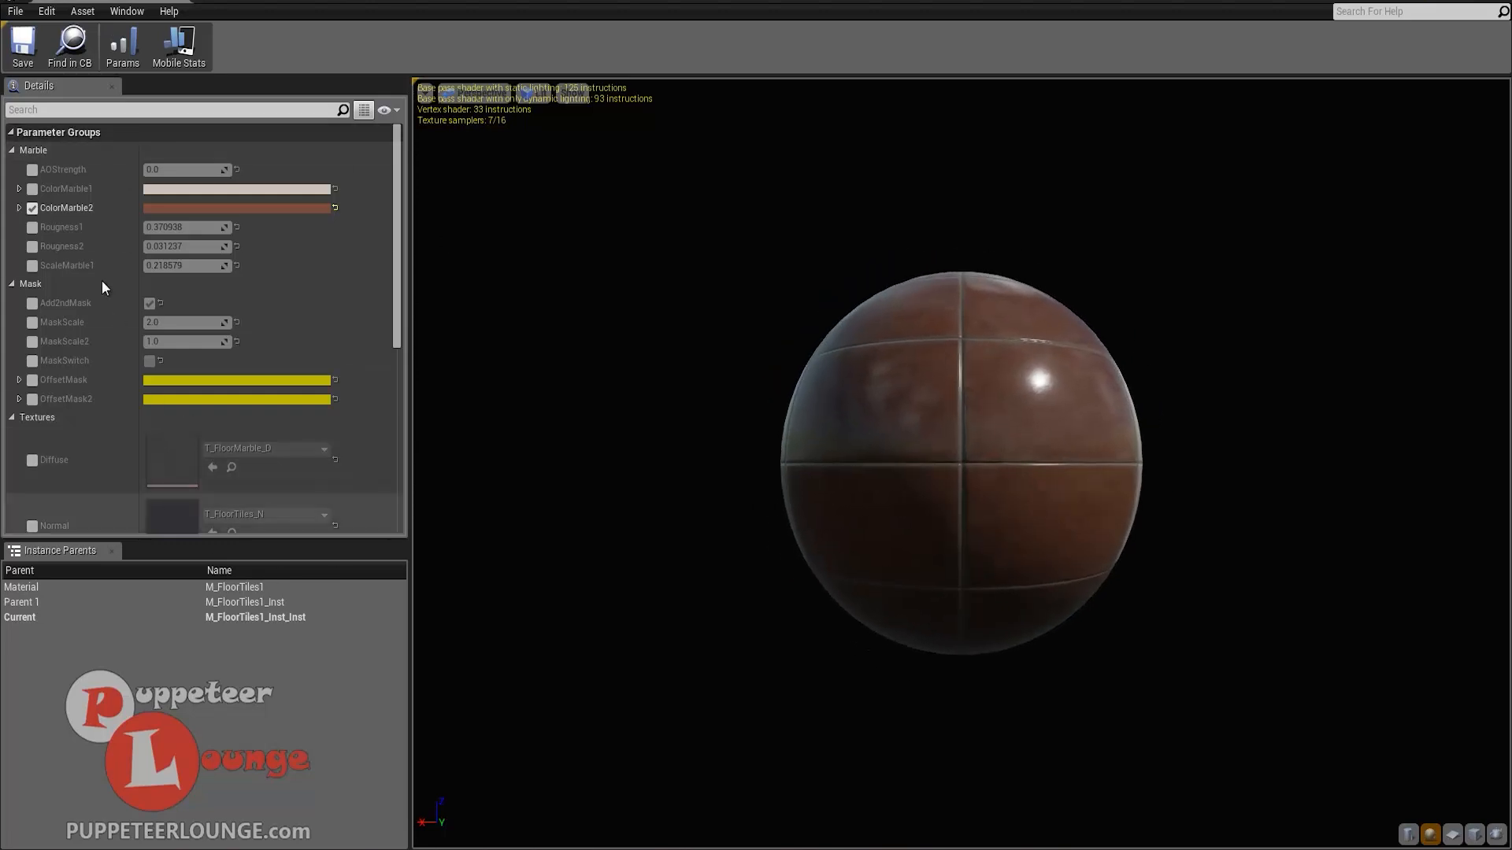
scroll(98, 285, down, 3)
scroll(101, 400, up, 3)
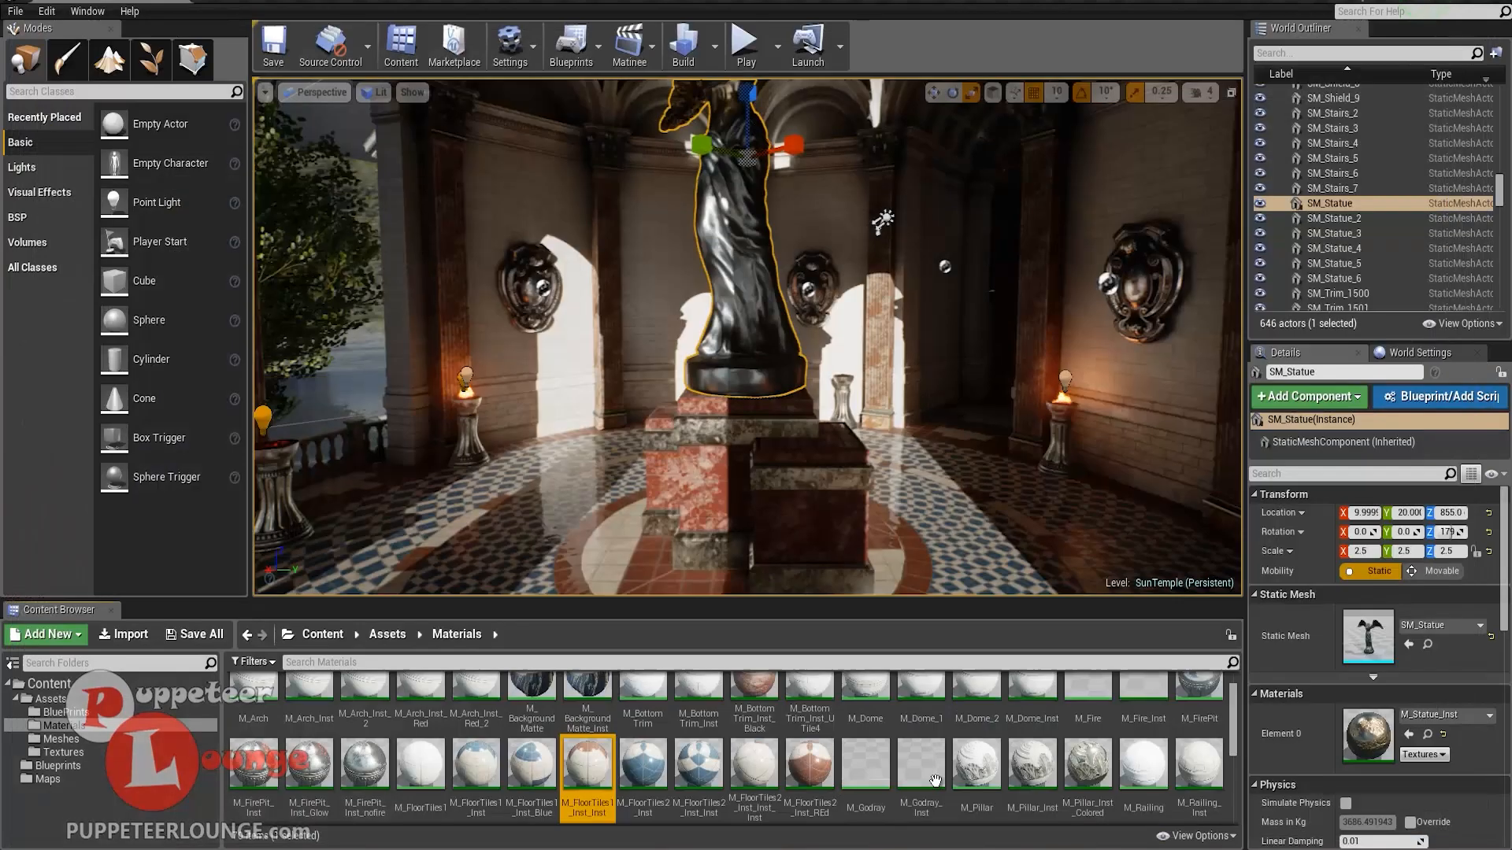
- Open the M_FirePit_Inst_Glow material instance, inspect the glowing ember preview, and undo the EmberAnimScale edit
scroll(935, 780, up, 1)
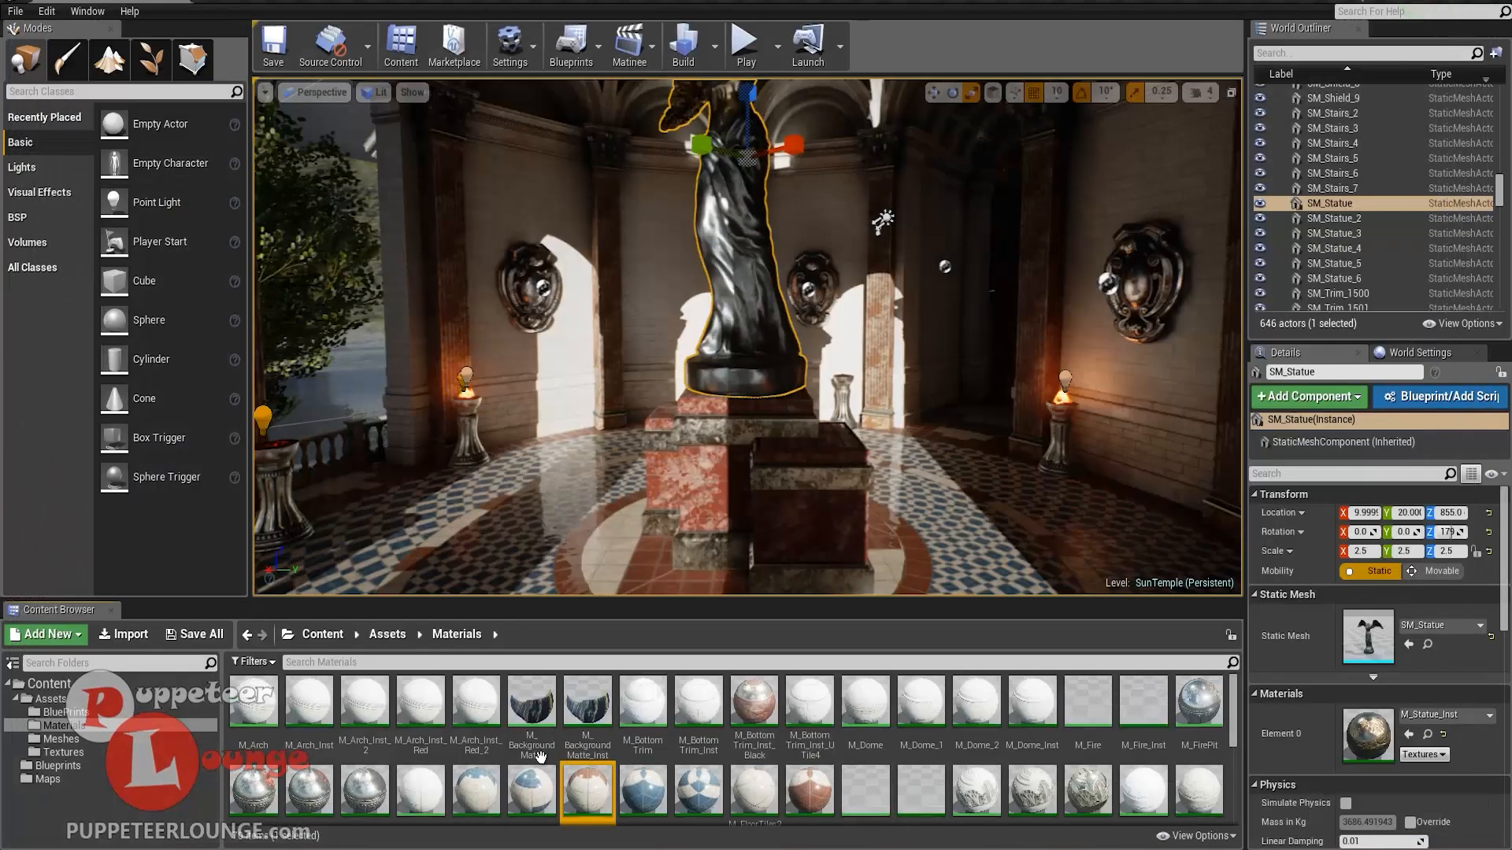
click(291, 797)
double_click(292, 797)
drag(796, 454, 646, 430)
scroll(791, 476, up, 6)
scroll(788, 471, down, 9)
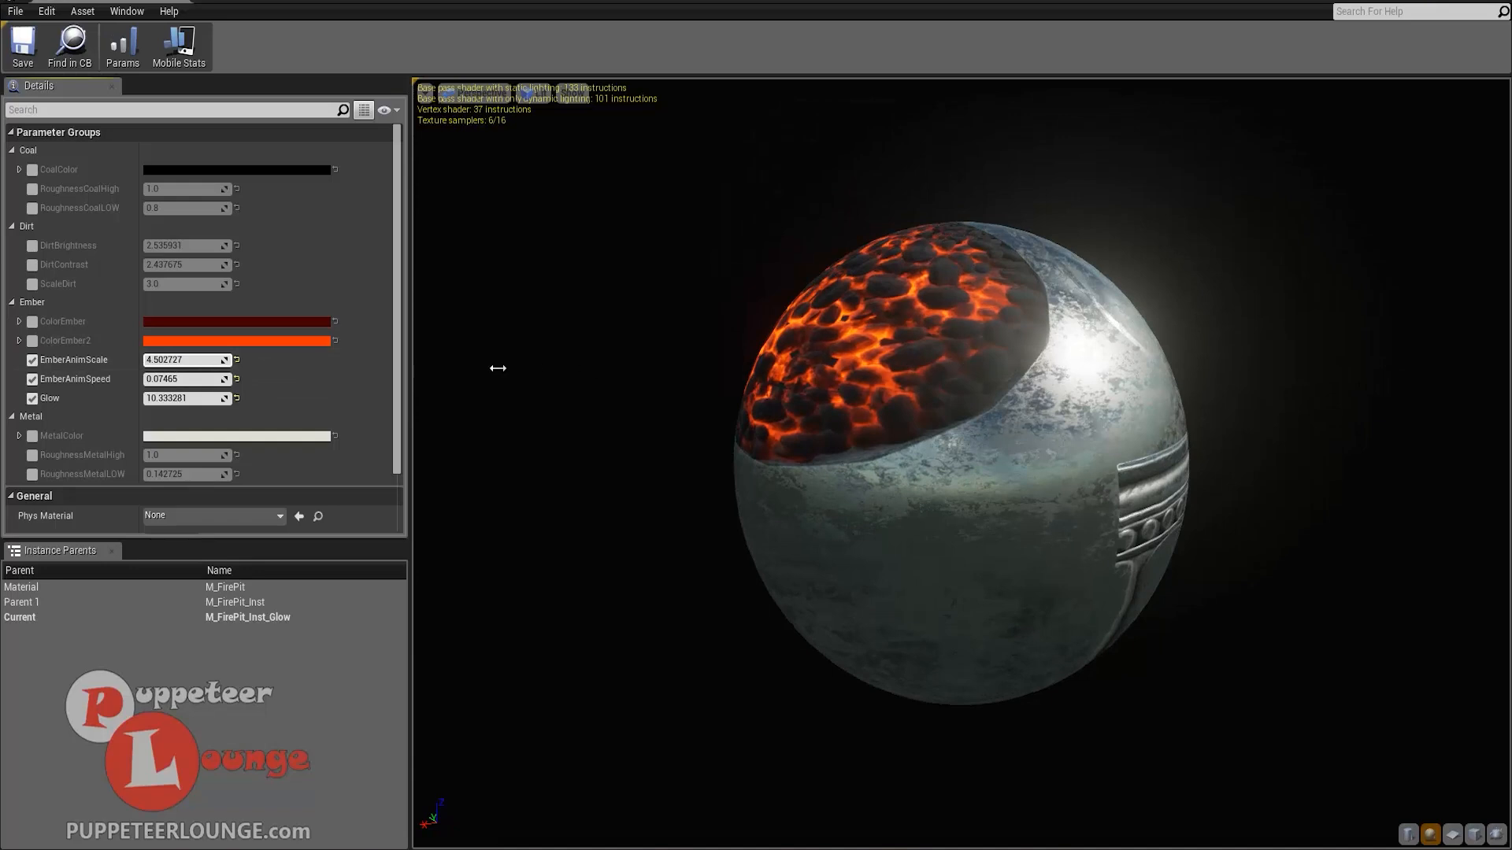
key(ctrl+z)
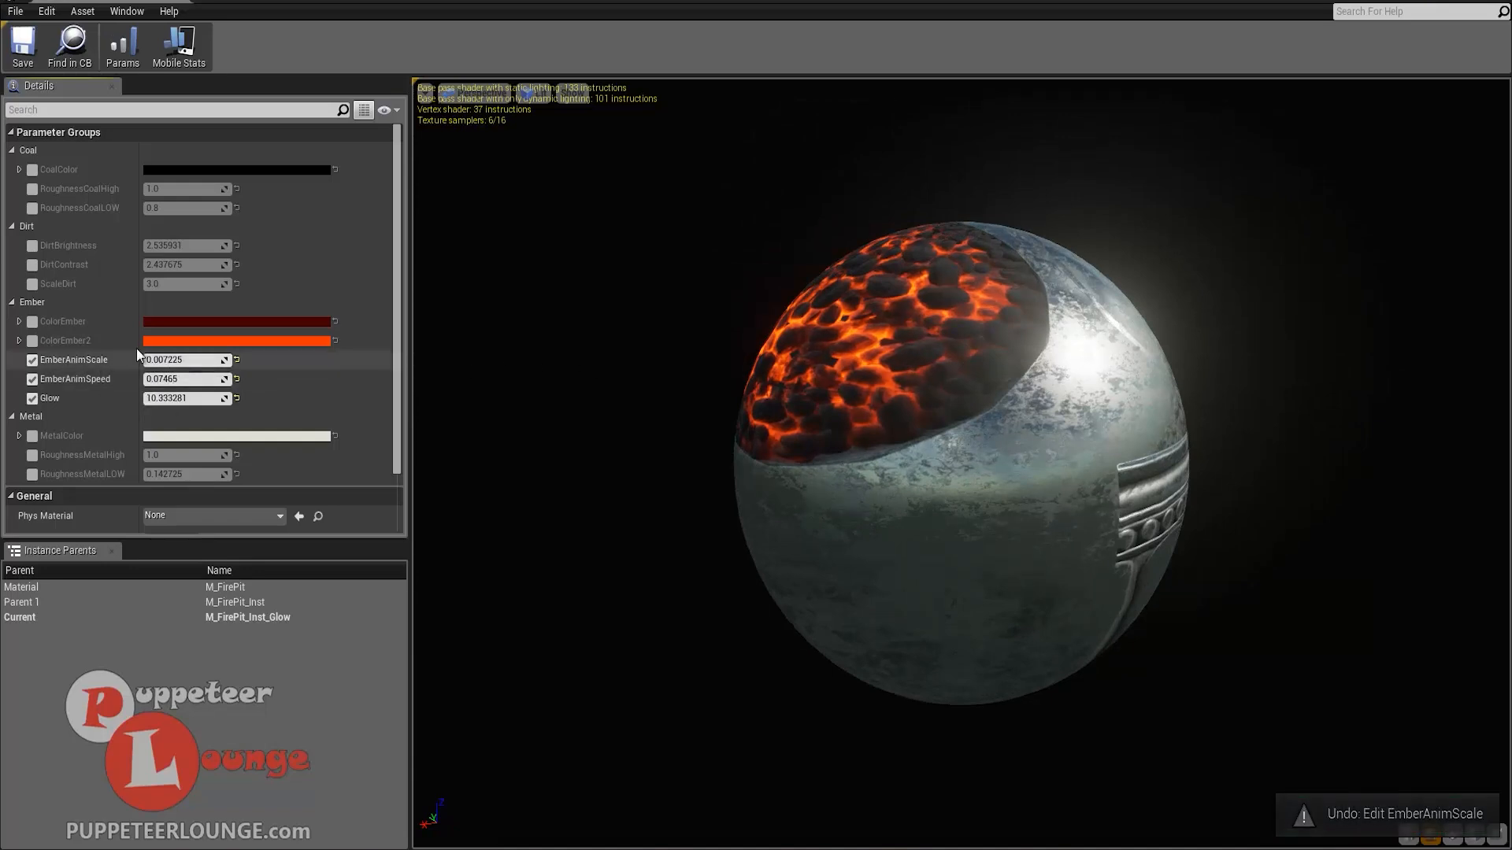
scroll(148, 375, down, 3)
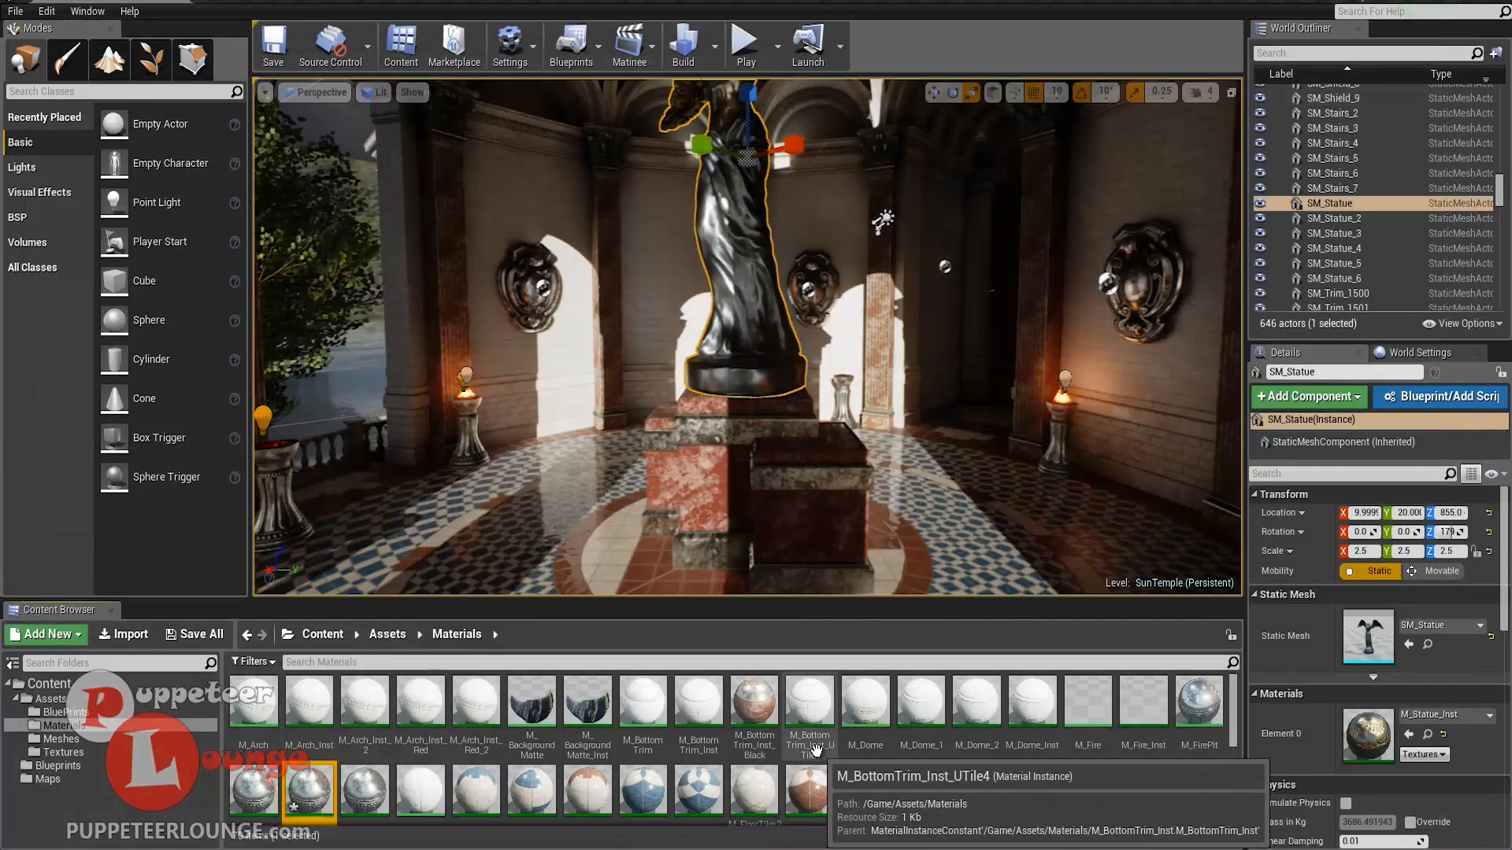
- Open the M_Arch material and examine its final material inputs with the Roughness and Normals nodes feeding them
double_click(255, 722)
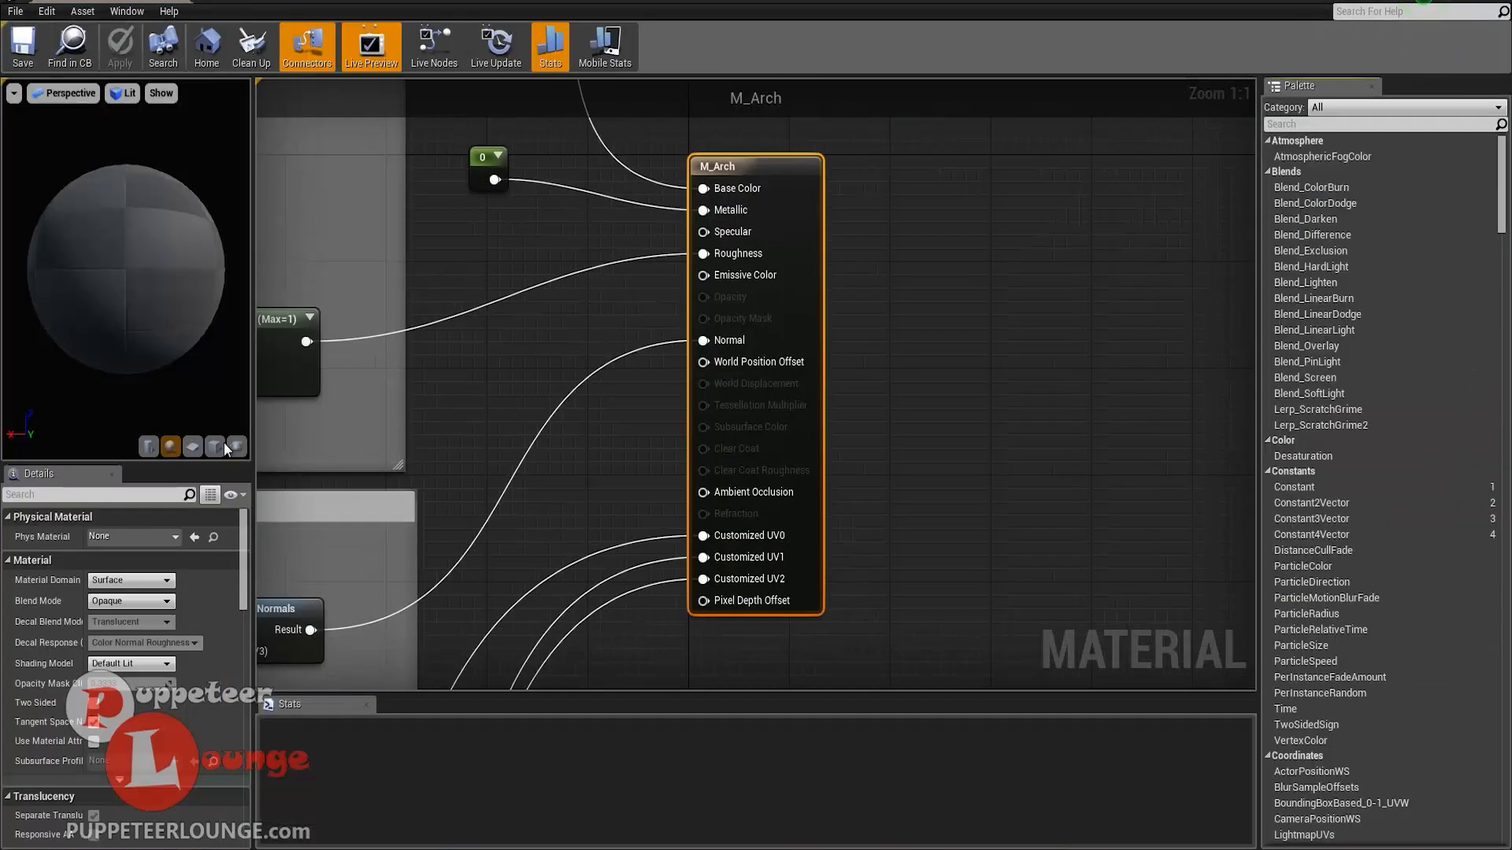
scroll(934, 386, down, 2)
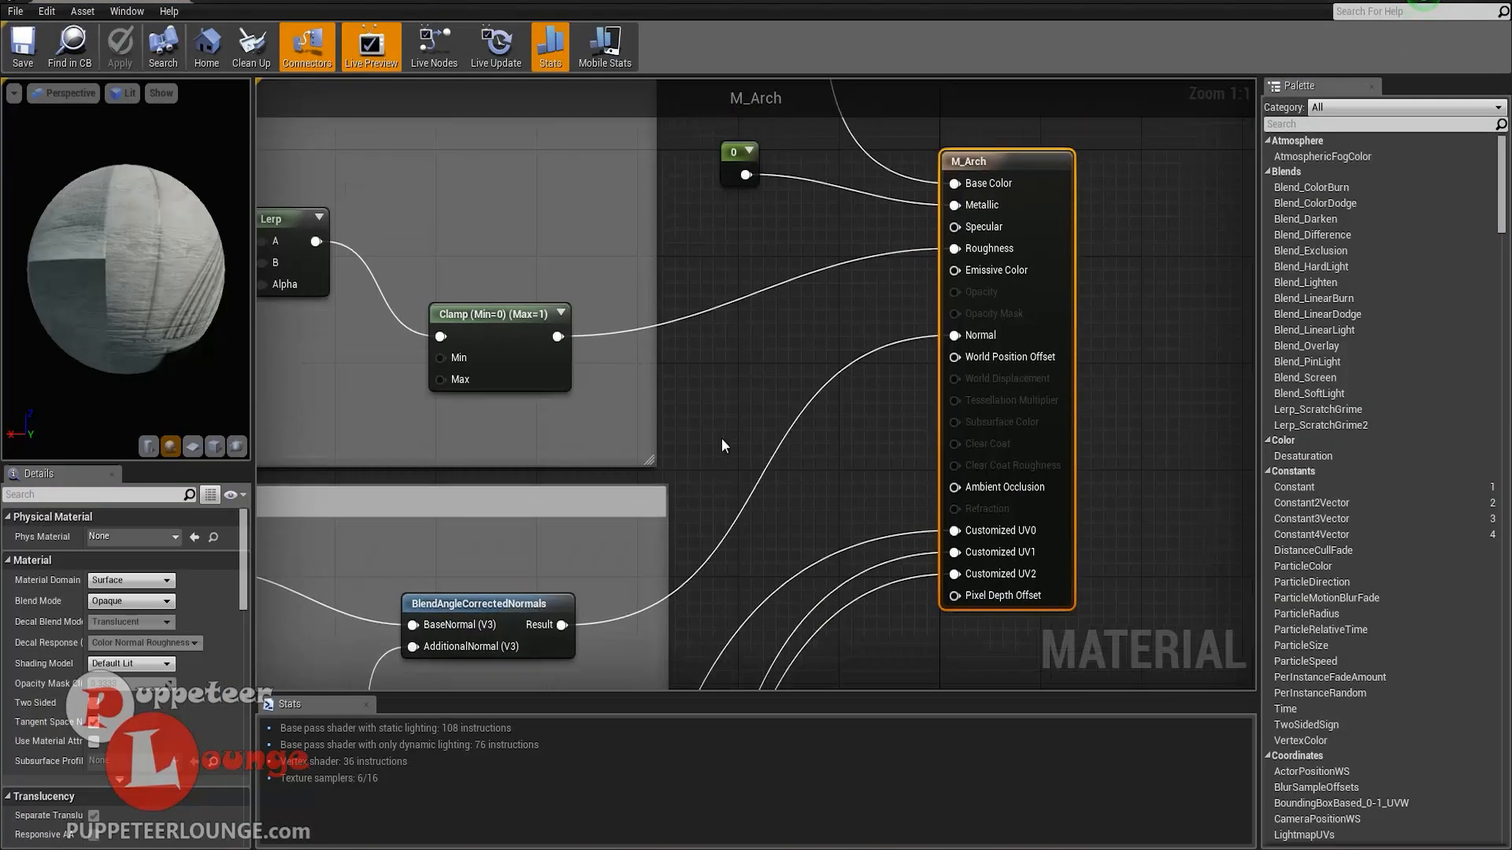
scroll(717, 437, down, 3)
scroll(712, 438, down, 4)
right_drag(518, 489, 491, 505)
scroll(588, 413, up, 3)
scroll(489, 508, up, 5)
right_drag(567, 449, 442, 443)
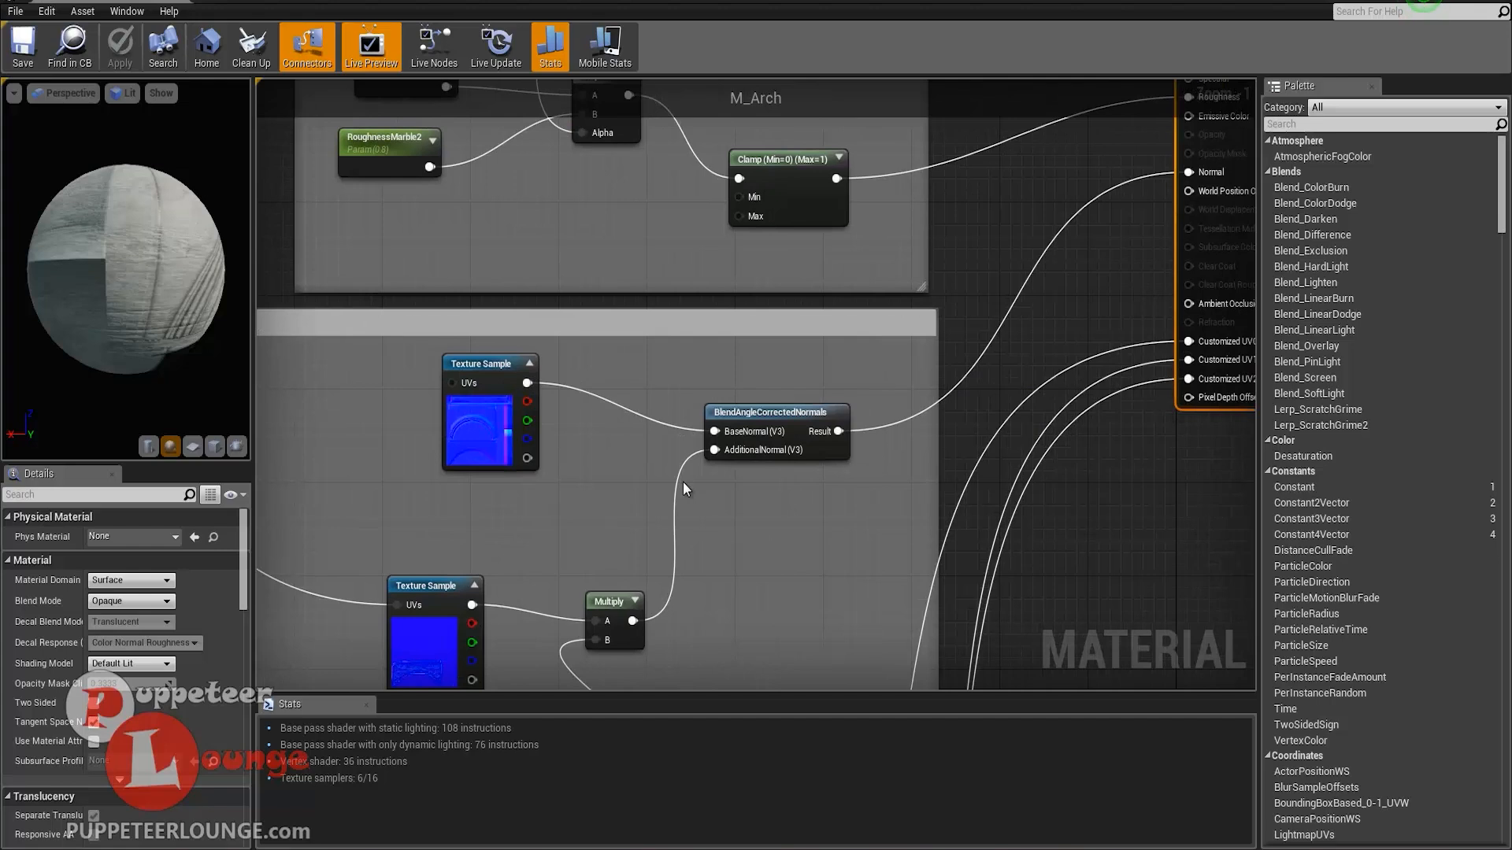
right_drag(795, 503, 569, 513)
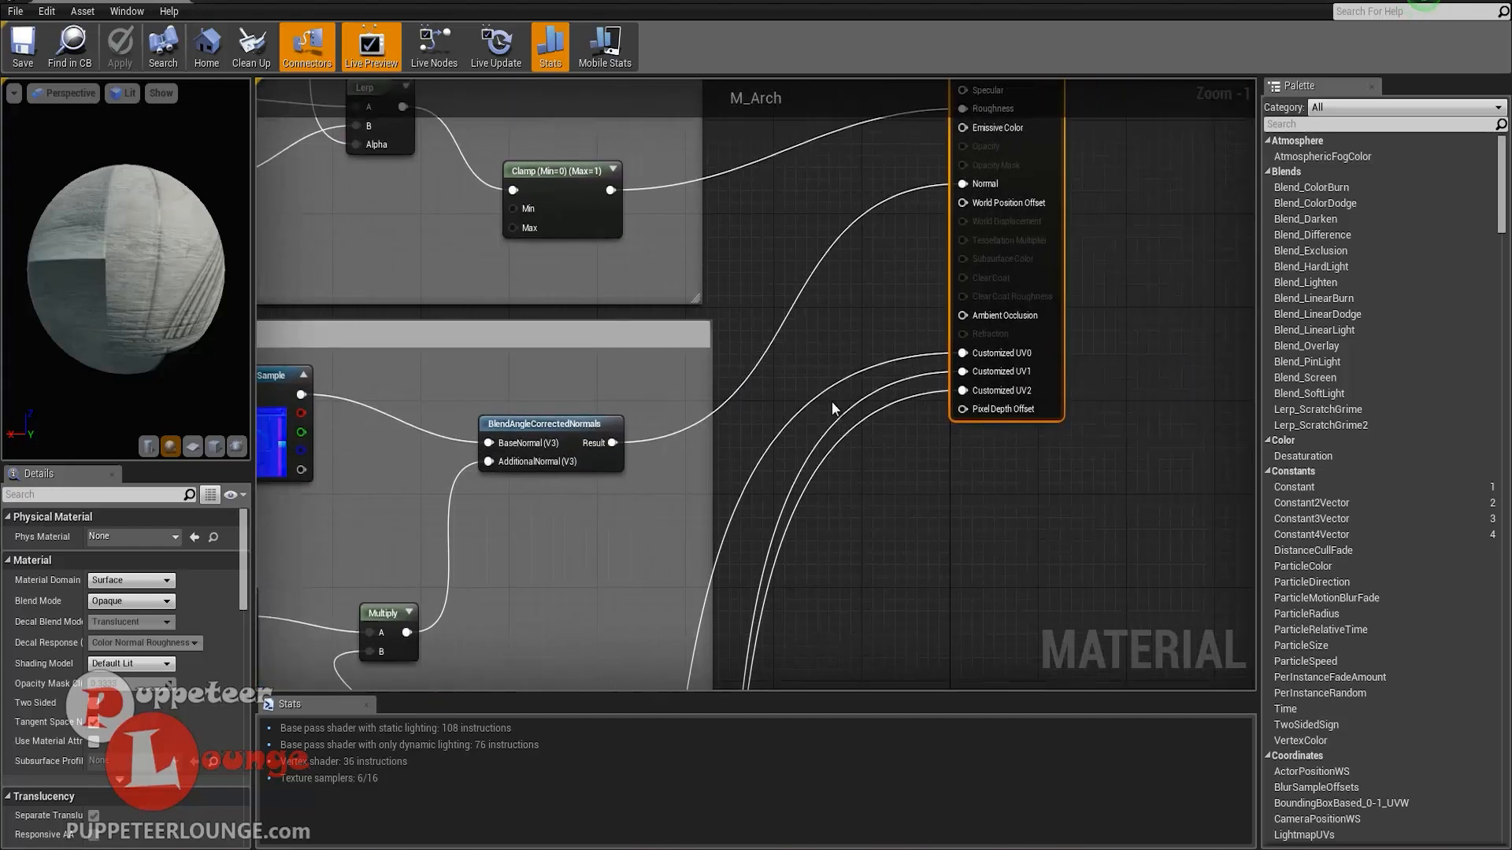
right_drag(832, 403, 652, 647)
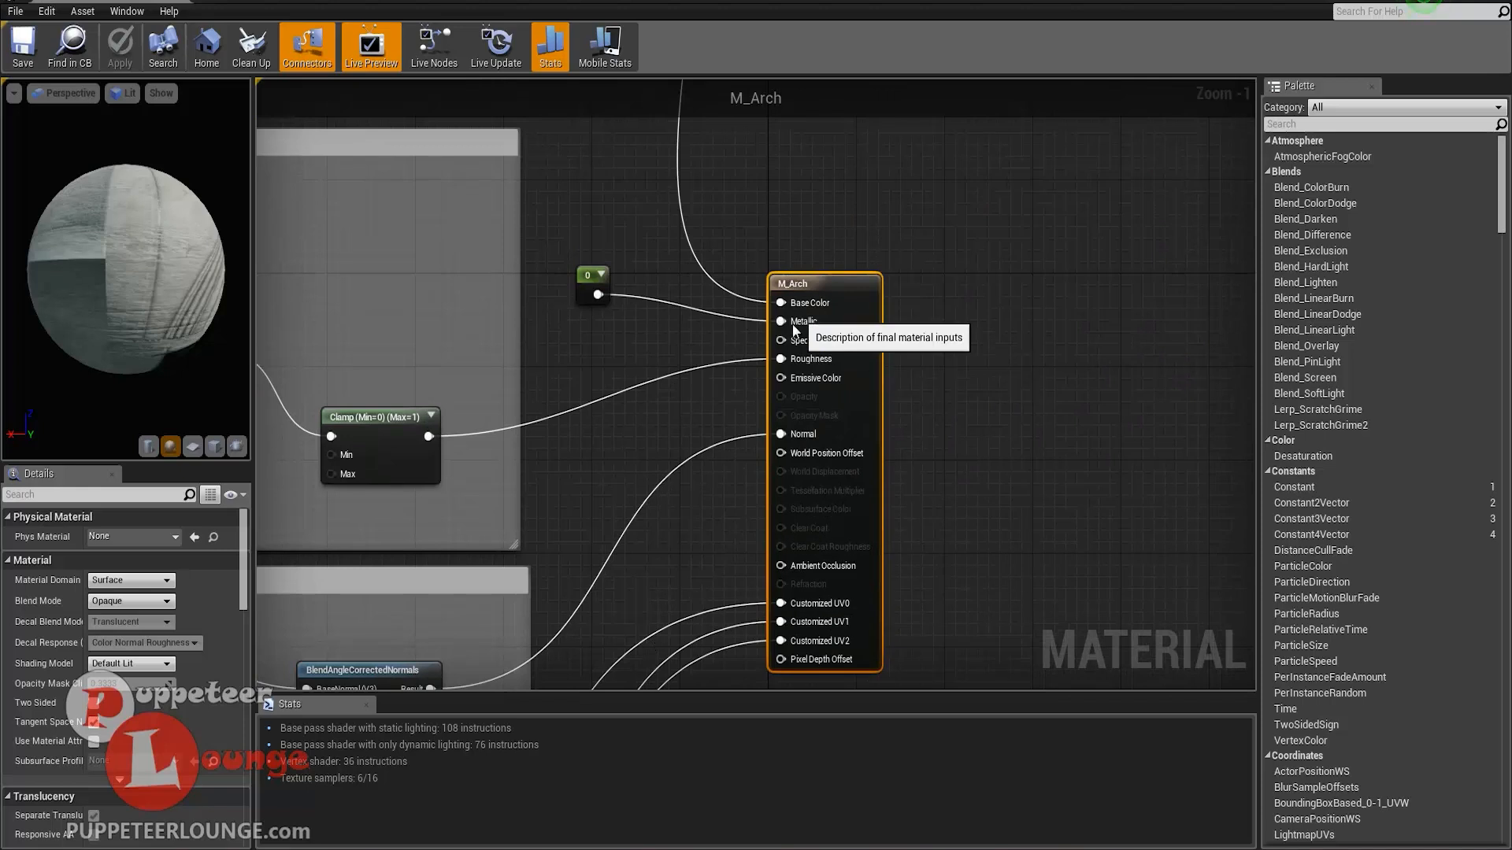
right_drag(679, 408, 859, 395)
- Look over the M_Arch node groups for Roughness, Normals, MappingCoords from Custom UVs, and Texture Scaling in Vertexshader
scroll(719, 454, down, 3)
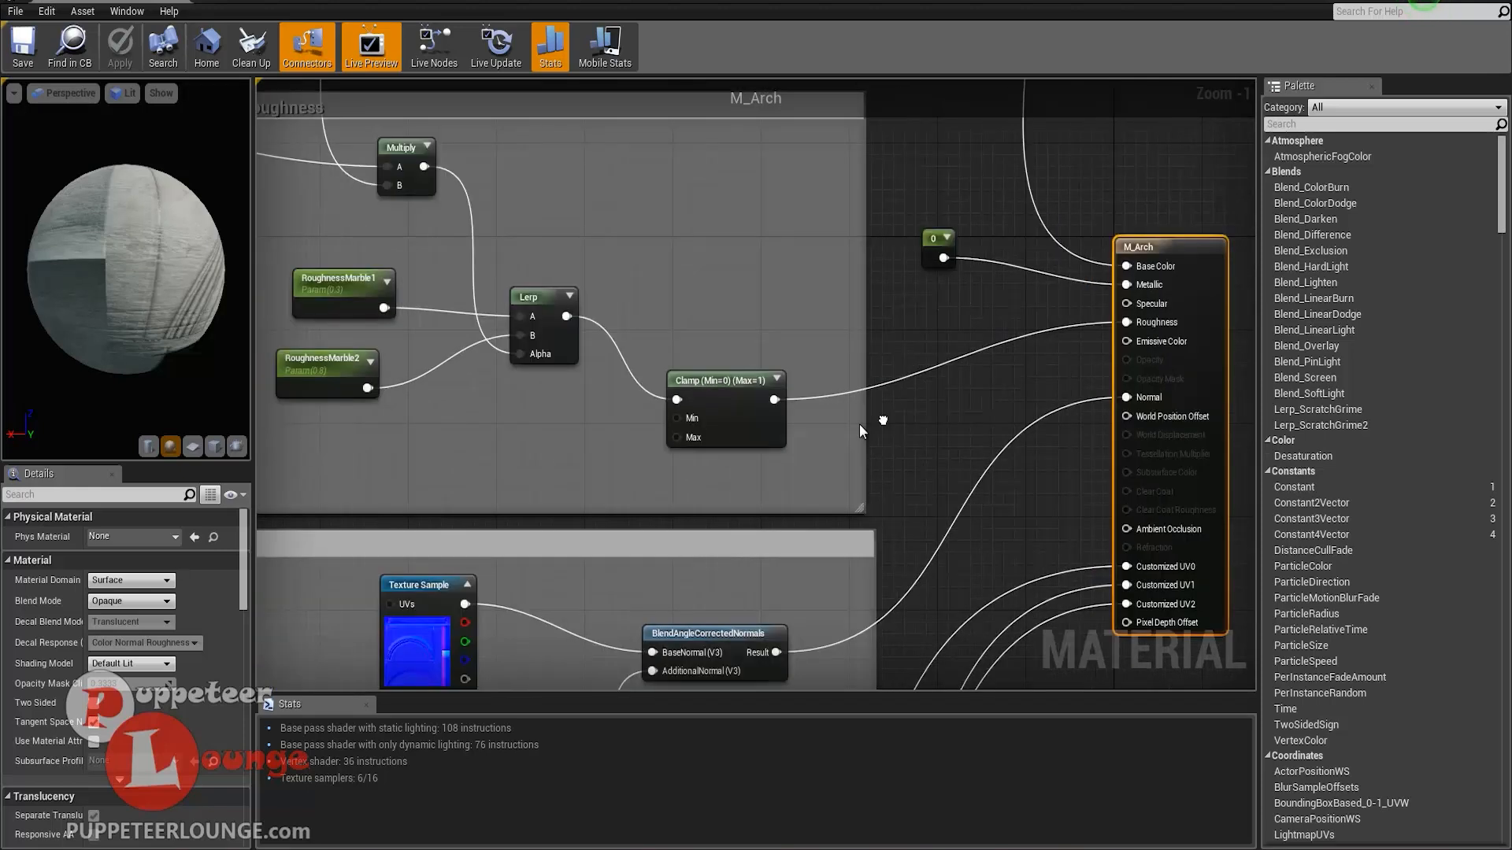
right_drag(716, 227, 838, 181)
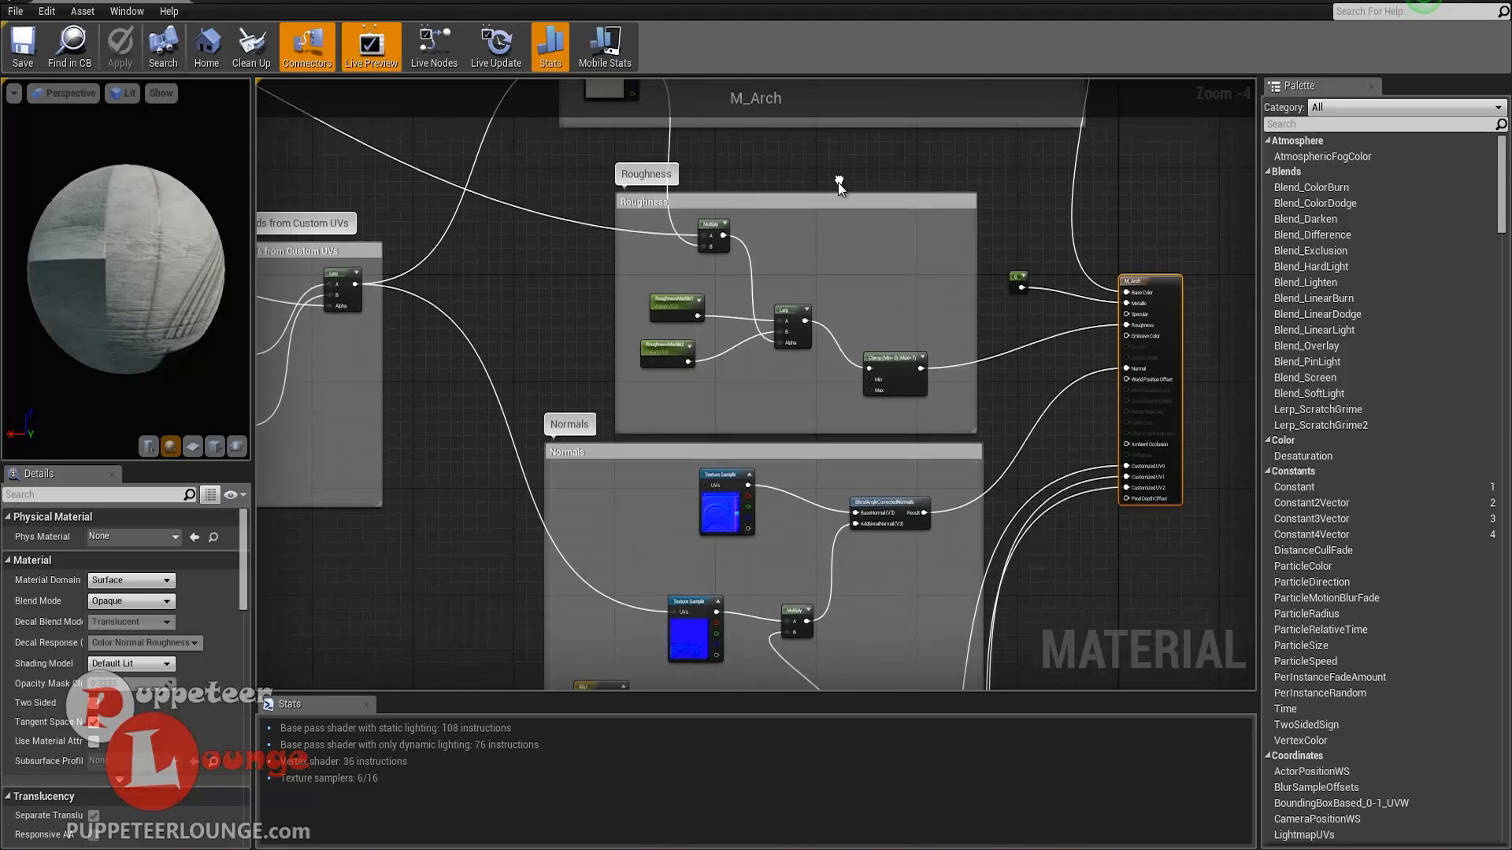
right_drag(529, 356, 606, 248)
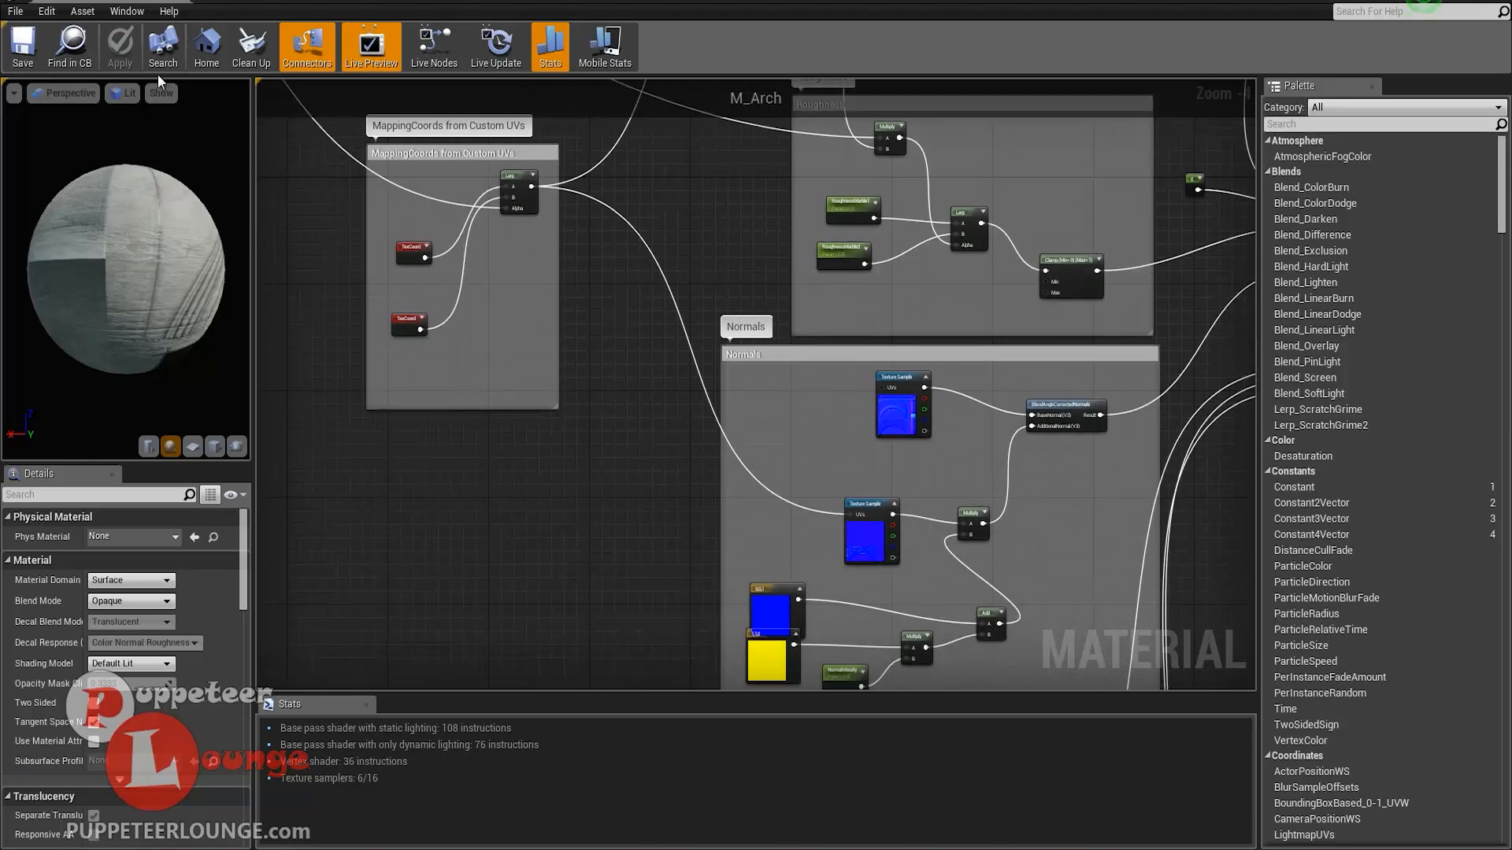
scroll(586, 417, down, 5)
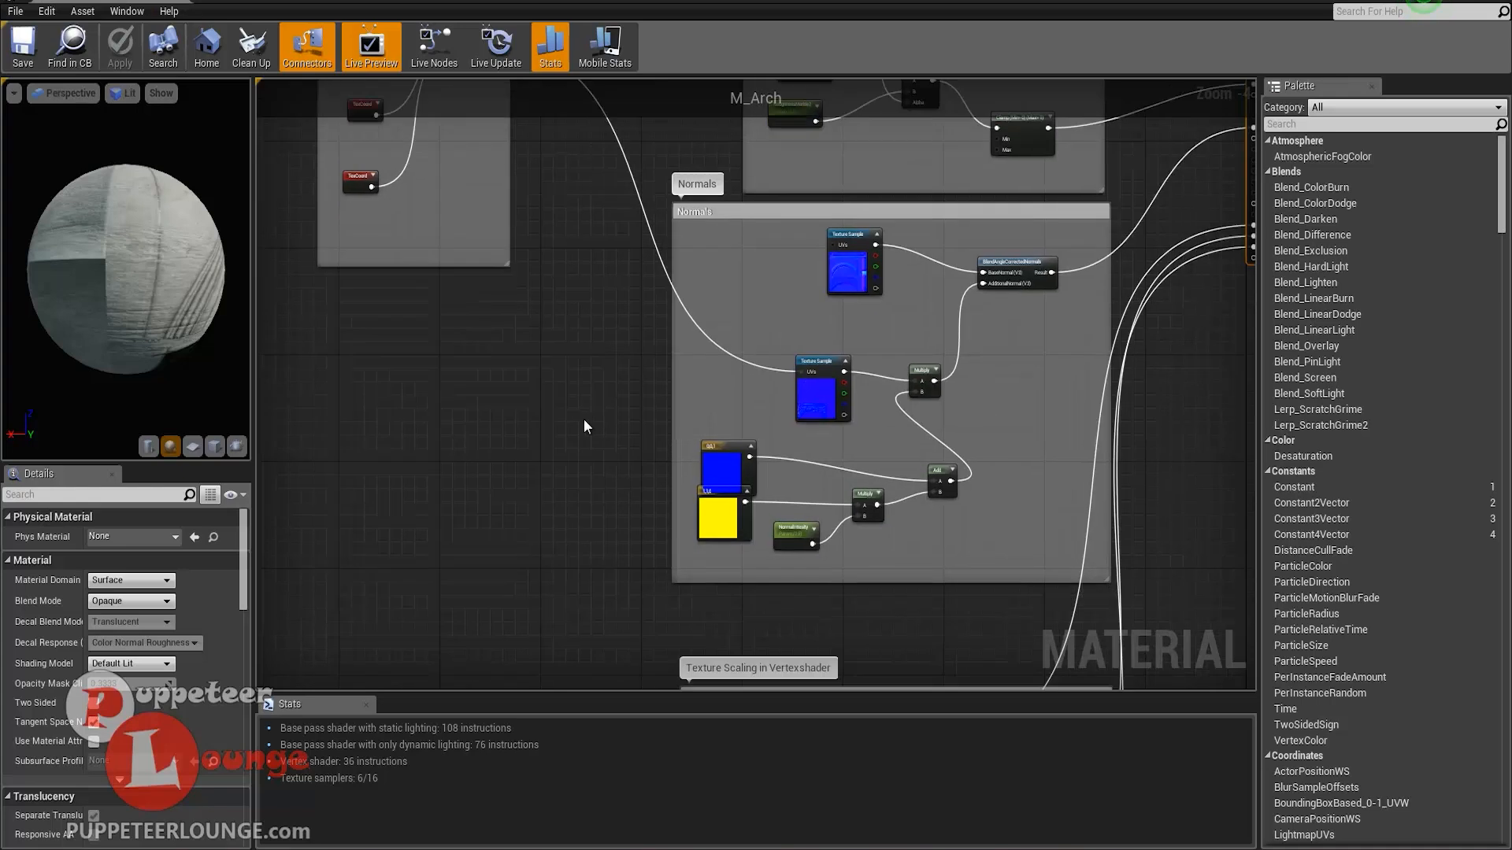
right_drag(597, 461, 523, 248)
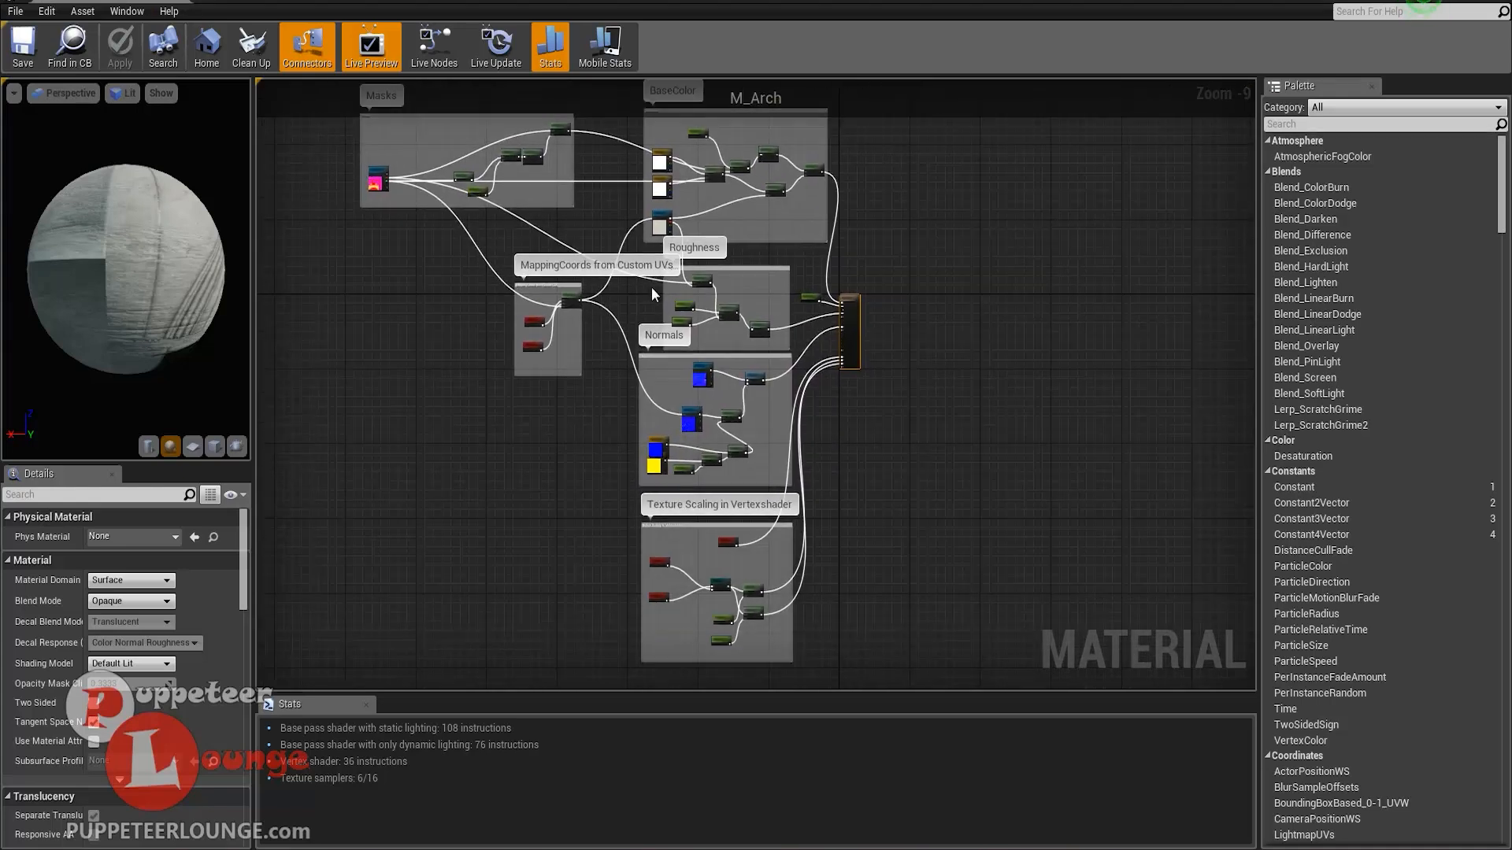
right_drag(580, 513, 664, 475)
scroll(670, 482, up, 6)
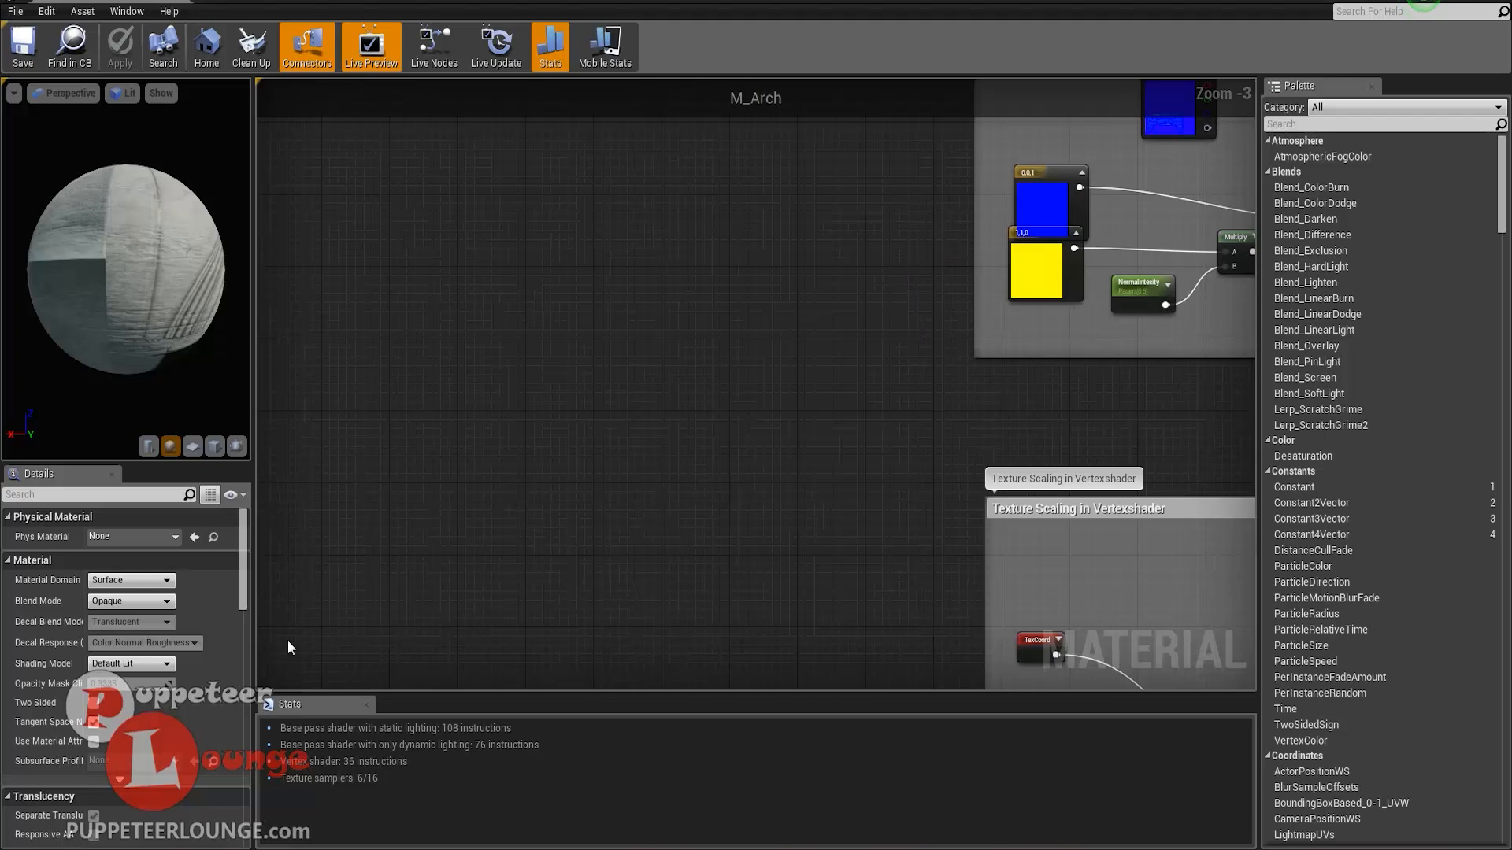
right_drag(974, 418, 654, 535)
scroll(654, 536, up, 3)
right_drag(956, 362, 653, 424)
right_drag(574, 504, 748, 375)
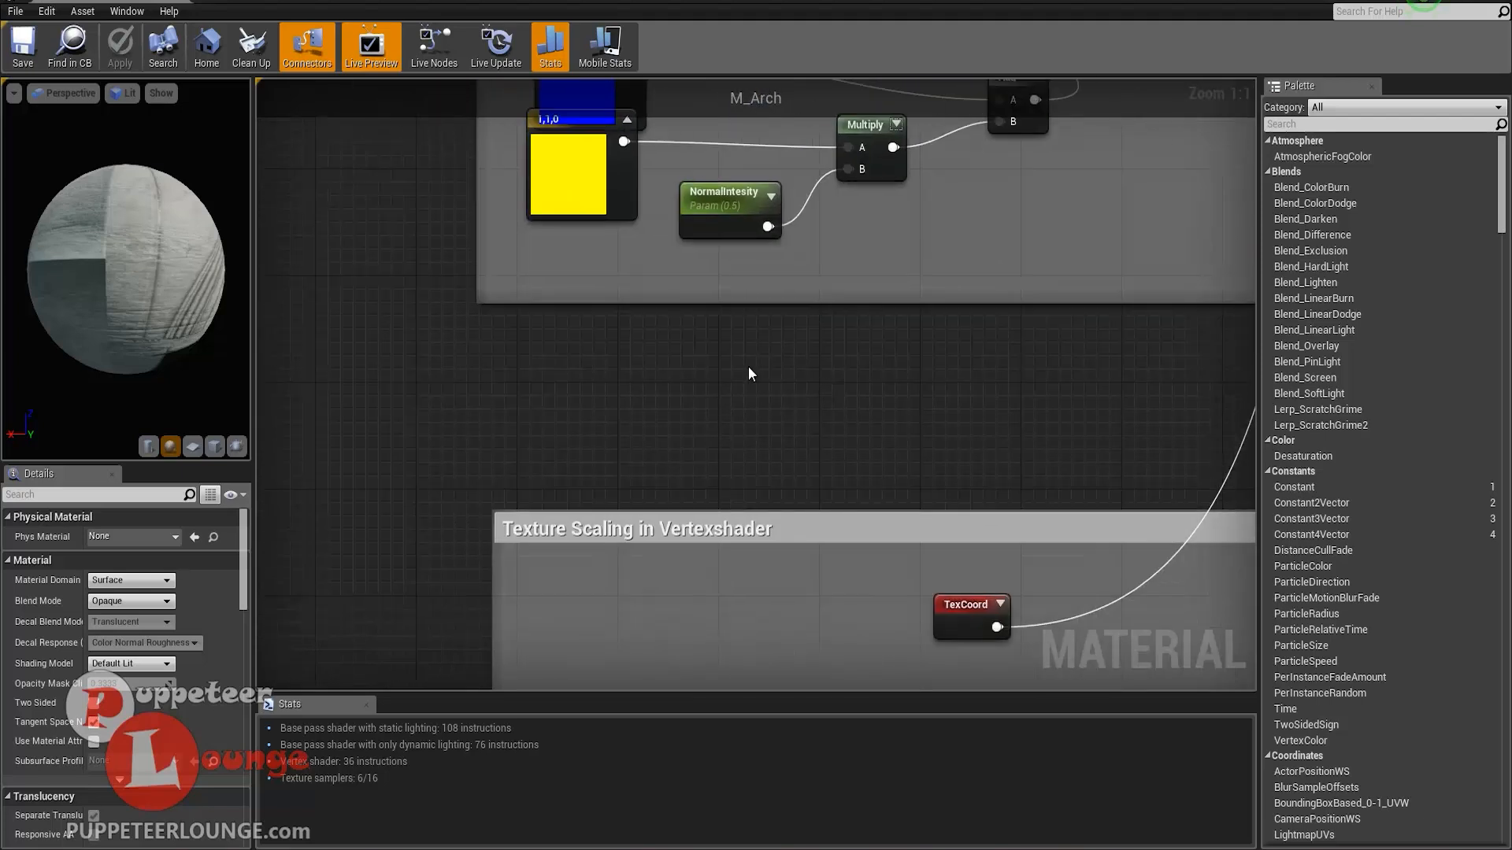
- Browse the available node categories from an empty graph area without adding a node, and view the M_Arch graph as a whole
right_click(749, 368)
scroll(788, 468, down, 5)
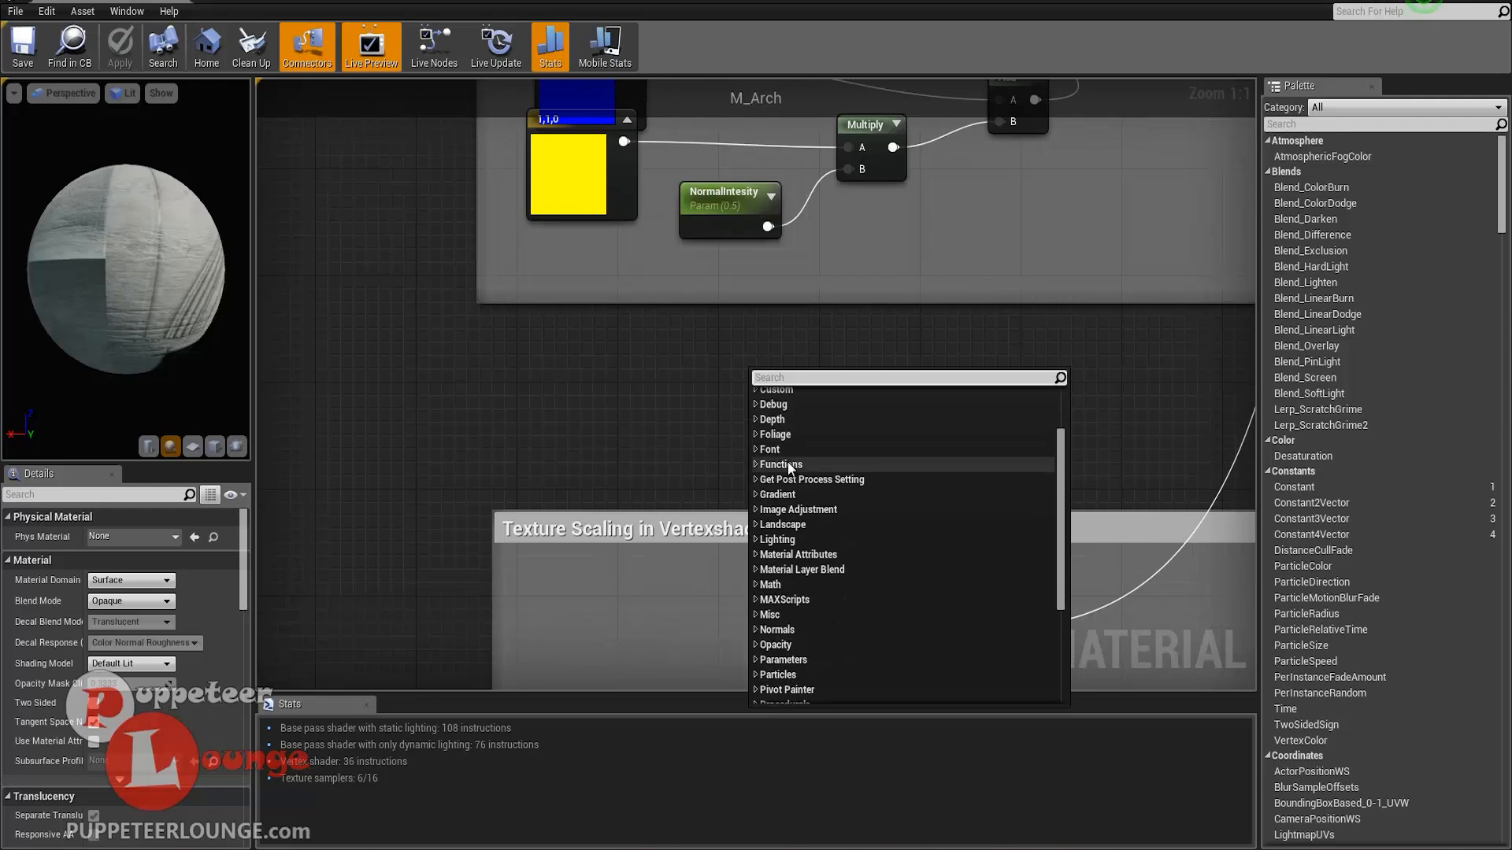
scroll(786, 539, up, 5)
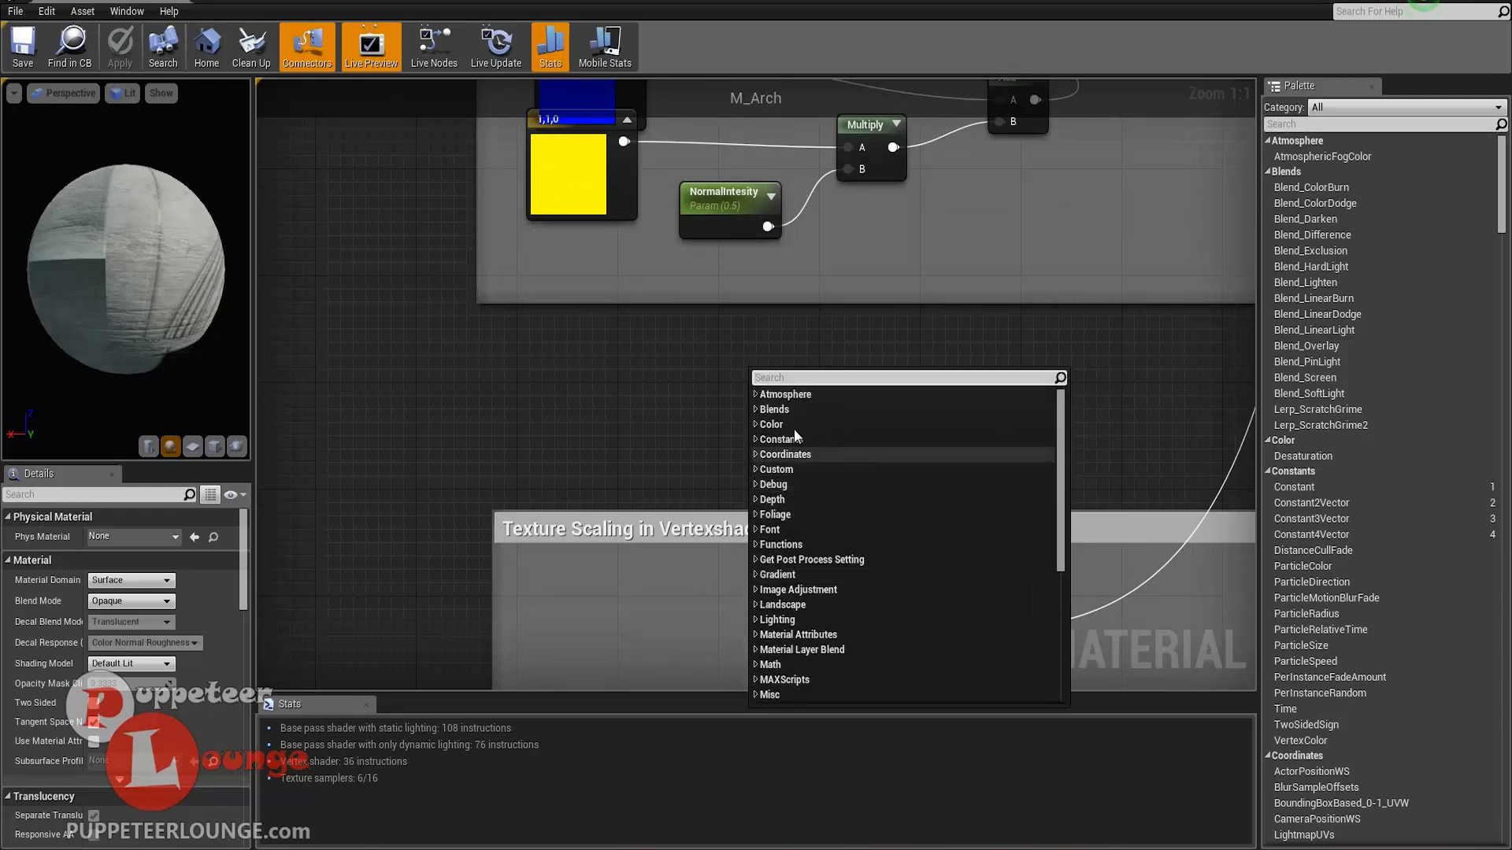
scroll(786, 488, down, 5)
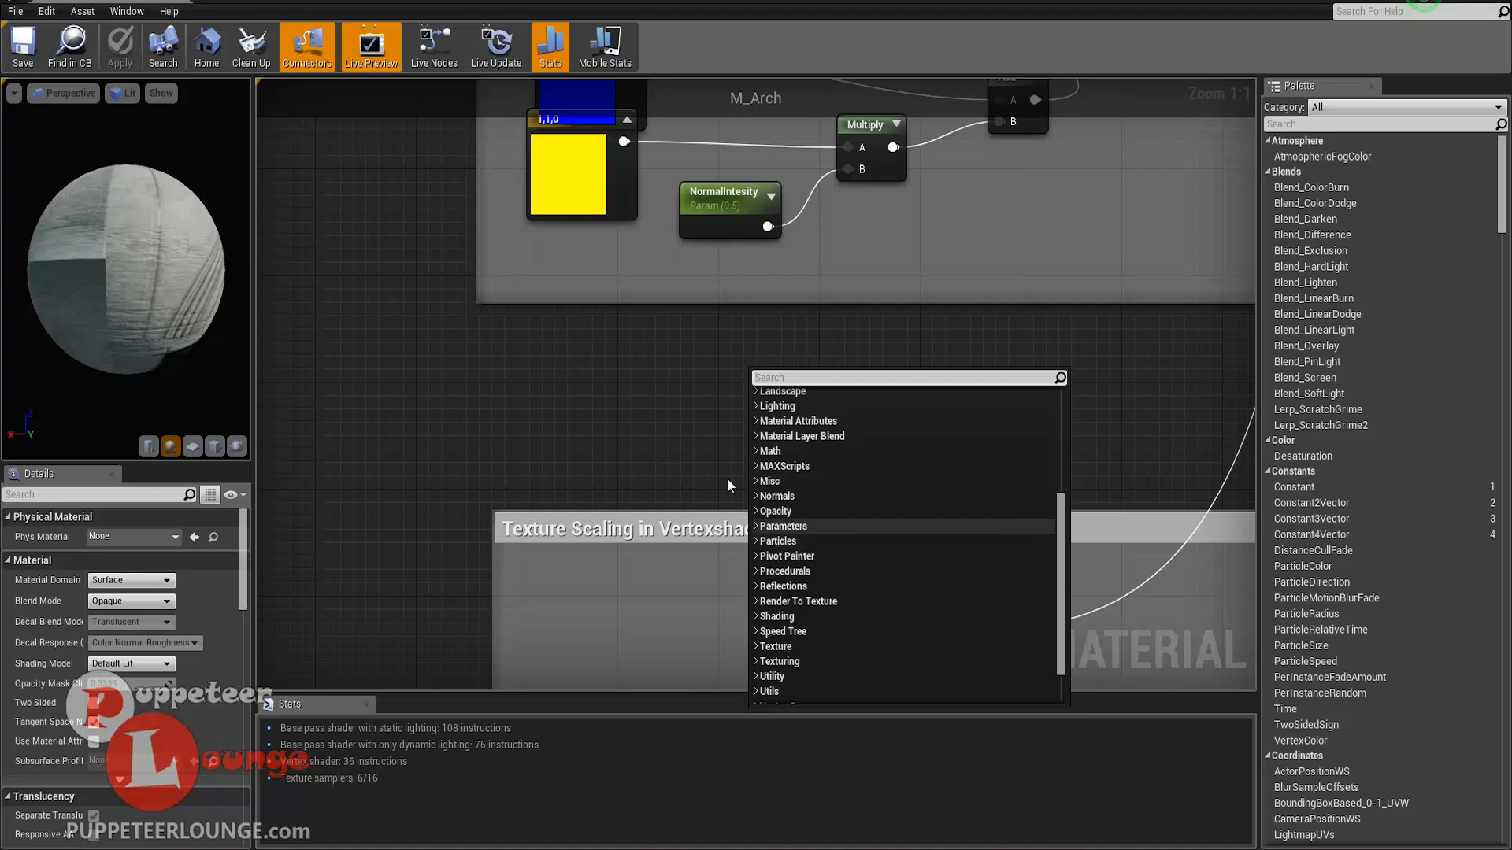
click(623, 386)
scroll(696, 423, down, 1)
scroll(701, 438, down, 9)
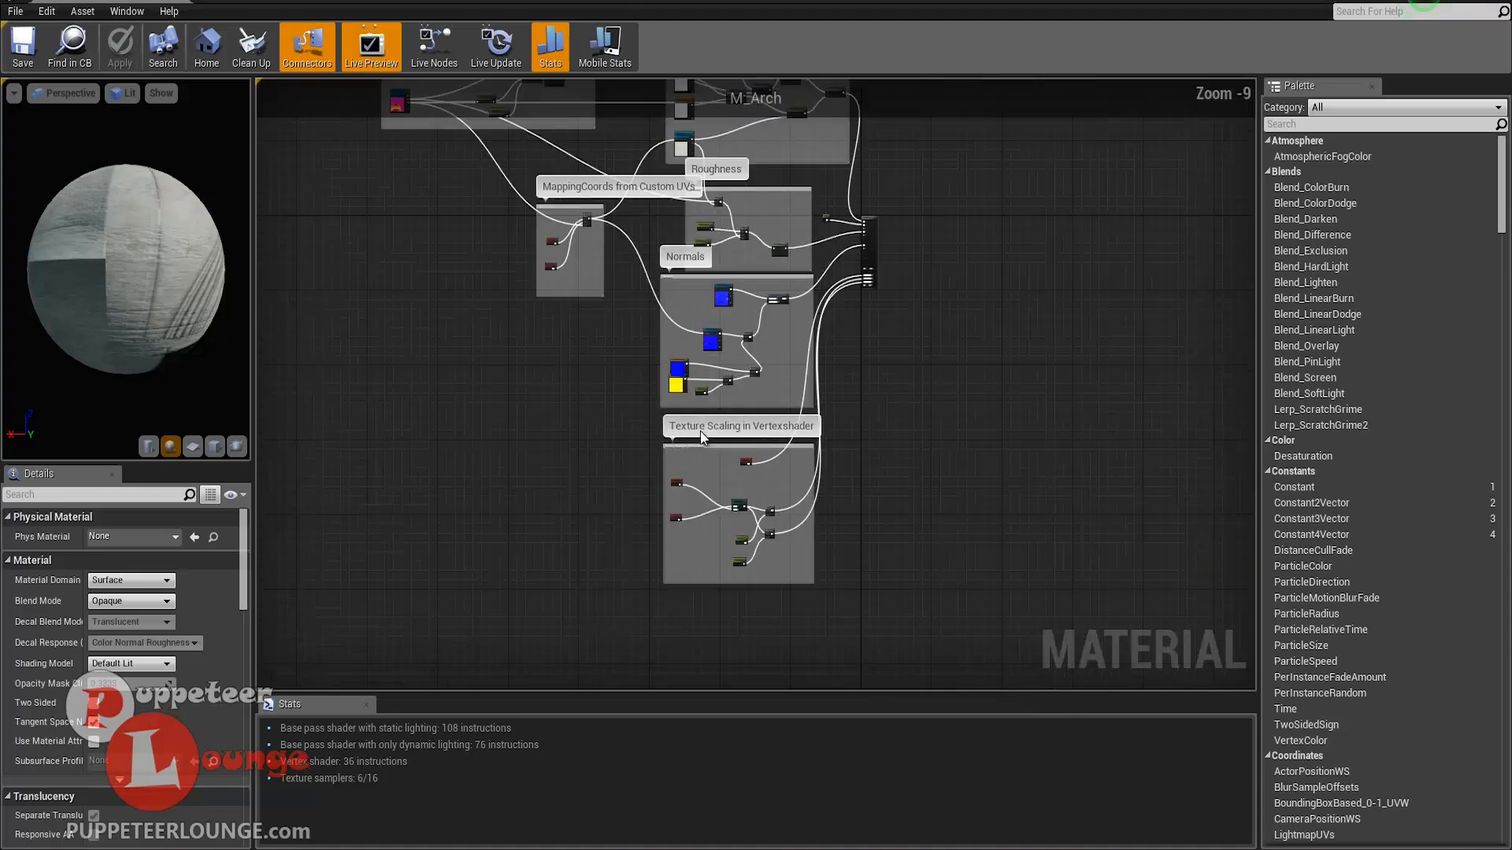
scroll(784, 435, up, 2)
right_drag(844, 426, 960, 512)
right_drag(663, 425, 663, 457)
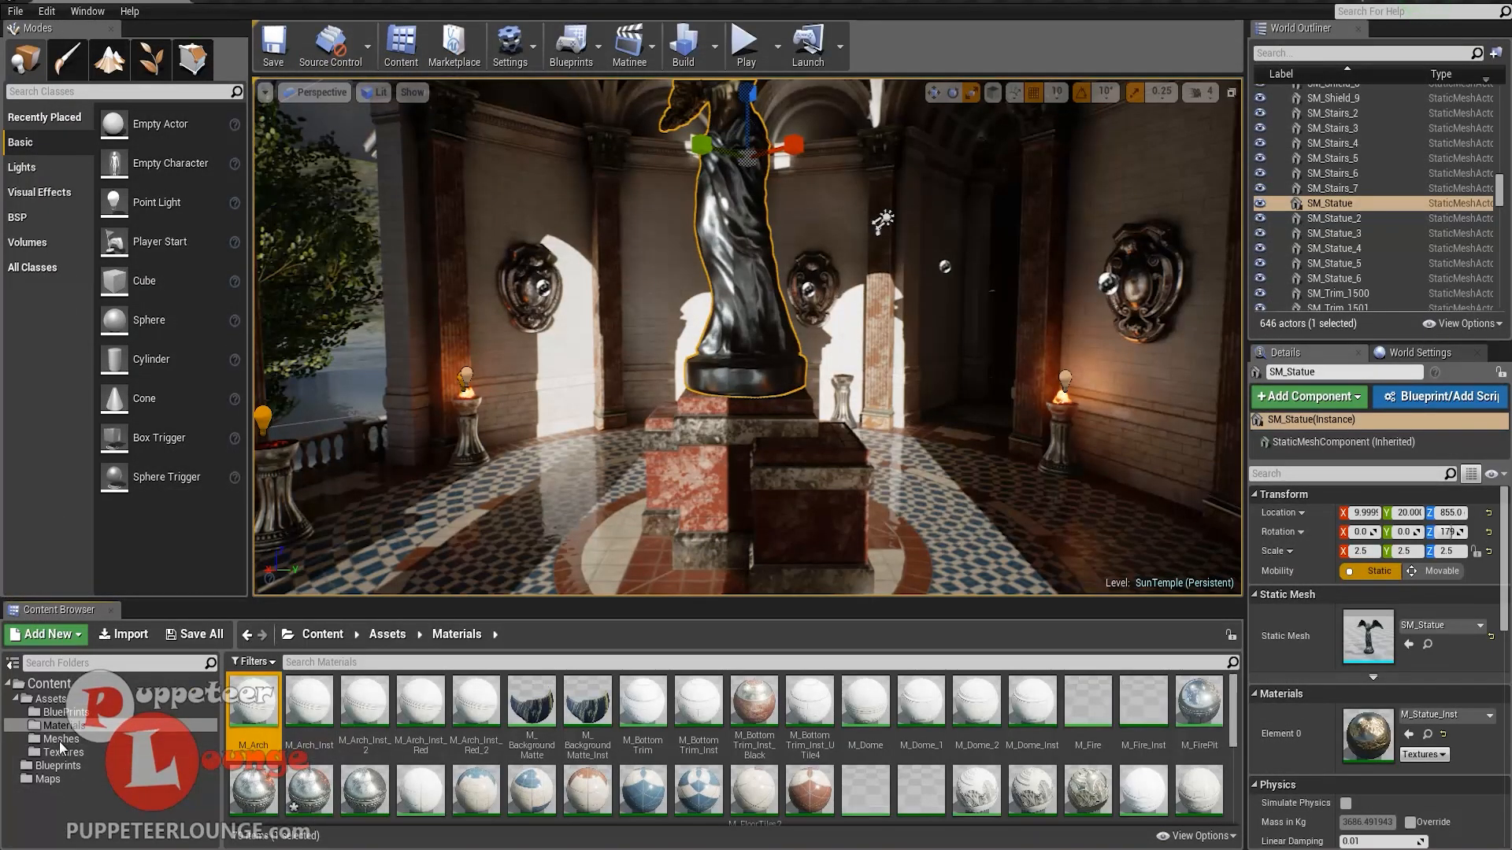
- Browse the contents of the Meshes and Textures folders in the Content Browser
click(61, 739)
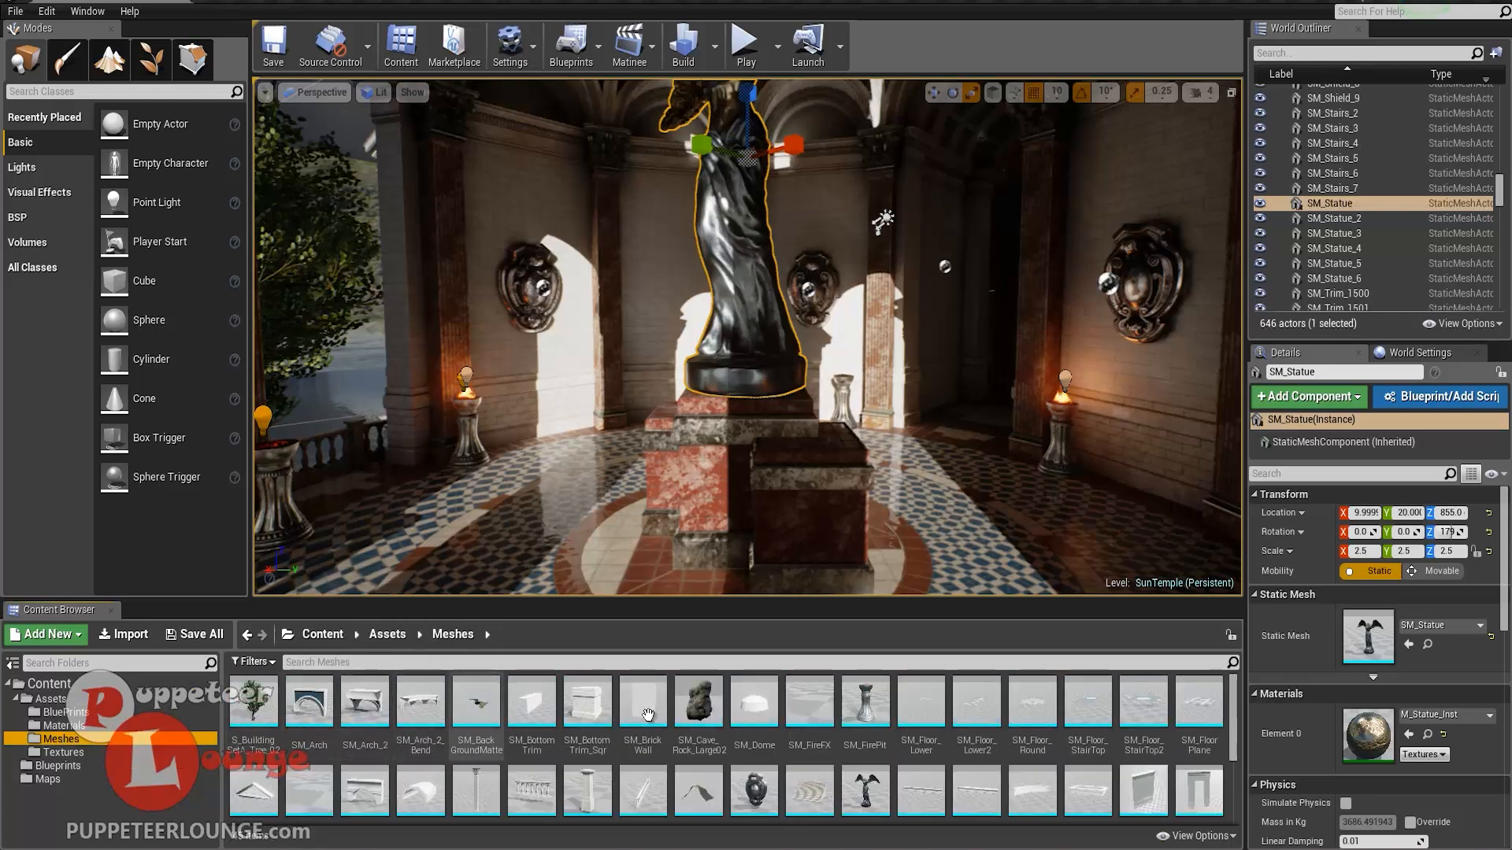
scroll(617, 777, down, 2)
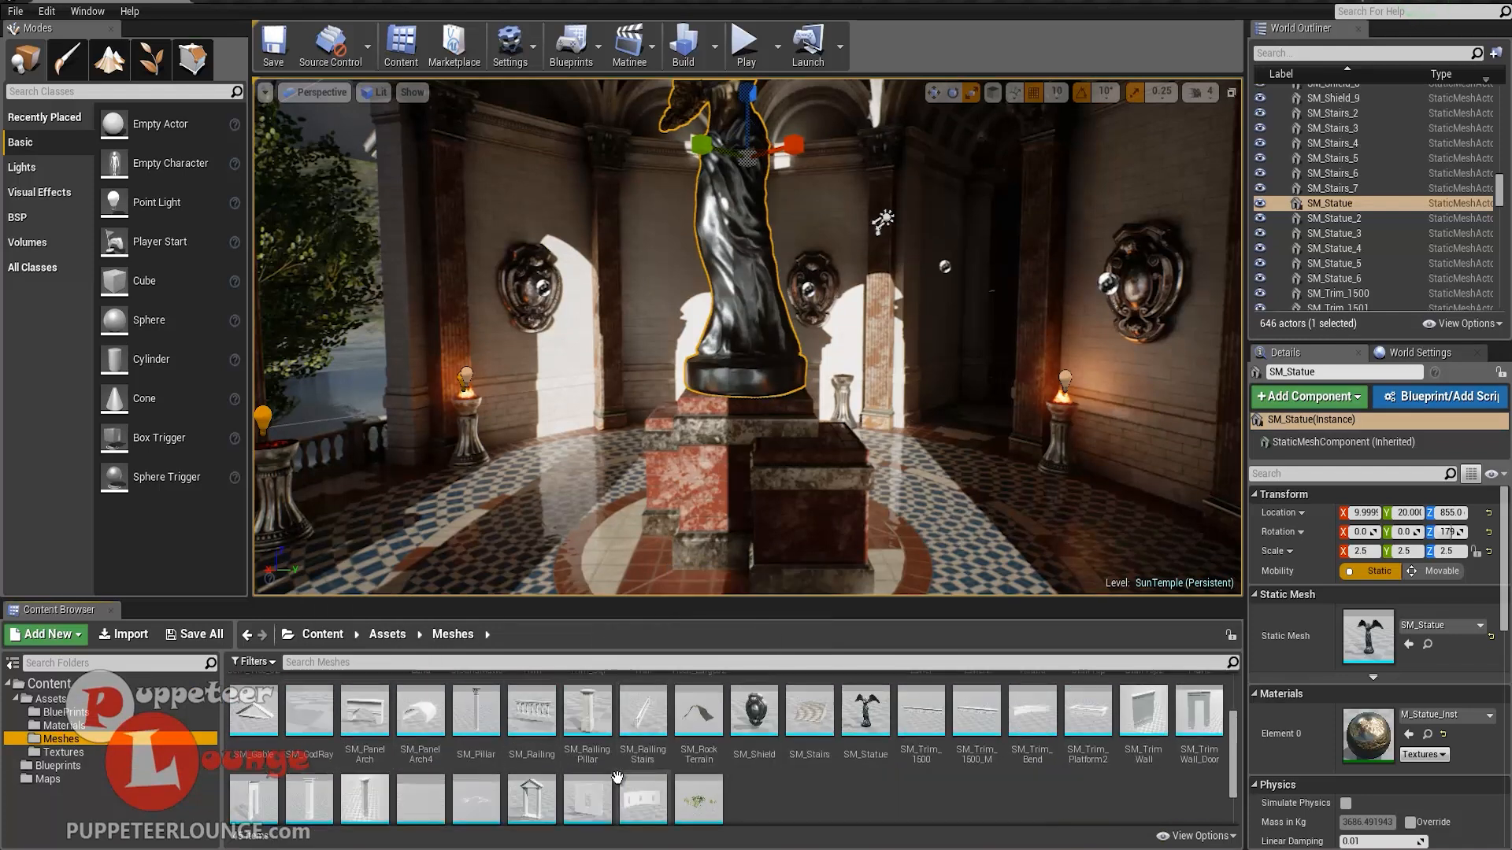
click(61, 754)
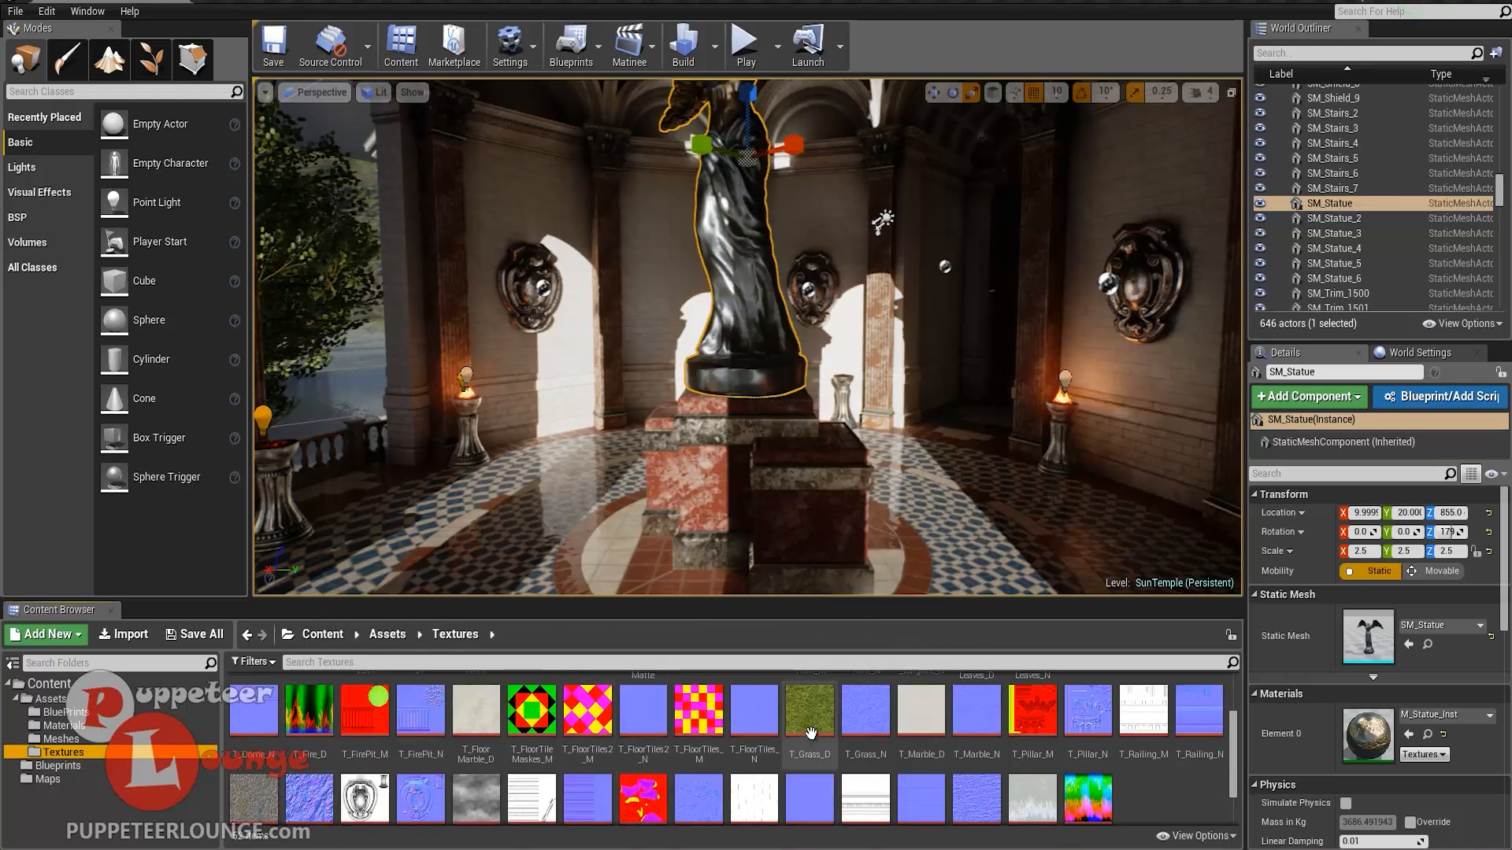
mouse_move(799, 731)
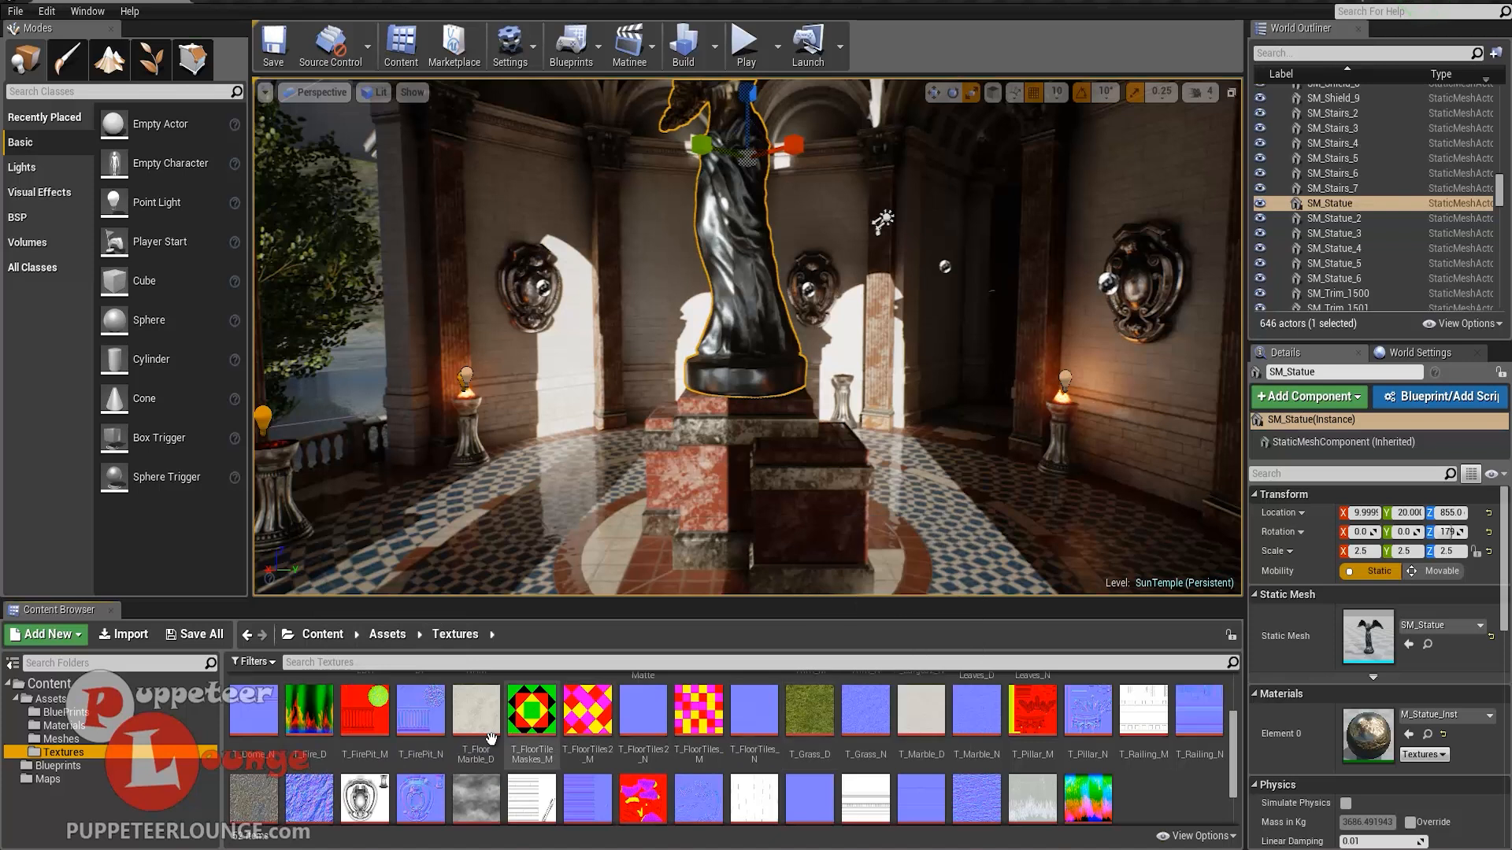
mouse_move(756, 712)
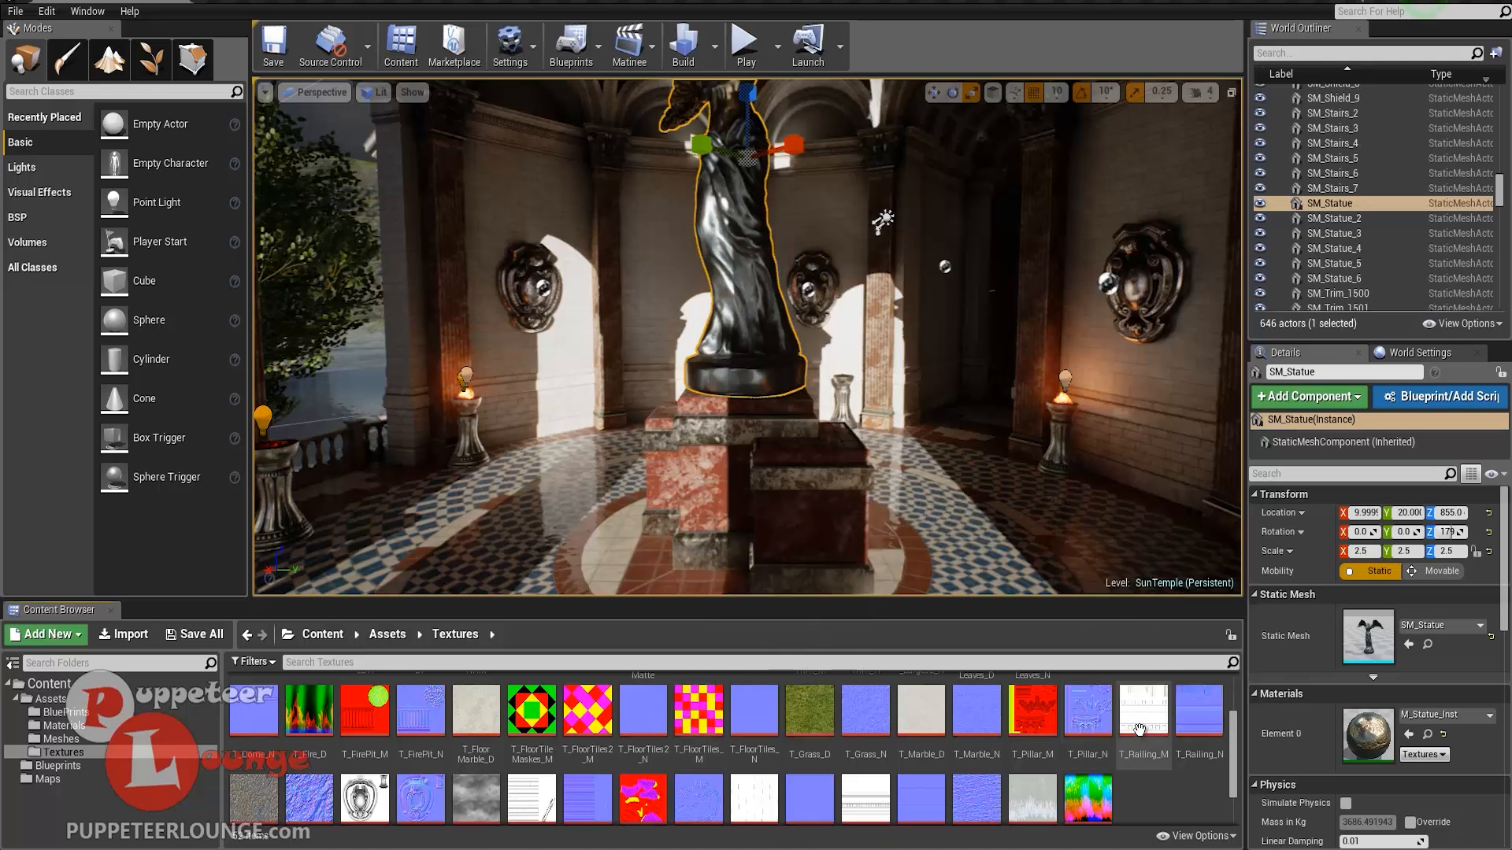
drag(701, 584, 715, 593)
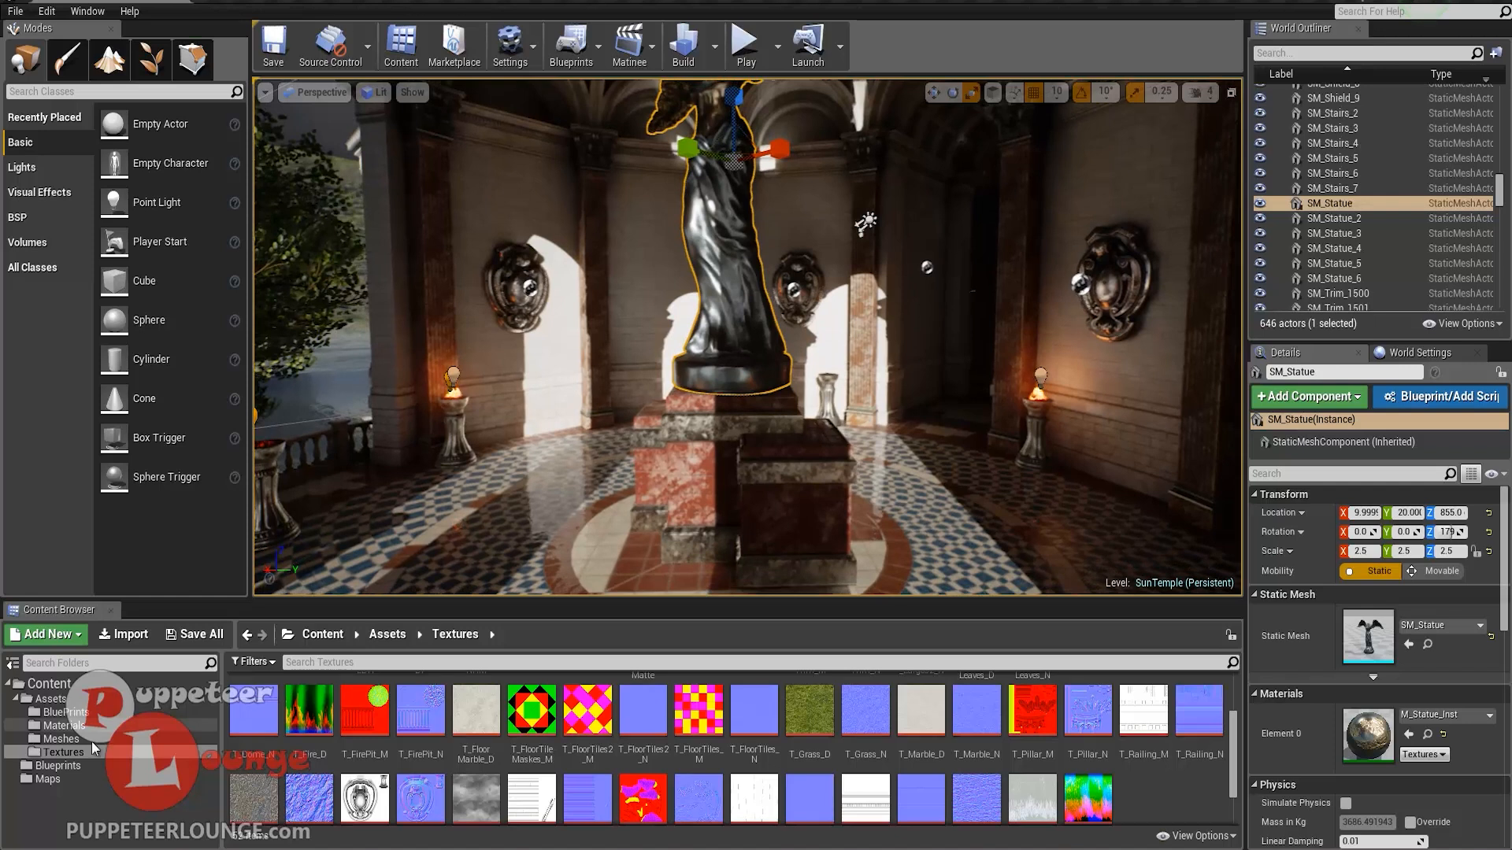
- Open the MyGame blueprint from the top-level Blueprints folder in the full Blueprint Editor
click(57, 765)
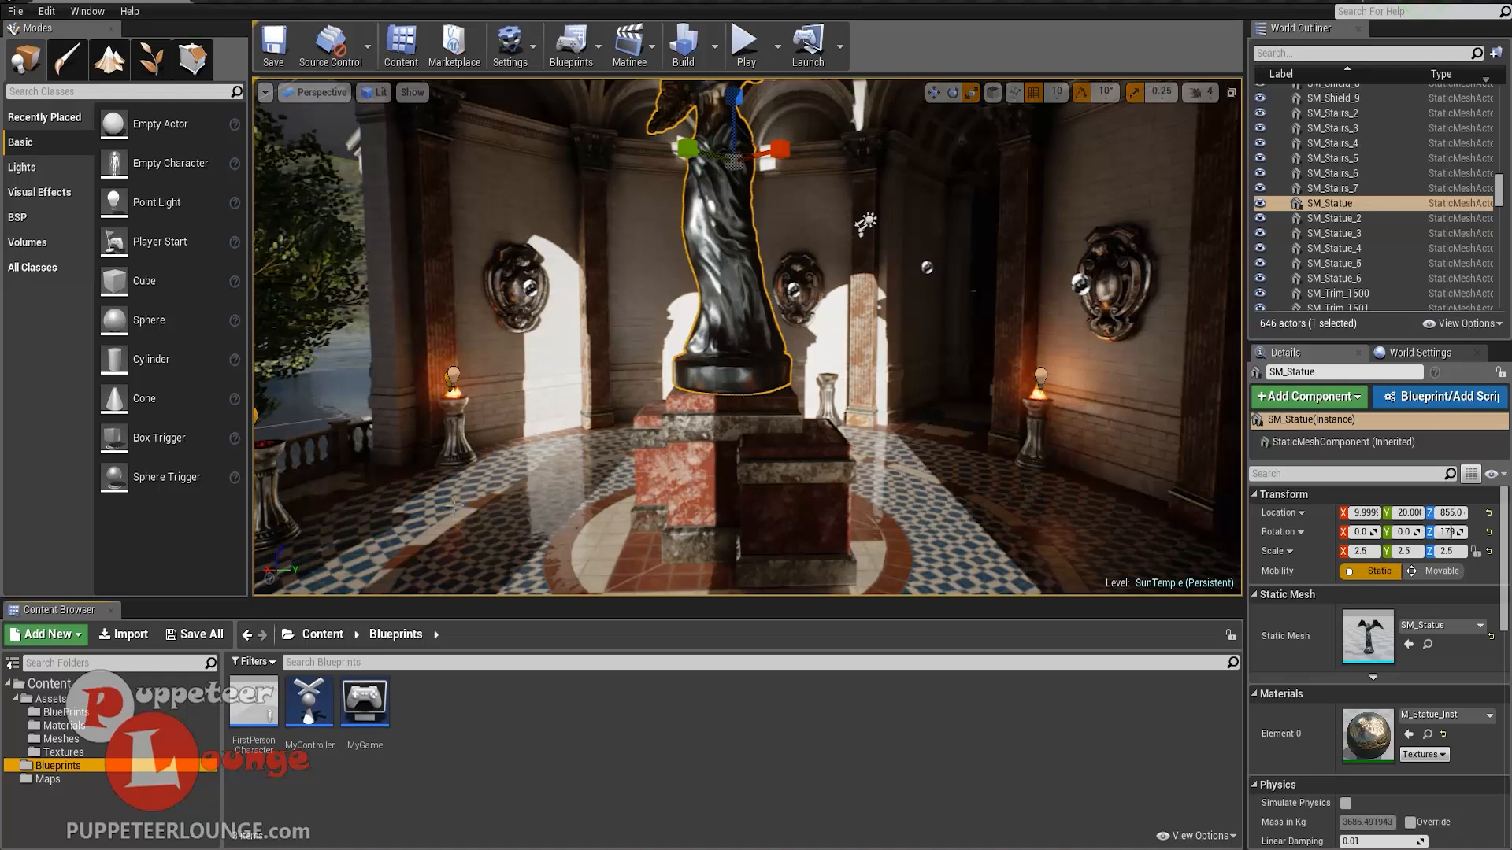
double_click(364, 701)
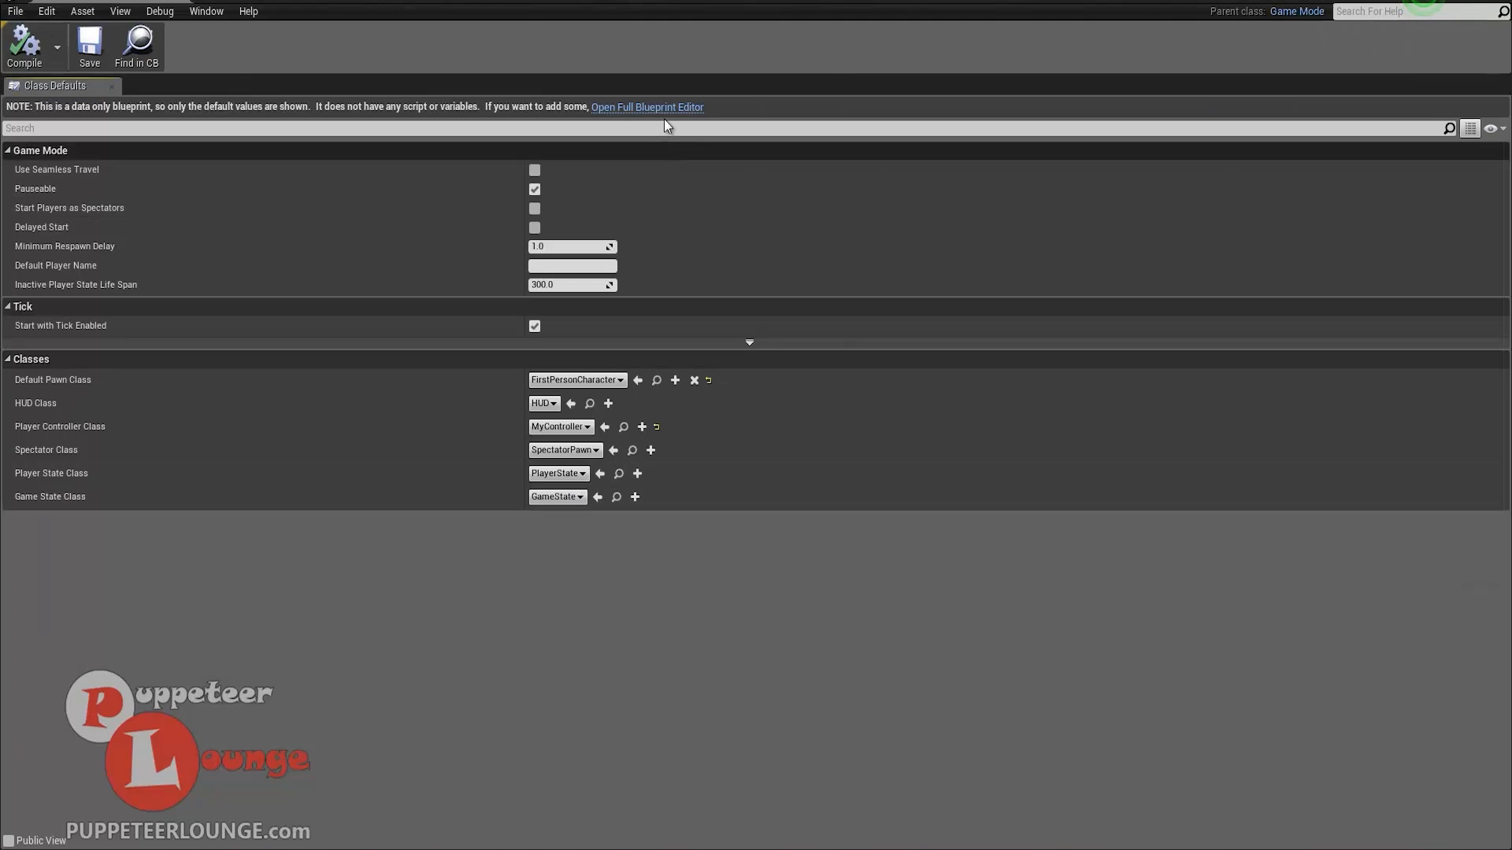
click(663, 108)
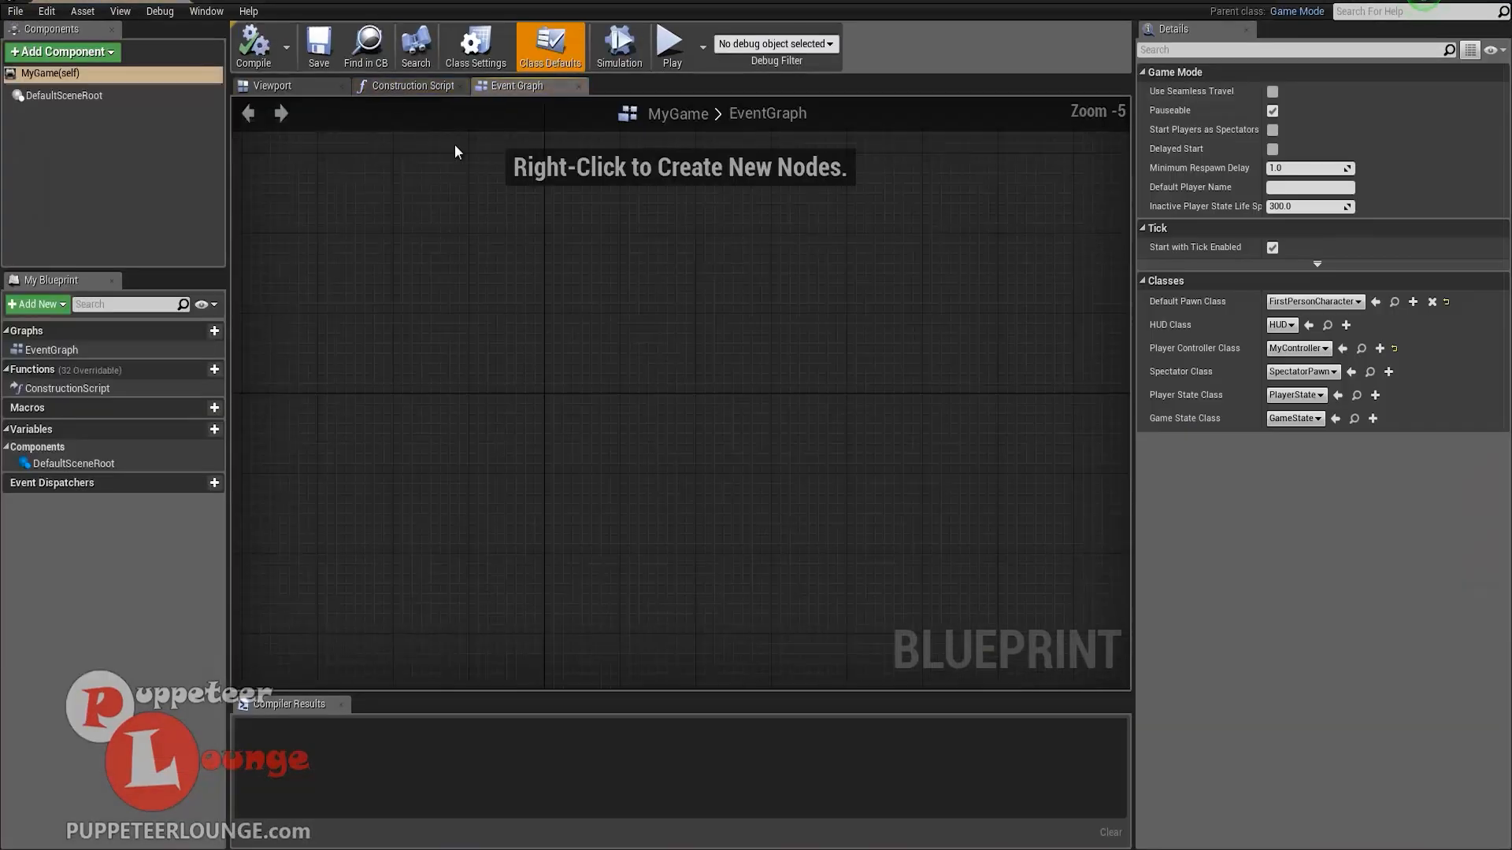
- View the Construction Script of the MyGame blueprint and return to its empty Event Graph
click(408, 84)
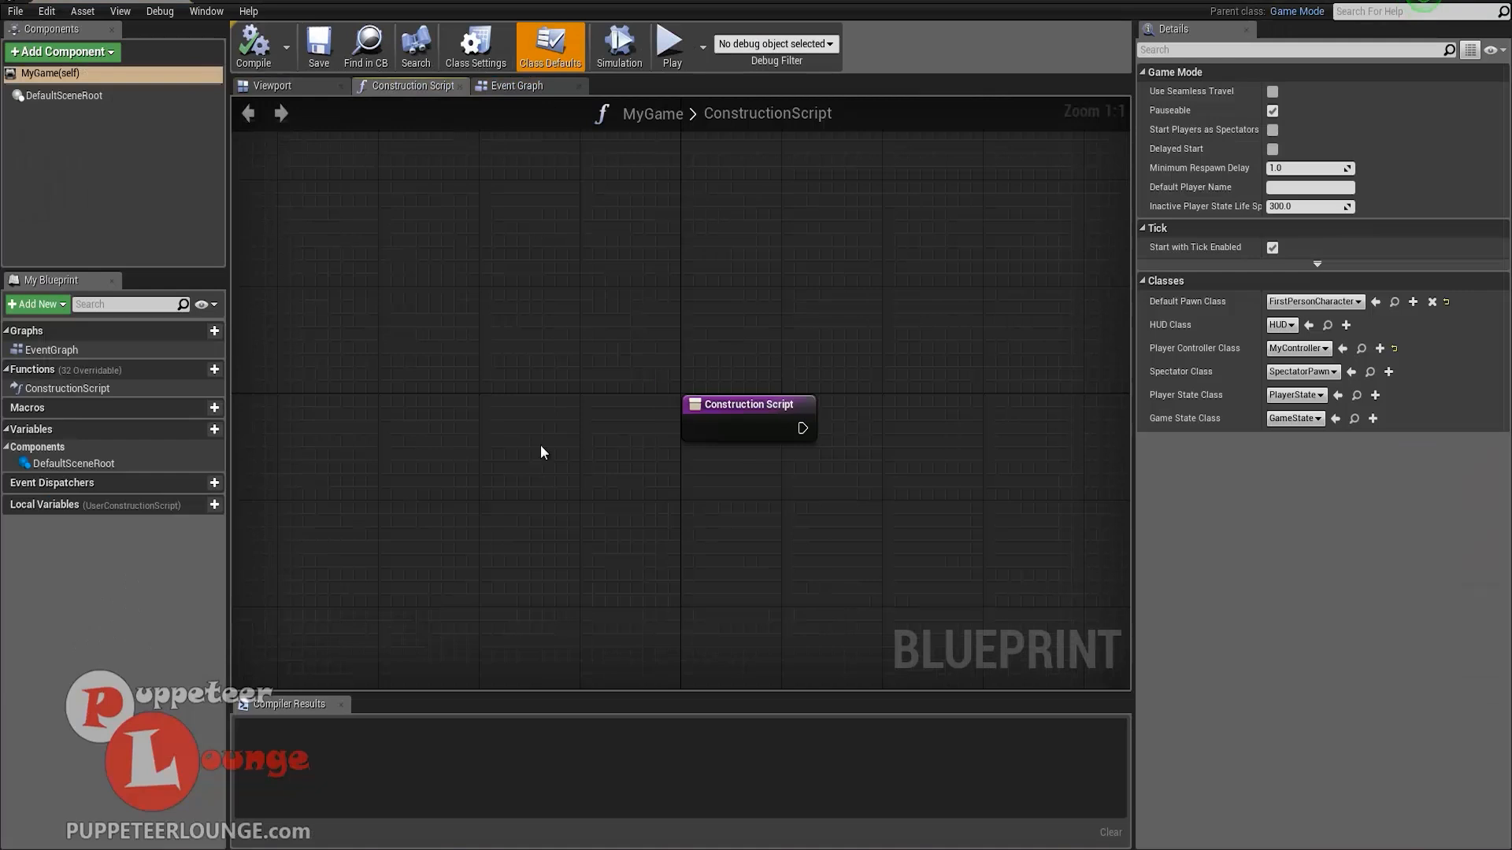
click(518, 86)
right_drag(476, 354, 474, 438)
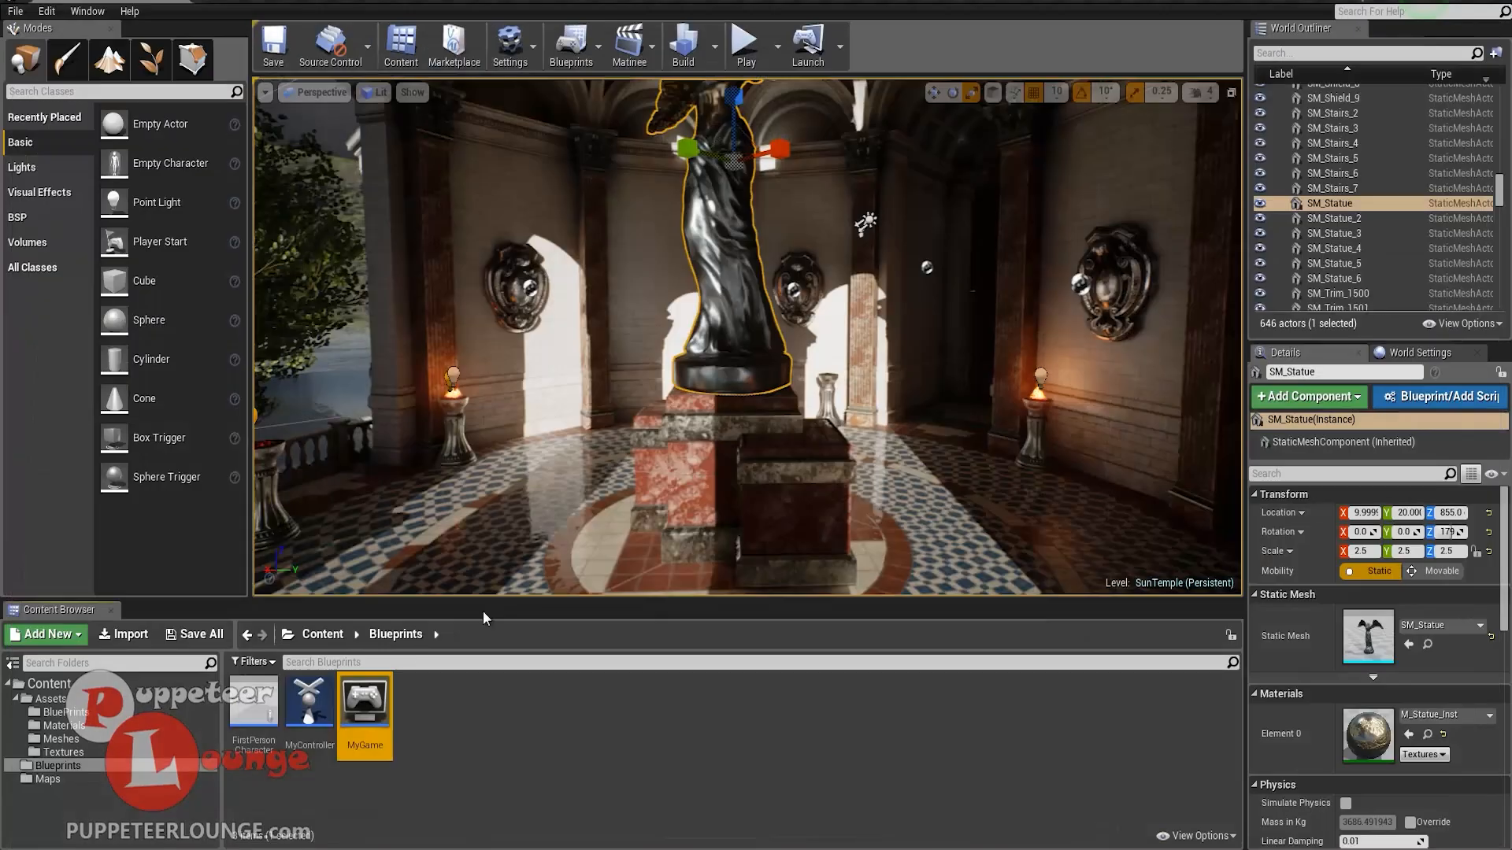
- Open the MyController blueprint from the Blueprints folder and look over its Event Graph
double_click(310, 704)
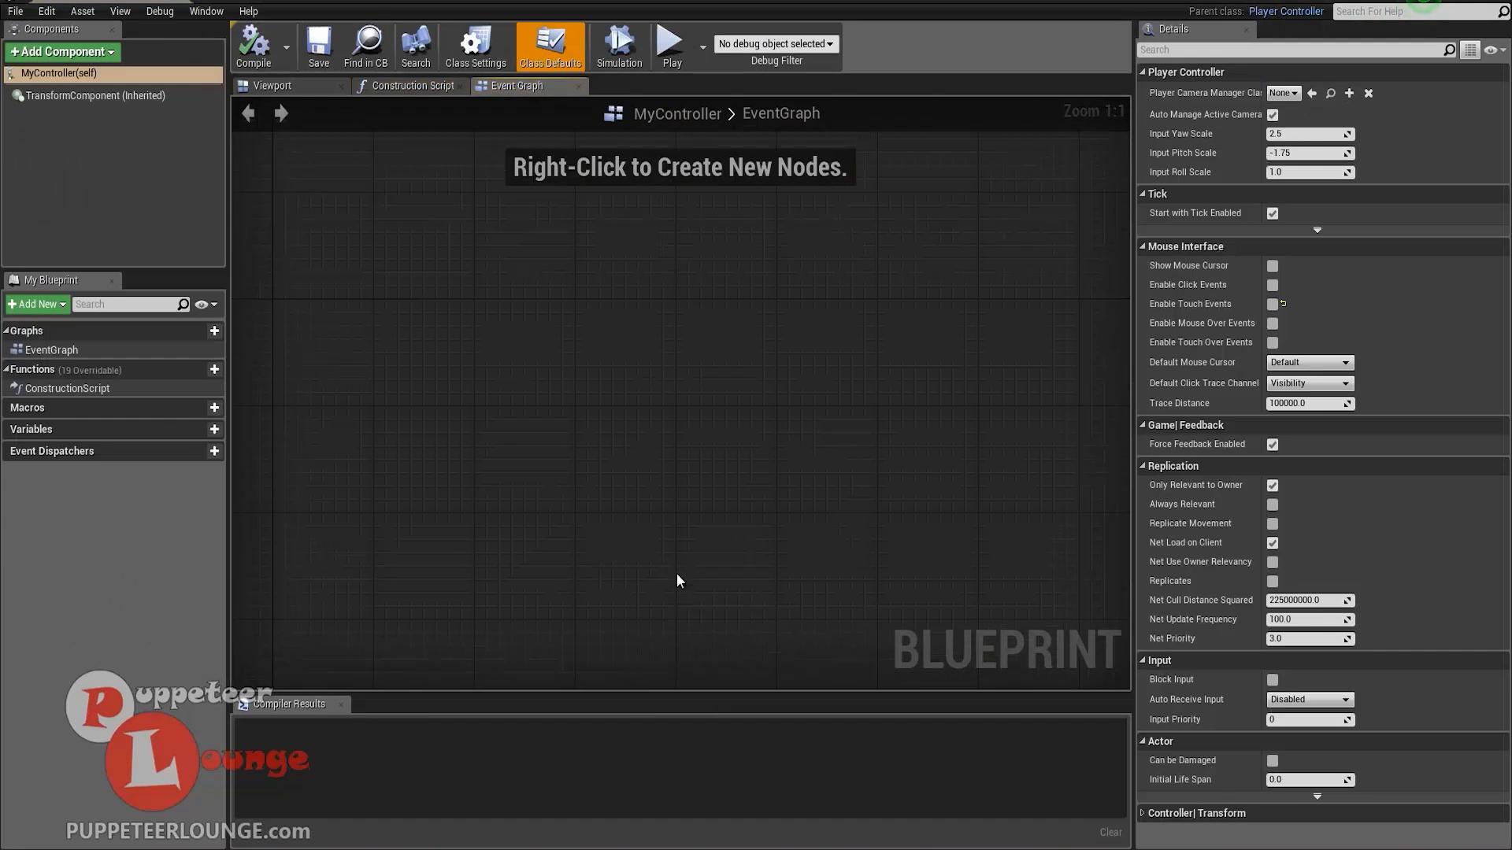
scroll(575, 378, down, 12)
click(351, 87)
click(513, 87)
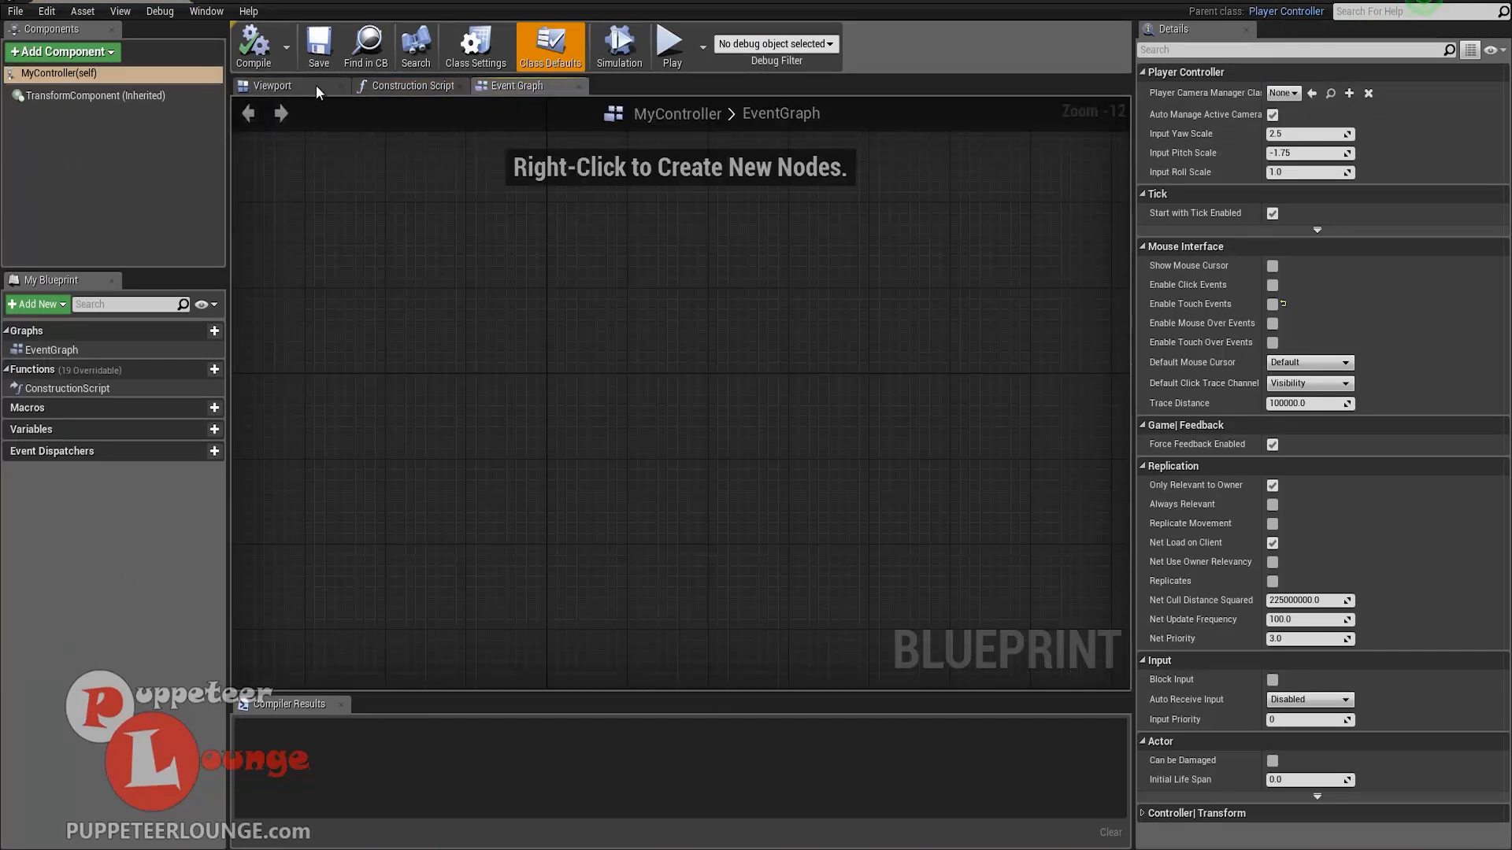
right_drag(786, 434, 753, 560)
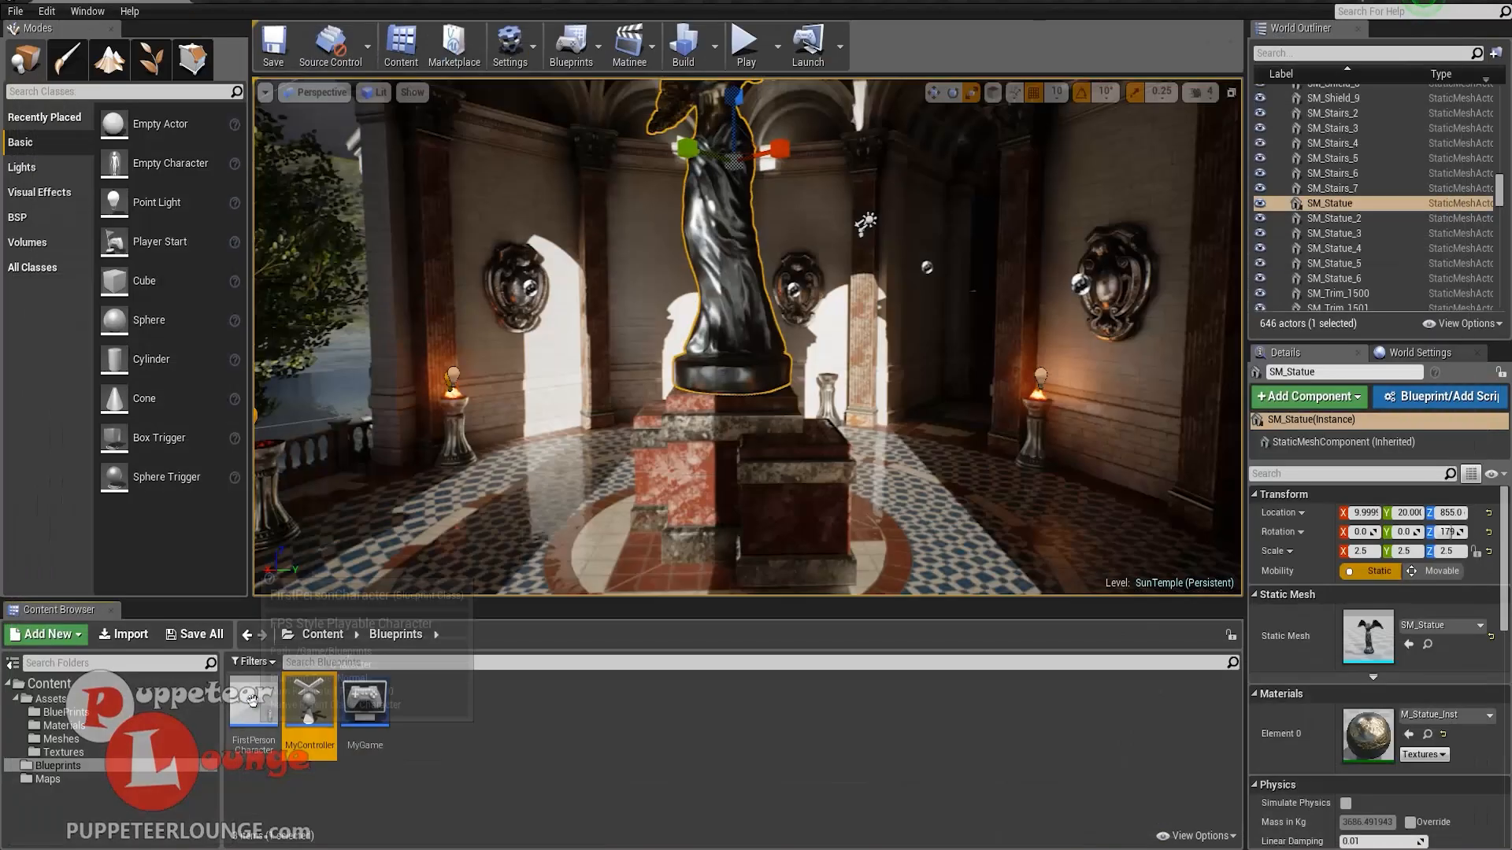
- Open the FirstPersonCharacter blueprint and examine the MoveForward and MoveRight nodes in the Movement group of its Event Graph
double_click(252, 698)
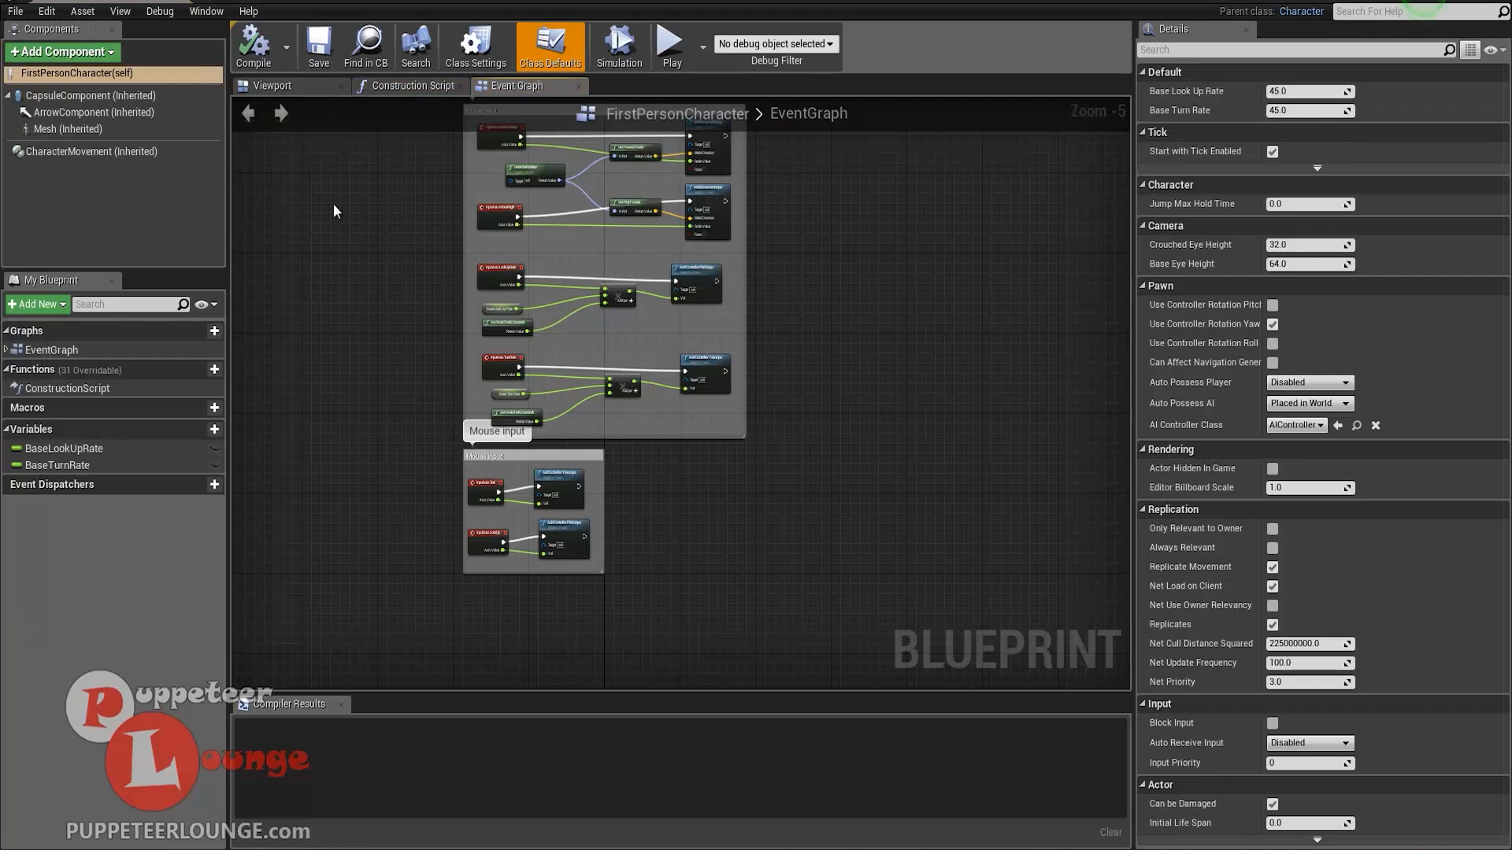
right_drag(373, 307, 447, 430)
scroll(447, 430, up, 3)
right_drag(657, 250, 444, 366)
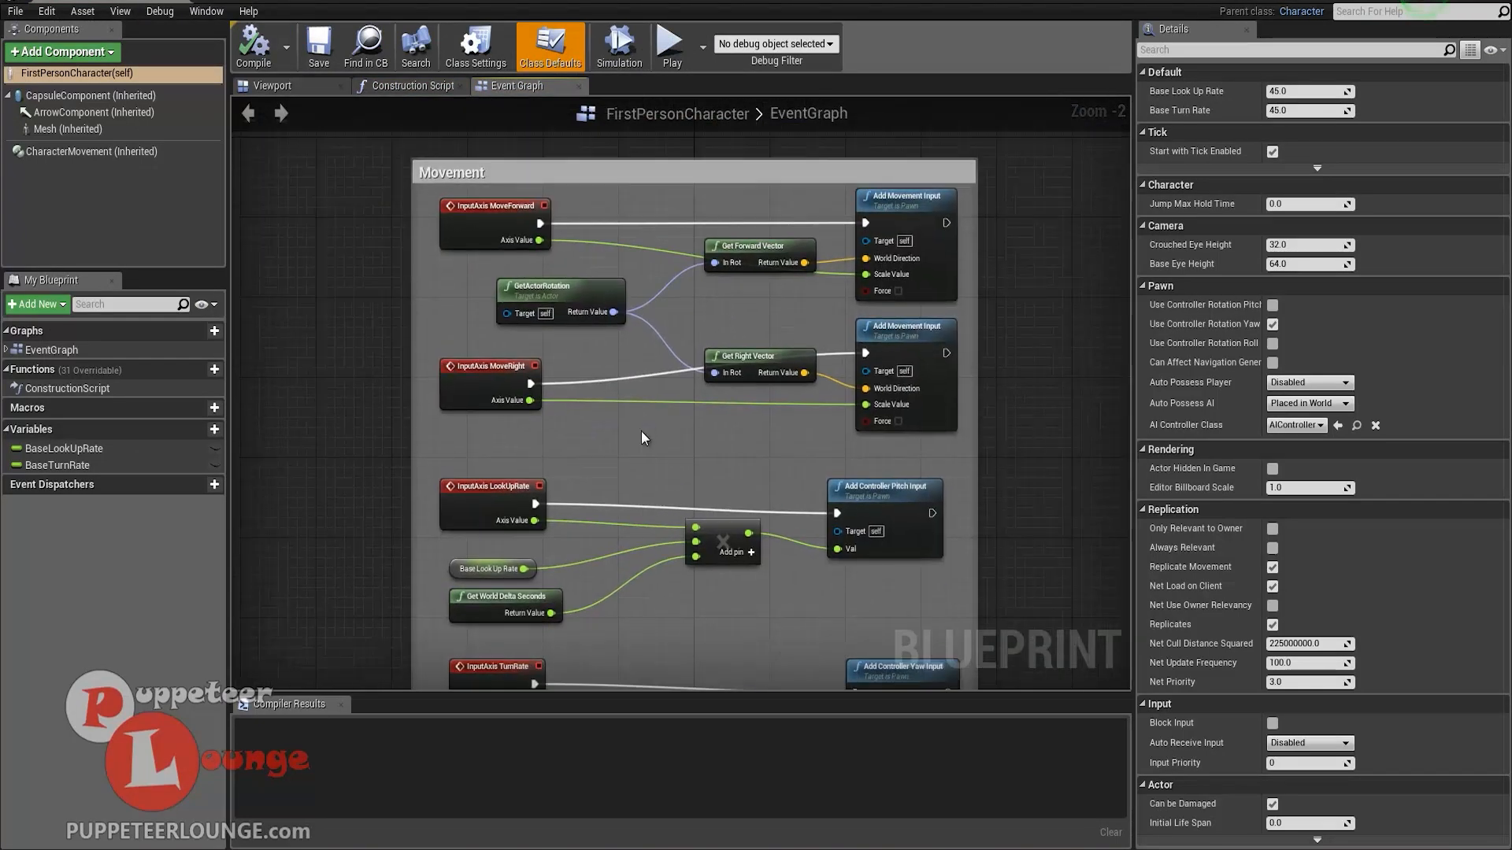
right_drag(640, 433, 564, 463)
scroll(565, 468, up, 3)
scroll(560, 414, down, 1)
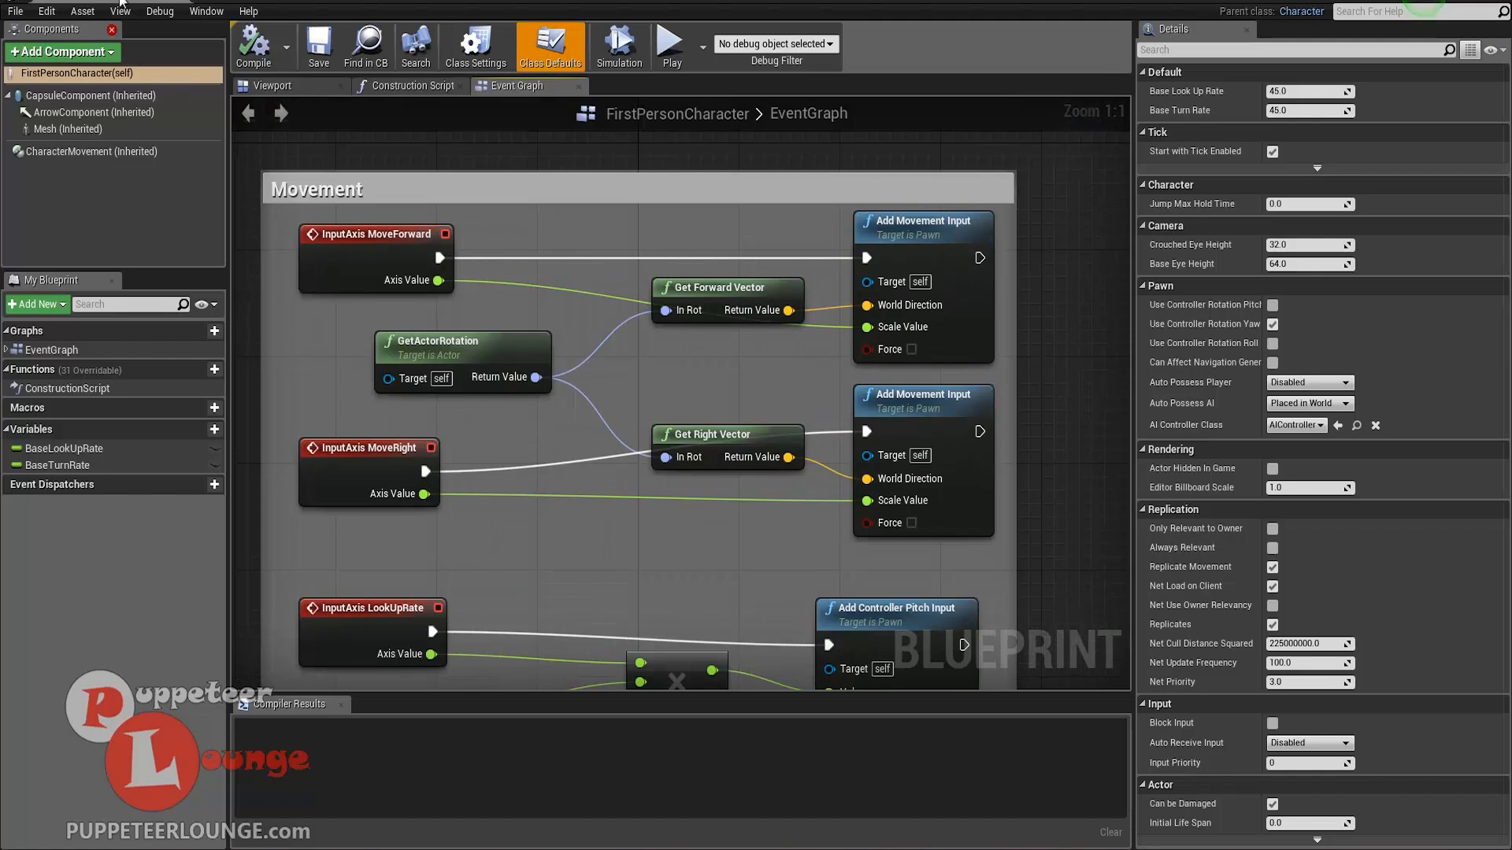
right_drag(589, 266, 604, 285)
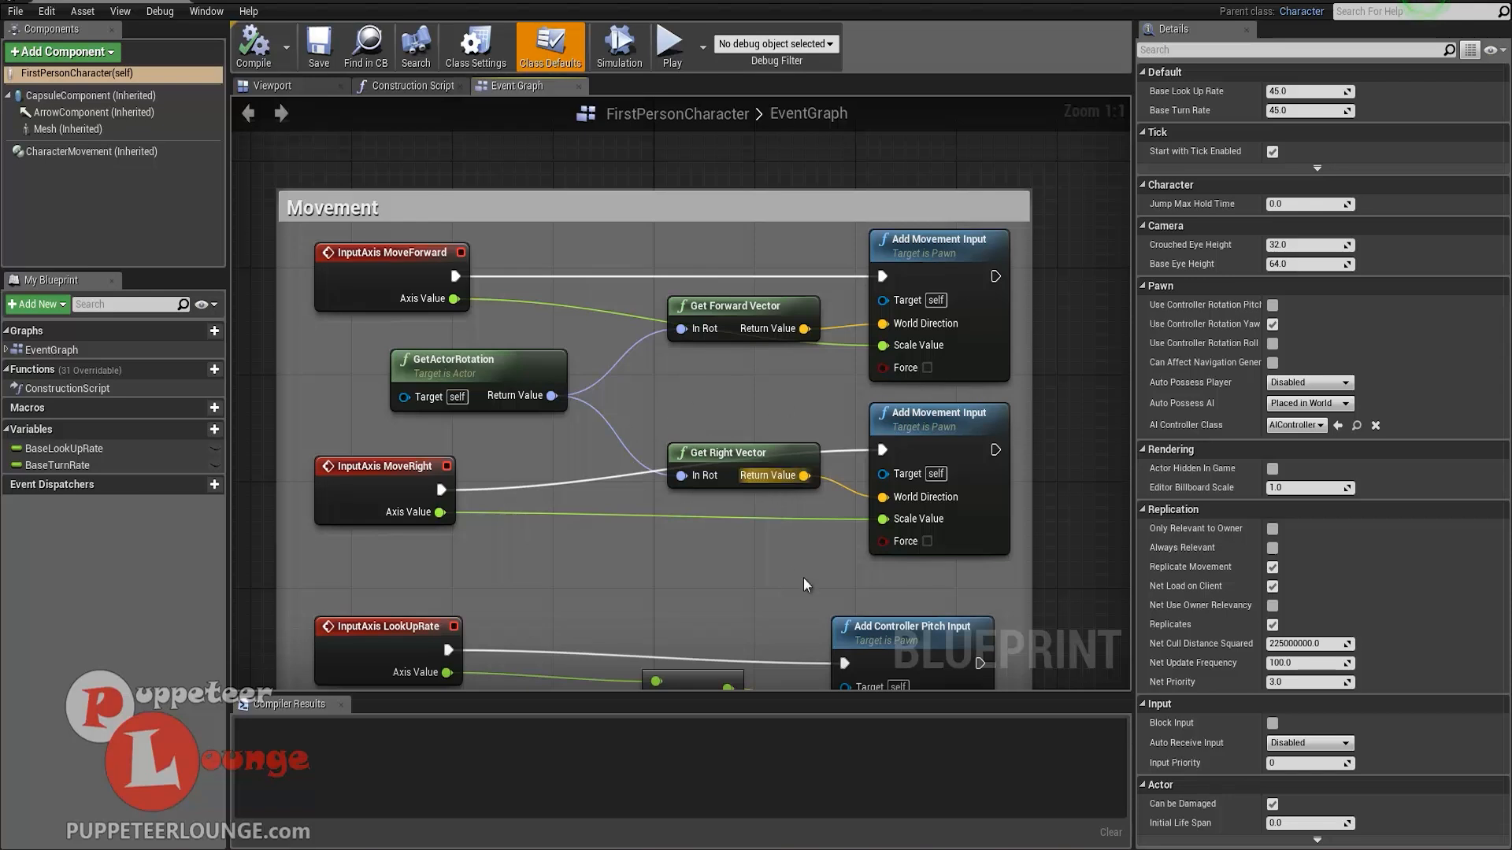
- Examine the LookUpRate and TurnRate node chains and the Mouse input group in the FirstPersonCharacter Event Graph
right_drag(613, 572, 569, 378)
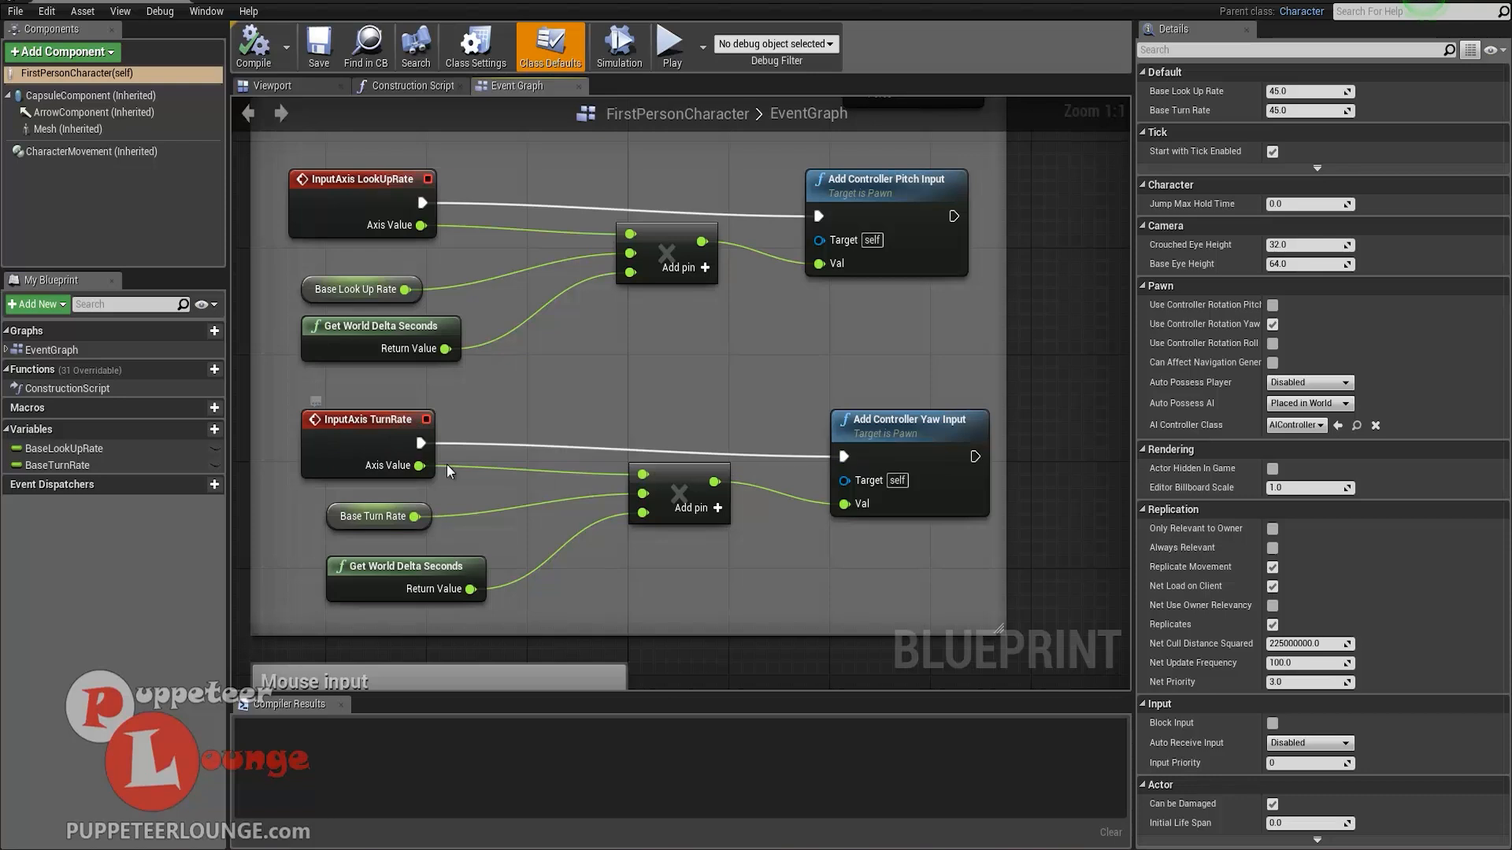
right_drag(436, 516, 512, 257)
right_drag(439, 427, 472, 247)
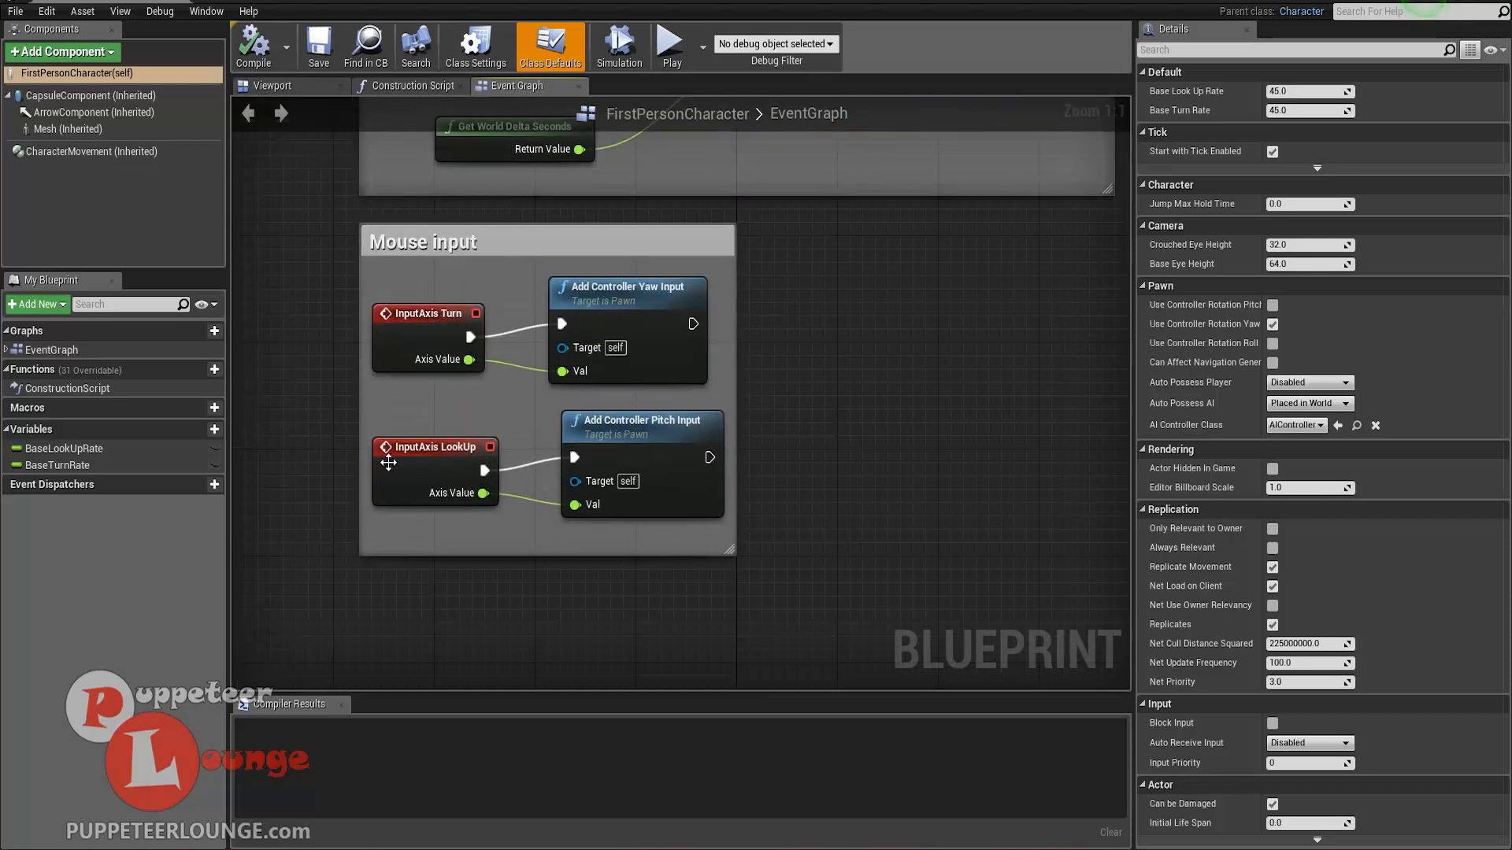
right_drag(853, 334, 711, 442)
scroll(710, 436, down, 4)
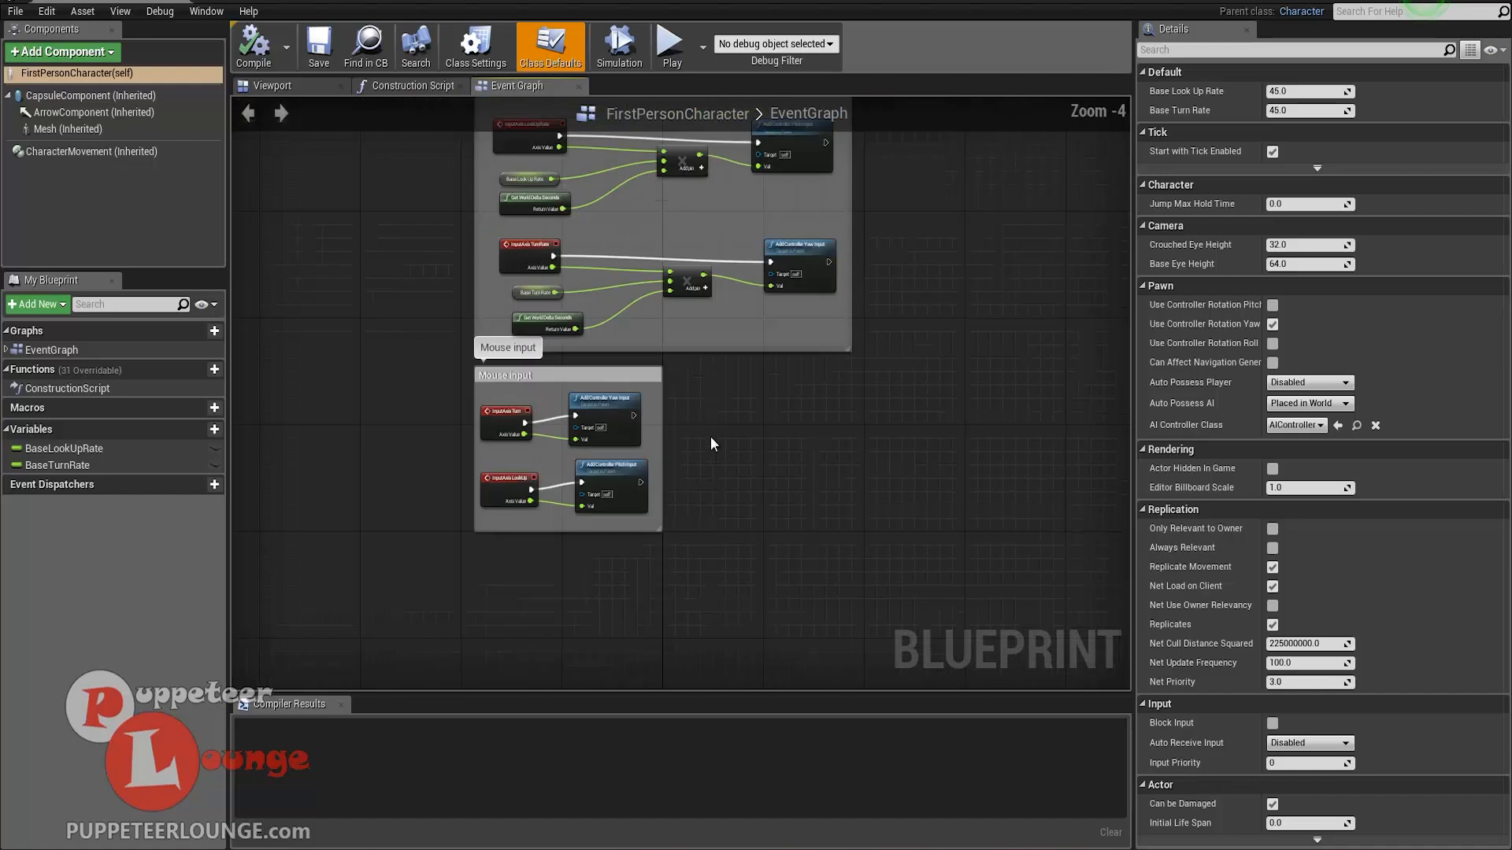
right_drag(664, 394, 601, 447)
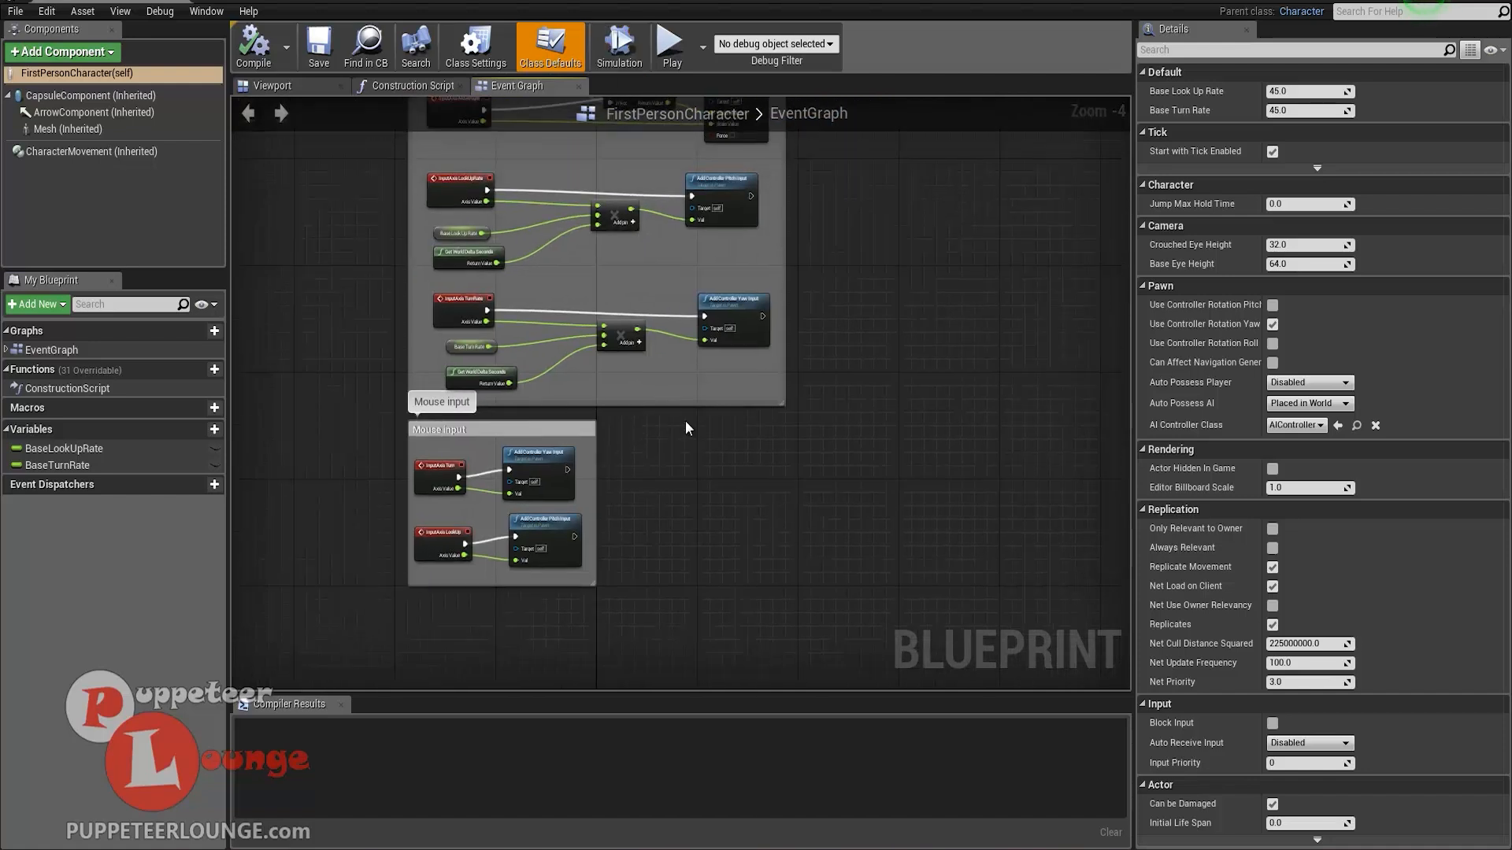
right_drag(681, 380, 692, 483)
mouse_move(867, 454)
right_down()
mouse_move(708, 461)
mouse_move(643, 427)
mouse_move(885, 436)
right_up()
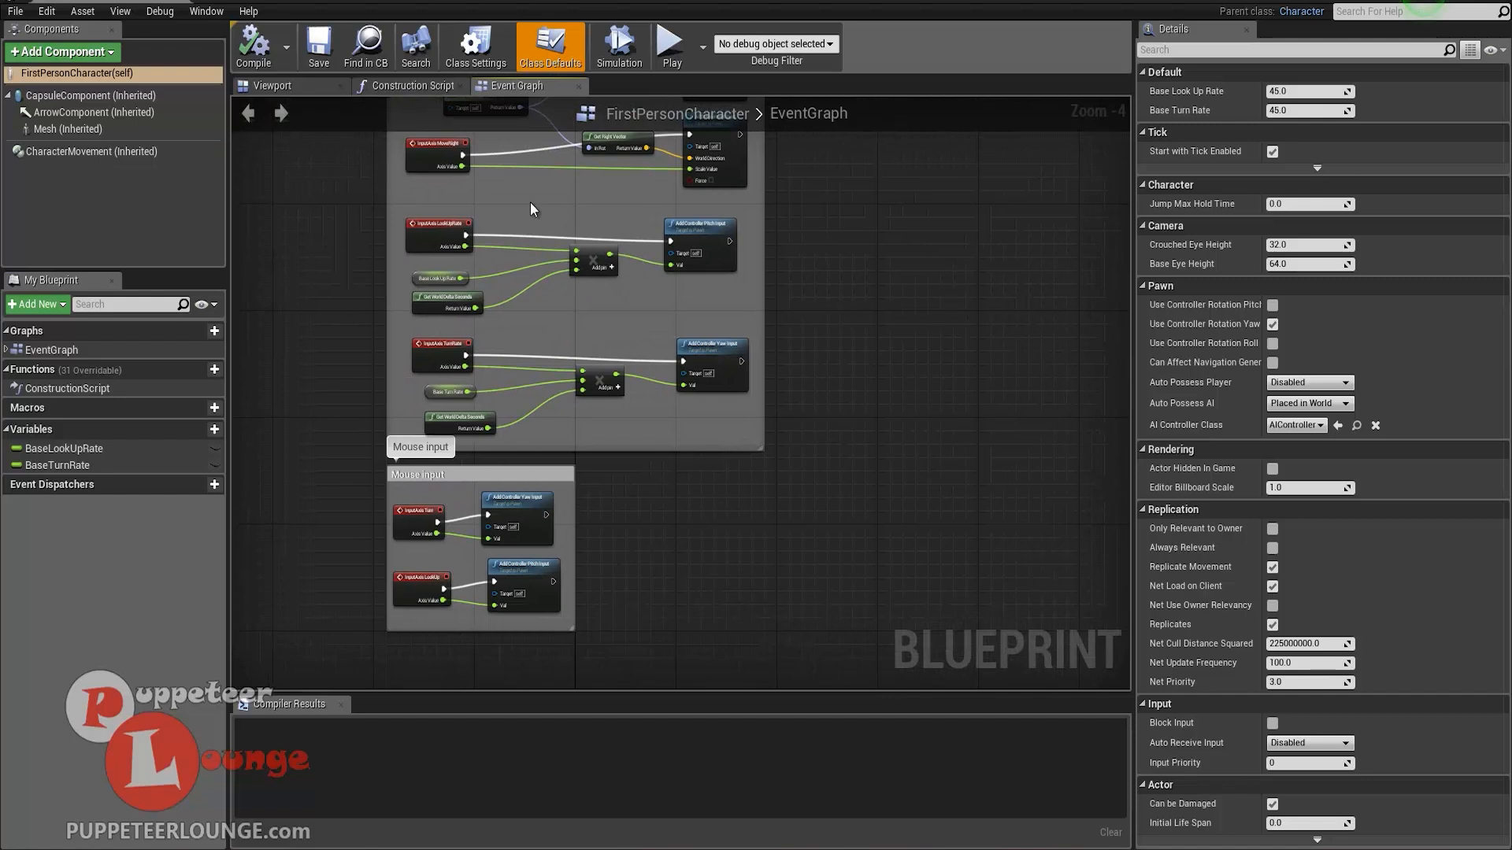
scroll(550, 357, up, 3)
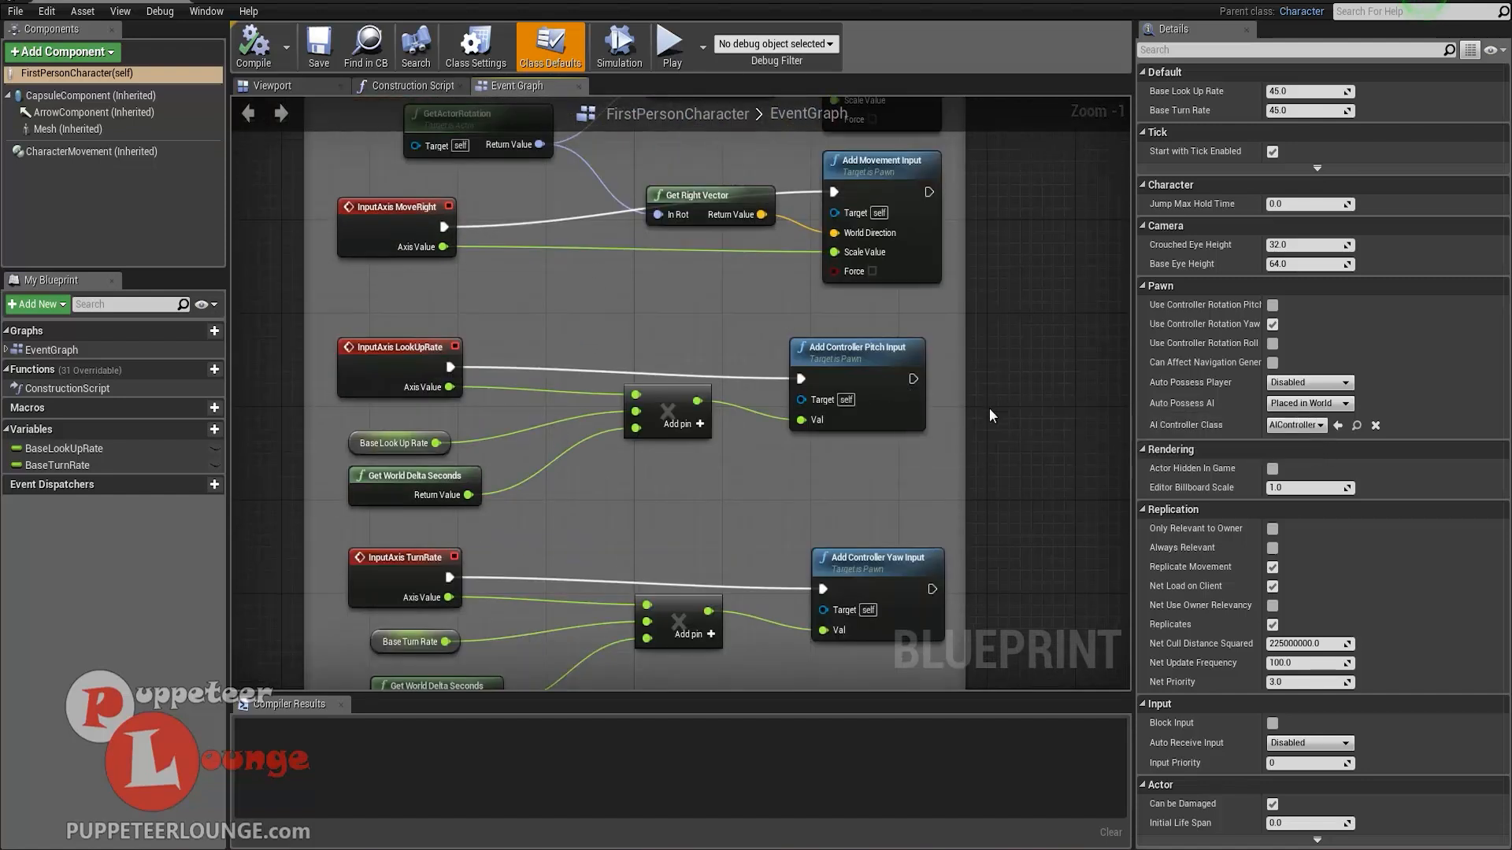
right_drag(606, 287, 682, 484)
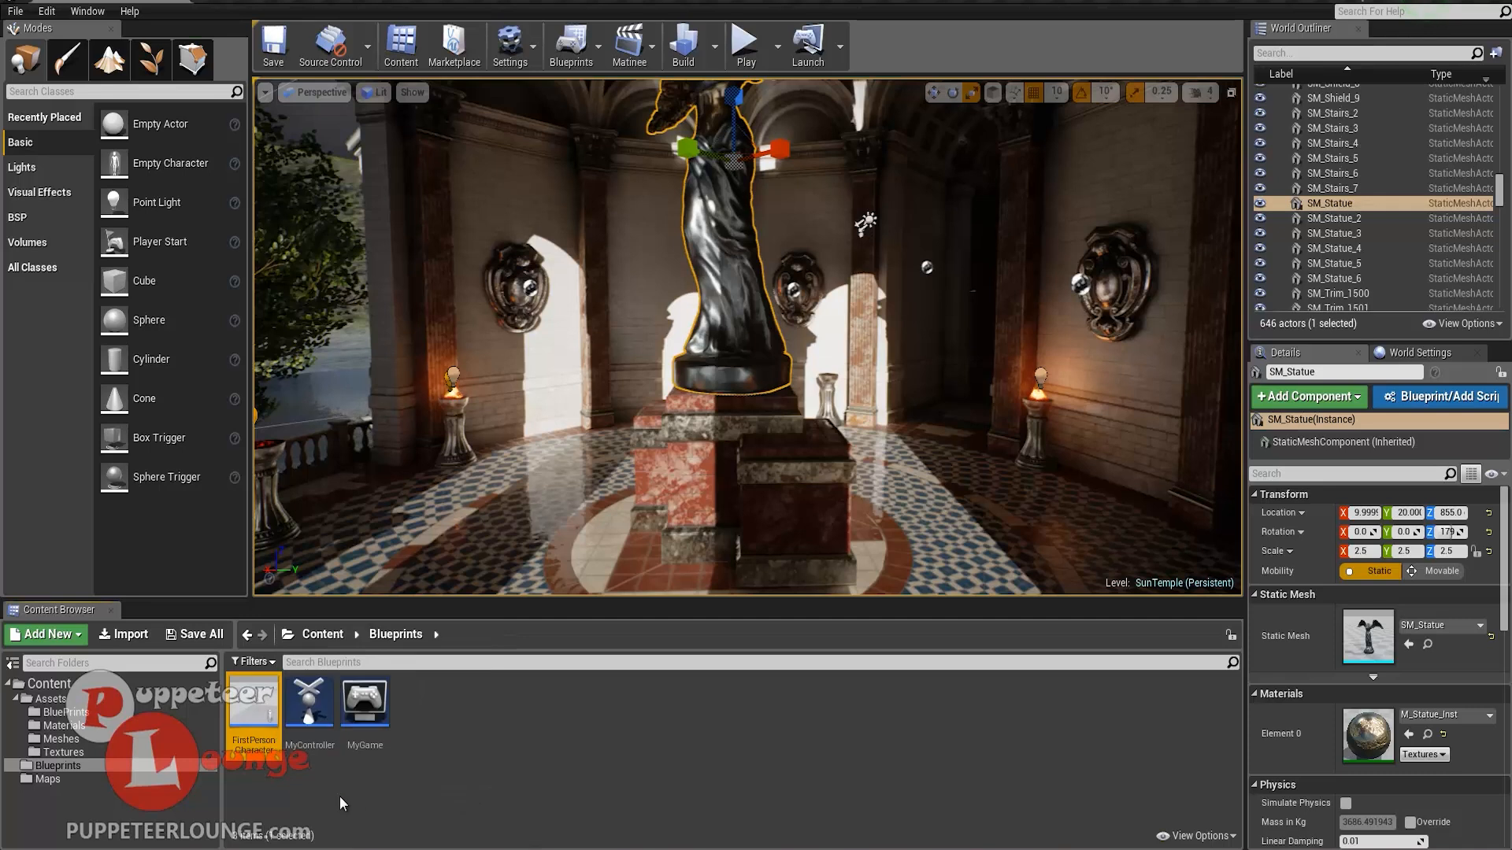
- Select the MyGame asset, view the statue from closer up, and play the level in the editor viewport before ending the play session
click(364, 703)
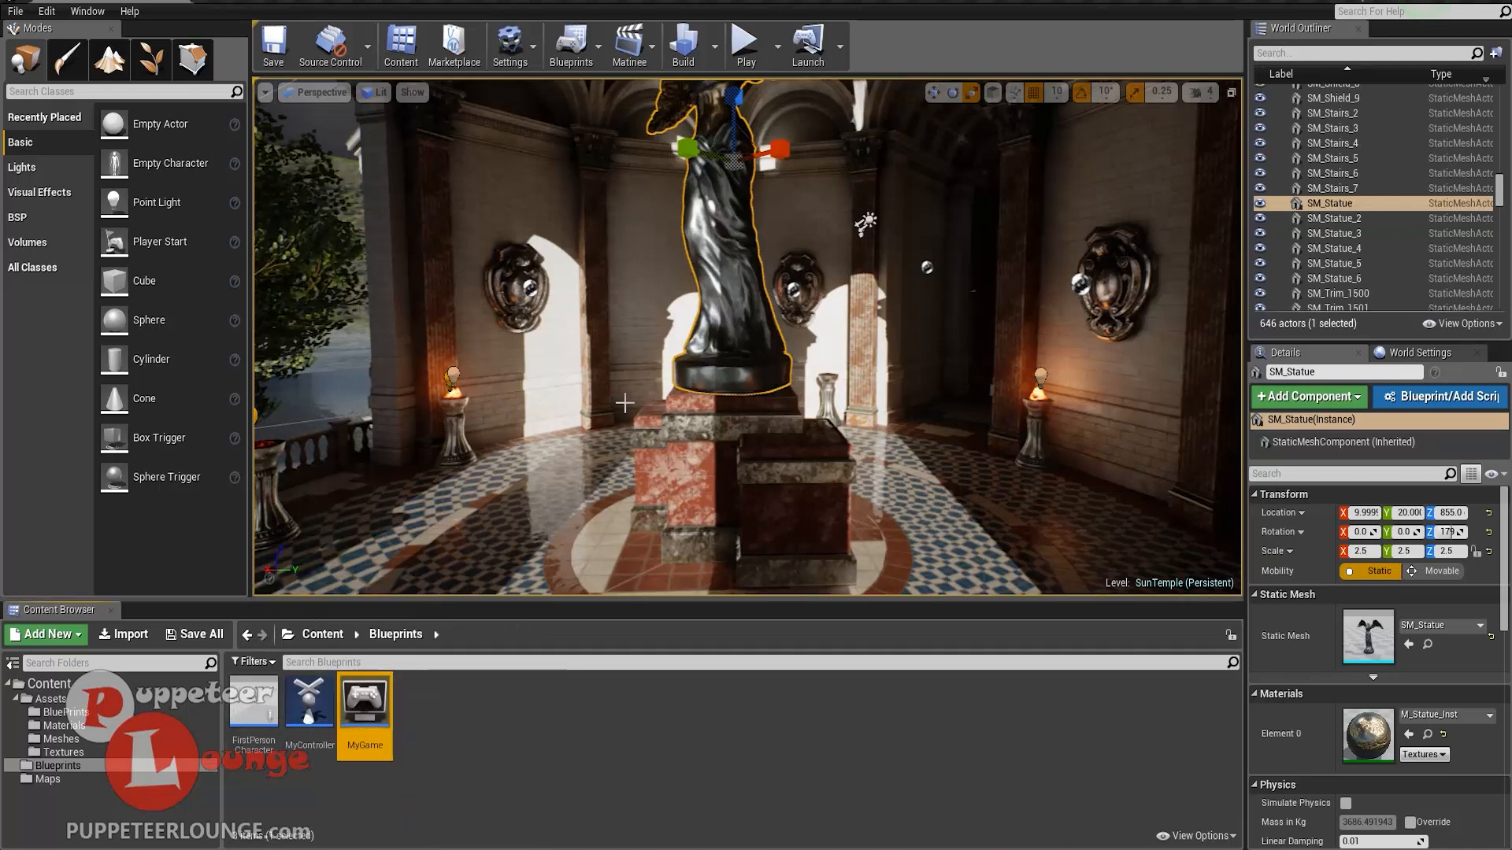
drag(691, 404, 799, 409)
right_drag(799, 409, 787, 423)
key(w)
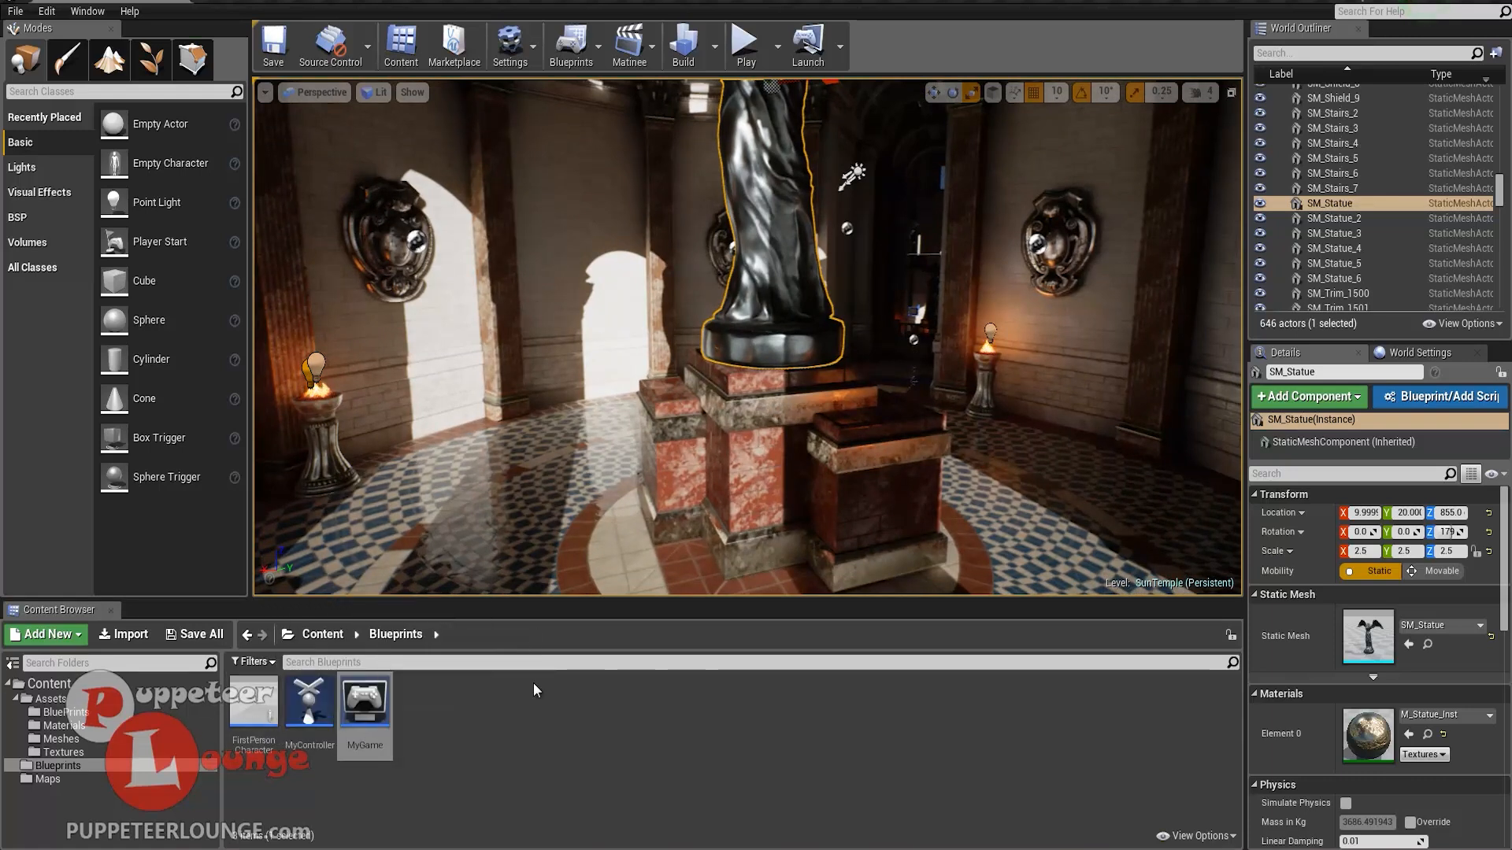
click(748, 54)
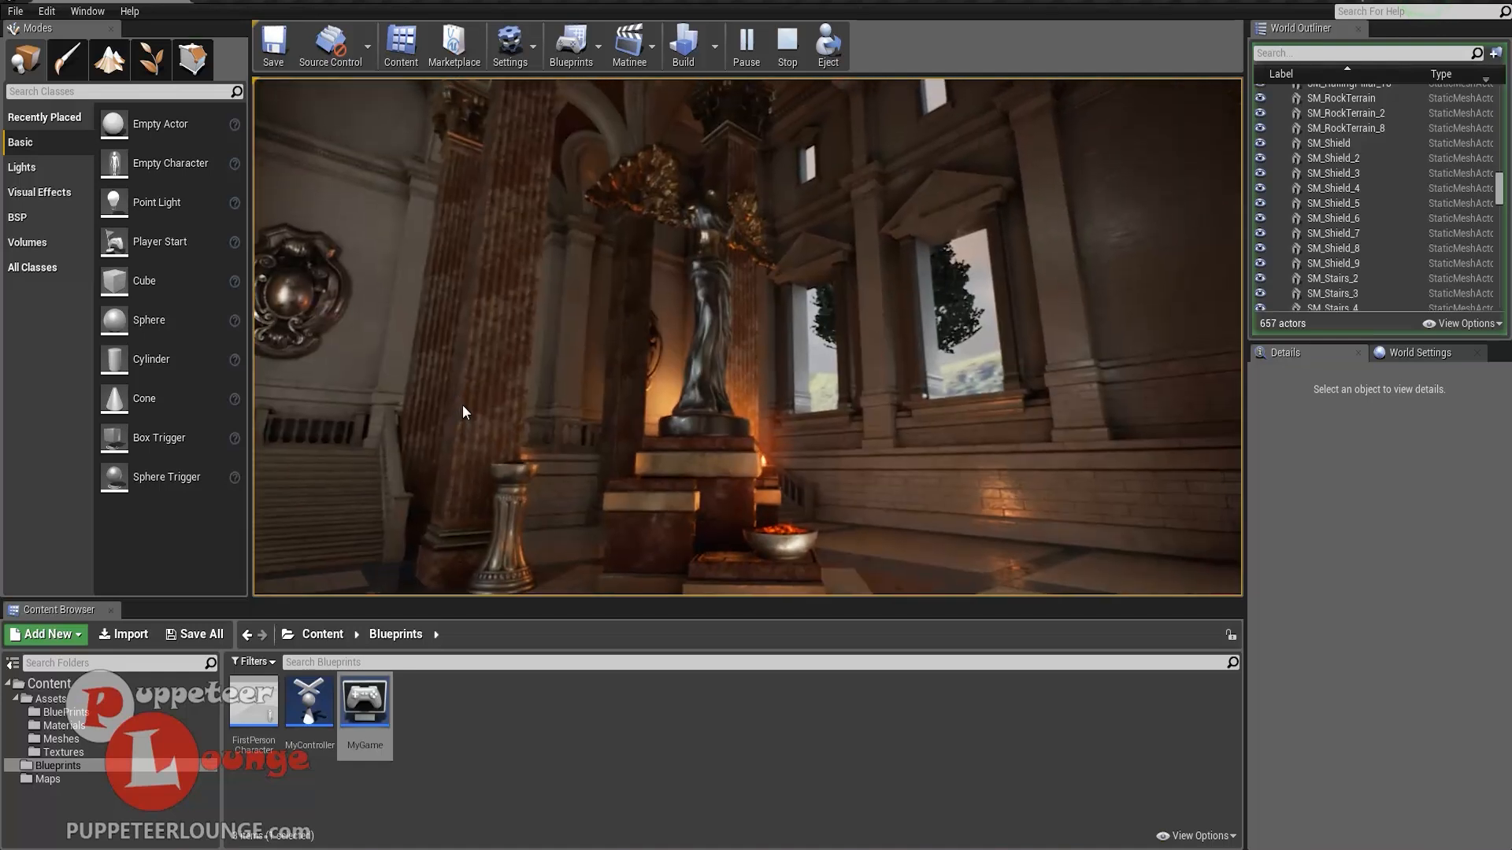
key(Escape)
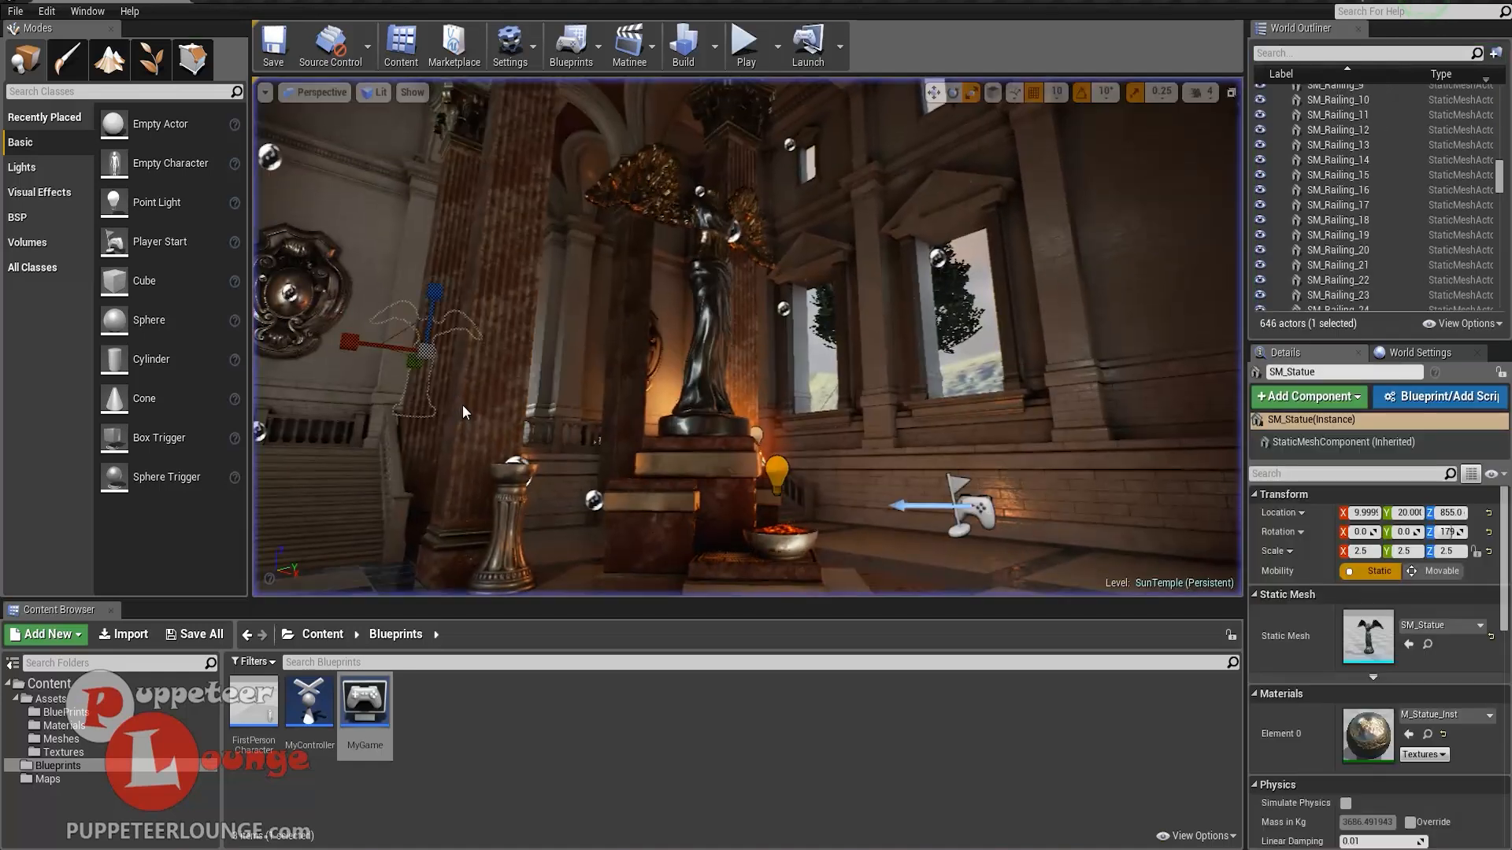
- Launch SunTemple in its own window, saving the modified M_FirePit_Inst_Glow material instance and allowing Unreal Engine through the Windows Firewall
click(821, 50)
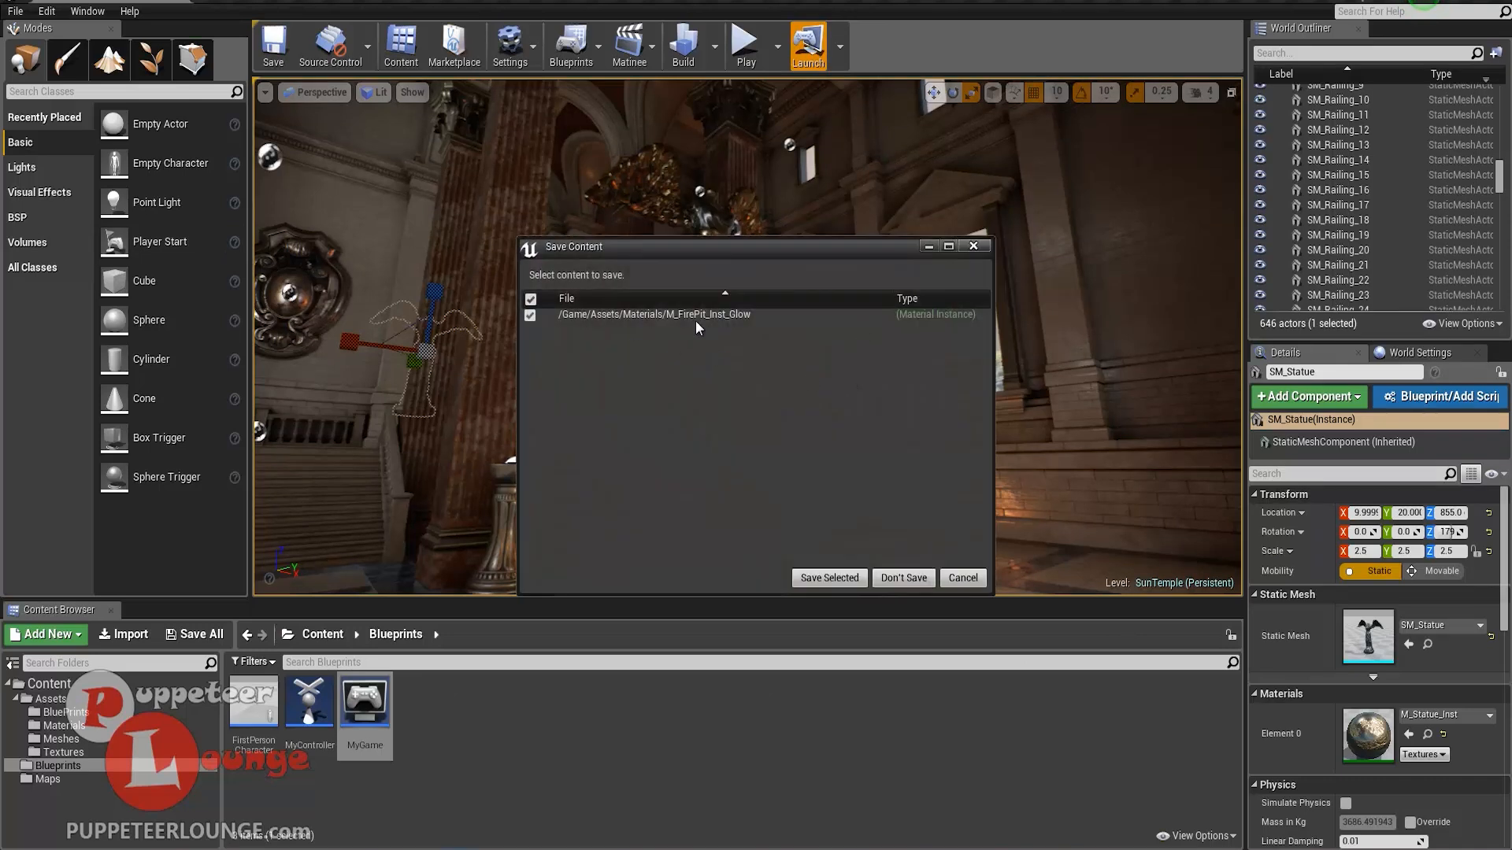
click(829, 578)
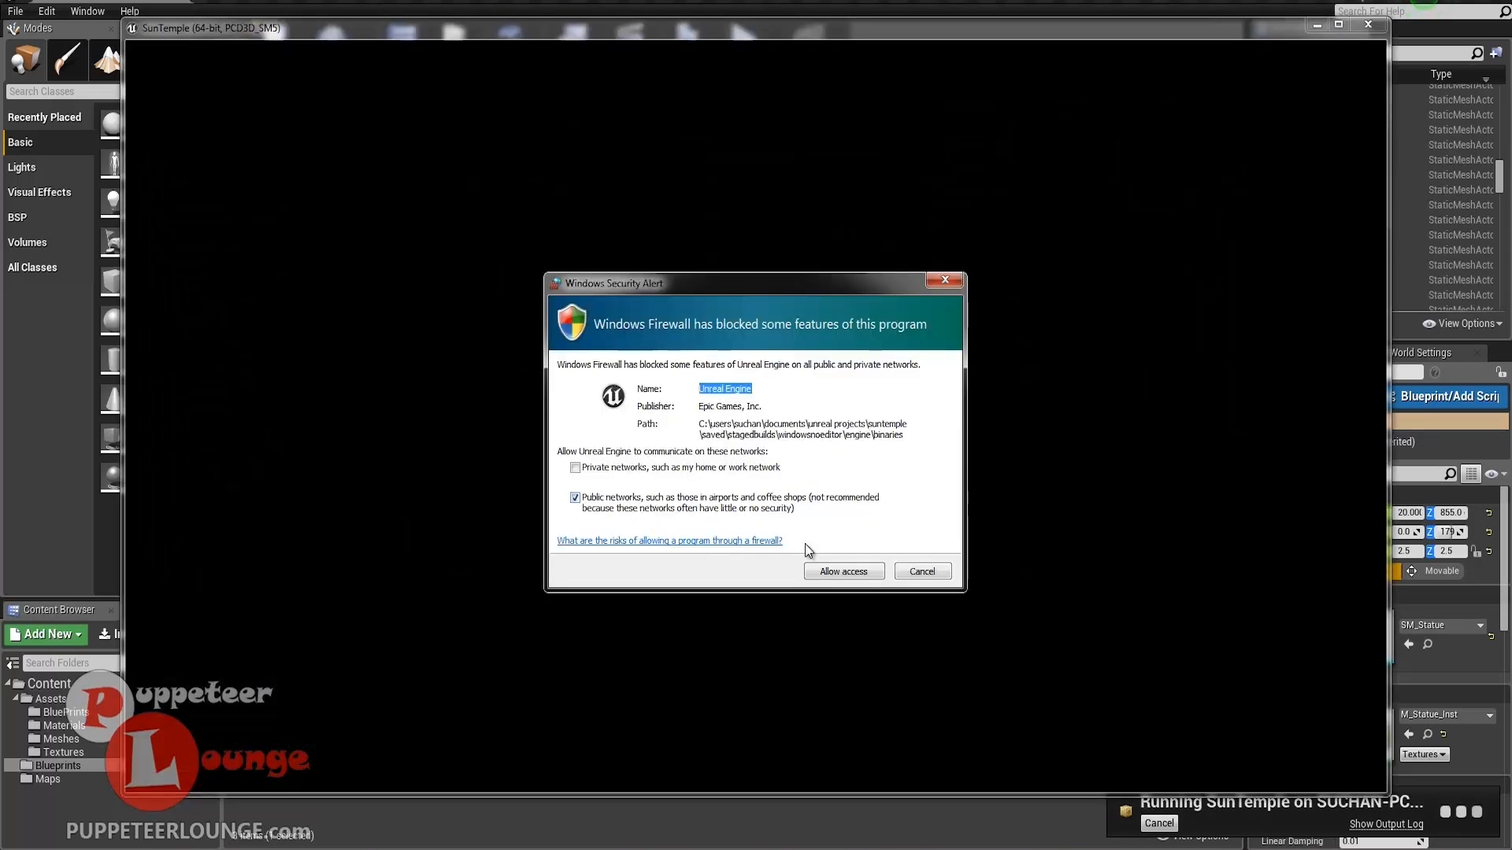
click(841, 570)
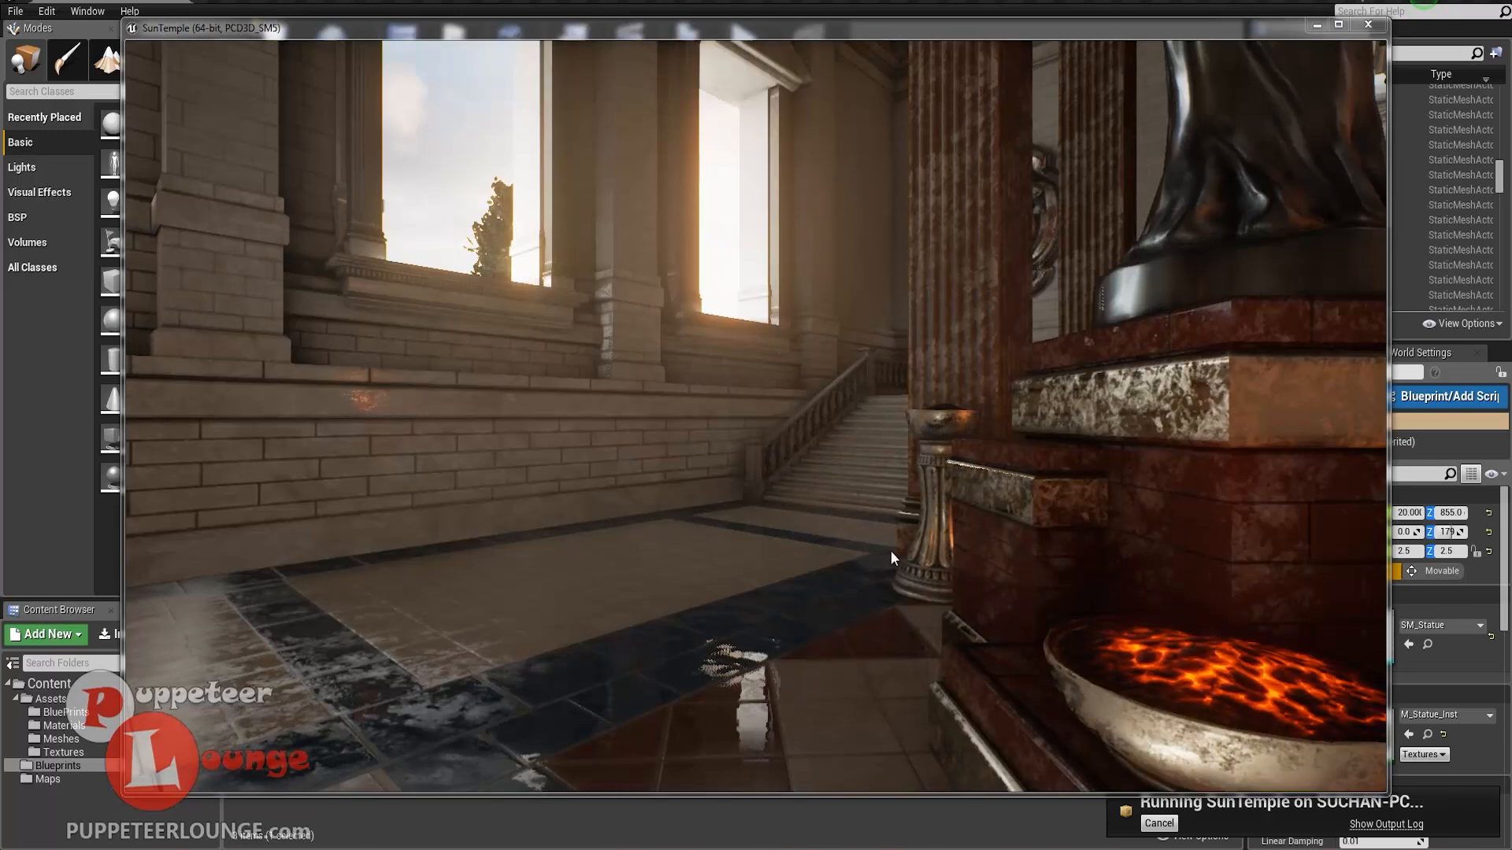
- Walk through the launched SunTemple level from the fire bowl hall through the corridors and winged statue rotunda to the sea-facing balustrade
click(740, 489)
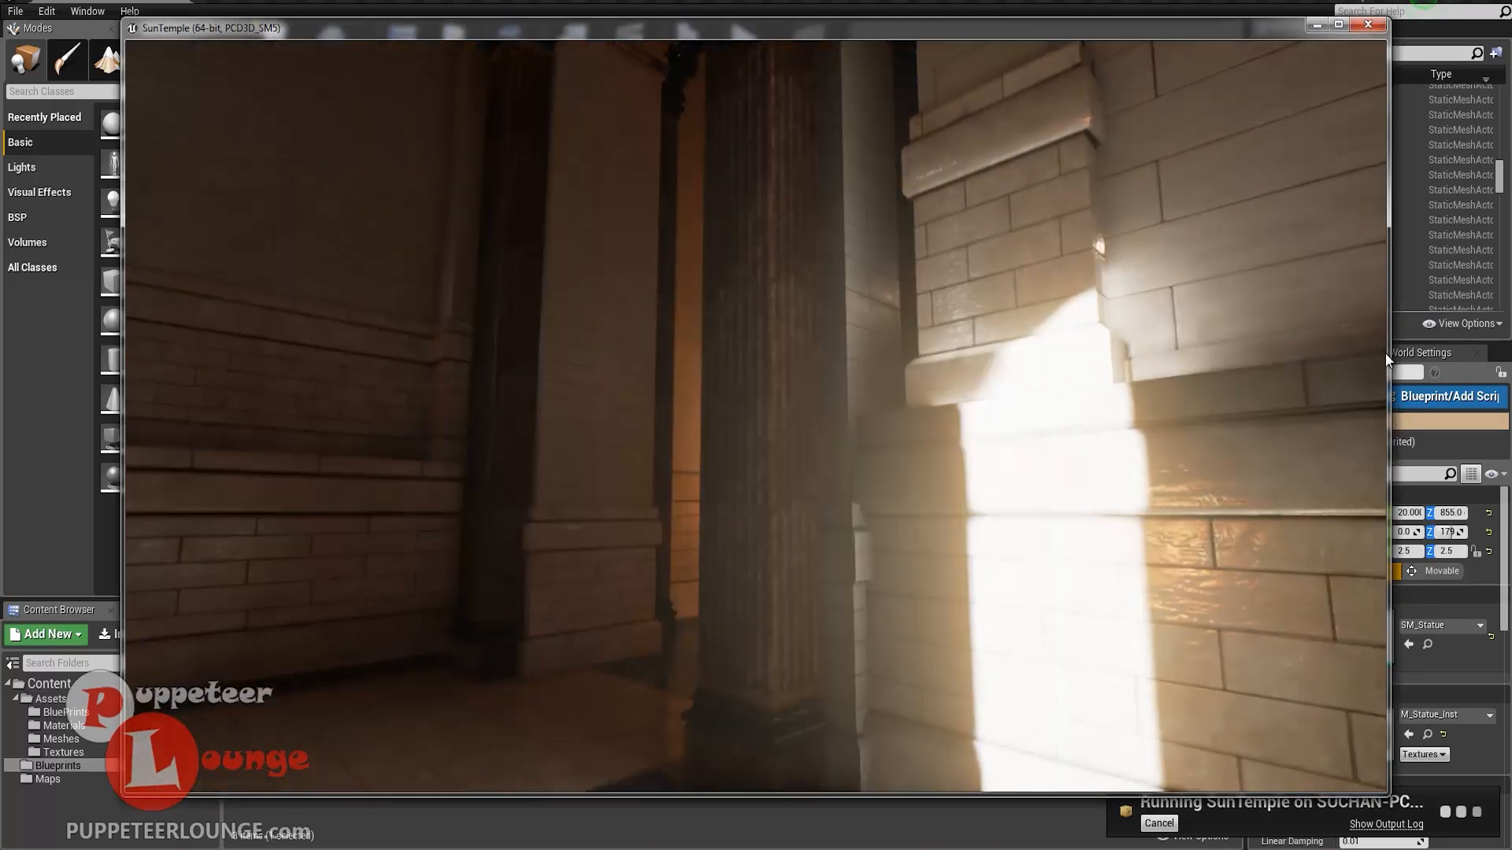
key(w)
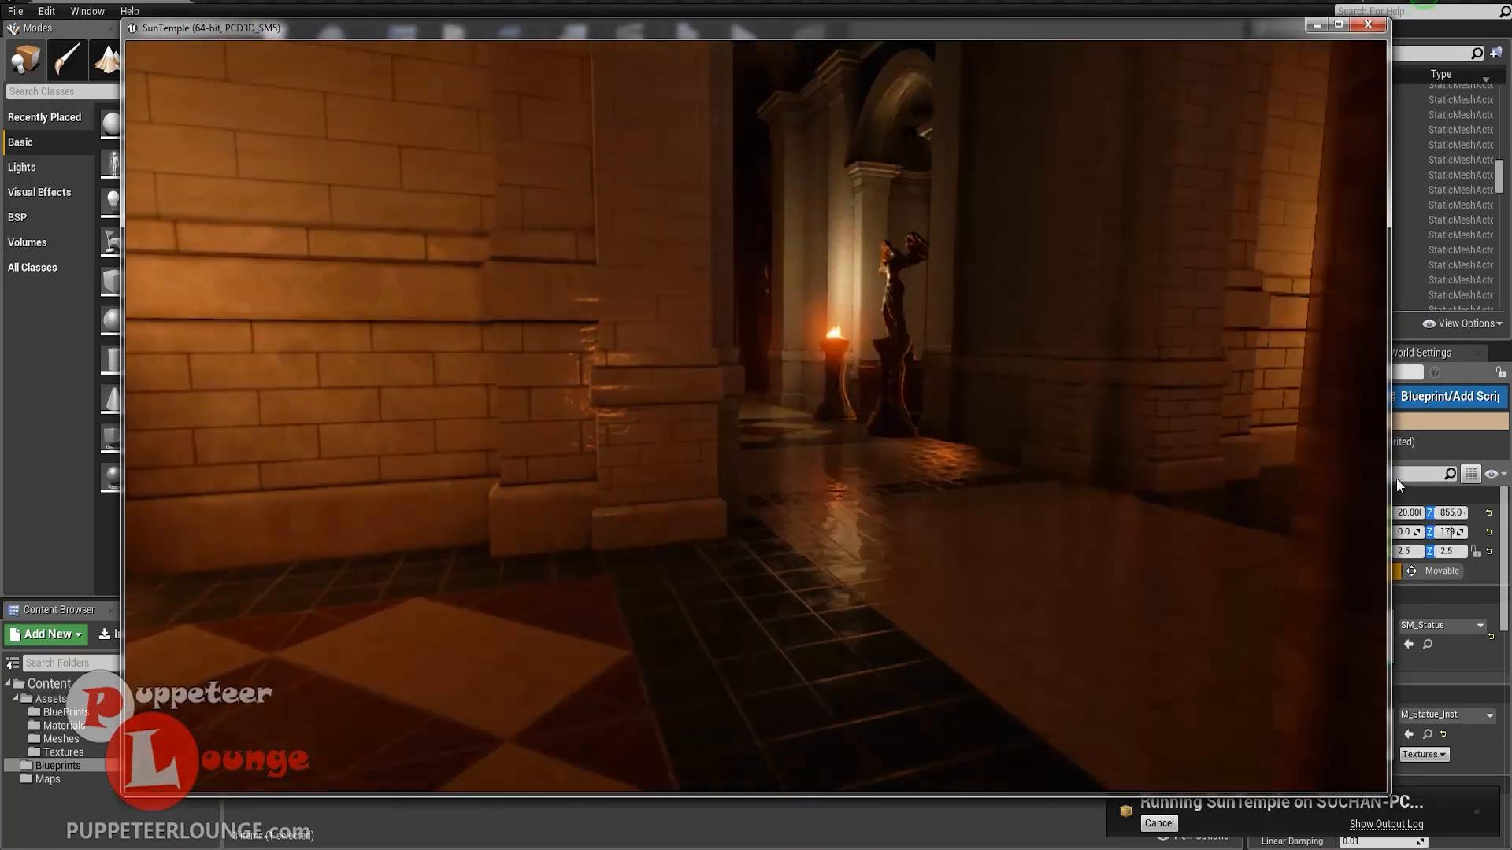
key(w)
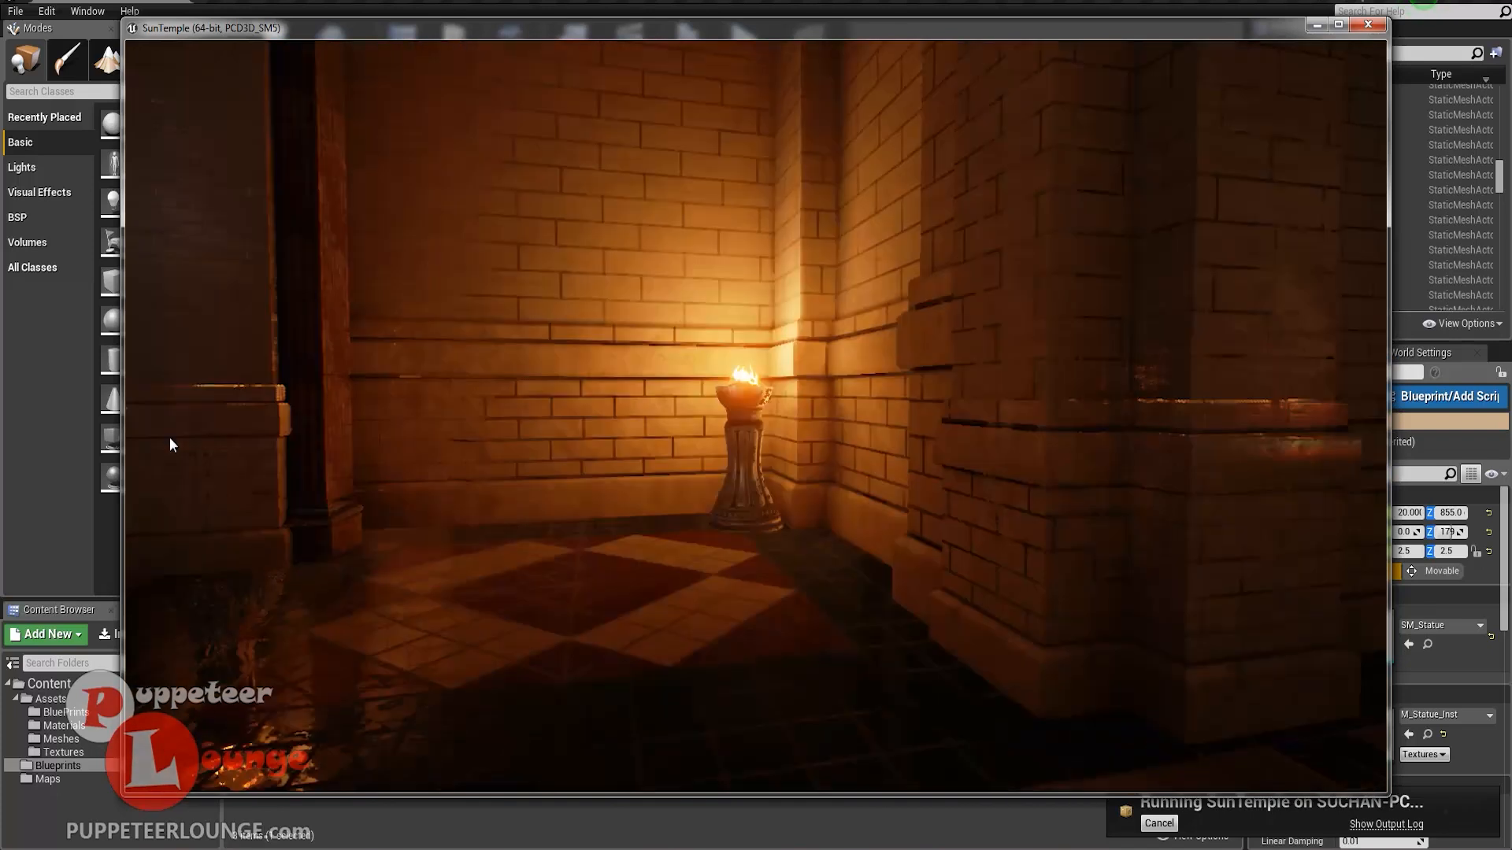
key(w)
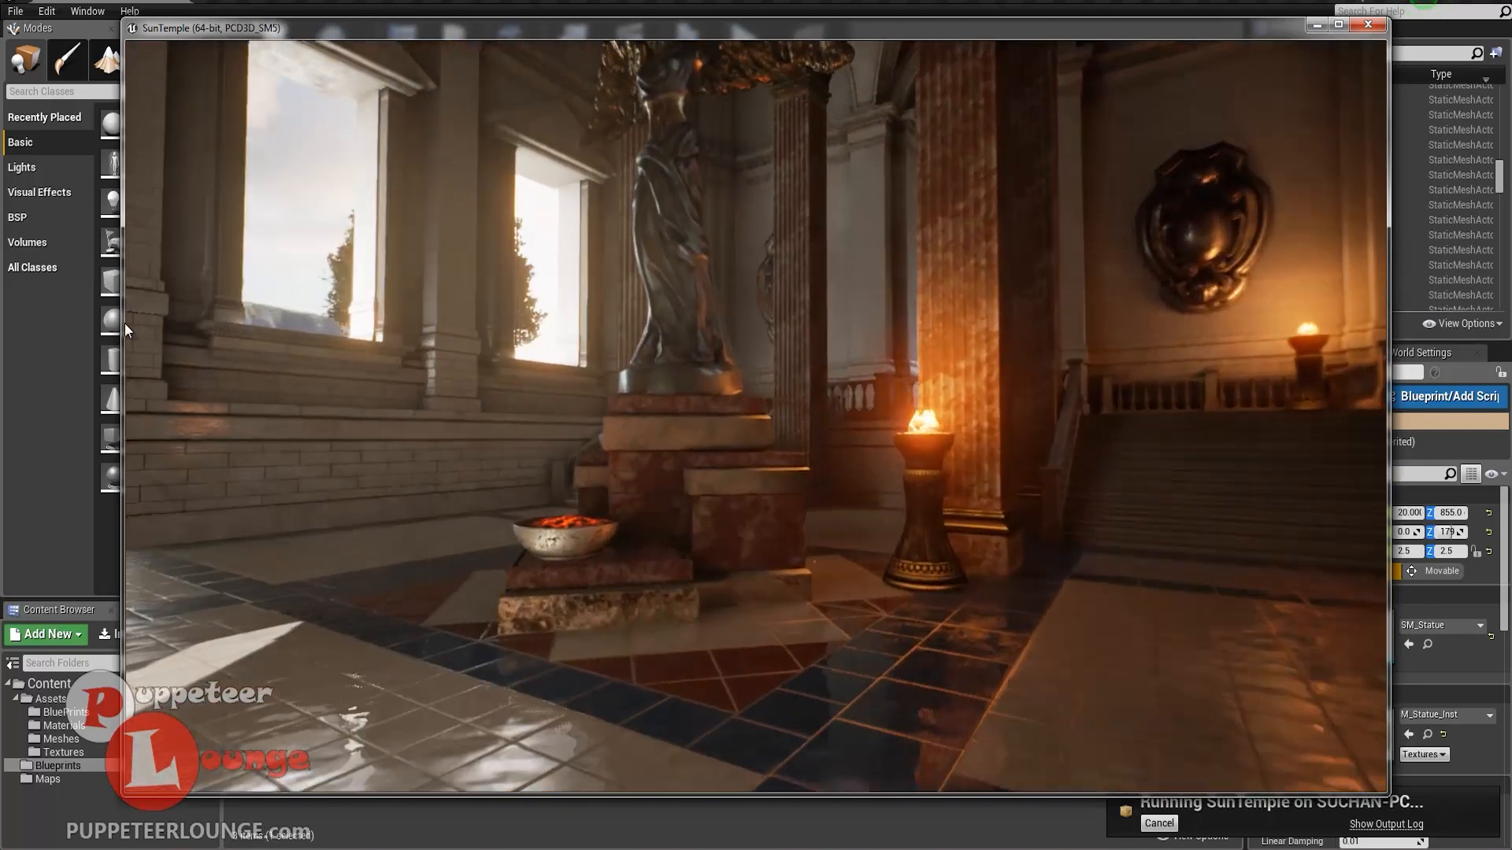
key(w)
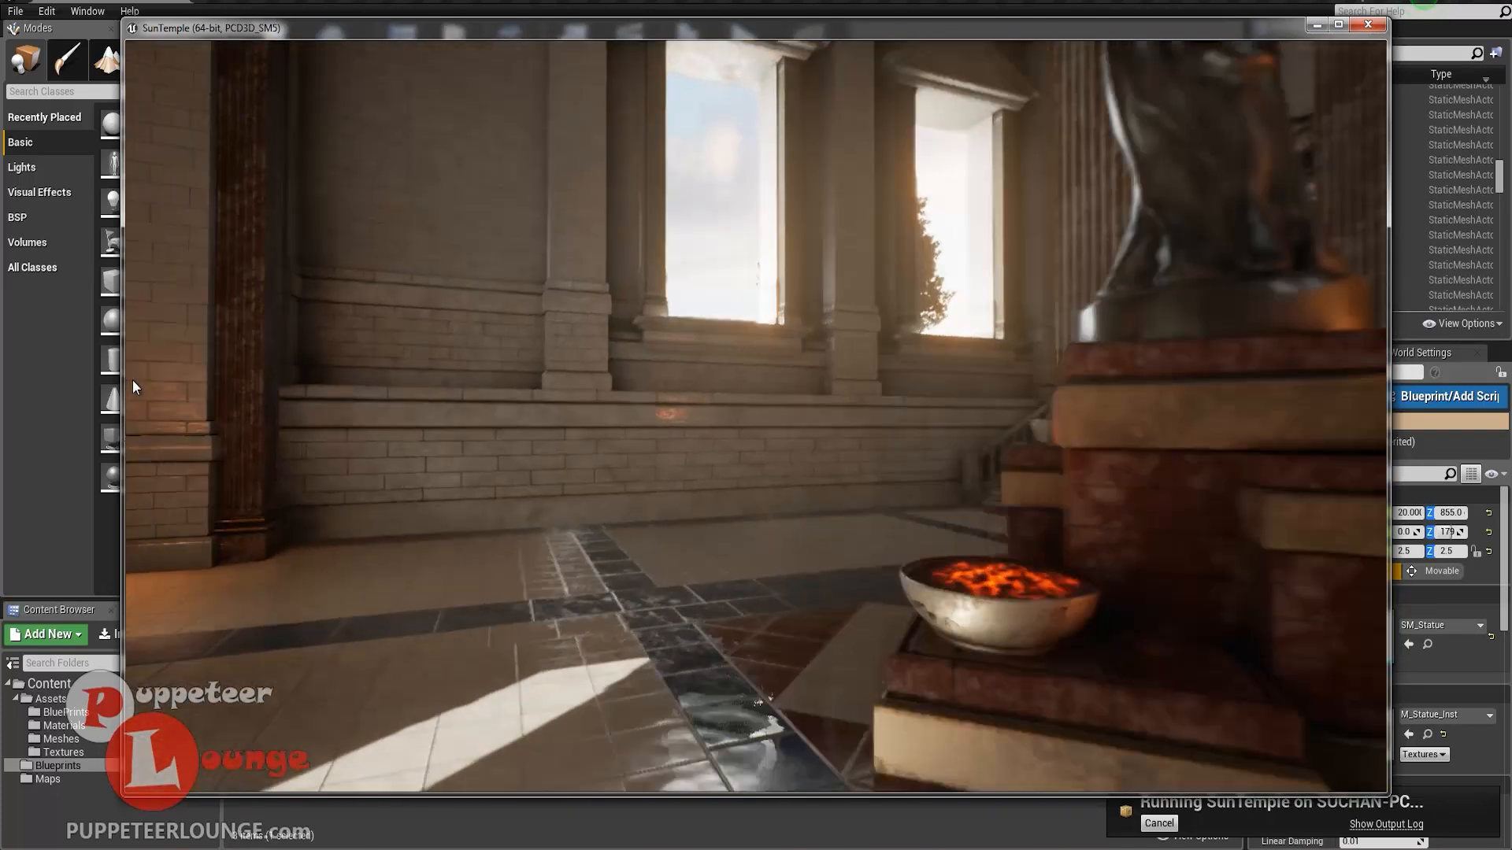
key(w)
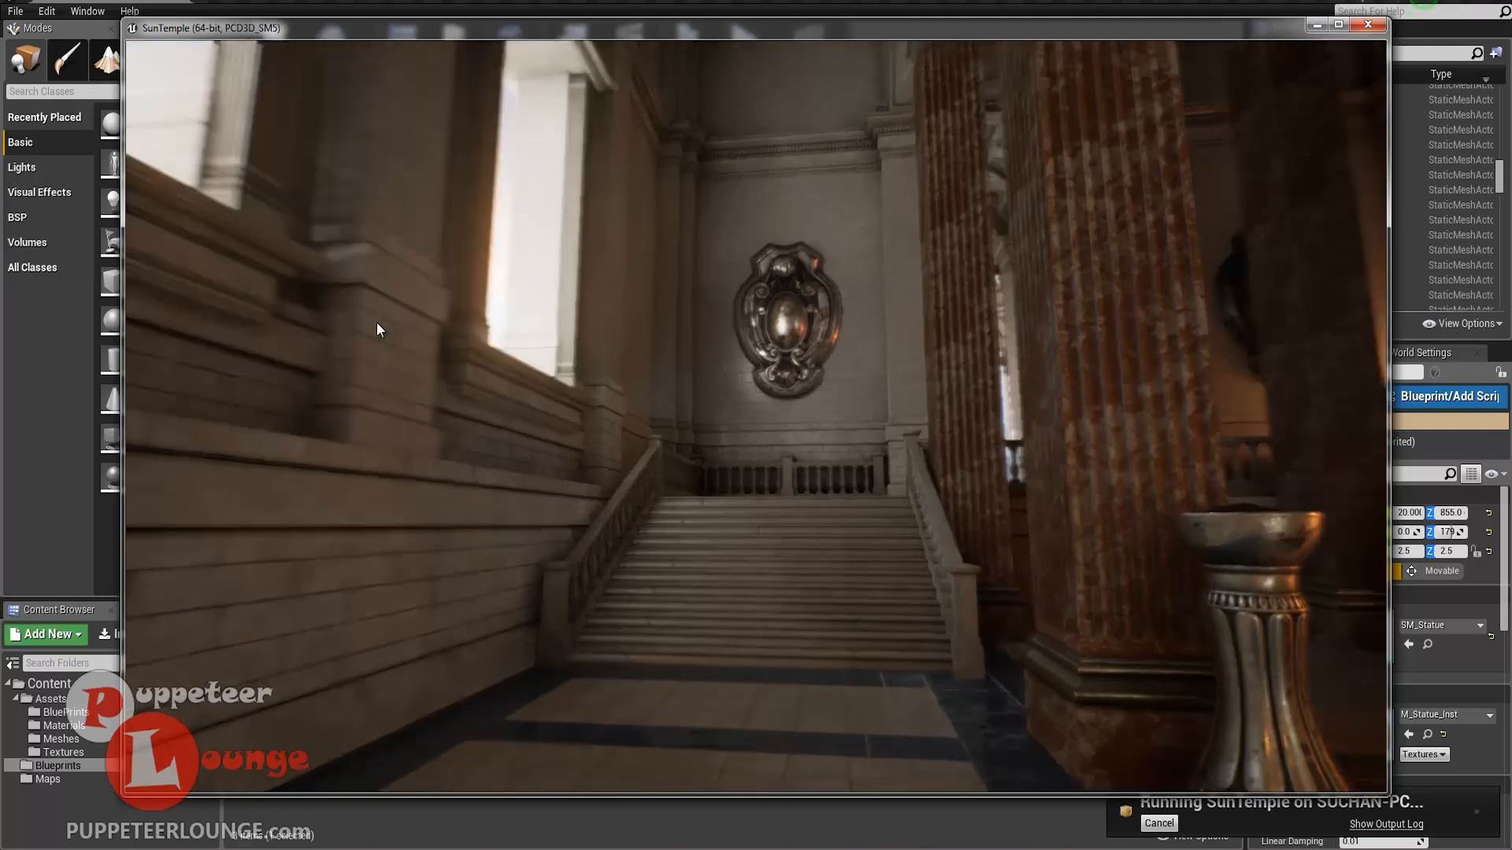
key(w)
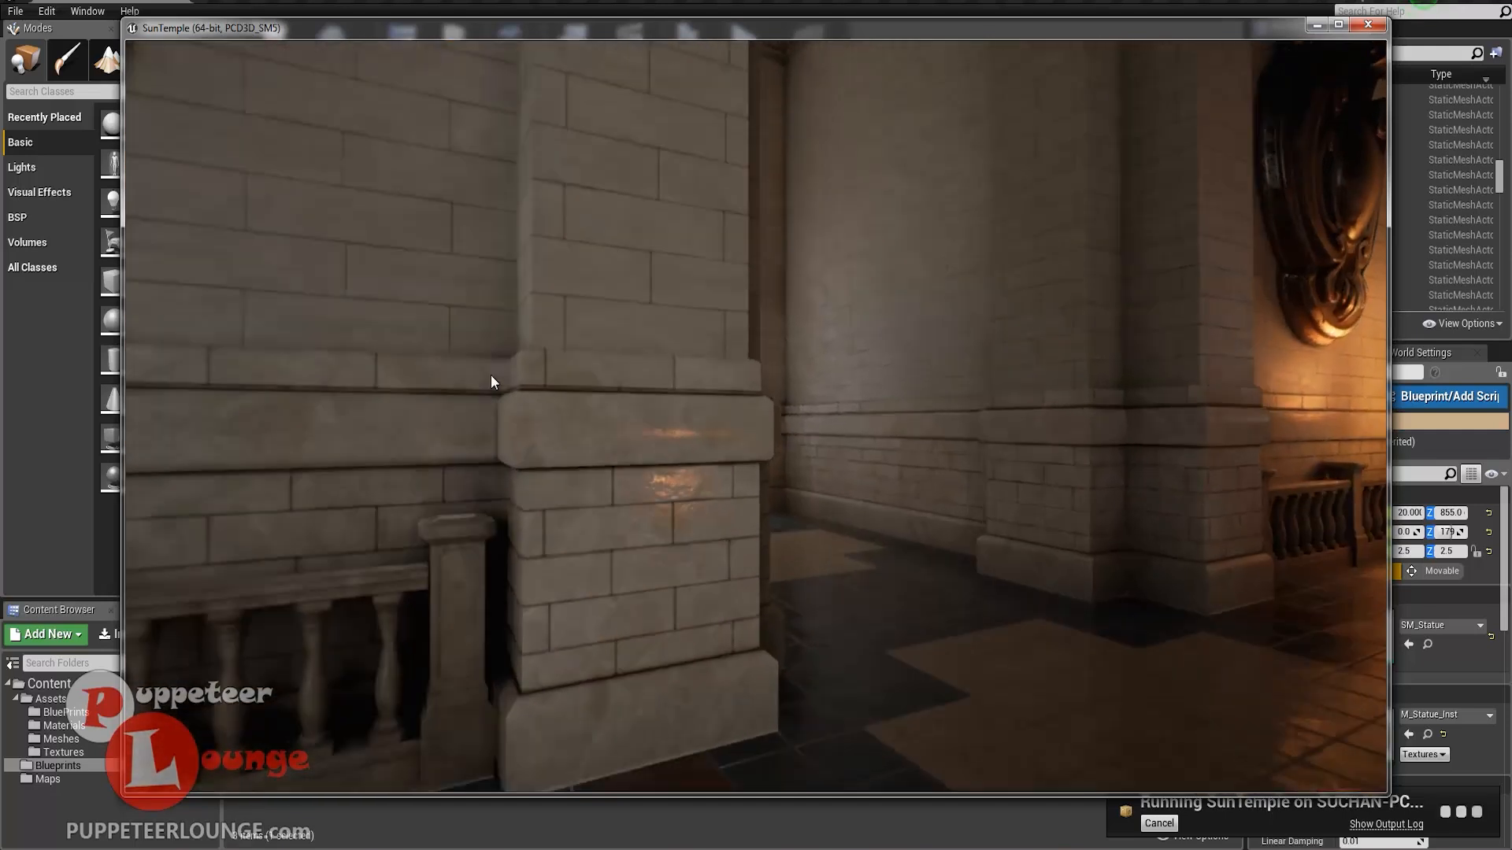
key(w)
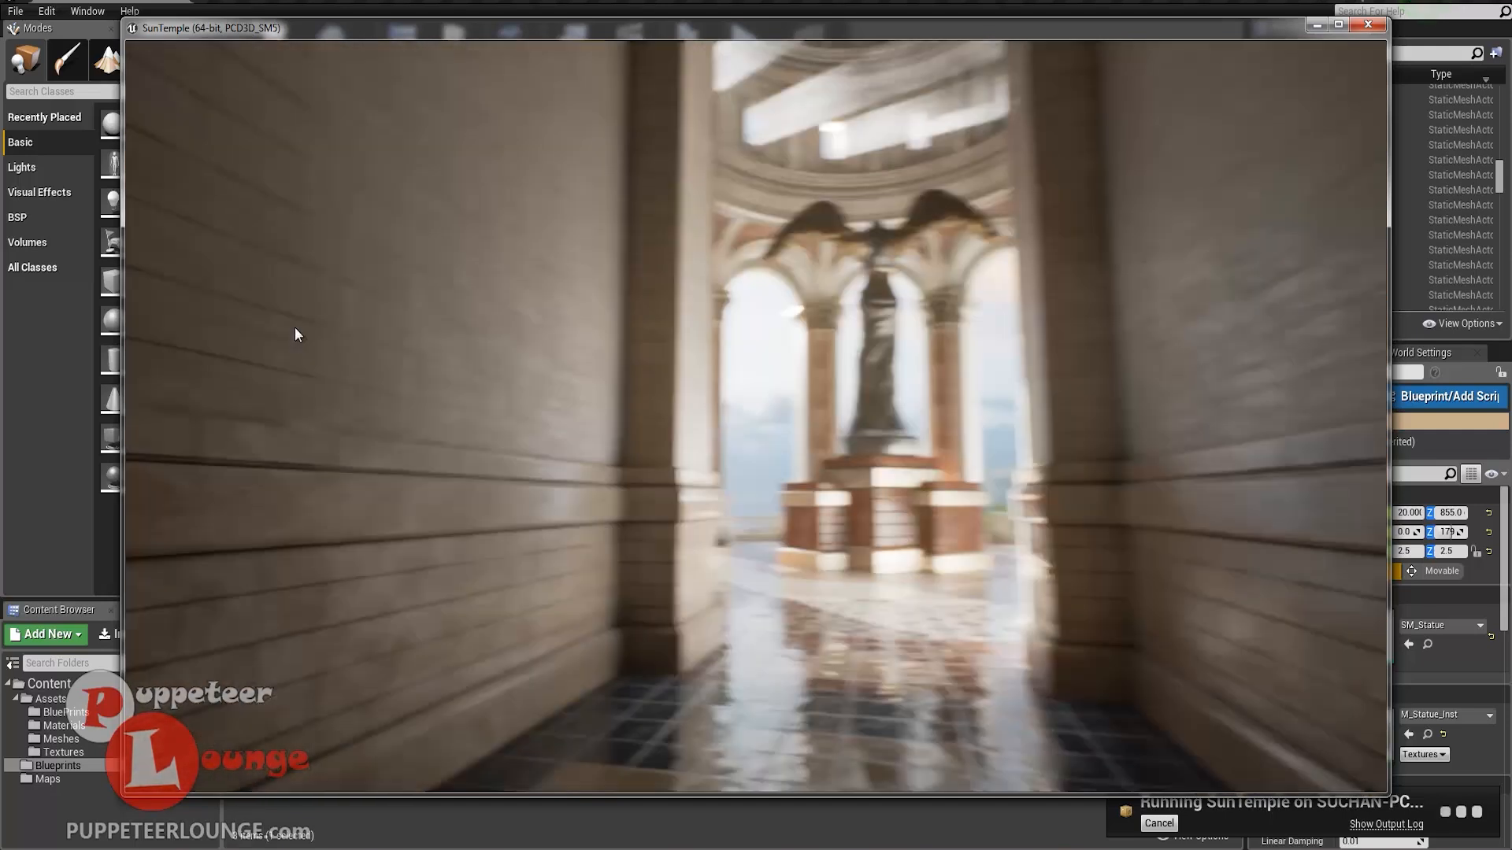
key(w)
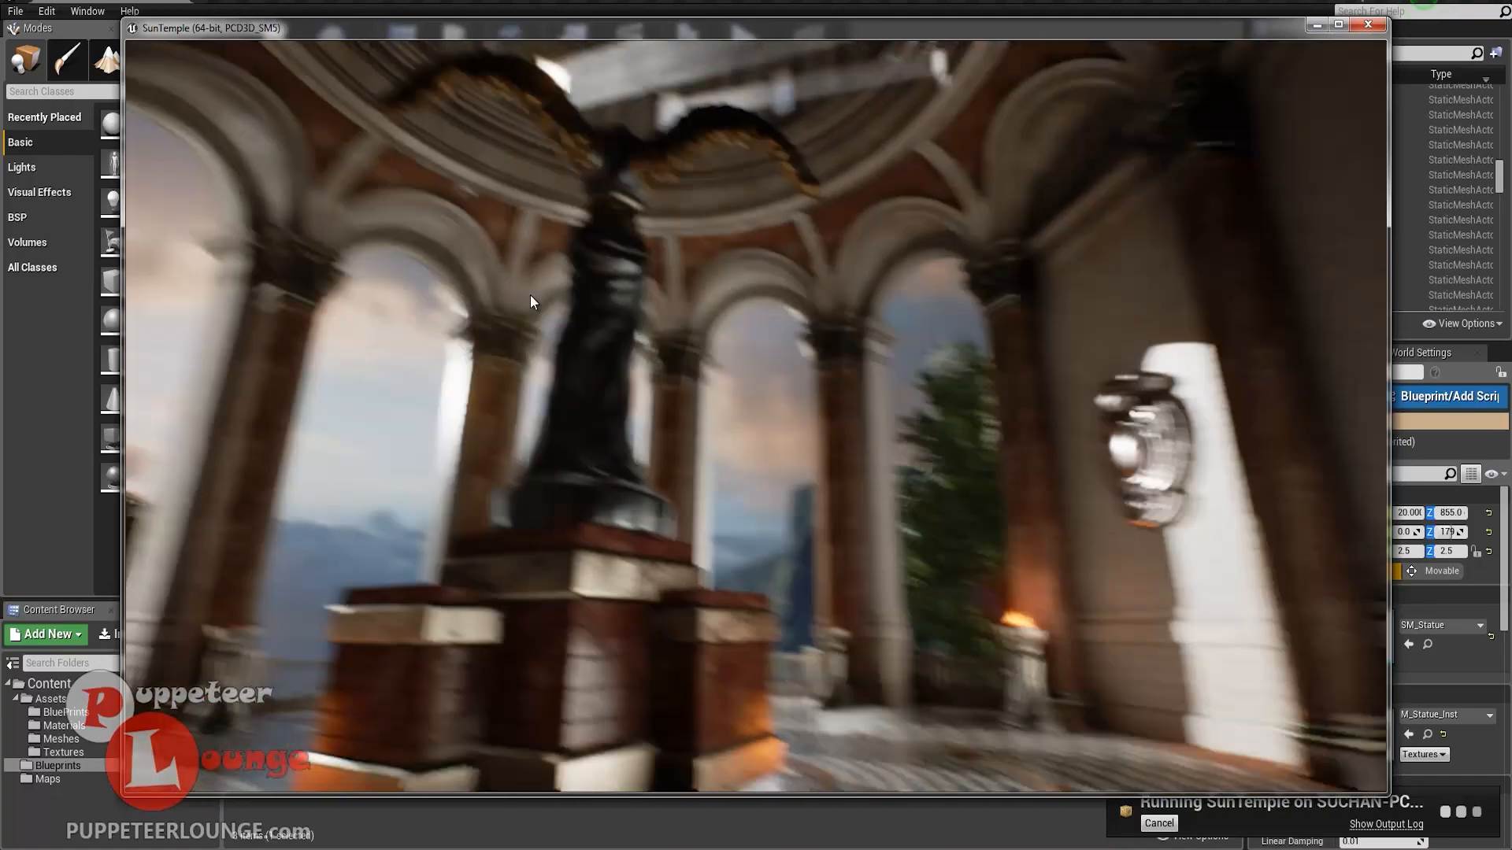
key(w)
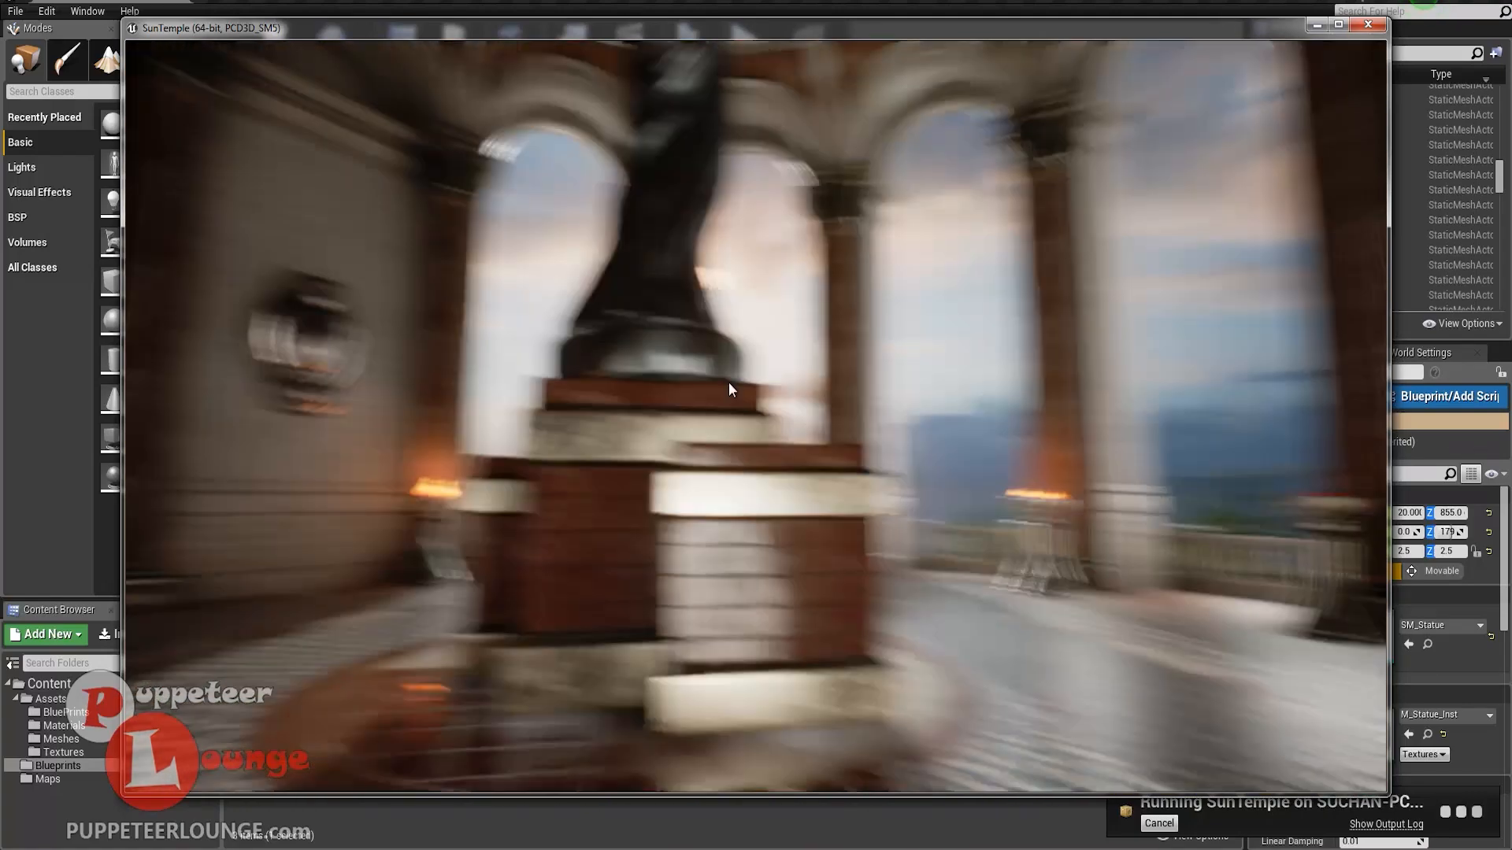
key(w)
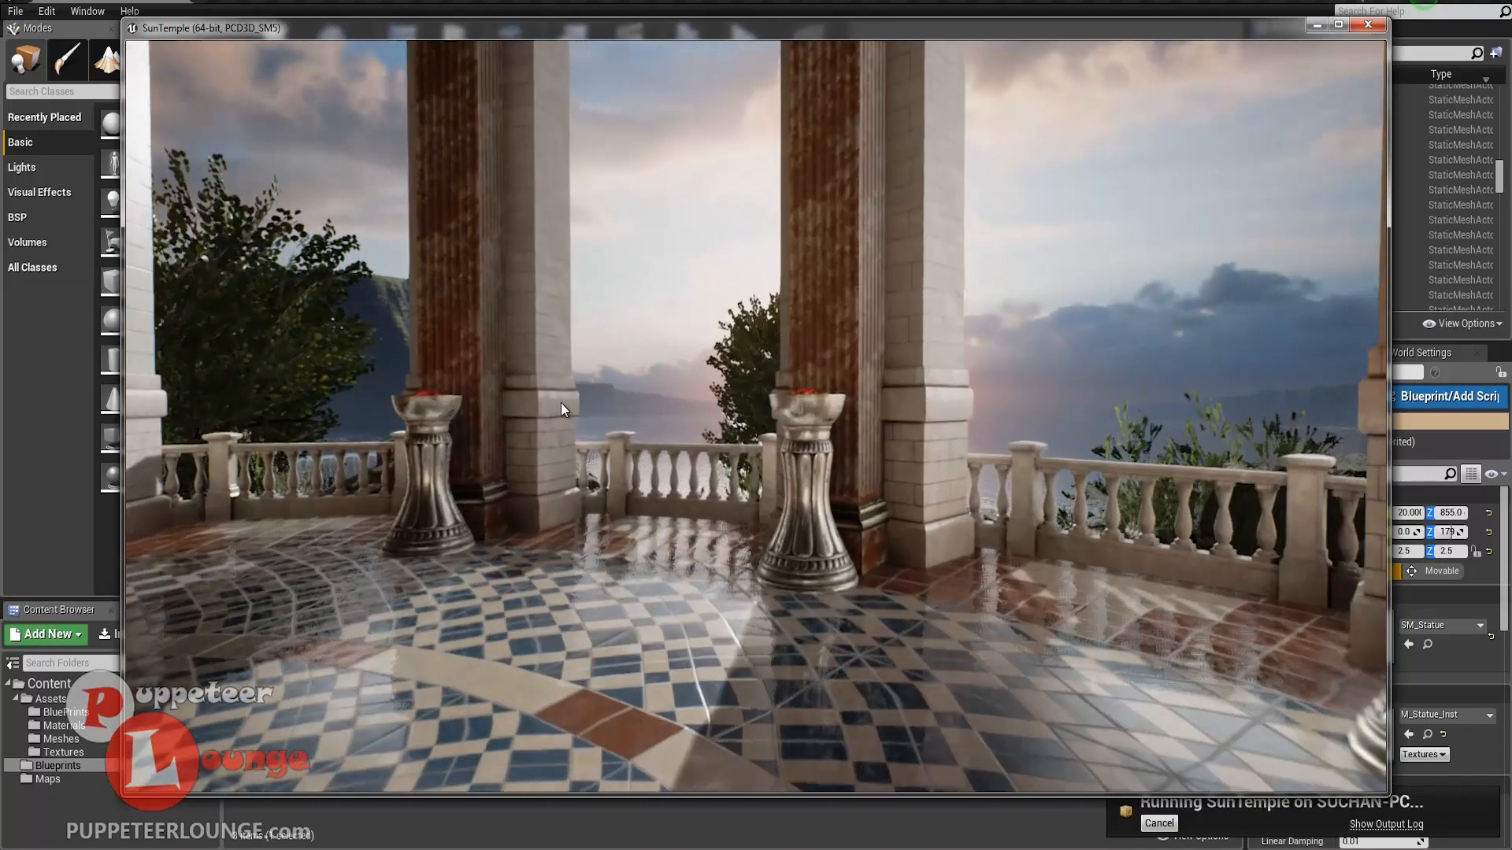
key(w)
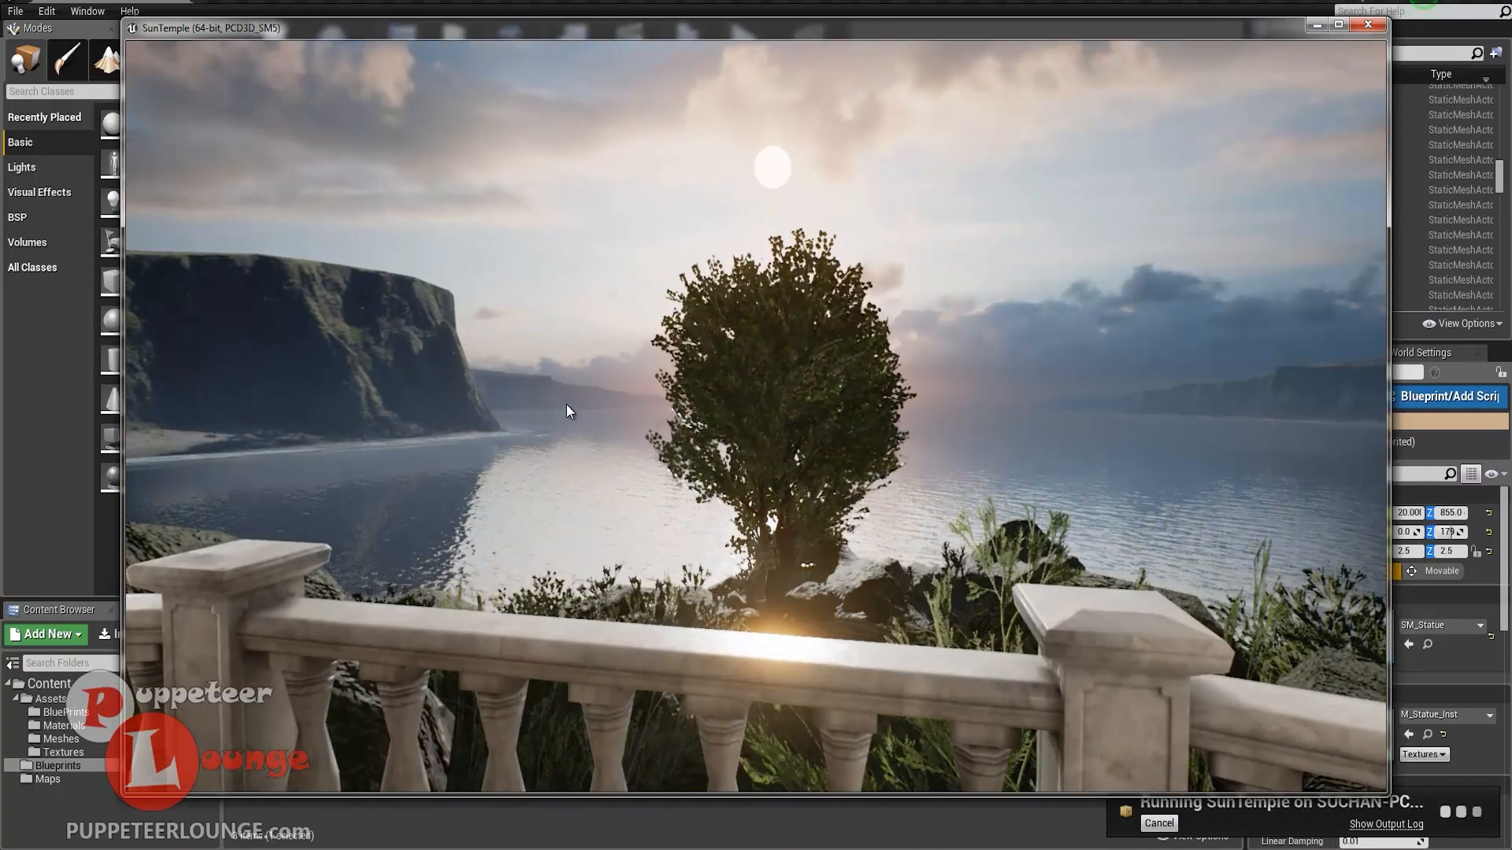
- Look back from the balustrade to the statue rotunda in the launched SunTemple level and exit the game
drag(566, 405, 296, 342)
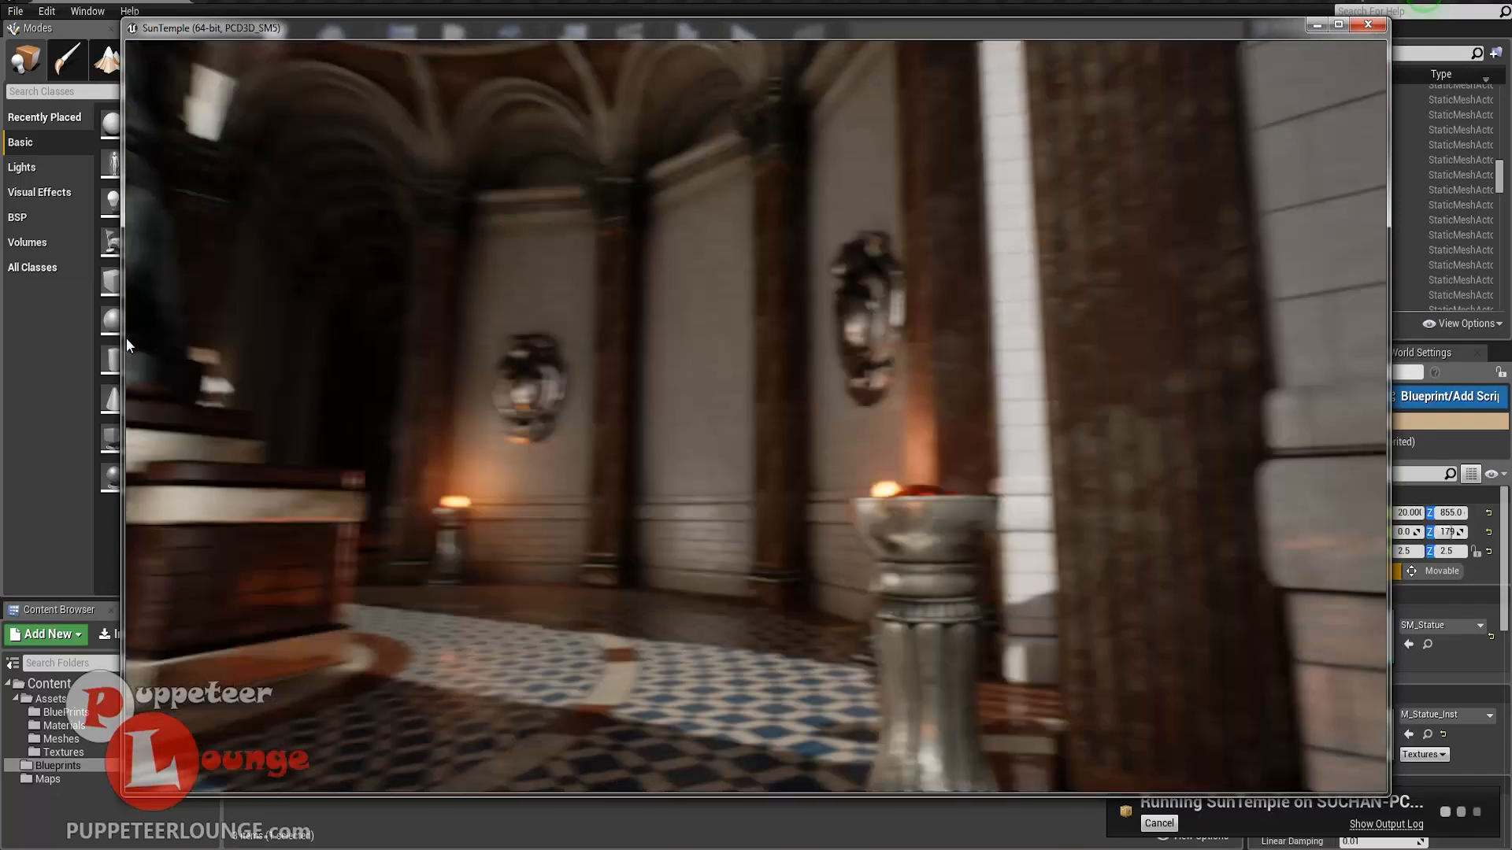
drag(126, 337, 614, 409)
key(w)
key(Escape)
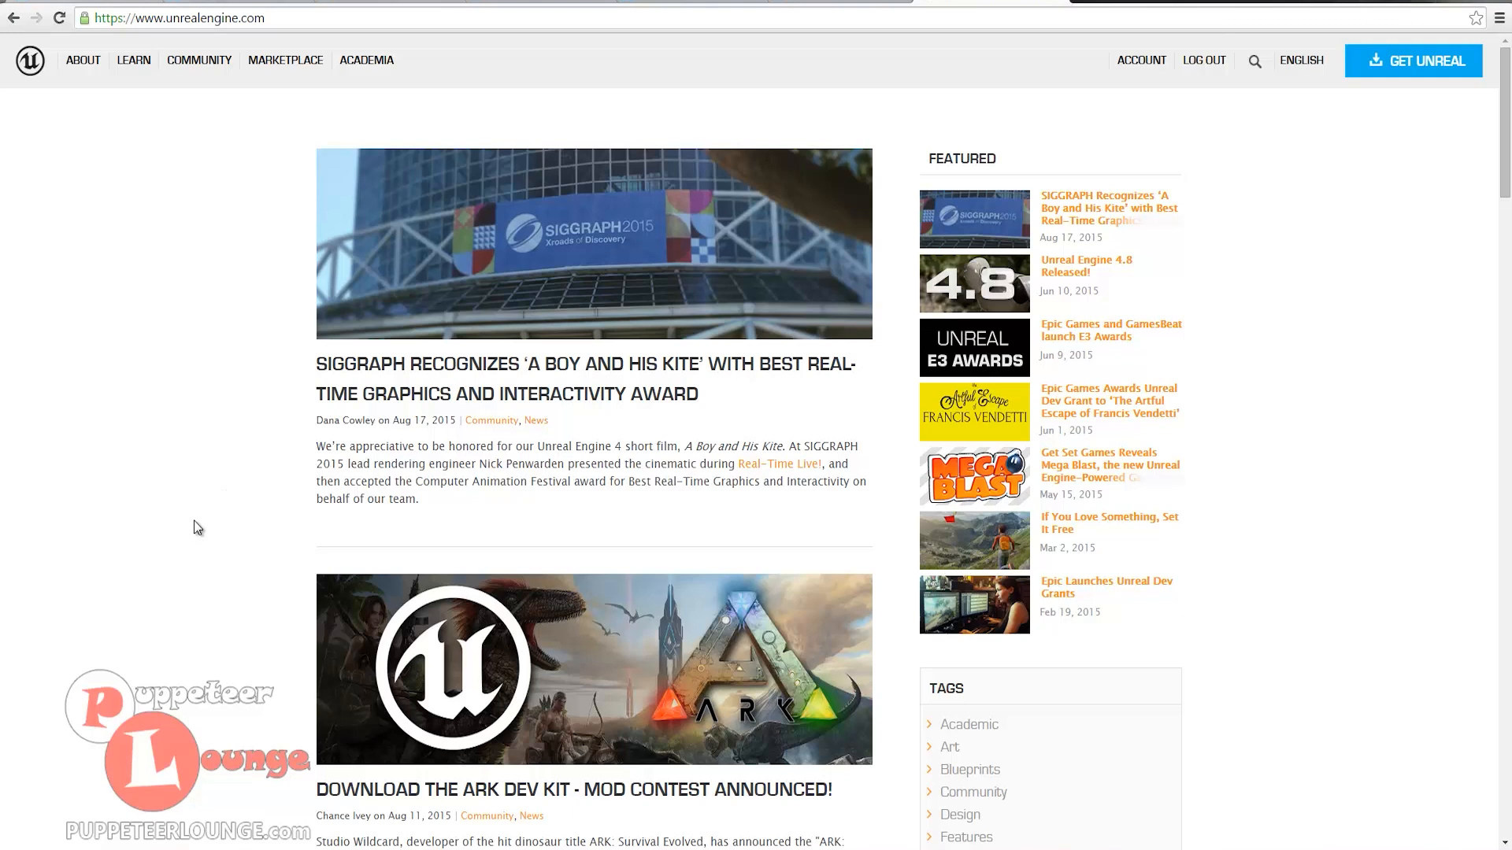
- Switch to the Unreal Paris Virtual Tour video in the browser, replay it from about 0:32, and pause it
click(382, 3)
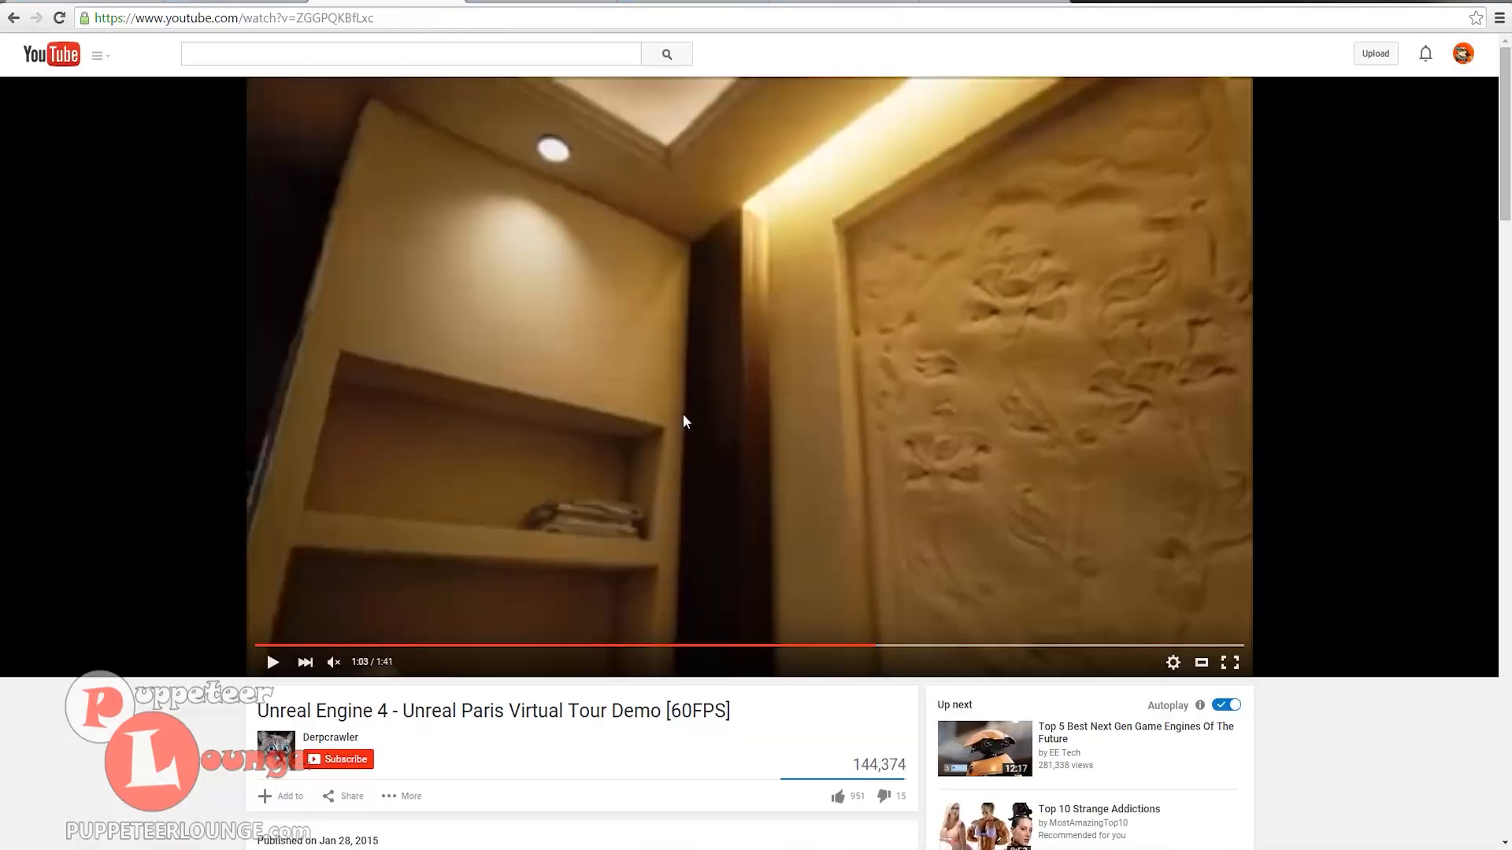
click(549, 645)
click(542, 611)
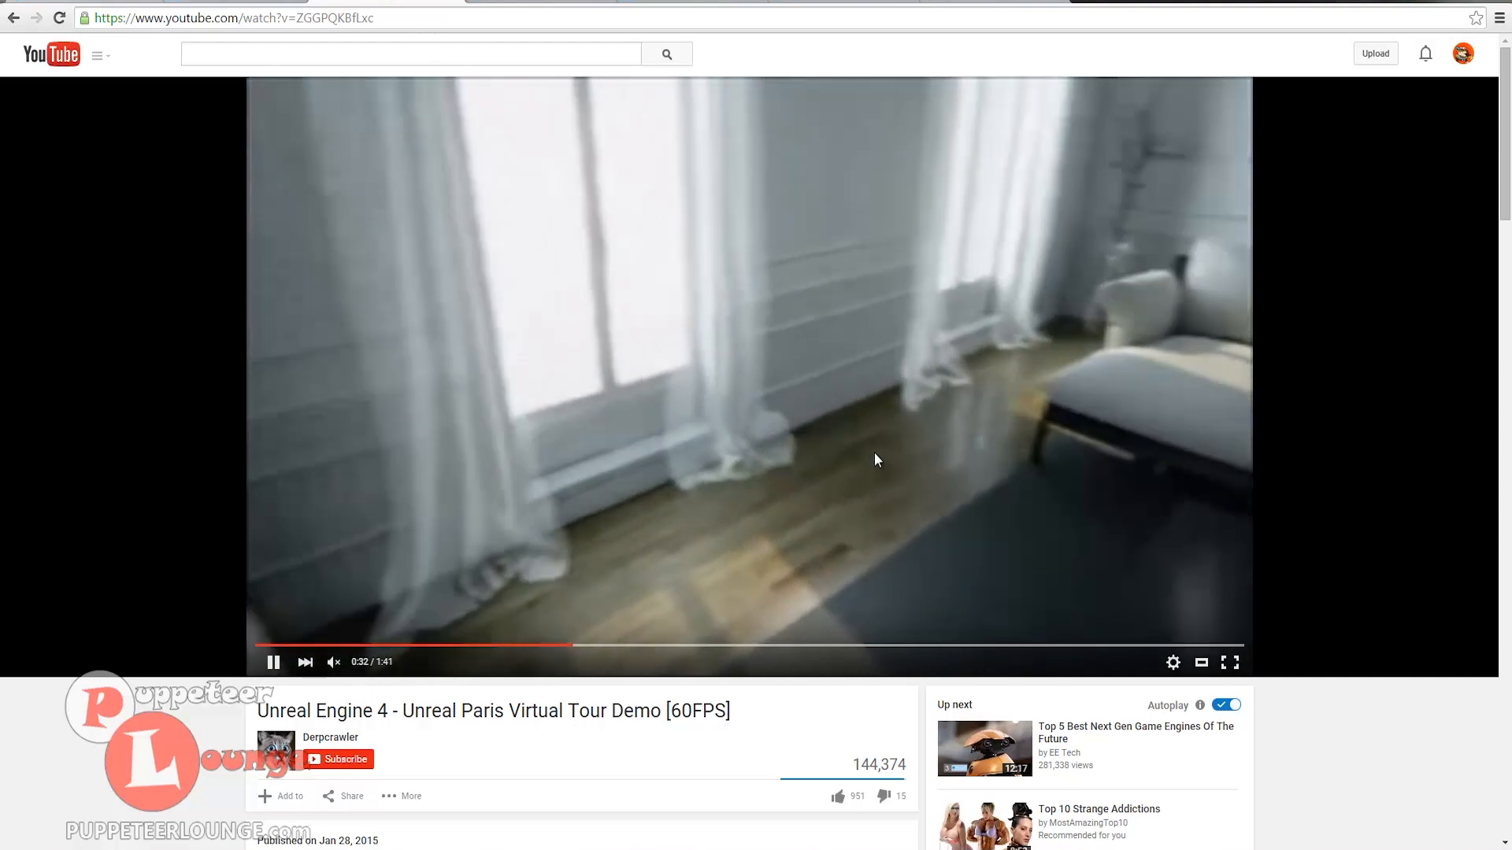
click(874, 460)
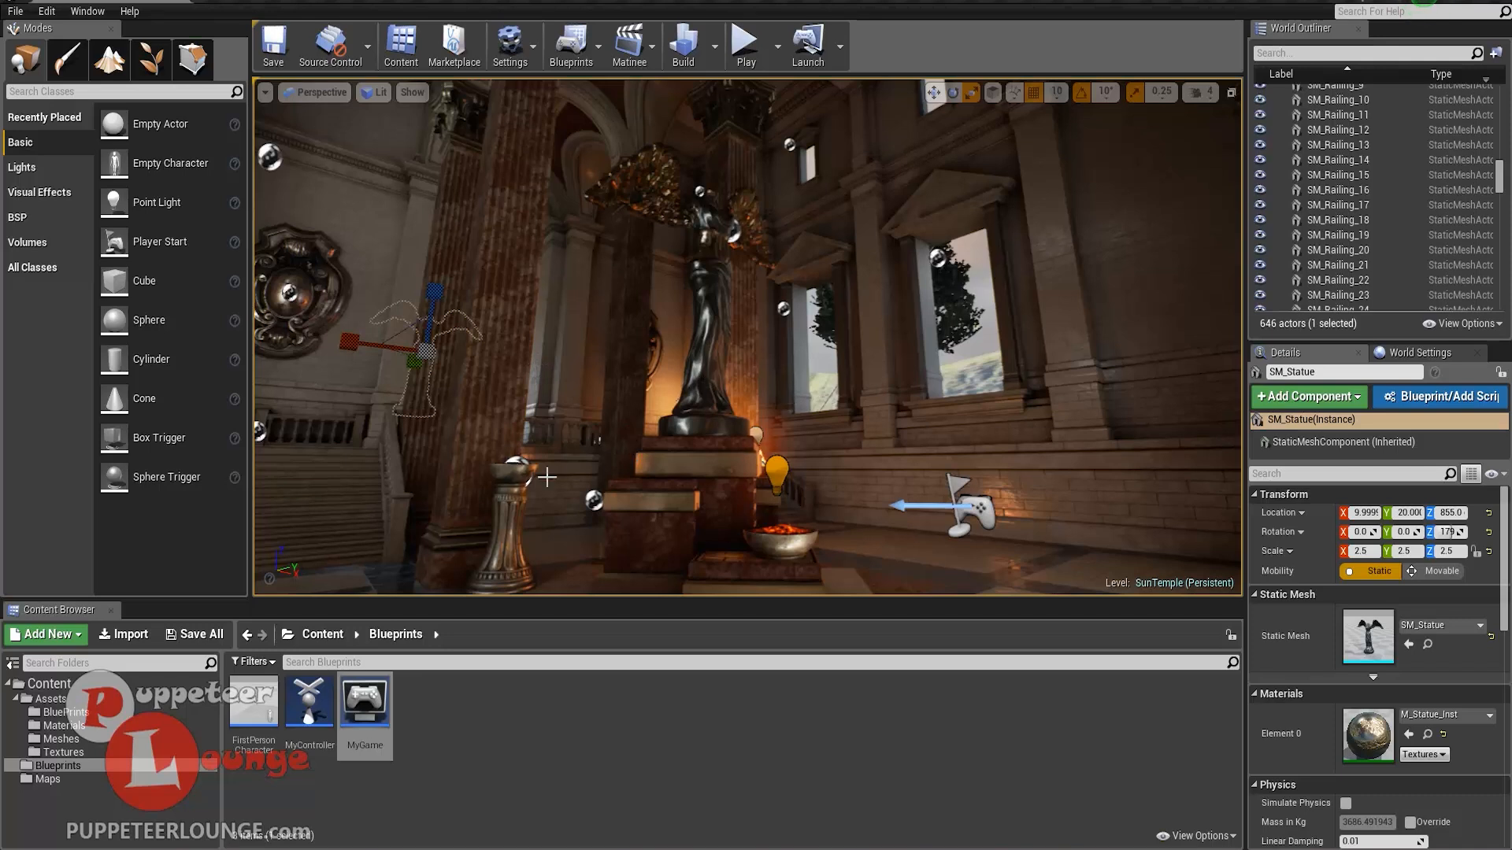
- In the Unreal Editor, examine the Package Project target platforms from Android to the Windows 32-bit and 64-bit options
click(15, 11)
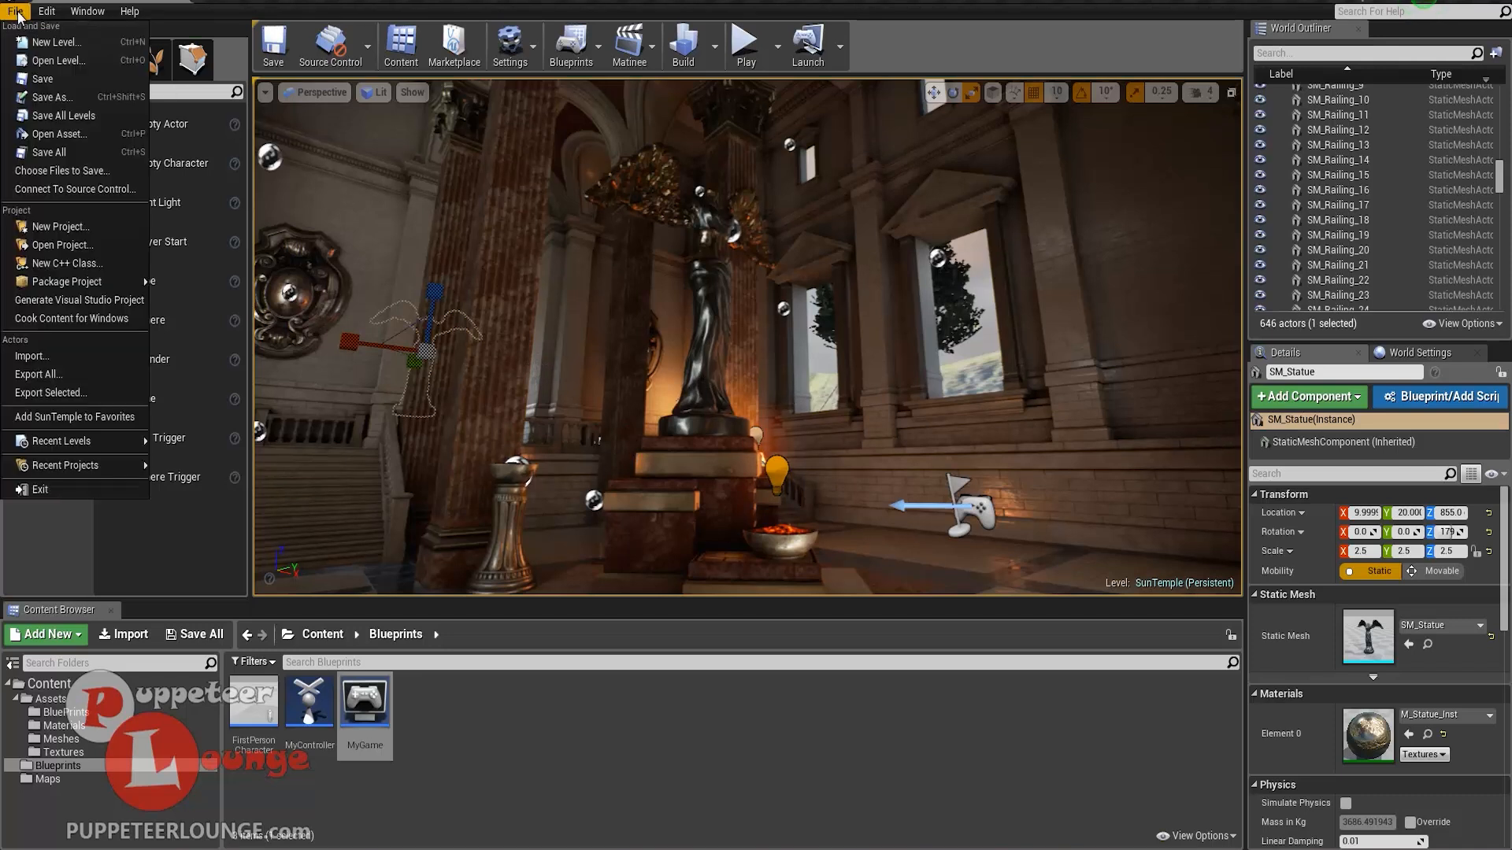
mouse_move(110, 282)
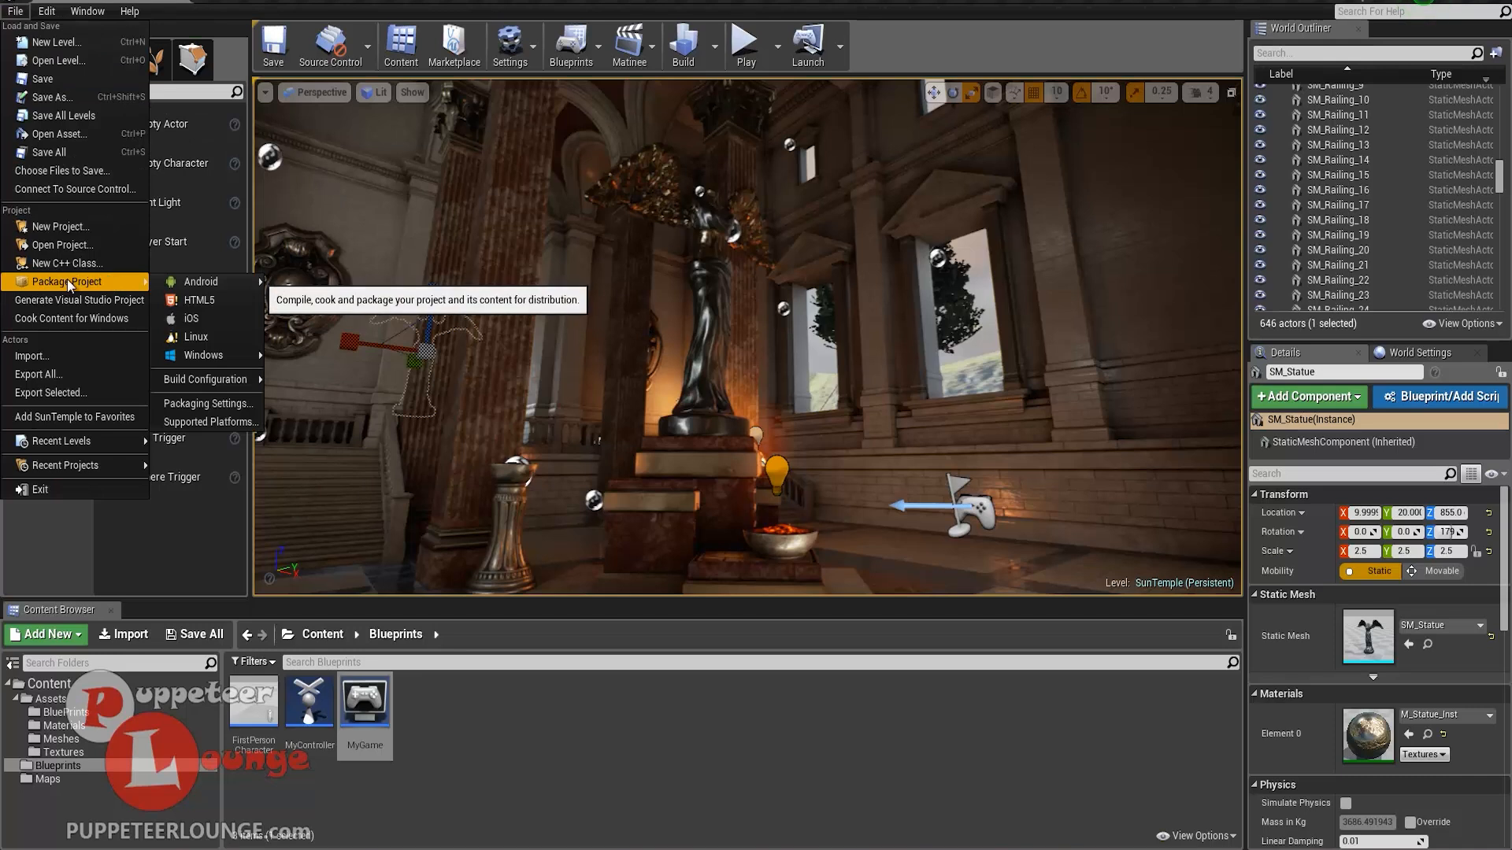
mouse_move(214, 289)
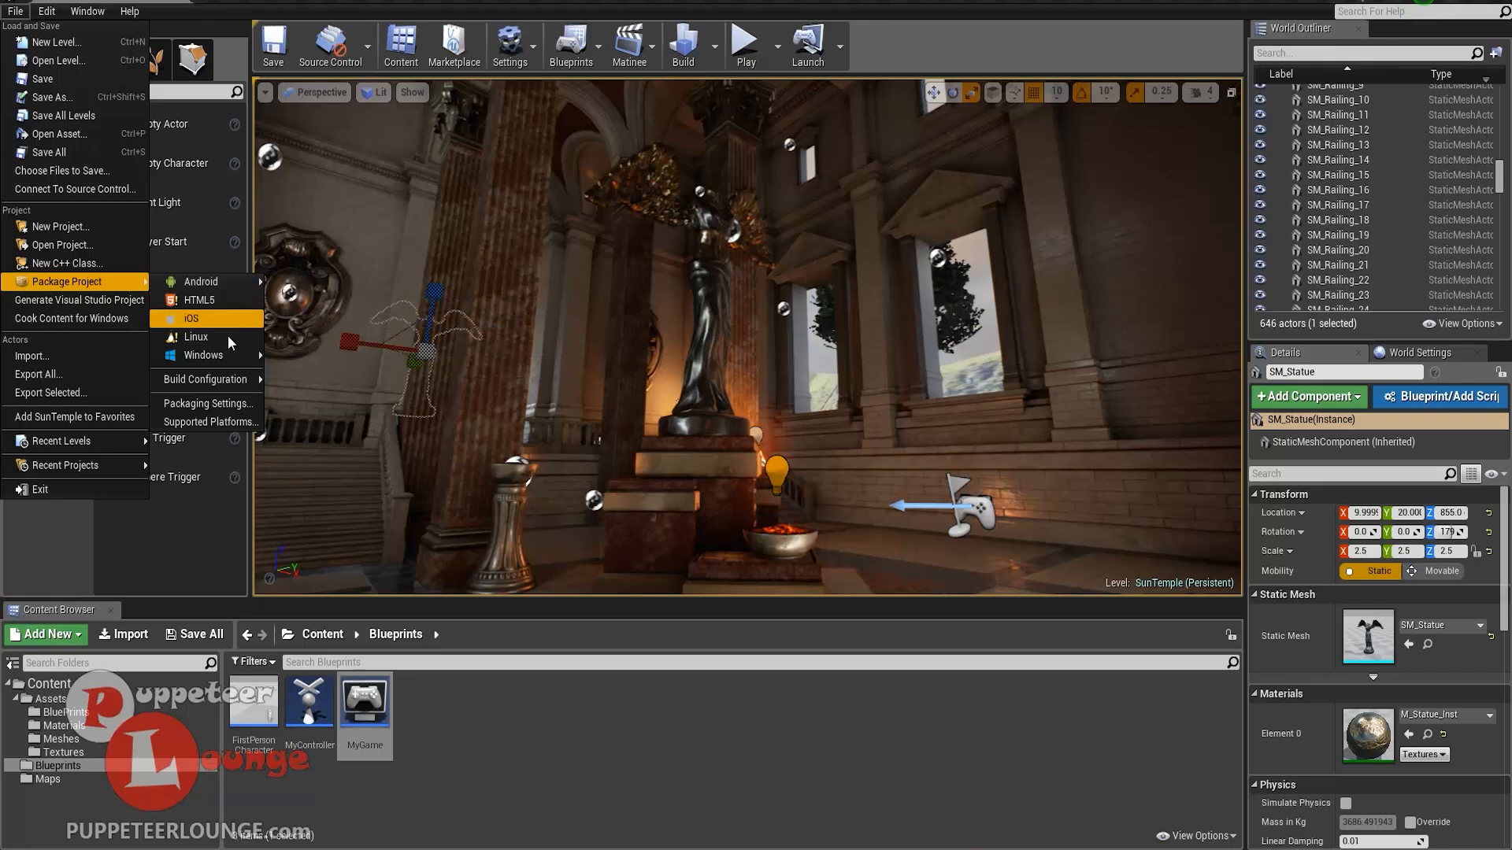
mouse_move(258, 352)
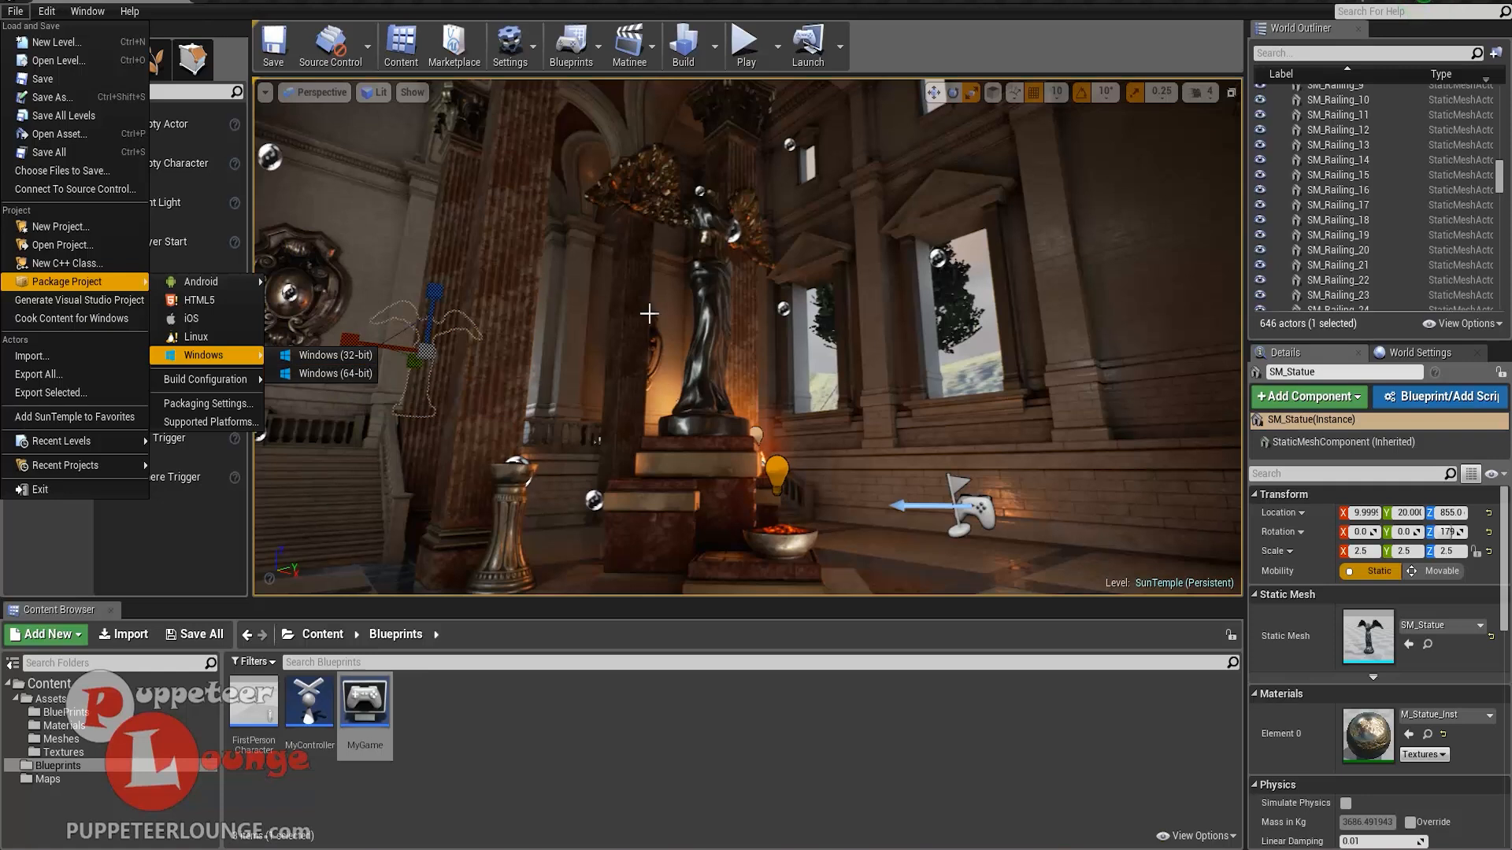
click(682, 1)
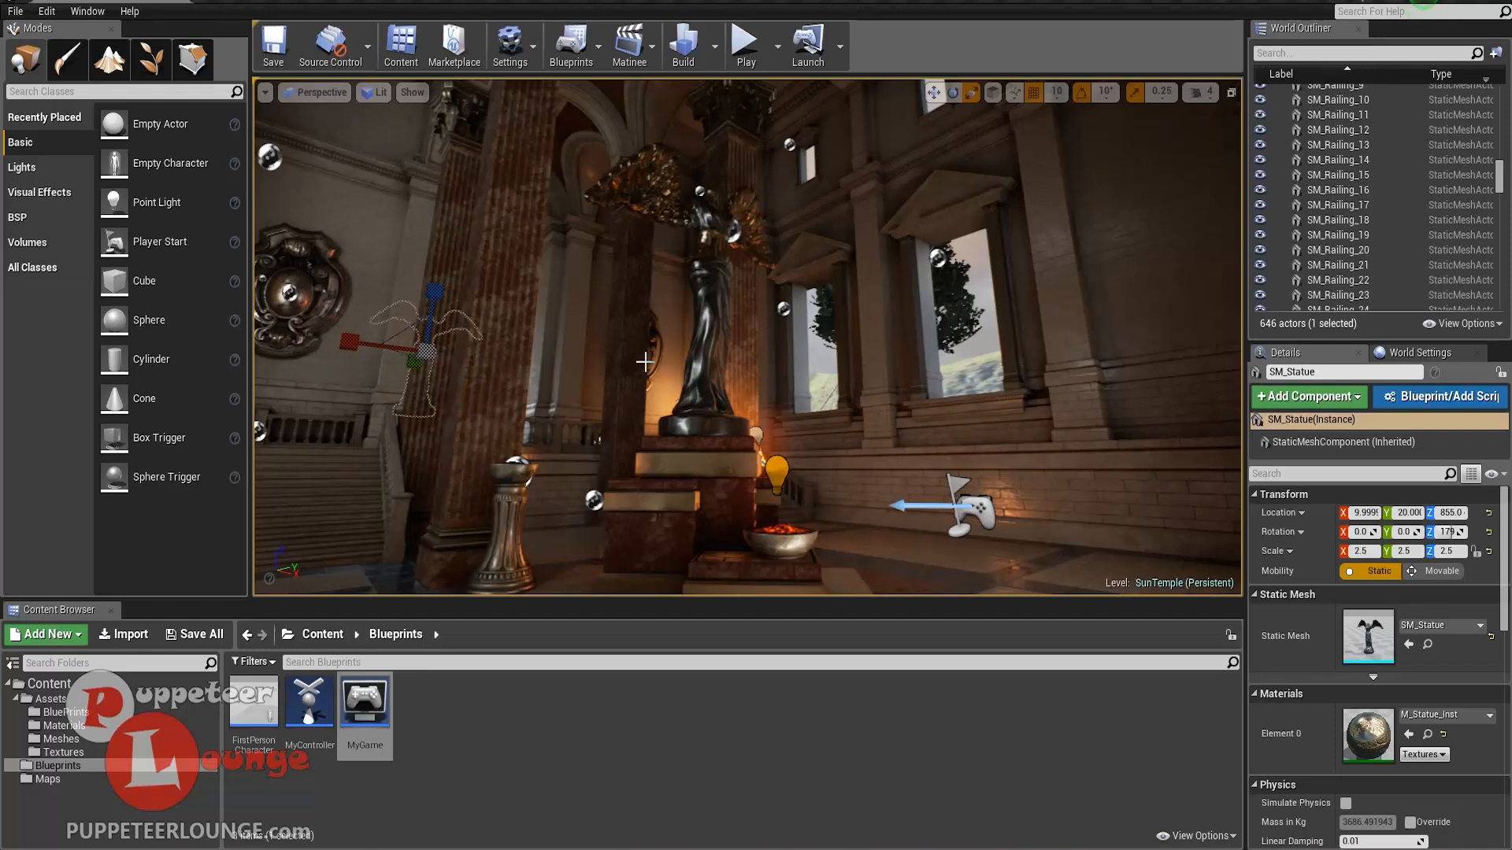
- Open a blank Notepad document over the editor and list "1. Concept" and "2. assets"
key(super+r)
key(Return)
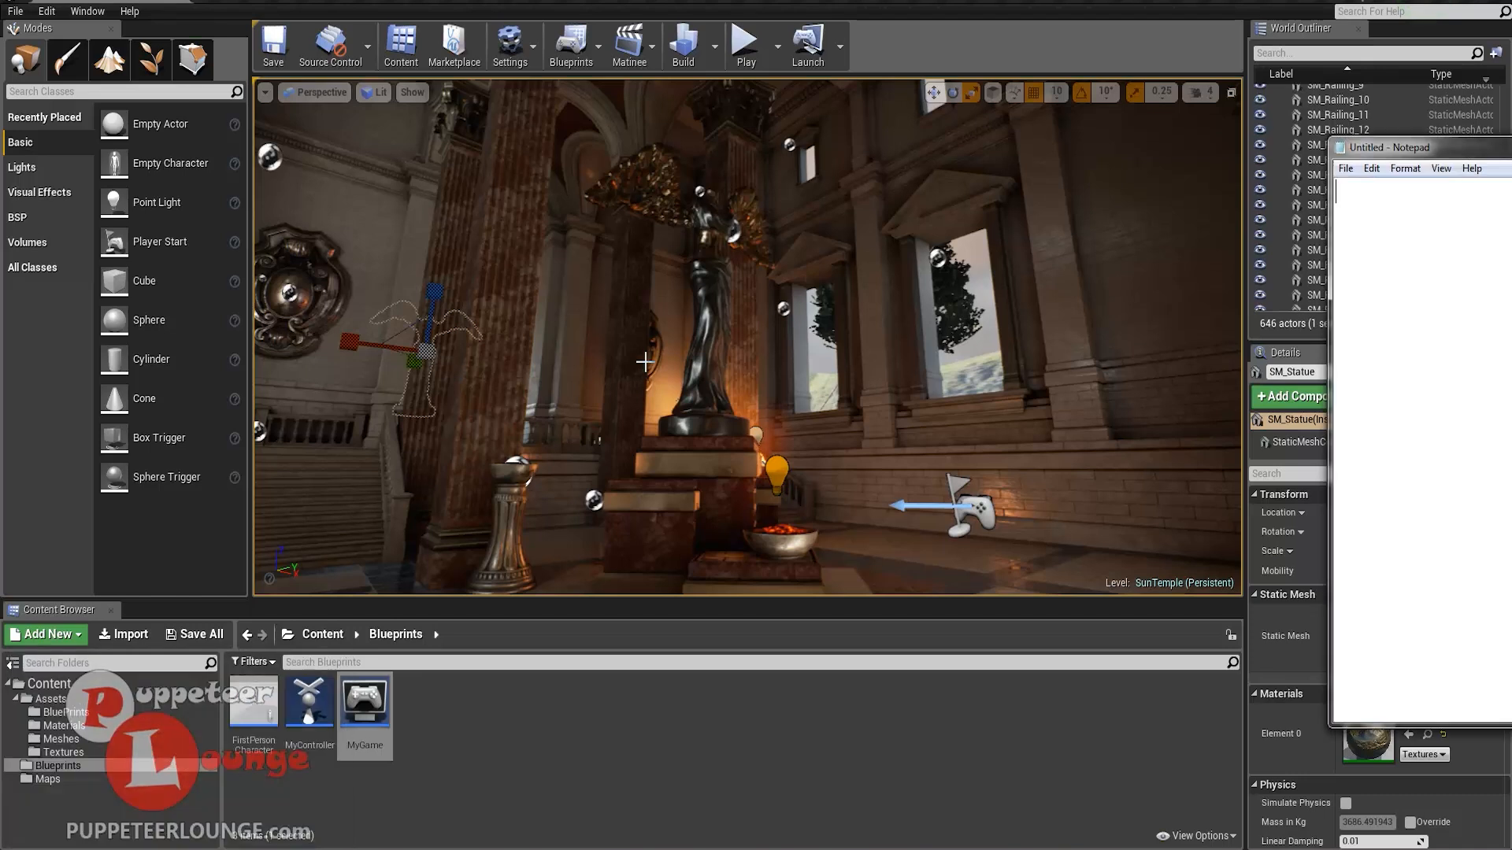
drag(1390, 150, 505, 181)
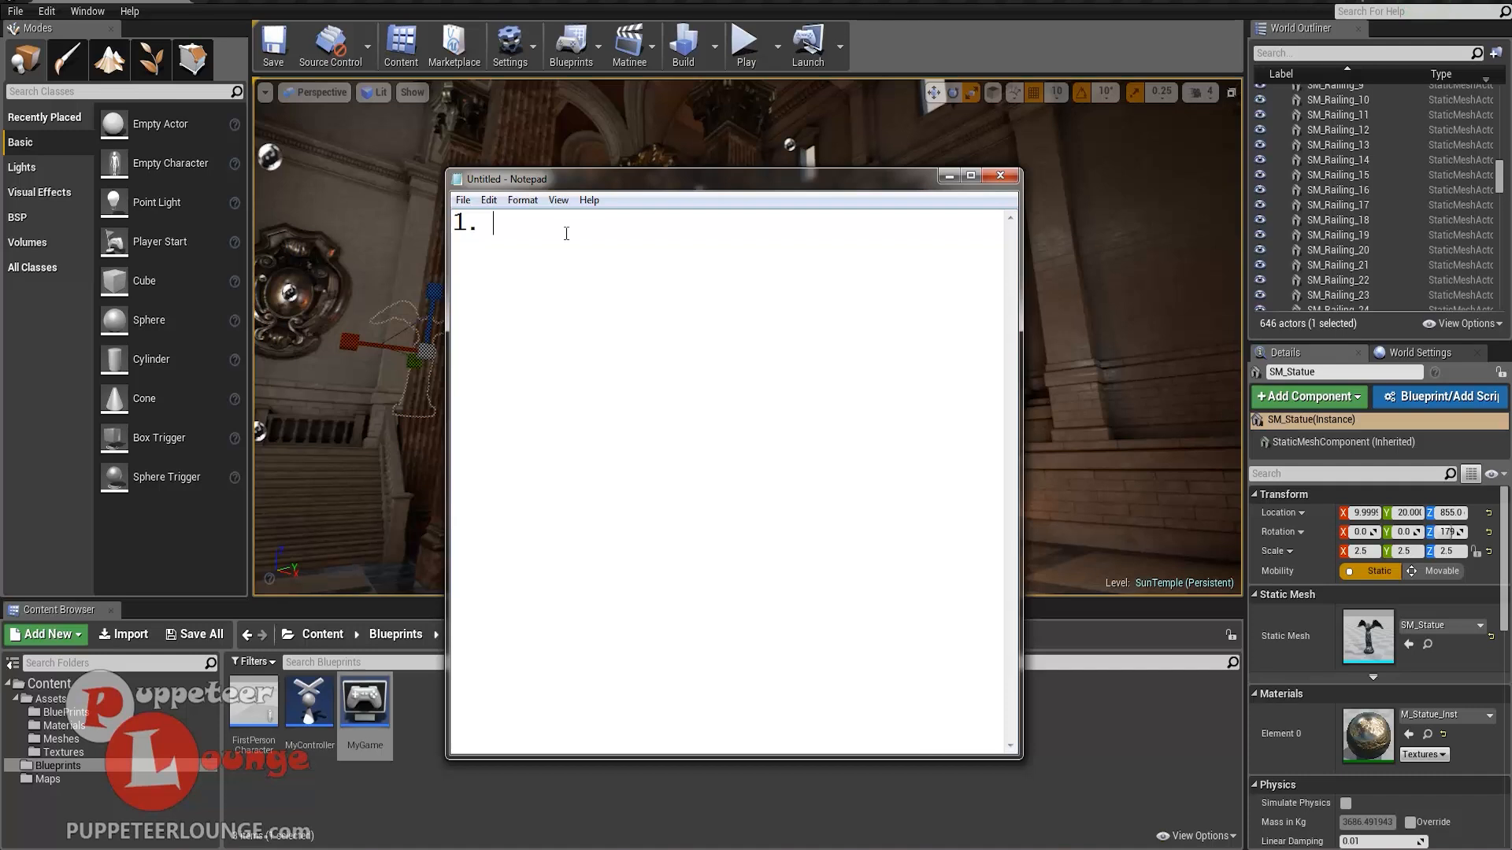
text(once)
text(assets)
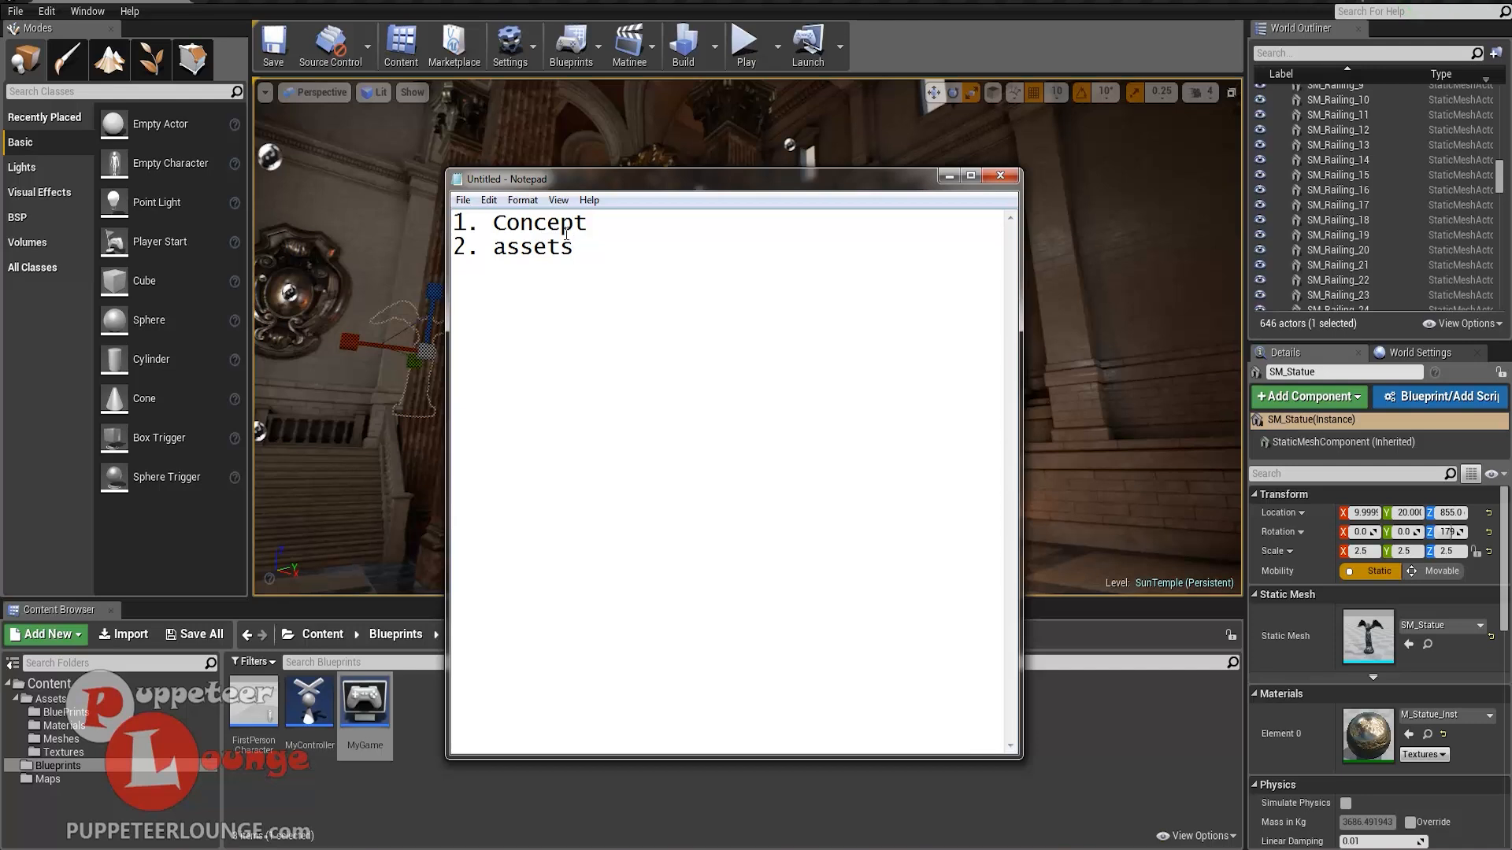
- Add the lines "3. textures" and "4. rig/animate" to the Notepad list
key(Return)
text(3. textu)
text(res)
text(4.)
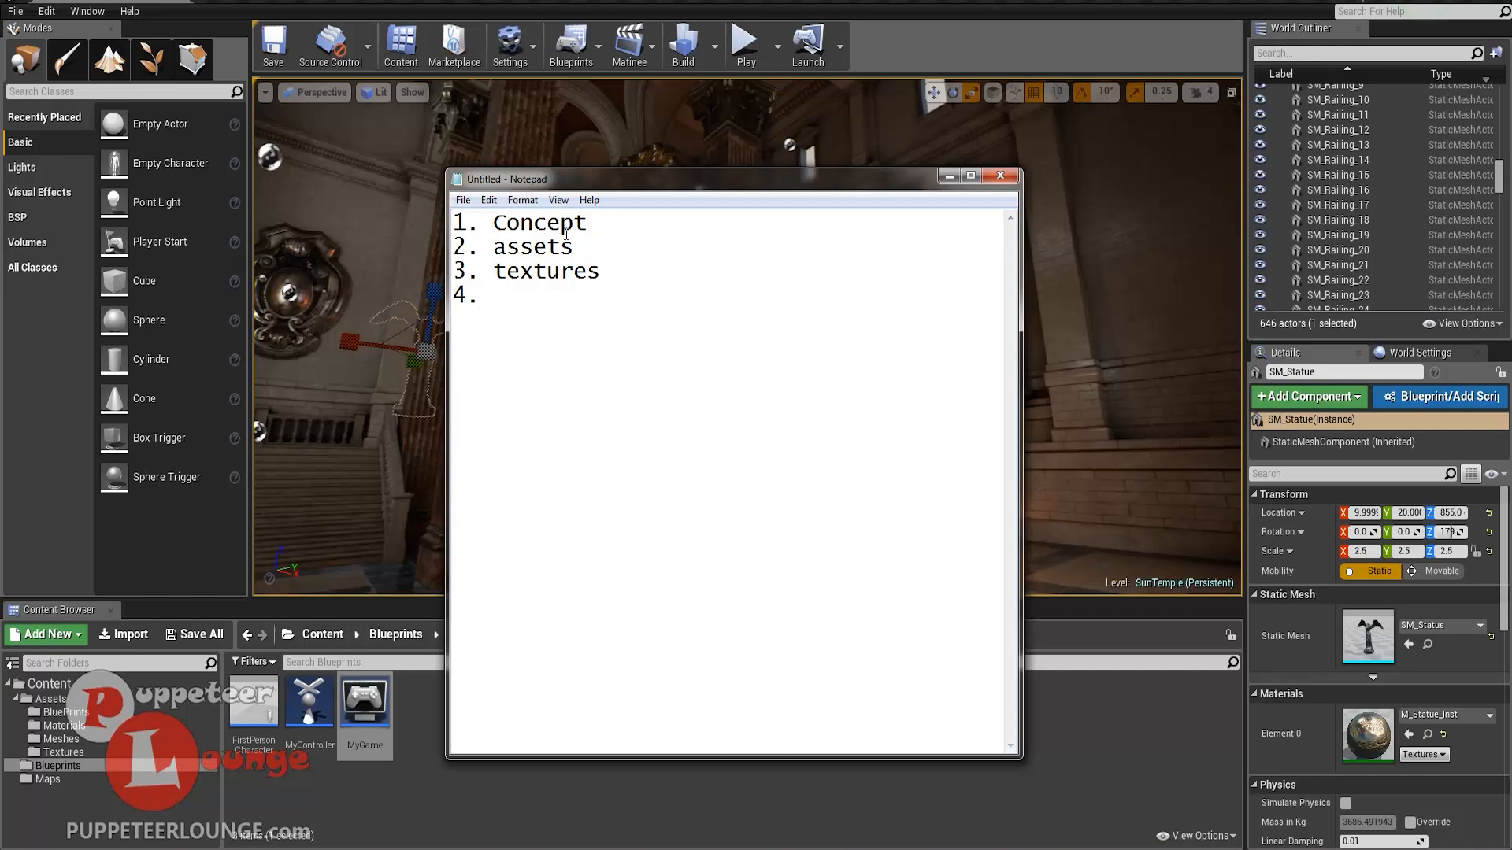
text( rig/animate)
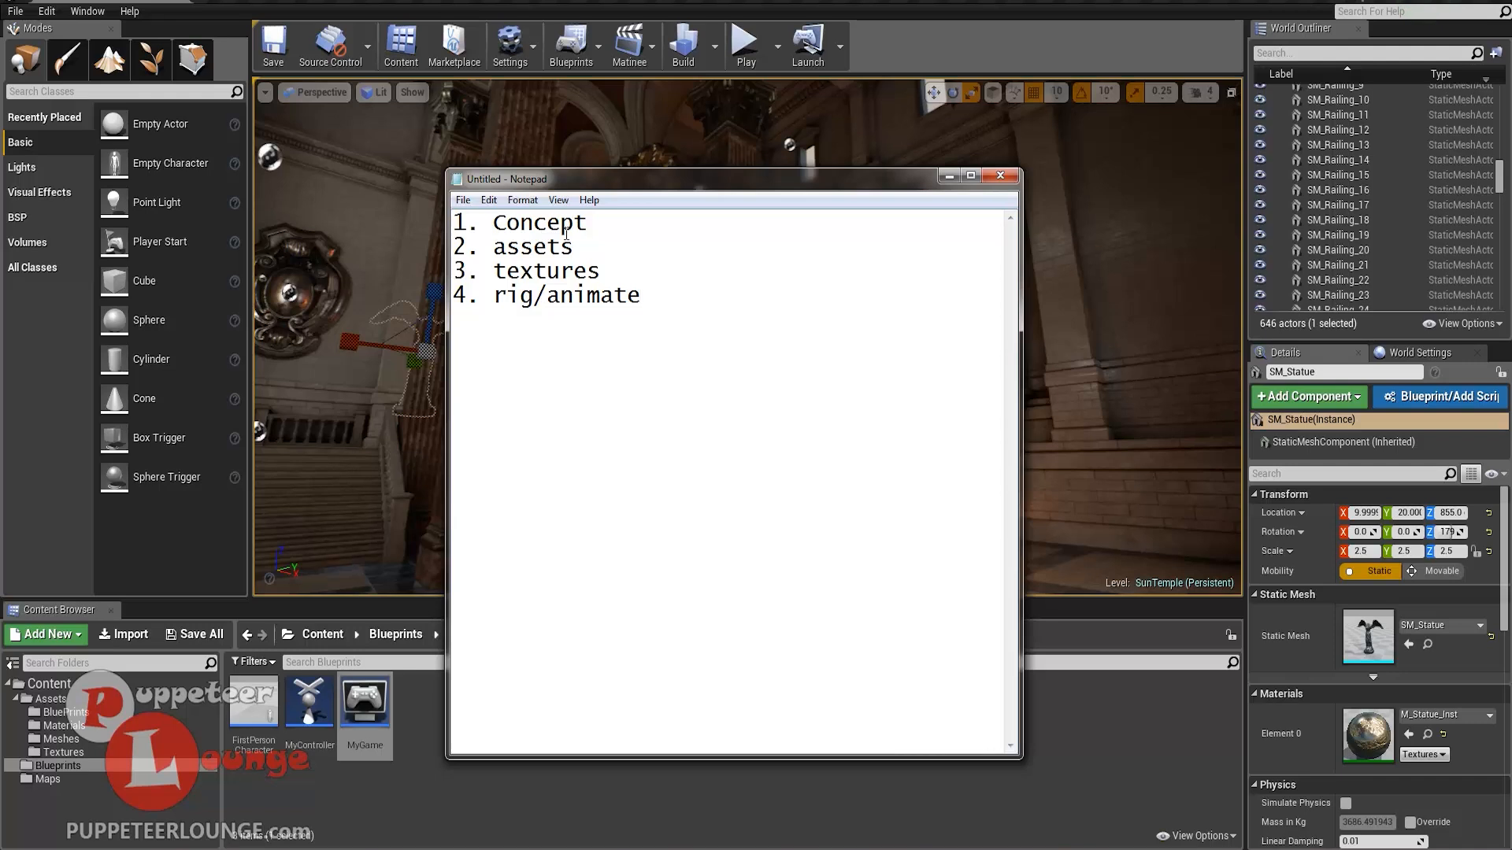
- Extend line 4 of the list with "/export" and add the line "5. blueprints"
text(/)
text(export )
text(5.)
text( bluepr)
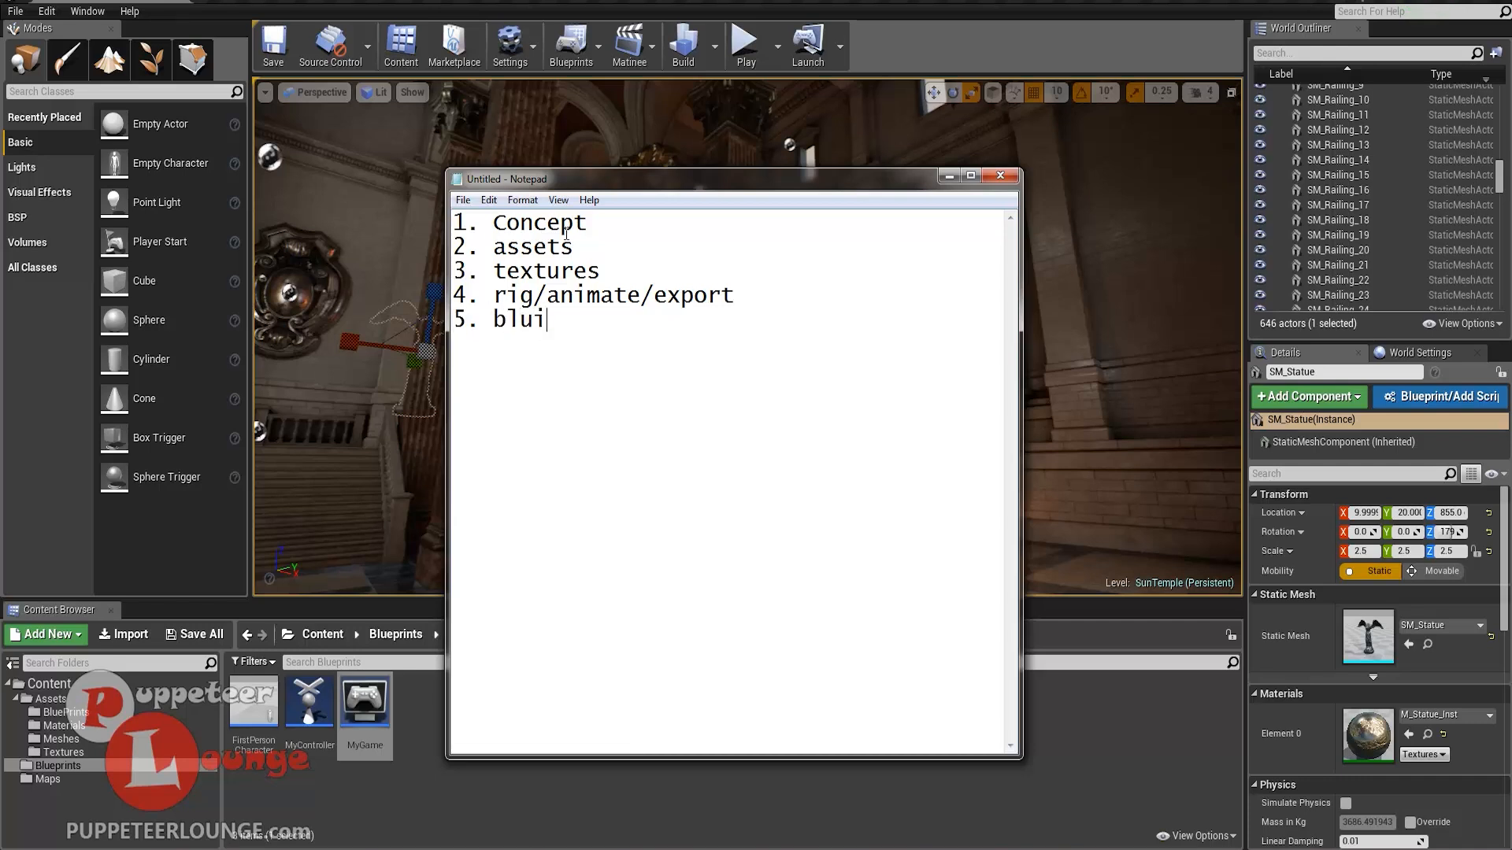
text(ints)
- Close the untitled Notepad document without saving it
drag(667, 178, 543, 196)
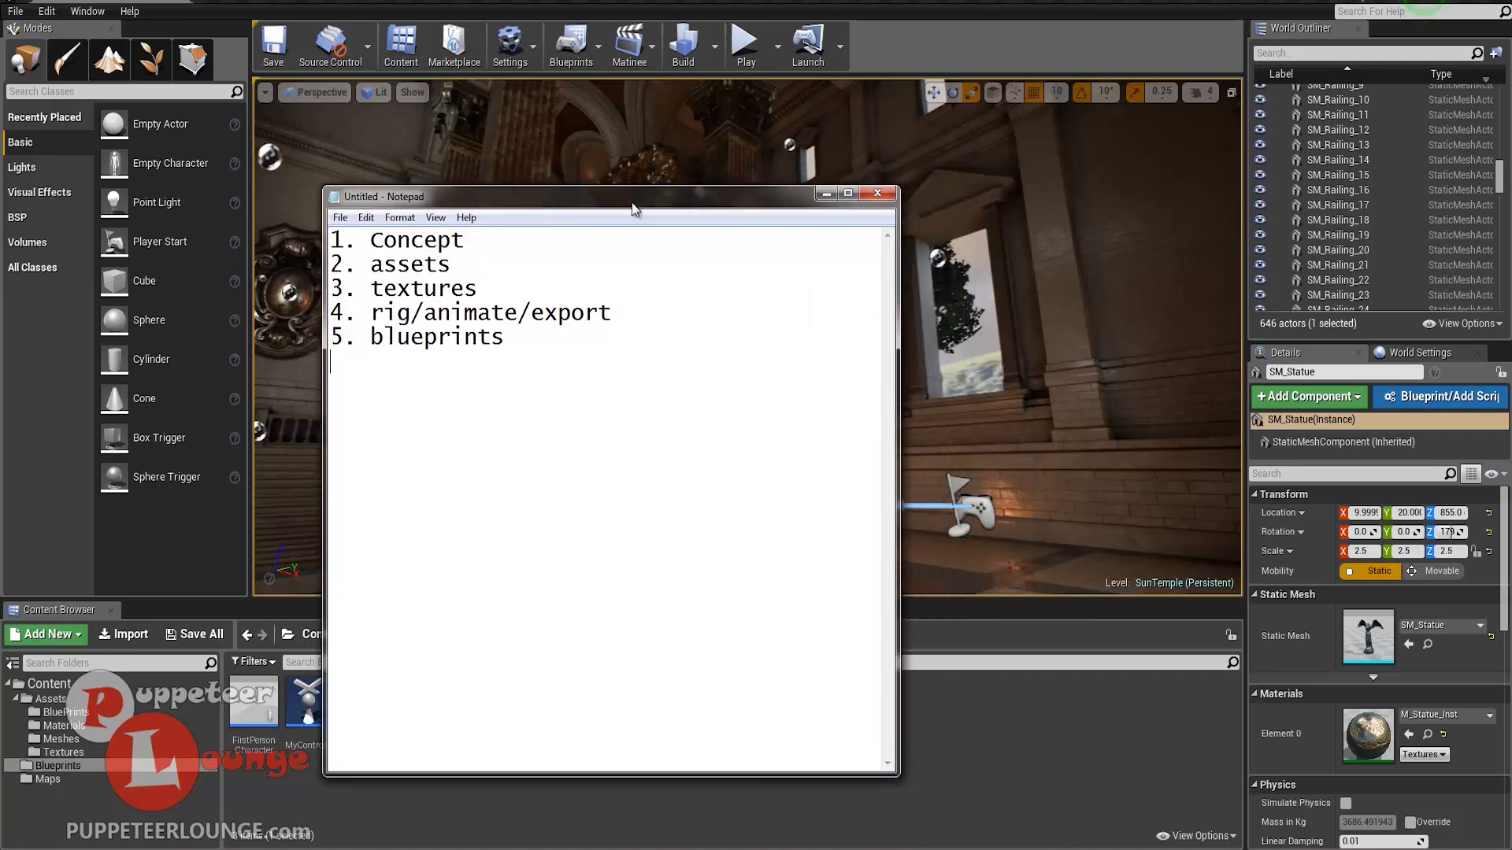
click(876, 198)
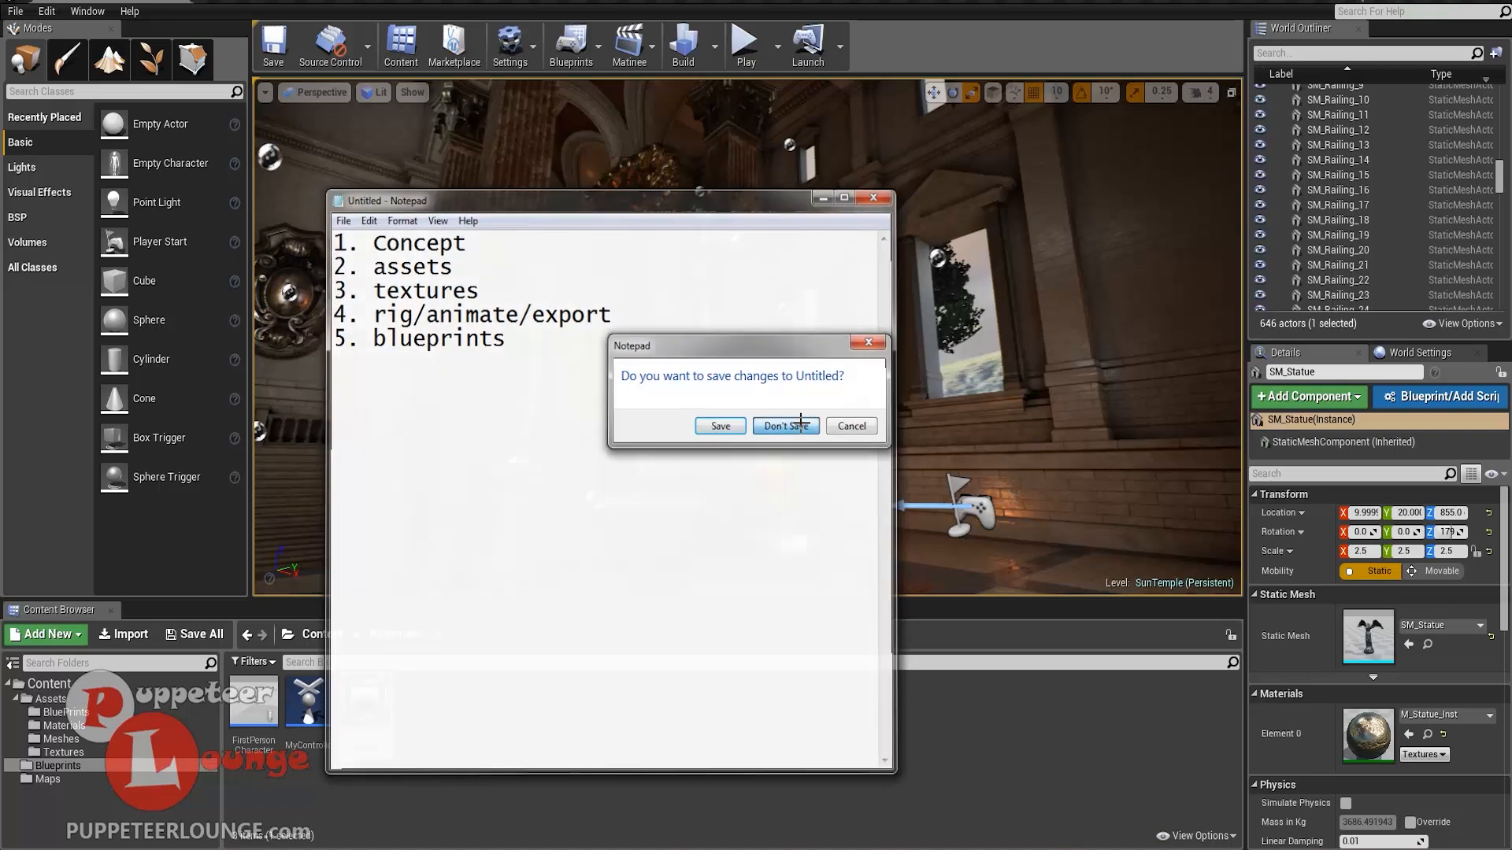
click(807, 429)
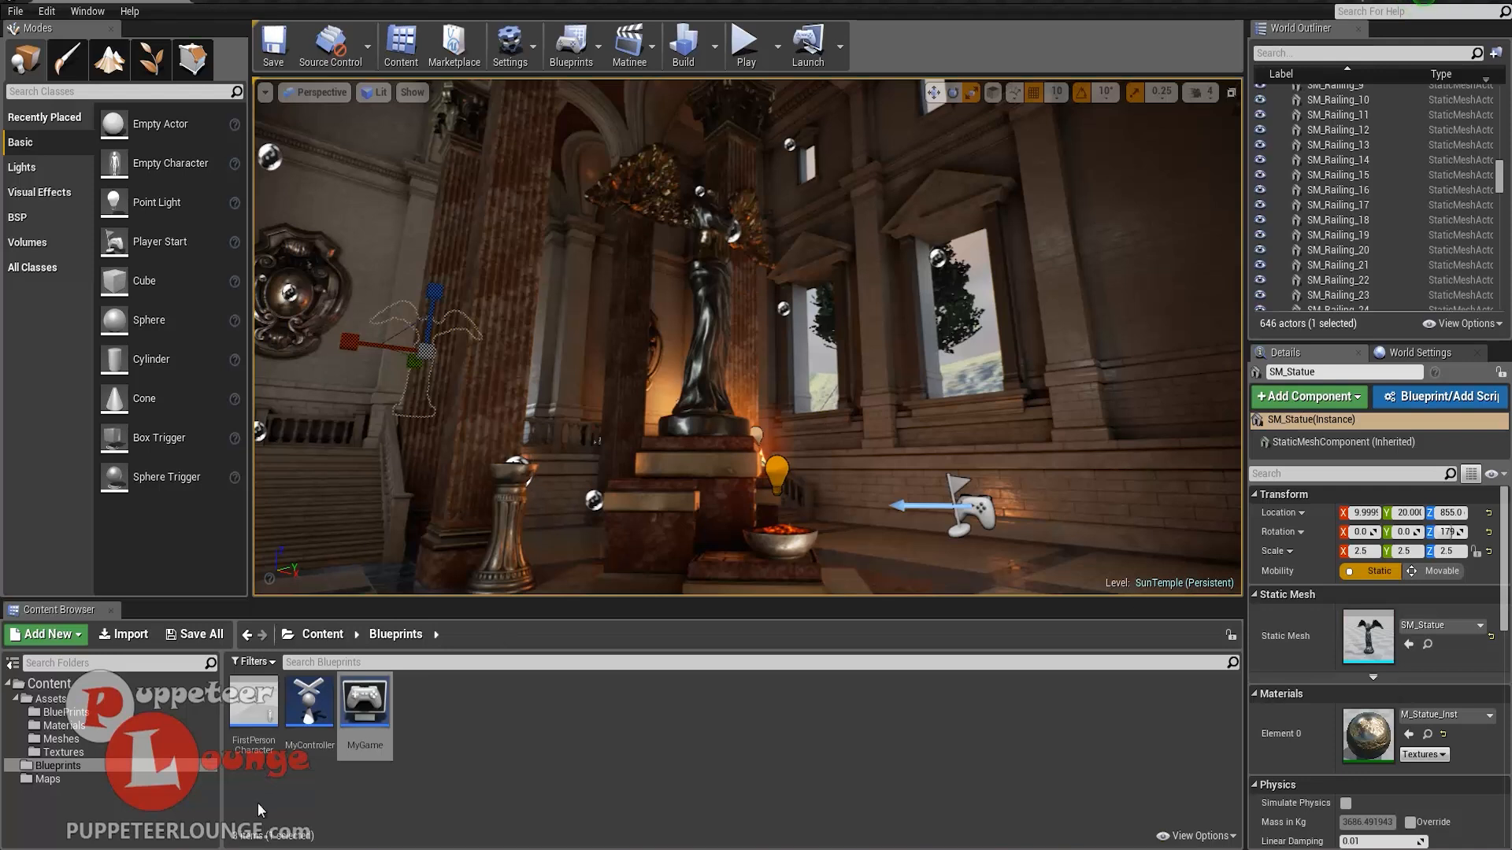
- Switch to the browser and bring up the TEJO Unreal Engine 4 Demo page on Vimeo
click(228, 849)
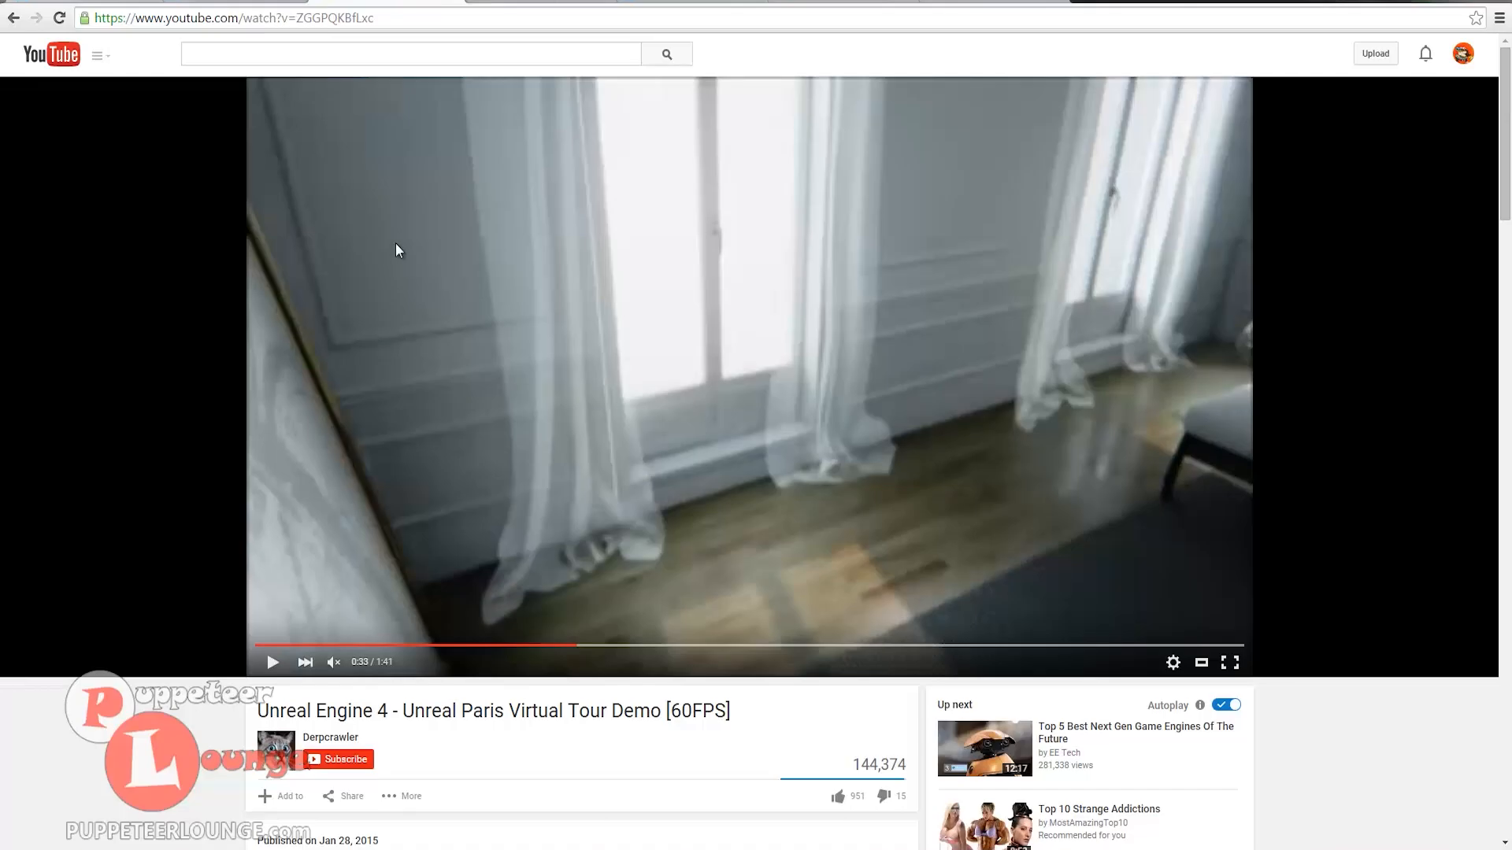
click(226, 1)
click(60, 2)
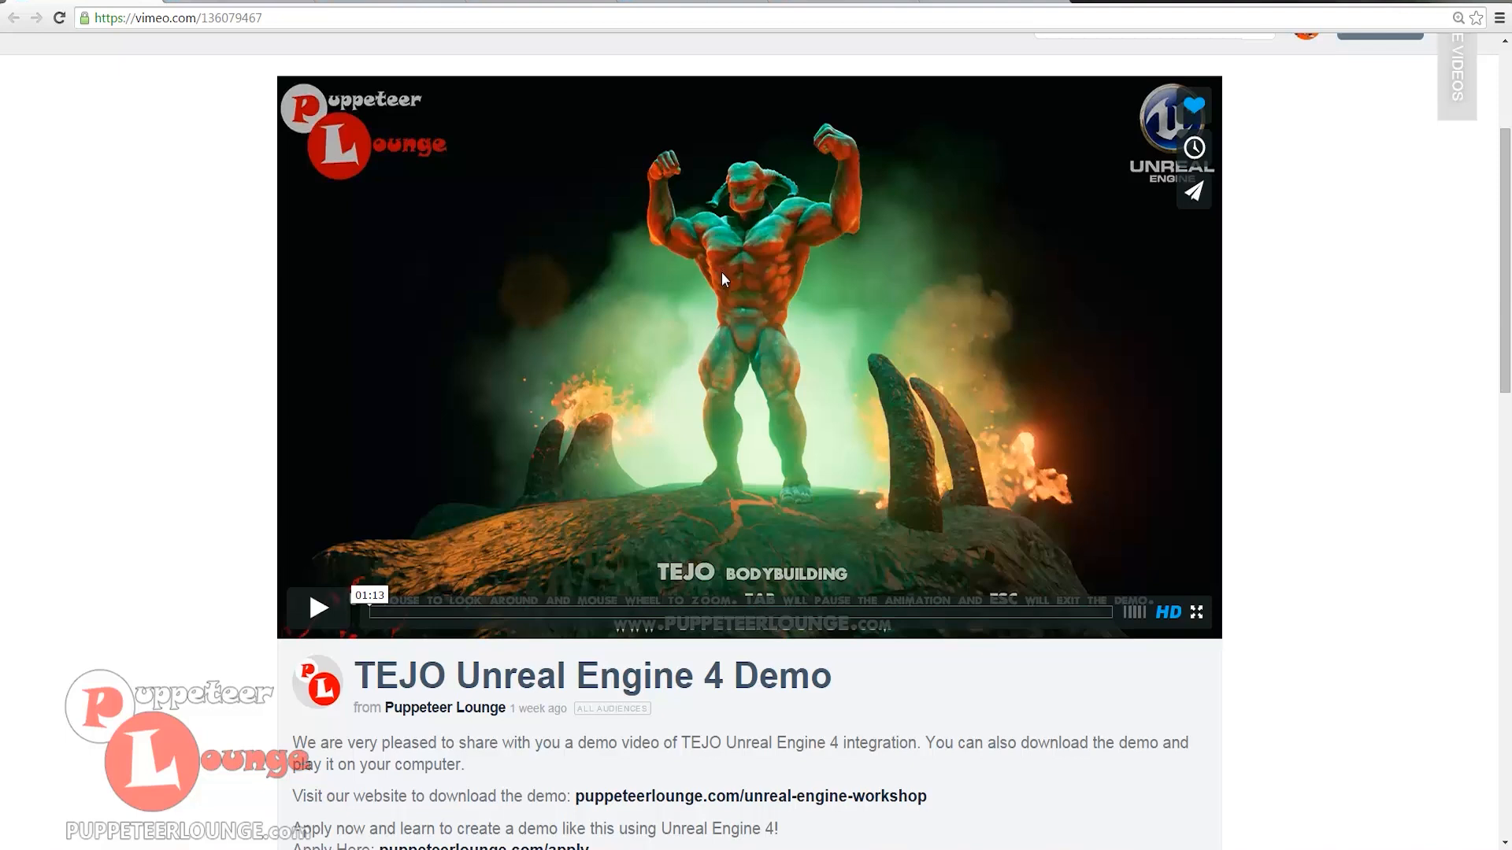
- Switch to the workshop's model folder in Windows Explorer, review the SET folder's contents, and open the TEJO folder
click(420, 814)
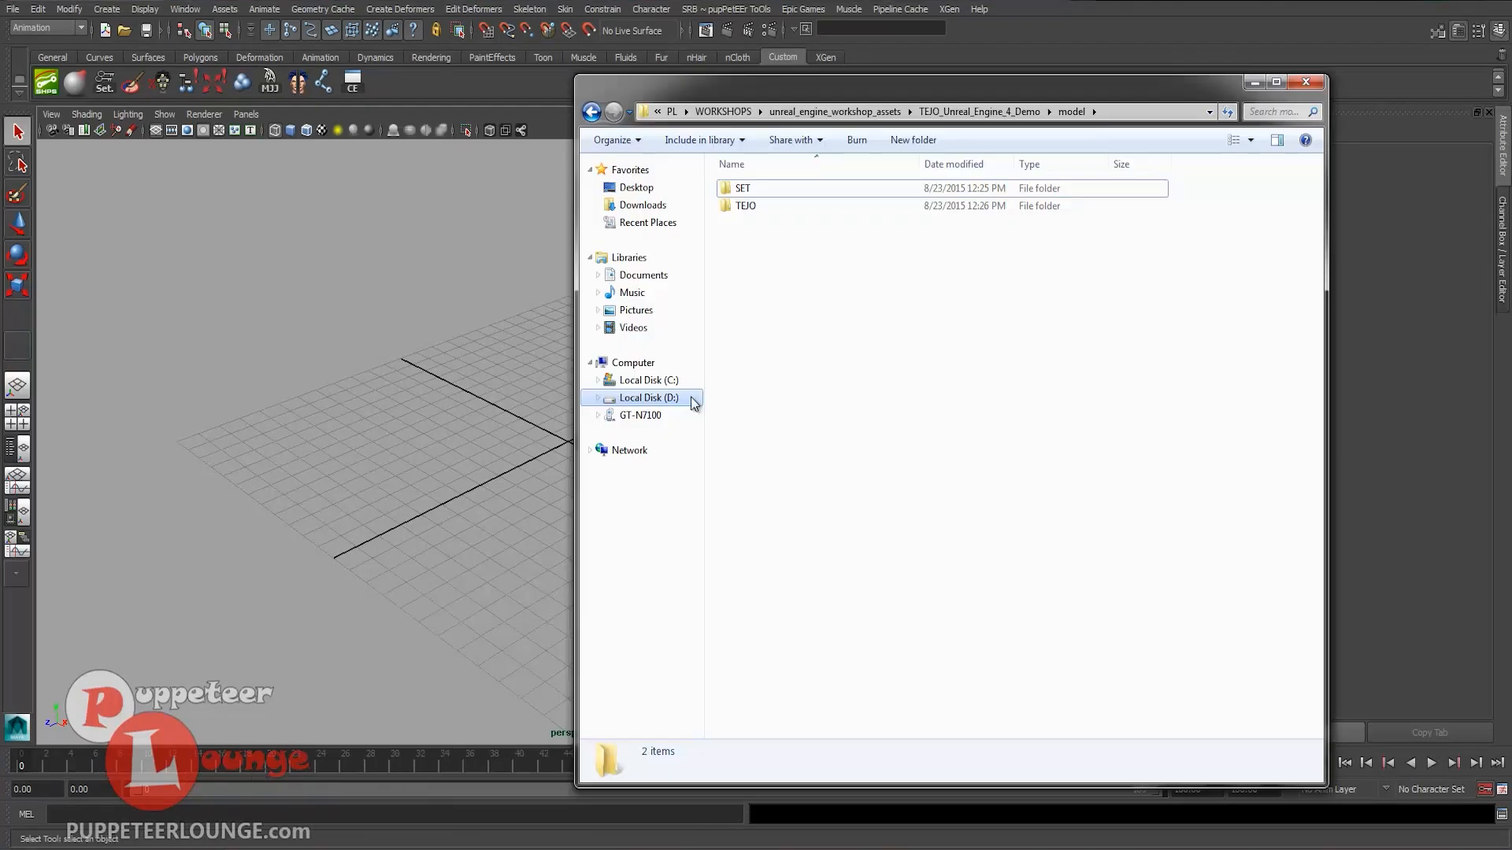
drag(953, 95, 845, 146)
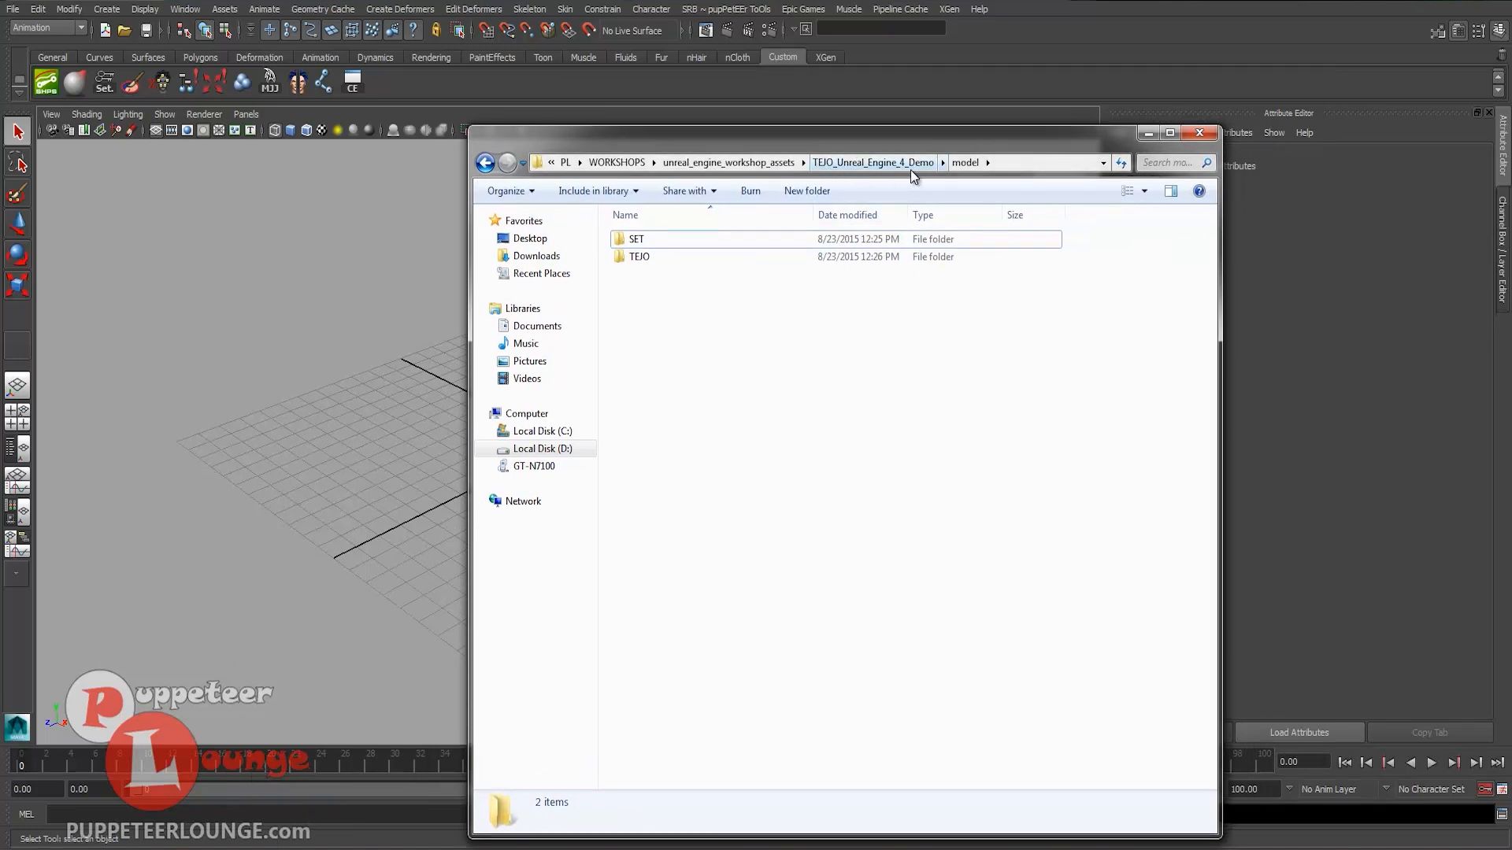
double_click(636, 240)
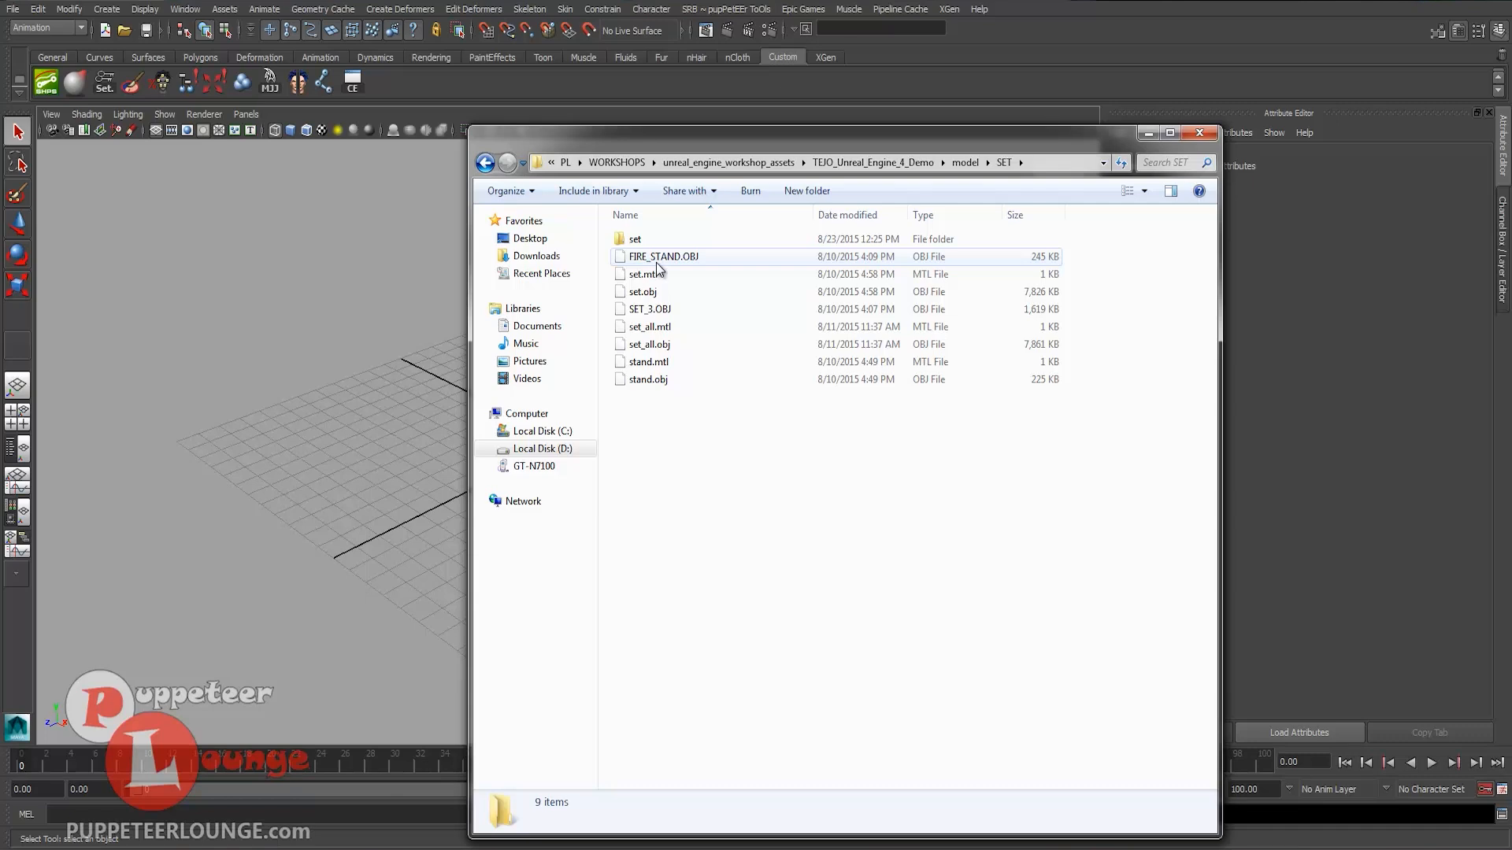
click(965, 163)
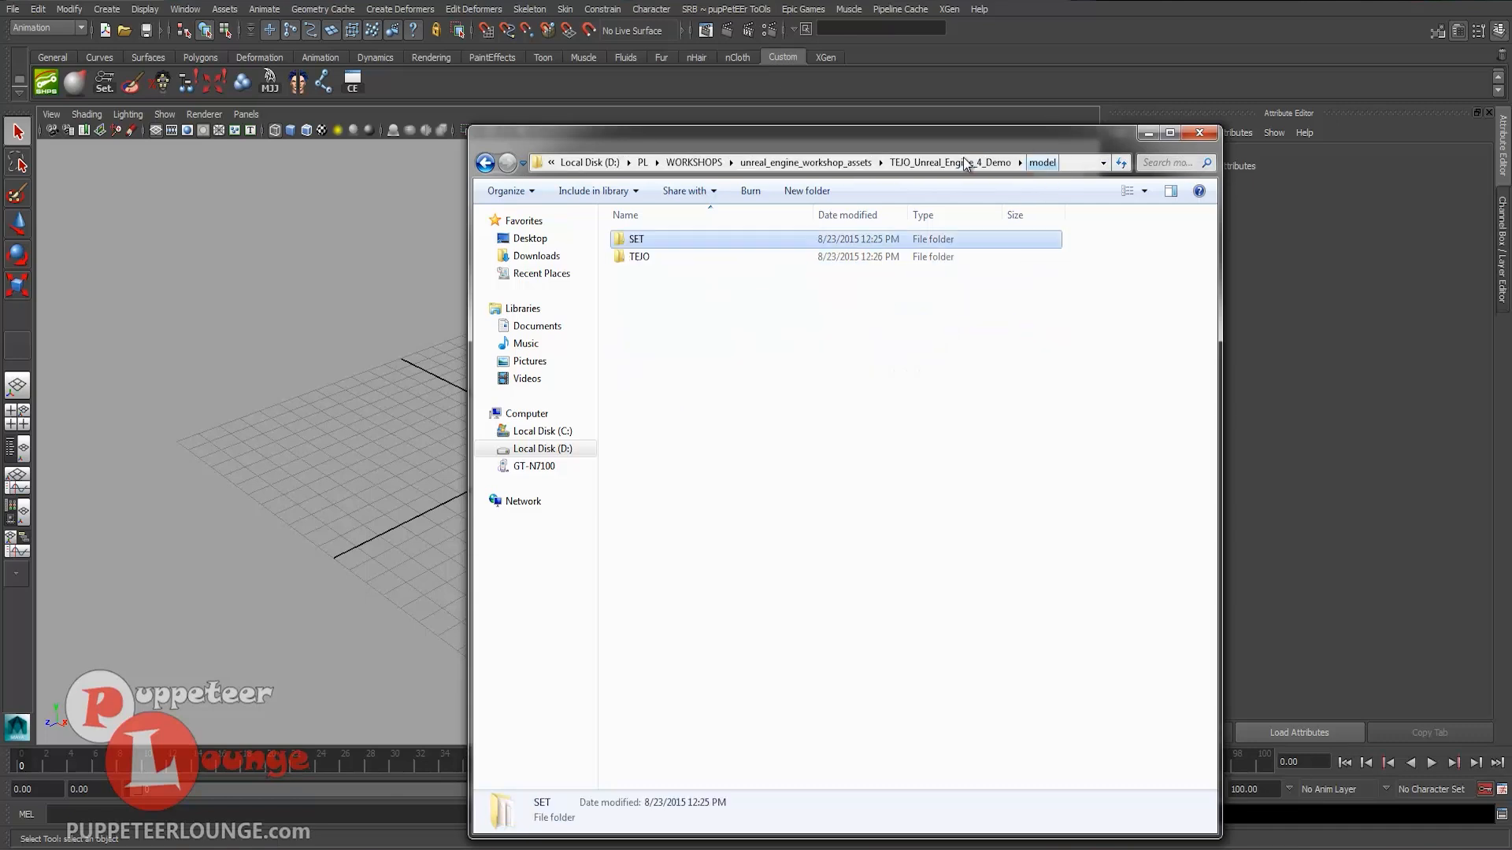
double_click(660, 257)
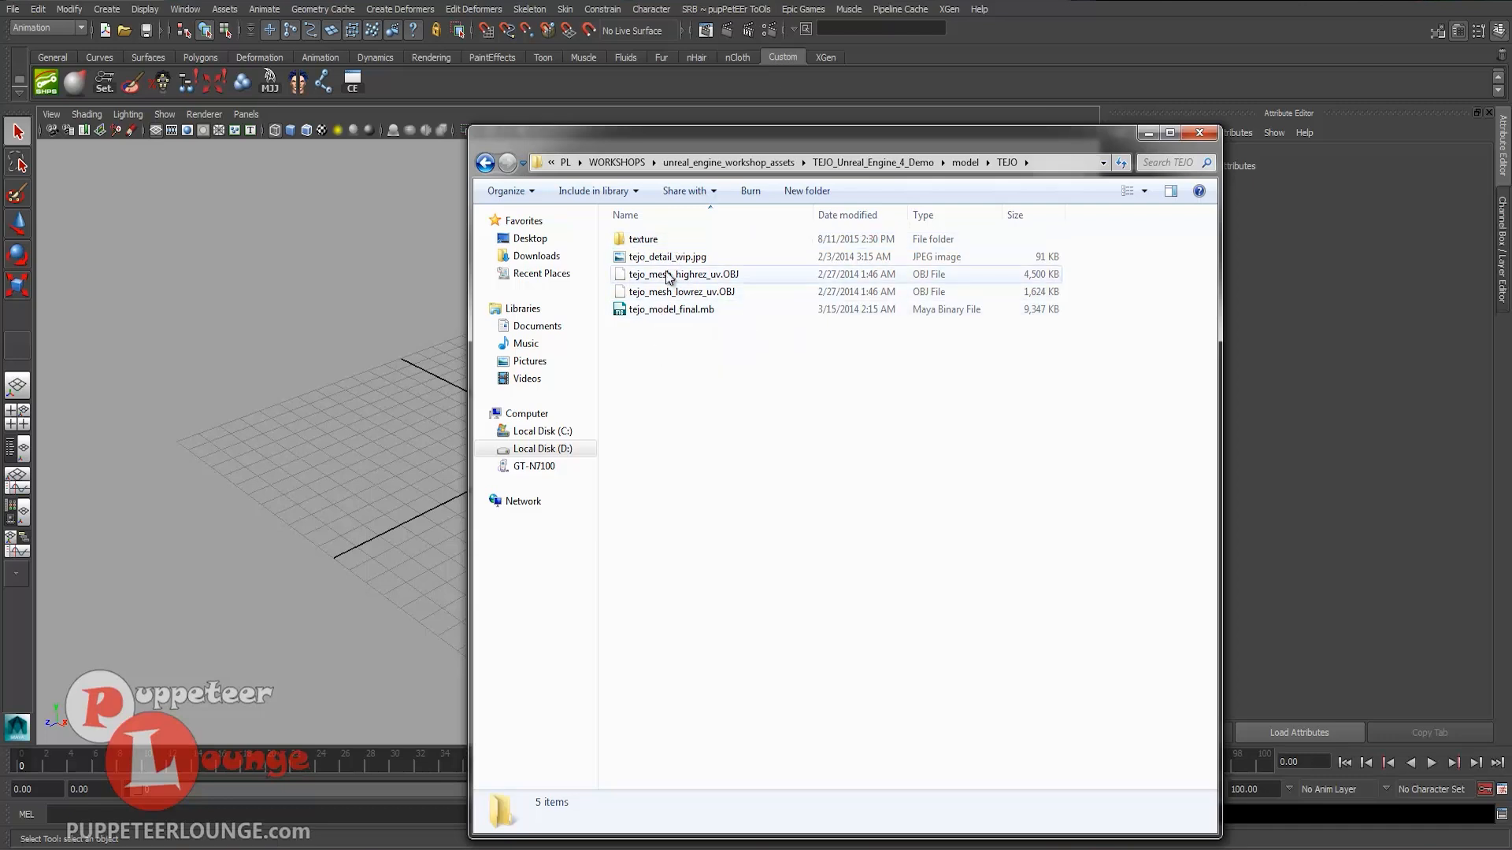
- Inspect the low-res and high-res TEJO OBJ meshes and tejo_model_final.mb, and preview the tejo_detail_wip.jpg image
click(693, 294)
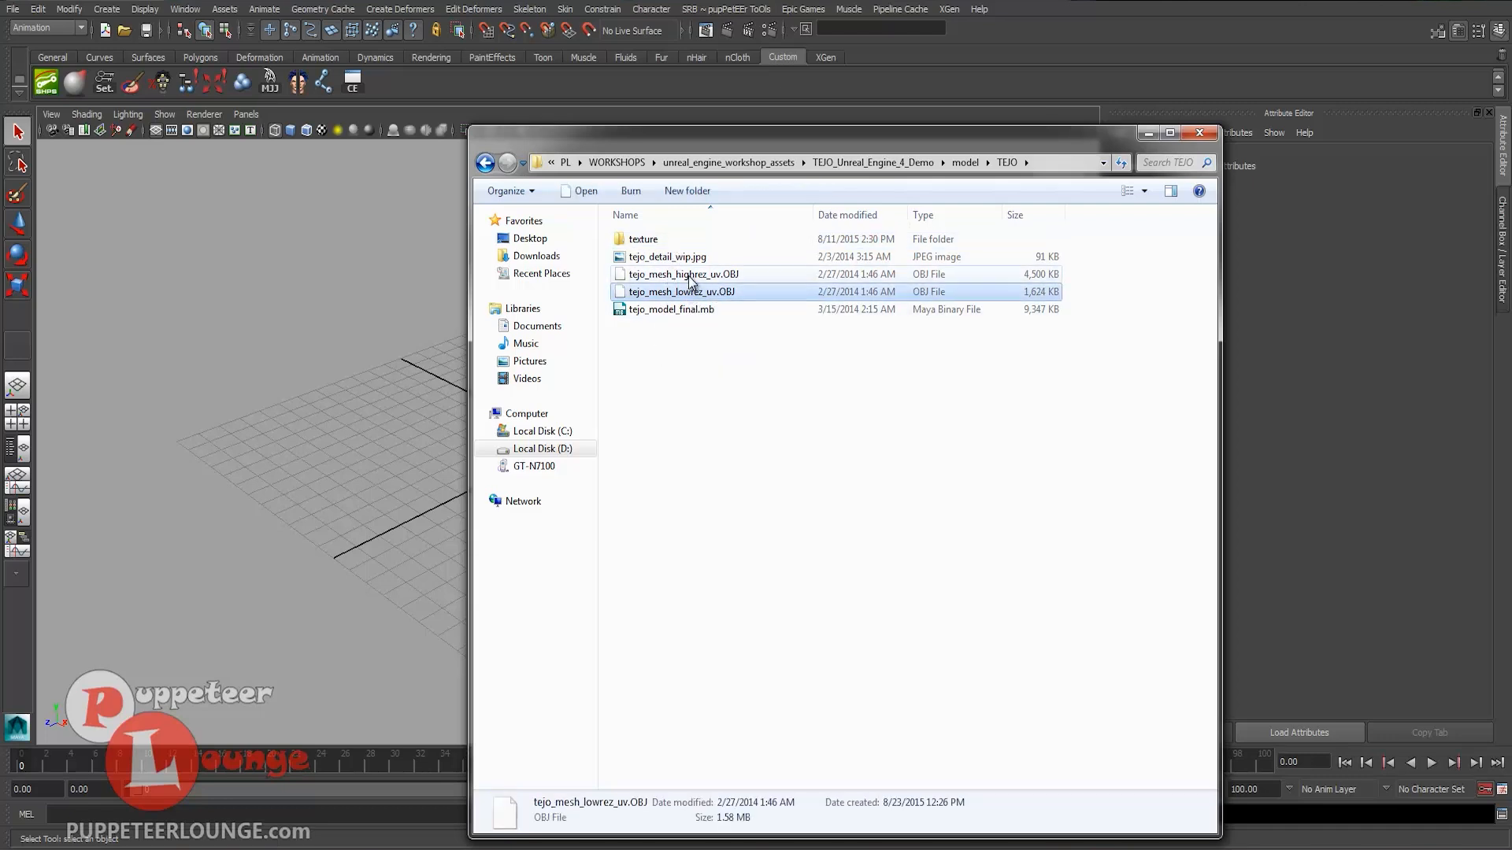
click(690, 278)
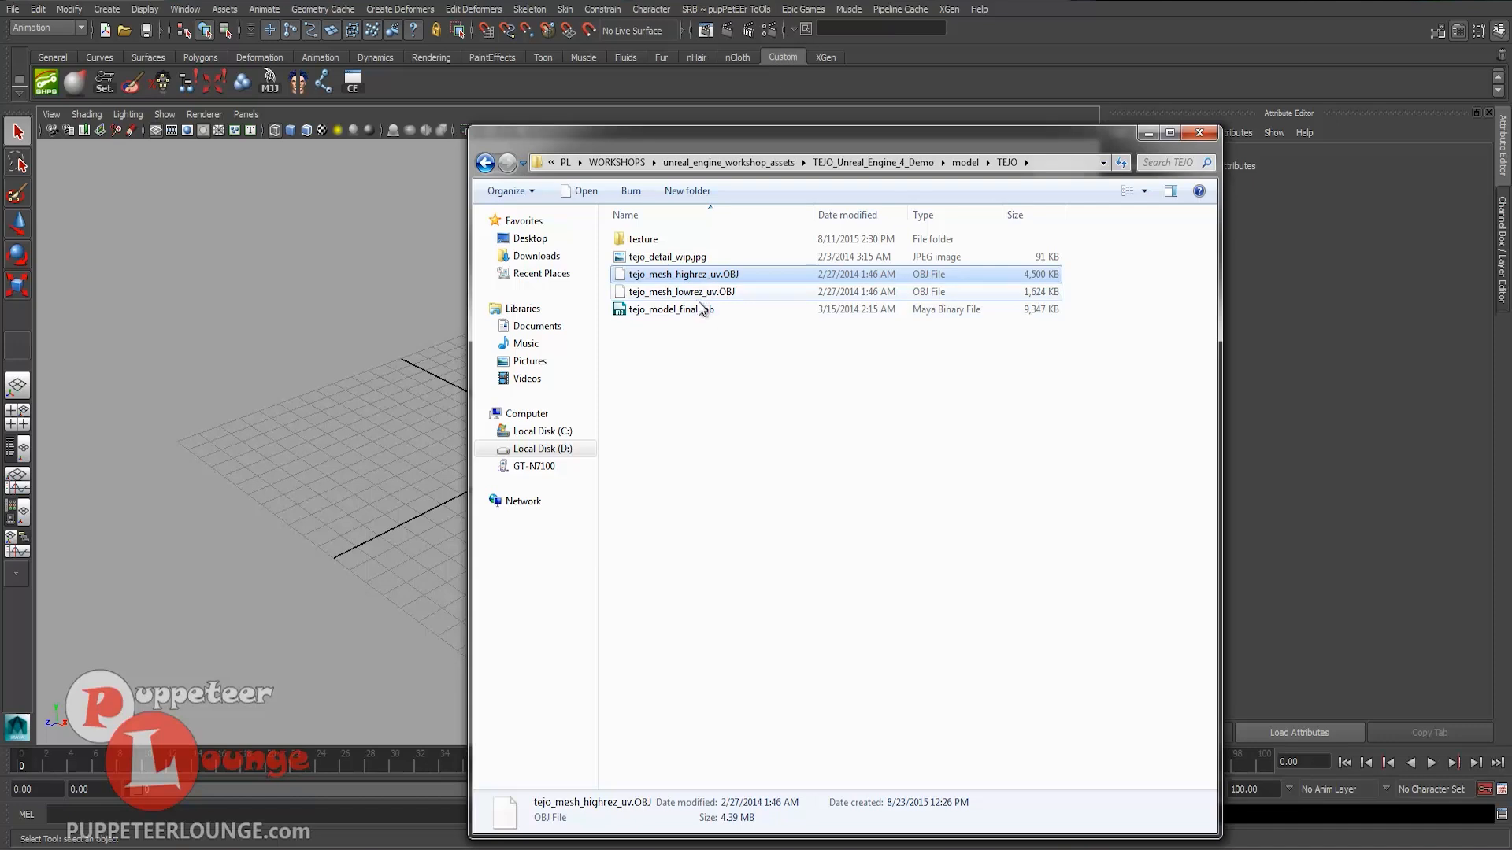
click(701, 310)
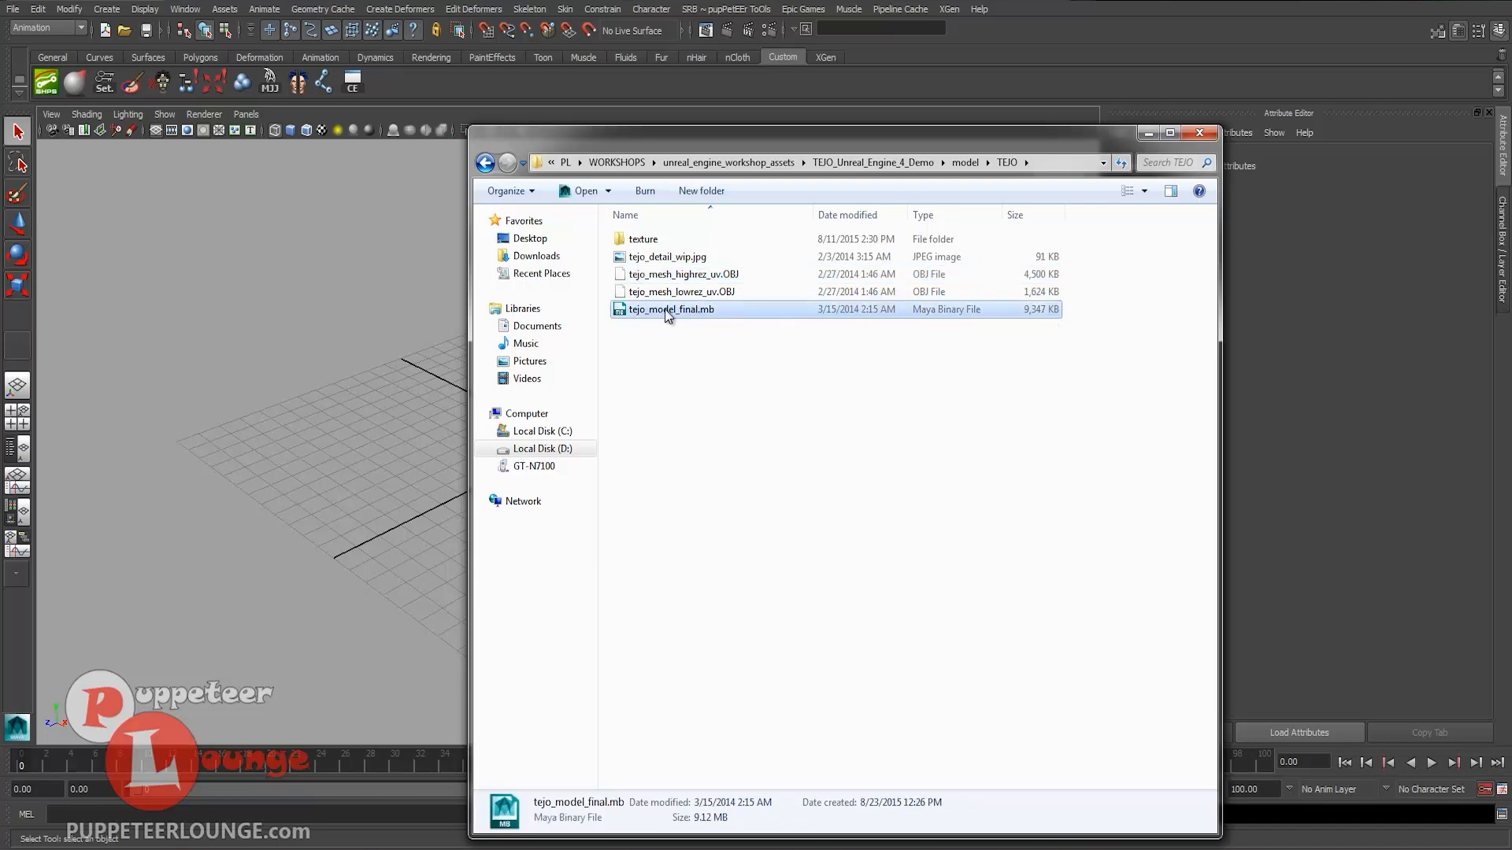
double_click(668, 257)
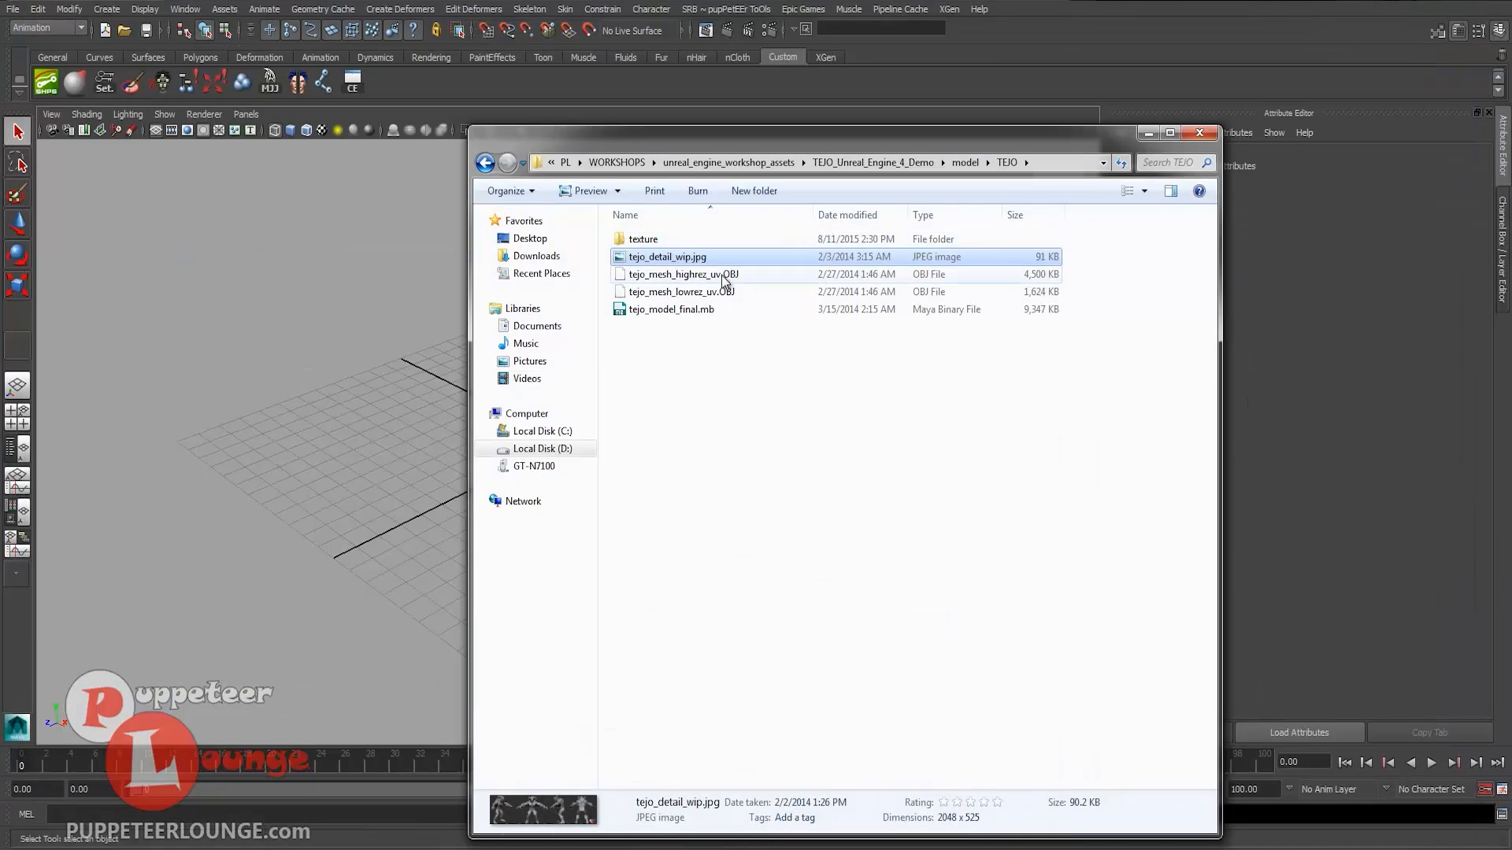
- Browse TEJO's texture folder into the 4K subfolder and inspect the tejo_dif.jpg and normal_map_tejo.jpg maps
double_click(644, 239)
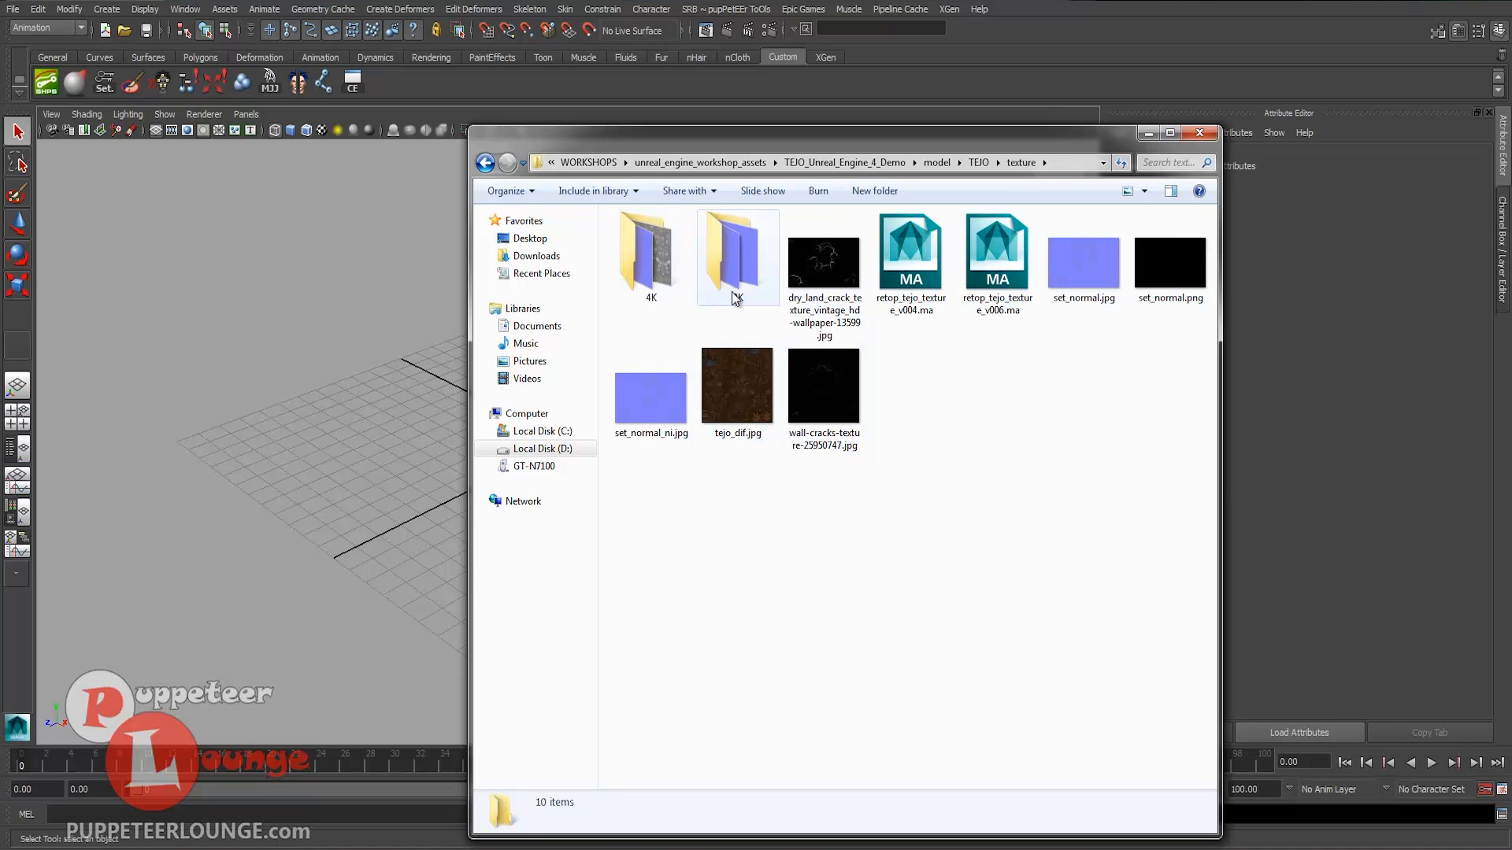
click(734, 260)
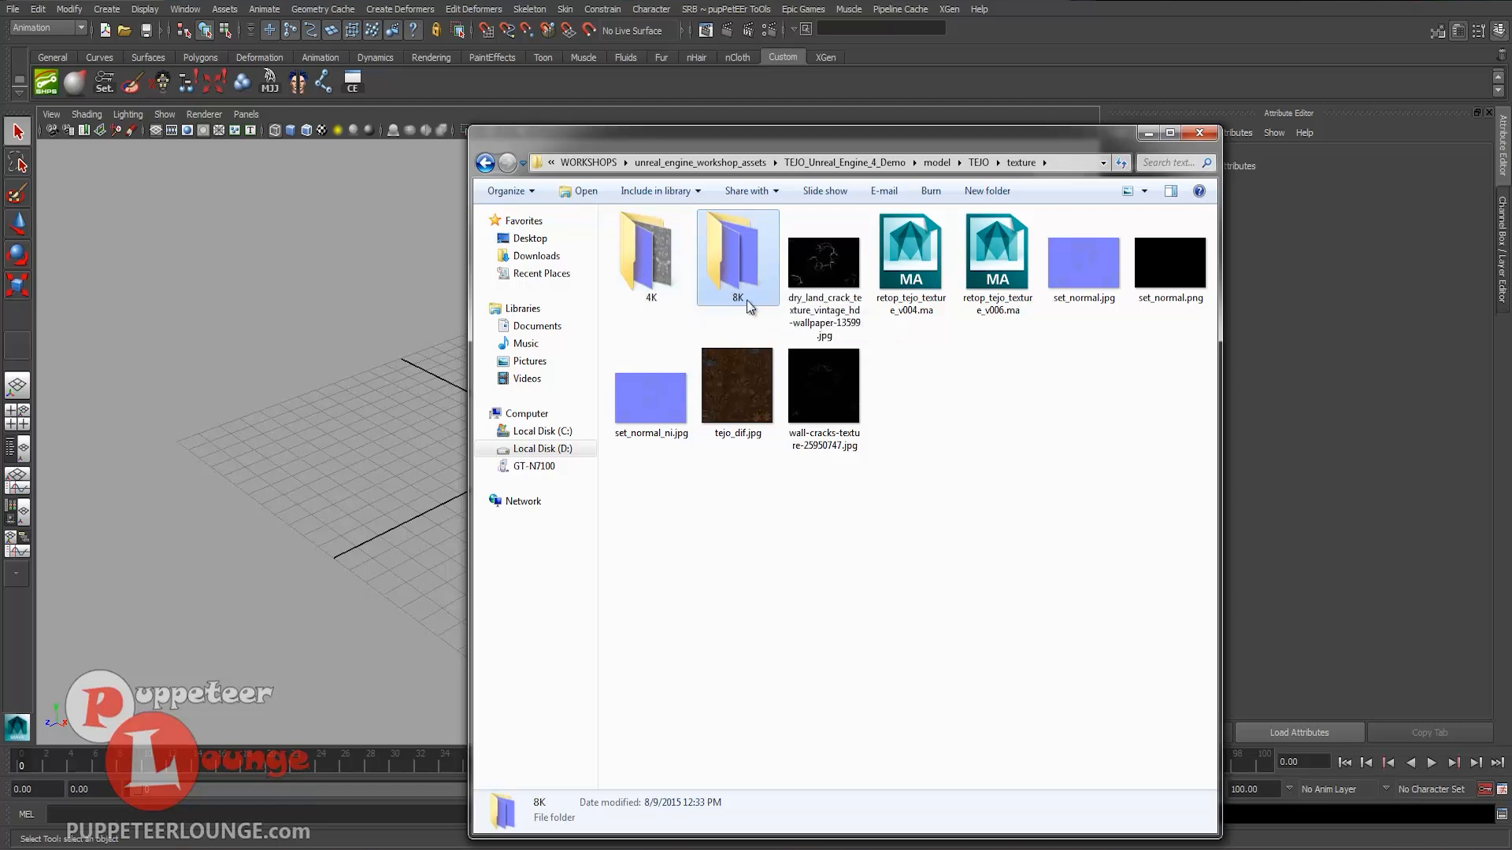
double_click(650, 260)
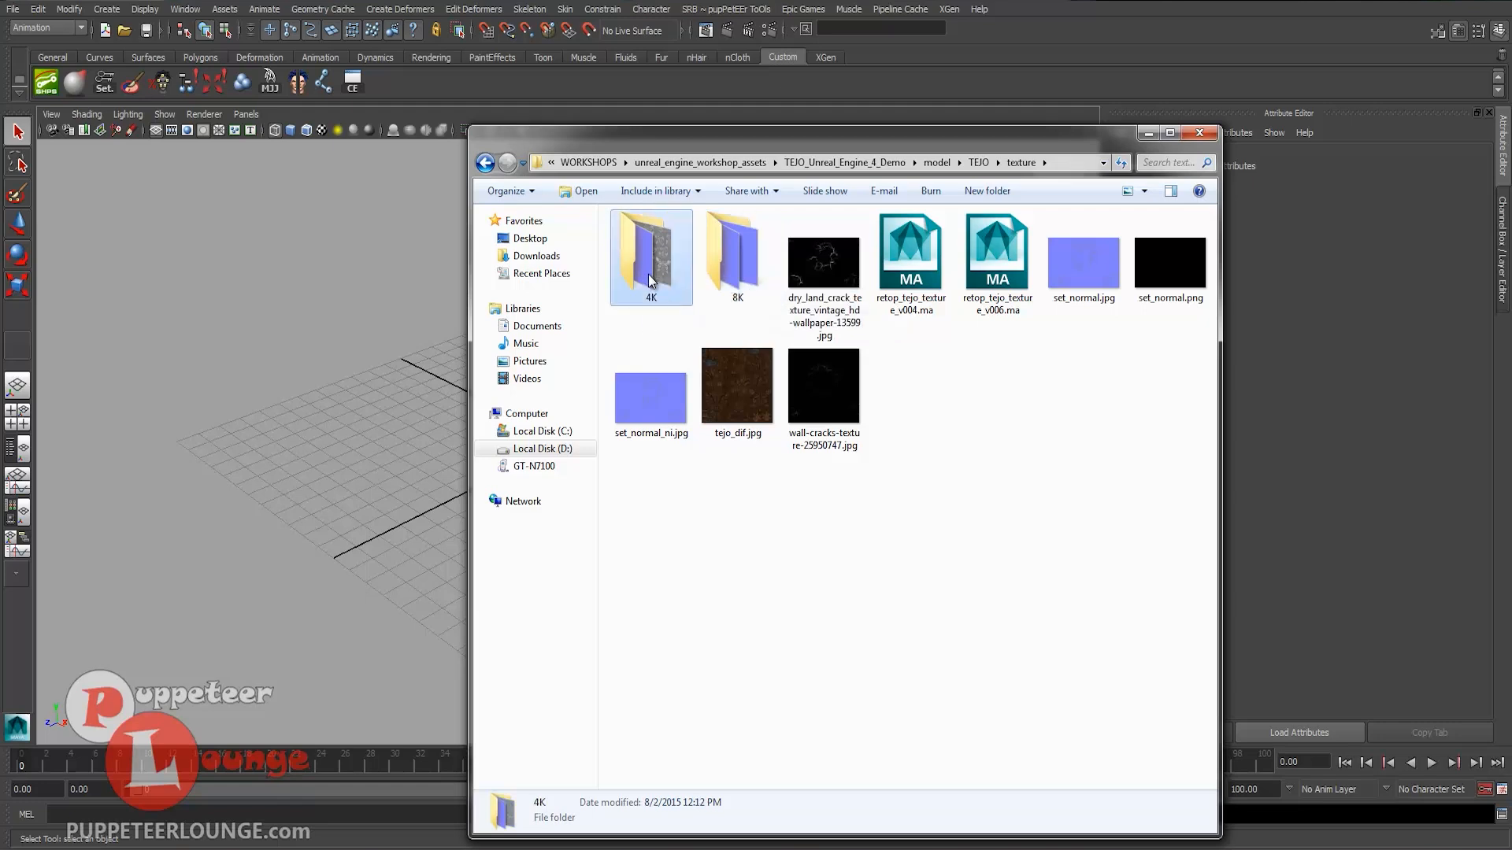
click(825, 292)
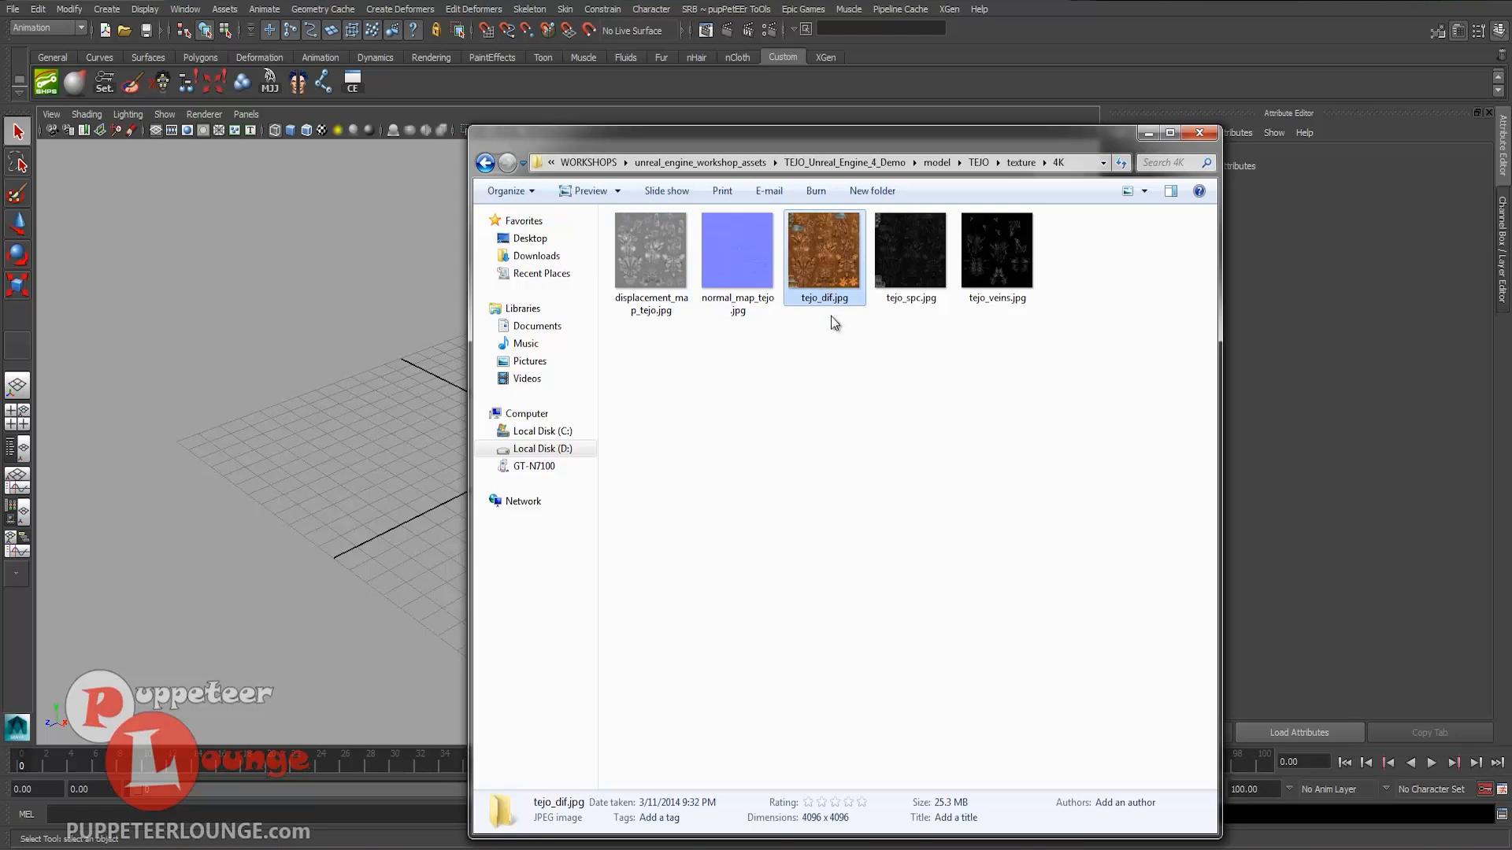
click(728, 302)
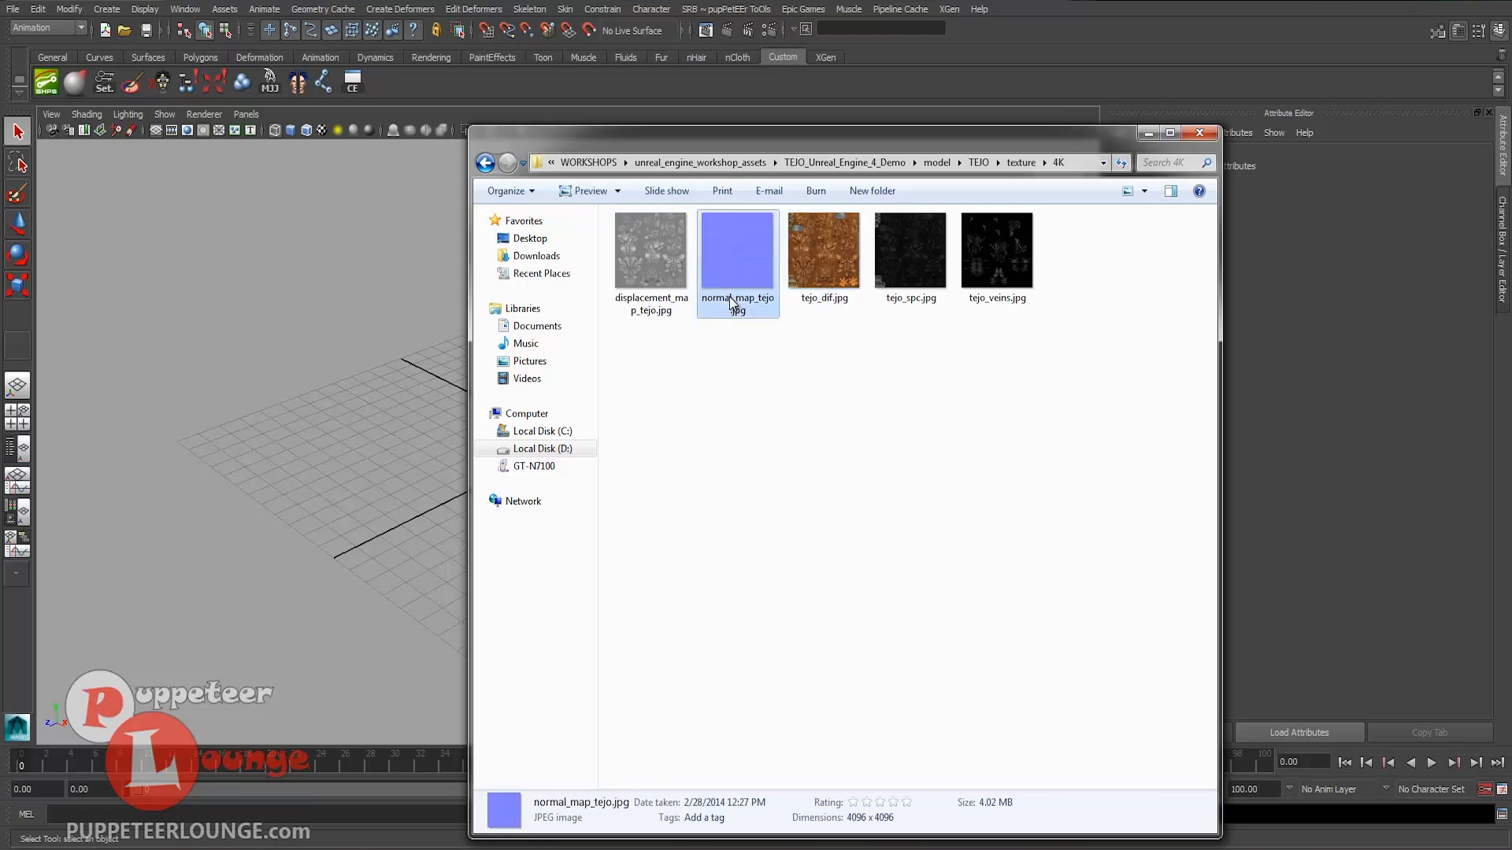
- Inspect the displacement_map_tejo.jpg, tejo_spc.jpg and tejo_veins.jpg maps in the 4K folder
click(654, 291)
click(922, 304)
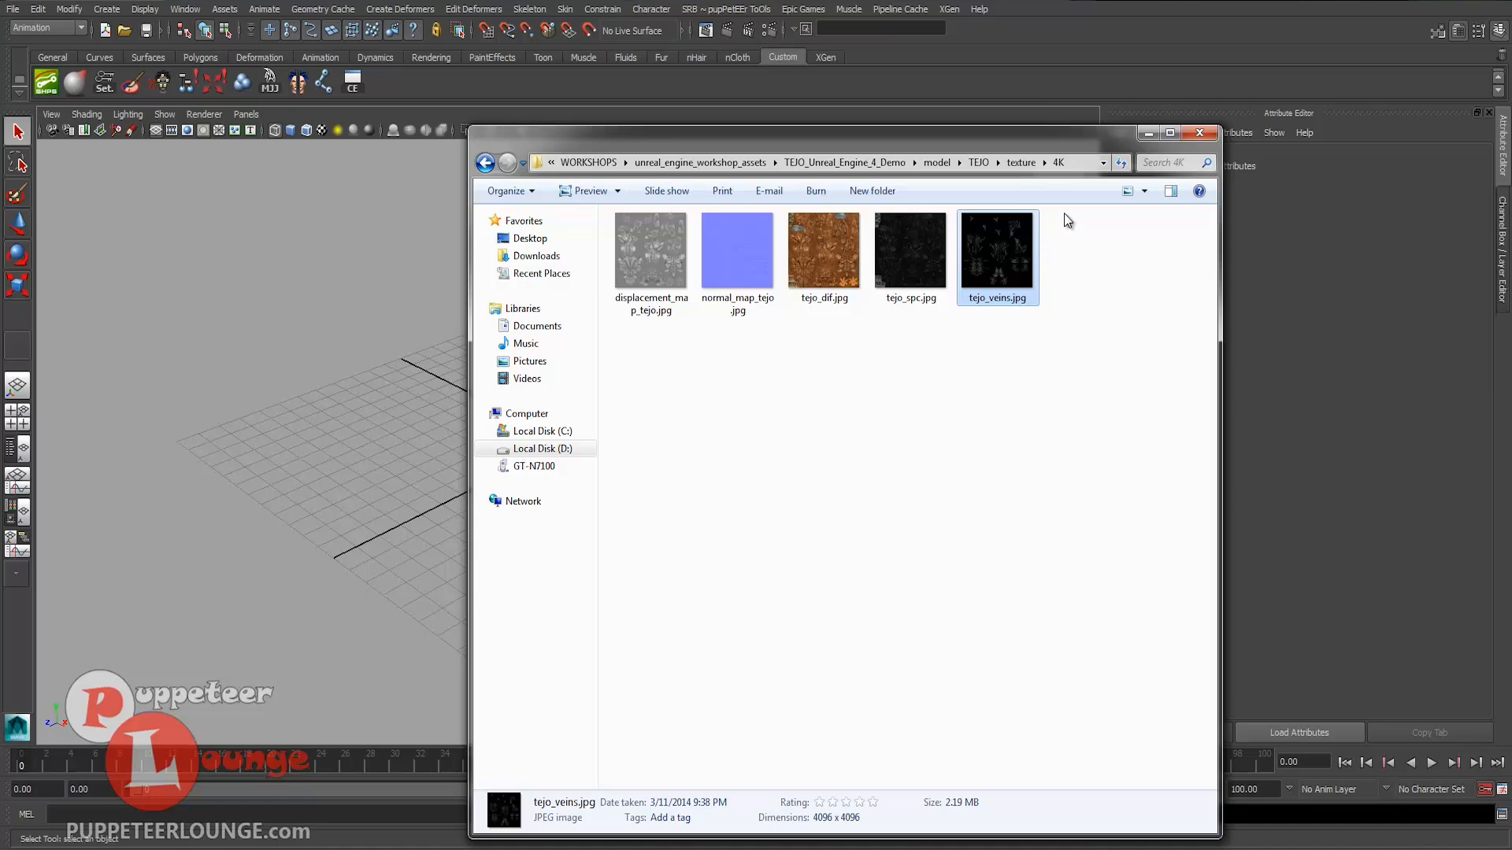
- Return to TEJO's texture folder and inspect the dry land crack texture, set_normal.jpg and wall-cracks-texture-25950747.jpg
click(1022, 162)
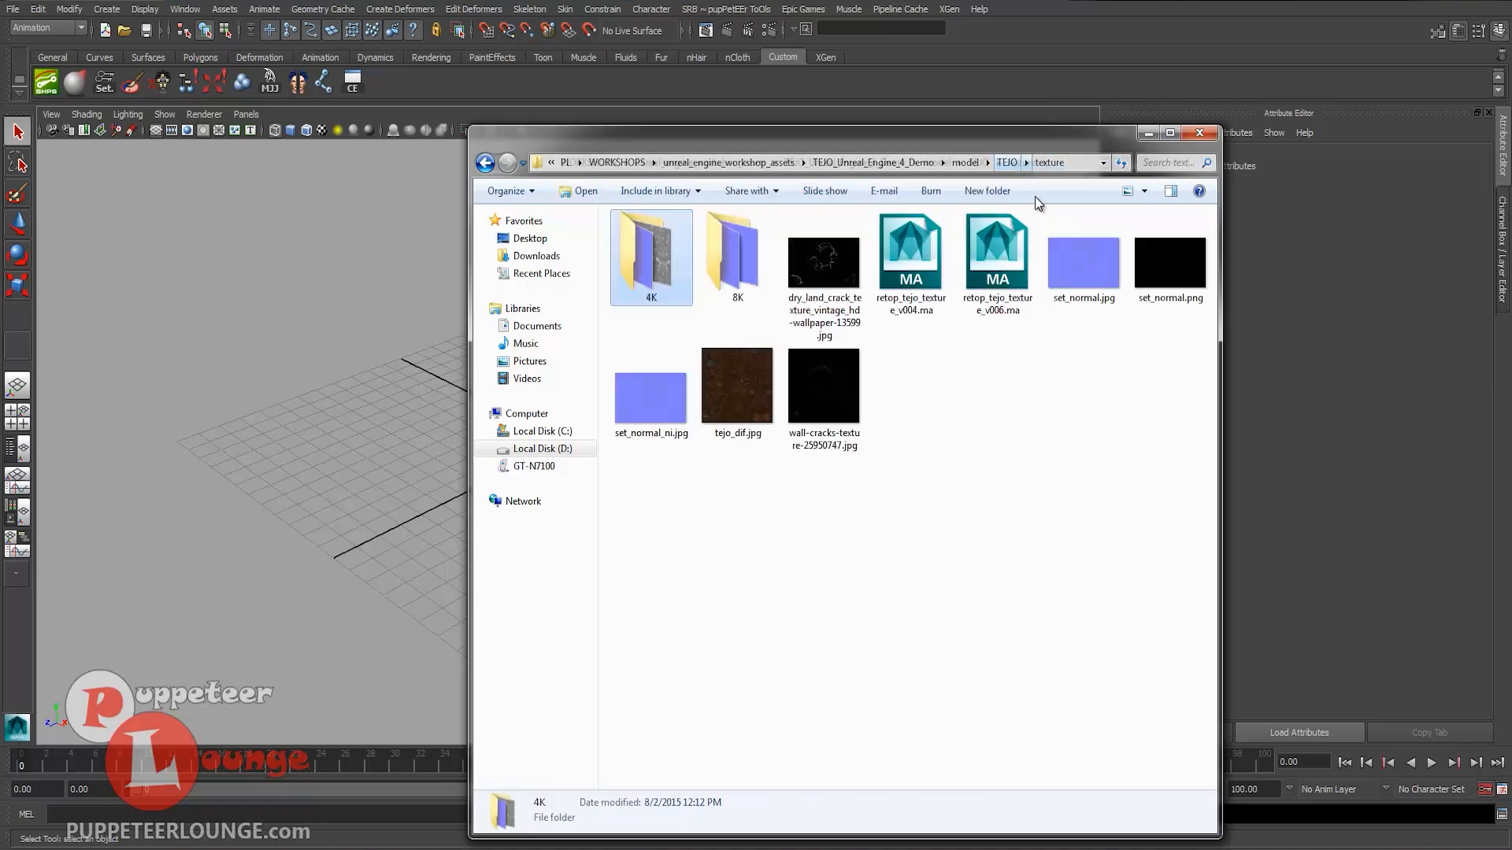
click(820, 281)
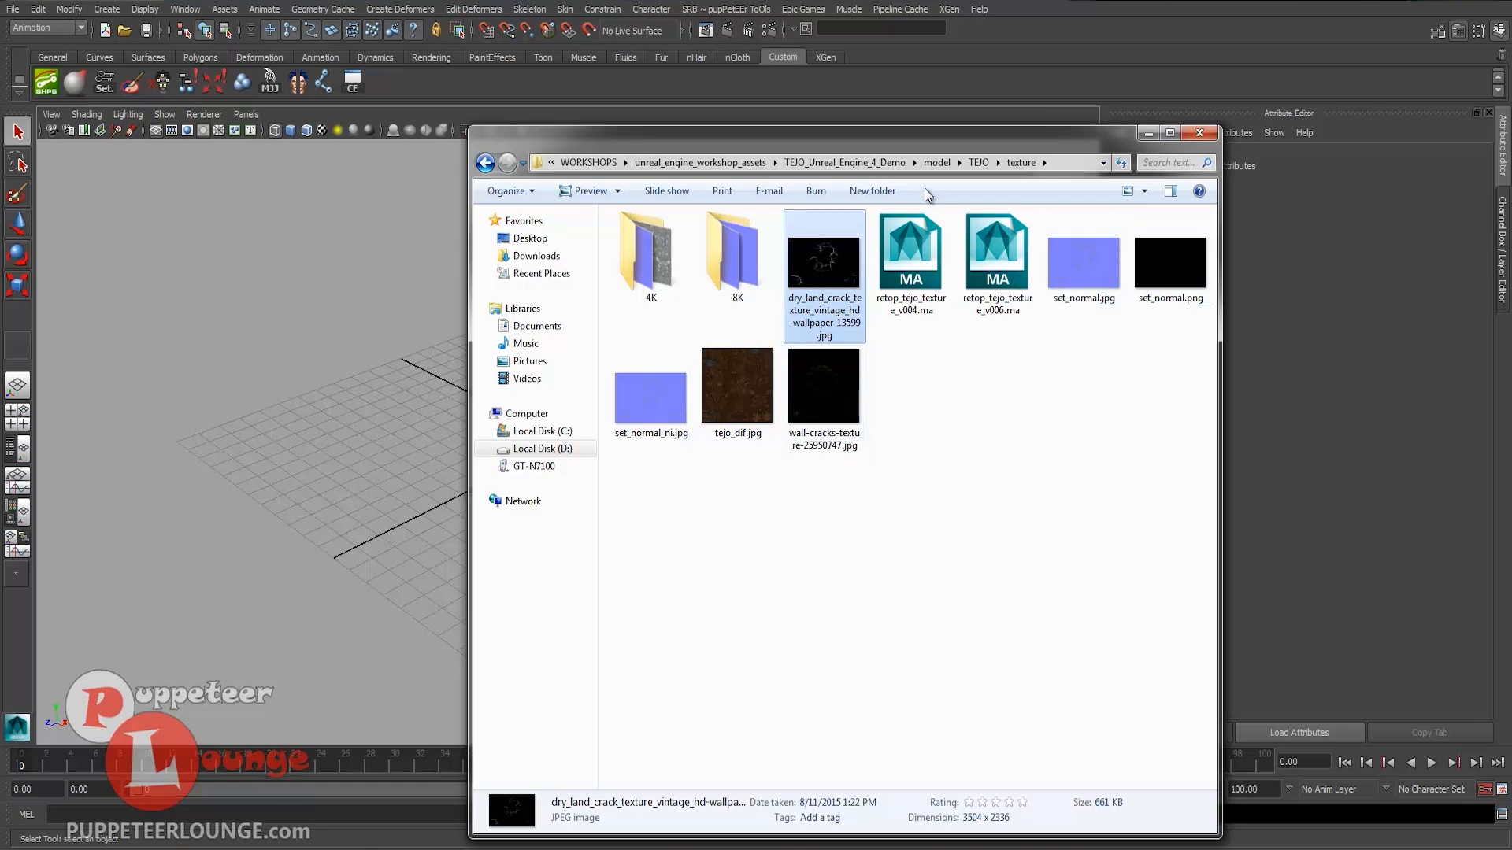
drag(933, 148, 814, 115)
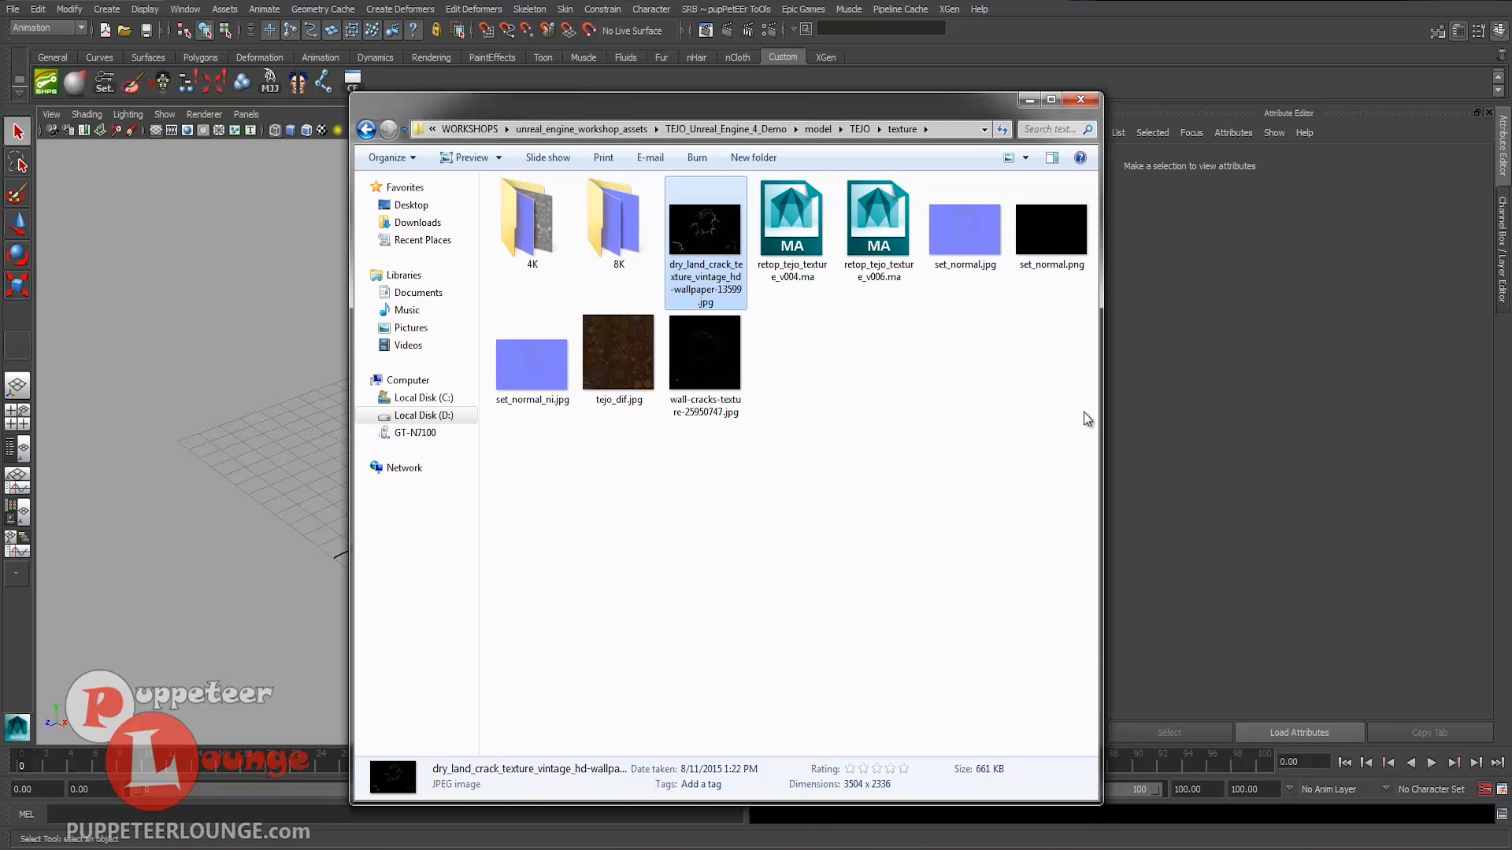
click(977, 260)
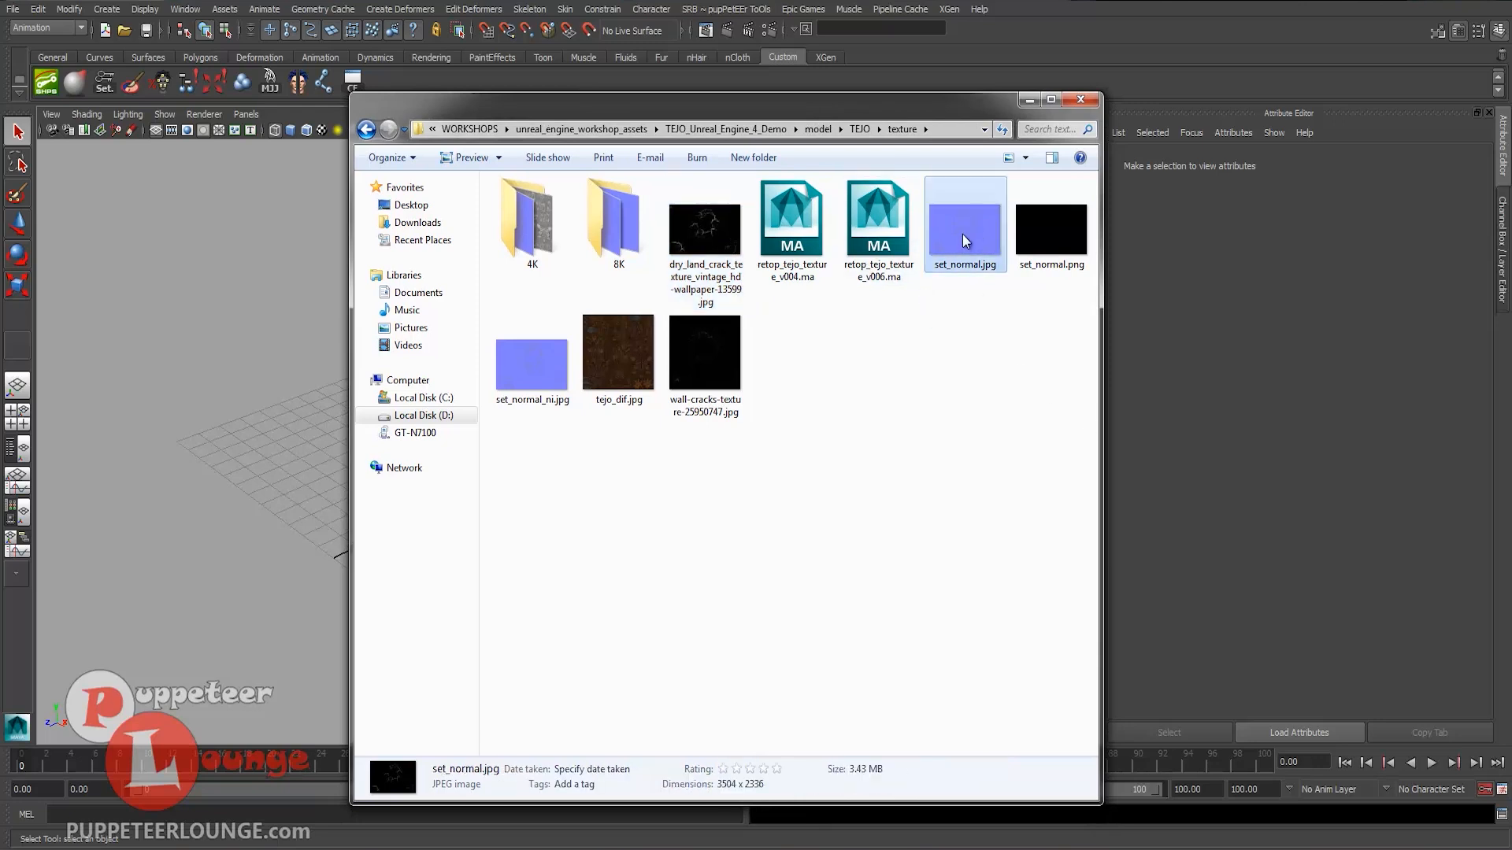
click(693, 358)
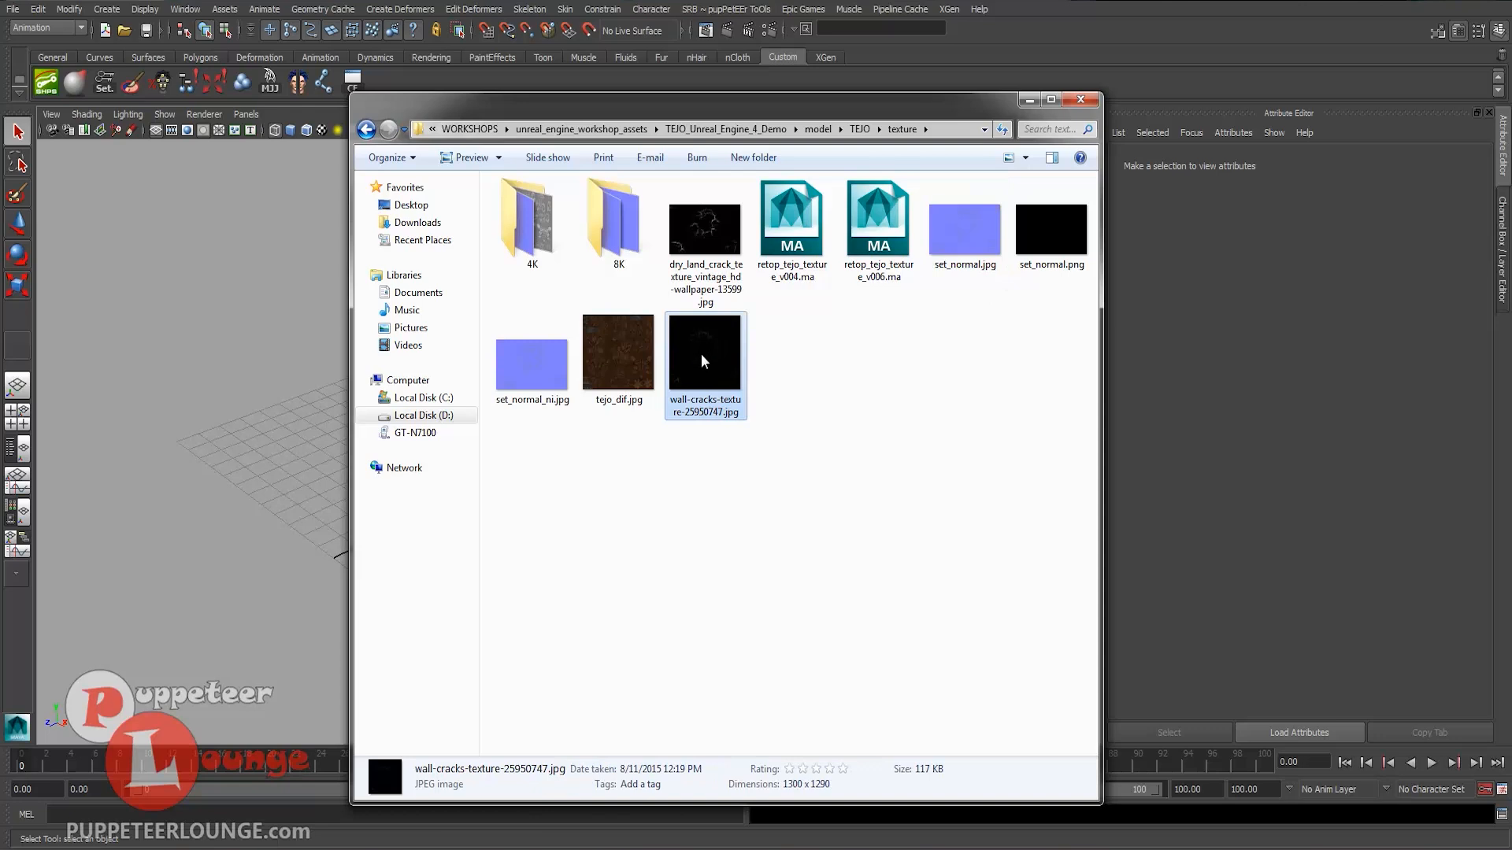
- Go up from the texture folder to the TEJO model folder and copy its full path
click(702, 216)
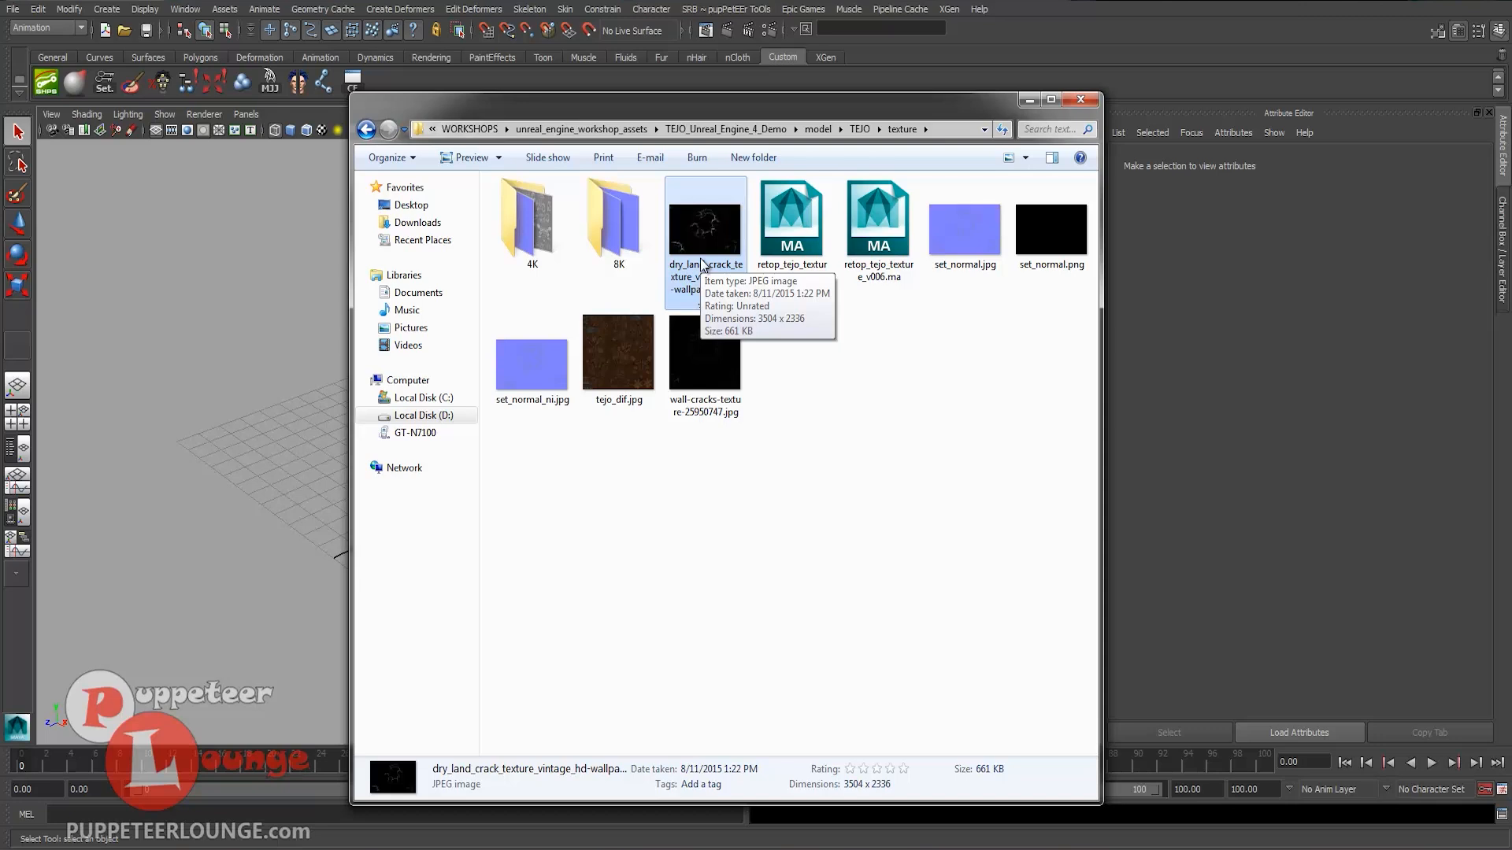
drag(780, 113, 886, 95)
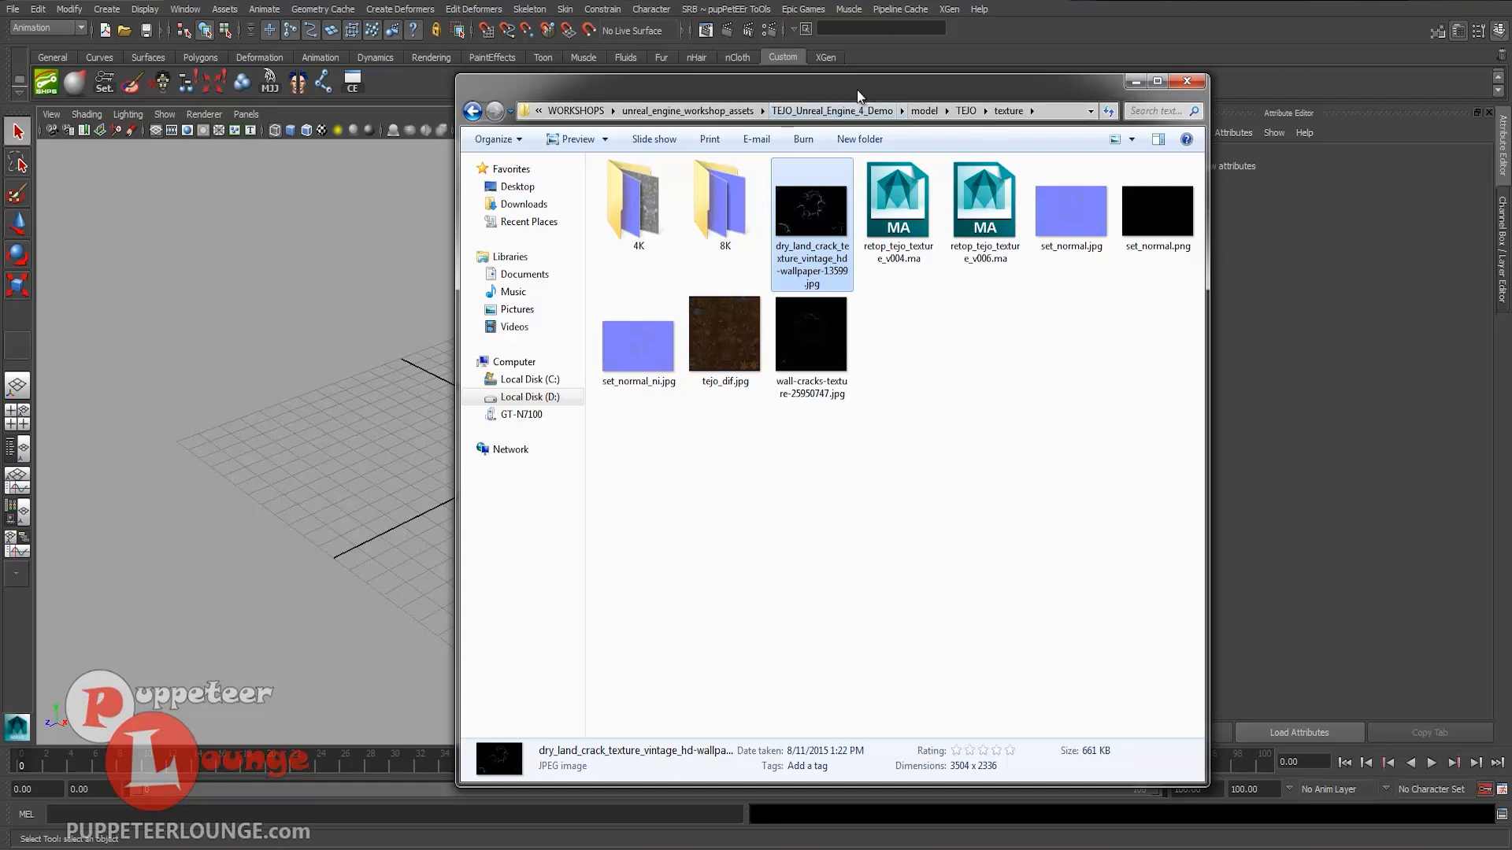
drag(1000, 134, 1011, 126)
key(BackSpace)
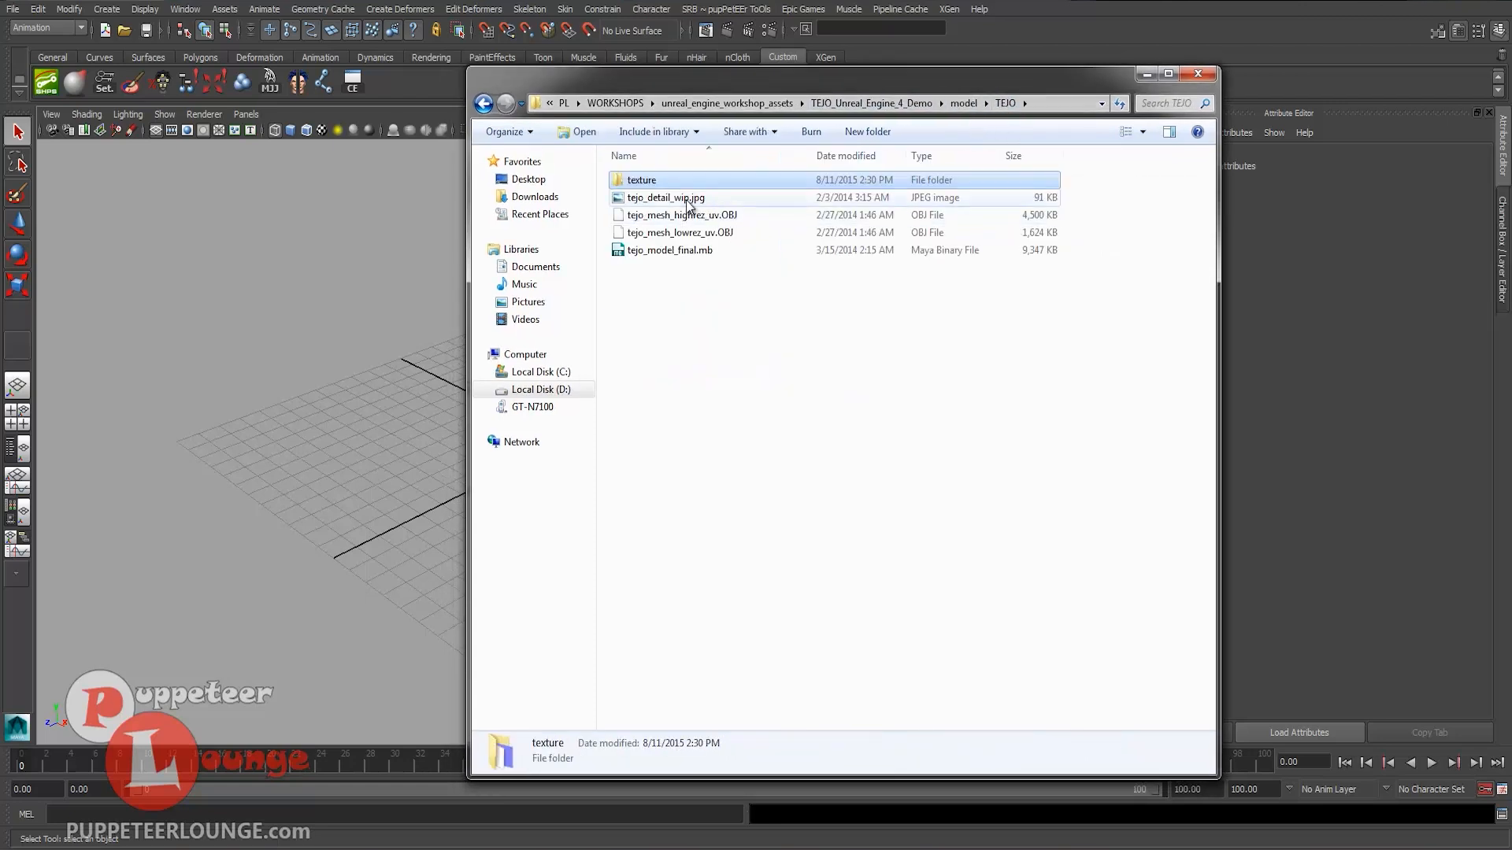
click(1046, 103)
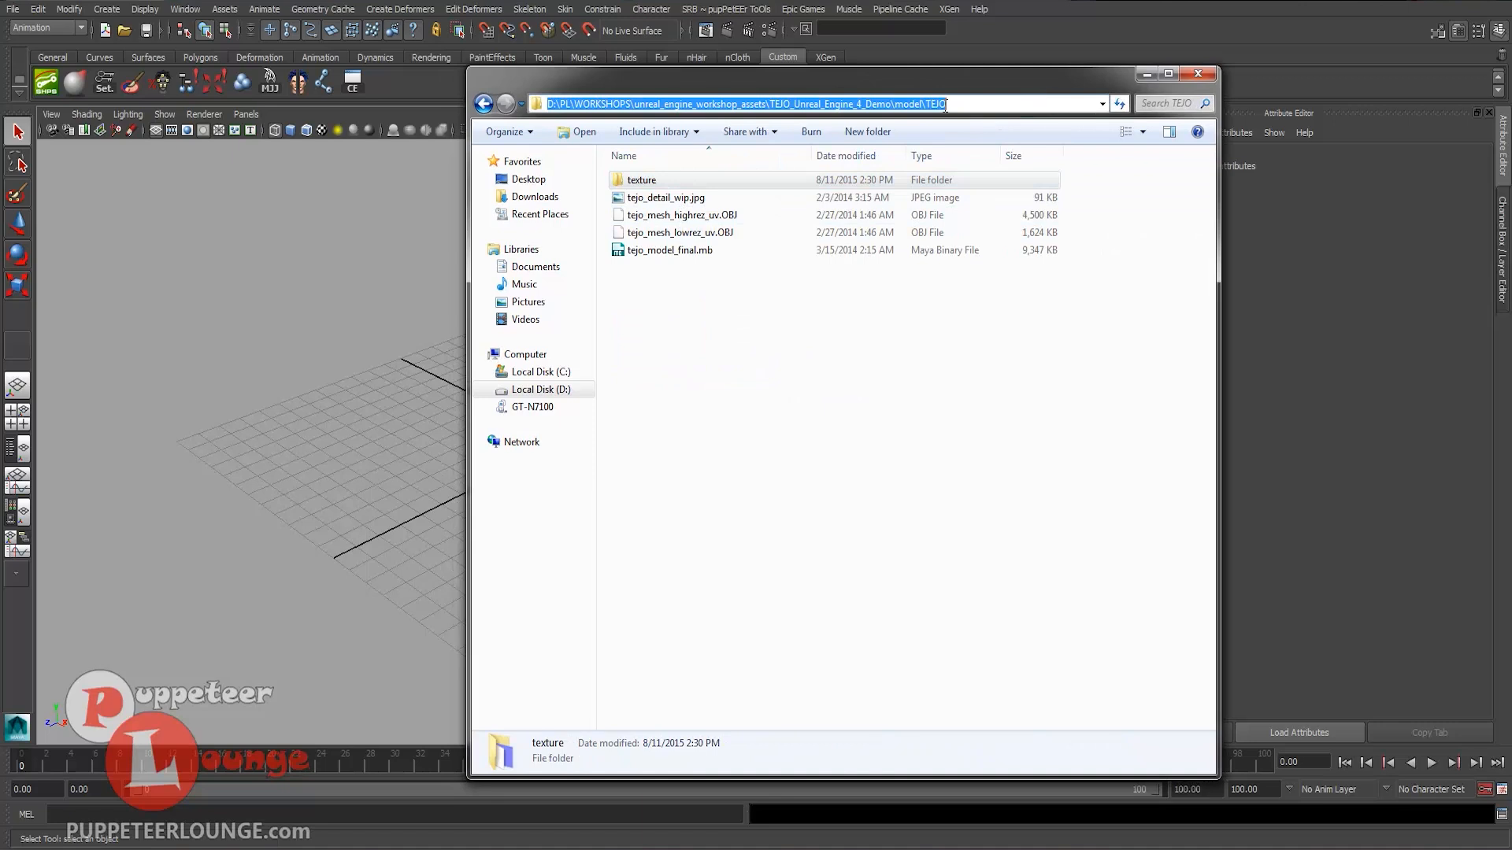
- Import tejo_mesh_lowrez_uv.OBJ from the TEJO model folder into the scene and display it smooth shaded
click(13, 9)
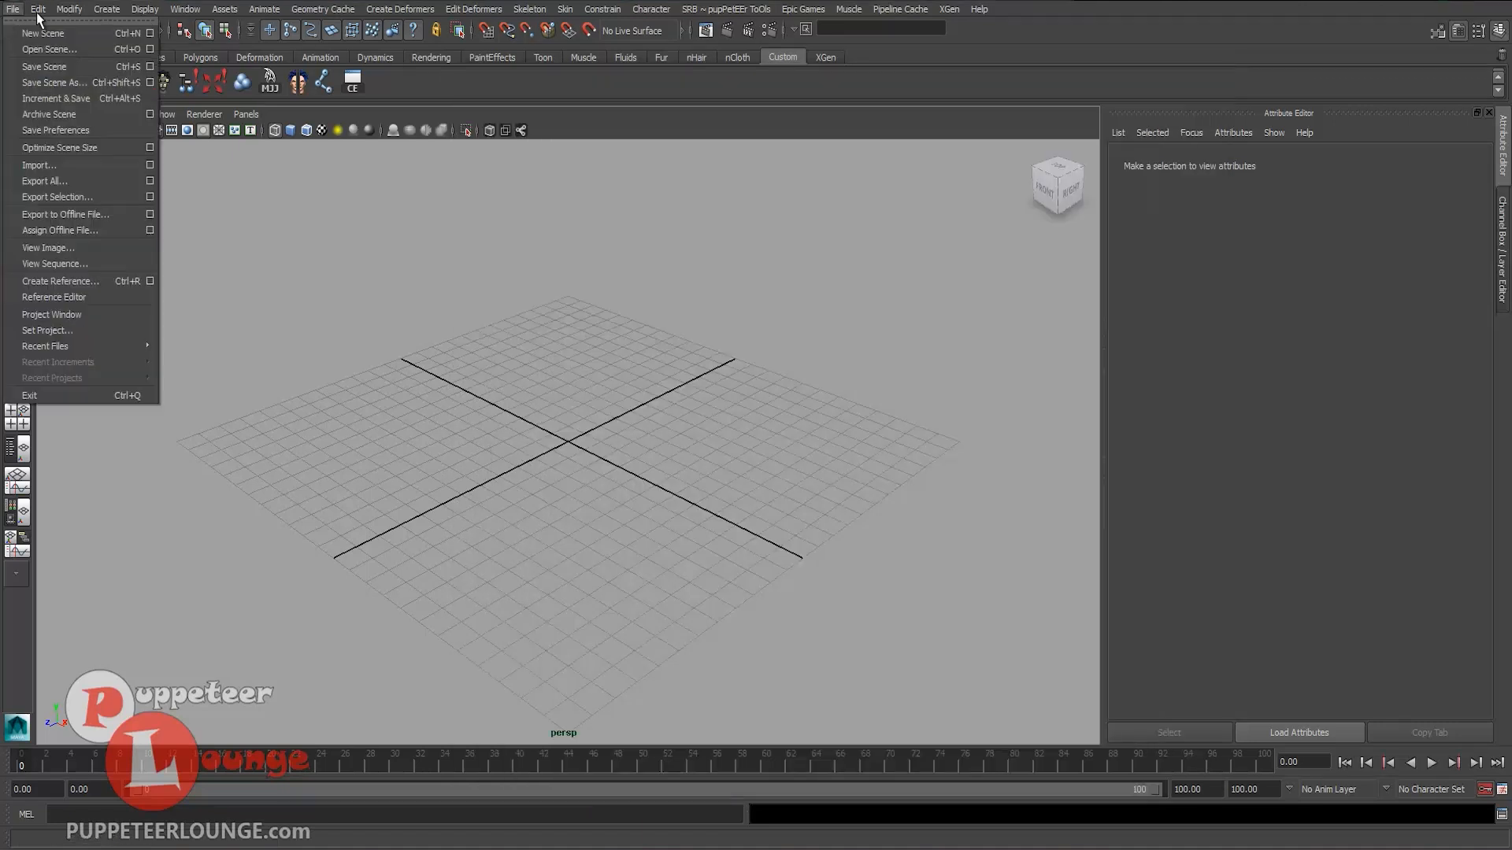
click(48, 163)
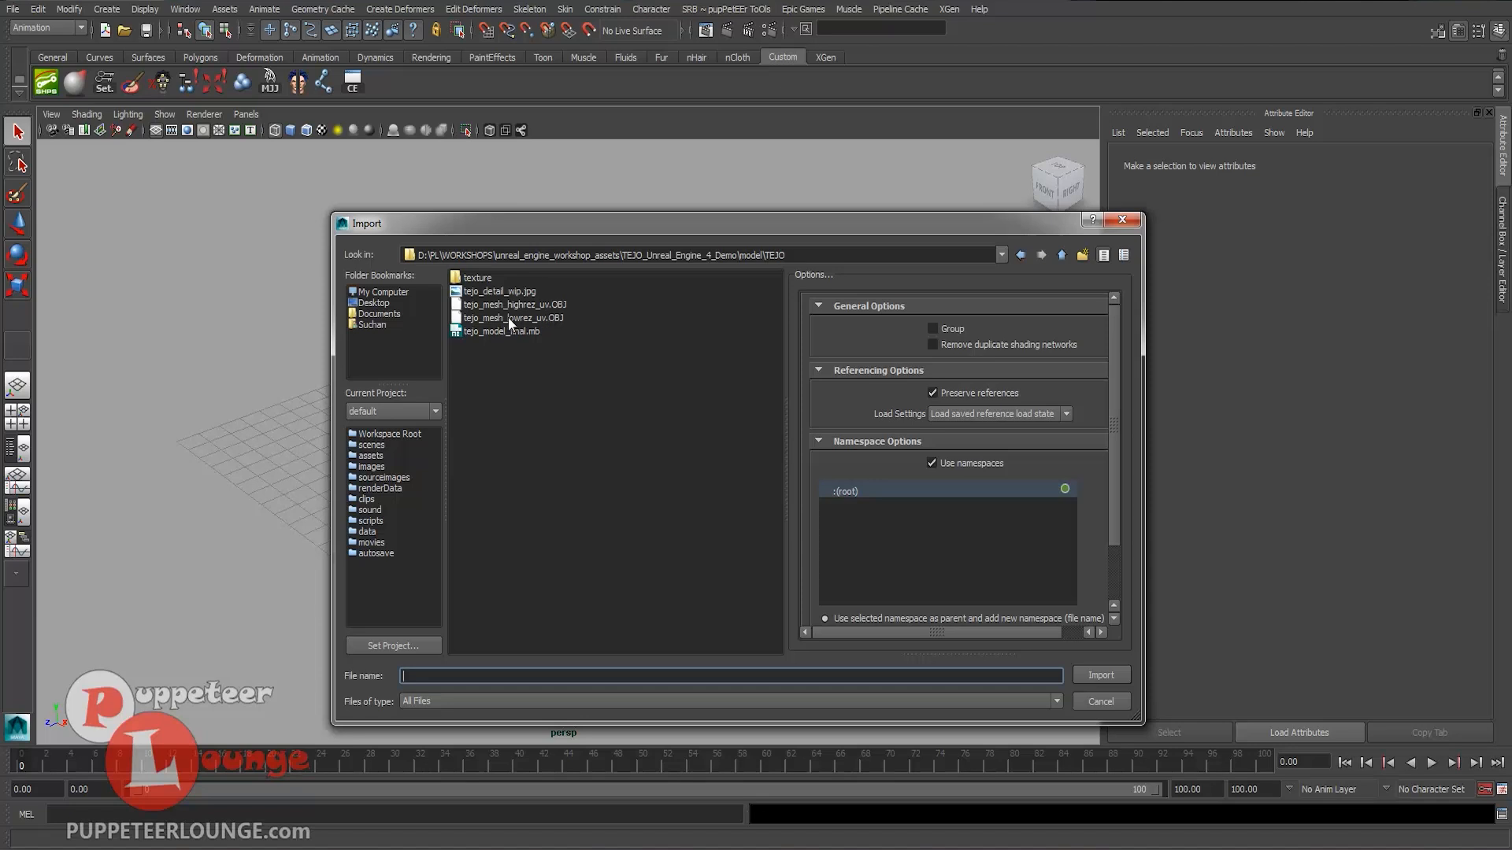
double_click(547, 320)
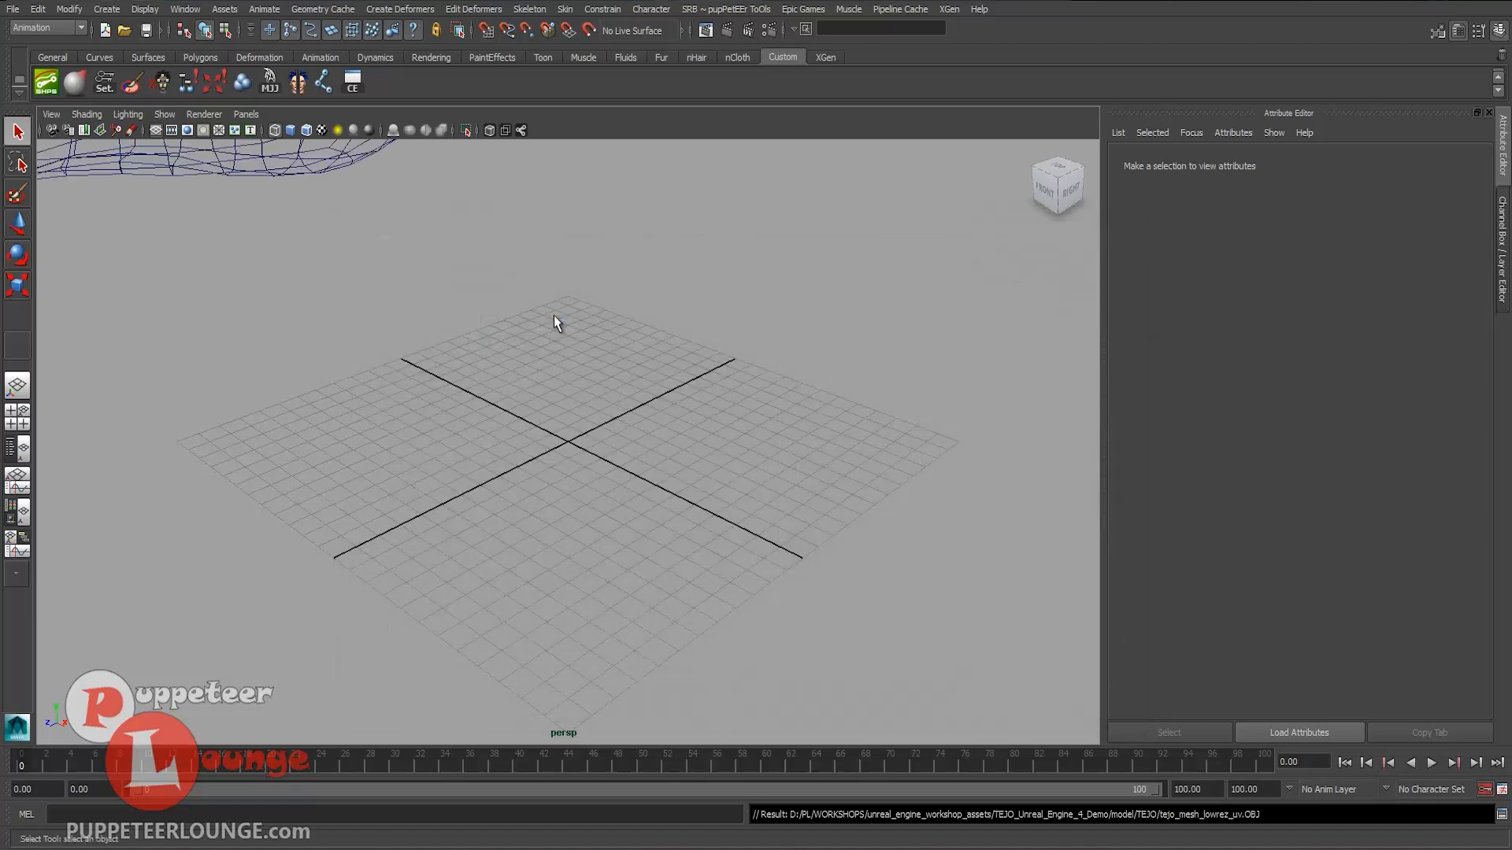
scroll(546, 385, down, 3)
key(a)
mouse_move(579, 400)
alt+mouse_down()
mouse_move(682, 413)
mouse_move(668, 445)
mouse_move(626, 422)
mouse_move(583, 427)
mouse_move(589, 398)
alt+mouse_up()
scroll(668, 444, up, 3)
key(5)
scroll(583, 427, up, 3)
mouse_move(589, 398)
mouse_down()
mouse_move(663, 449)
mouse_move(330, 399)
mouse_move(635, 400)
mouse_move(626, 420)
mouse_move(552, 402)
mouse_move(575, 386)
mouse_up()
- Examine the low-res mesh's UV layout in the UV Texture Editor
click(641, 439)
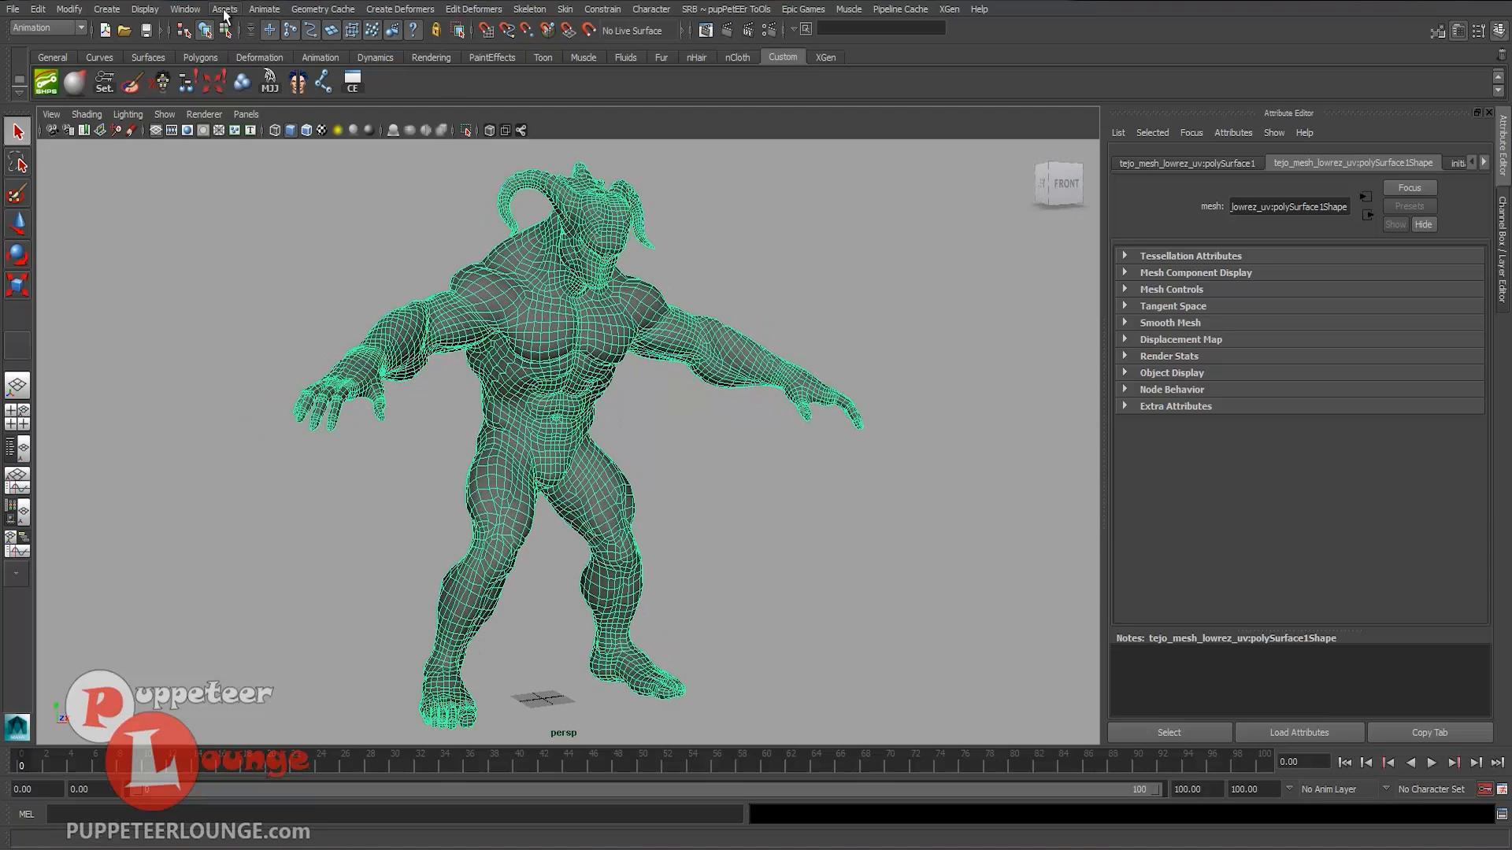
click(188, 8)
click(233, 226)
drag(836, 142, 727, 144)
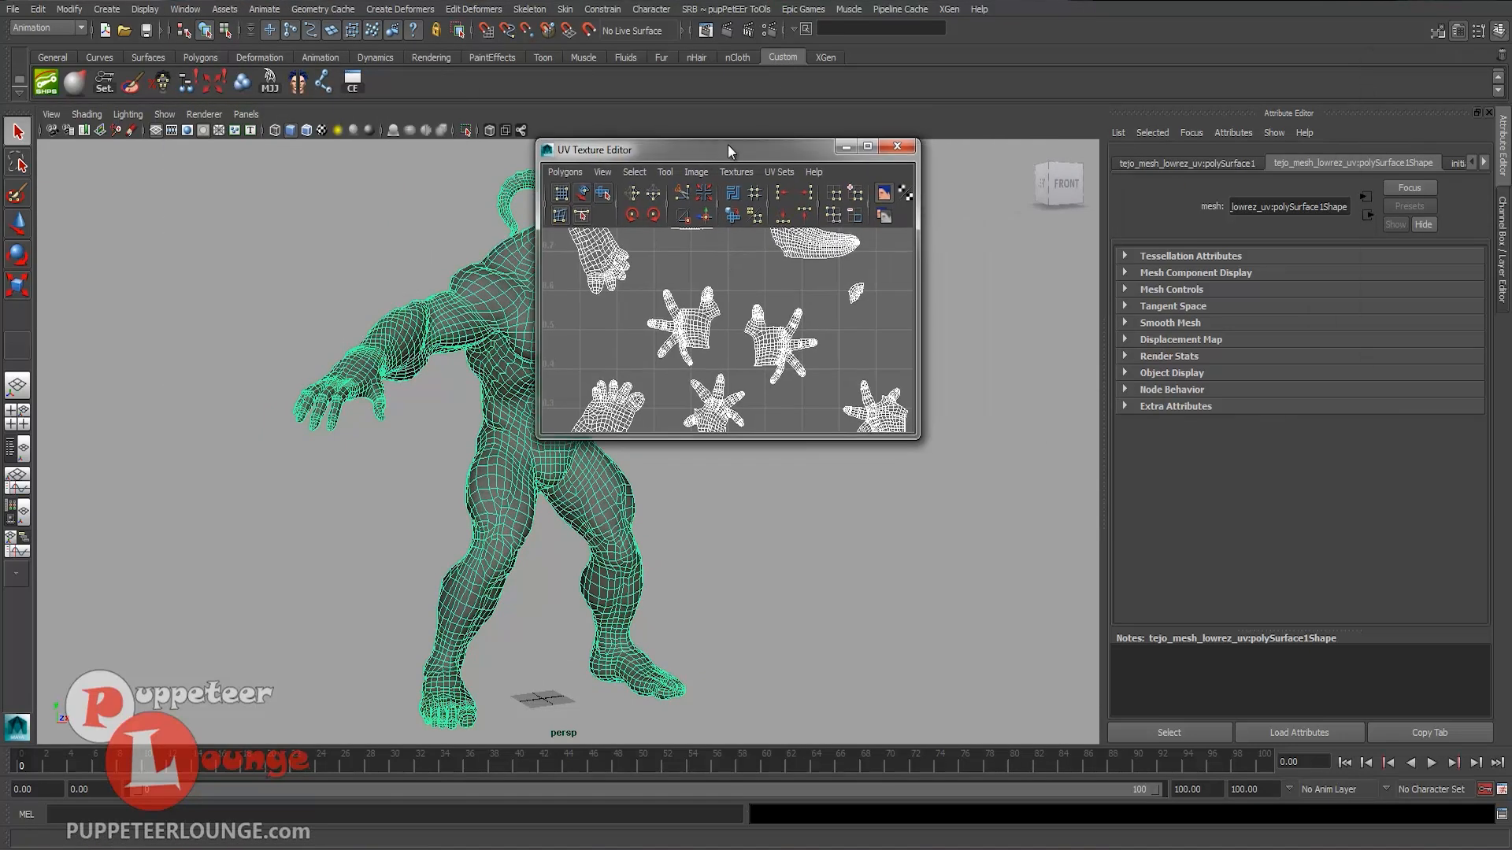
double_click(727, 144)
scroll(1040, 496, down, 12)
alt+middle_drag(761, 340, 554, 403)
scroll(630, 354, down, 2)
alt+middle_drag(687, 312, 564, 372)
alt+right_drag(915, 354, 631, 353)
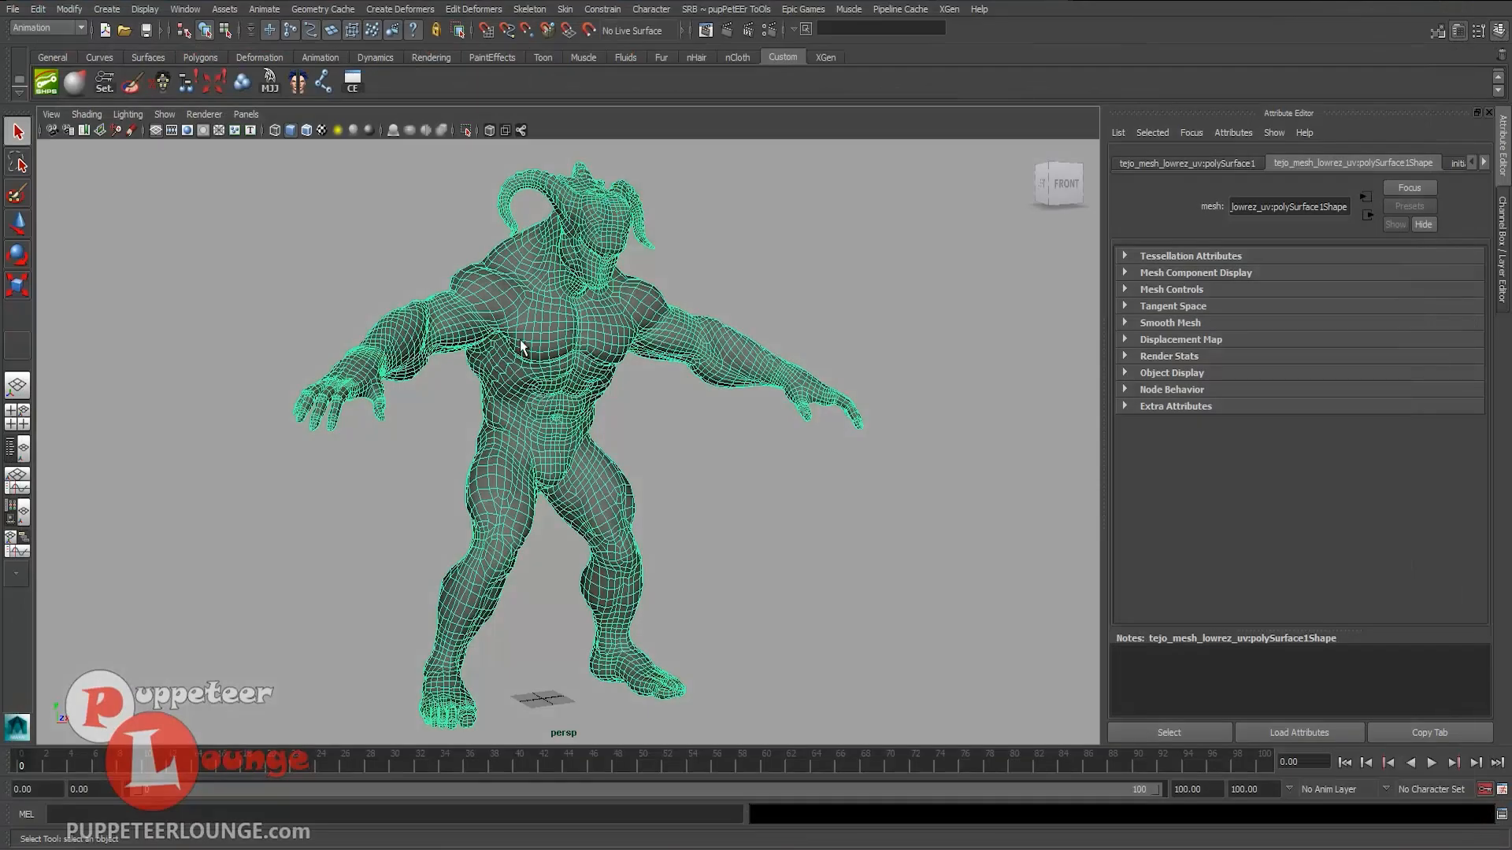
- Import tejo_mesh_highrez_uv.OBJ into the same scene
alt+drag(508, 453, 621, 439)
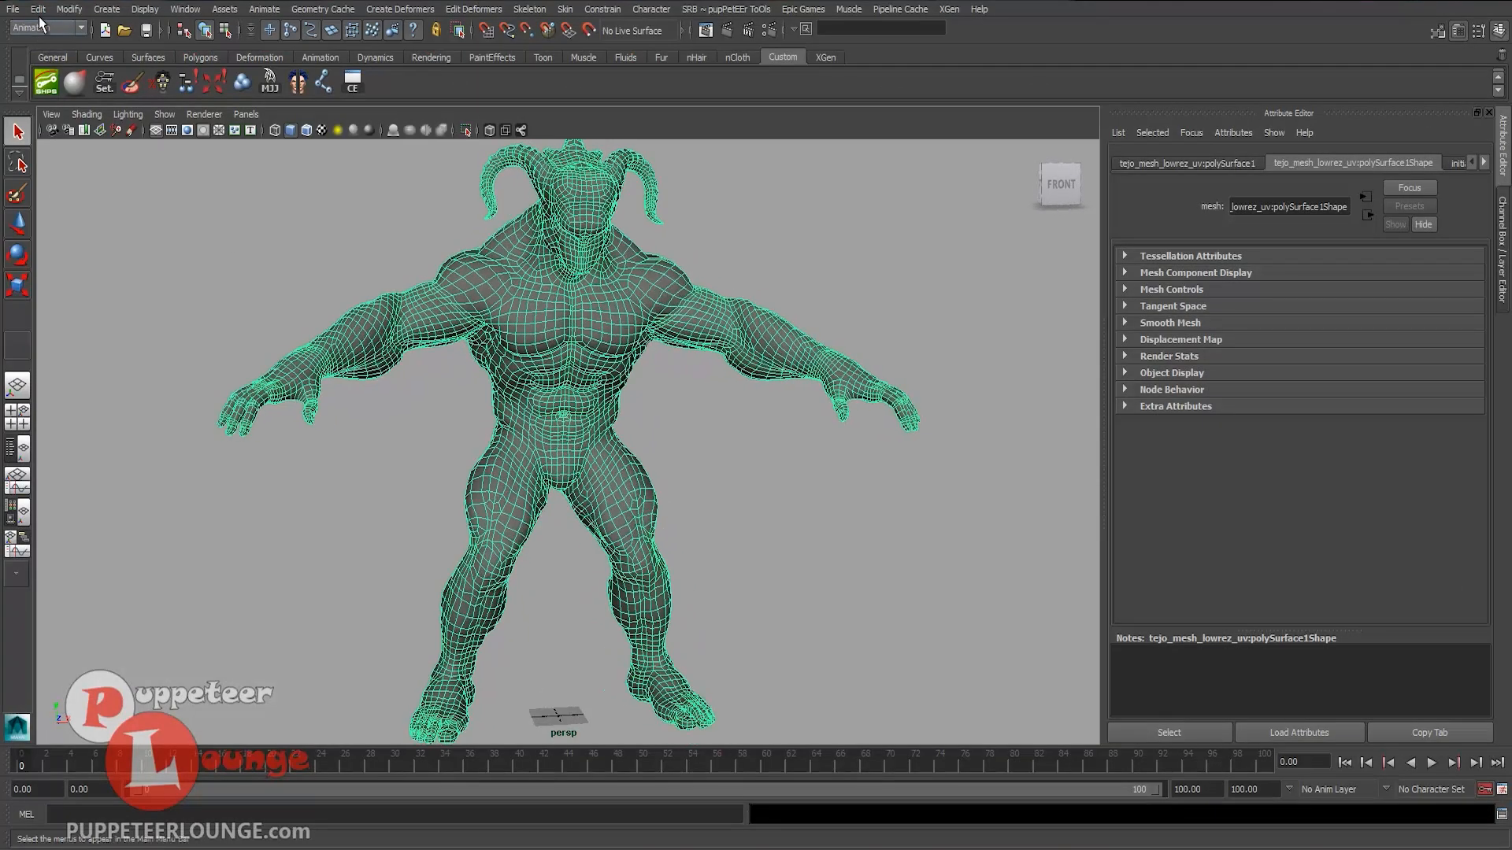
click(13, 8)
click(44, 164)
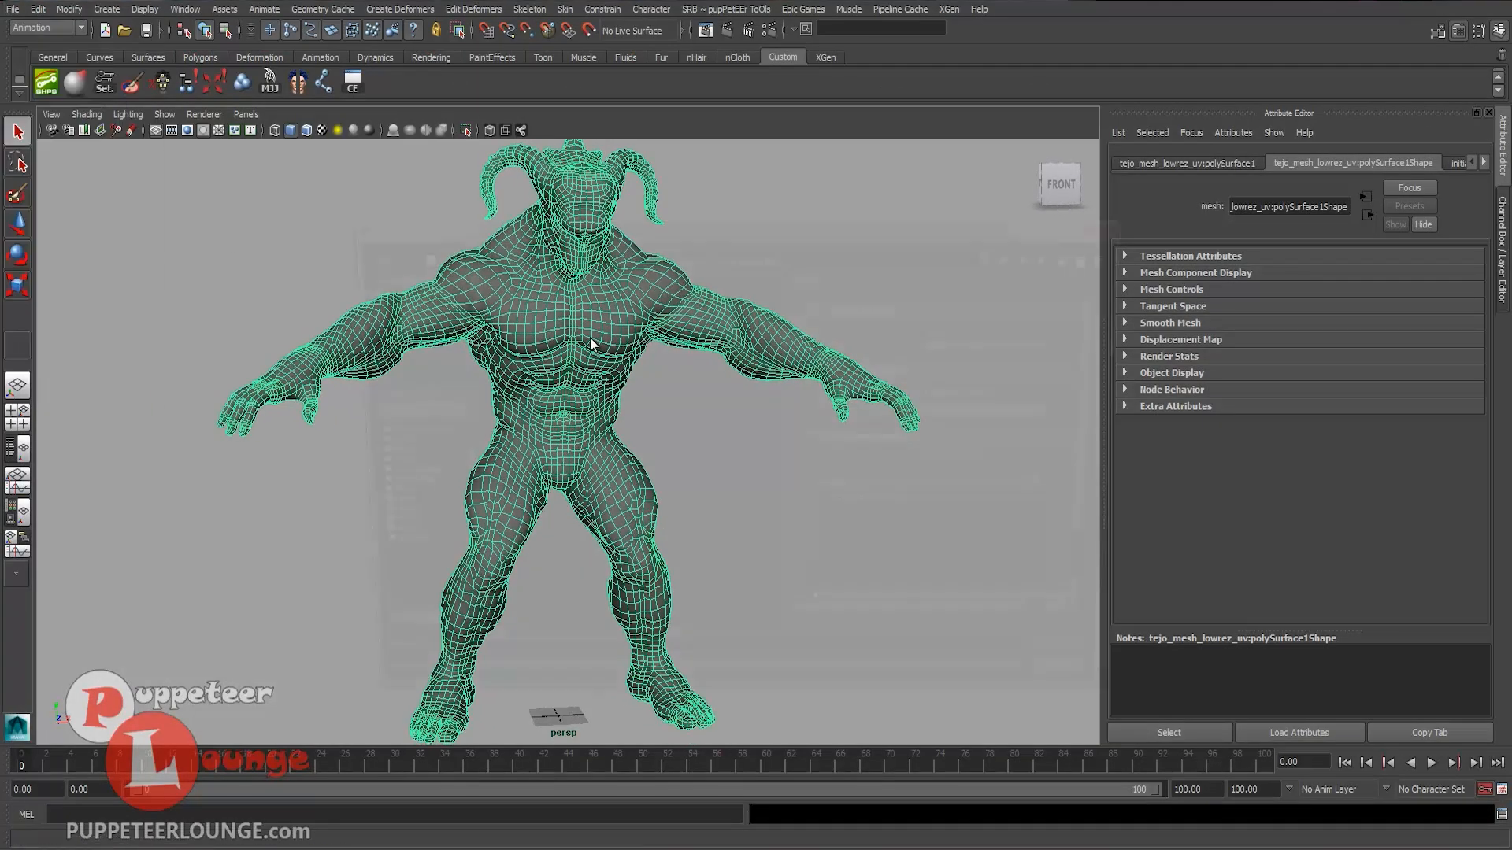
double_click(527, 309)
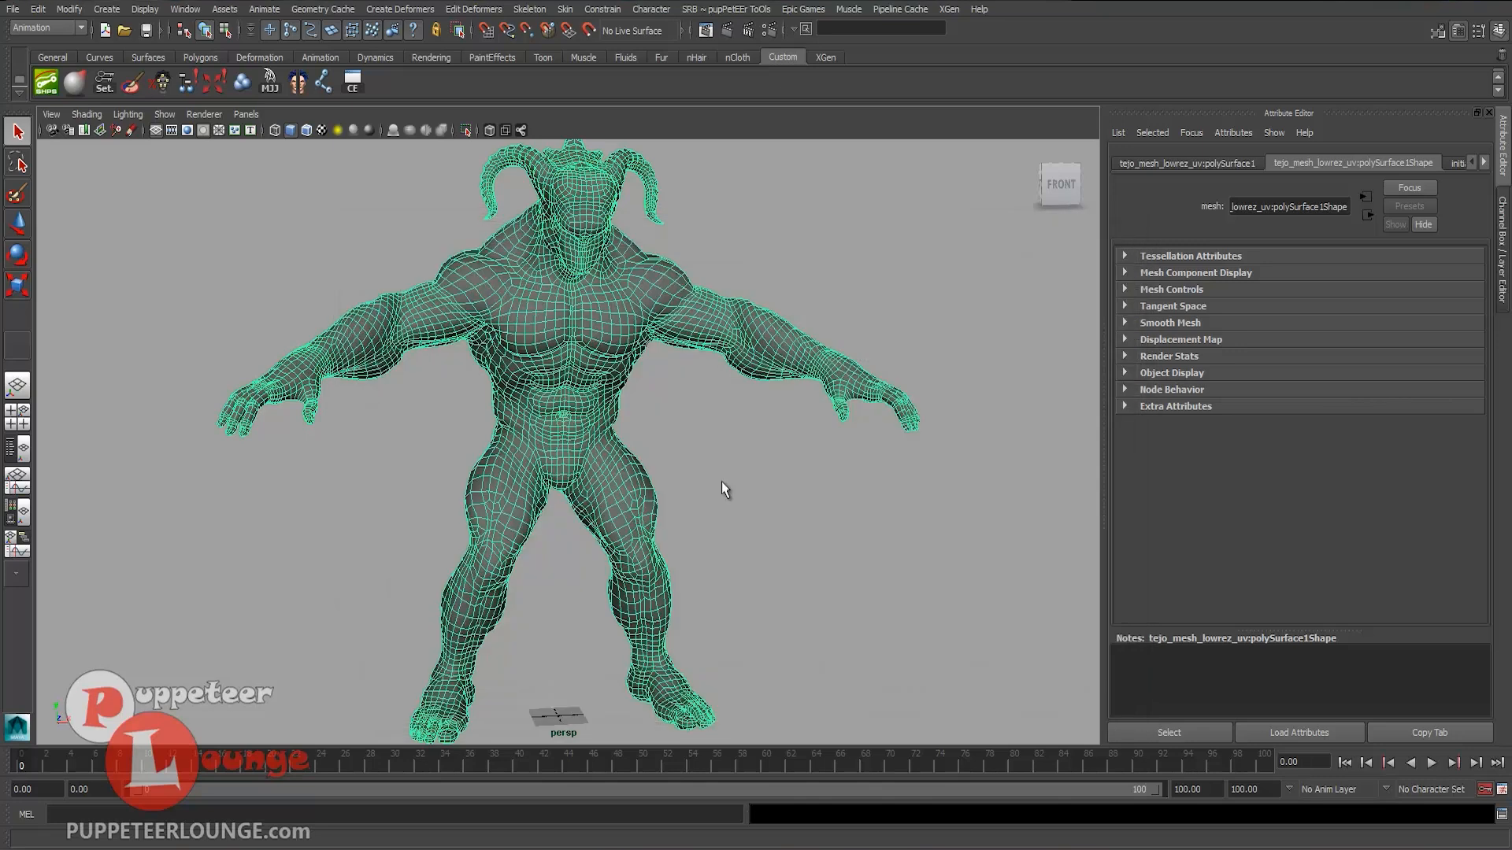
- Move the high-res mesh sideways along X until it stands clear beside the low-res mesh
click(556, 403)
key(w)
alt+drag(556, 403, 612, 388)
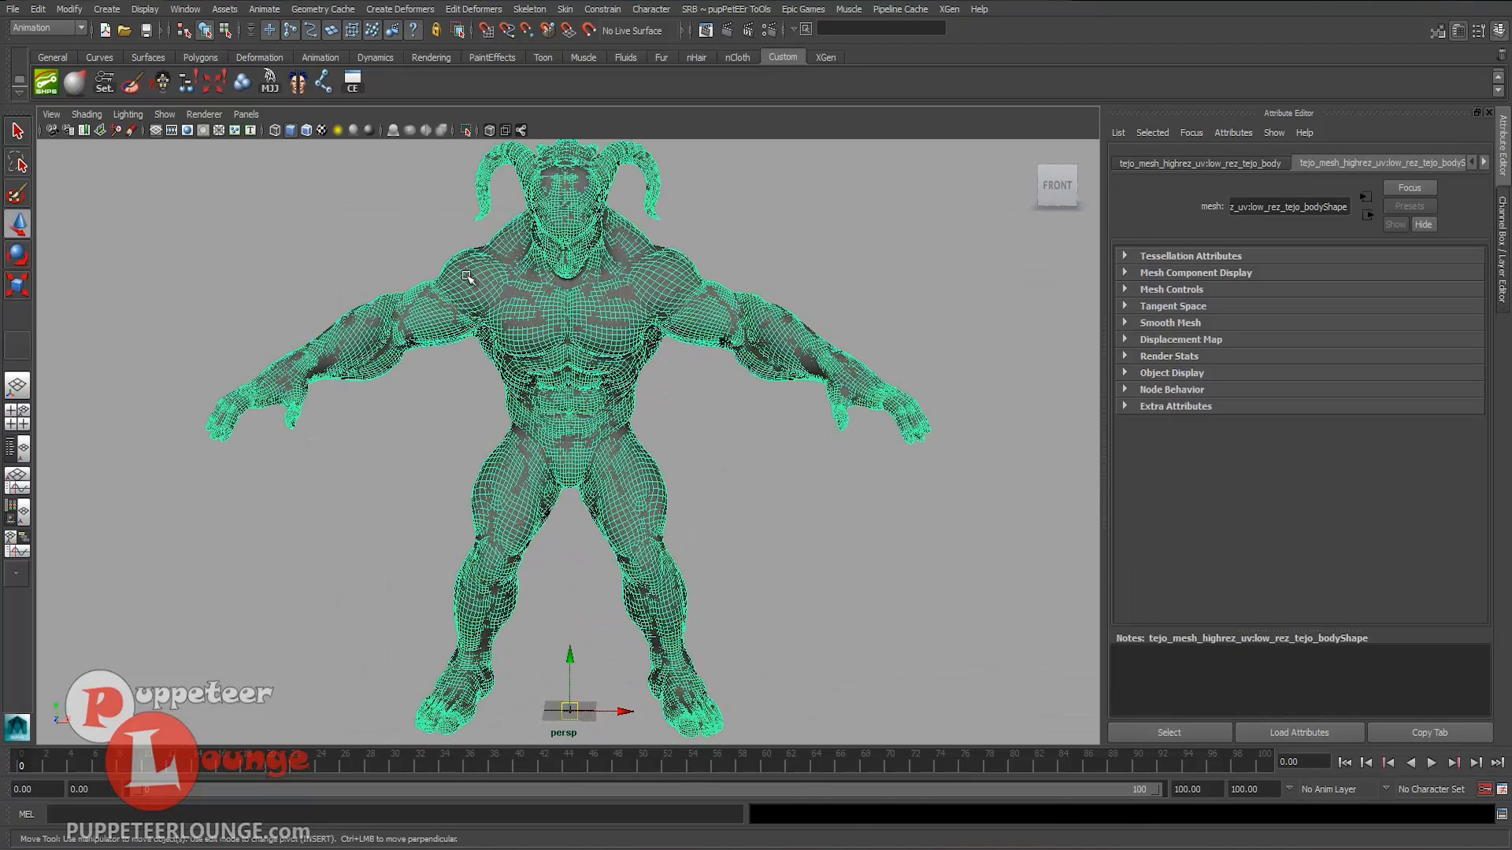
alt+right_drag(803, 510, 635, 624)
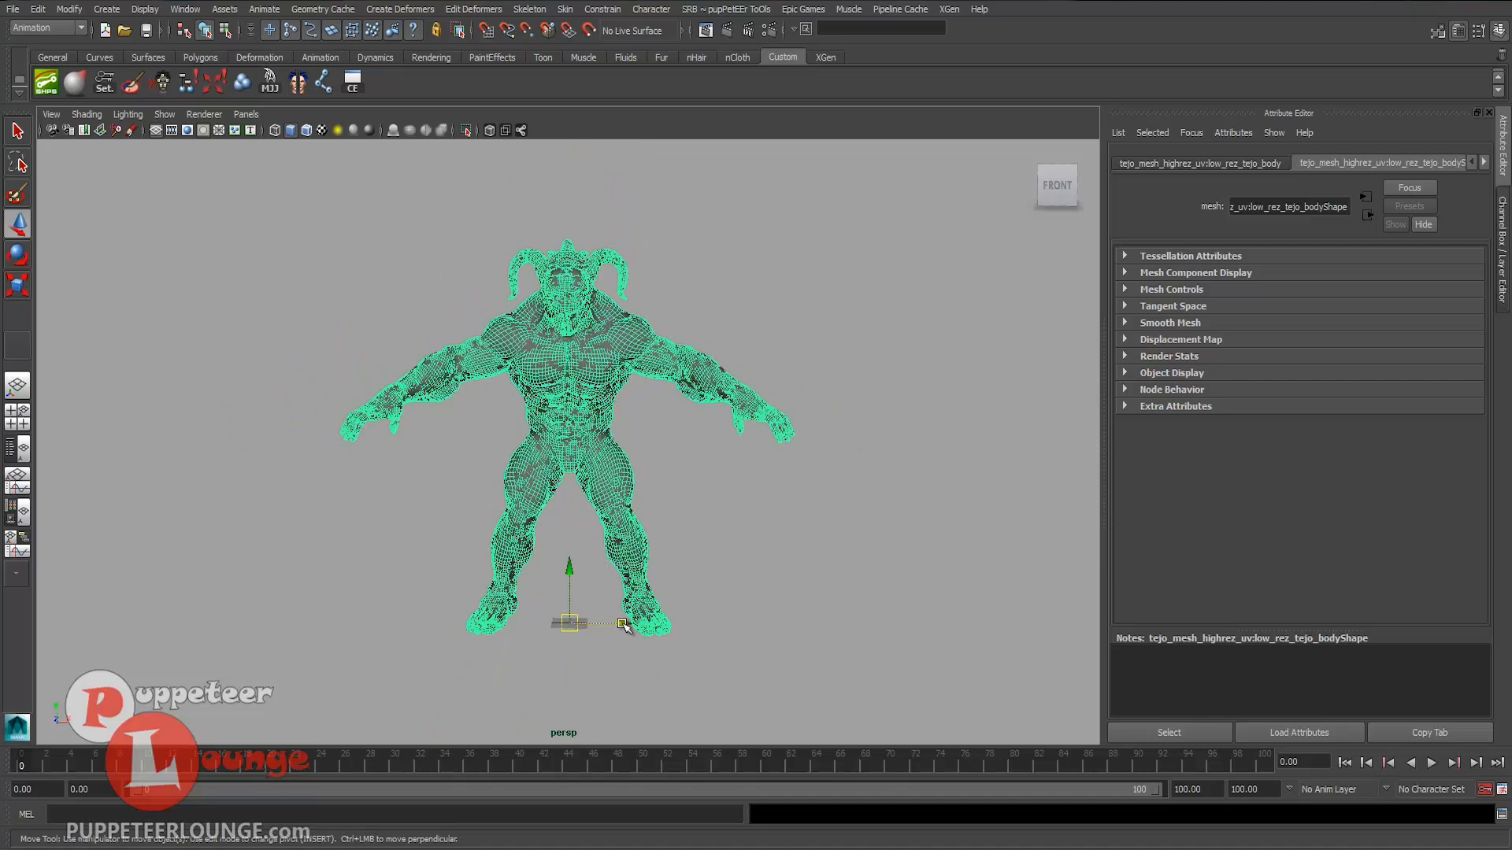
drag(623, 624, 174, 622)
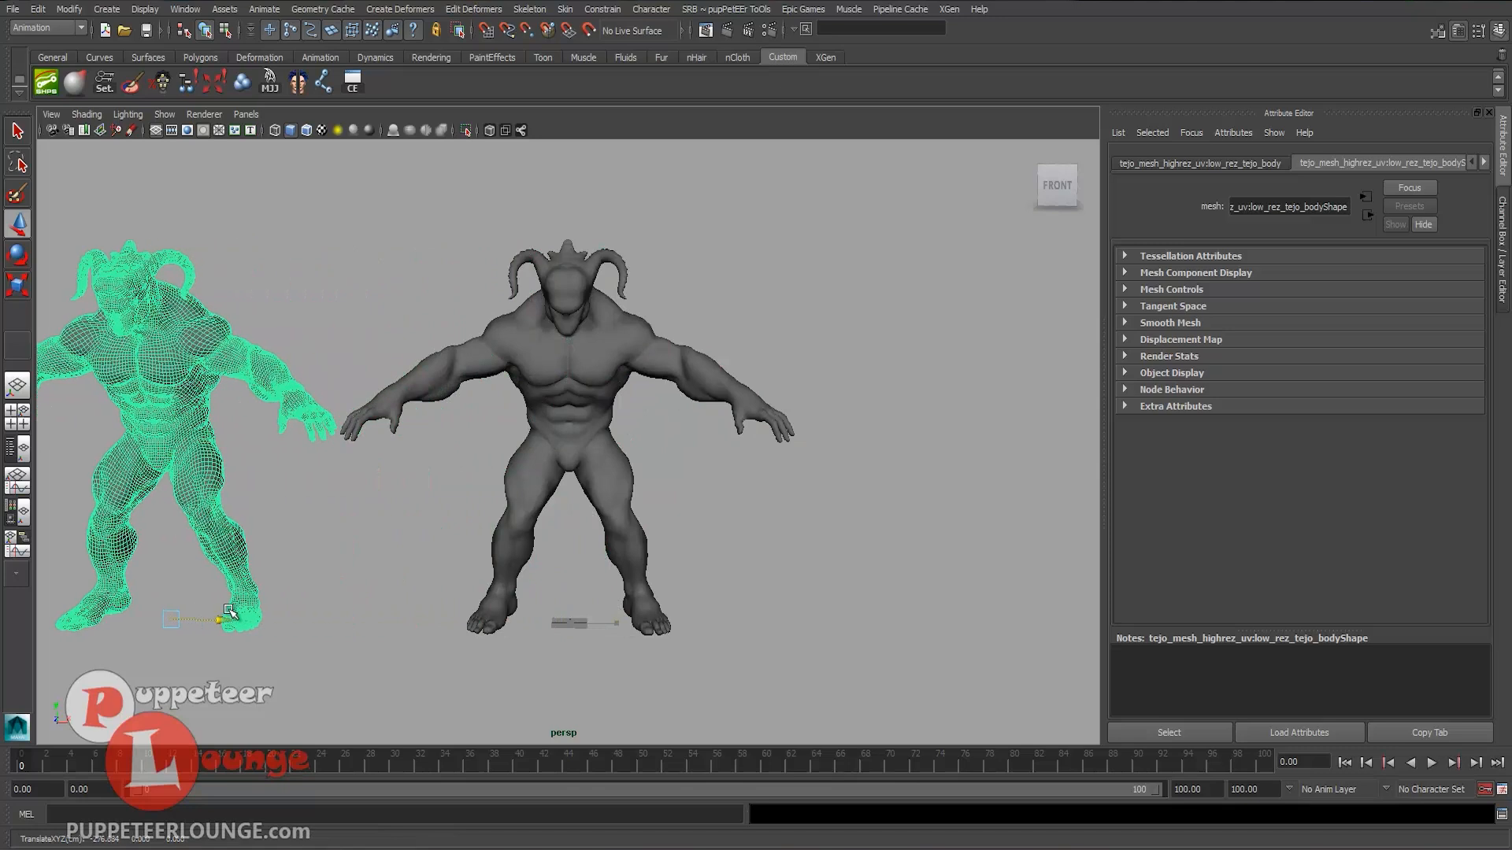
- Examine the high-res mesh's UV layout in the UV Texture Editor
alt+middle_drag(470, 608, 687, 595)
alt+right_drag(583, 589, 621, 583)
alt+drag(621, 584, 543, 574)
click(374, 413)
alt+drag(425, 413, 520, 425)
click(520, 425)
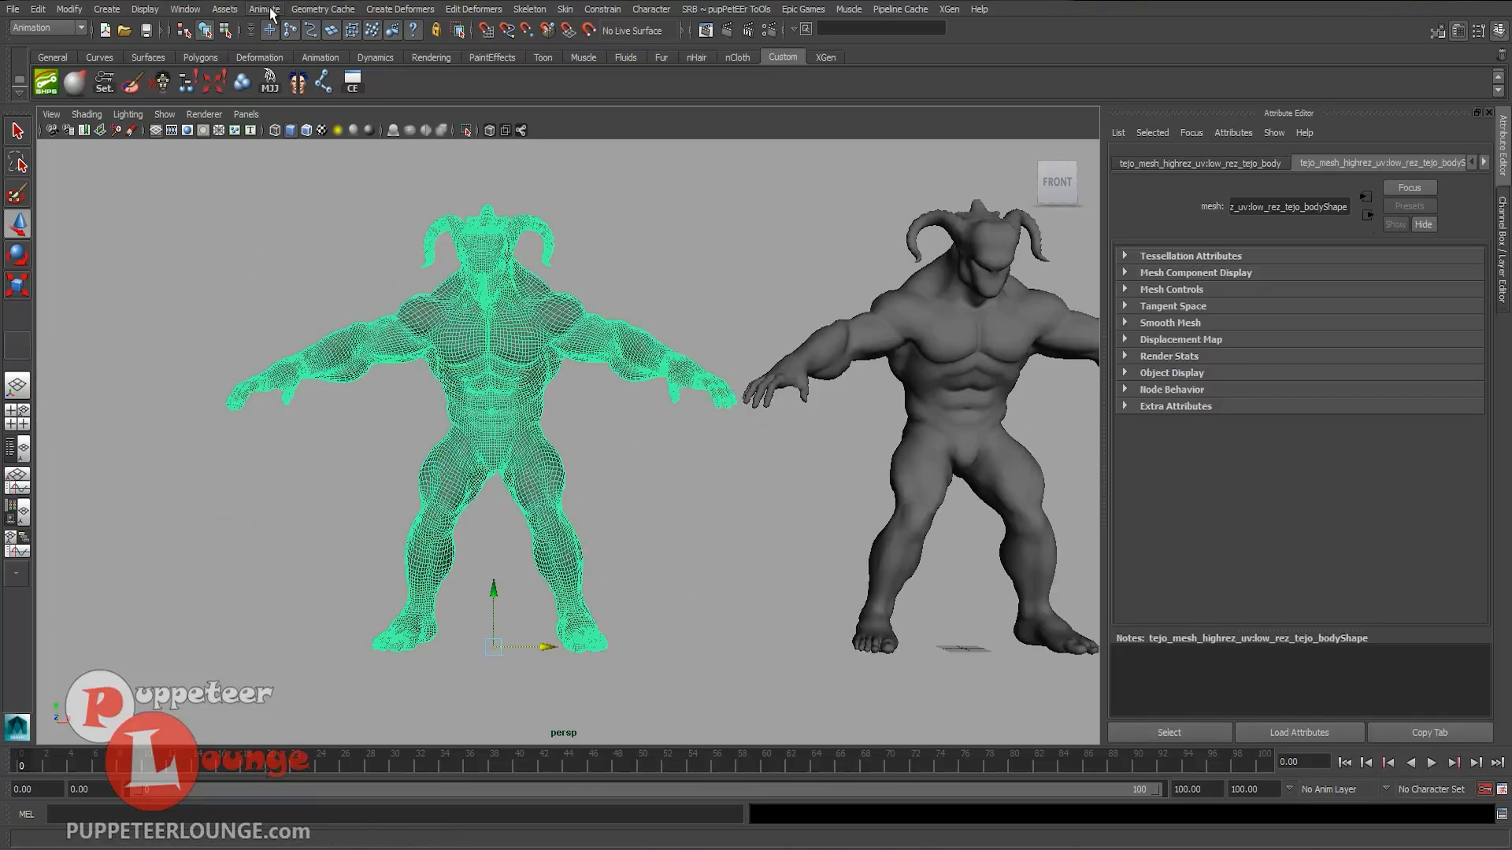
click(183, 11)
click(222, 221)
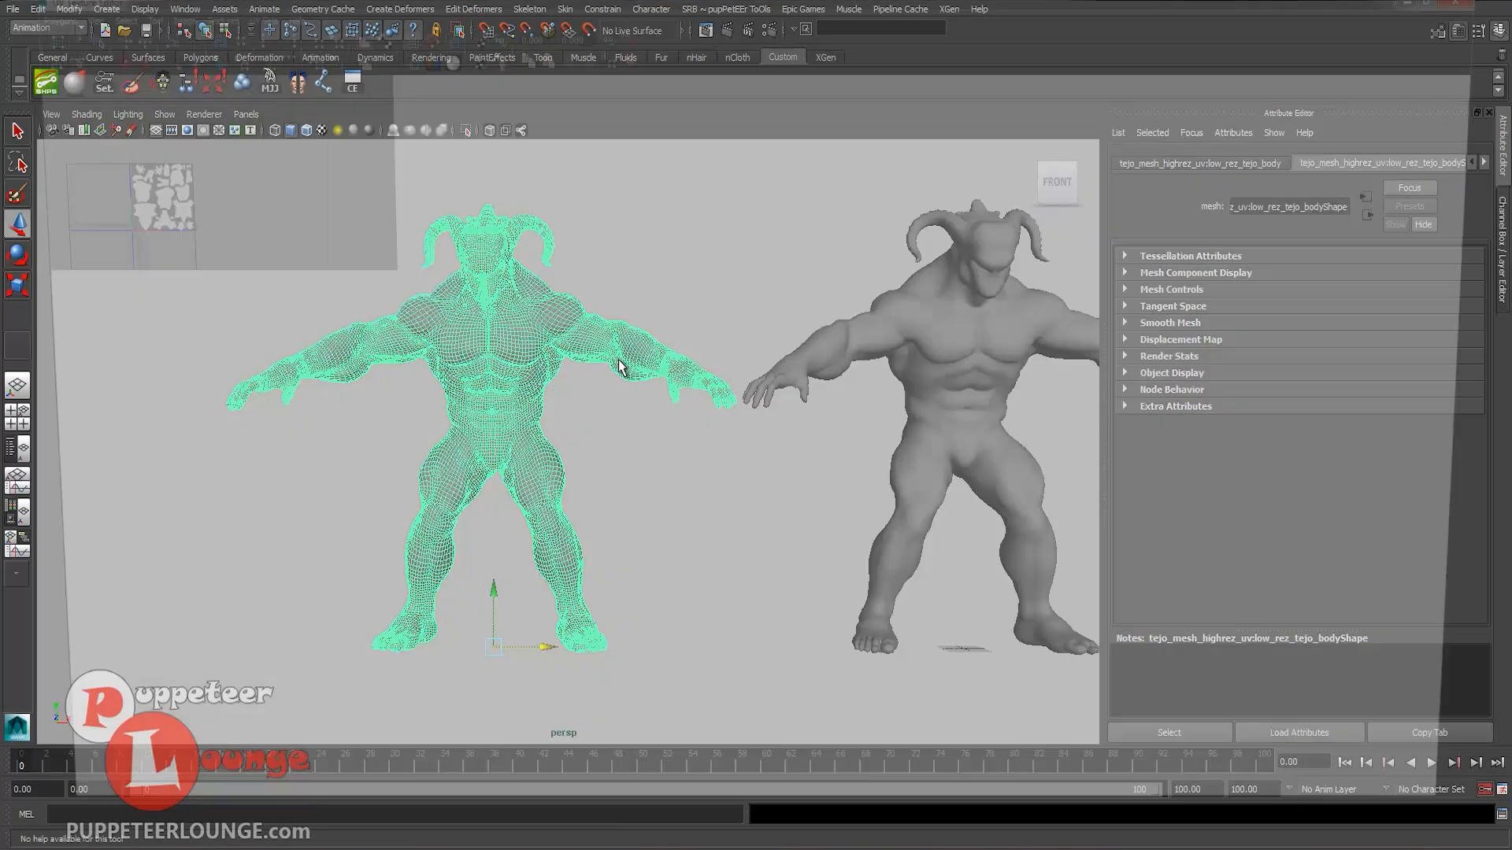
alt+right_drag(608, 532, 579, 586)
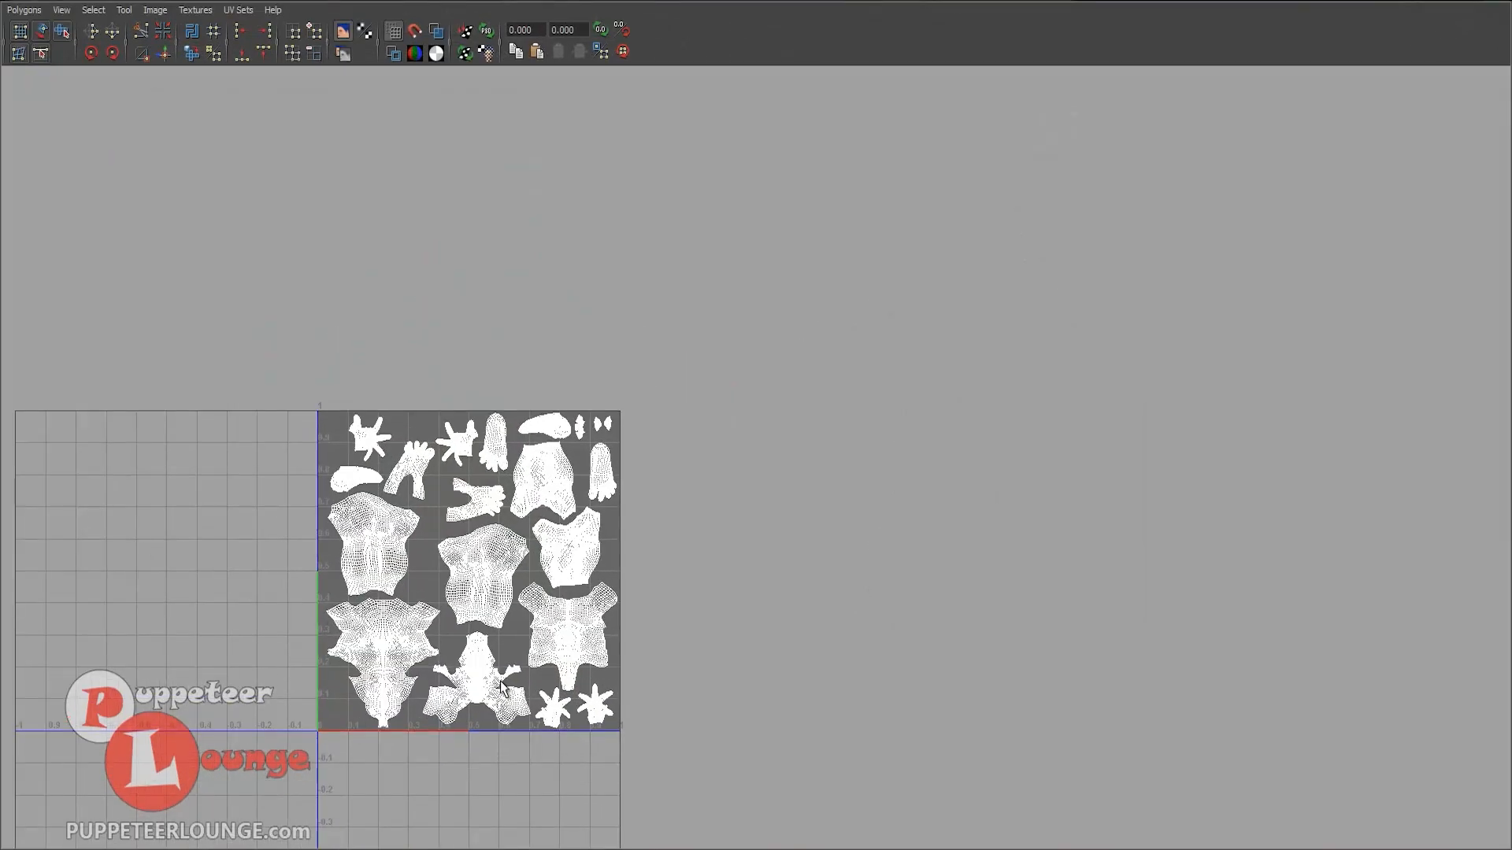
alt+middle_drag(506, 698, 620, 558)
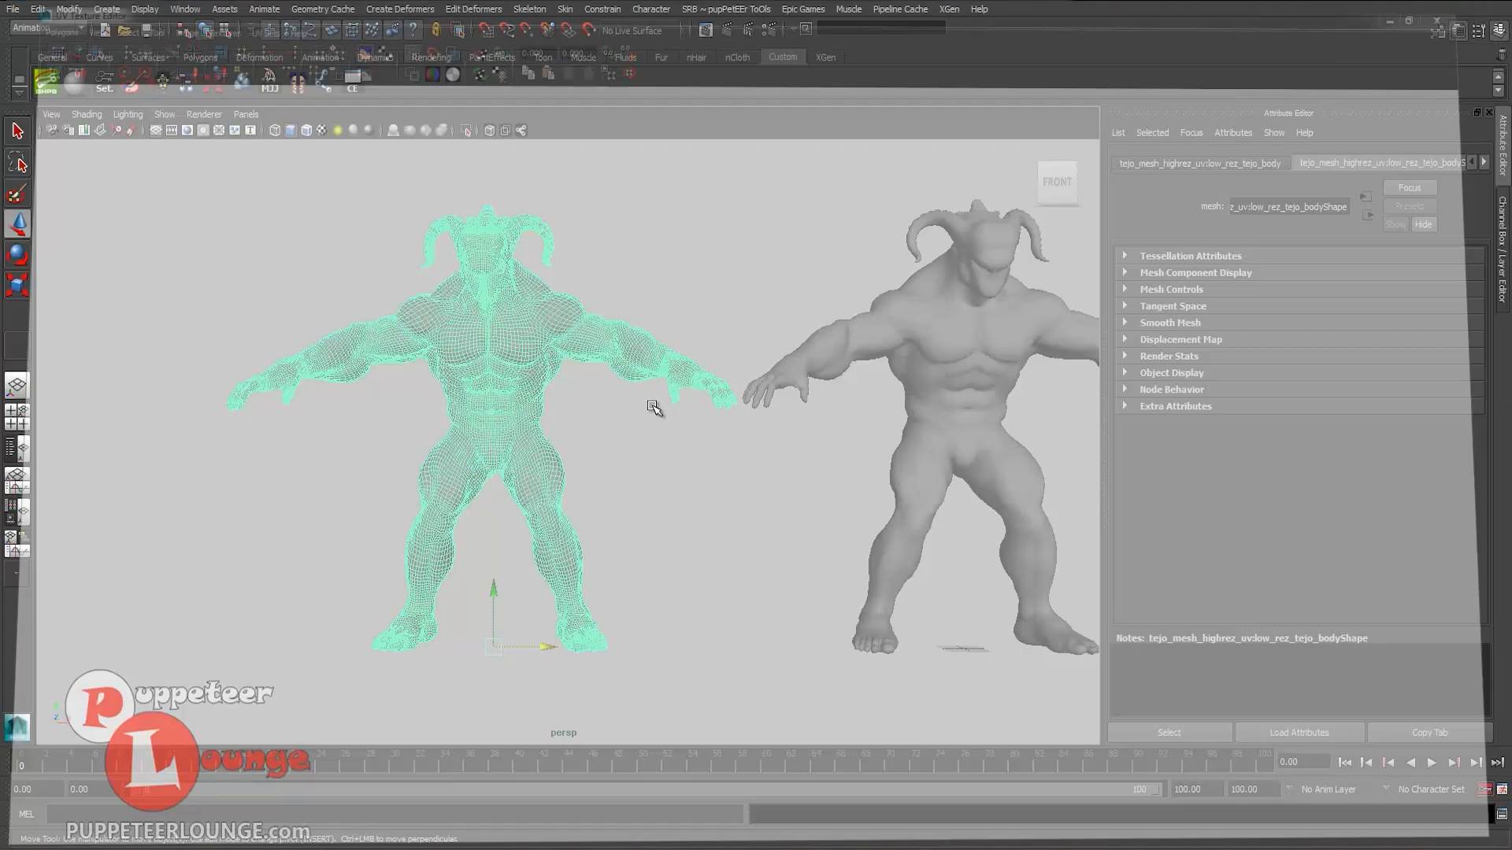
- Clear the selection and frame both character meshes side by side
key(a)
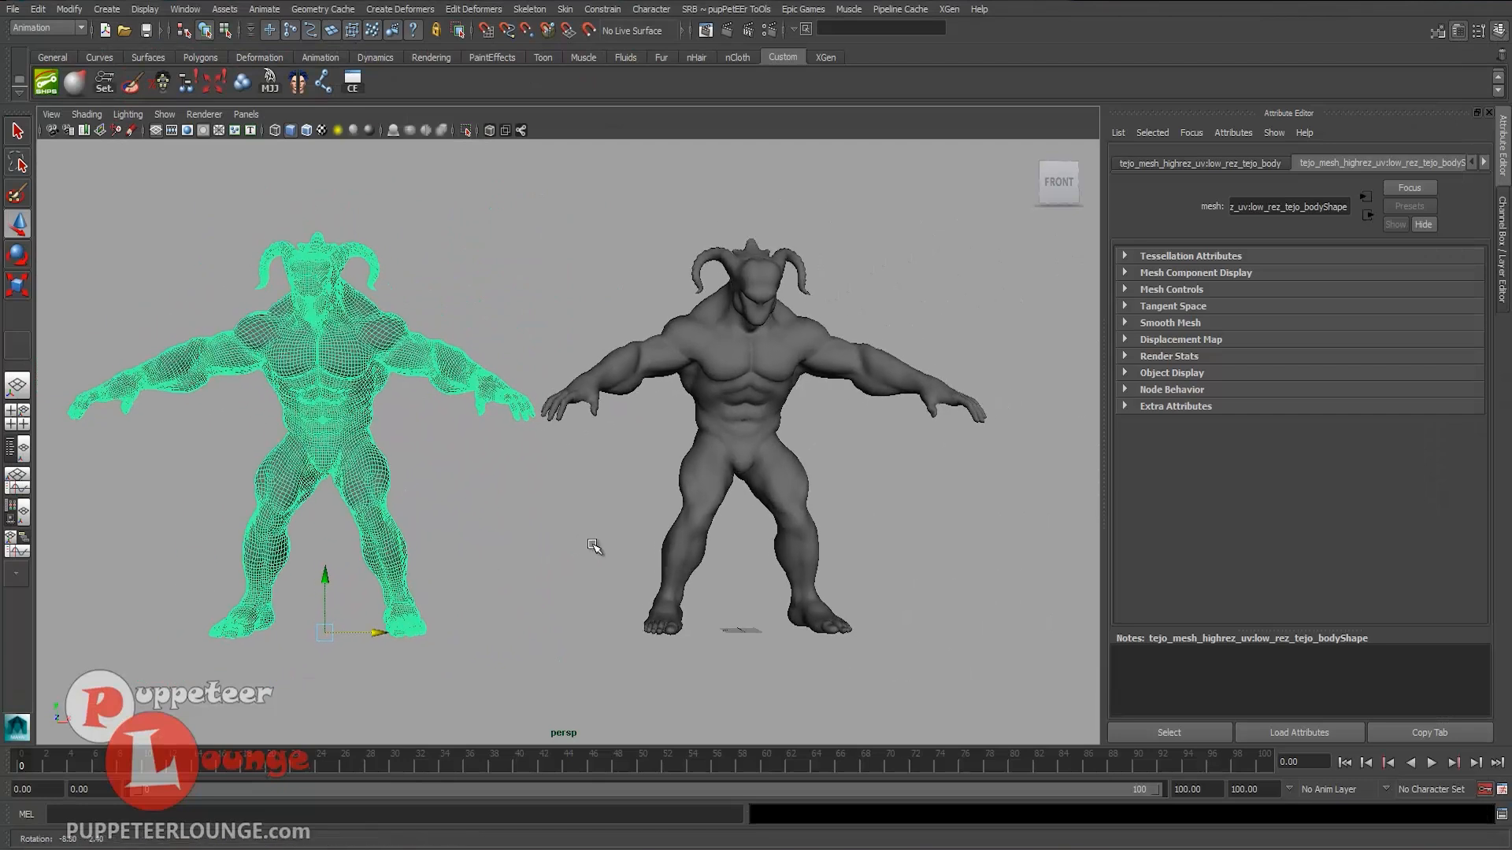
key(q)
click(523, 530)
key(a)
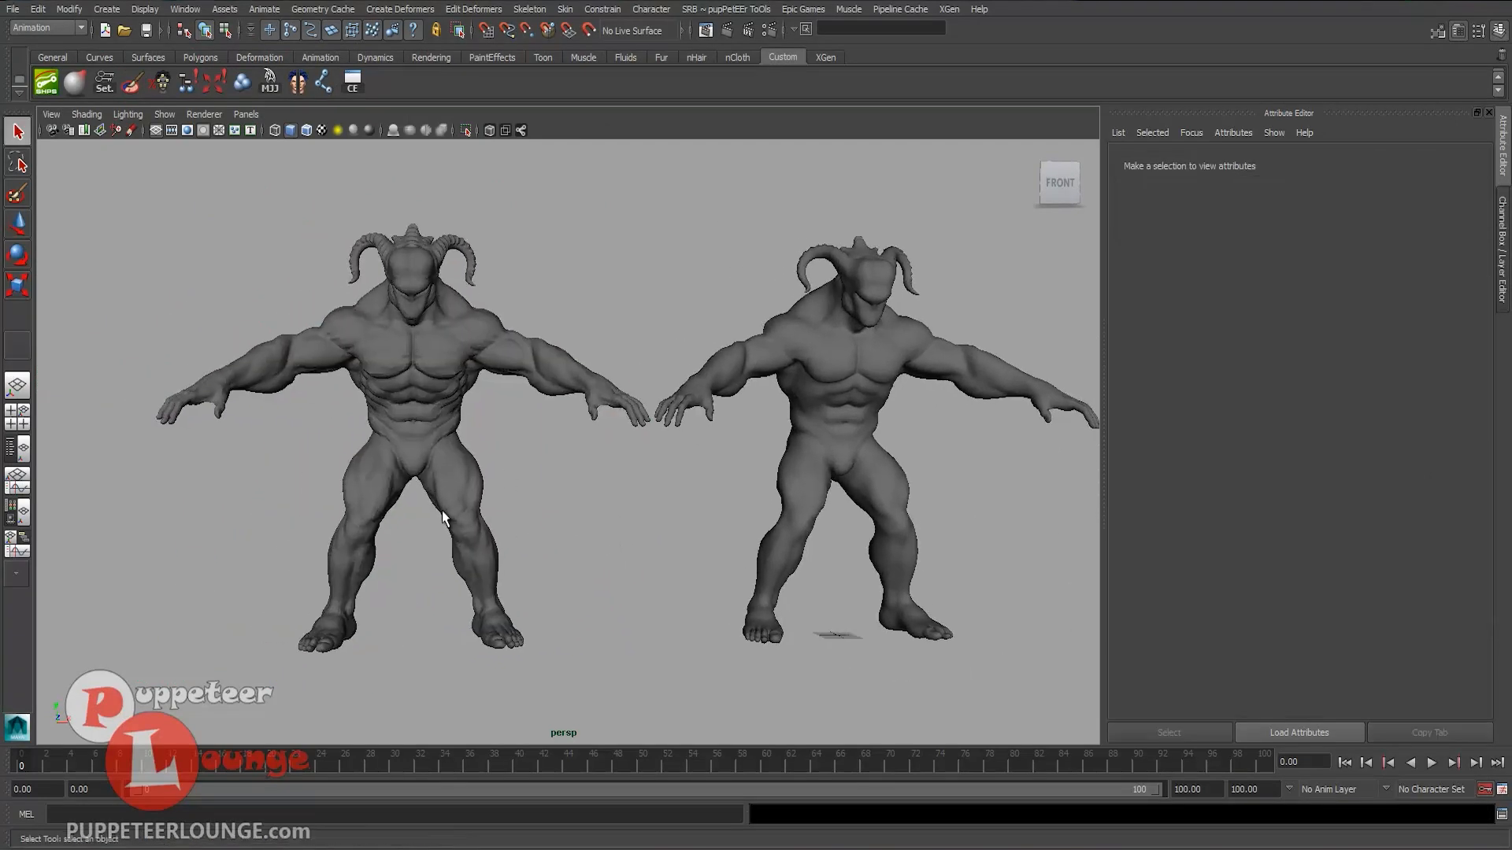
- Connect a File texture to the Color of the high-res mesh's lambert1 material, leaving its image unassigned
click(454, 533)
click(1484, 162)
click(1483, 162)
click(1483, 163)
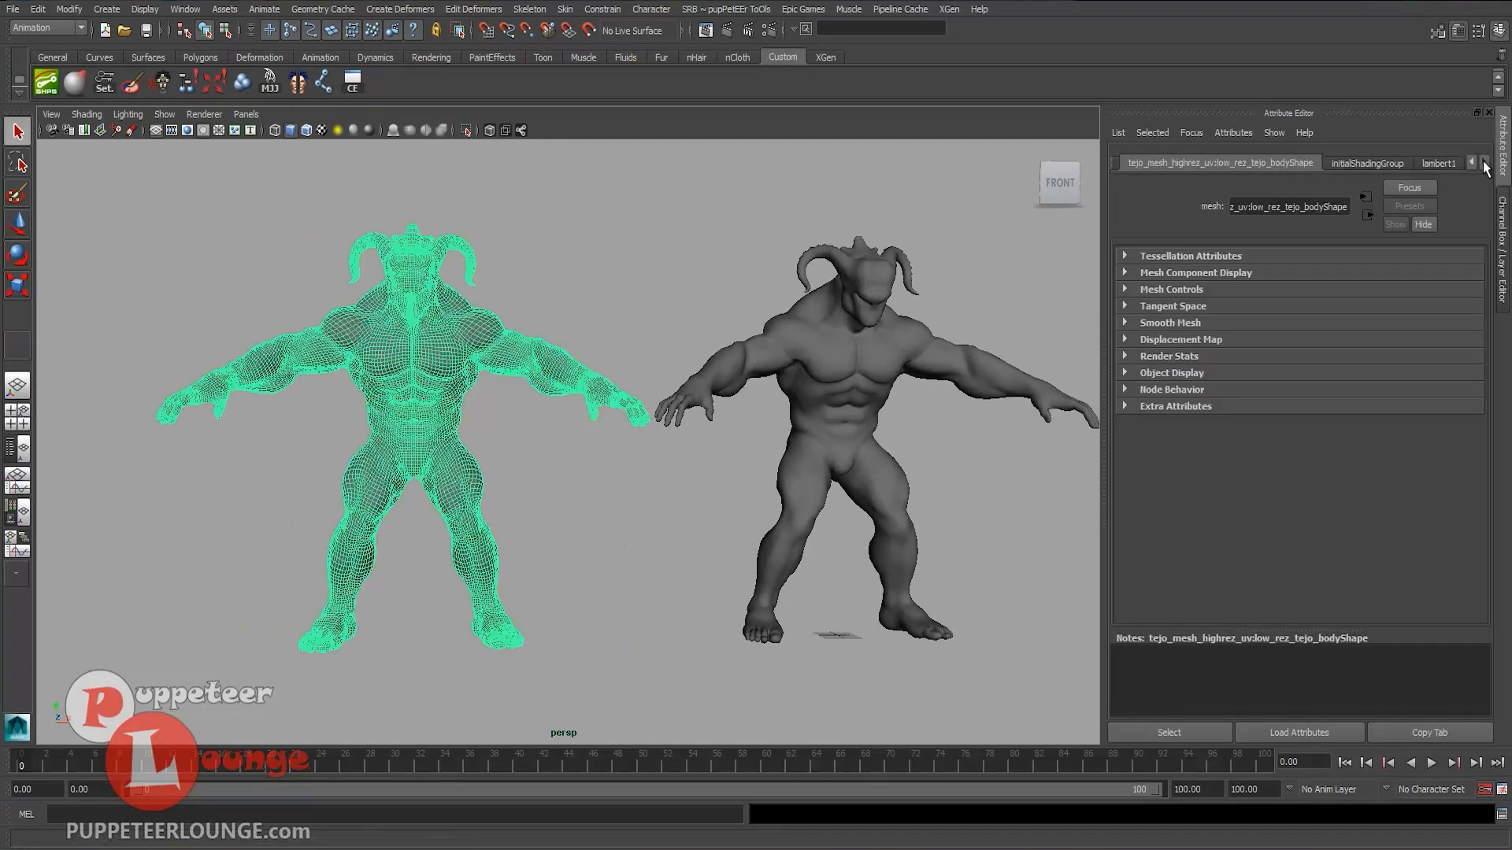
click(1438, 163)
click(1455, 353)
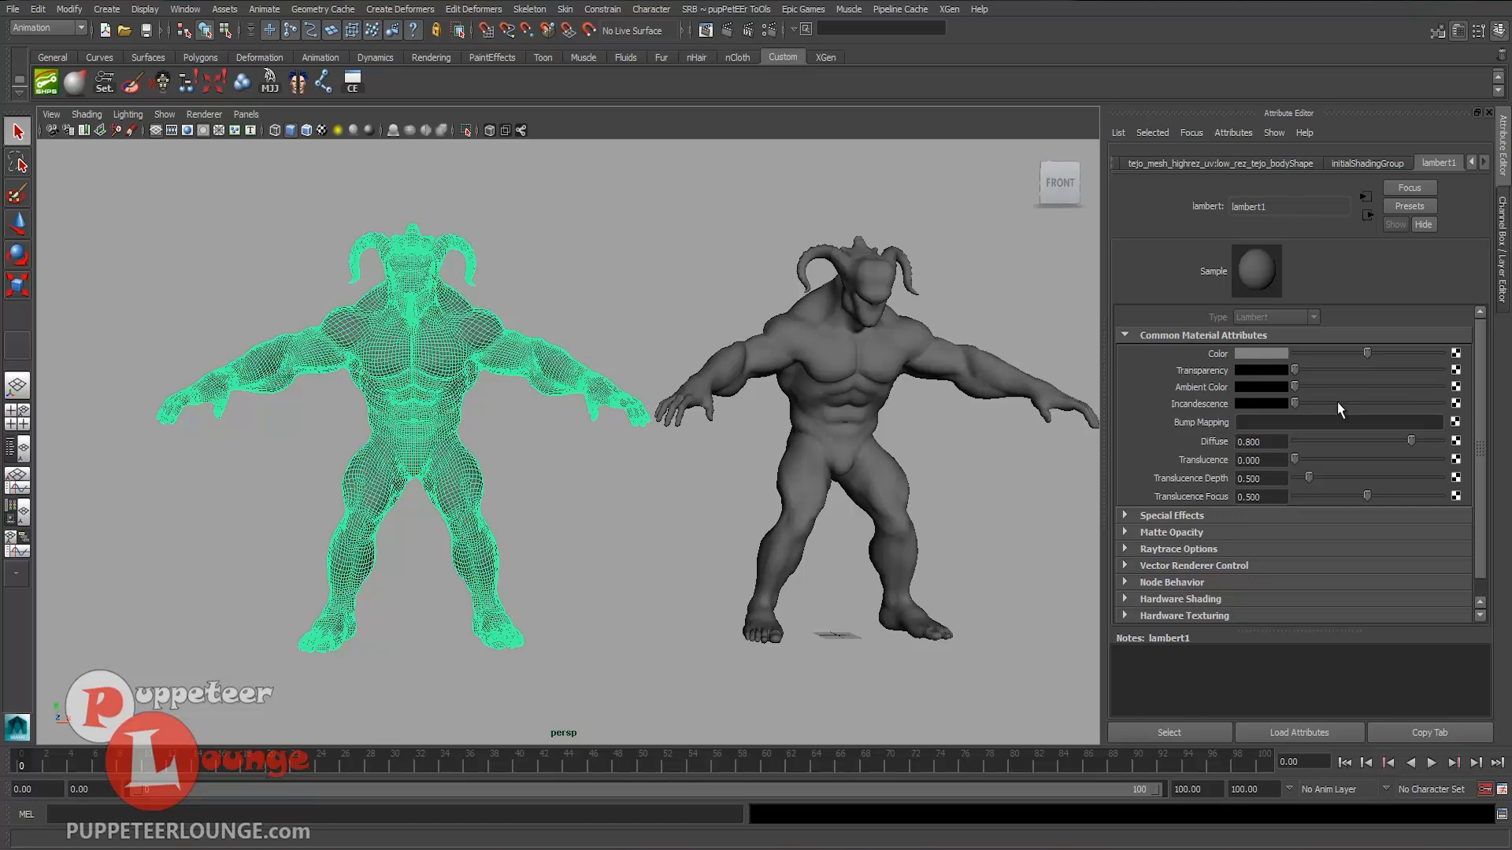
click(626, 416)
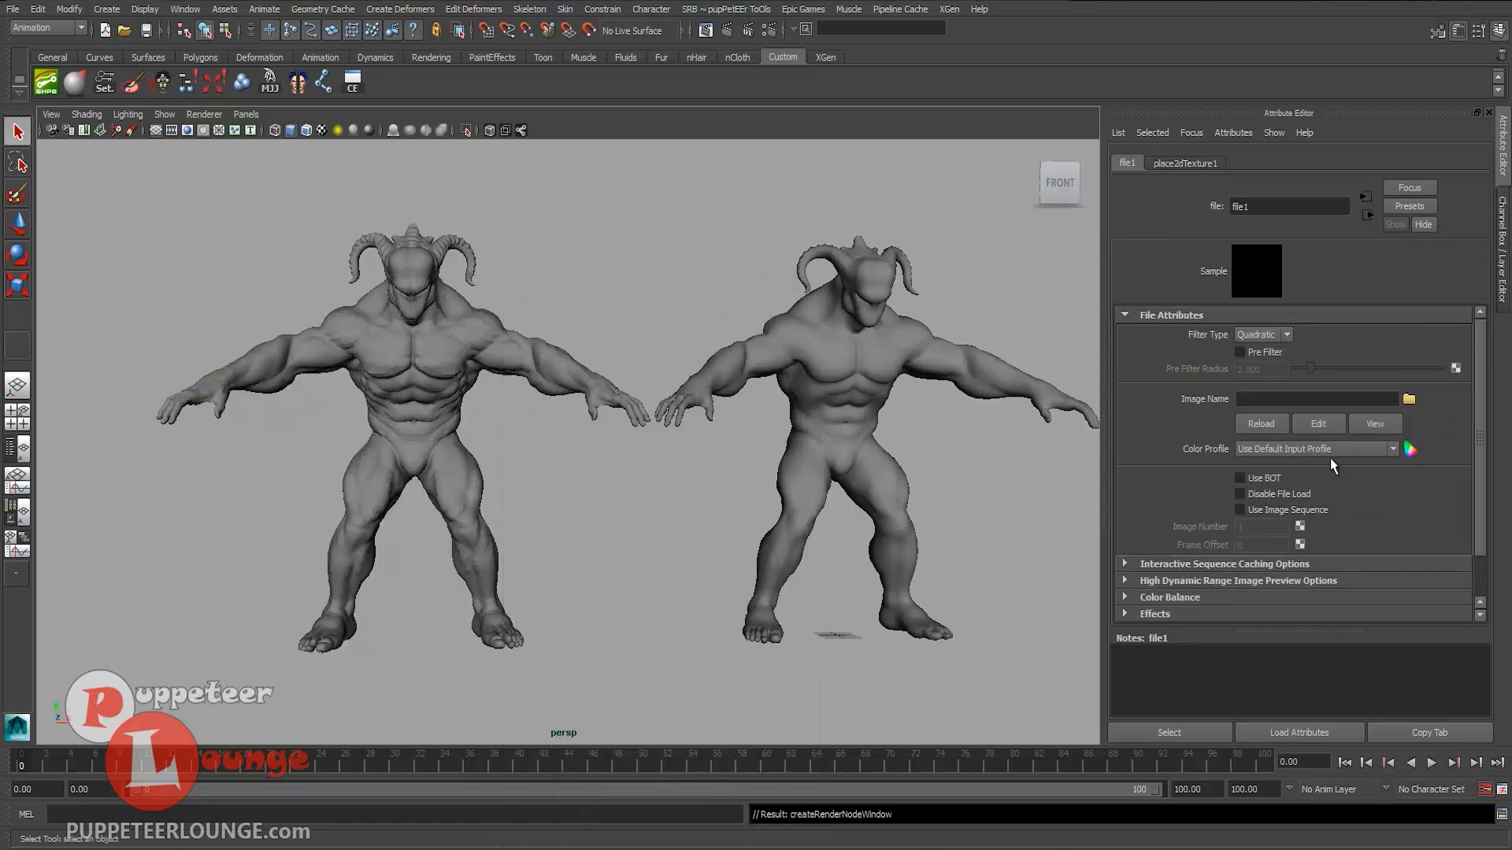
click(1409, 399)
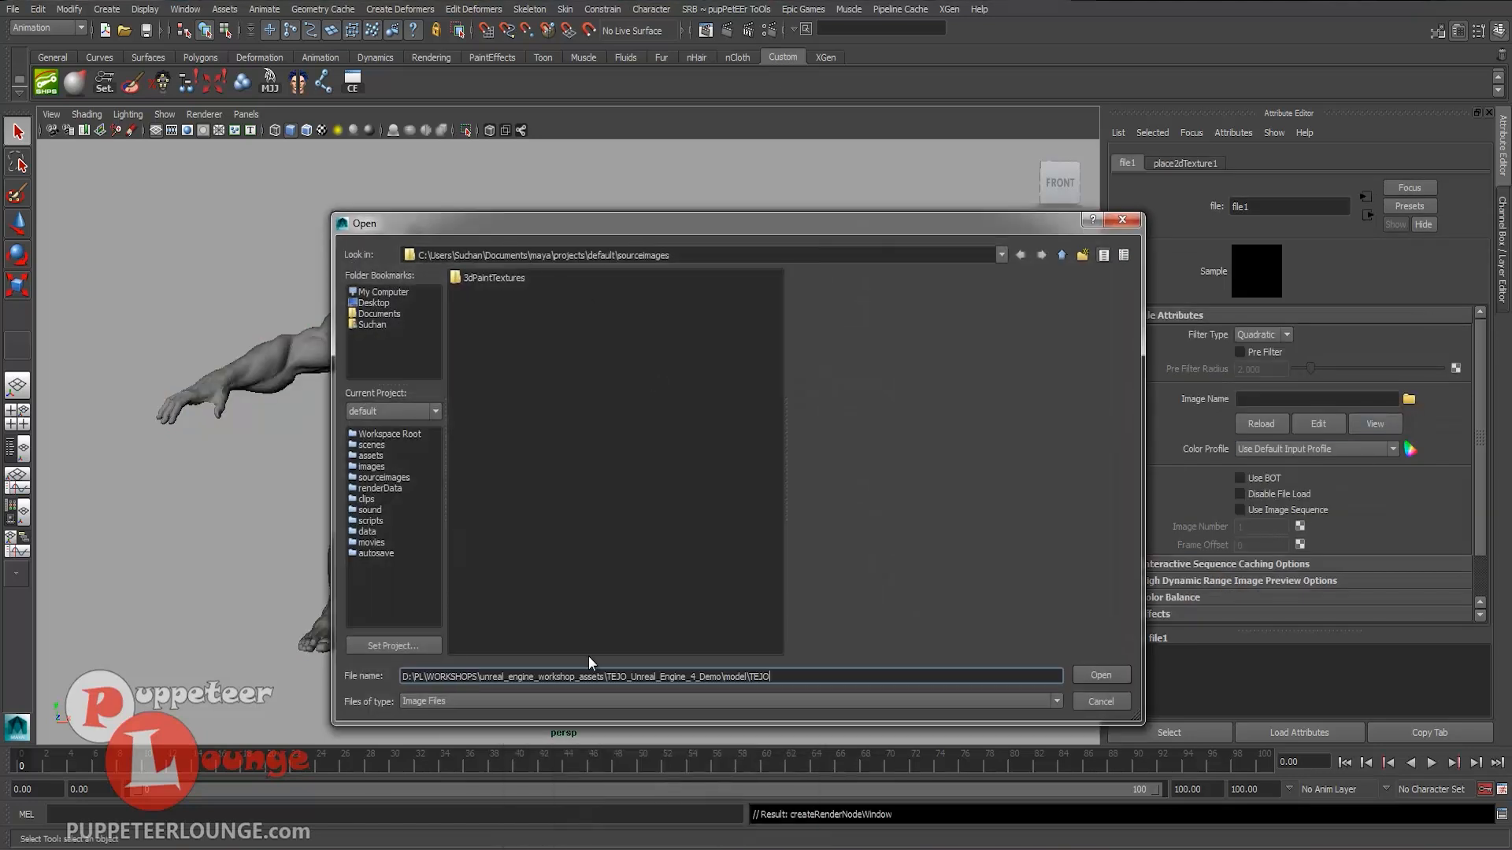
click(1100, 701)
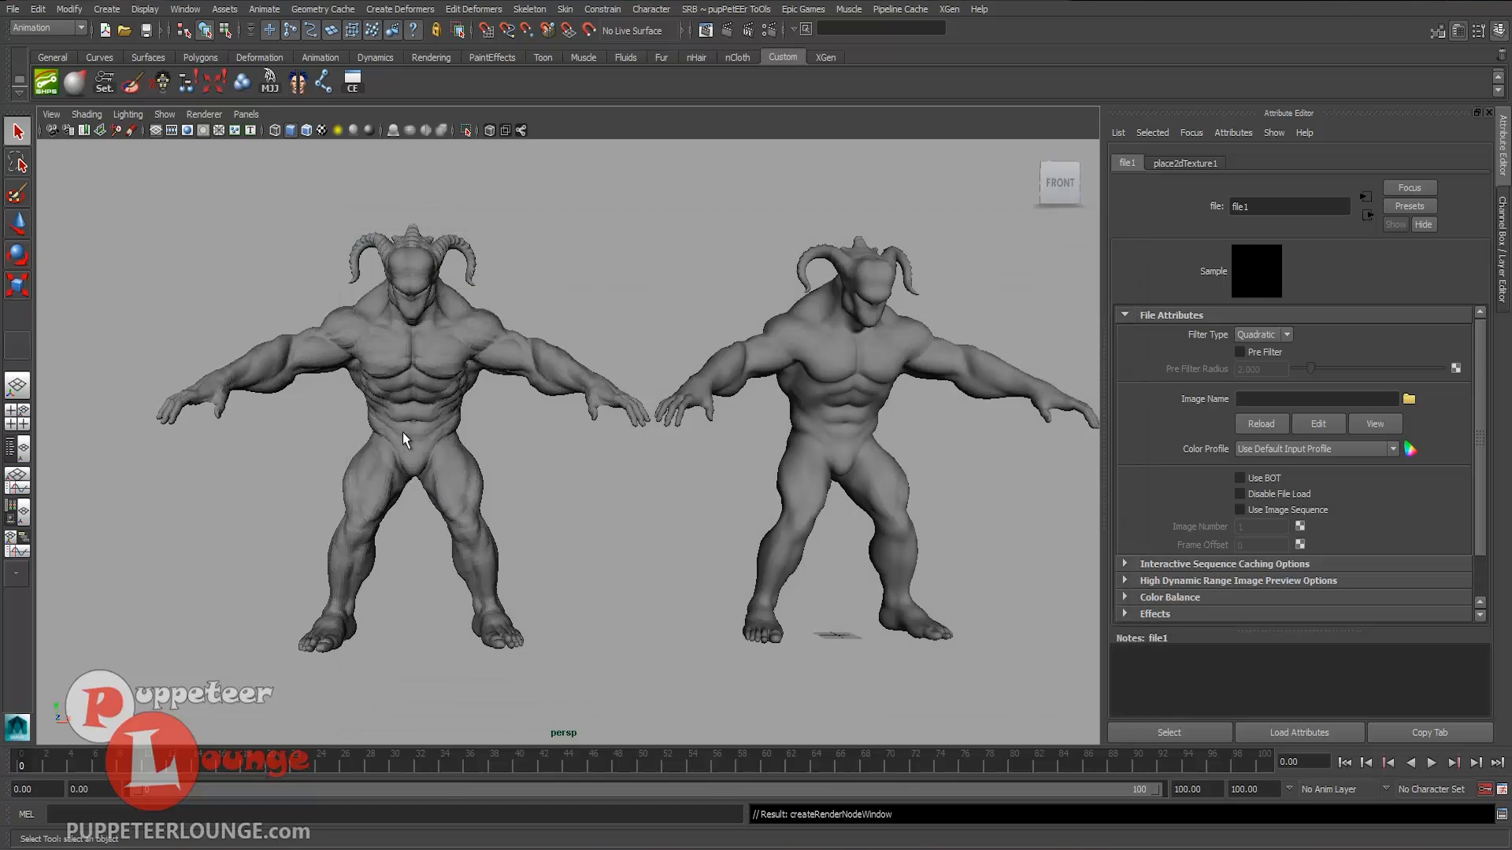
- Switch the perspective view's renderer to Viewport 2.0
alt+drag(403, 439, 371, 449)
alt+middle_drag(371, 449, 462, 442)
alt+drag(462, 442, 441, 438)
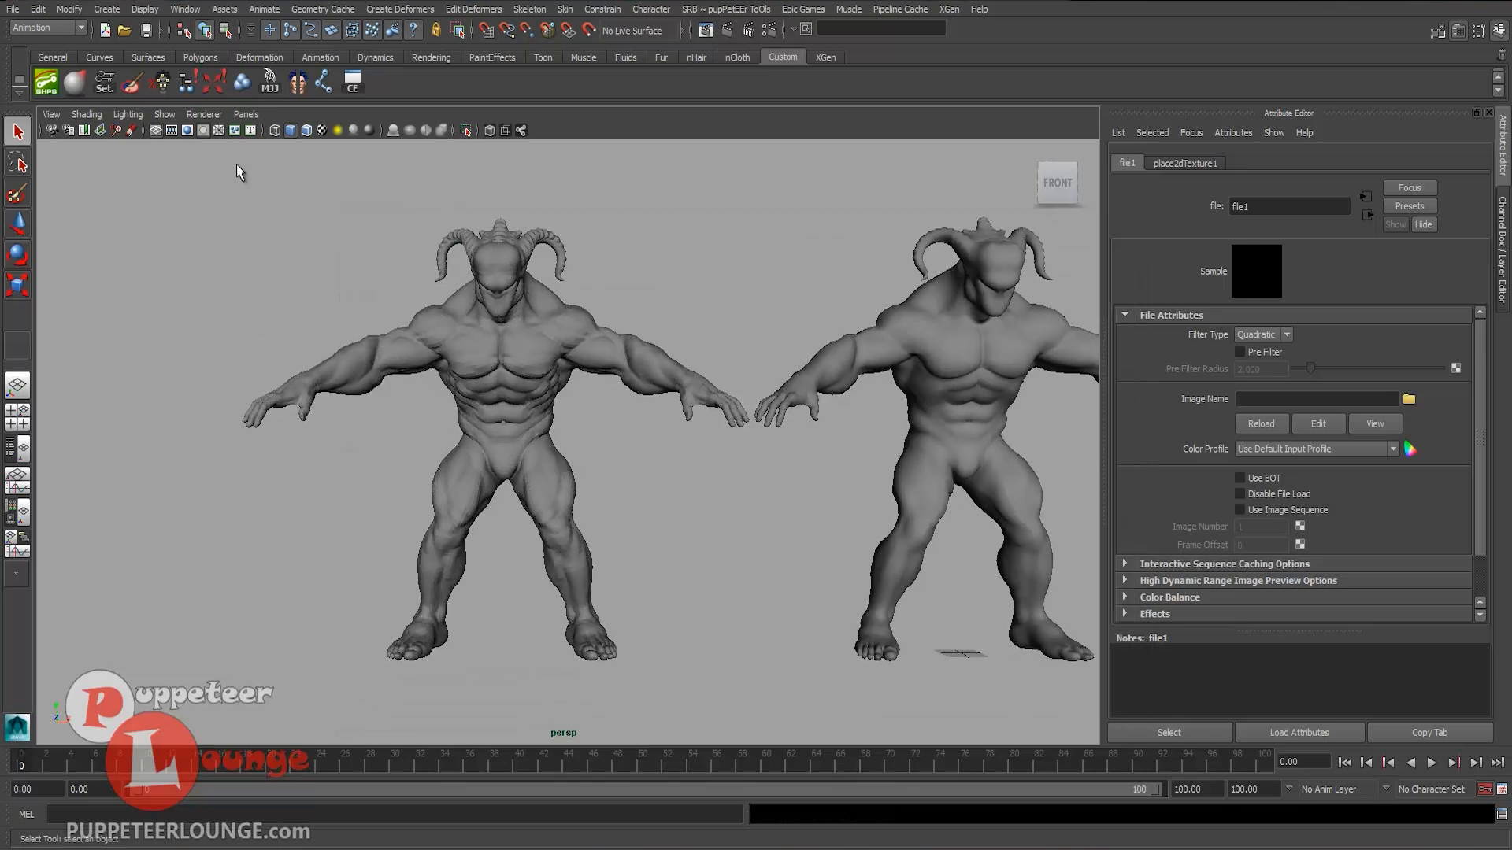
click(217, 118)
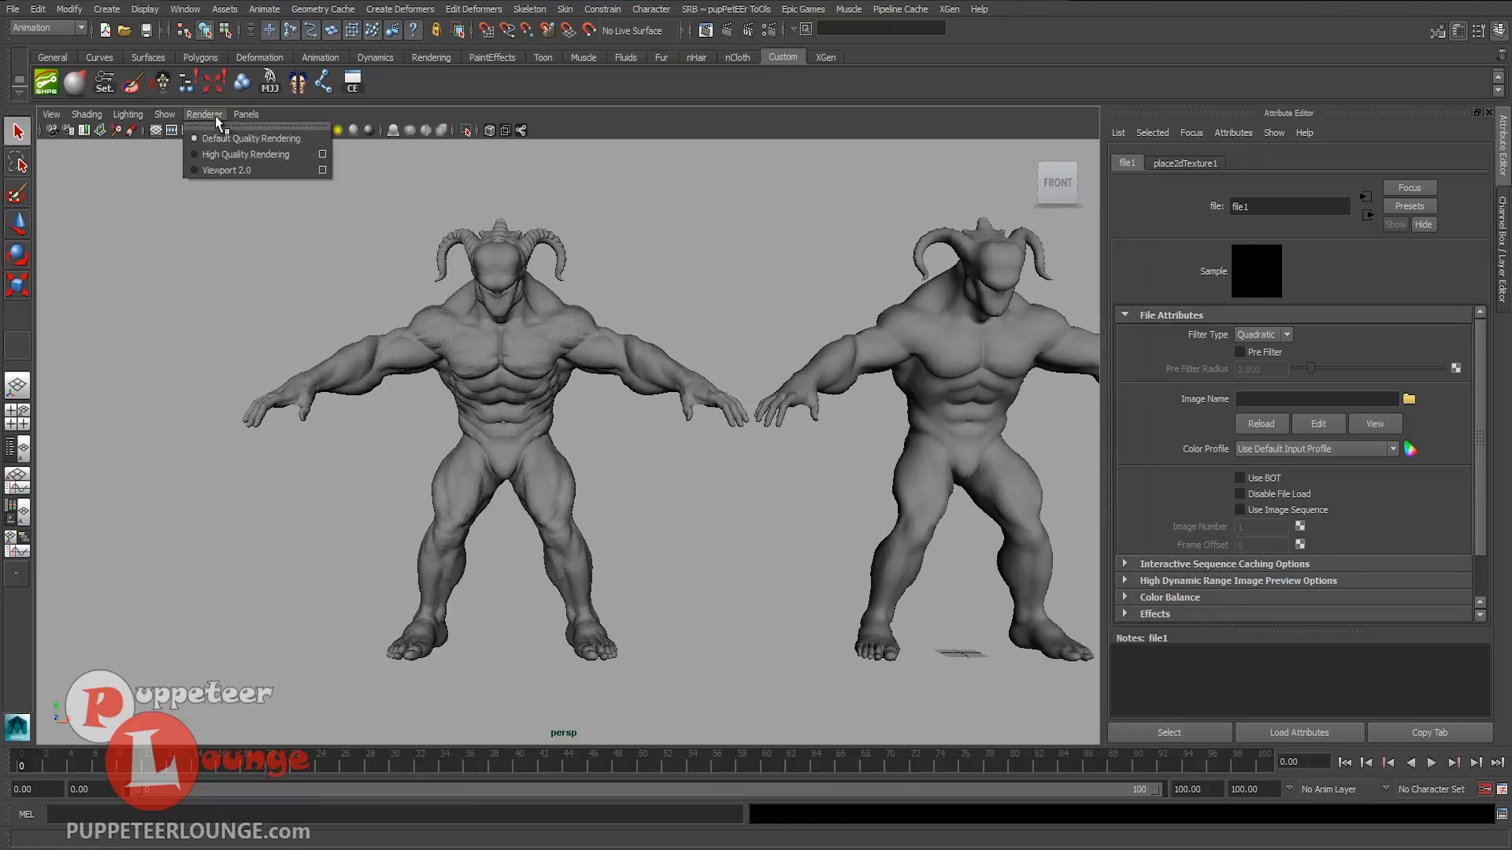
click(232, 172)
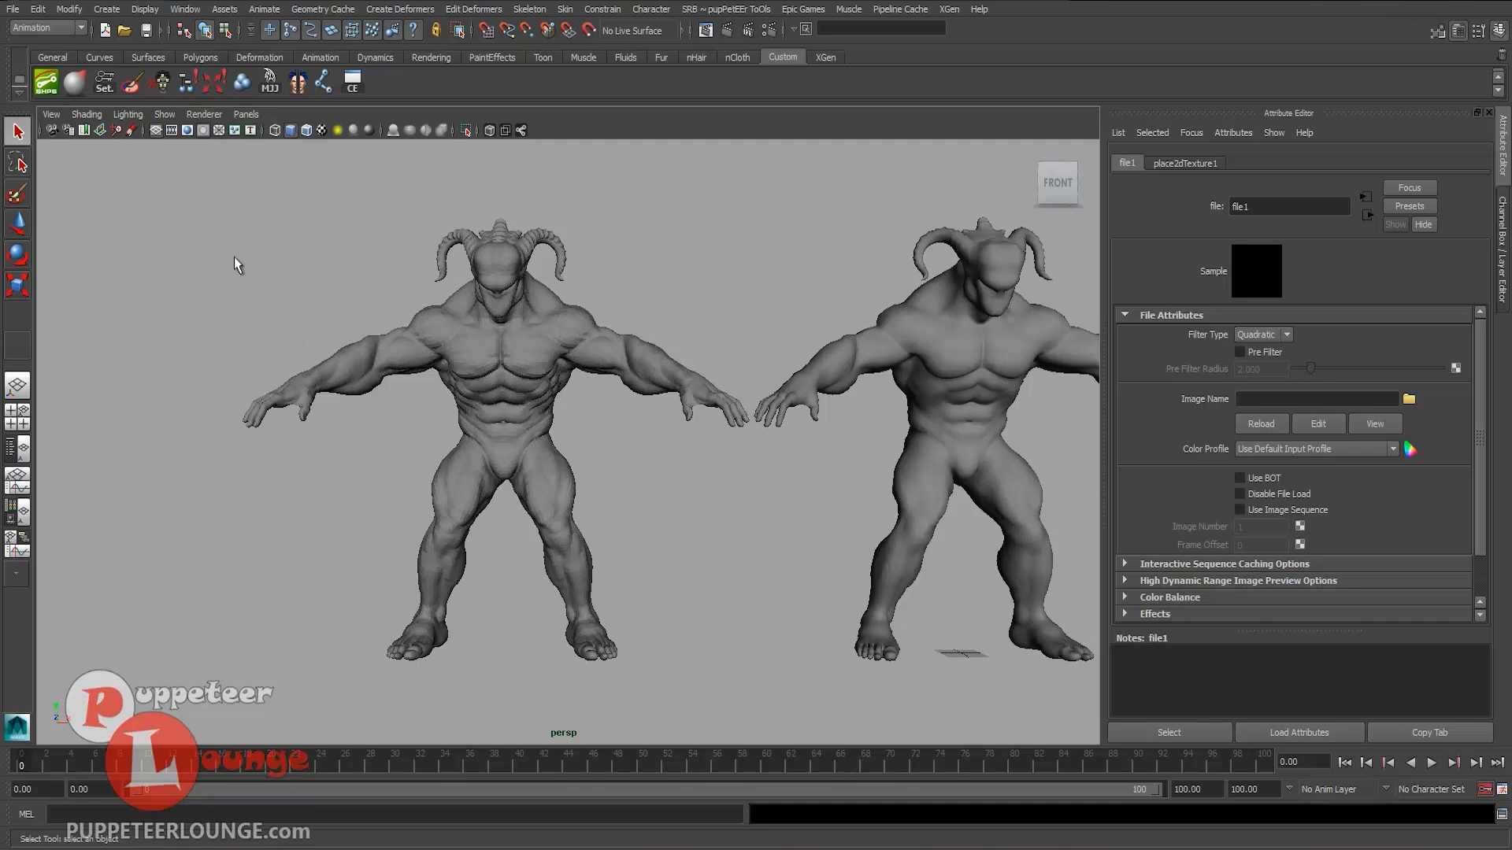
alt+drag(524, 417, 437, 409)
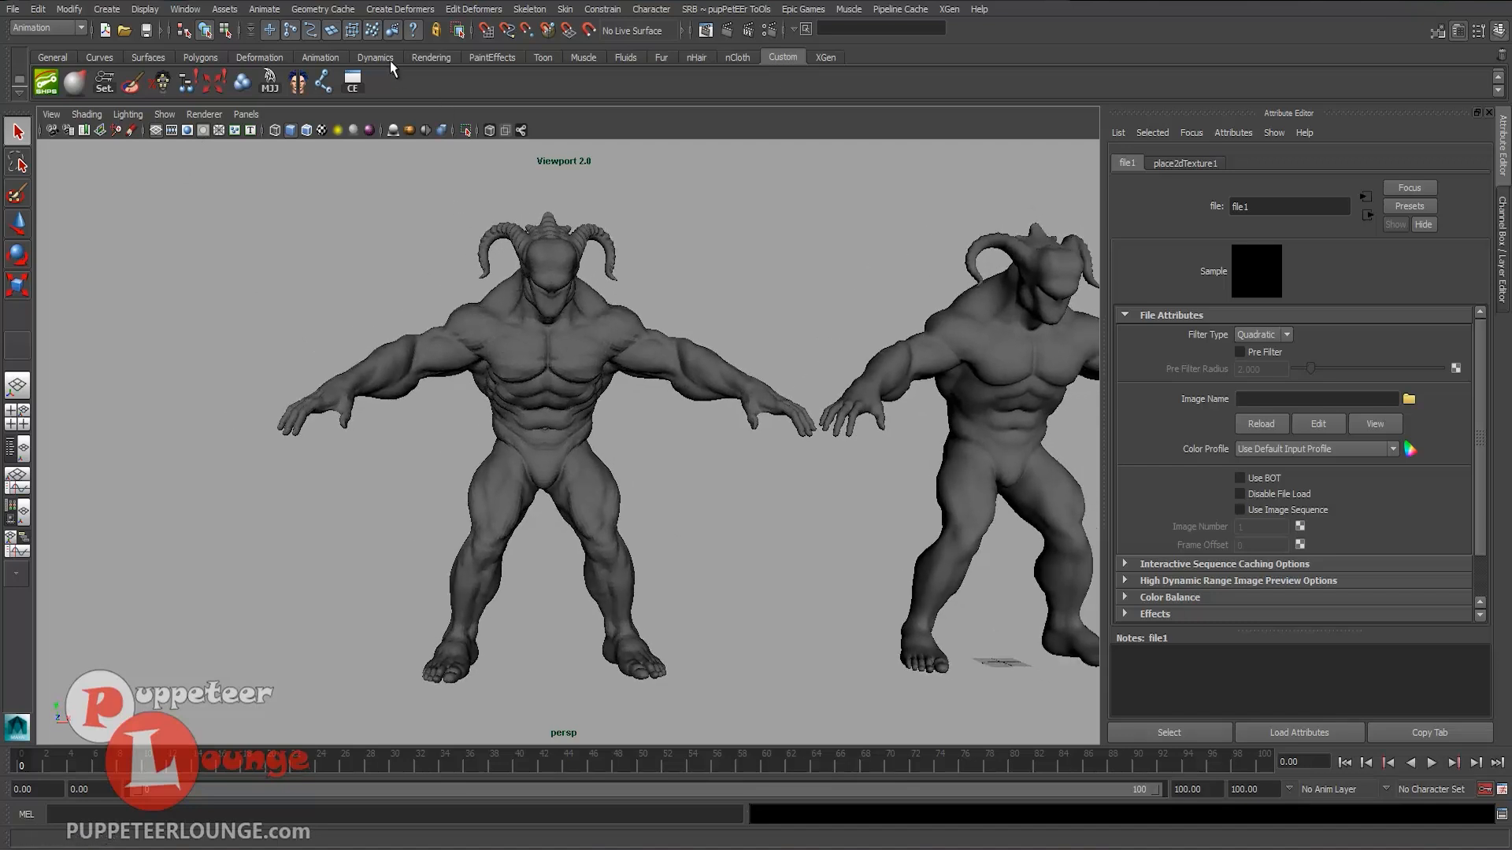
- Load the dx11Shader.mll plug-in and set it to load automatically
click(185, 9)
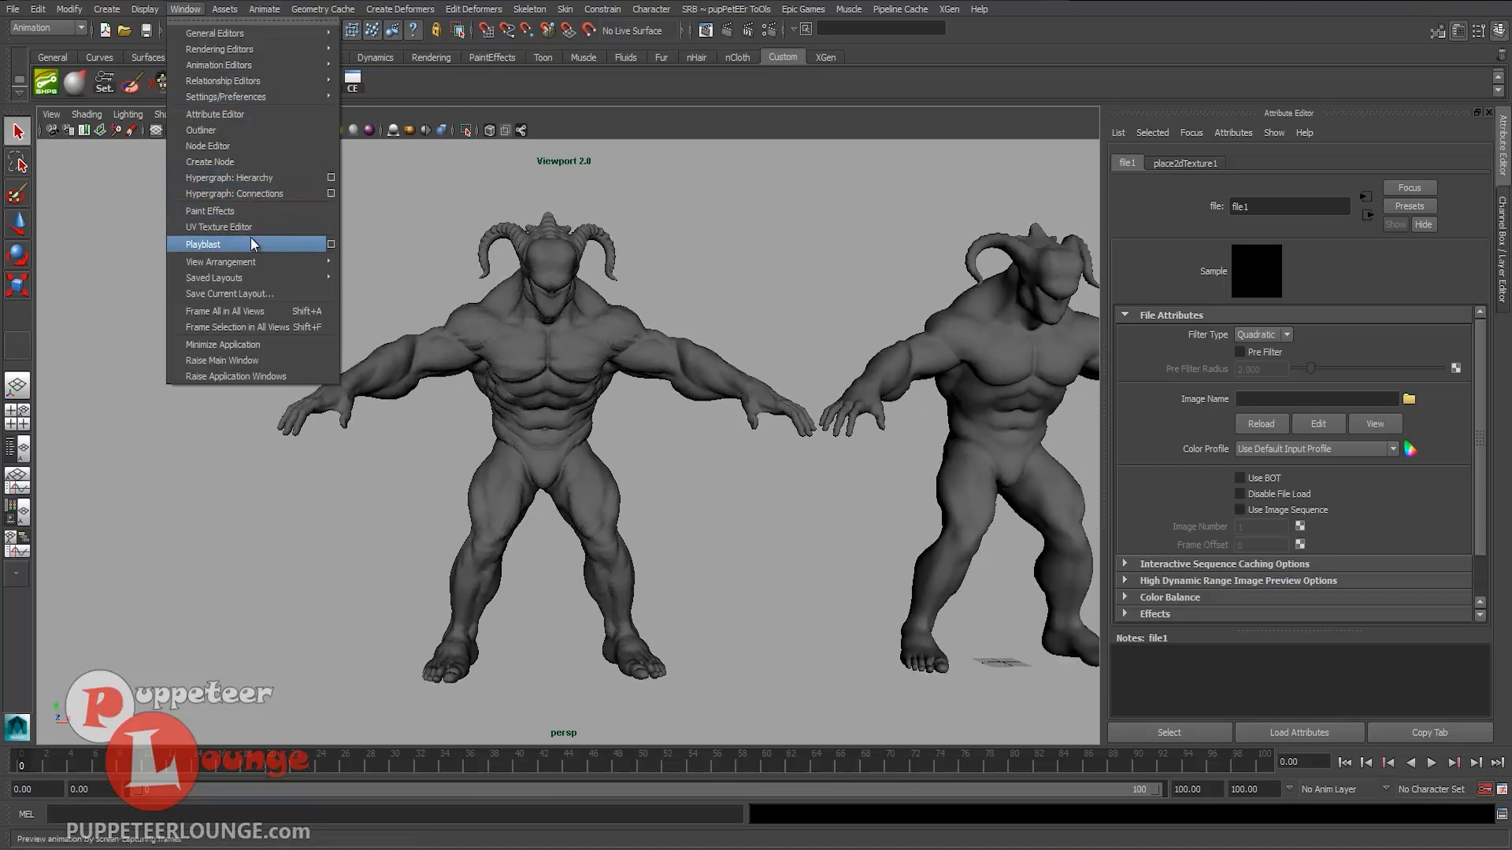
mouse_move(228, 97)
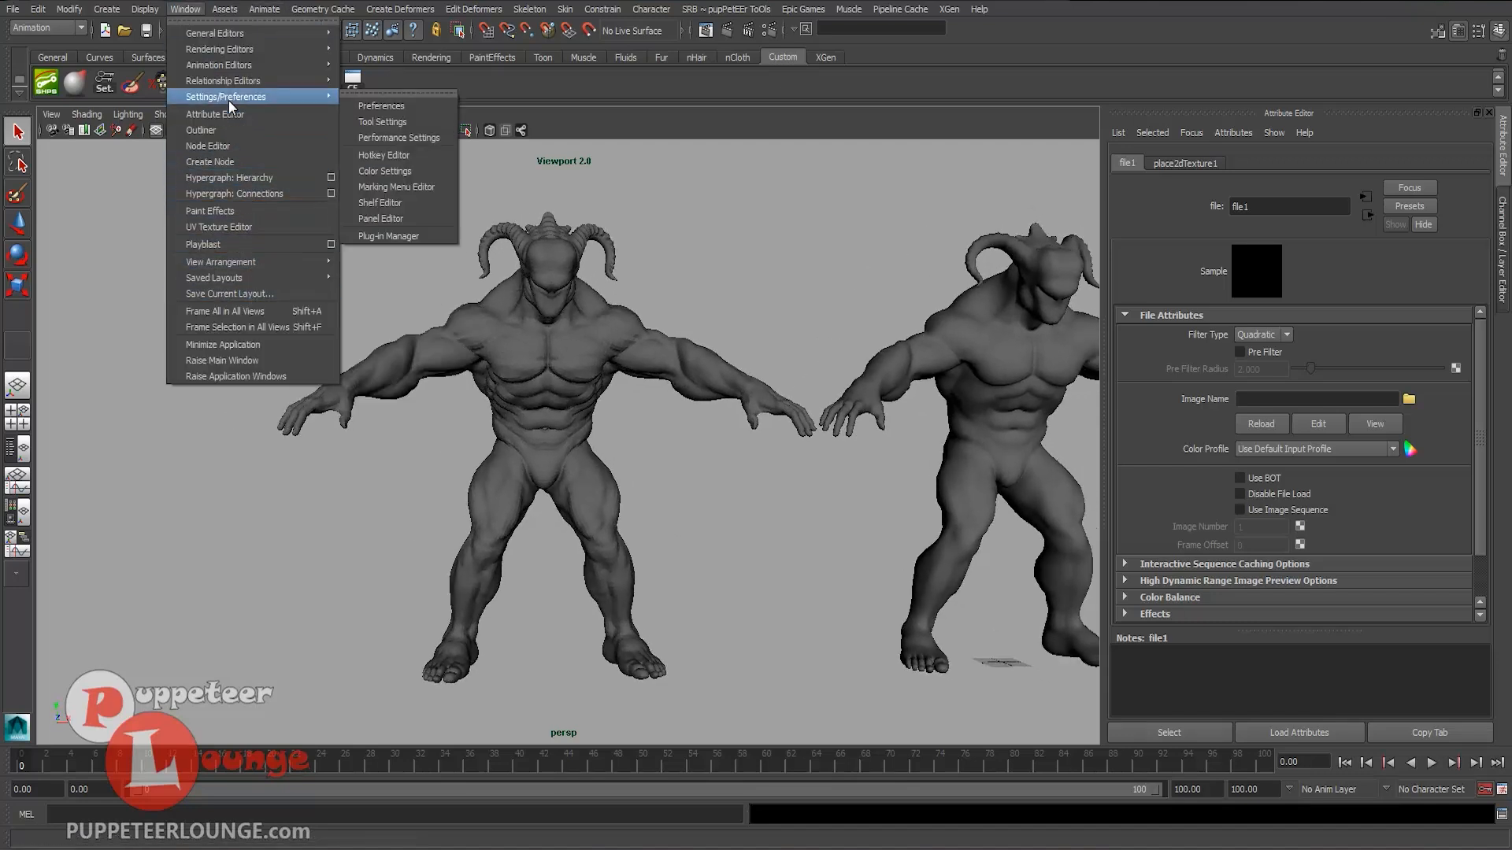
click(388, 234)
scroll(664, 482, down, 3)
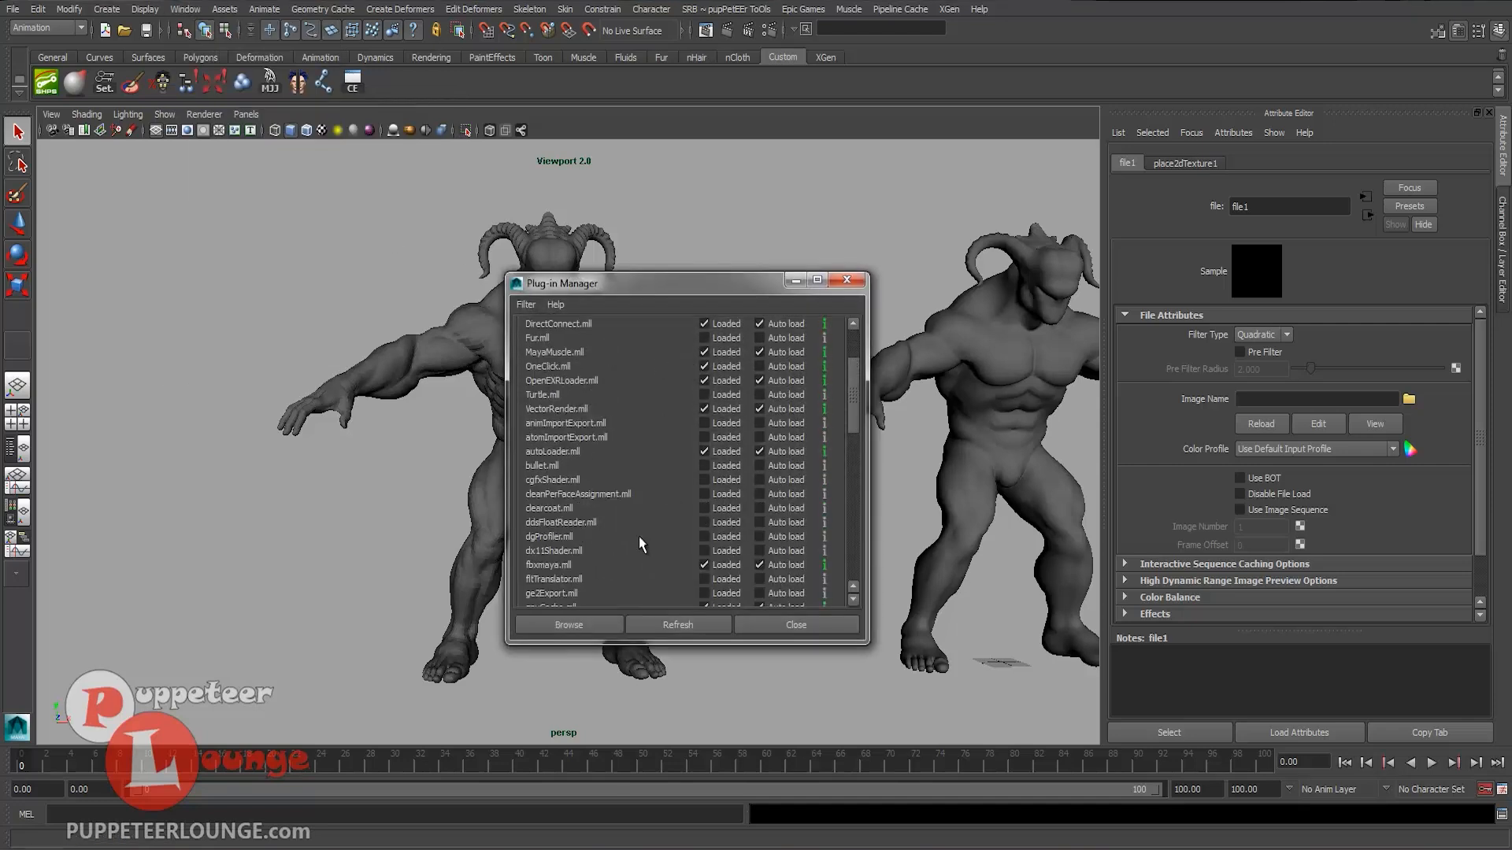
click(704, 552)
click(759, 550)
click(795, 624)
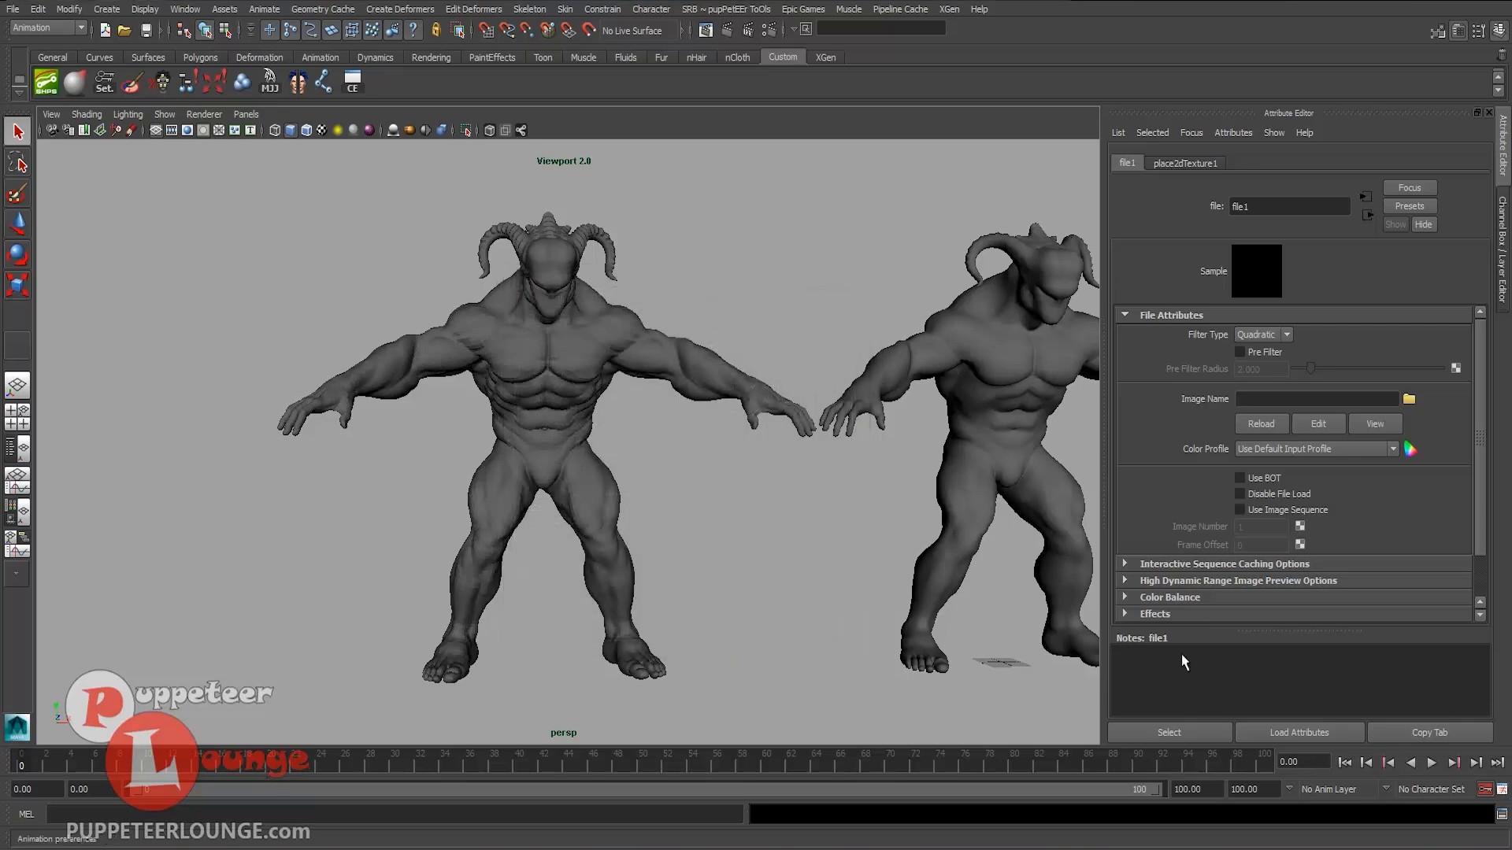
- Set the Viewport 2.0 rendering engine to DirectX 11 in the display preferences and save them
click(476, 358)
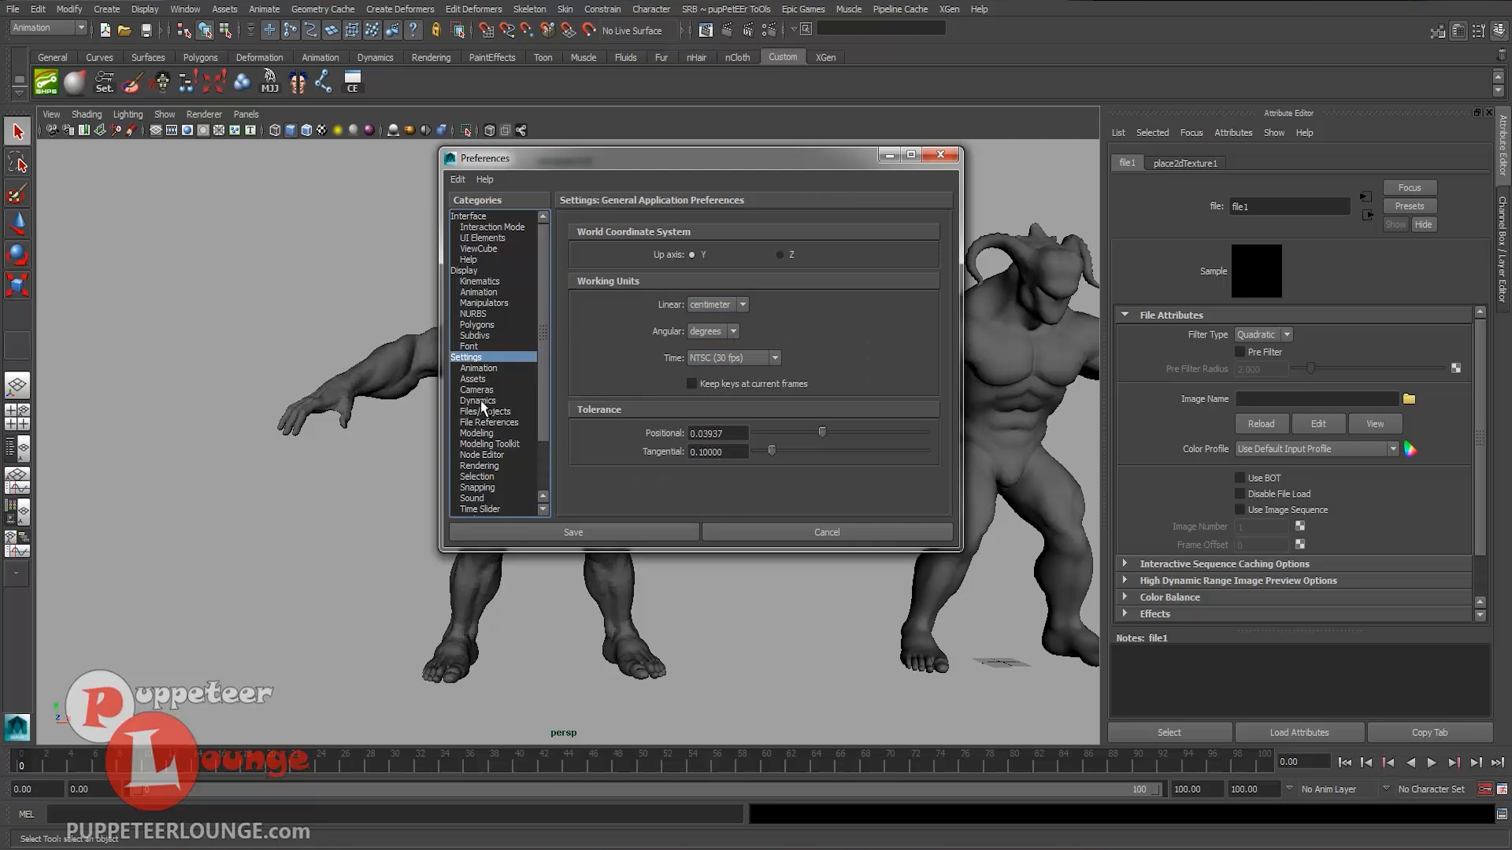
scroll(487, 415, down, 2)
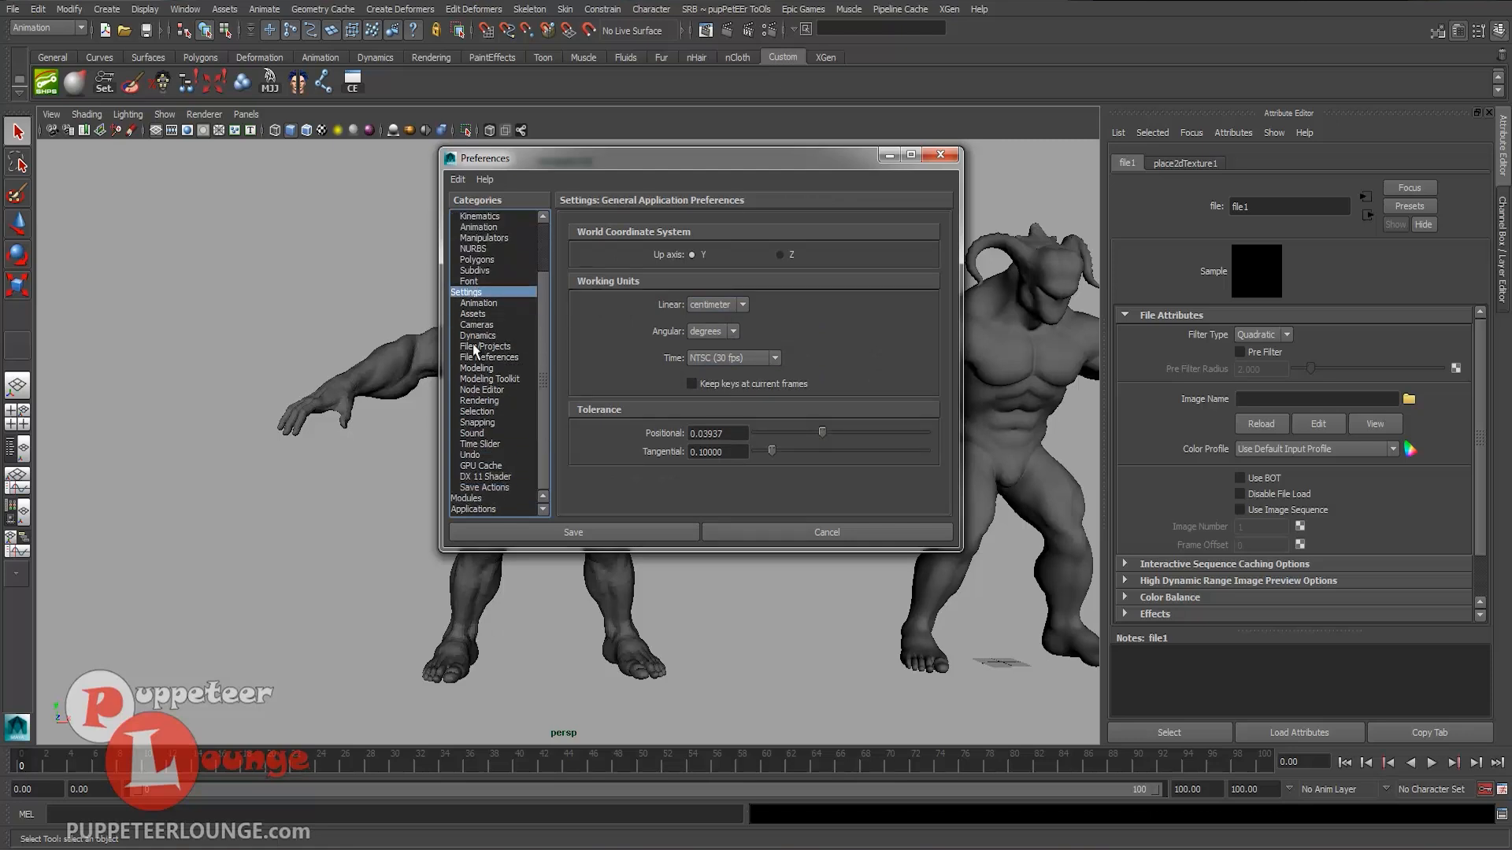
scroll(477, 429, up, 2)
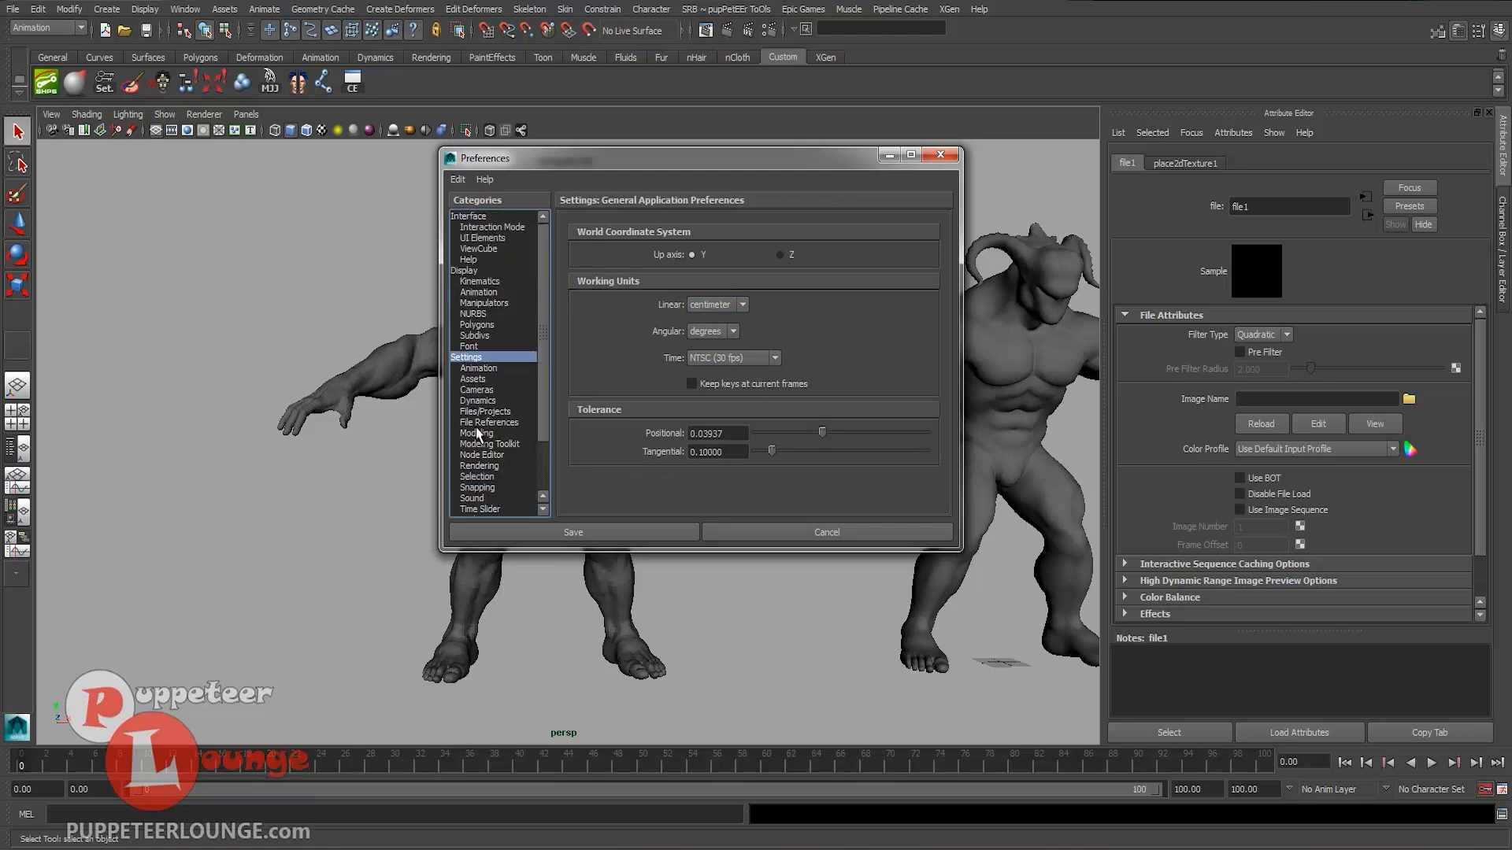
click(477, 271)
scroll(662, 362, down, 2)
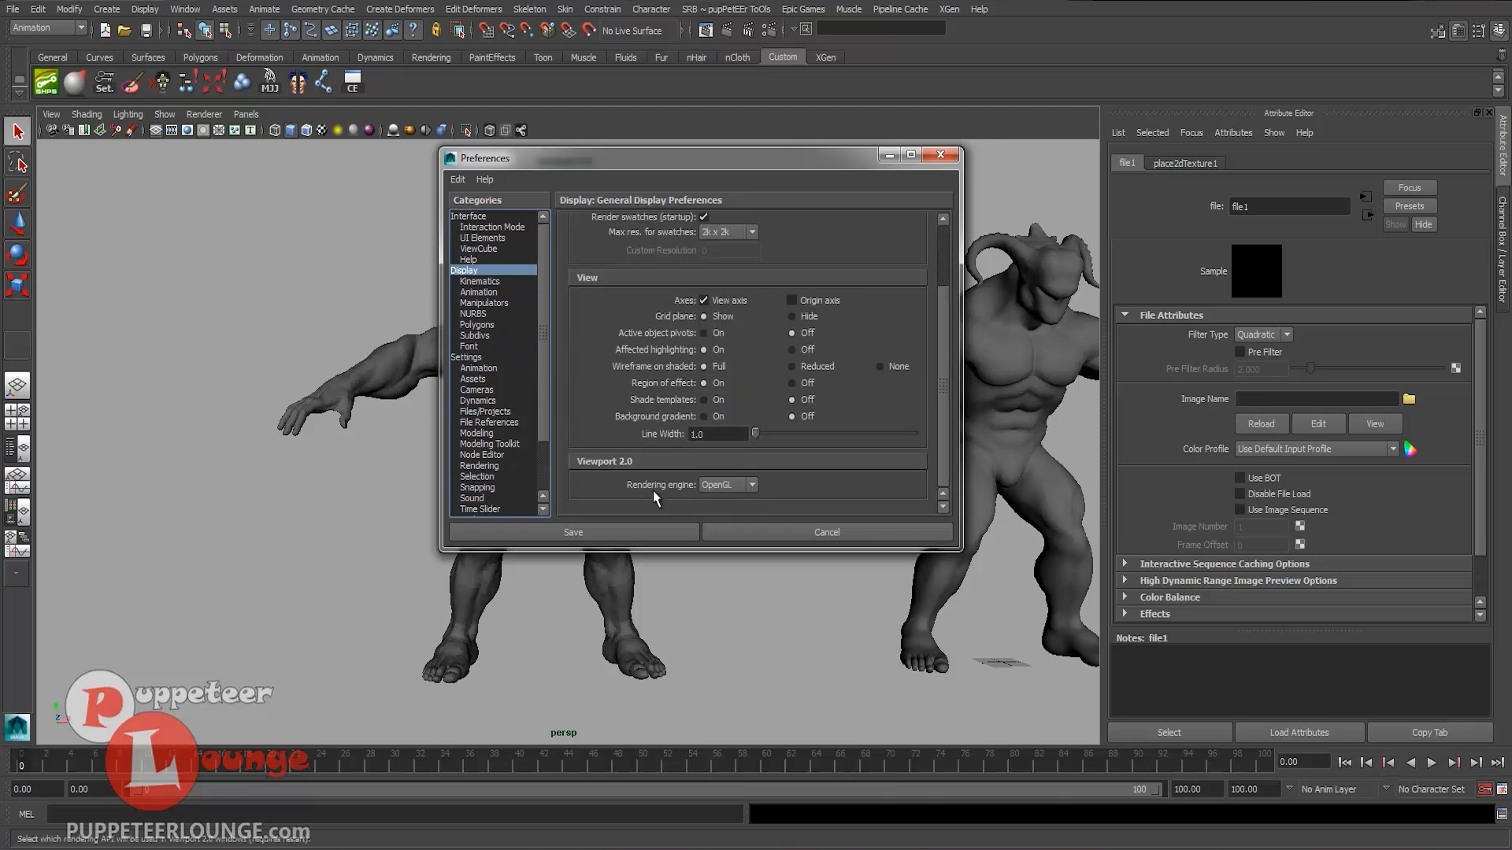
click(716, 485)
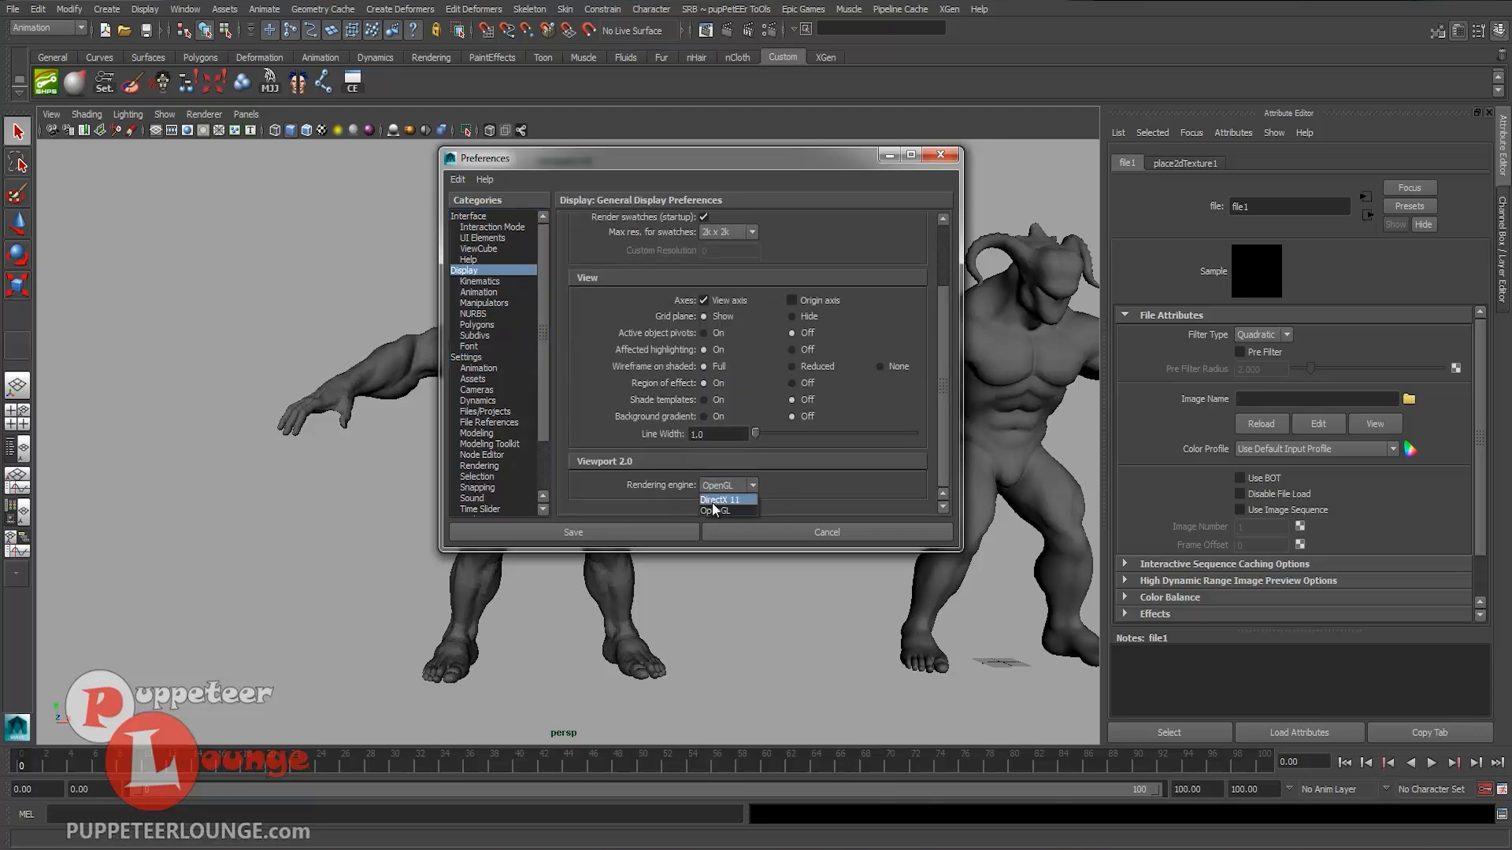
click(729, 501)
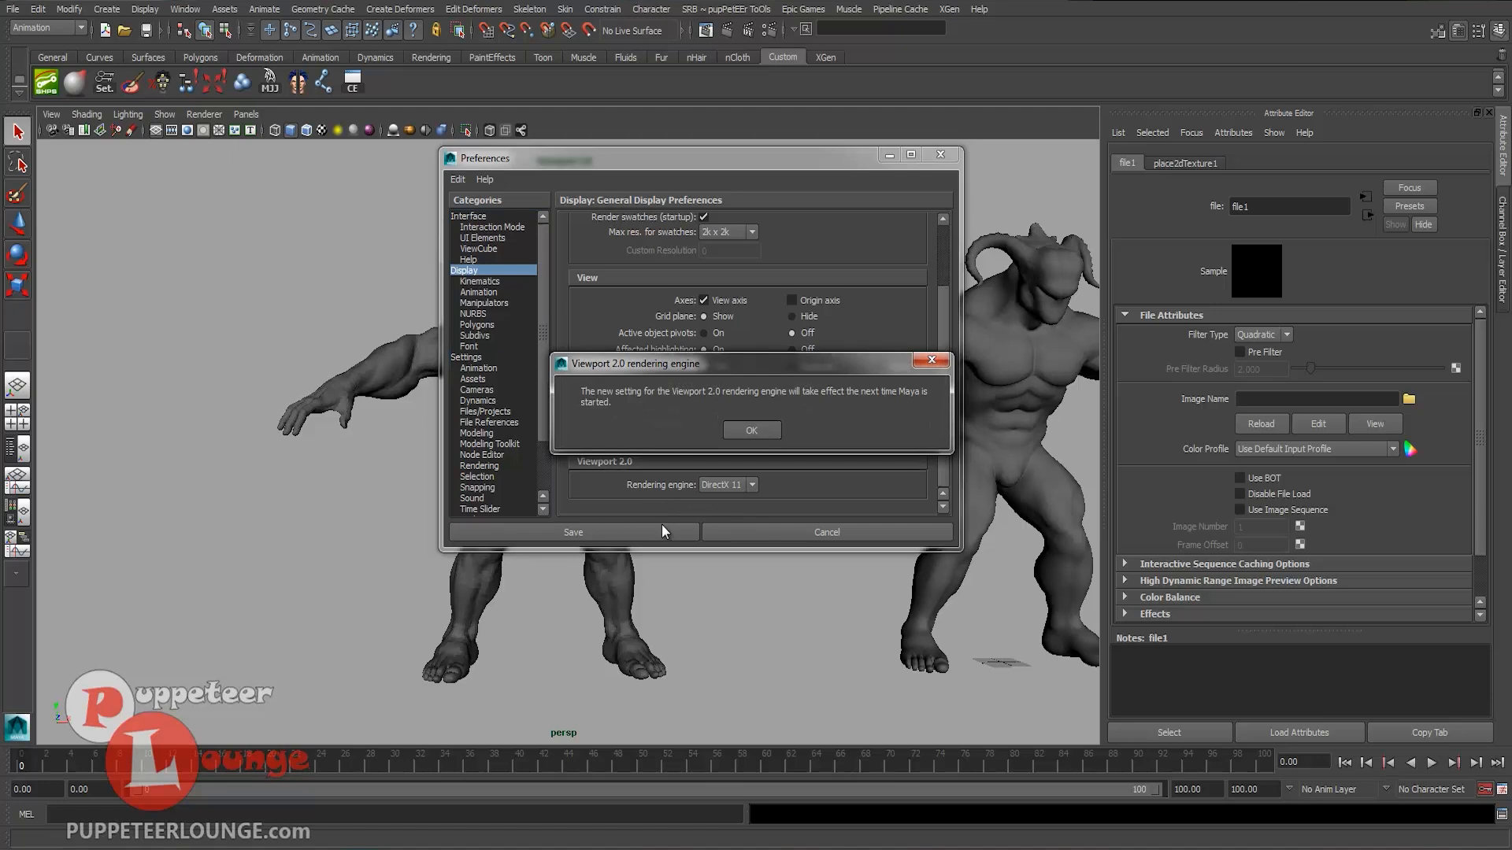
click(734, 437)
click(597, 529)
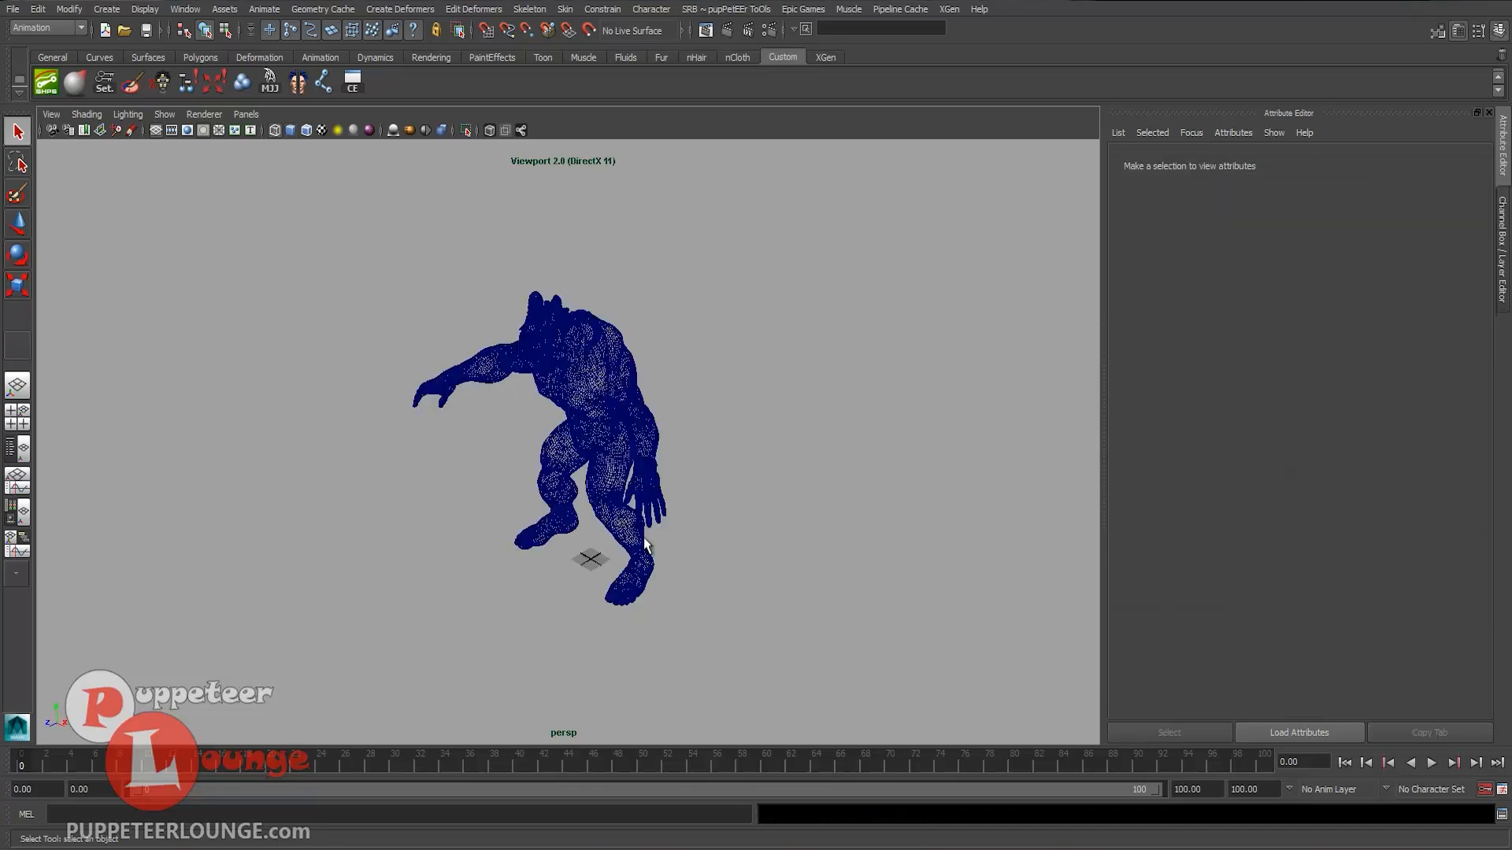
- Display the character mesh shaded with texture maps and frame it from the front in the DirectX 11 viewport
alt+drag(378, 488, 548, 512)
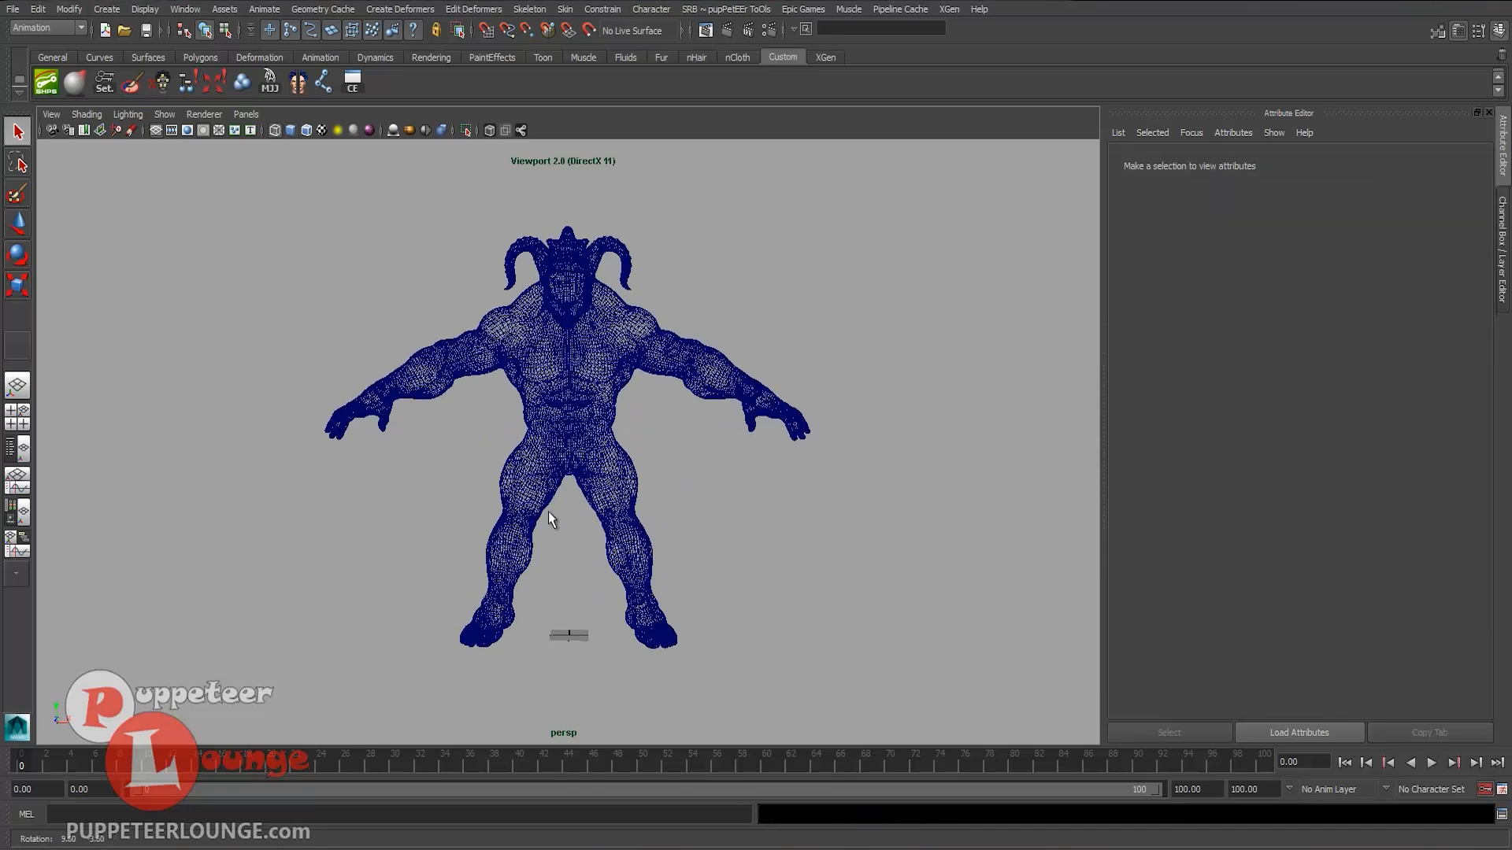
key(5)
key(6)
scroll(492, 469, up, 3)
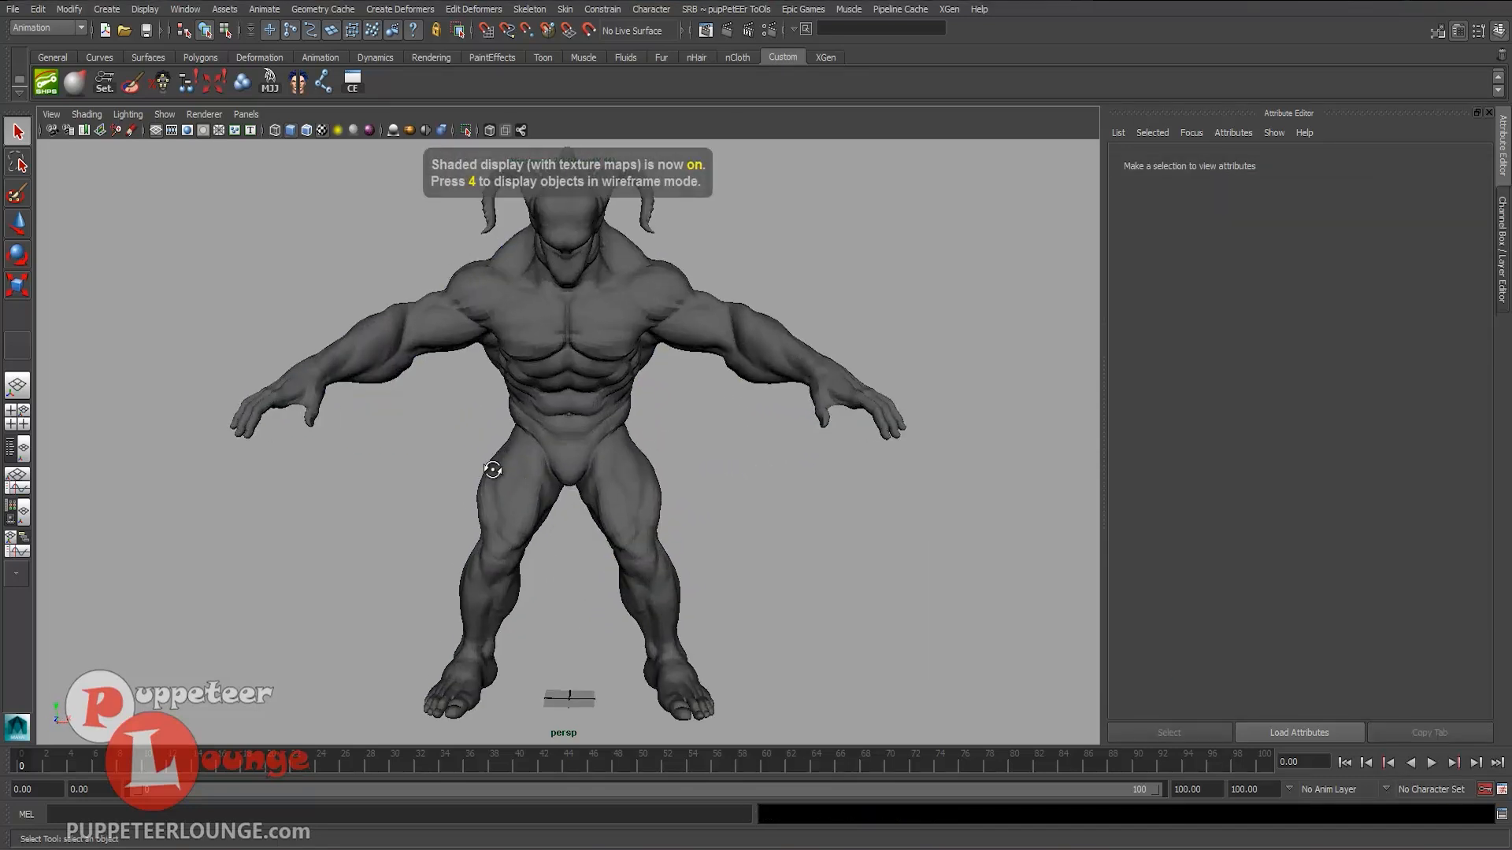
alt+drag(492, 469, 526, 446)
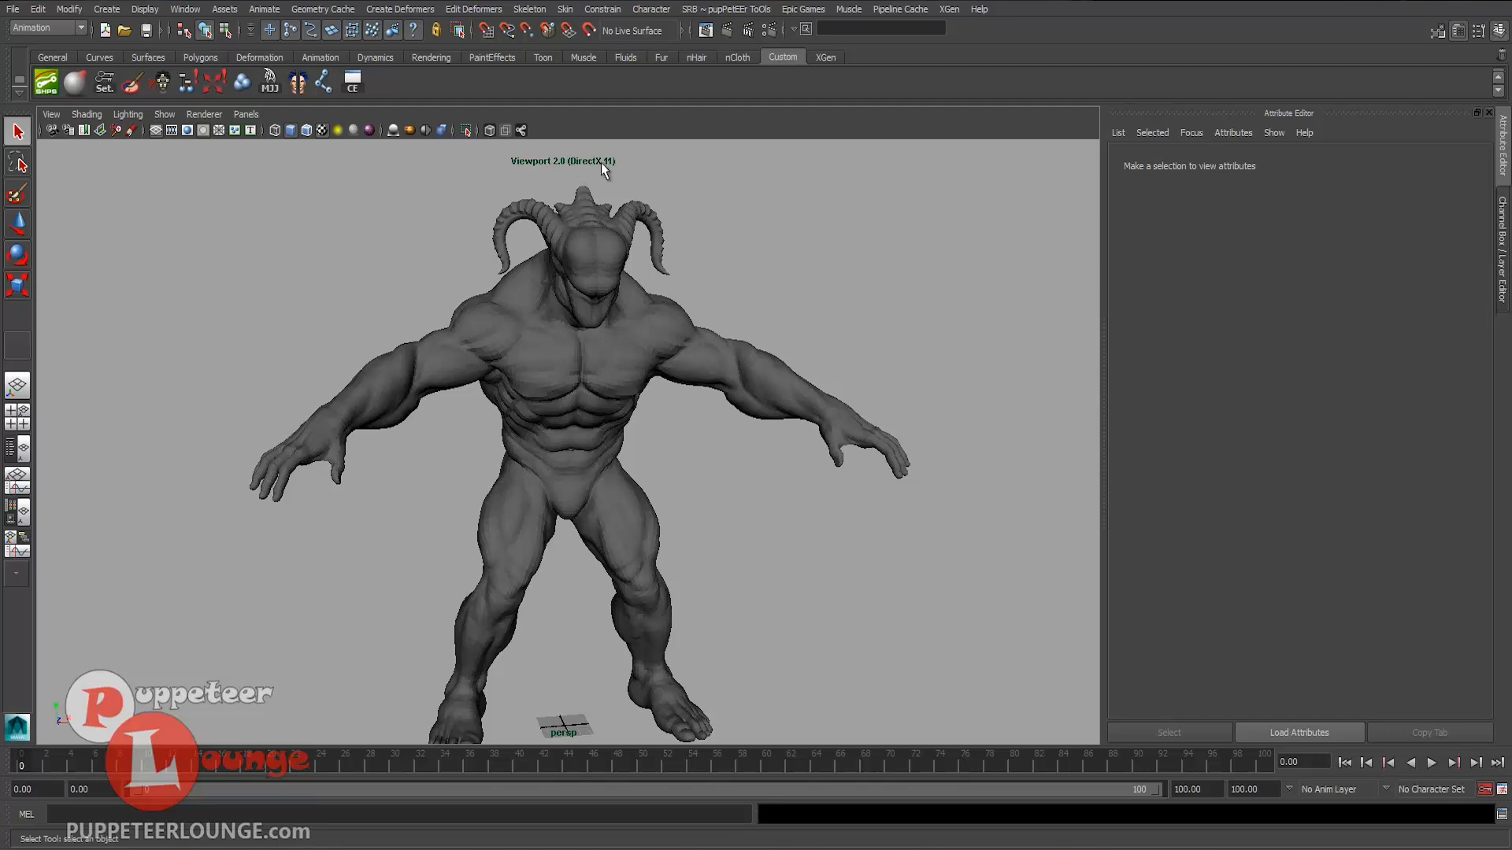
alt+drag(617, 455, 556, 453)
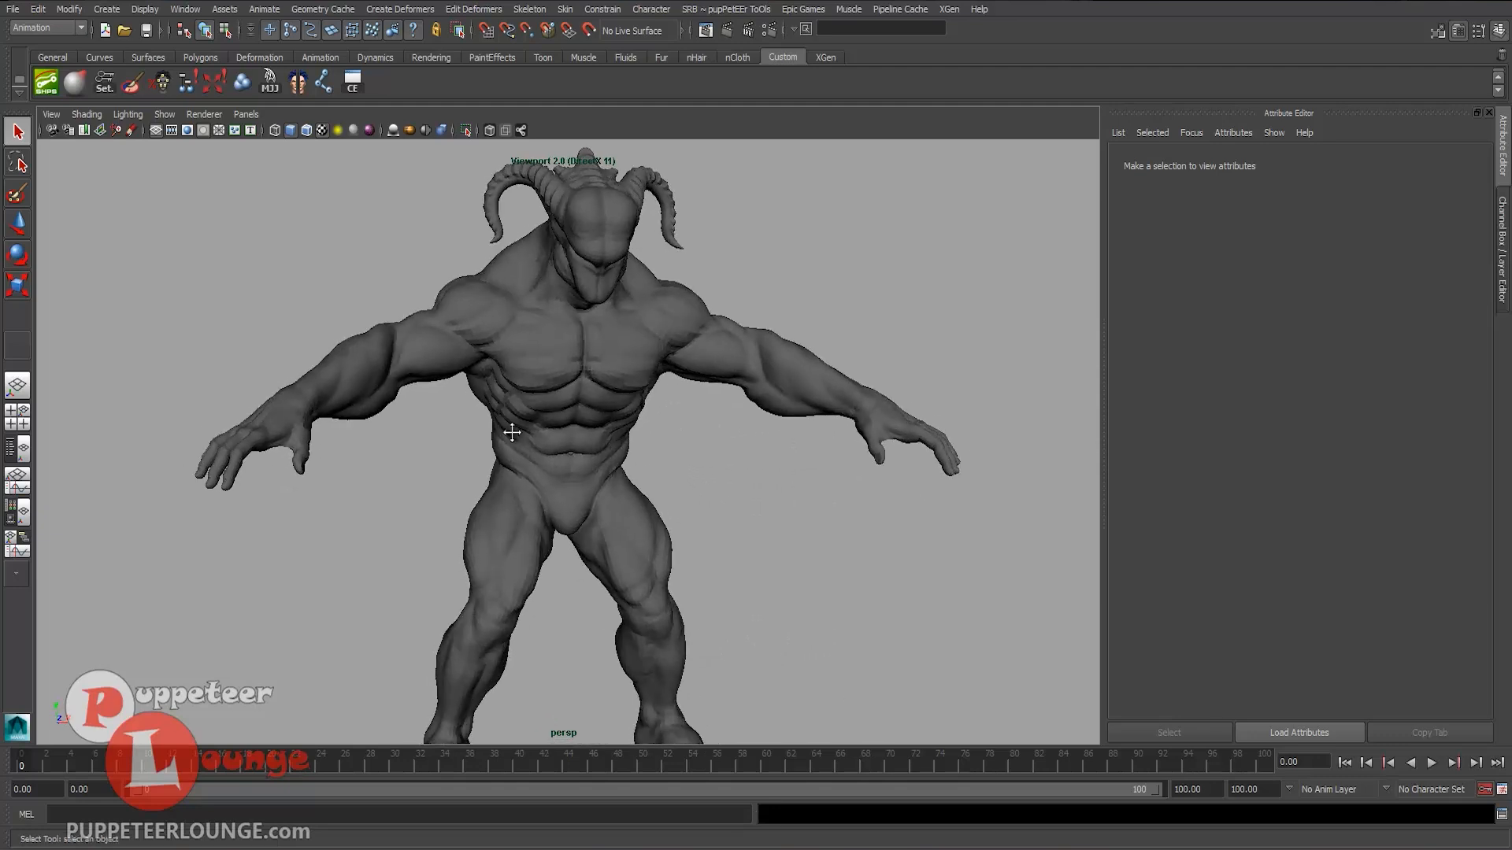
alt+right_drag(510, 432, 607, 456)
alt+drag(607, 456, 542, 471)
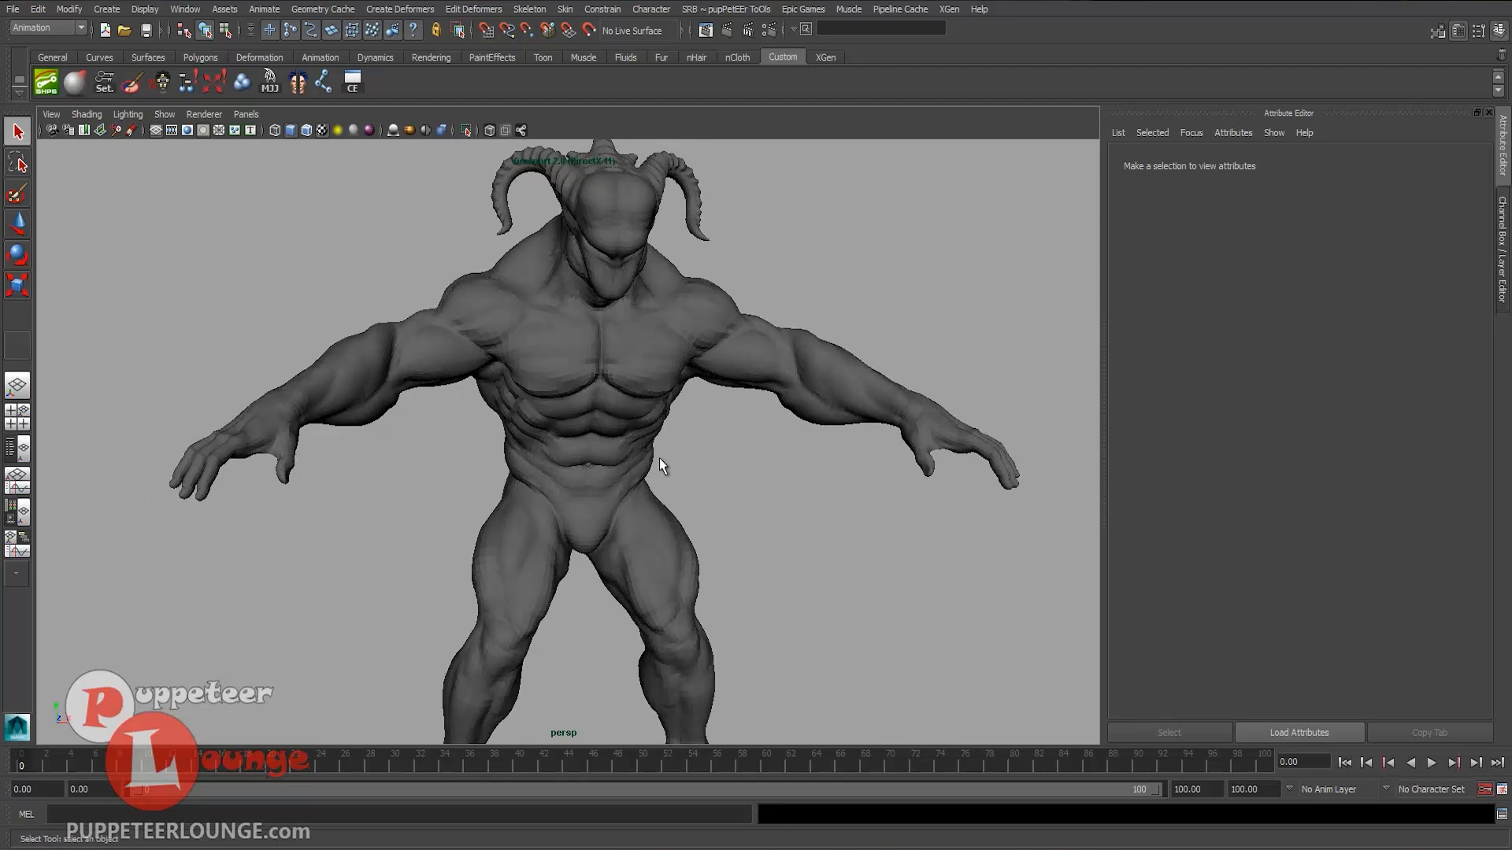
- Soften the edge normals of the high-res body mesh and clear the selection
click(661, 466)
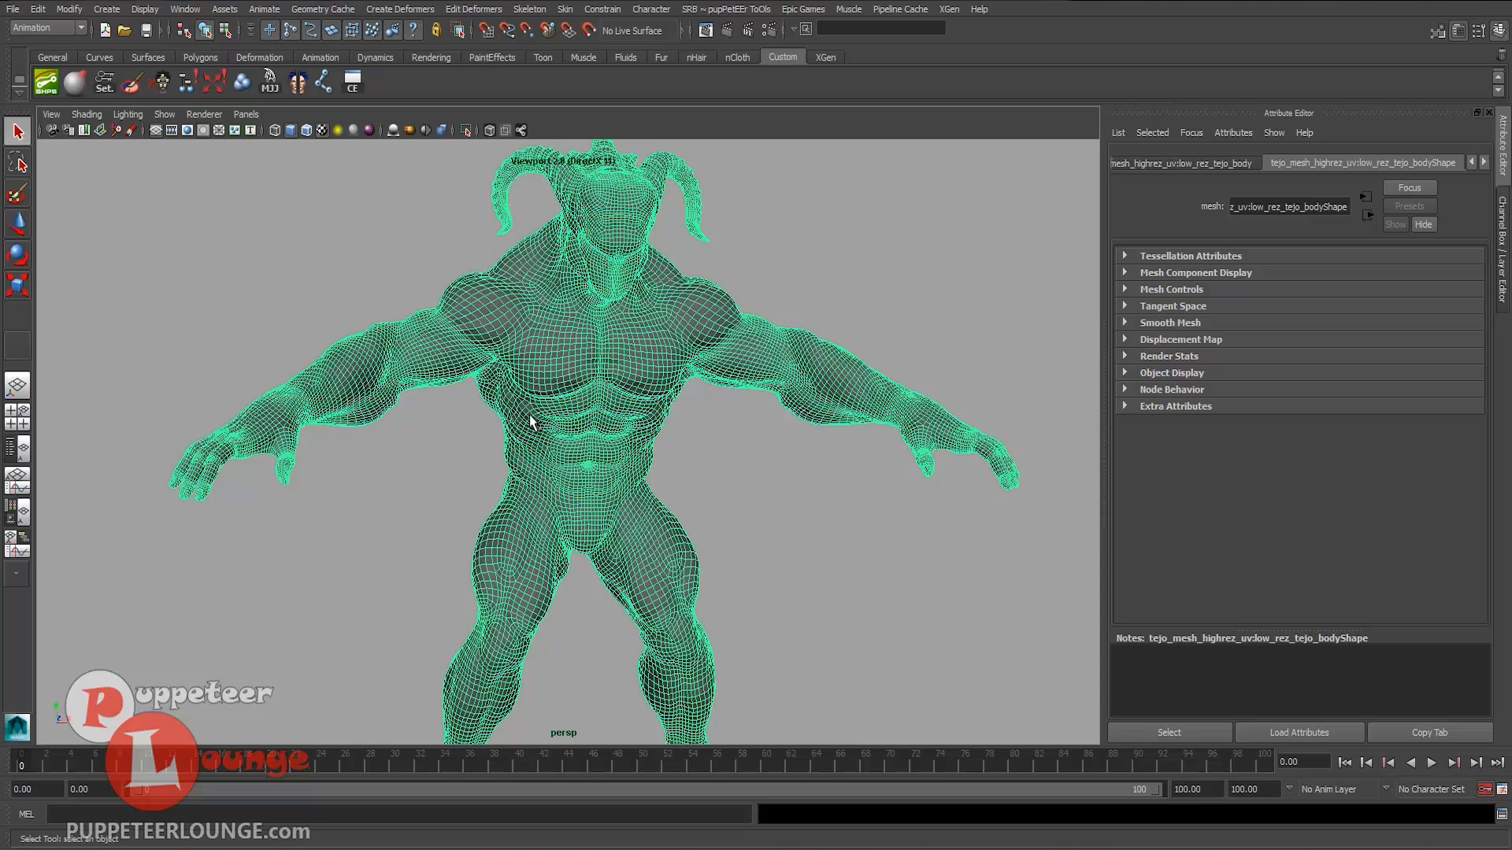
click(390, 229)
click(472, 293)
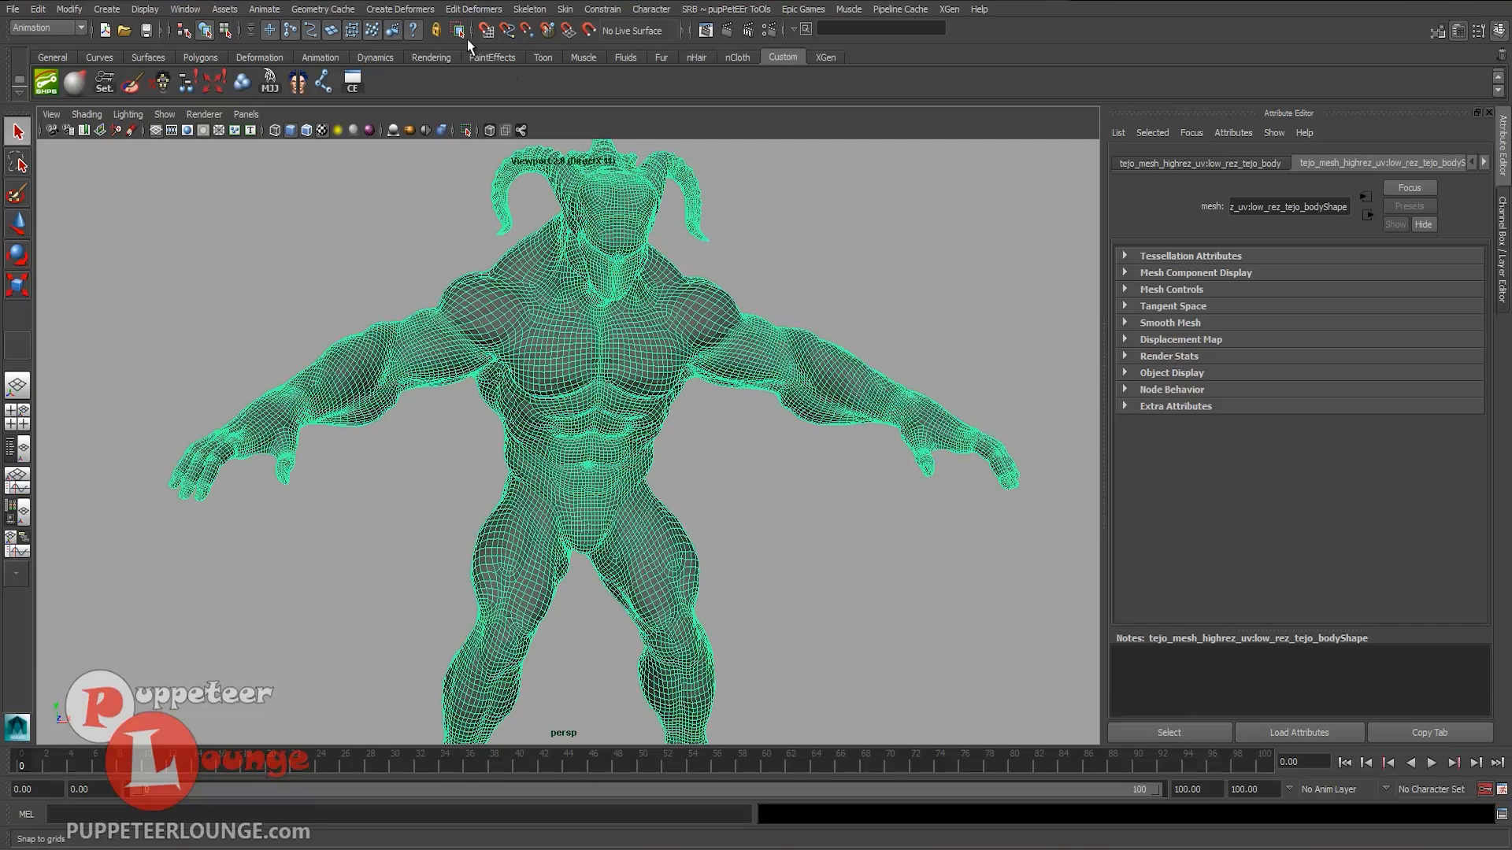
click(43, 27)
click(30, 54)
click(411, 8)
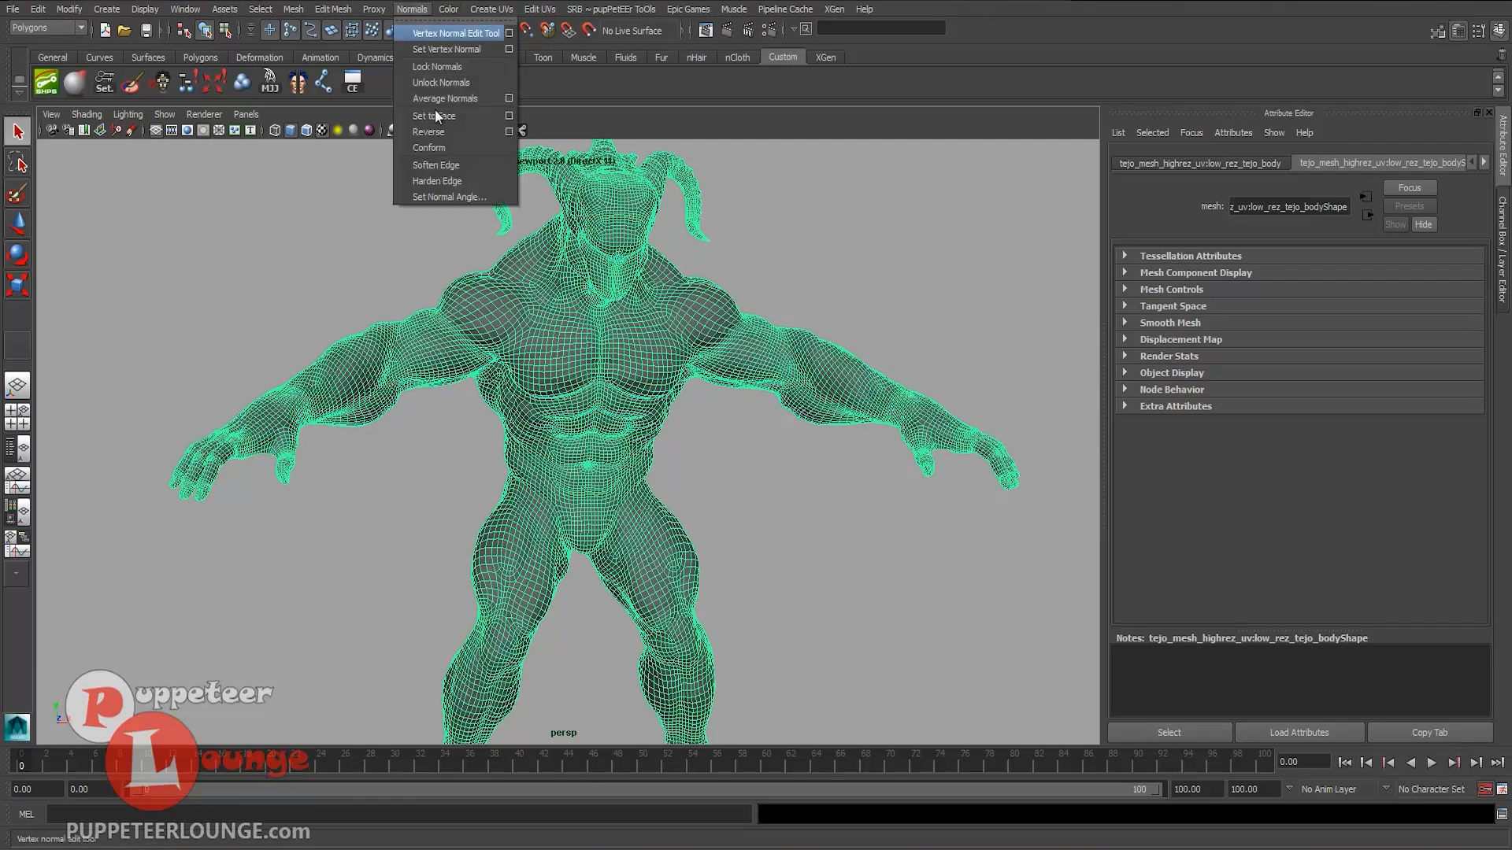
click(443, 164)
click(869, 480)
- Assign a new DirectX 11 Shader material to the body mesh
mouse_move(655, 483)
alt+mouse_down()
mouse_move(603, 484)
mouse_move(669, 480)
alt+mouse_up()
click(606, 486)
alt+right_drag(669, 481, 628, 475)
alt+middle_drag(628, 475, 590, 462)
right_drag(584, 189, 542, 546)
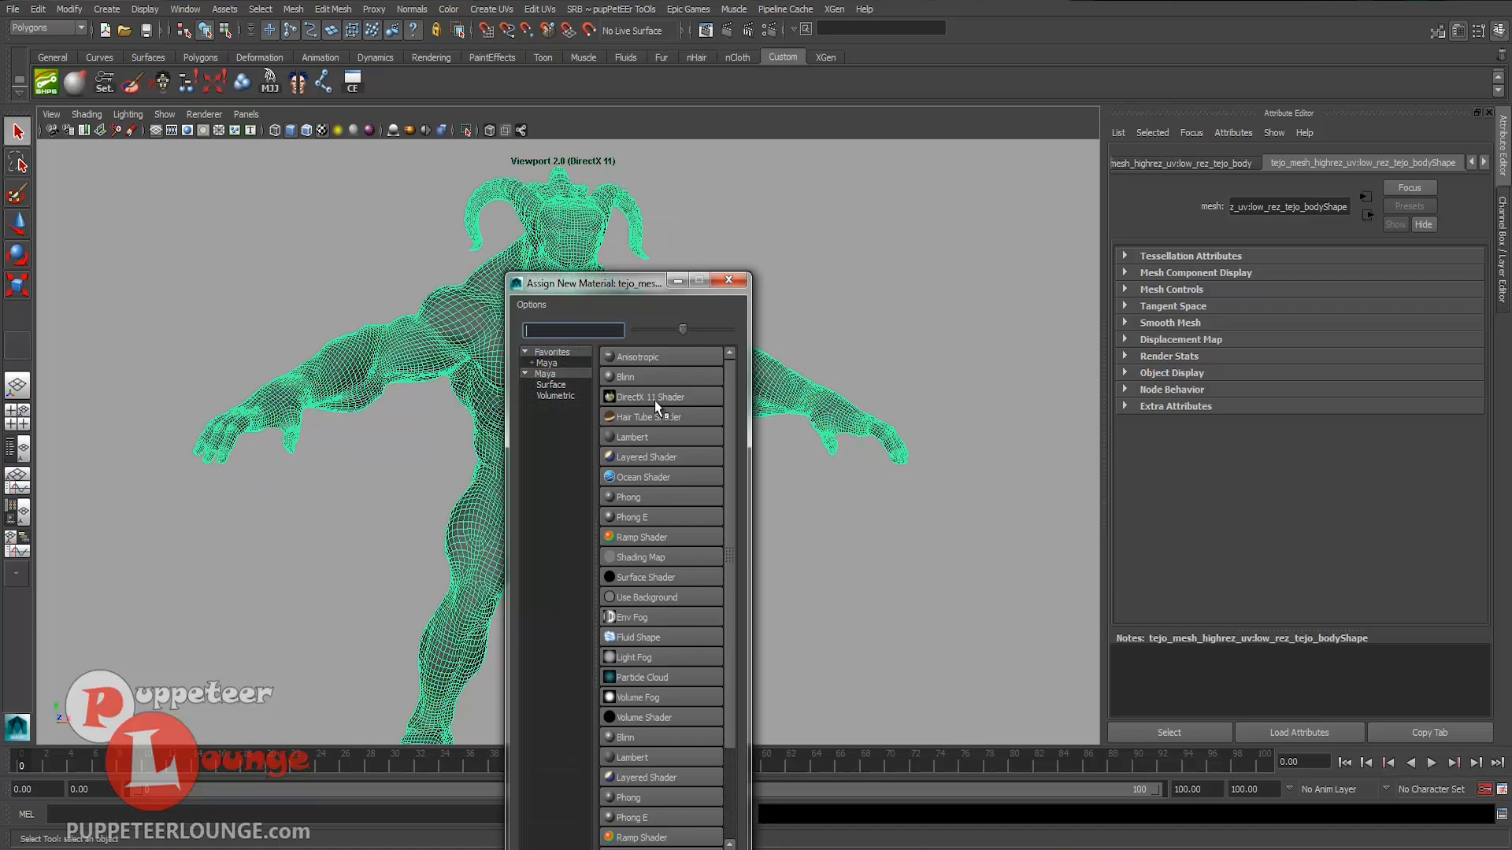
click(658, 396)
alt+drag(696, 423, 612, 420)
alt+middle_drag(837, 377, 839, 339)
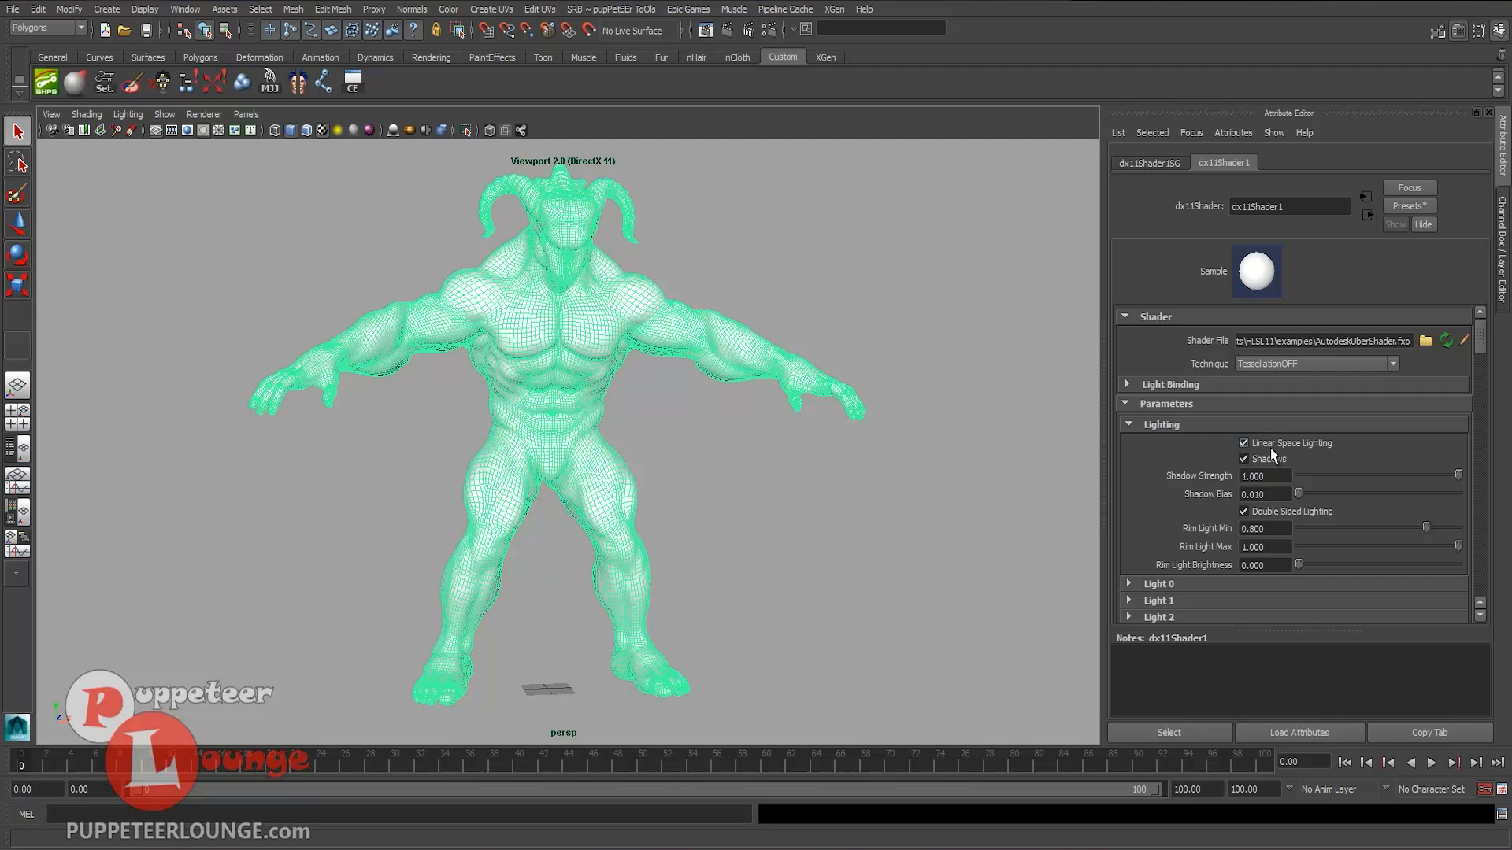
- Connect a file texture to the shader's Diffuse Map and load tejo_dif.jpg from the TEJO model's texture\4K folder
scroll(1283, 475, down, 10)
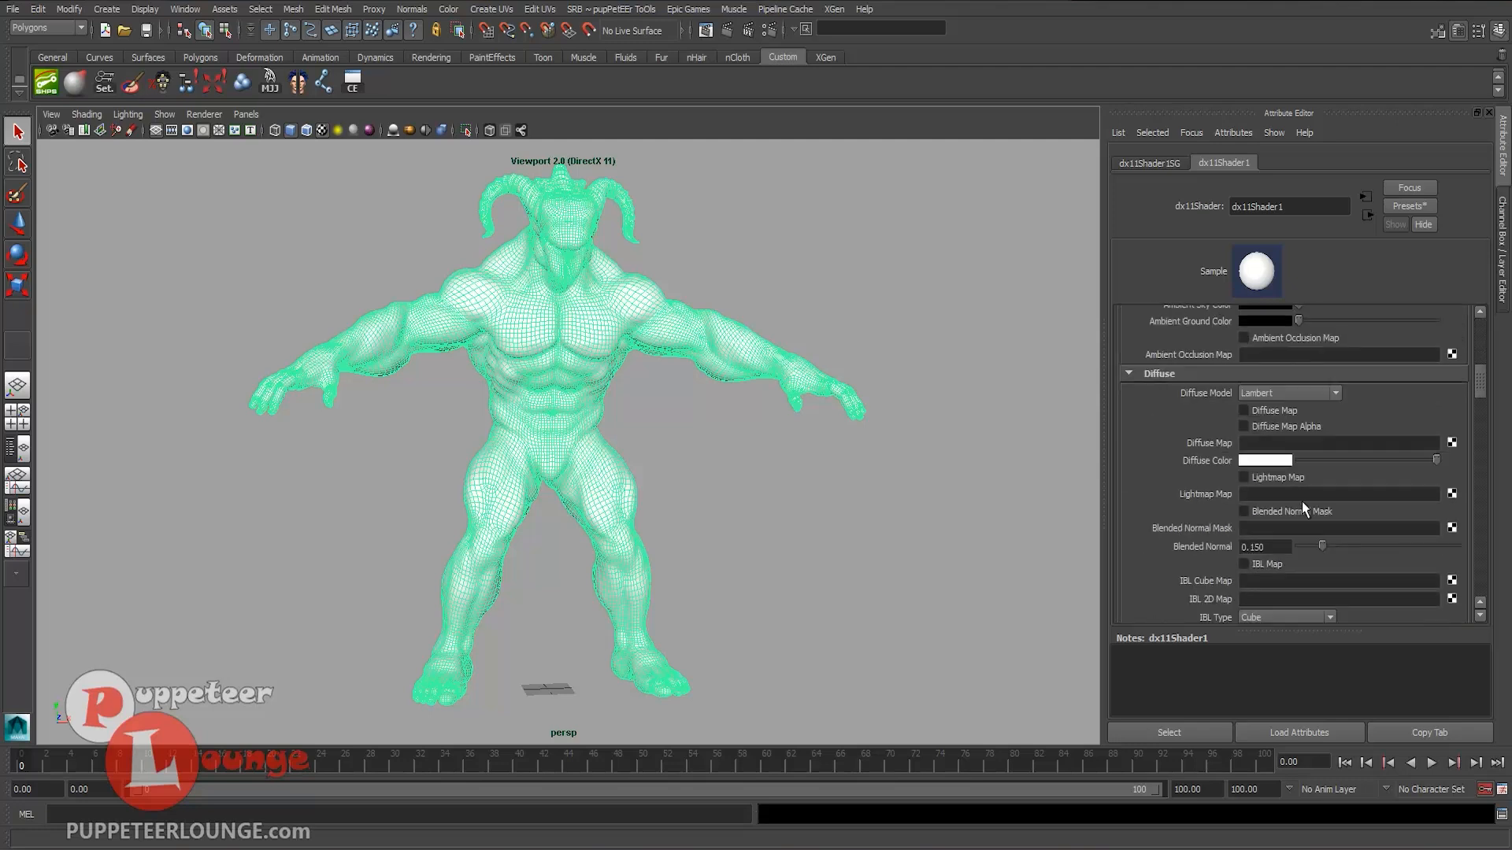
click(1452, 444)
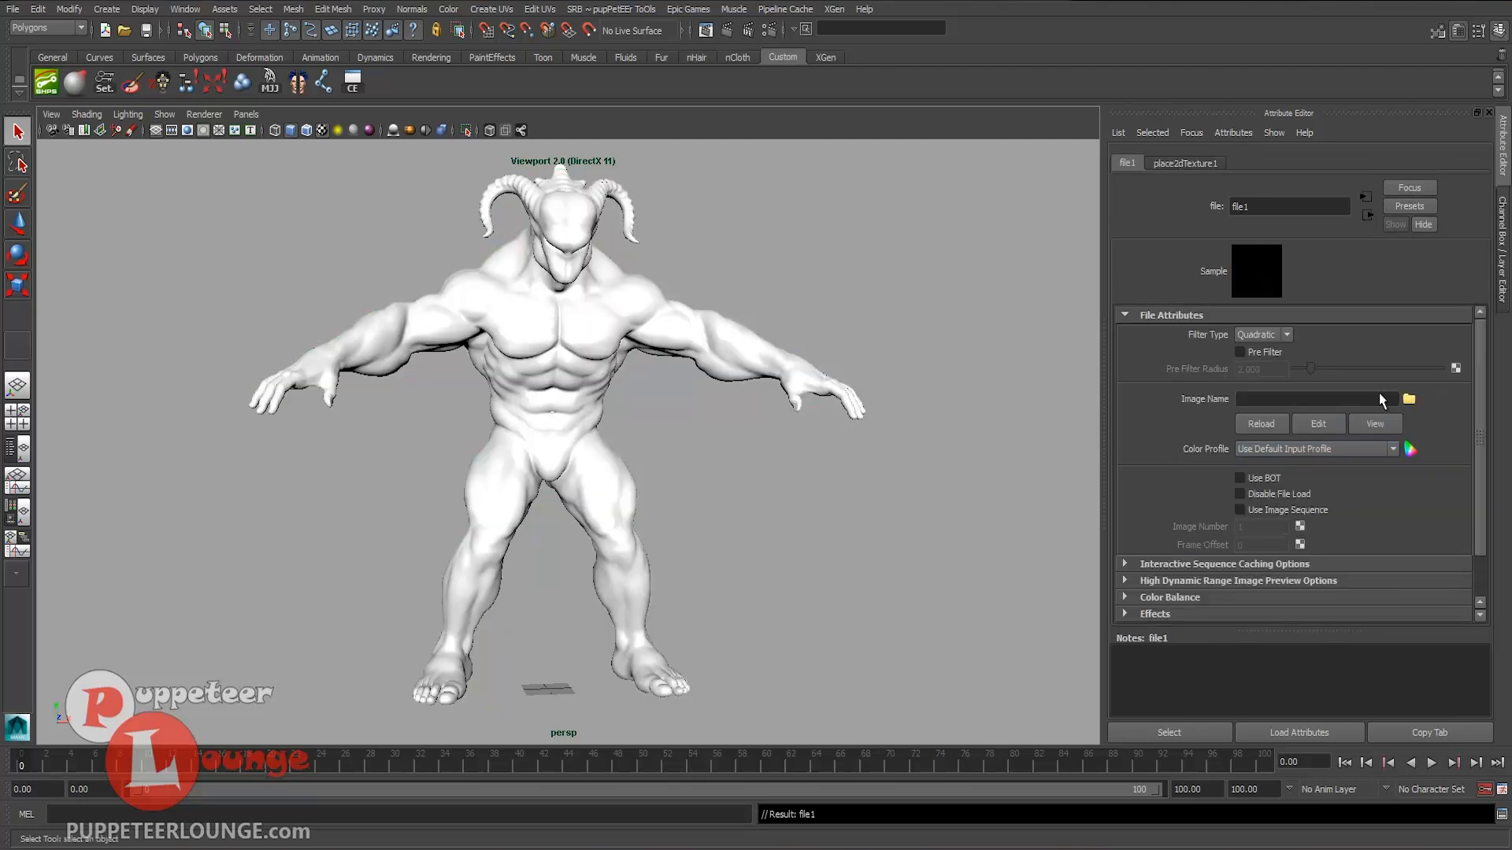
click(1408, 398)
text(D:\PL\WORKSHOPS\unreal_engine_workshop_assets\TEJO_Unreal_Engine_4_Demo\model\TEJO)
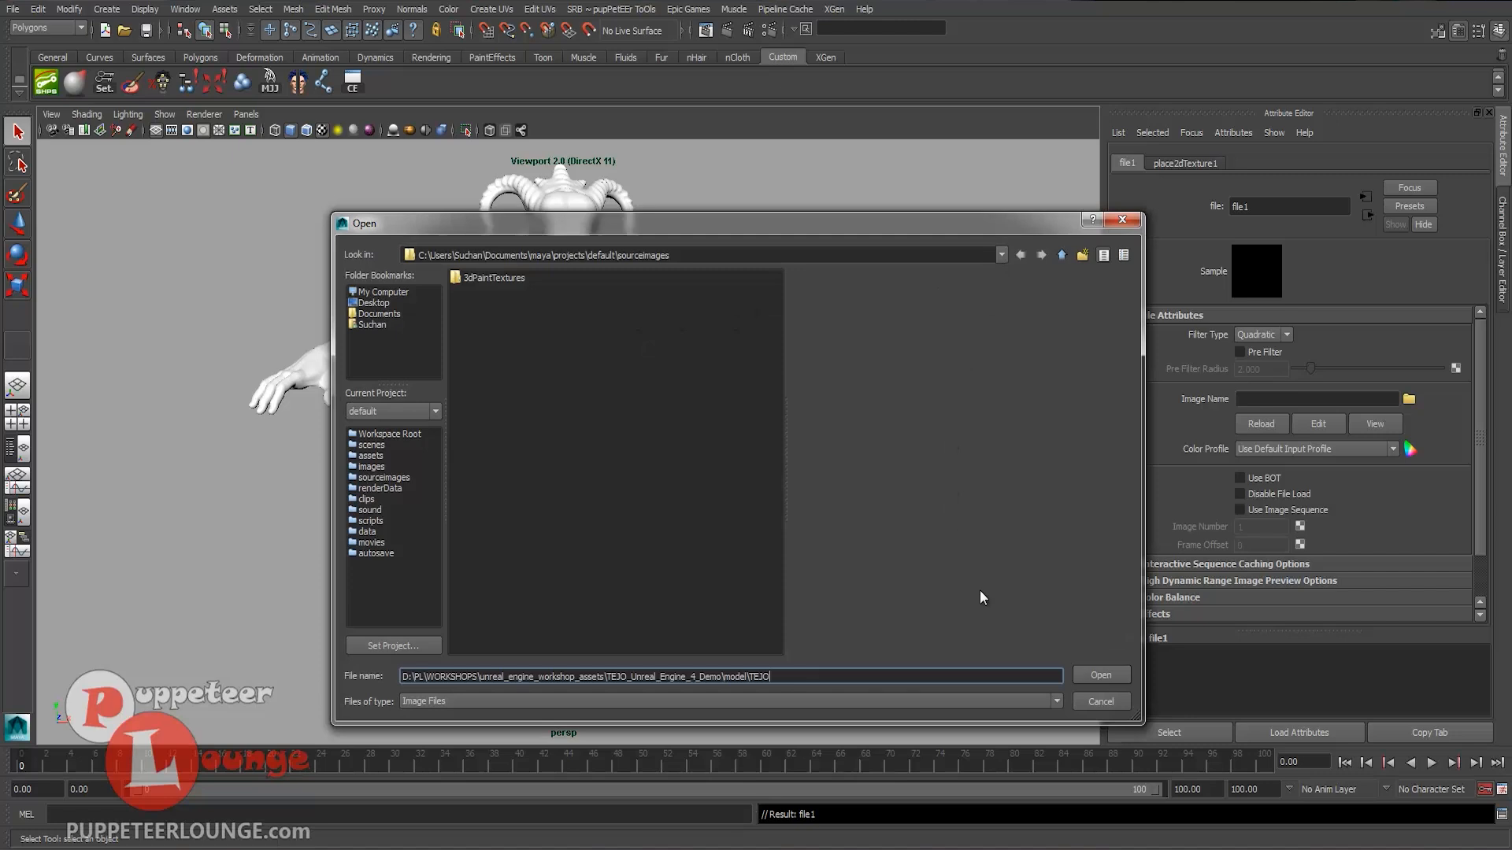
click(1093, 674)
double_click(515, 291)
double_click(535, 291)
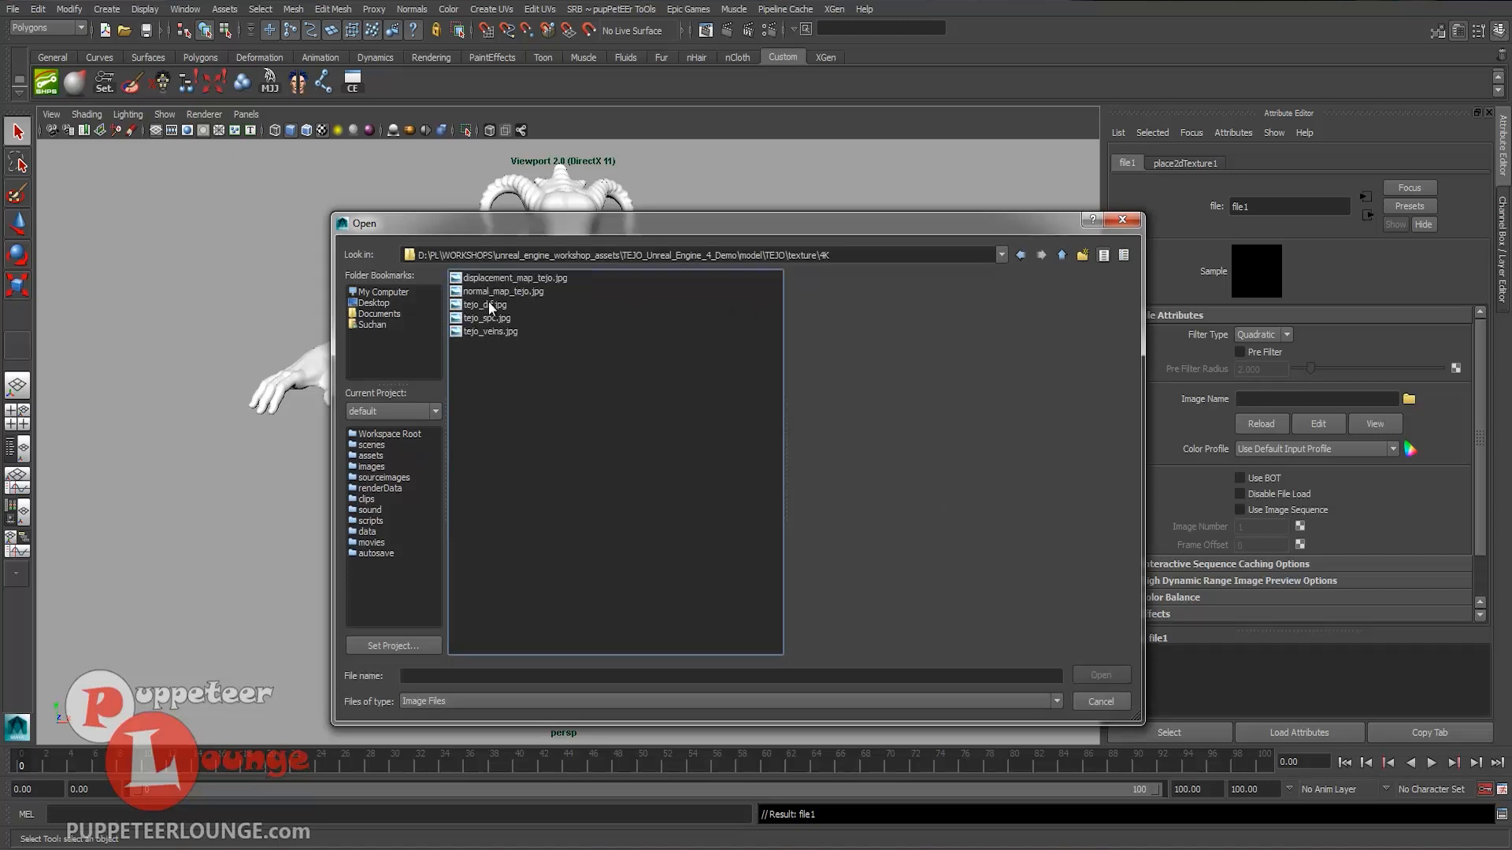
double_click(512, 304)
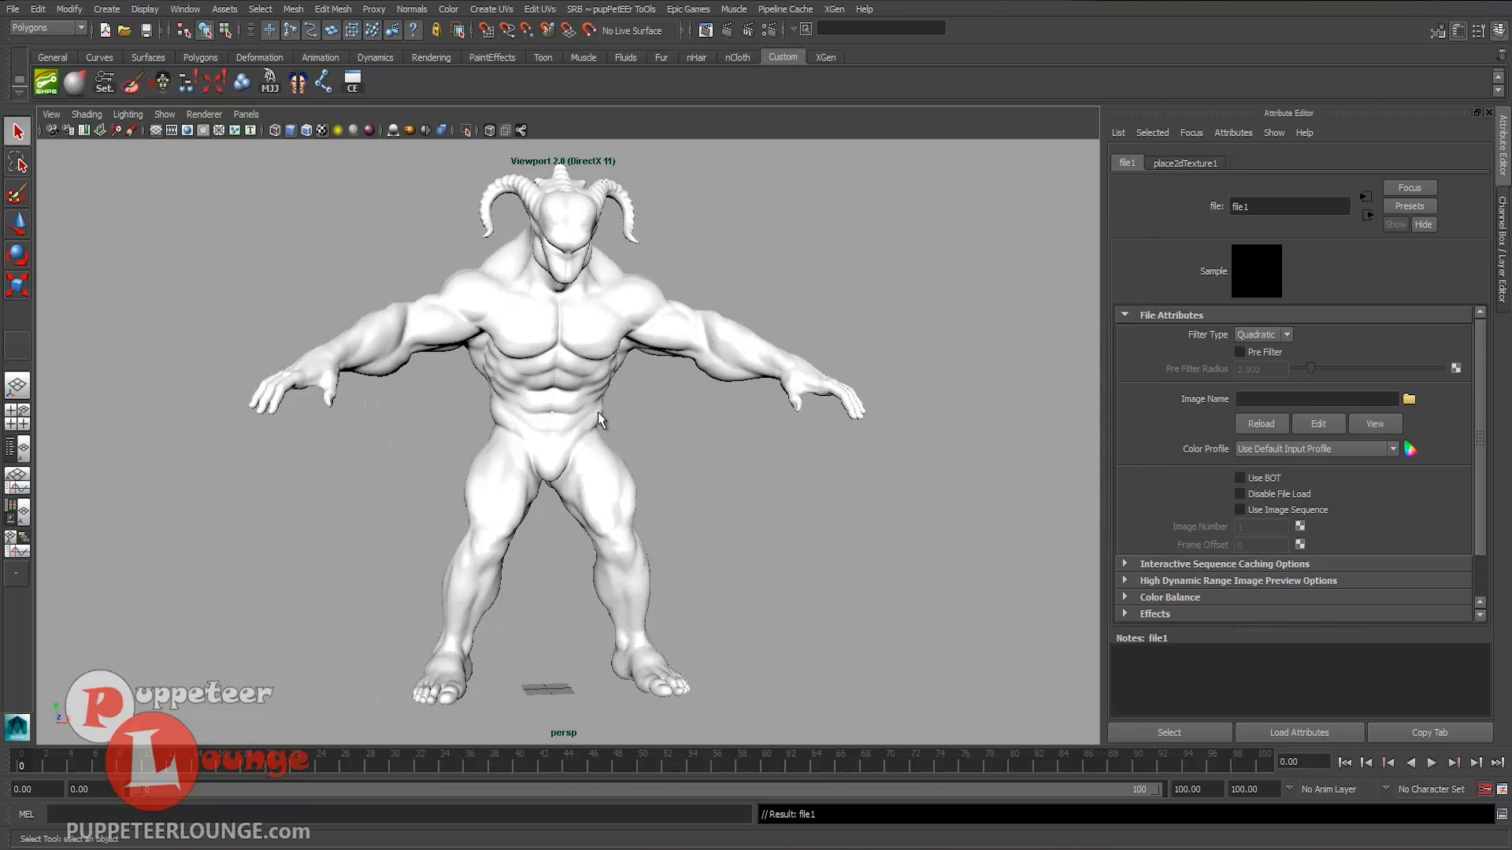
mouse_move(574, 439)
alt+mouse_down()
mouse_move(488, 438)
mouse_move(564, 435)
alt+mouse_up()
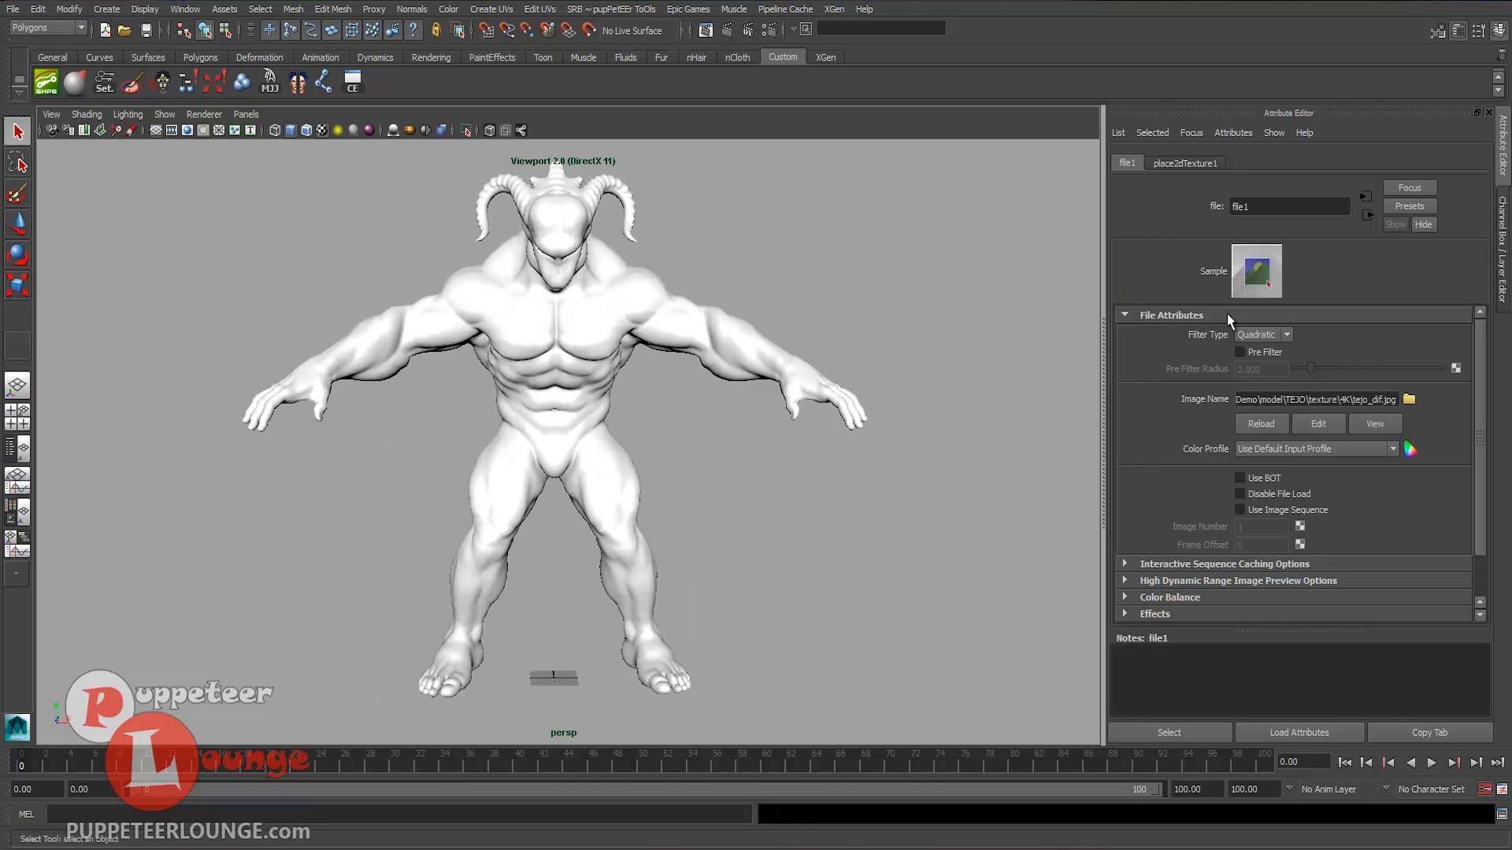
- Enable the shader's Diffuse Map and set the Diffuse Model to Blended Normal (Skin)
click(1367, 216)
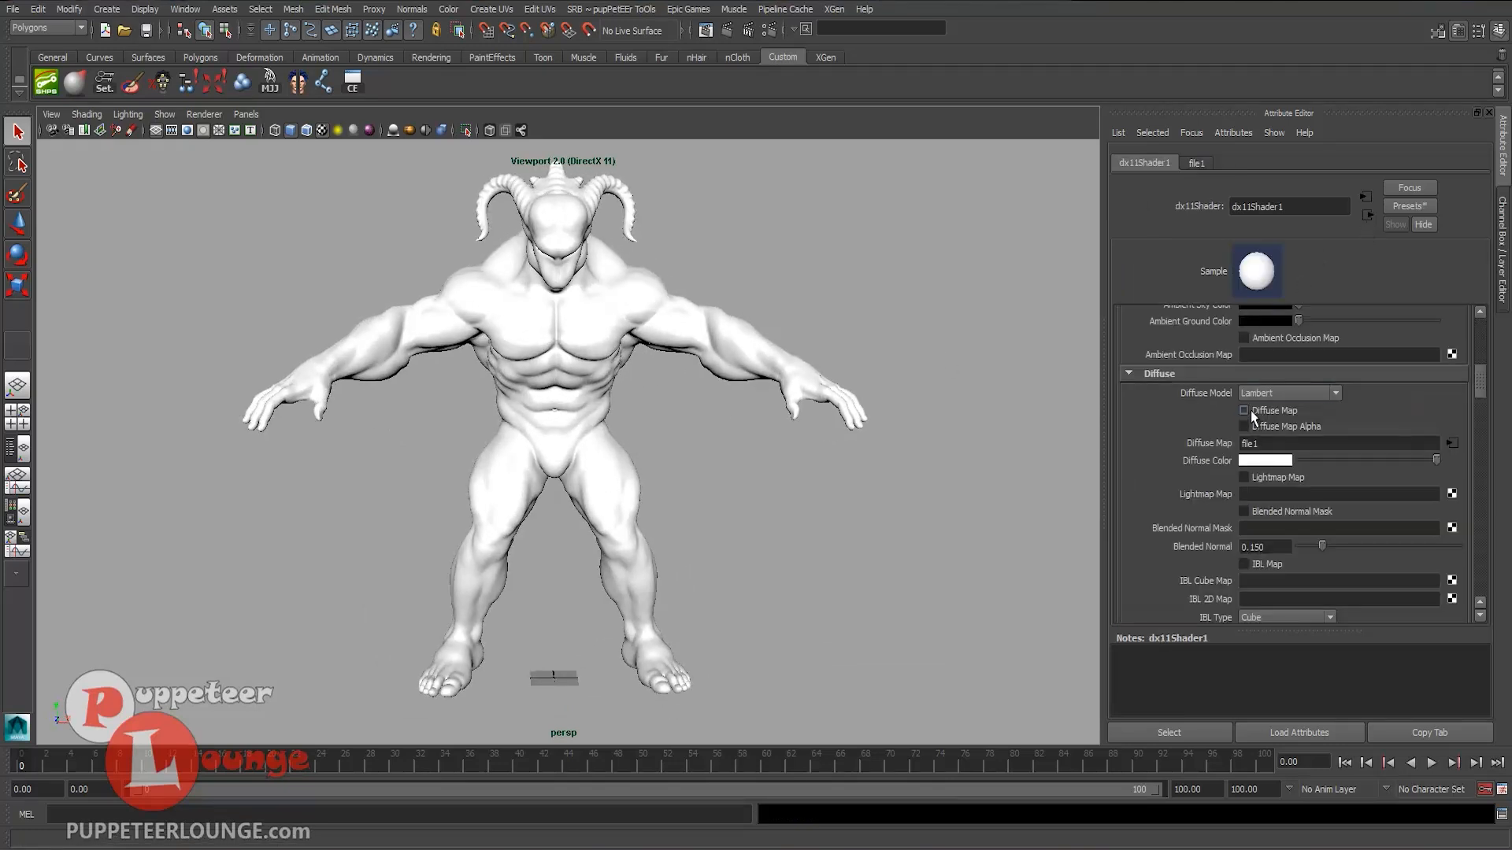
click(1244, 411)
alt+drag(641, 420, 661, 423)
click(1321, 392)
click(1276, 427)
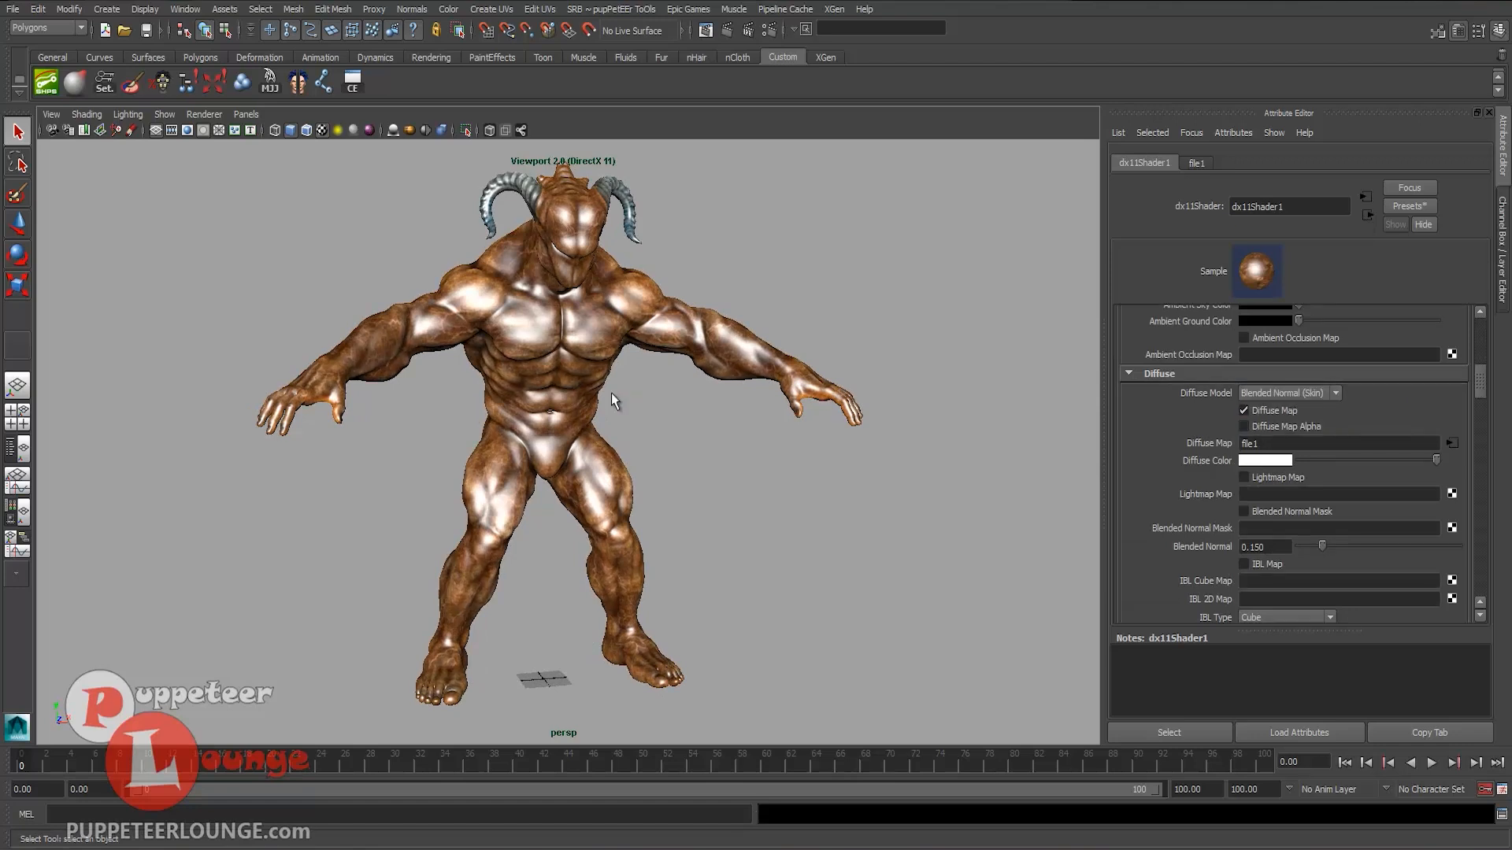
- Connect a file texture to the shader's Specular Map and load tejo_spc.jpg from the 4K texture folder
scroll(1316, 502, down, 3)
scroll(1315, 504, down, 6)
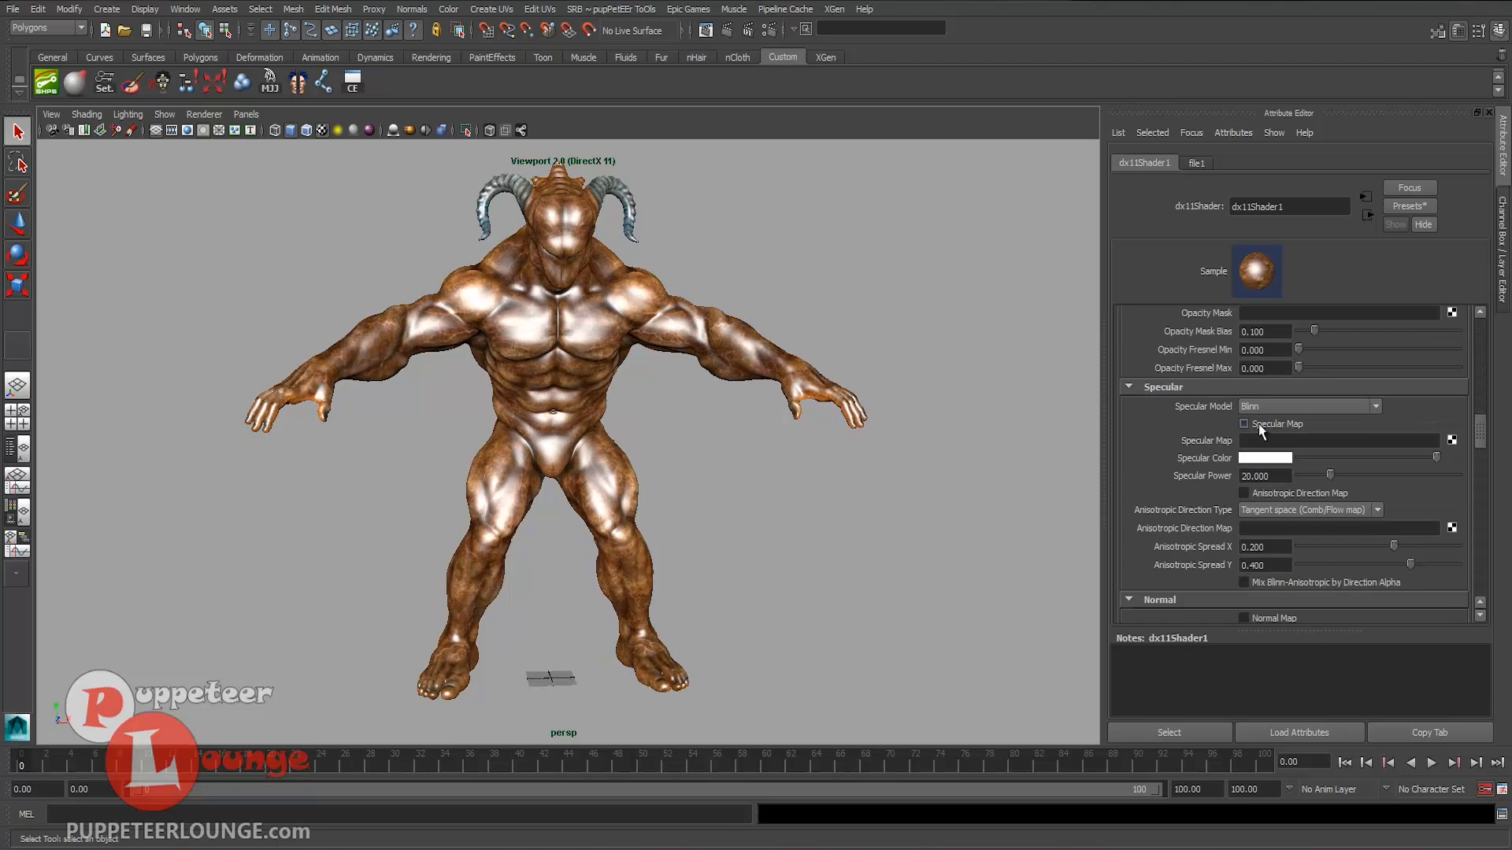
alt+drag(585, 371, 554, 256)
alt+drag(508, 312, 556, 233)
alt+drag(602, 473, 551, 482)
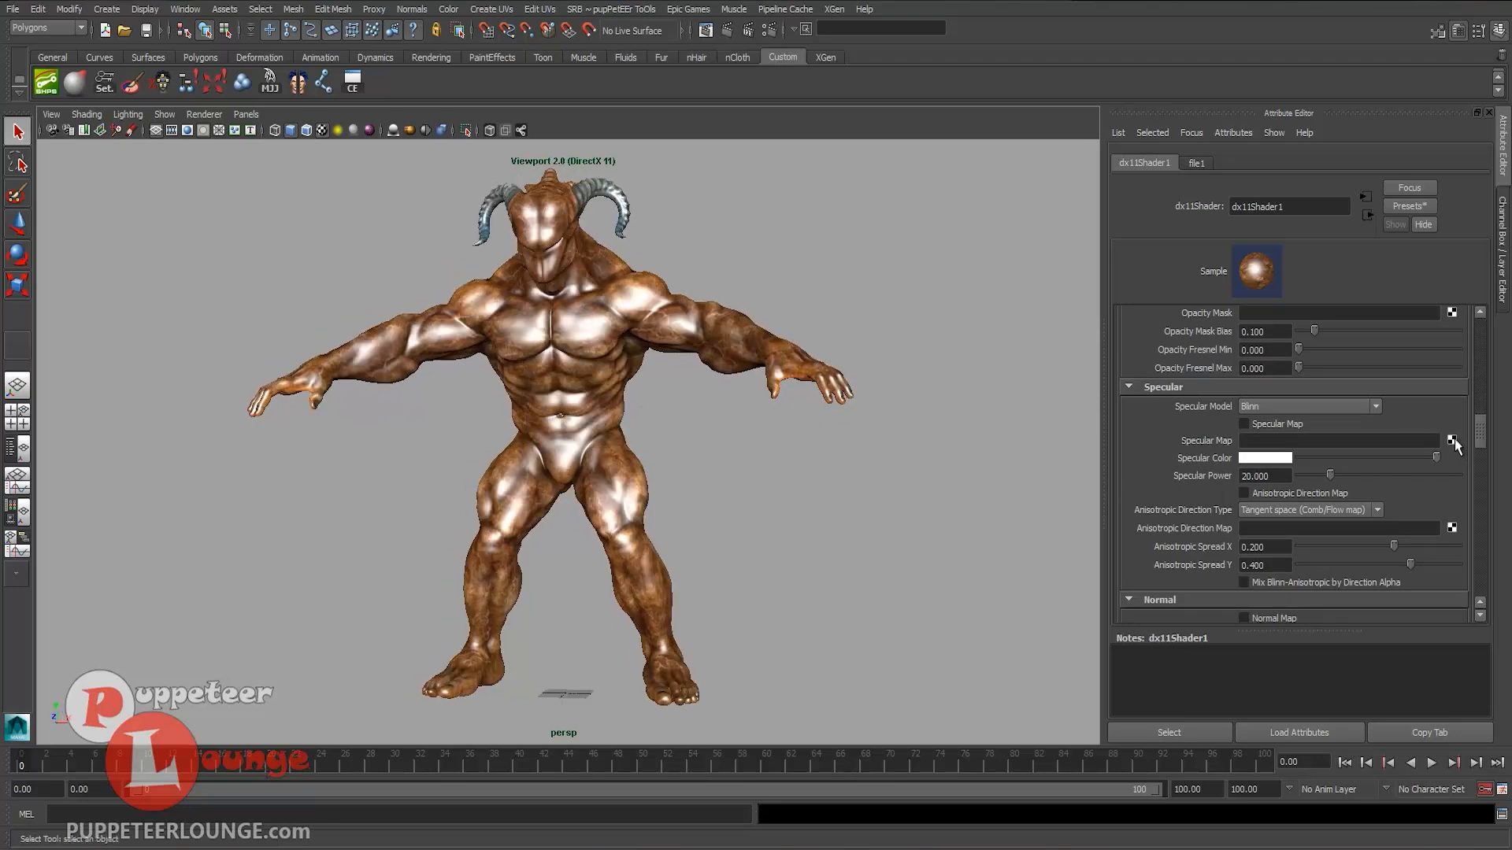
click(1452, 443)
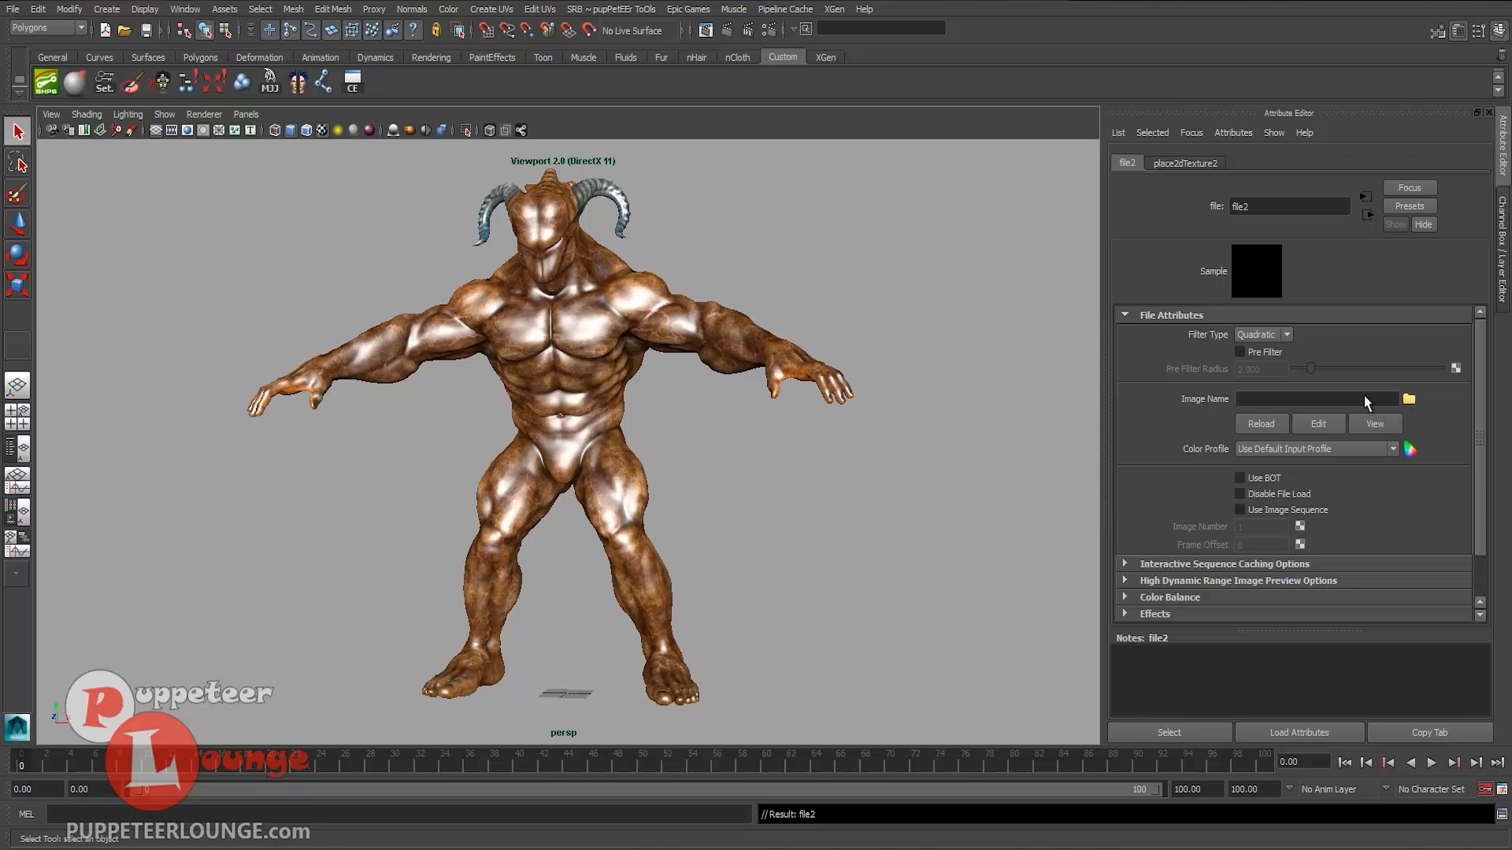
click(1409, 399)
click(494, 319)
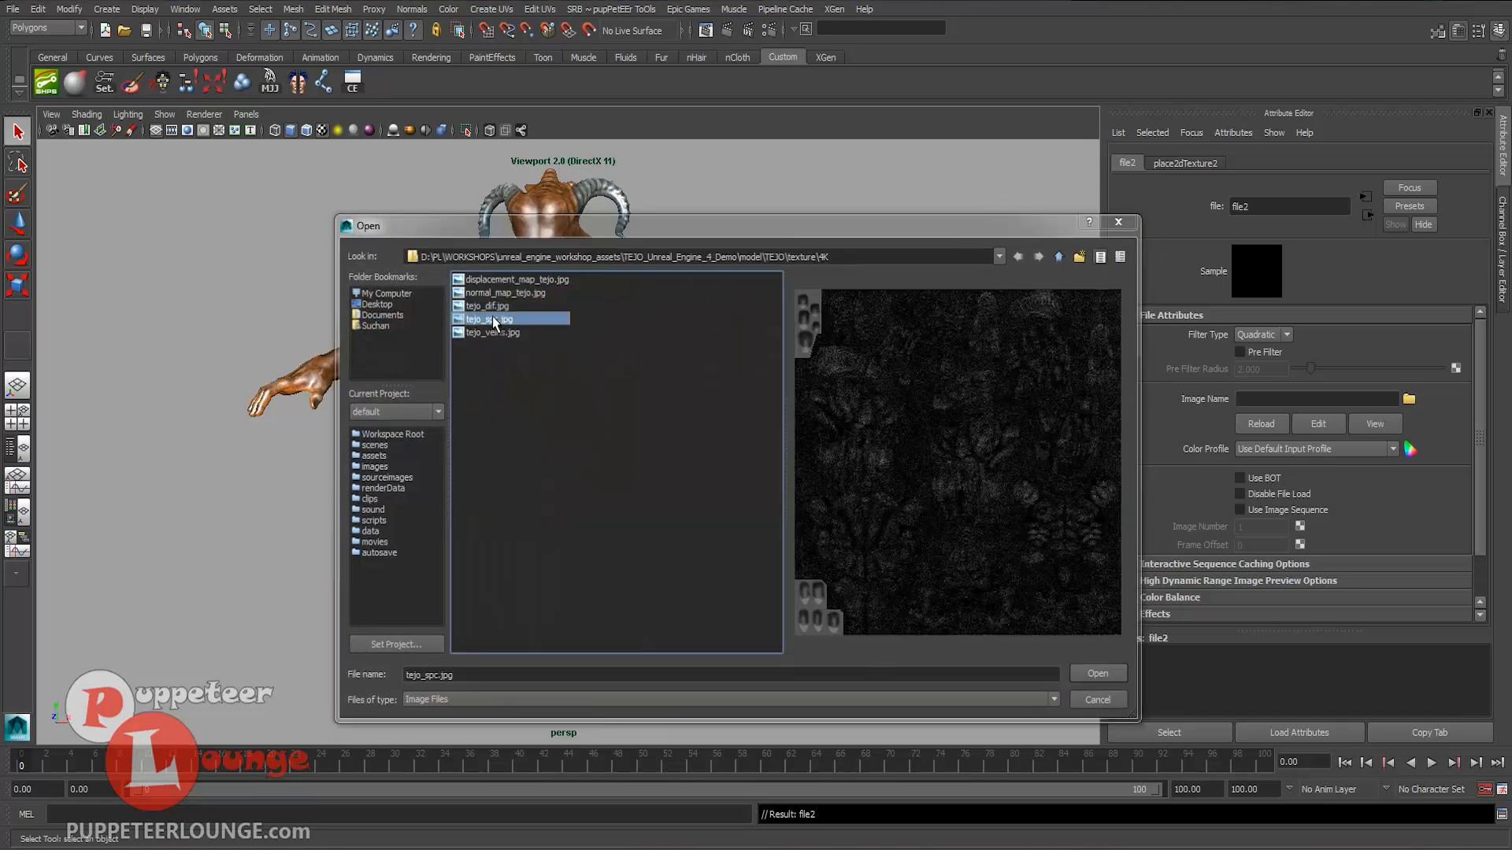
double_click(493, 320)
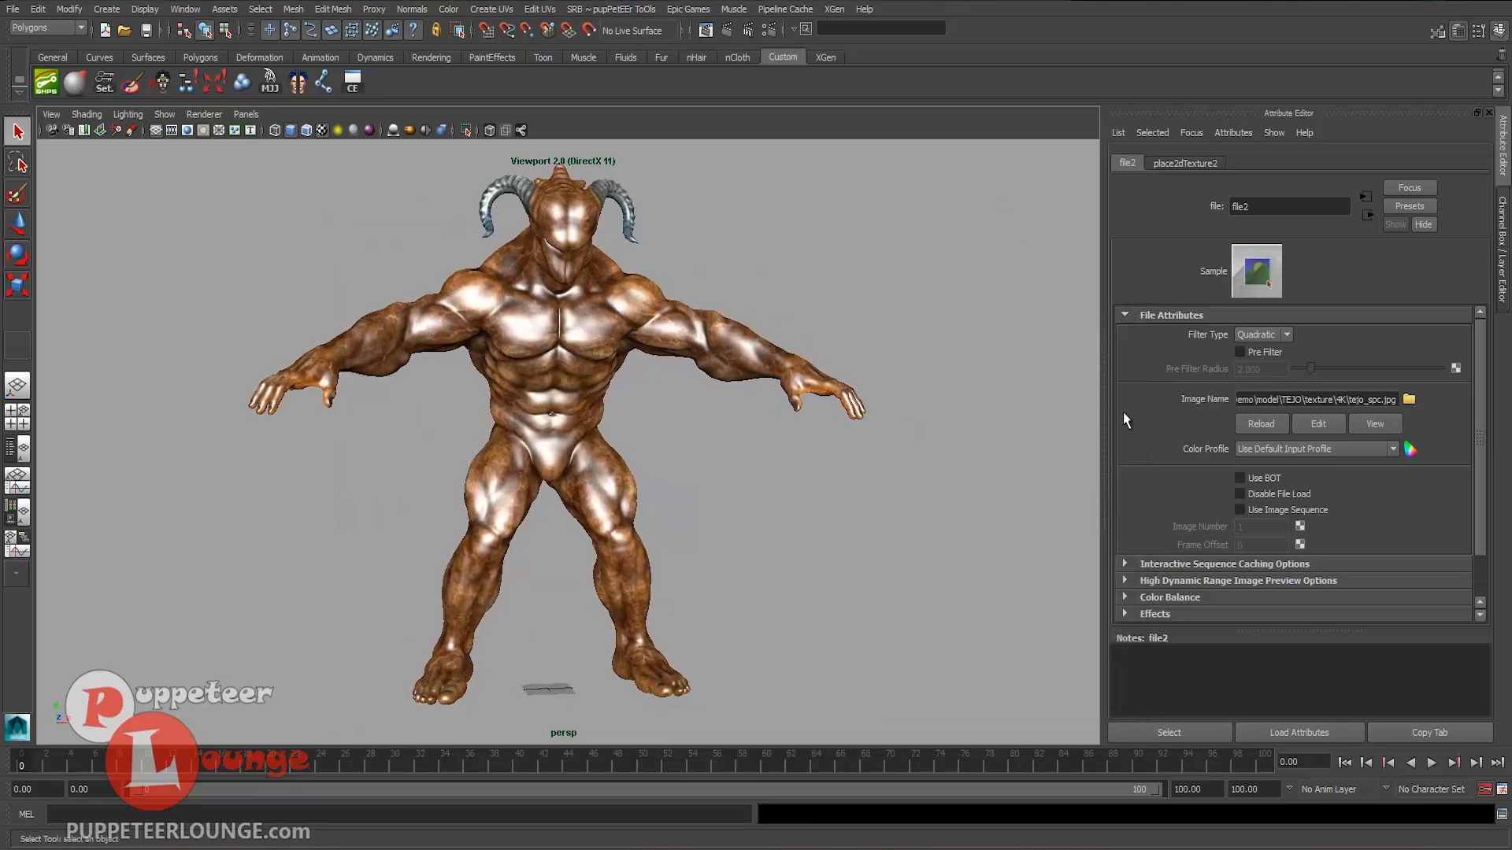
- Set the shader's Specular Model to Kelemen-Szirmaykalos (Skin) and raise the Specular Power to about 82
click(1369, 215)
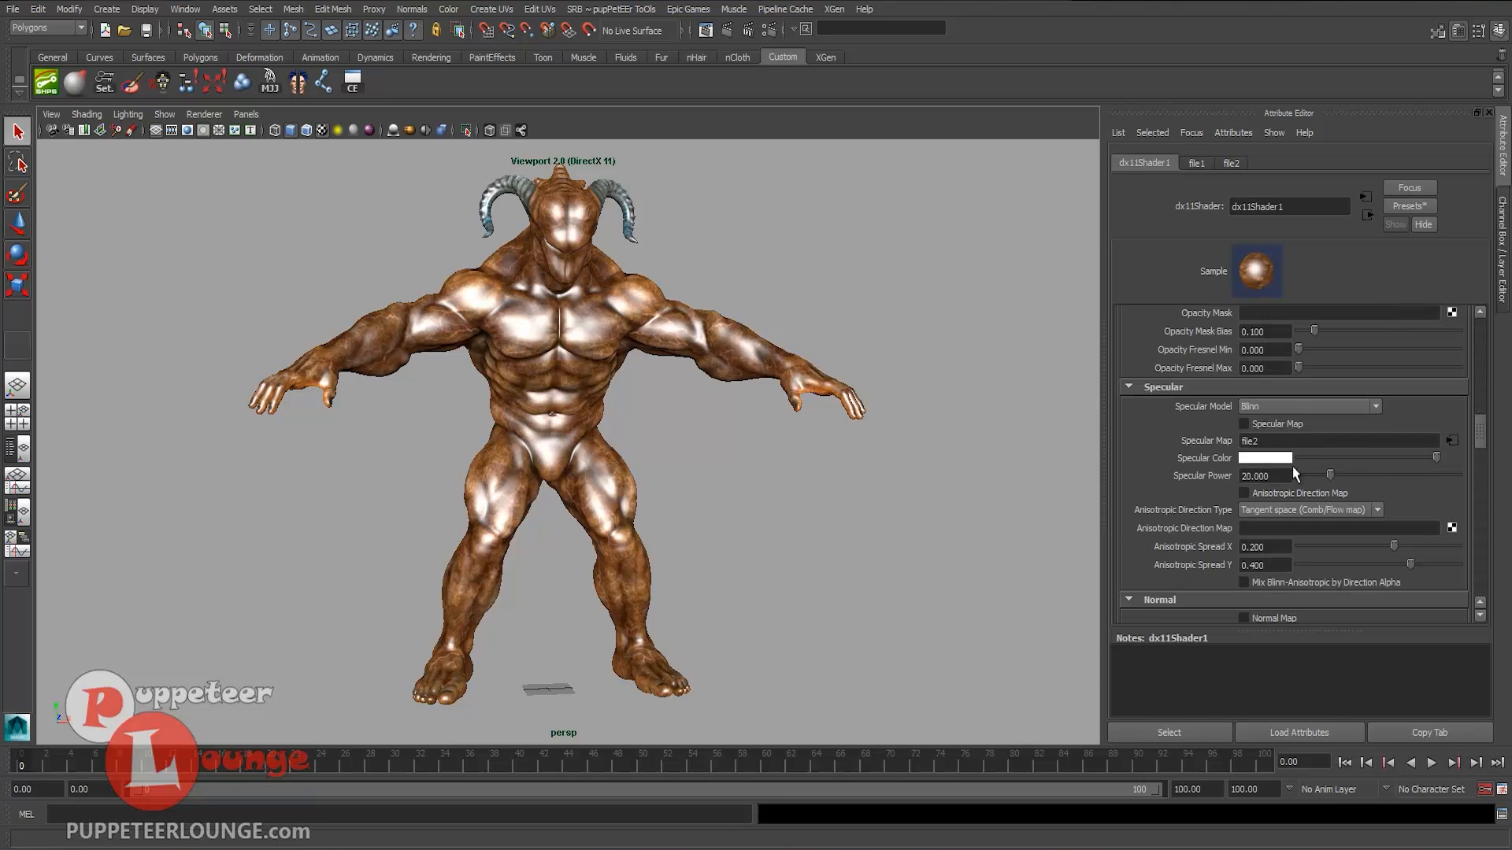
click(1273, 407)
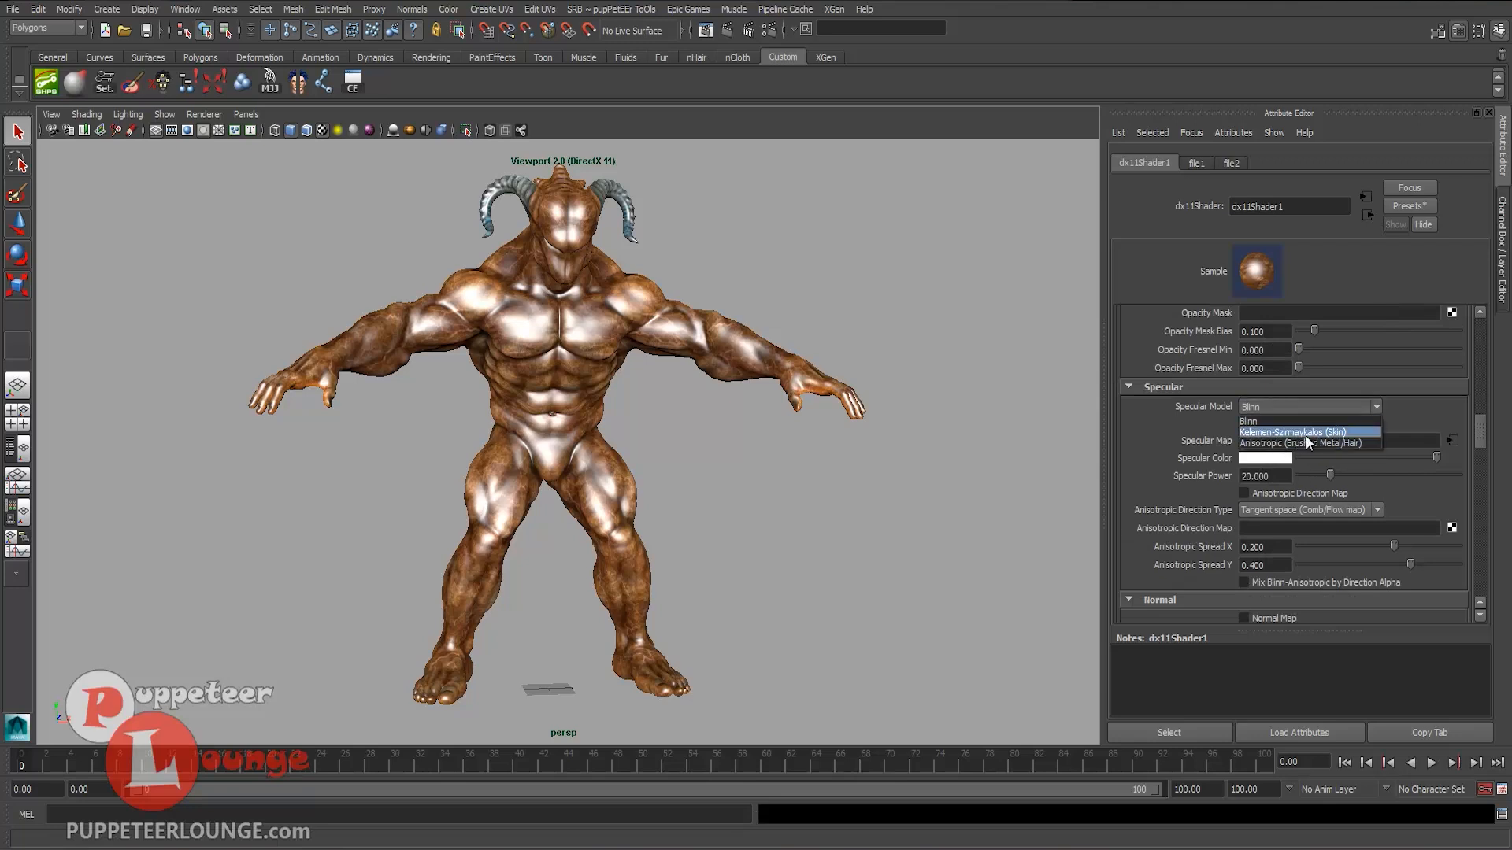
click(1323, 442)
drag(1330, 472, 1397, 457)
- Change the shader's Specular Color to a light tan orange and check the highlights on the character
click(1265, 459)
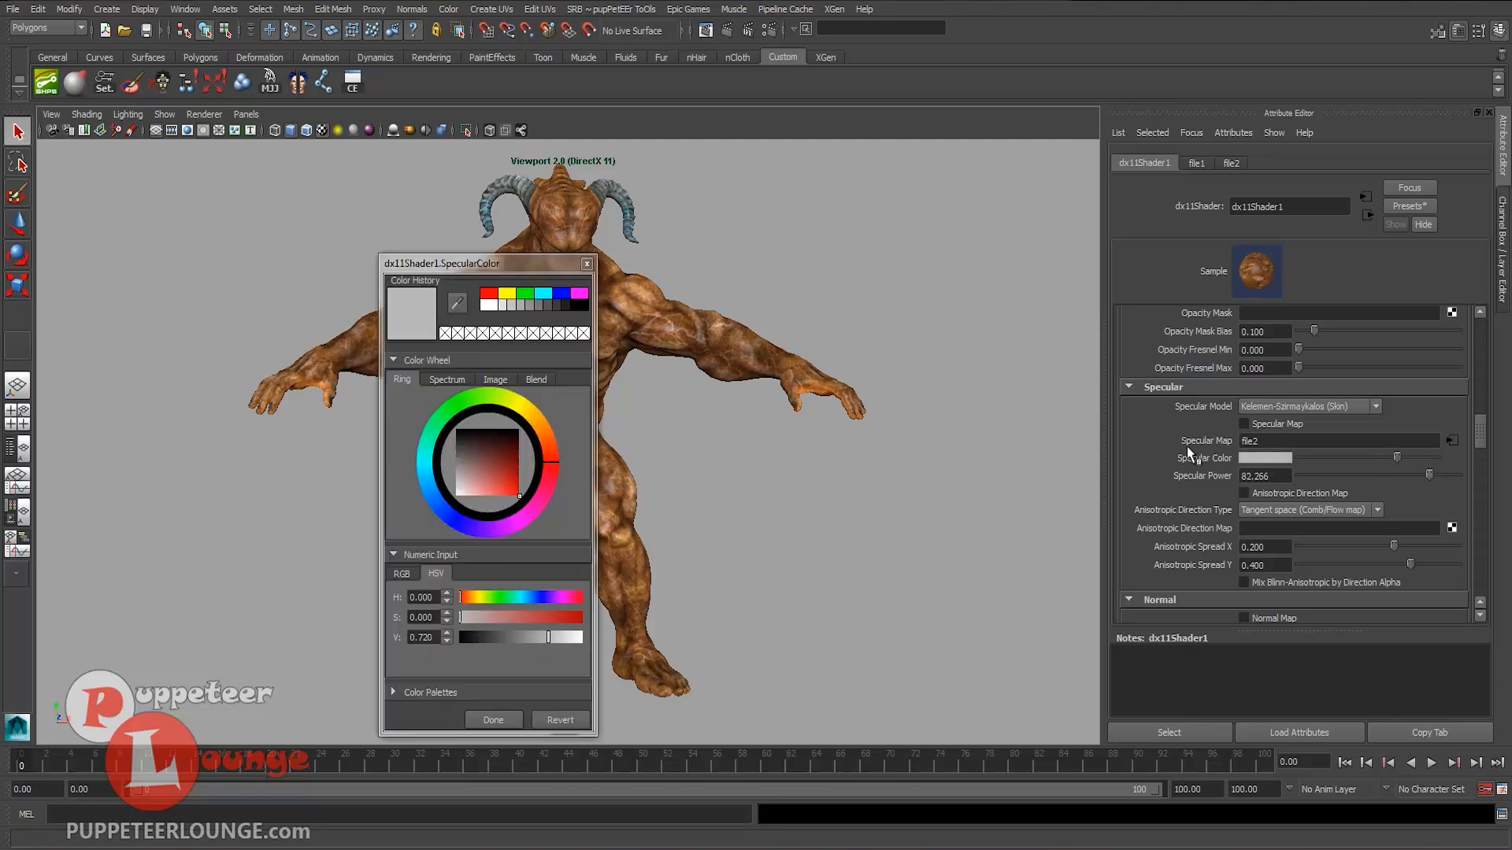
click(635, 297)
click(496, 722)
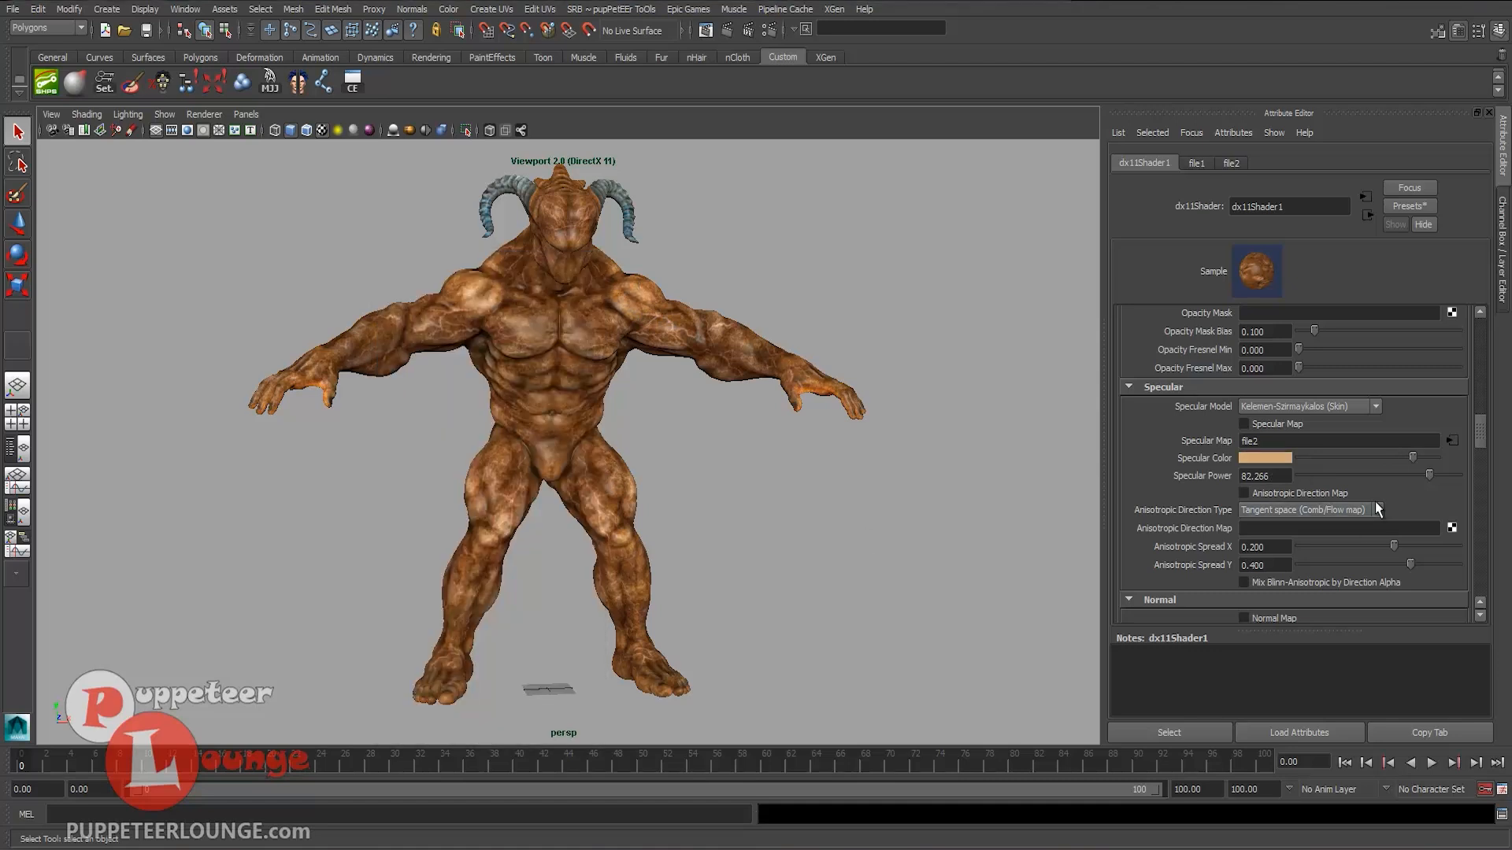
drag(1430, 470, 1431, 474)
alt+drag(665, 469, 666, 469)
alt+right_drag(591, 471, 622, 472)
scroll(1259, 498, down, 5)
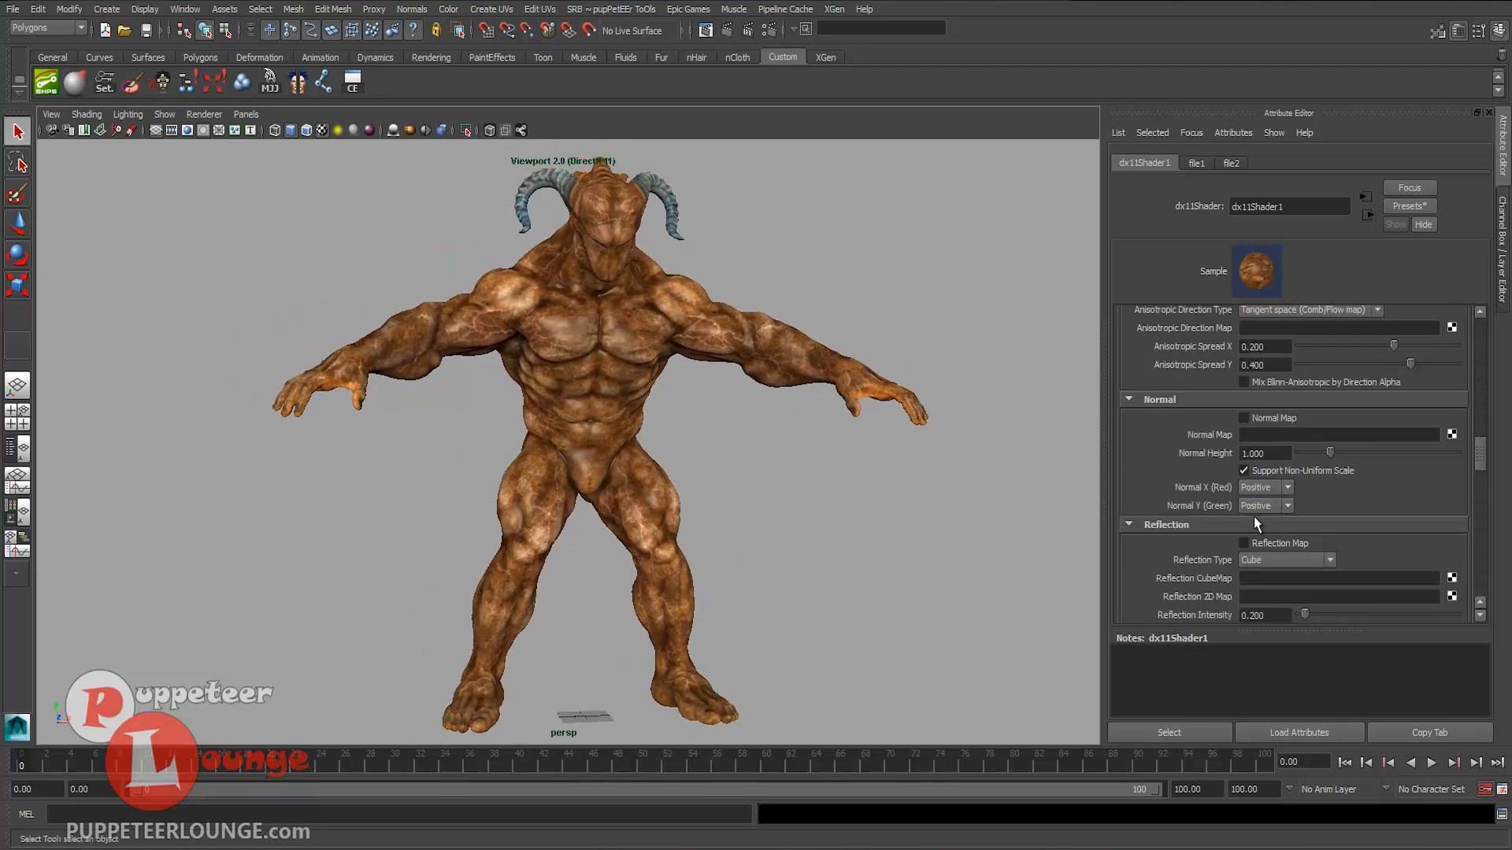
- Enable the shader's Normal Map and connect a file texture loading normal_map_tejo.jpg from the 4K texture folder
click(1244, 417)
click(1452, 434)
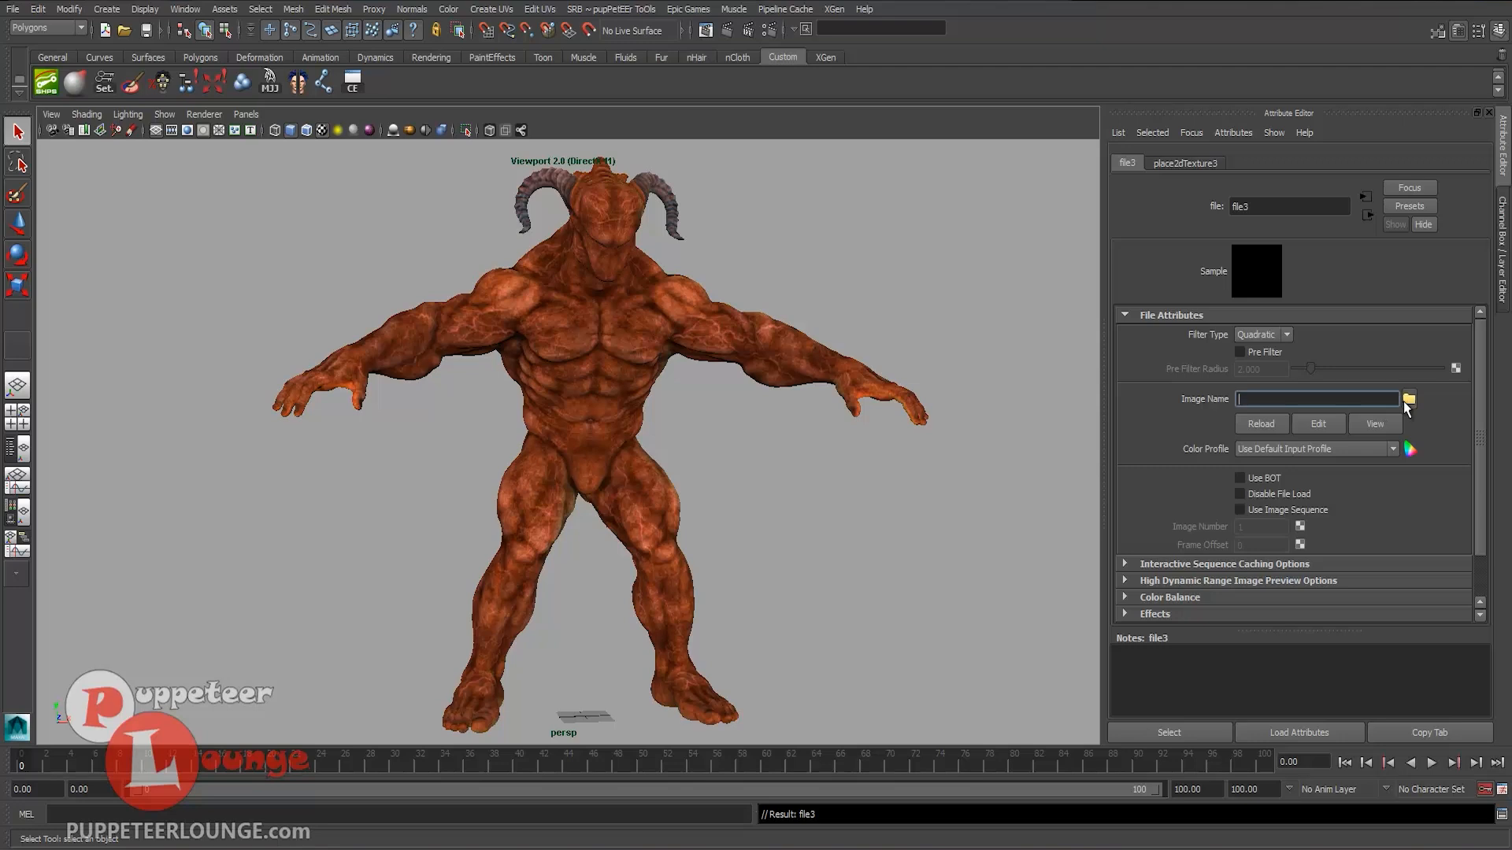
click(1409, 399)
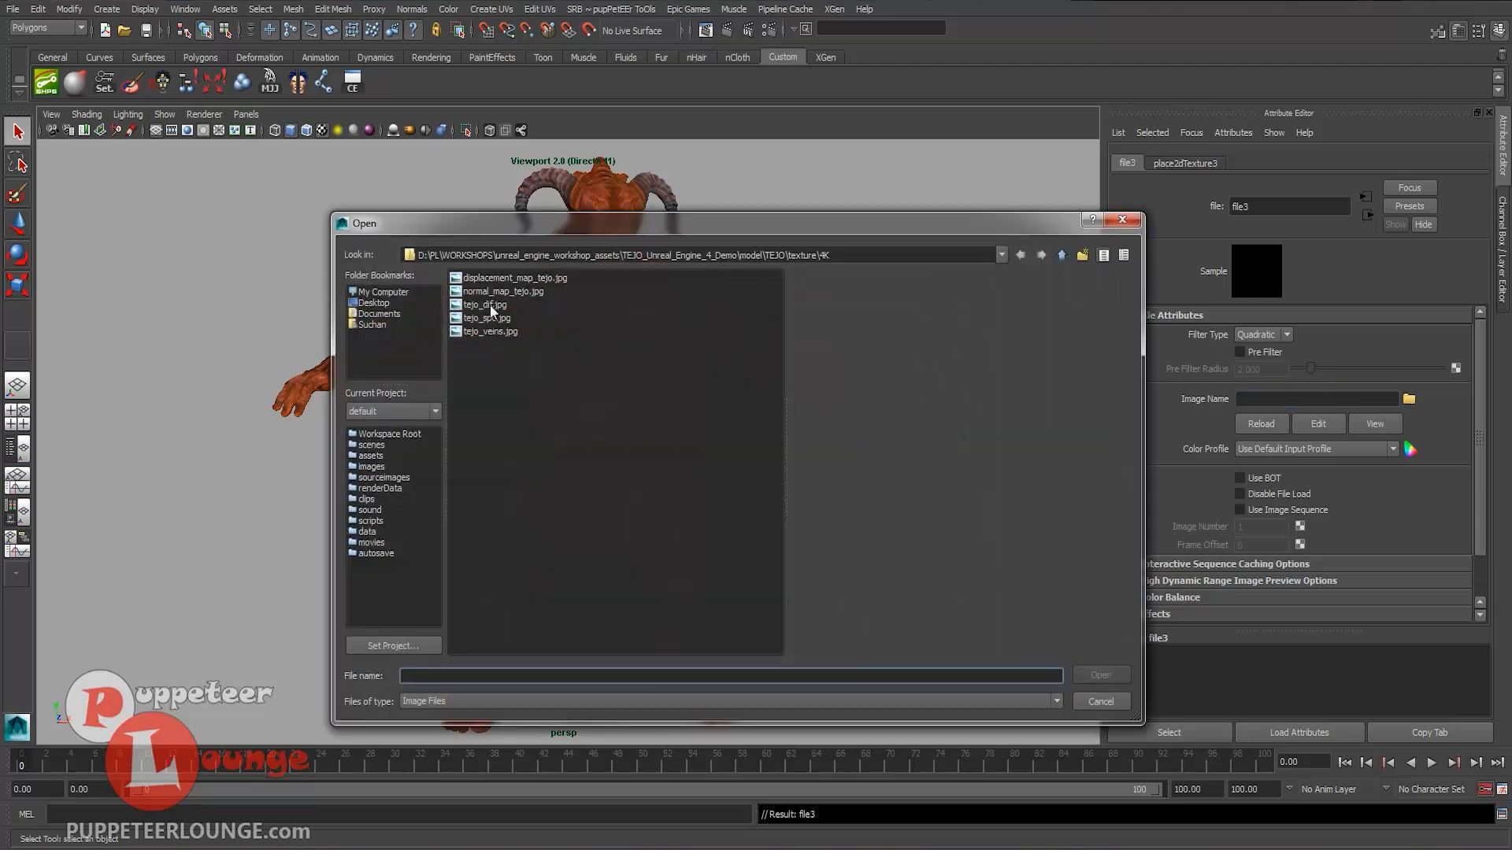
double_click(494, 292)
alt+drag(657, 426, 600, 413)
scroll(592, 418, down, 2)
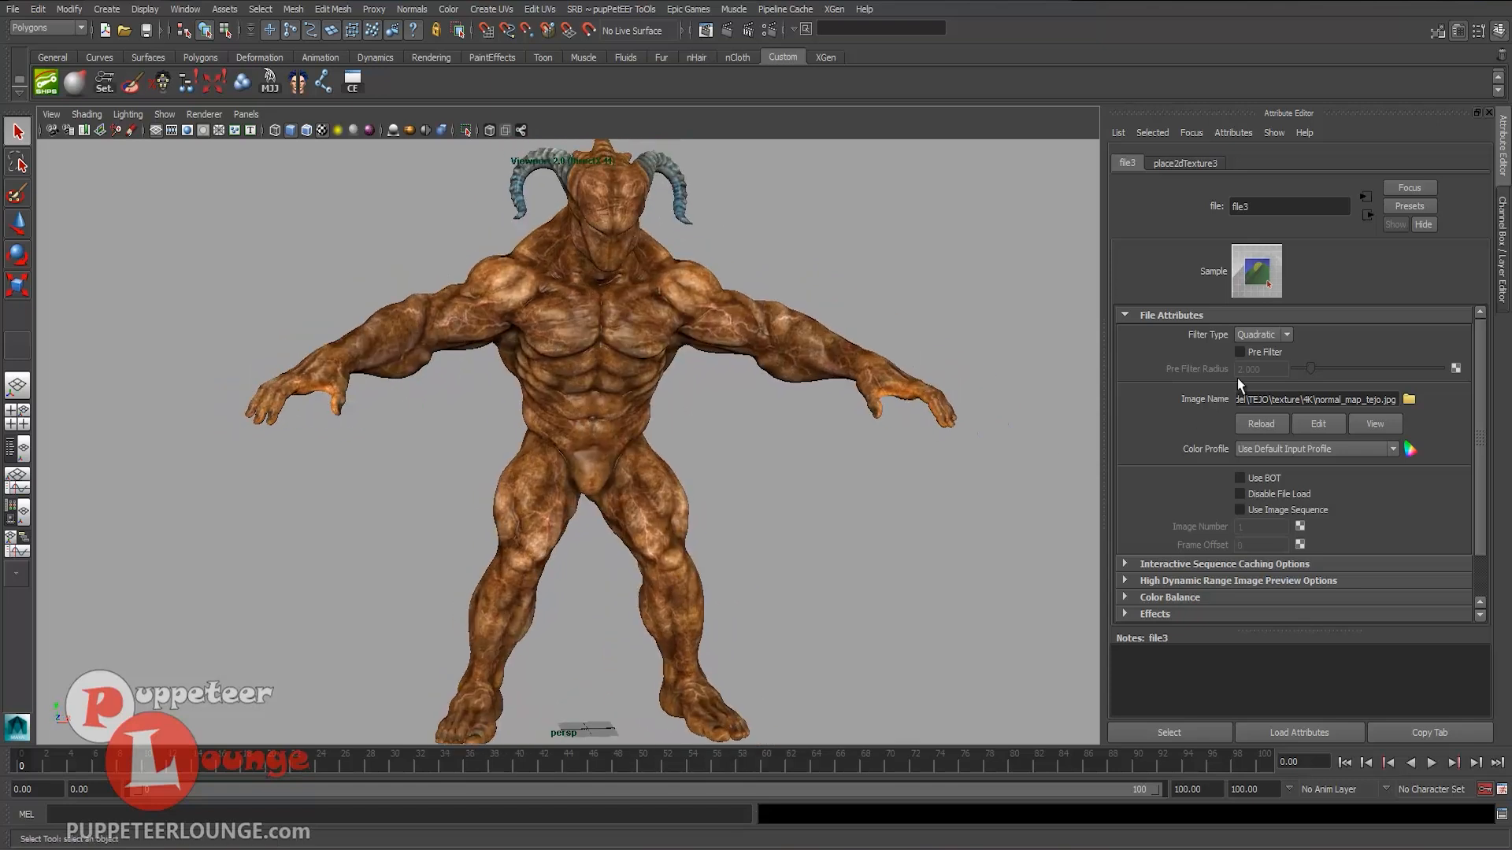
- Set the shader's Normal Height to 1 and check the normal-mapped surface detail on the character
click(1366, 214)
drag(1331, 452, 1197, 447)
text(1)
key(Return)
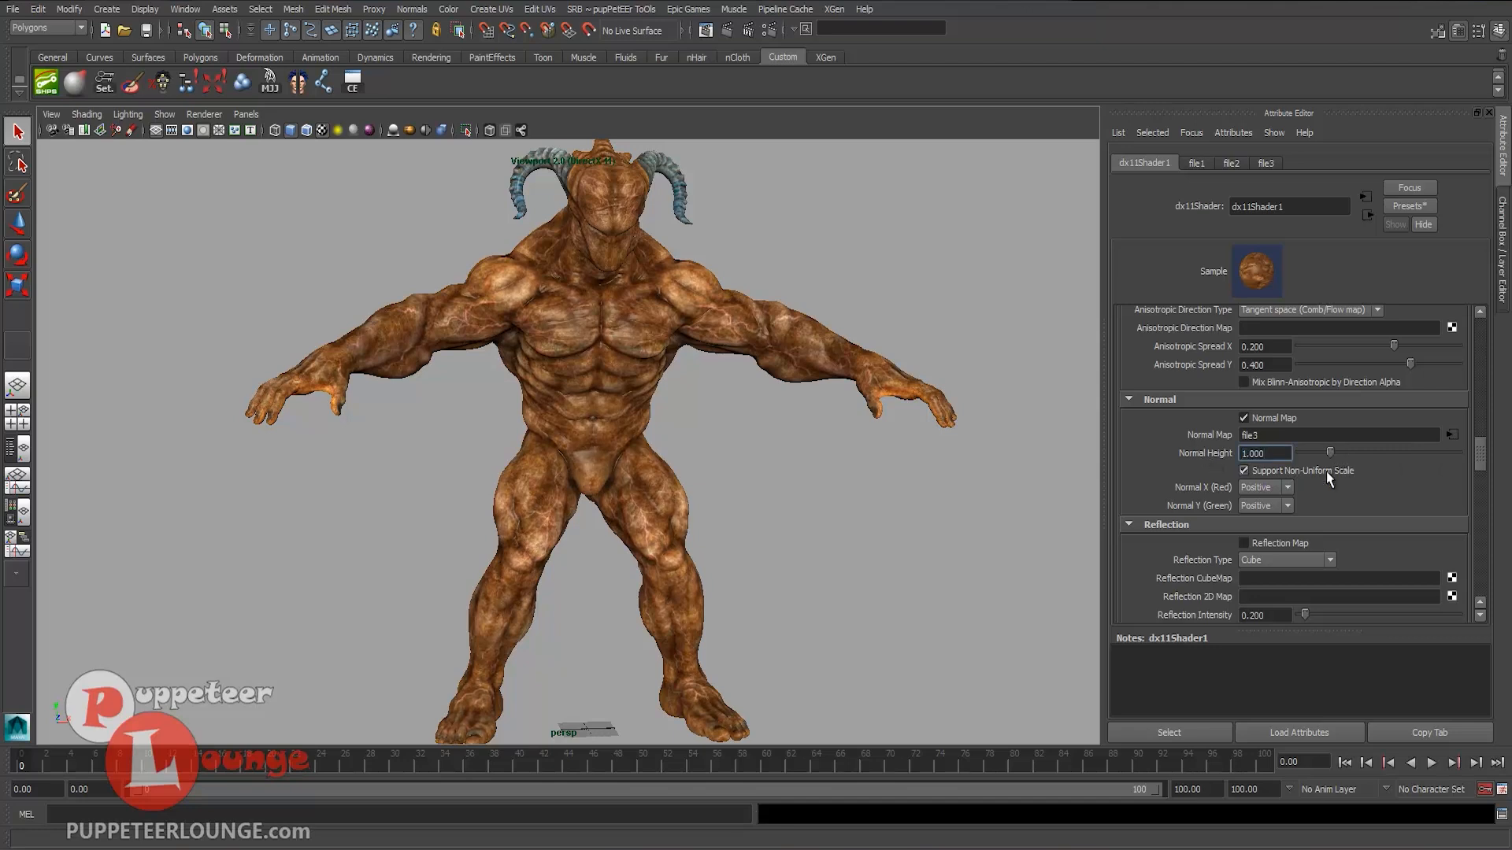
scroll(1330, 478, up, 3)
mouse_move(1431, 426)
mouse_down()
mouse_move(1388, 426)
mouse_move(1440, 426)
mouse_up()
alt+drag(740, 430, 524, 439)
alt+right_drag(523, 439, 599, 421)
alt+drag(598, 421, 680, 392)
alt+drag(567, 193, 787, 457)
- Connect a file texture with displacement_map_tejo.jpg to the shader's Displacement Map and enable that map
scroll(1174, 521, down, 10)
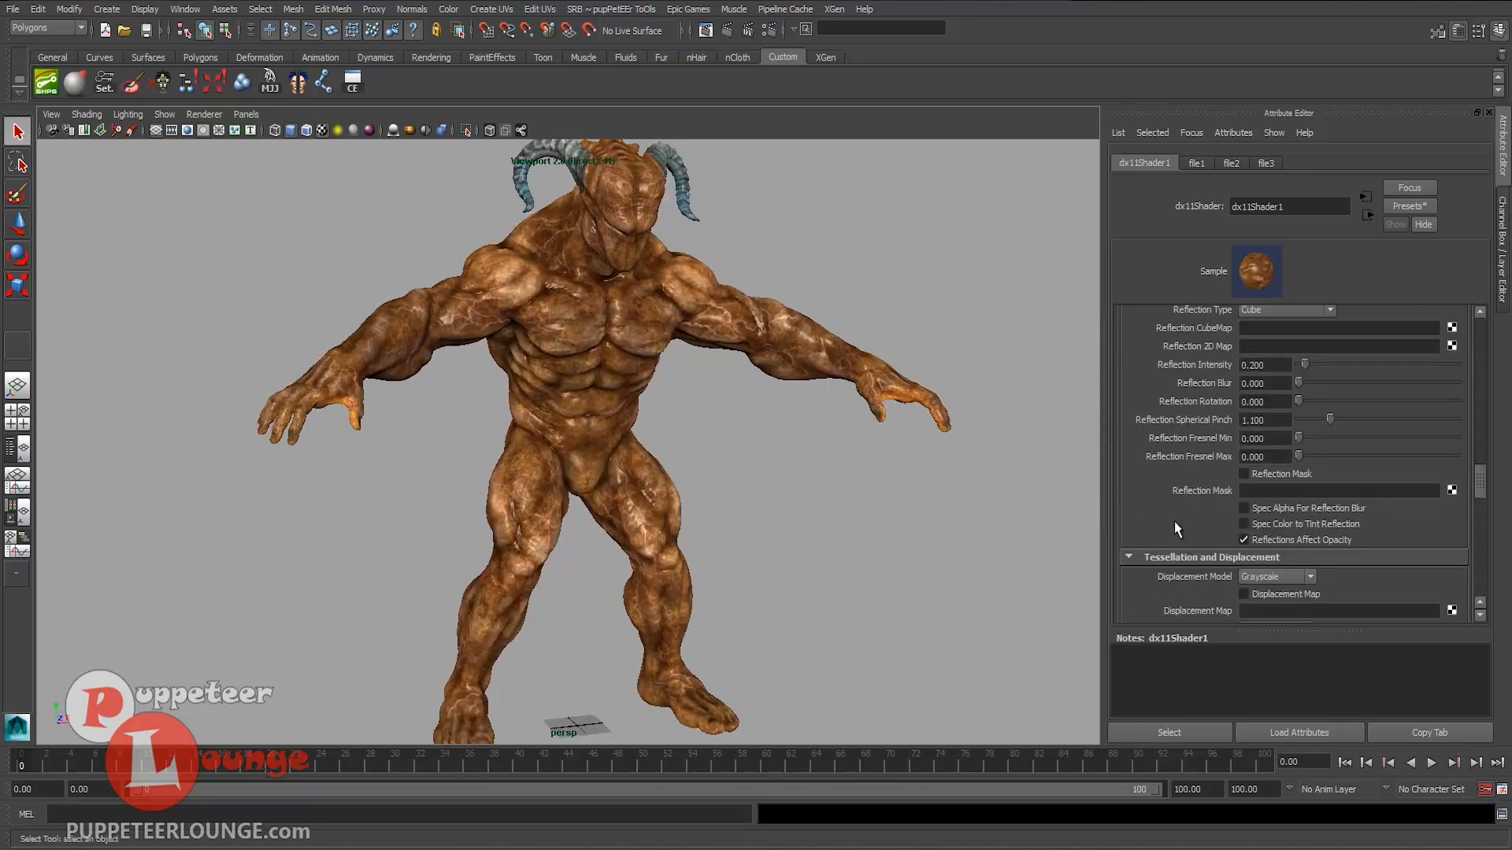
scroll(1277, 497, down, 5)
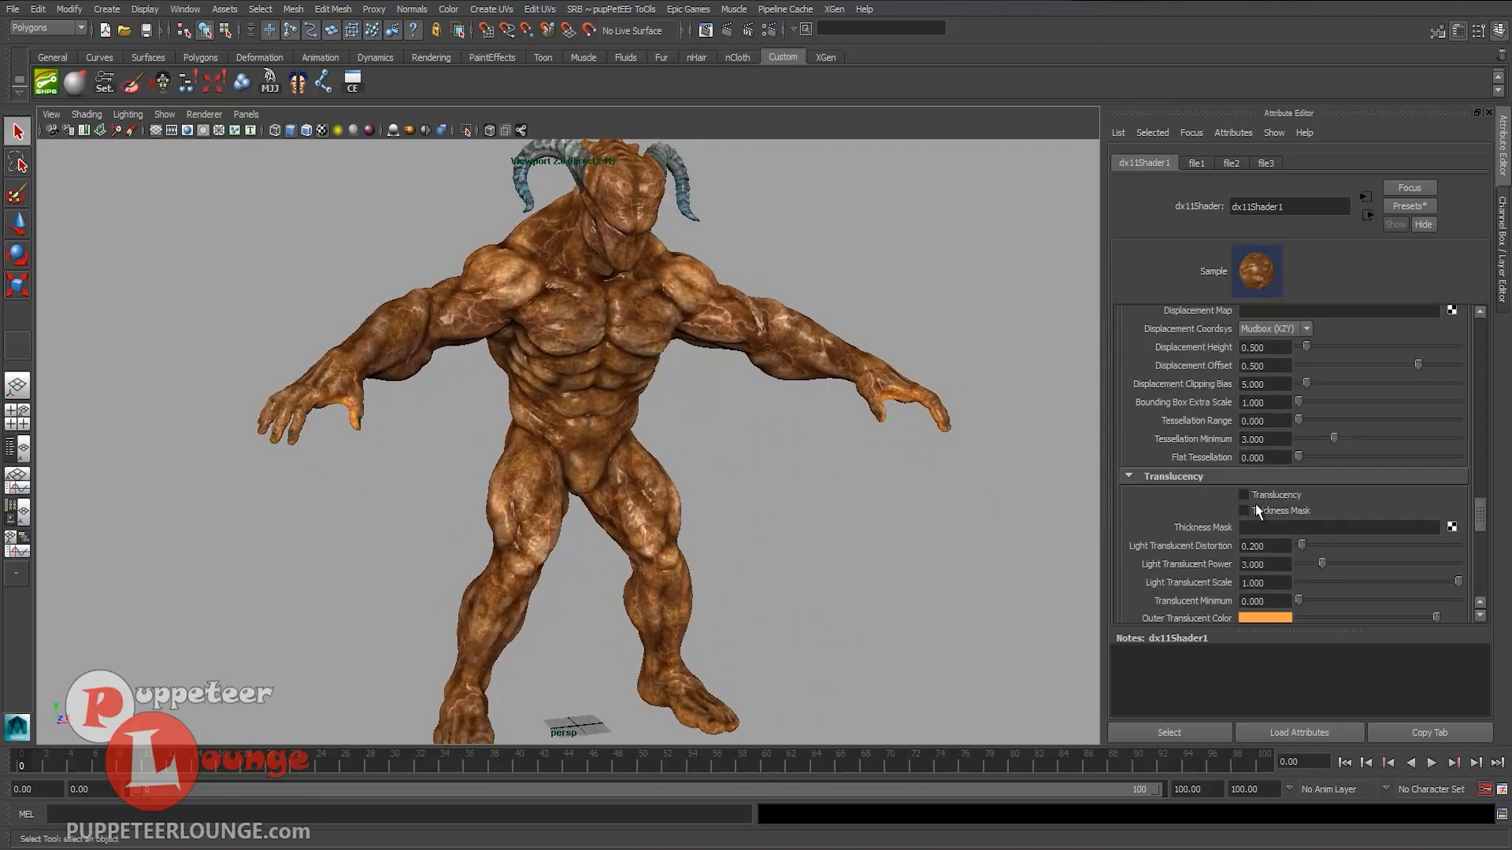
scroll(1191, 499, down, 5)
scroll(1190, 499, up, 5)
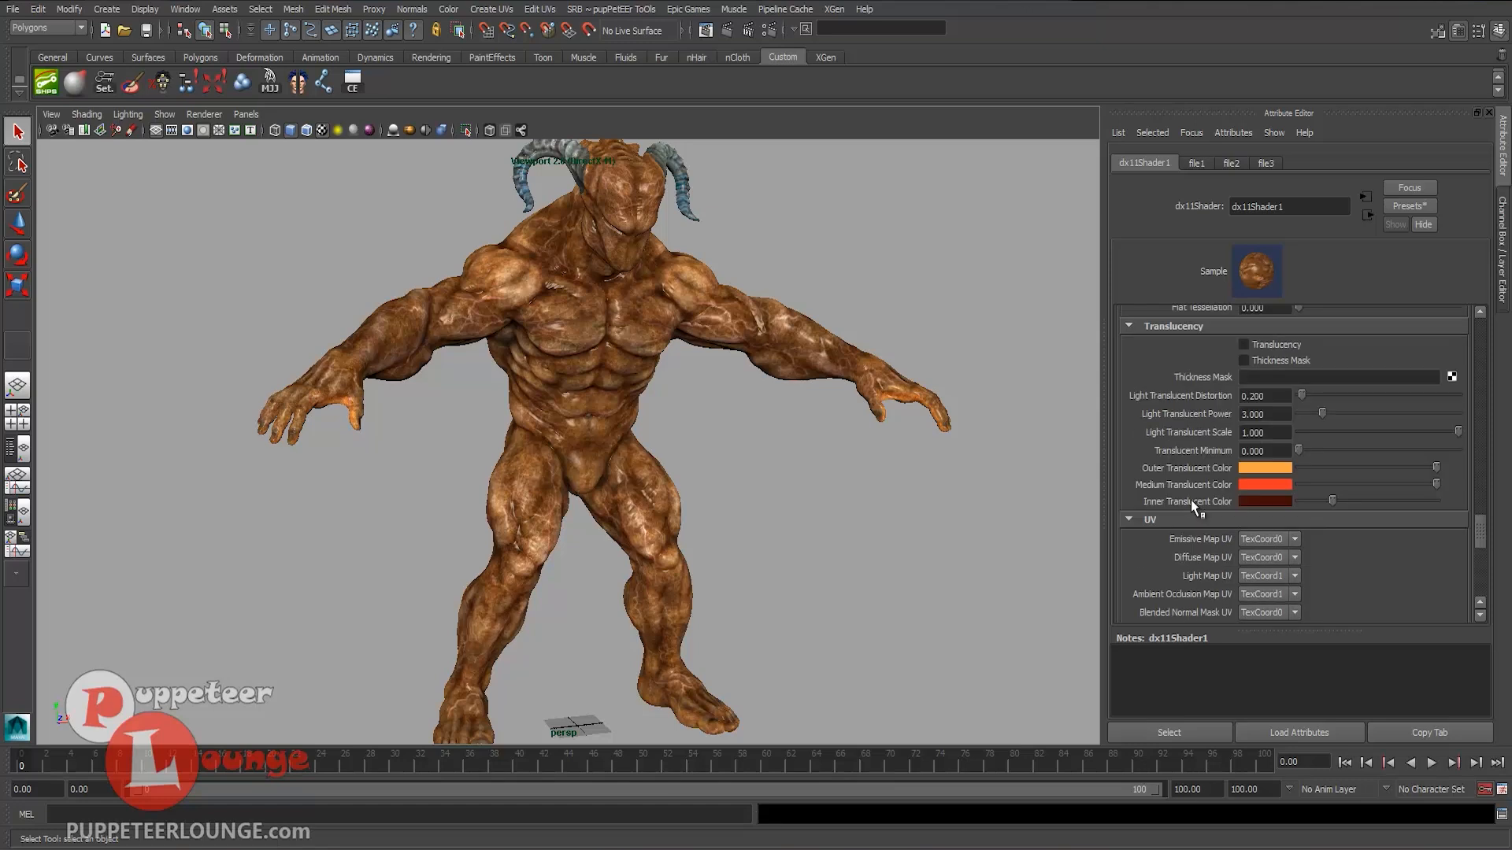
scroll(1191, 507, up, 2)
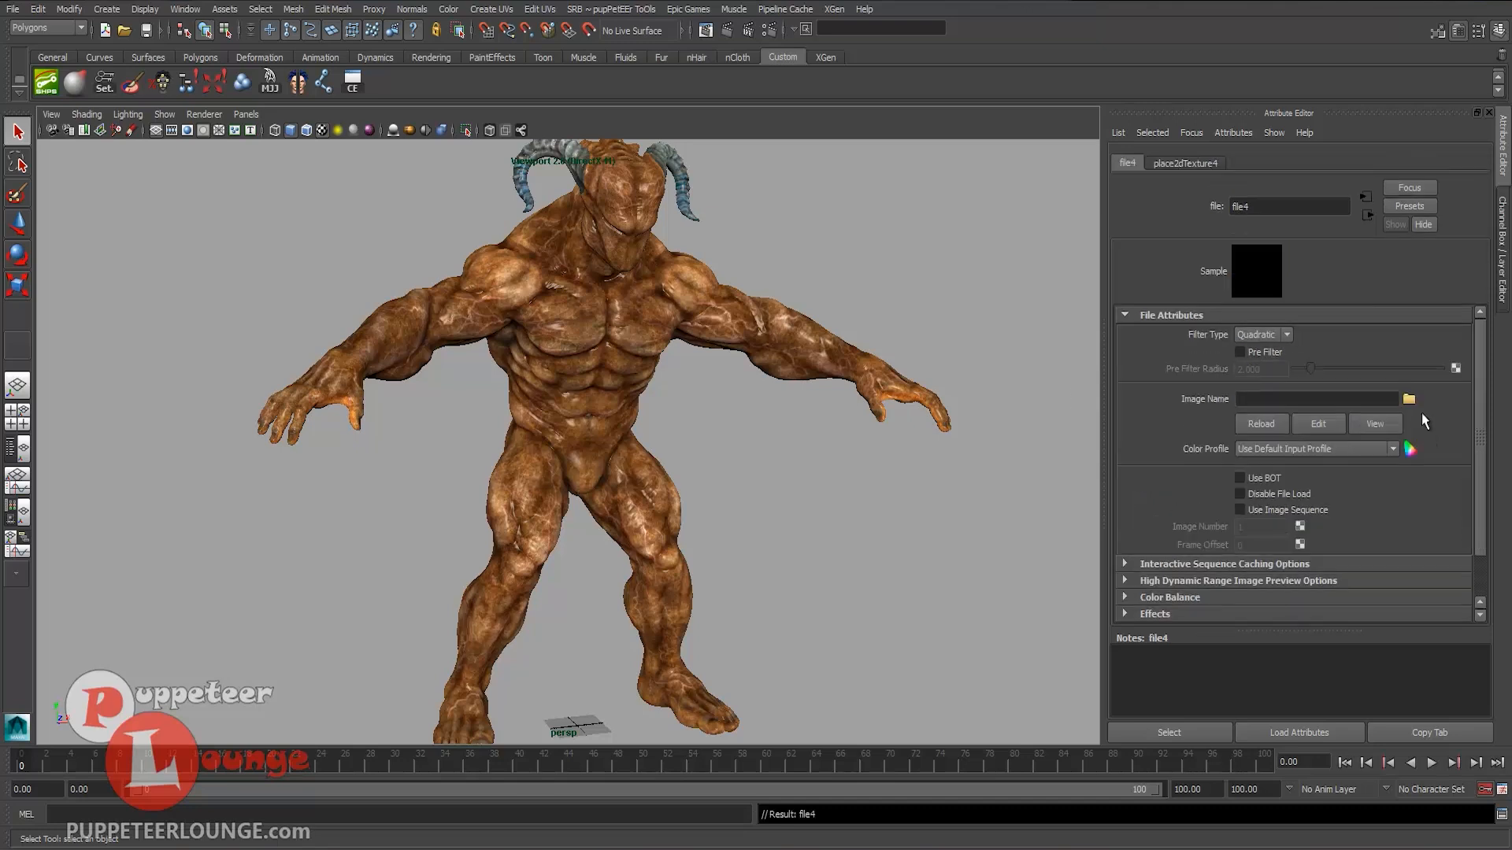
click(1409, 399)
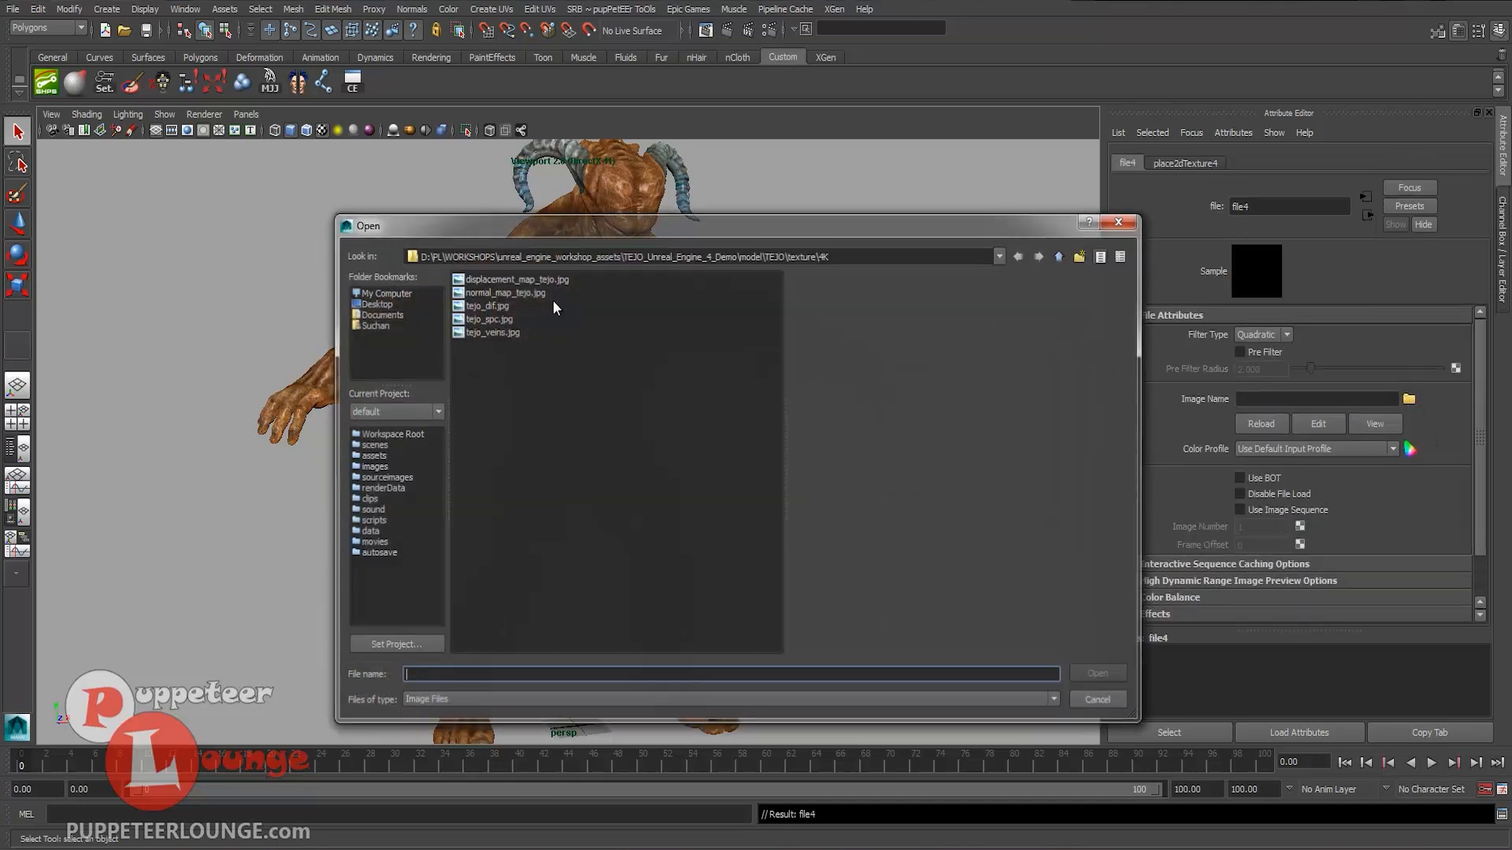
click(508, 279)
double_click(508, 280)
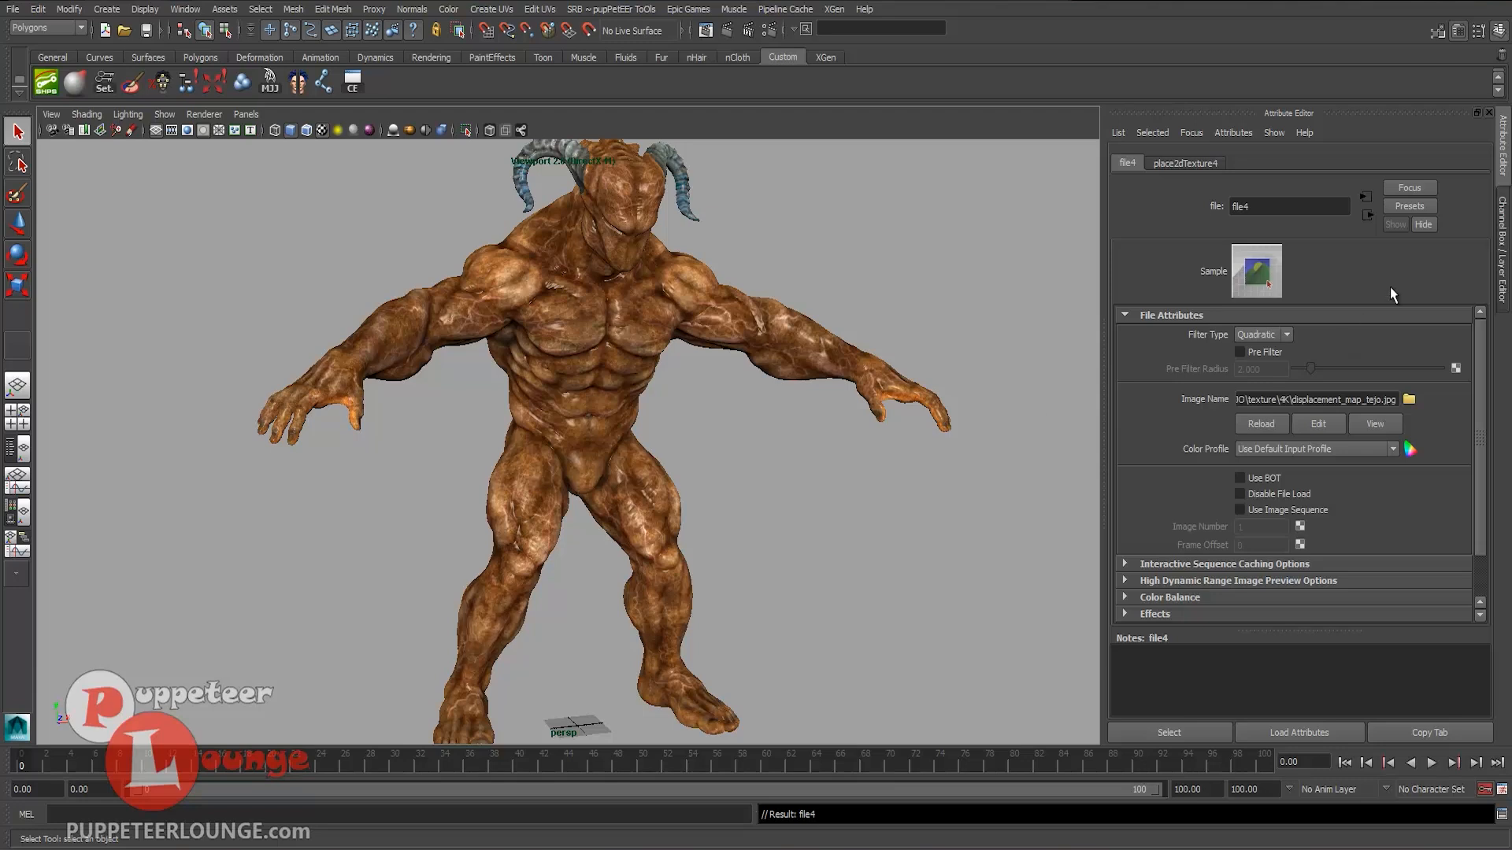
click(1366, 220)
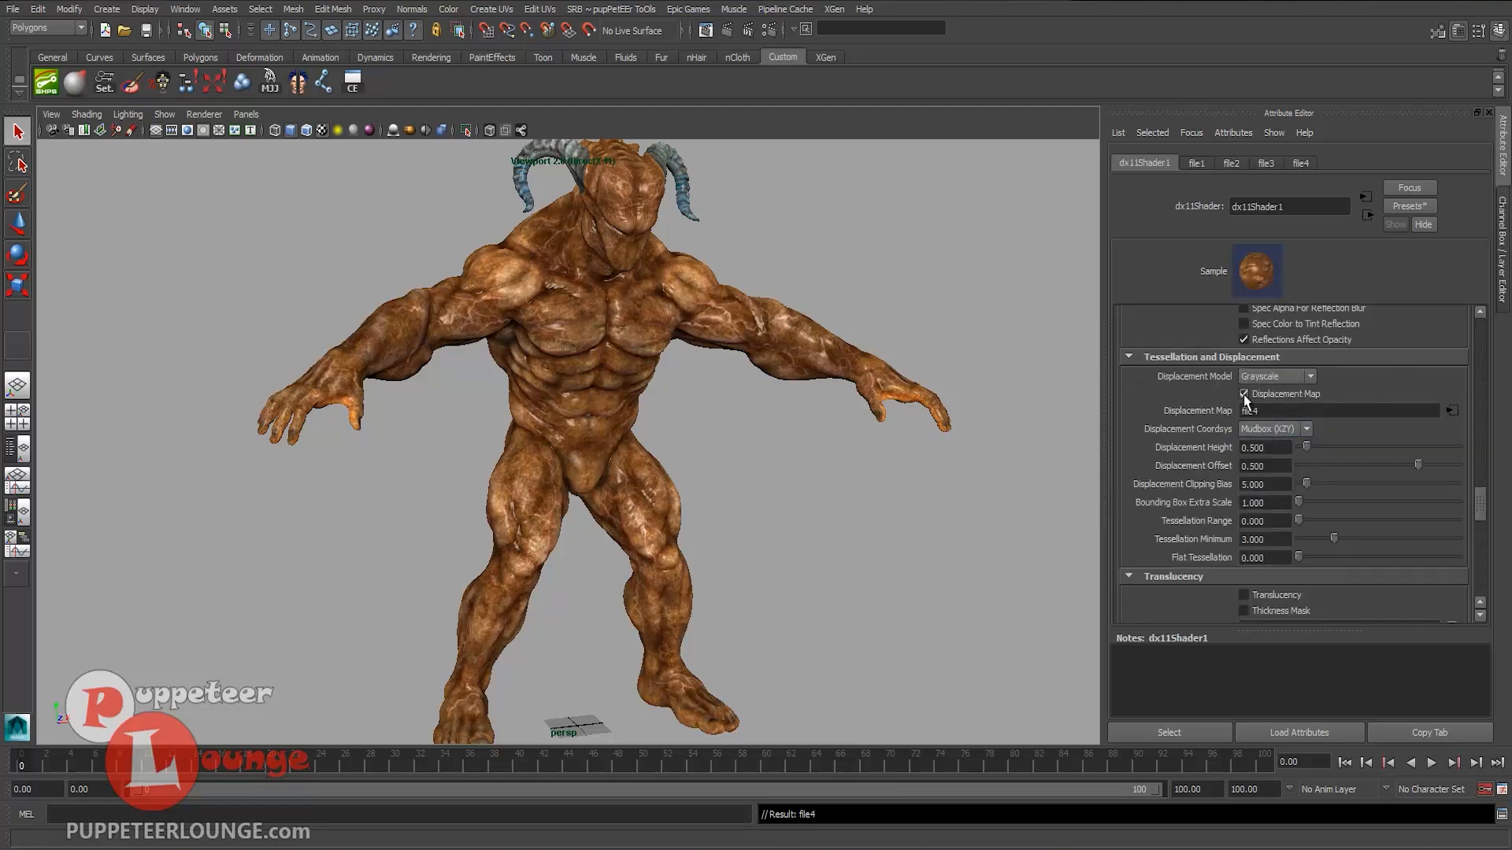
- Switch the shader's Technique to TessellationON and examine the character's arm and shoulder up close
scroll(1395, 370, up, 10)
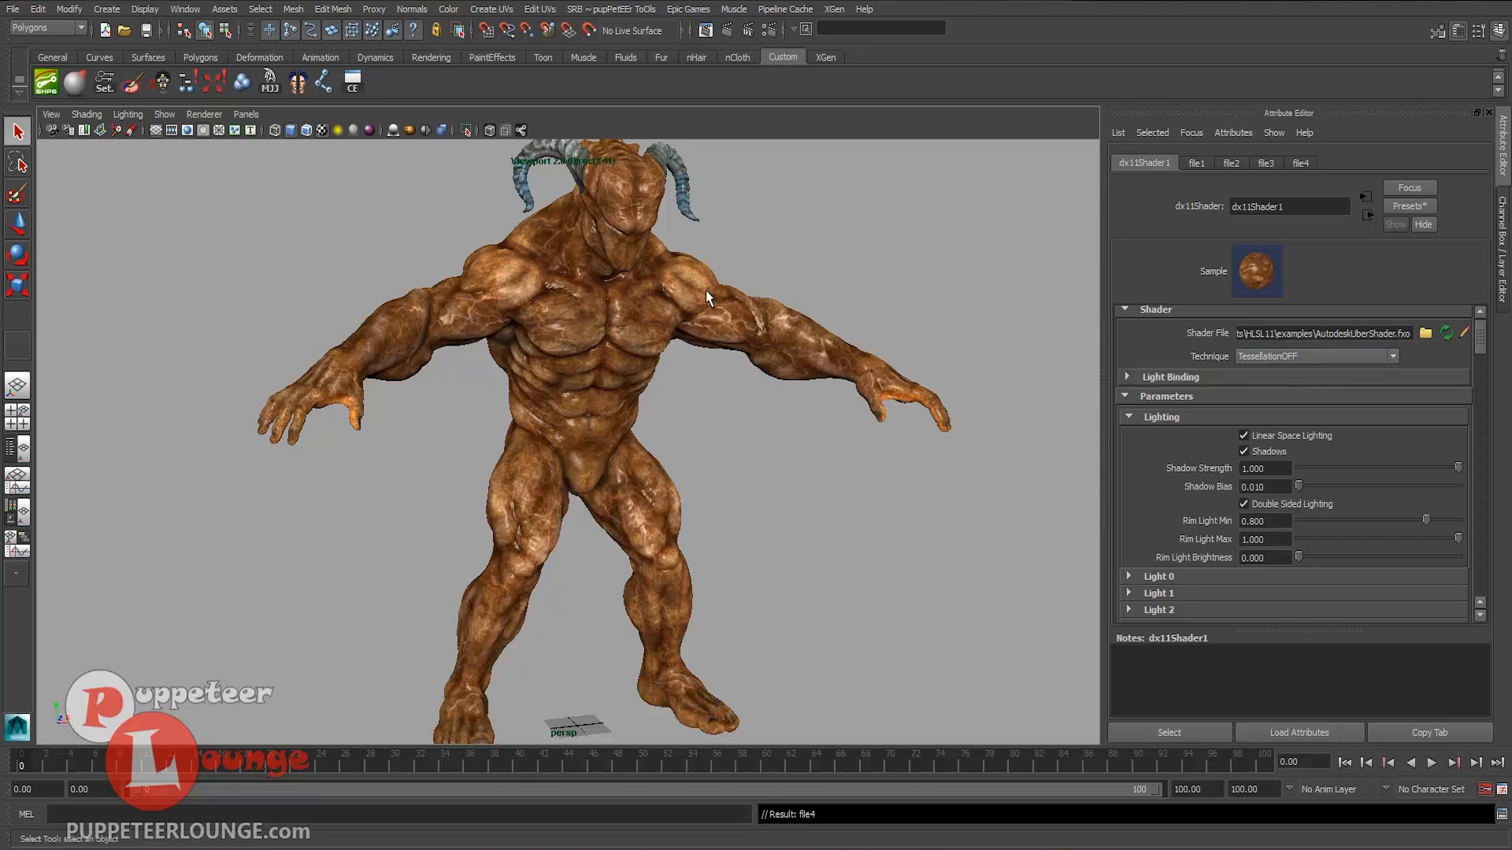
click(1305, 356)
click(1279, 380)
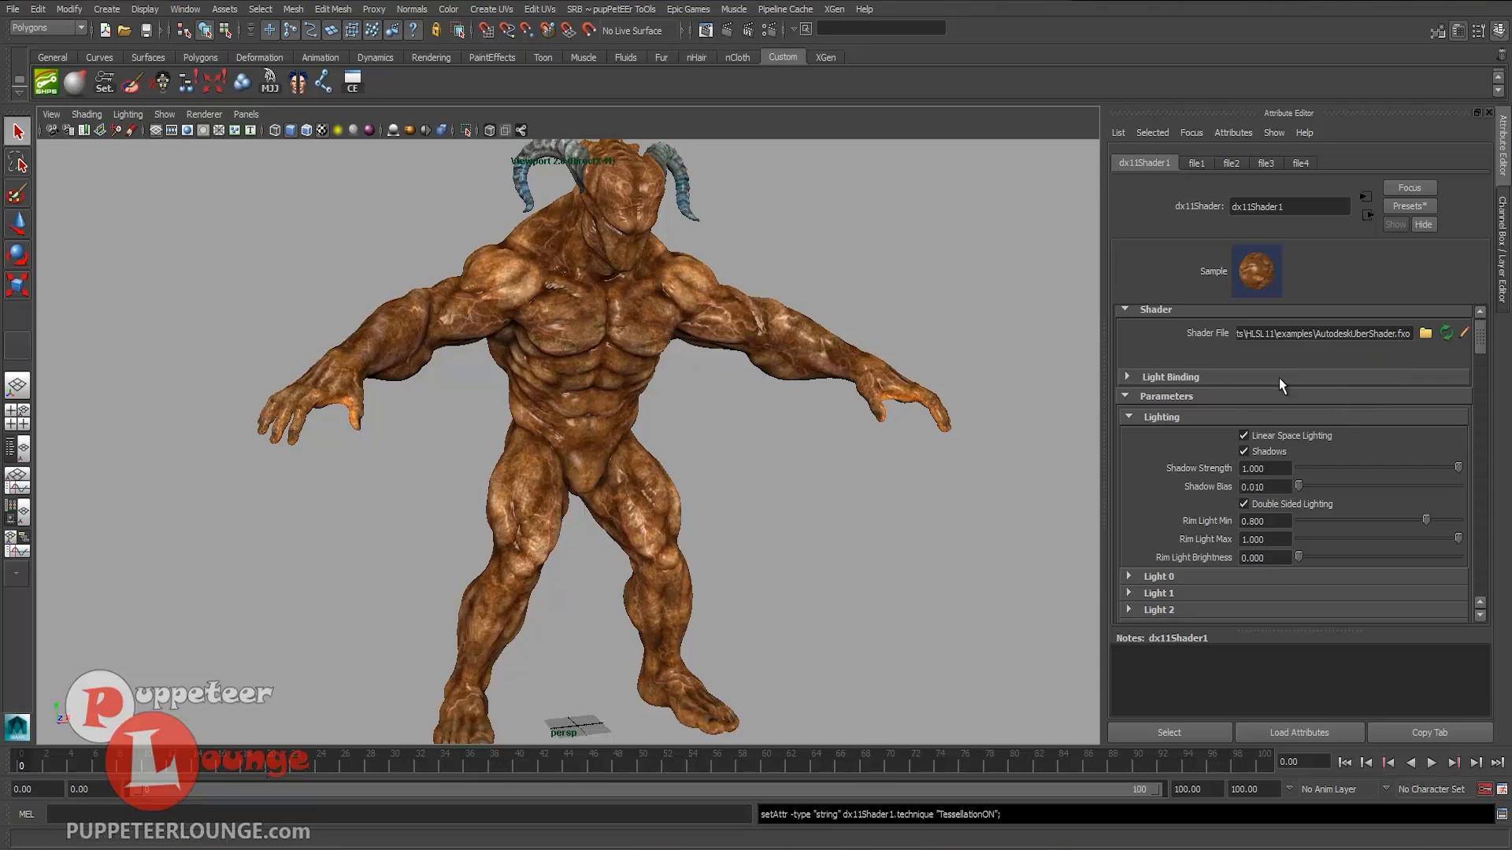
alt+drag(775, 397, 572, 390)
alt+right_drag(572, 391, 677, 400)
alt+drag(678, 400, 574, 418)
alt+middle_drag(574, 418, 573, 459)
alt+drag(573, 459, 604, 441)
- Try an exaggerated Displacement Height of about 9.4 on the shader and view its effect on the whole character
scroll(1271, 520, down, 8)
scroll(1272, 537, down, 10)
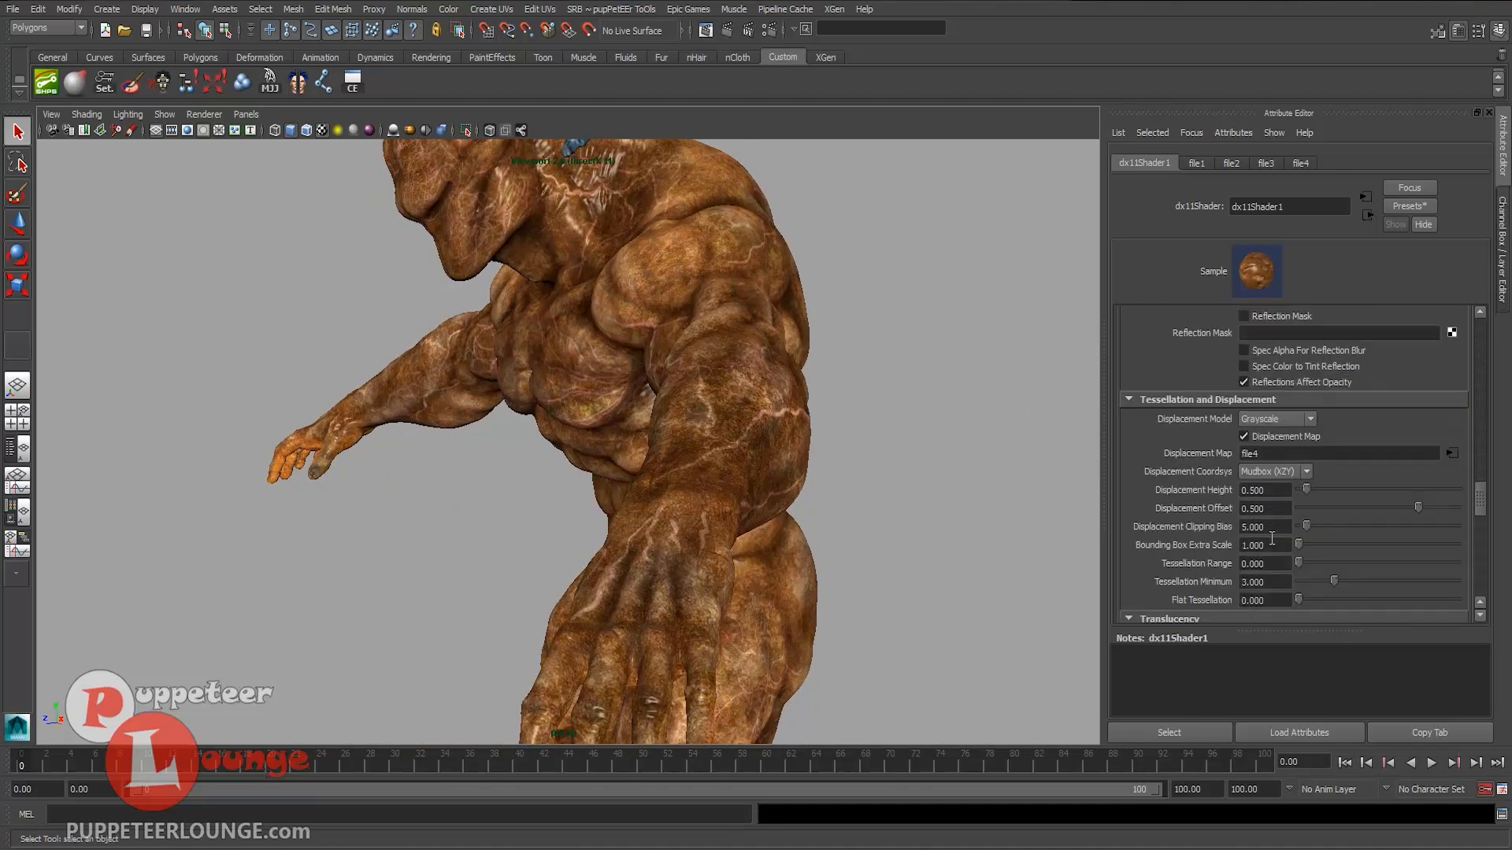
scroll(1269, 542, up, 7)
drag(1309, 490, 1449, 489)
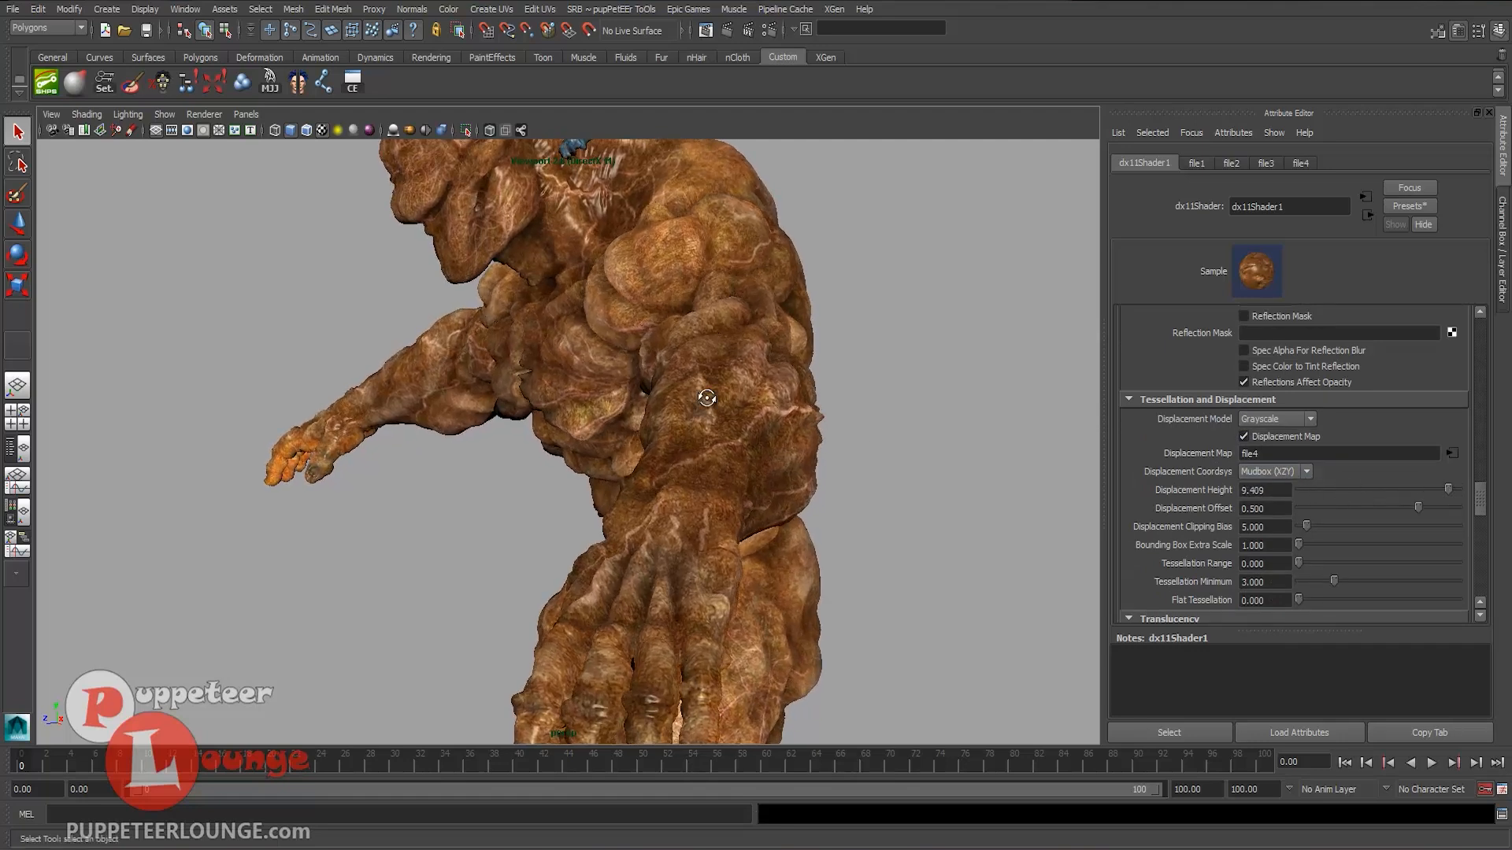
alt+drag(704, 396, 827, 410)
alt+right_drag(827, 410, 778, 415)
alt+drag(777, 416, 746, 442)
alt+right_drag(746, 442, 704, 447)
alt+middle_drag(704, 447, 716, 385)
alt+drag(715, 384, 759, 385)
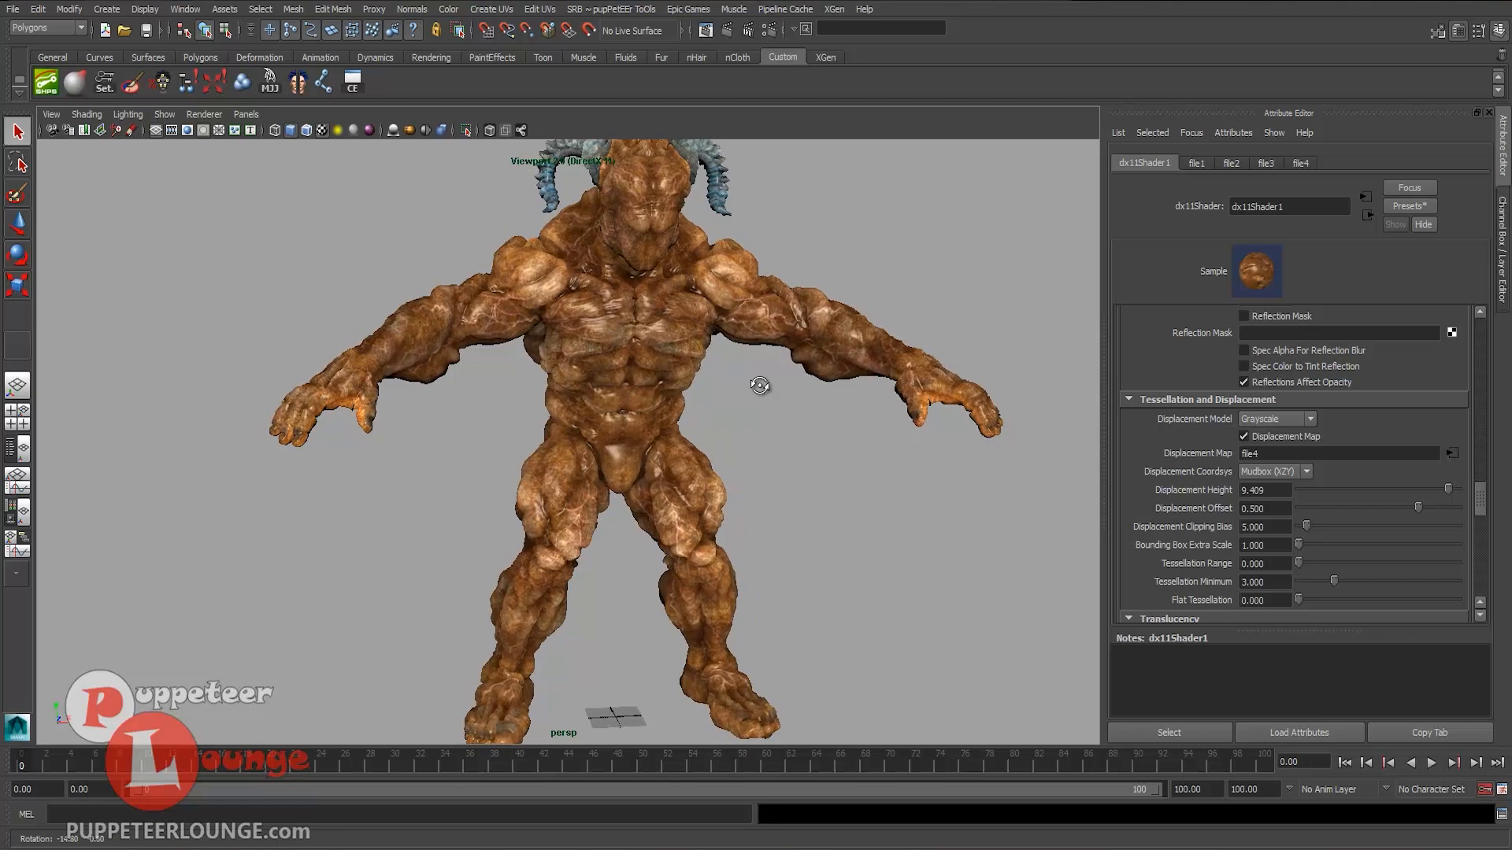
mouse_move(928, 446)
alt+mouse_down()
mouse_move(810, 432)
mouse_move(900, 441)
alt+mouse_up()
- Lower the shader's Displacement Height, trying 1.5 before settling on 1
drag(1447, 488, 1334, 510)
double_click(1288, 492)
text(1.500)
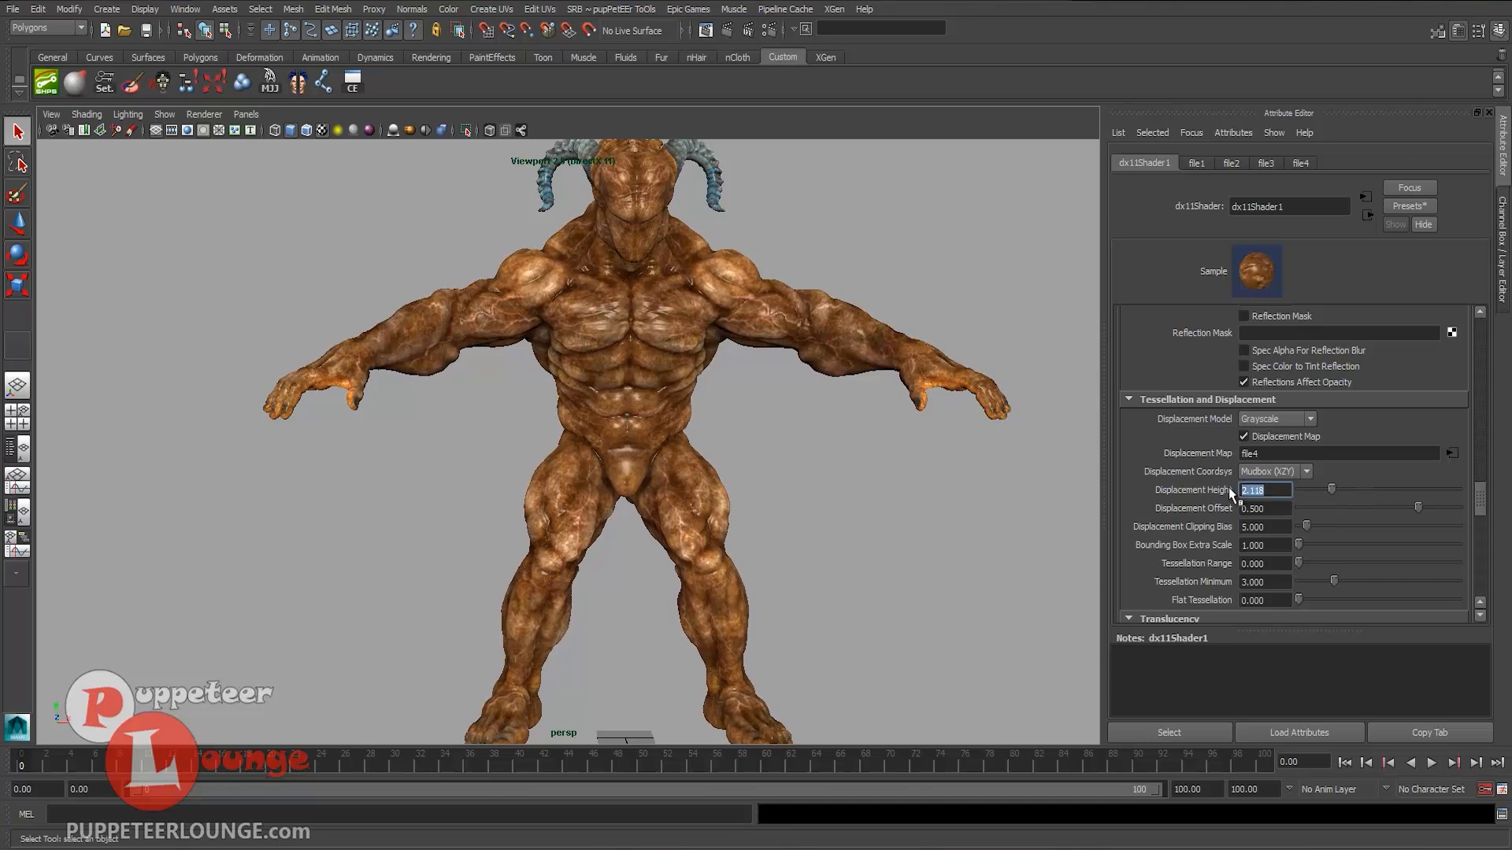
key(Return)
double_click(1270, 491)
text(1)
key(Return)
- Examine the displaced muscles, head and arms of the character from the front, side and below
alt+middle_drag(699, 457, 685, 491)
alt+right_drag(685, 492, 739, 480)
alt+drag(793, 408, 764, 327)
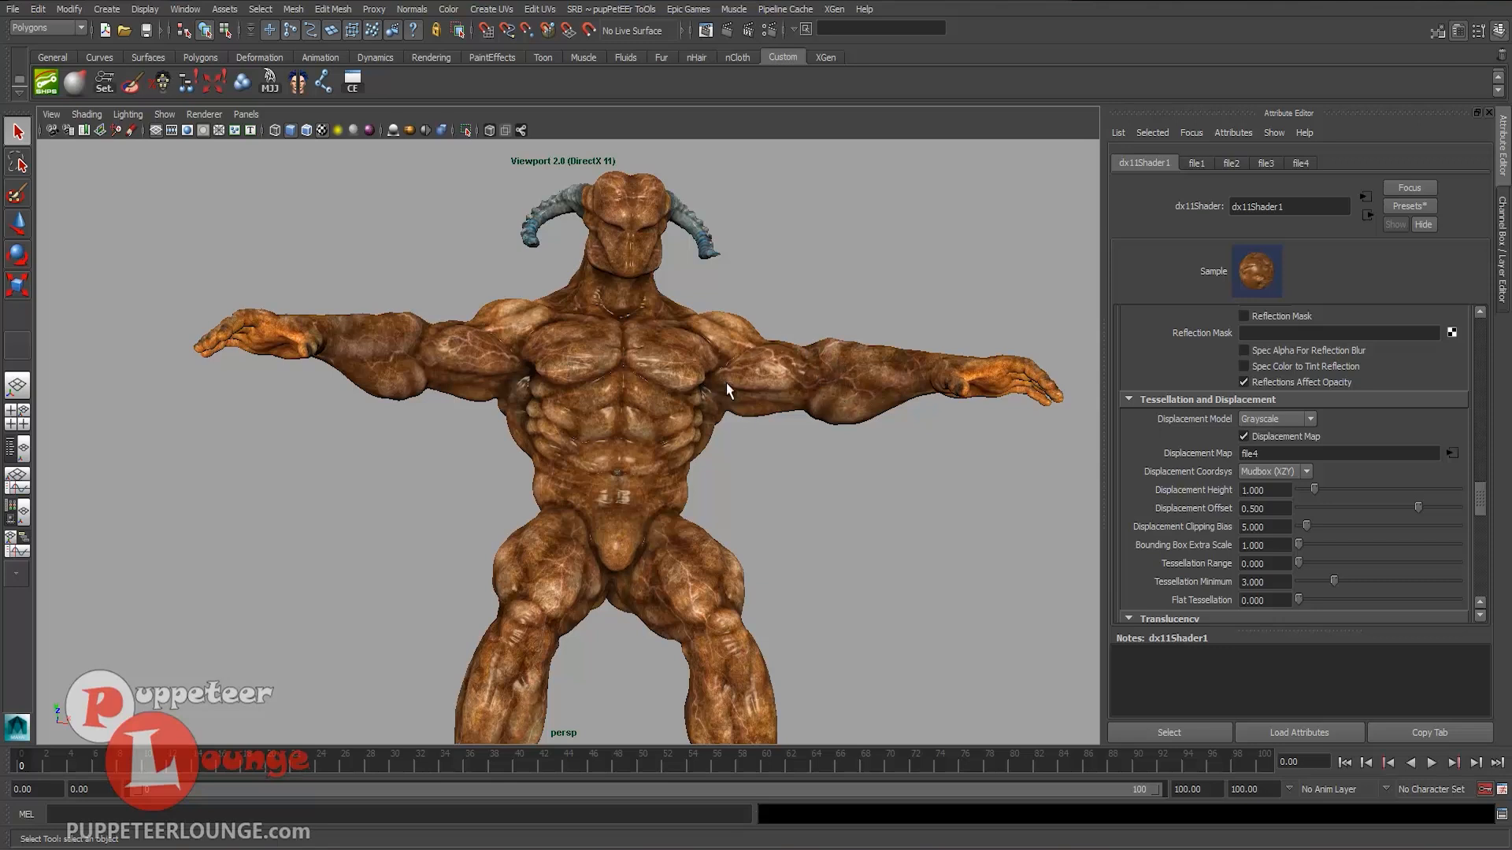
alt+drag(725, 381, 790, 421)
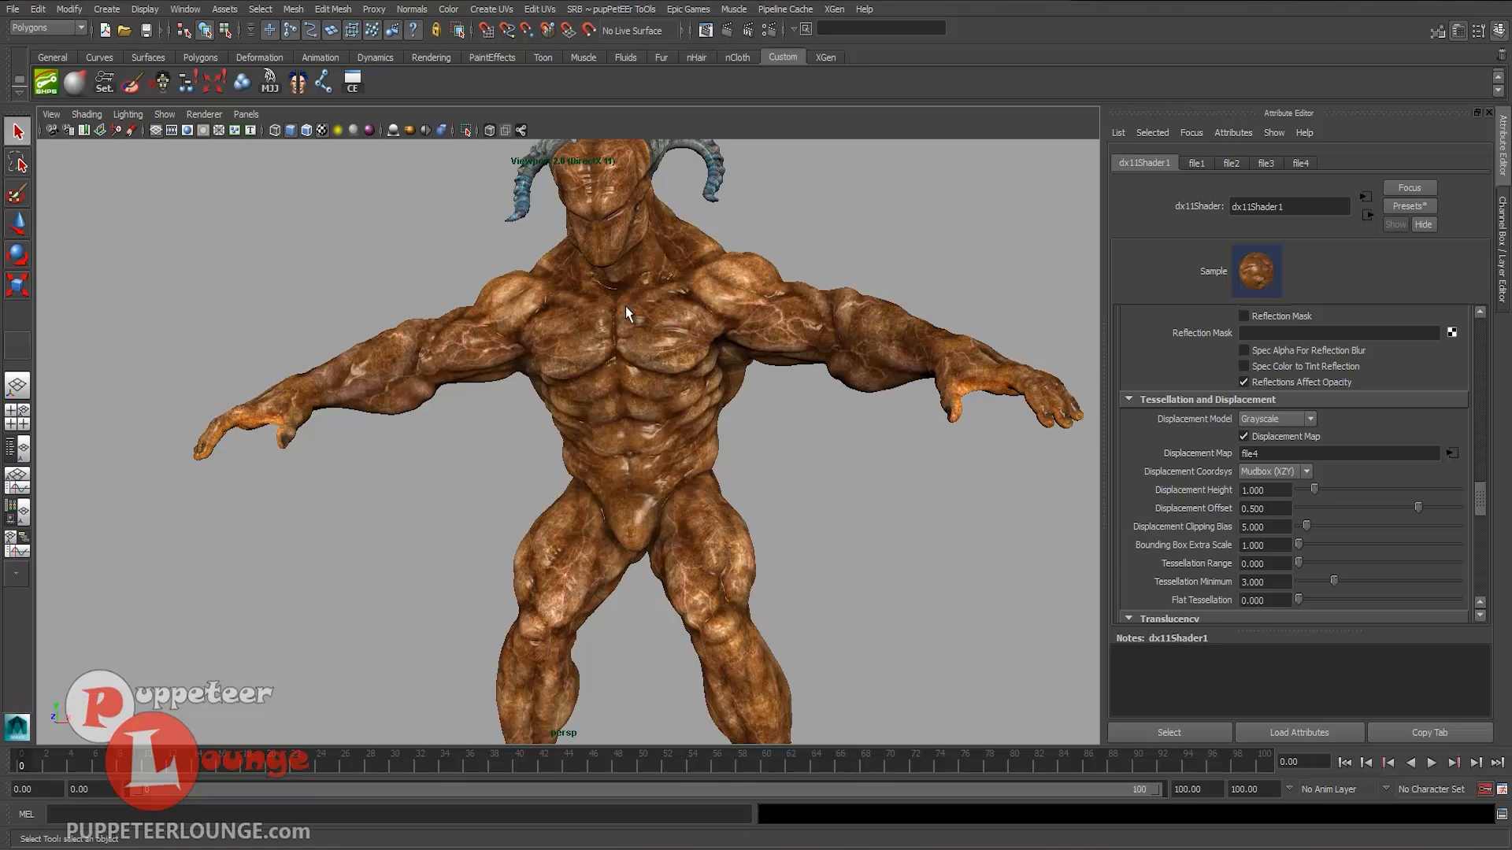
alt+drag(660, 374, 665, 385)
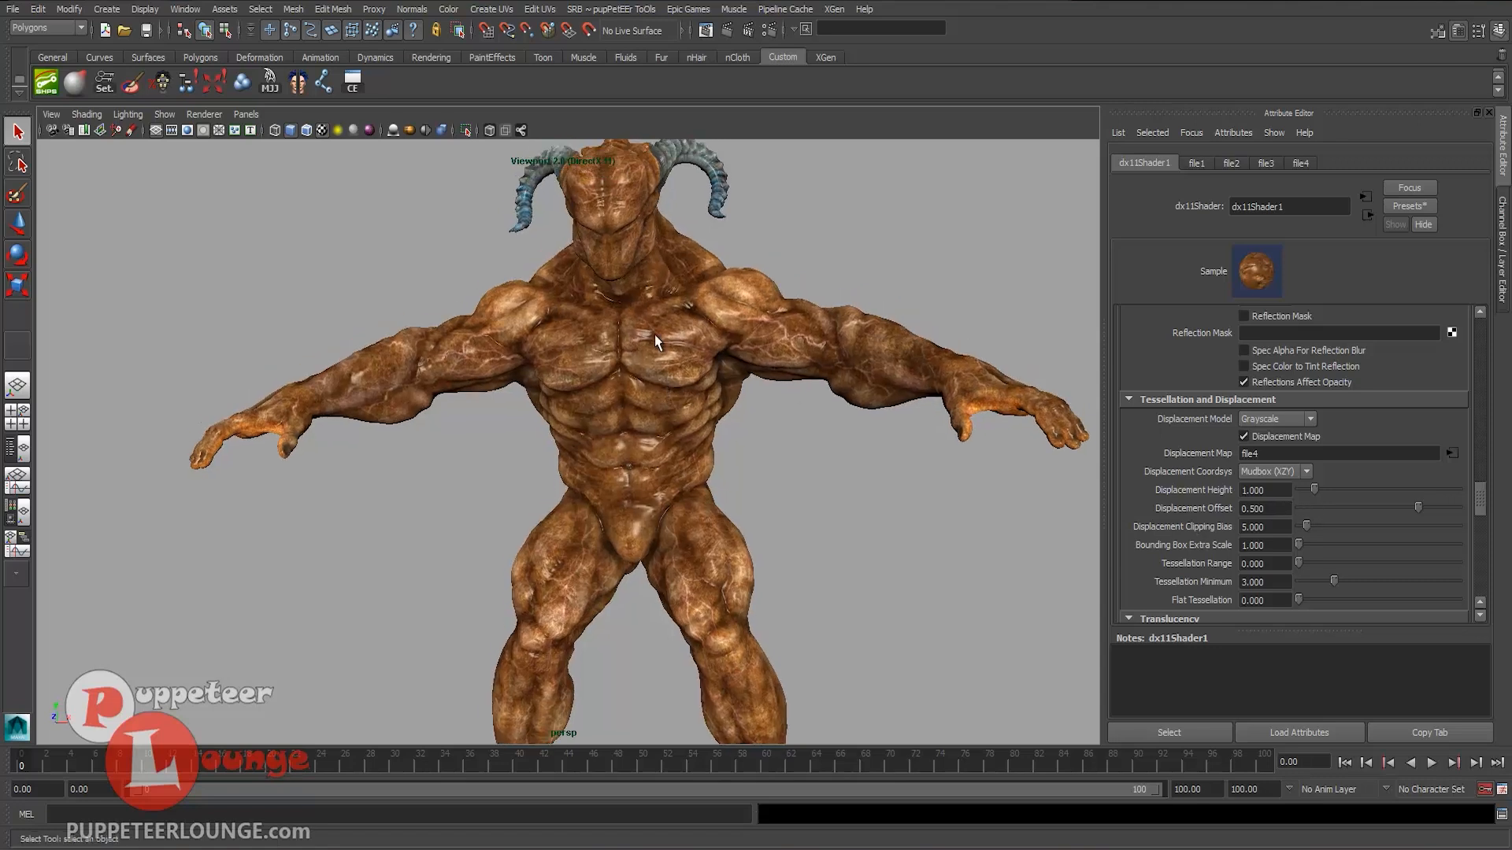
alt+drag(658, 339, 526, 361)
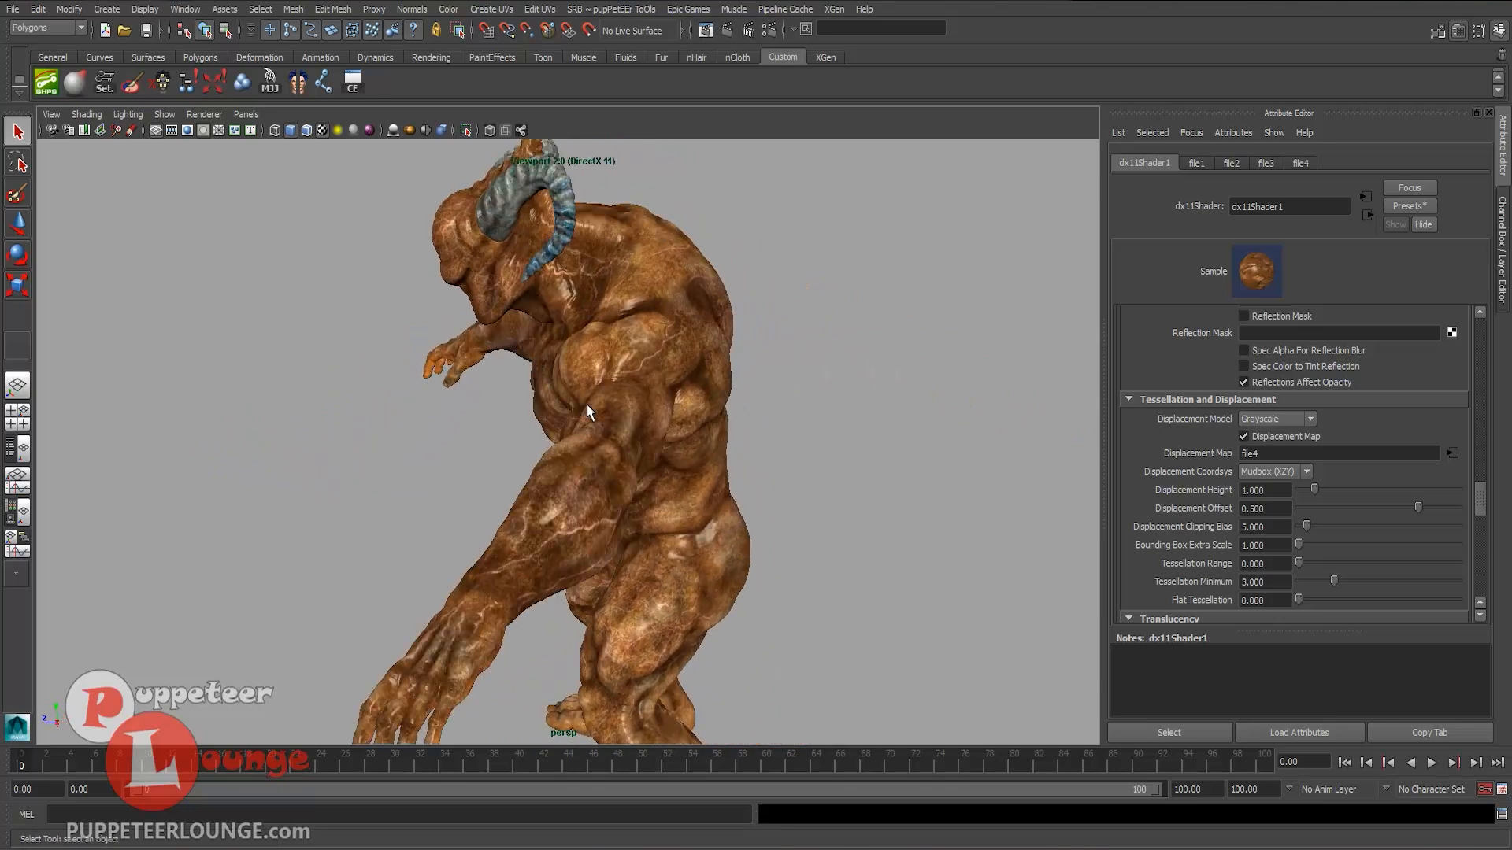
alt+drag(547, 445, 666, 404)
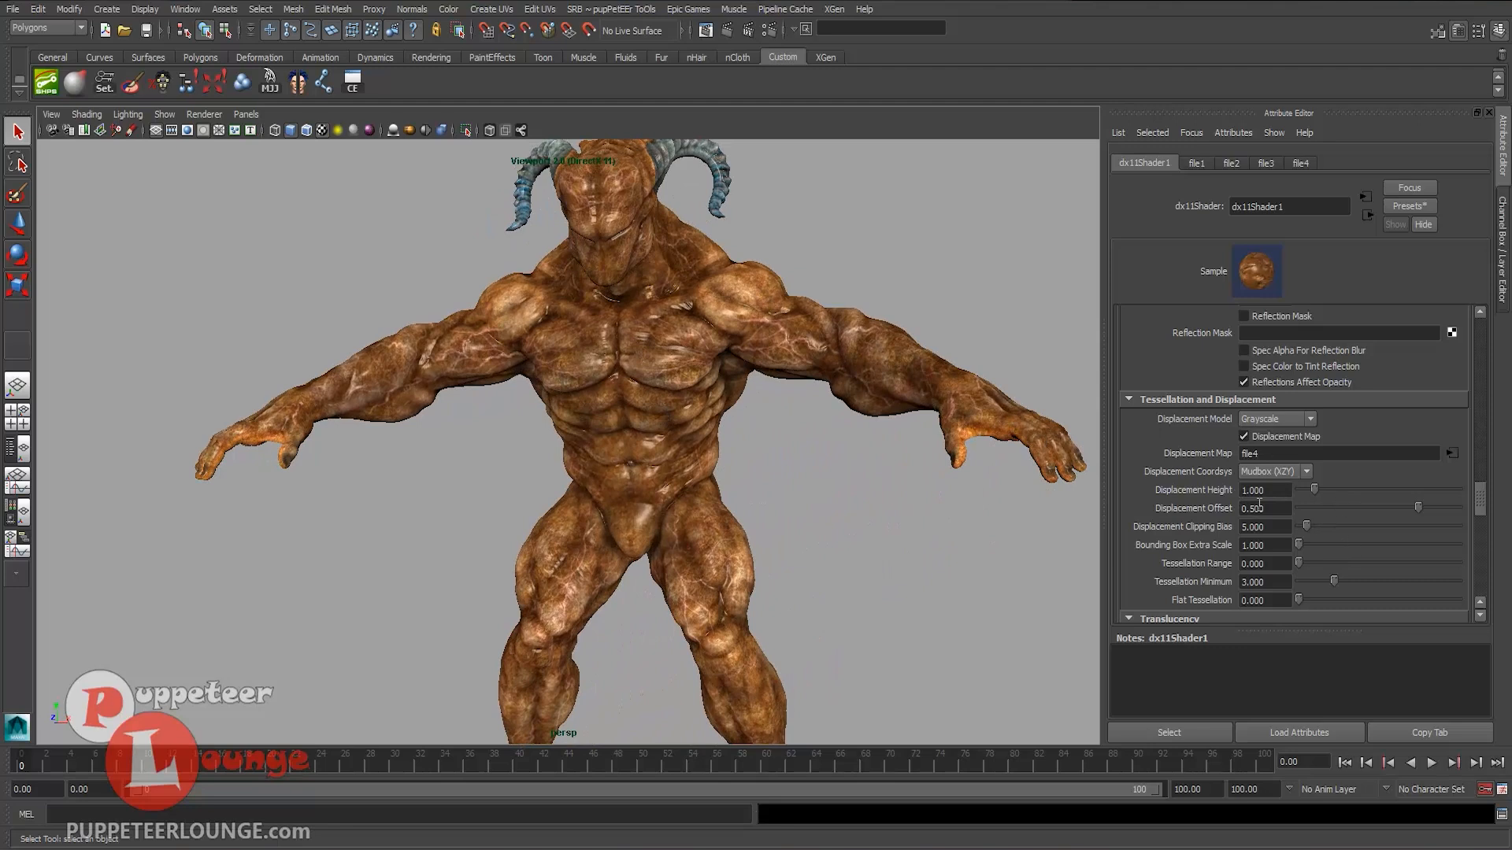
alt+drag(682, 418, 630, 436)
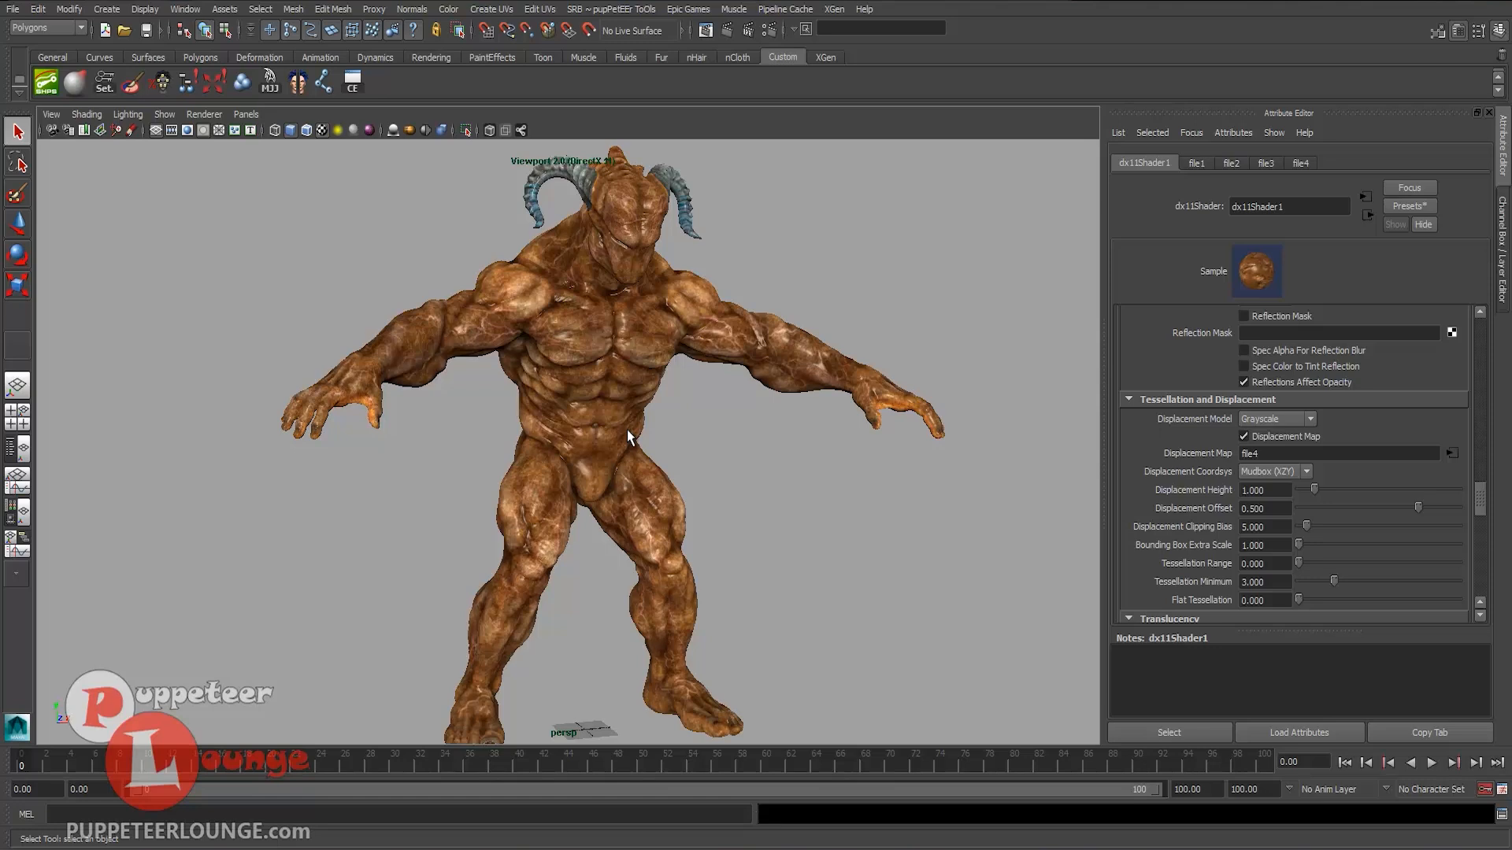
alt+drag(708, 441, 675, 450)
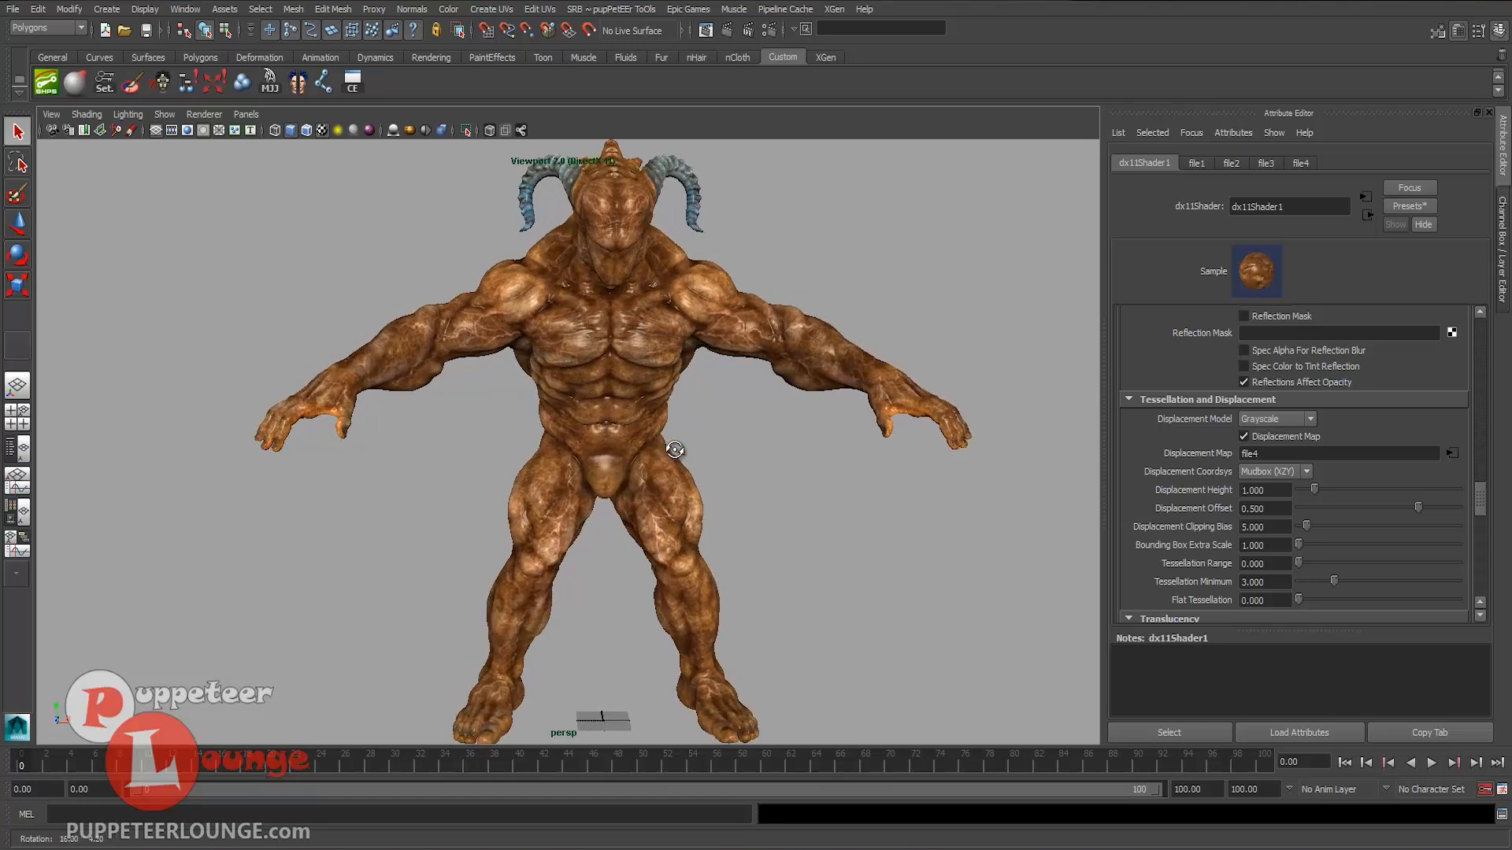
- Create a directional light and make the viewport use all scene lights
click(106, 8)
mouse_move(145, 84)
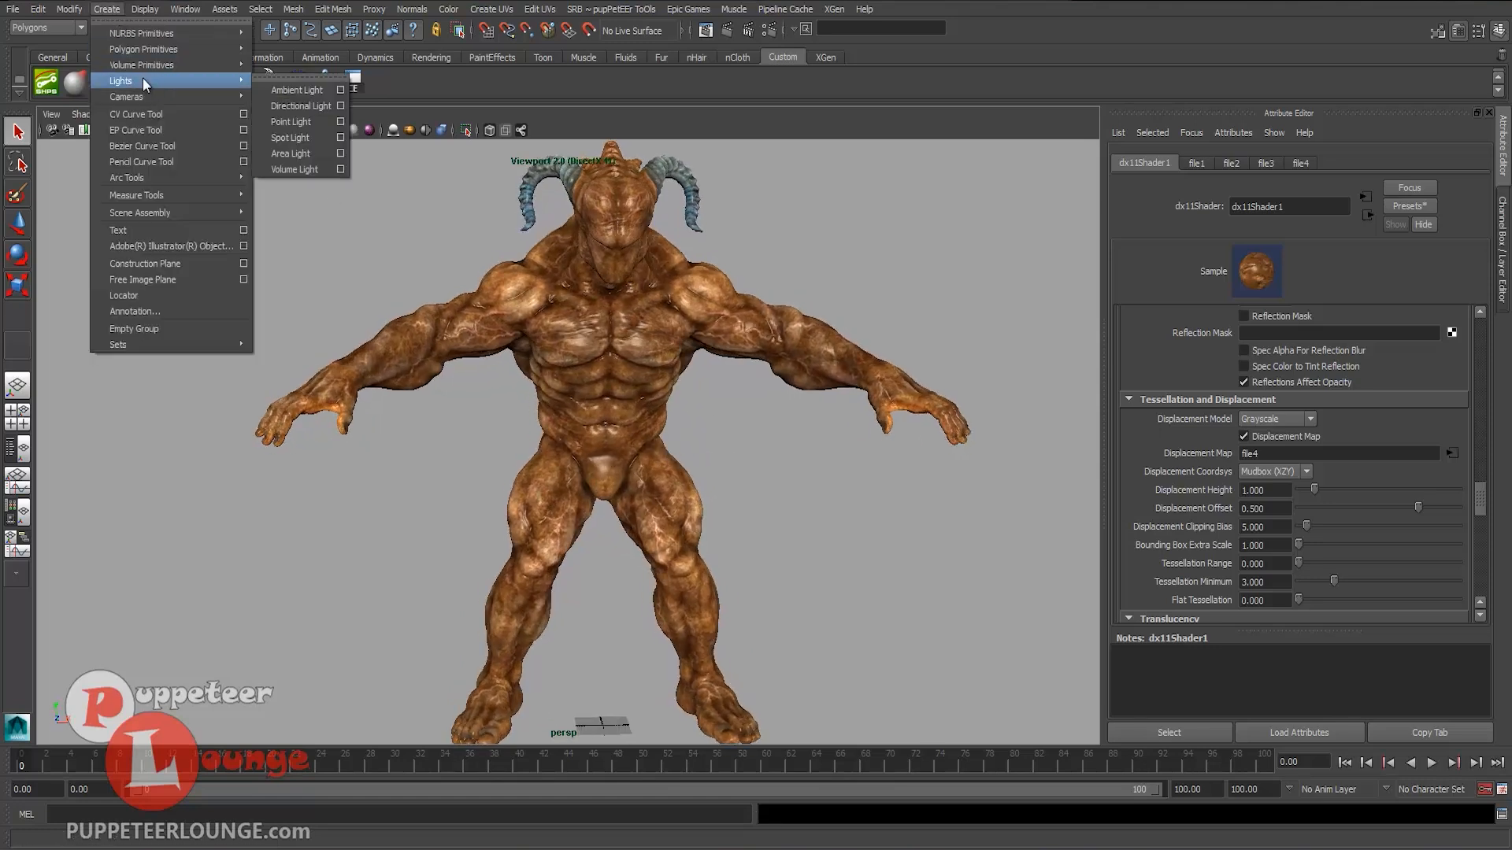
click(300, 106)
scroll(236, 165, down, 2)
click(165, 114)
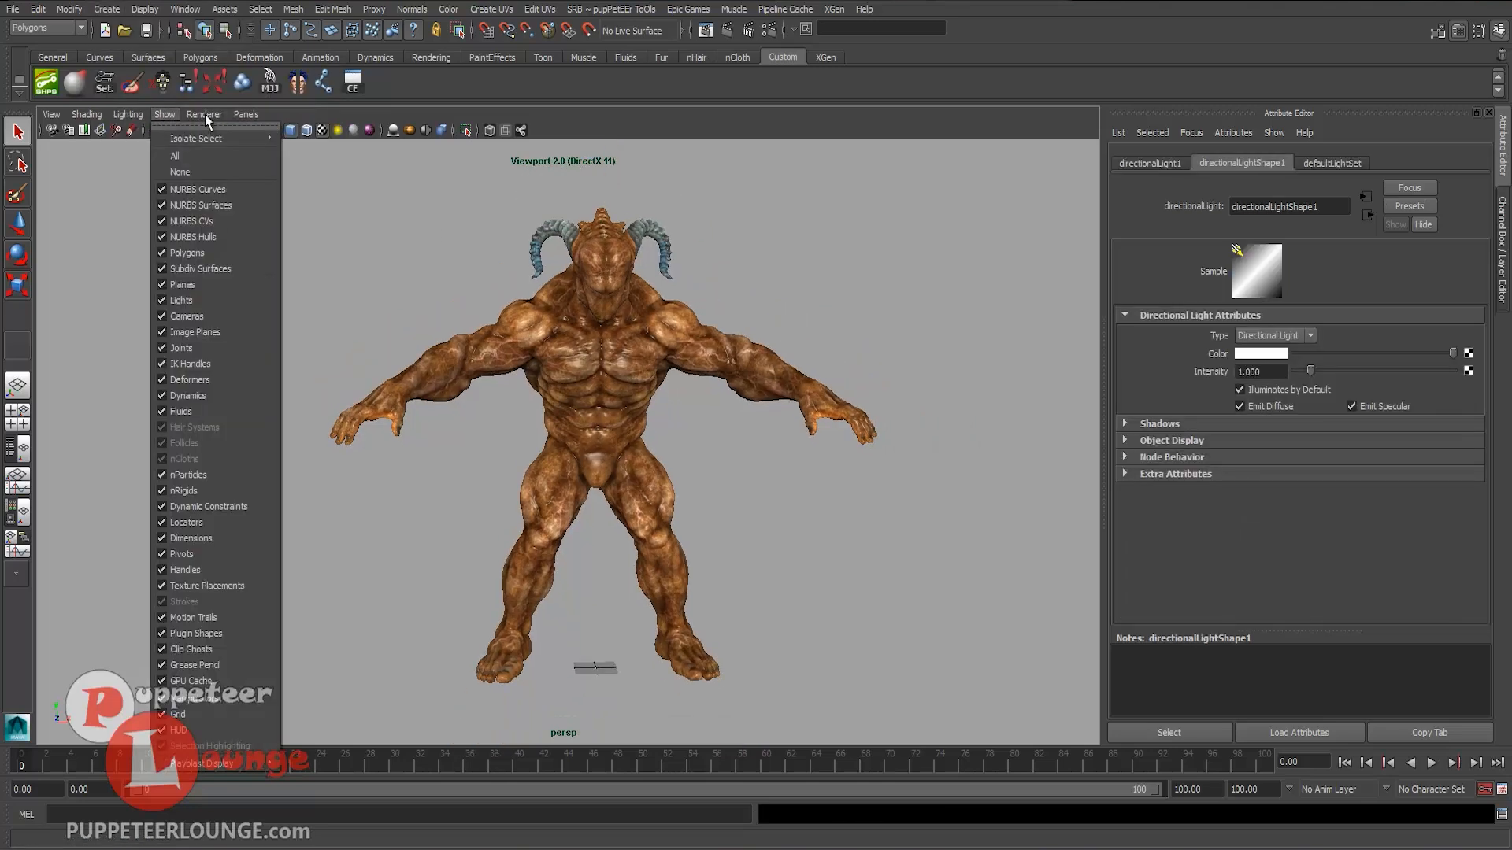
mouse_move(118, 114)
click(133, 155)
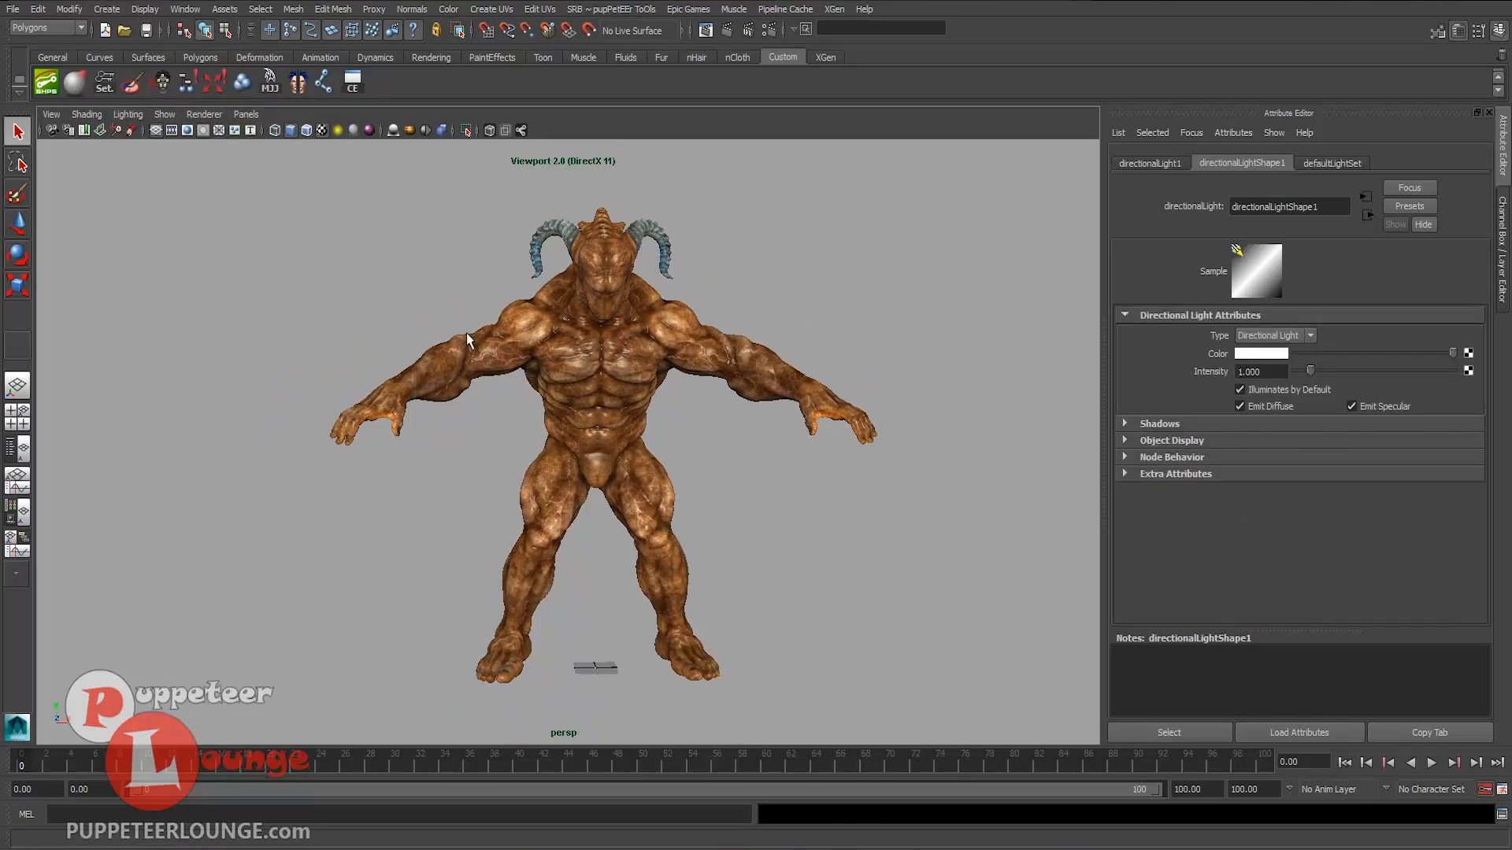
key(7)
alt+drag(548, 422, 560, 450)
- Rotate the directional light, then duplicate it and rotate the copy to light the character's edges
key(e)
mouse_move(618, 610)
alt+mouse_down()
mouse_move(635, 624)
mouse_move(574, 668)
mouse_move(520, 646)
mouse_move(558, 671)
mouse_move(714, 647)
alt+mouse_up()
key(ctrl+d)
mouse_move(592, 647)
mouse_down()
mouse_move(687, 664)
mouse_move(619, 662)
mouse_up()
alt+middle_drag(692, 520, 700, 479)
- Raise the duplicated light's intensity to about 4.3 and change its color to saturated red
drag(1310, 370, 1363, 370)
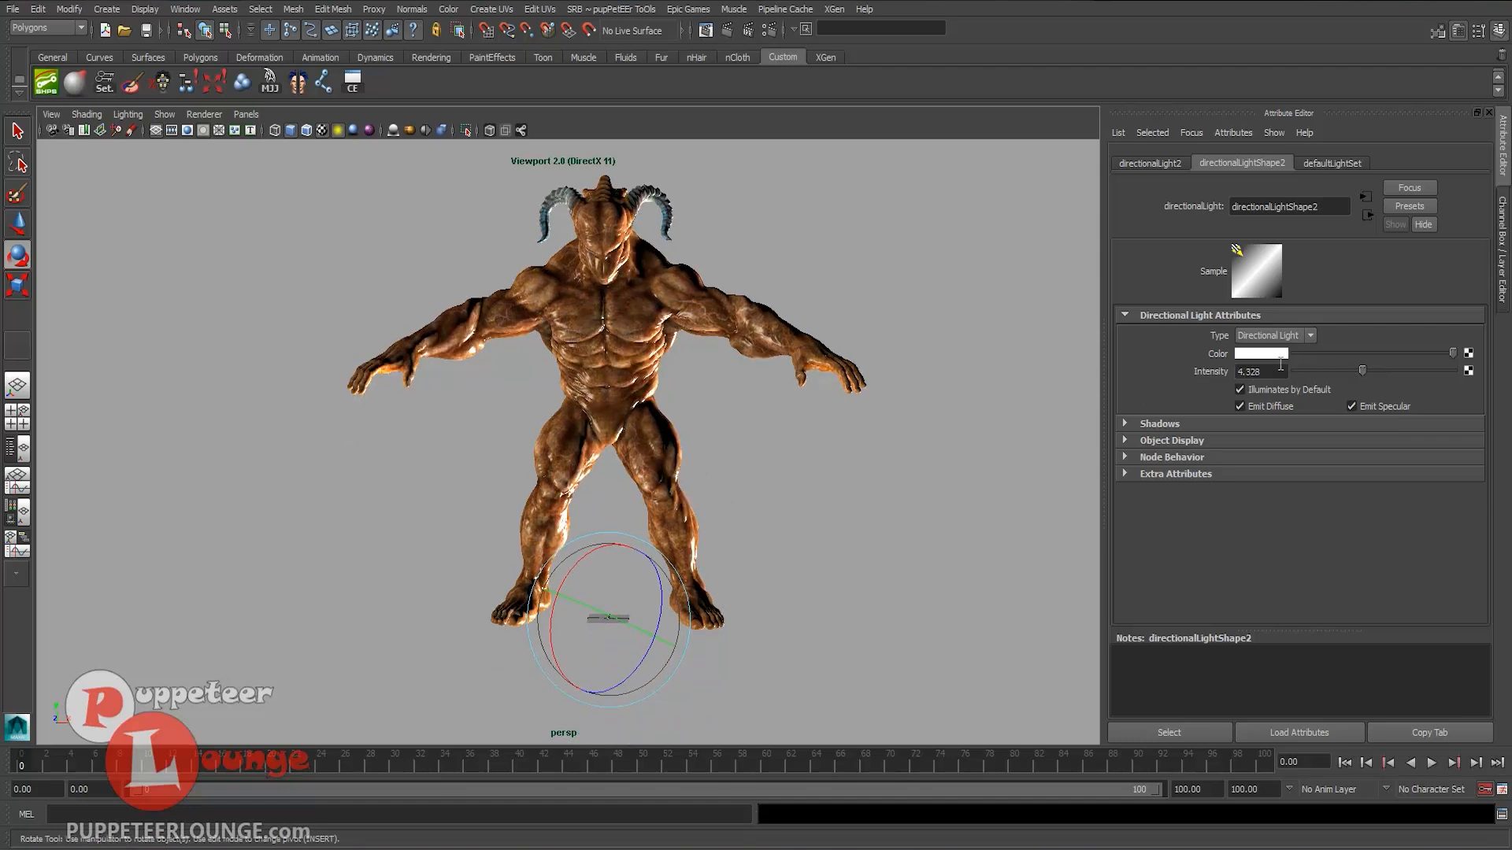
click(1264, 355)
click(490, 506)
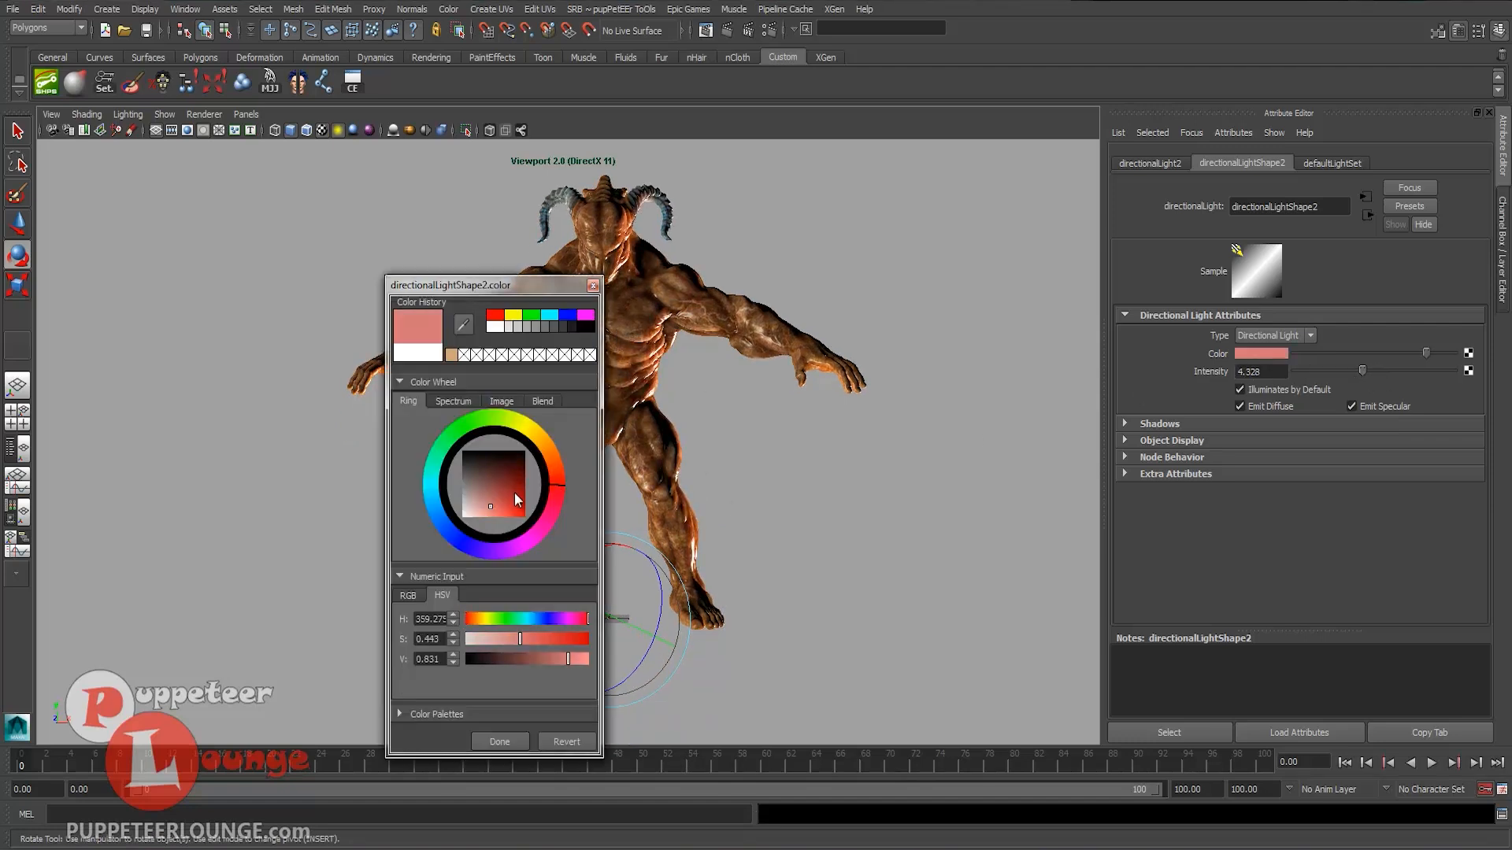
drag(516, 497, 538, 545)
click(501, 742)
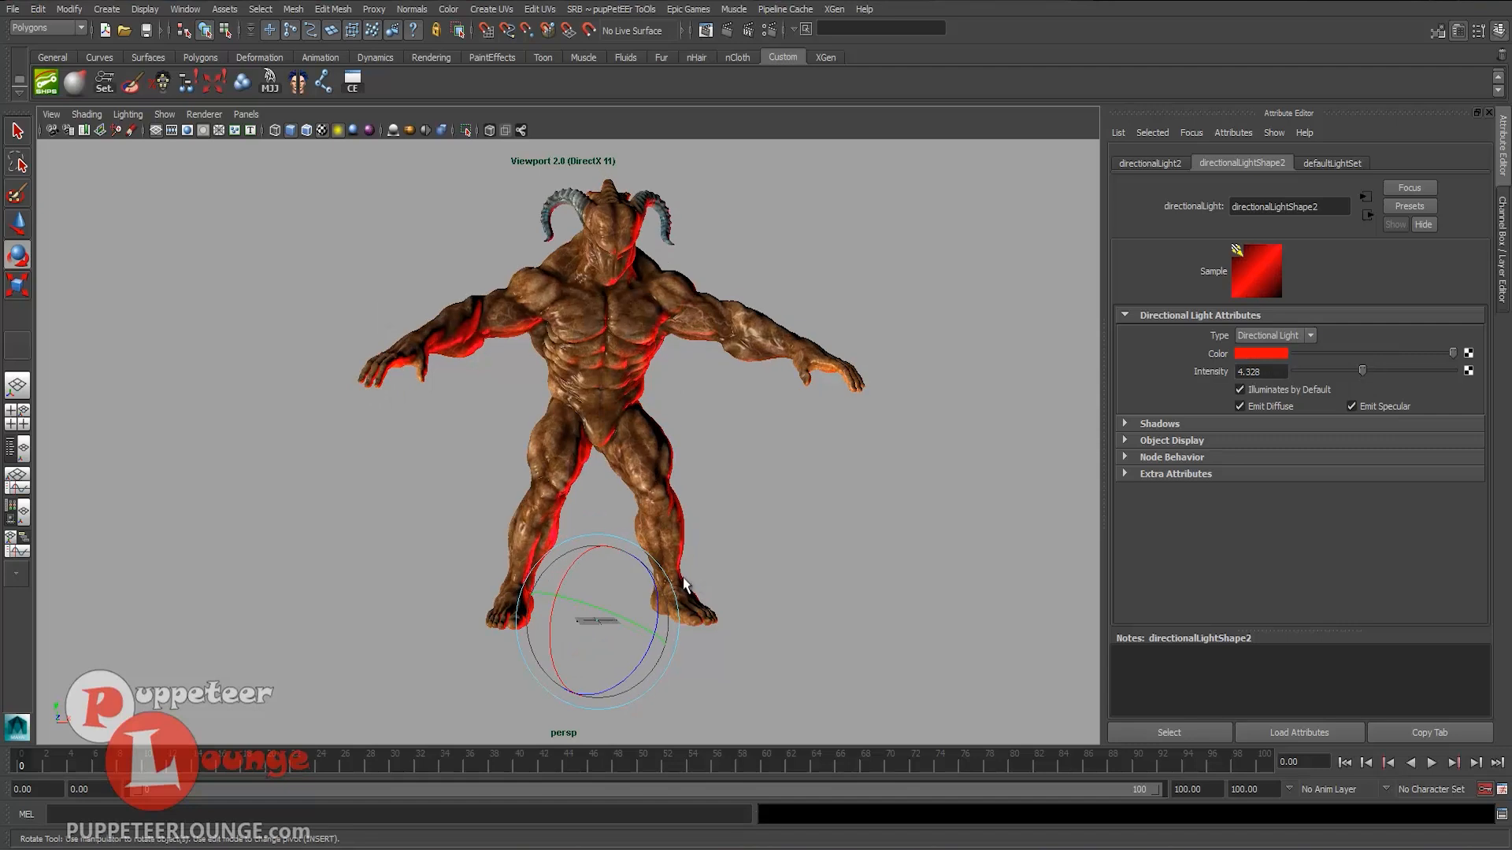
- Show the Outliner beside the perspective view and select directionalLight1, checking the lighting on the character
key(q)
scroll(602, 644, up, 2)
click(17, 450)
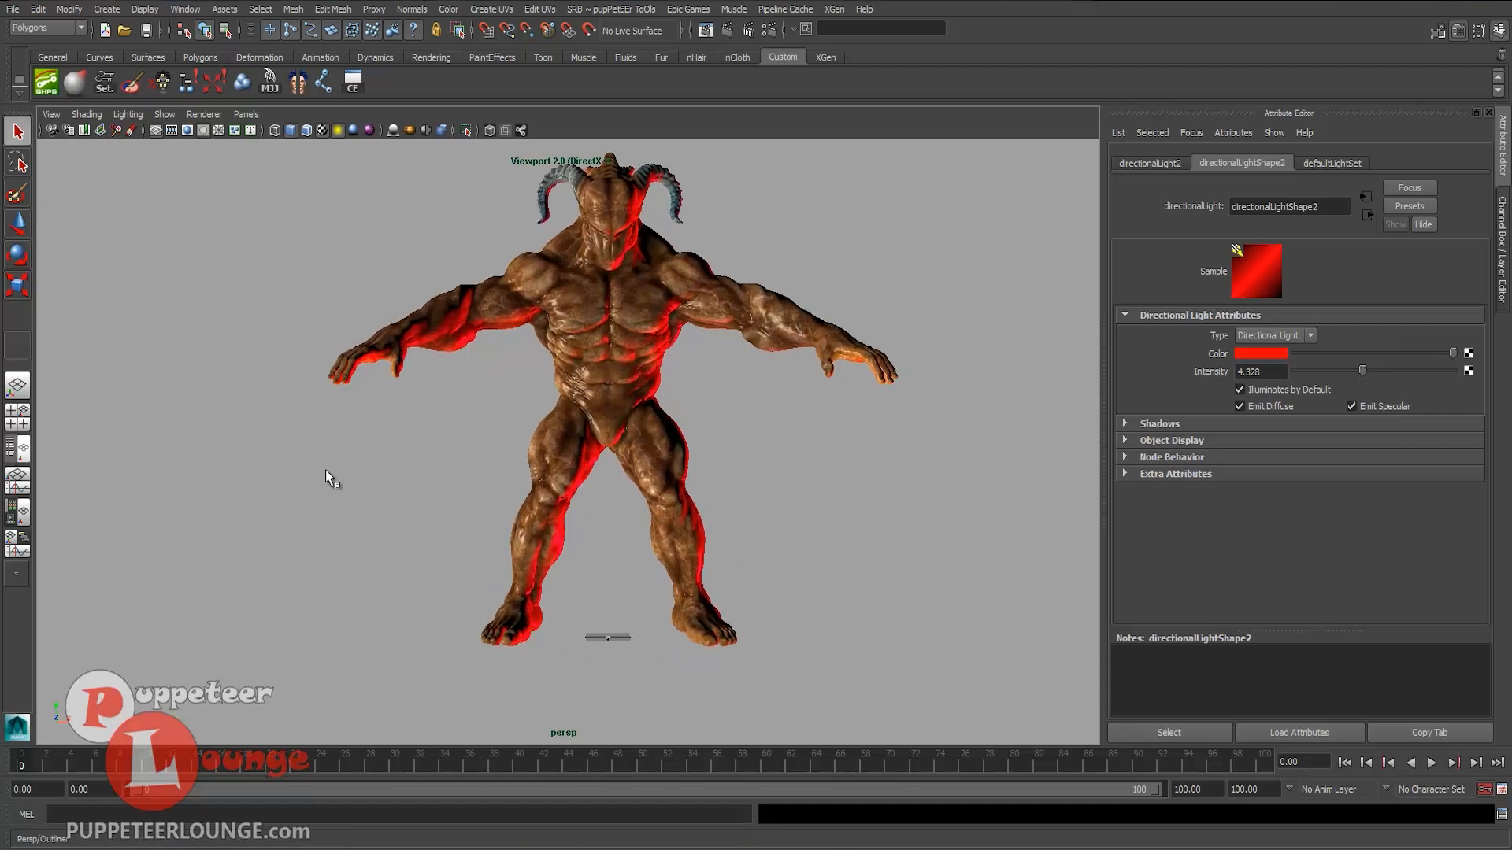
click(153, 253)
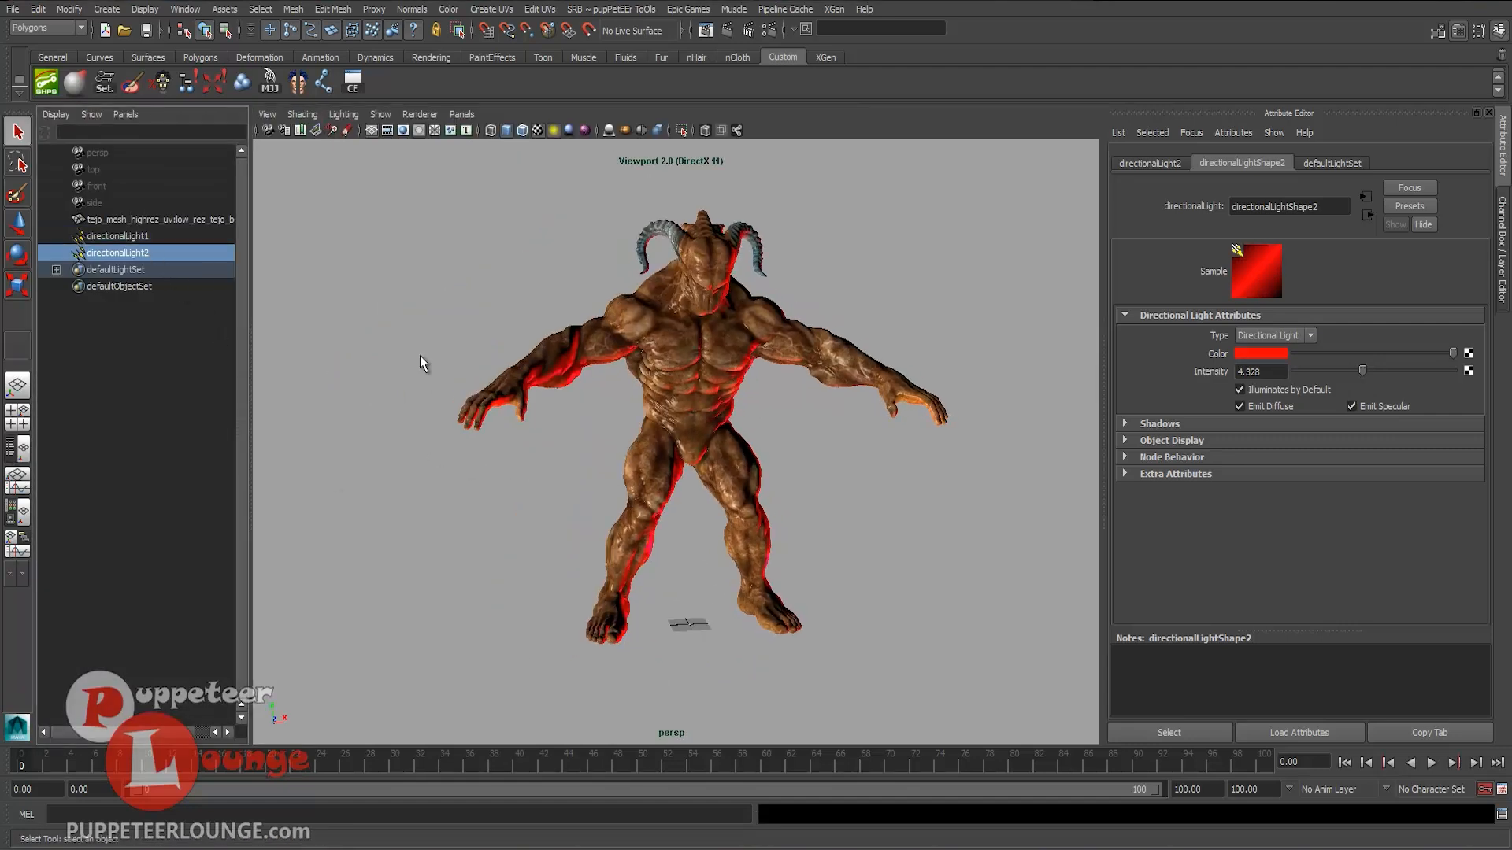
alt+middle_drag(419, 356, 395, 363)
click(150, 239)
alt+middle_drag(522, 331, 476, 350)
alt+right_drag(477, 350, 604, 399)
alt+middle_drag(604, 399, 630, 376)
alt+right_drag(630, 376, 581, 390)
alt+drag(581, 390, 542, 411)
alt+right_drag(542, 411, 524, 414)
alt+middle_drag(569, 414, 592, 417)
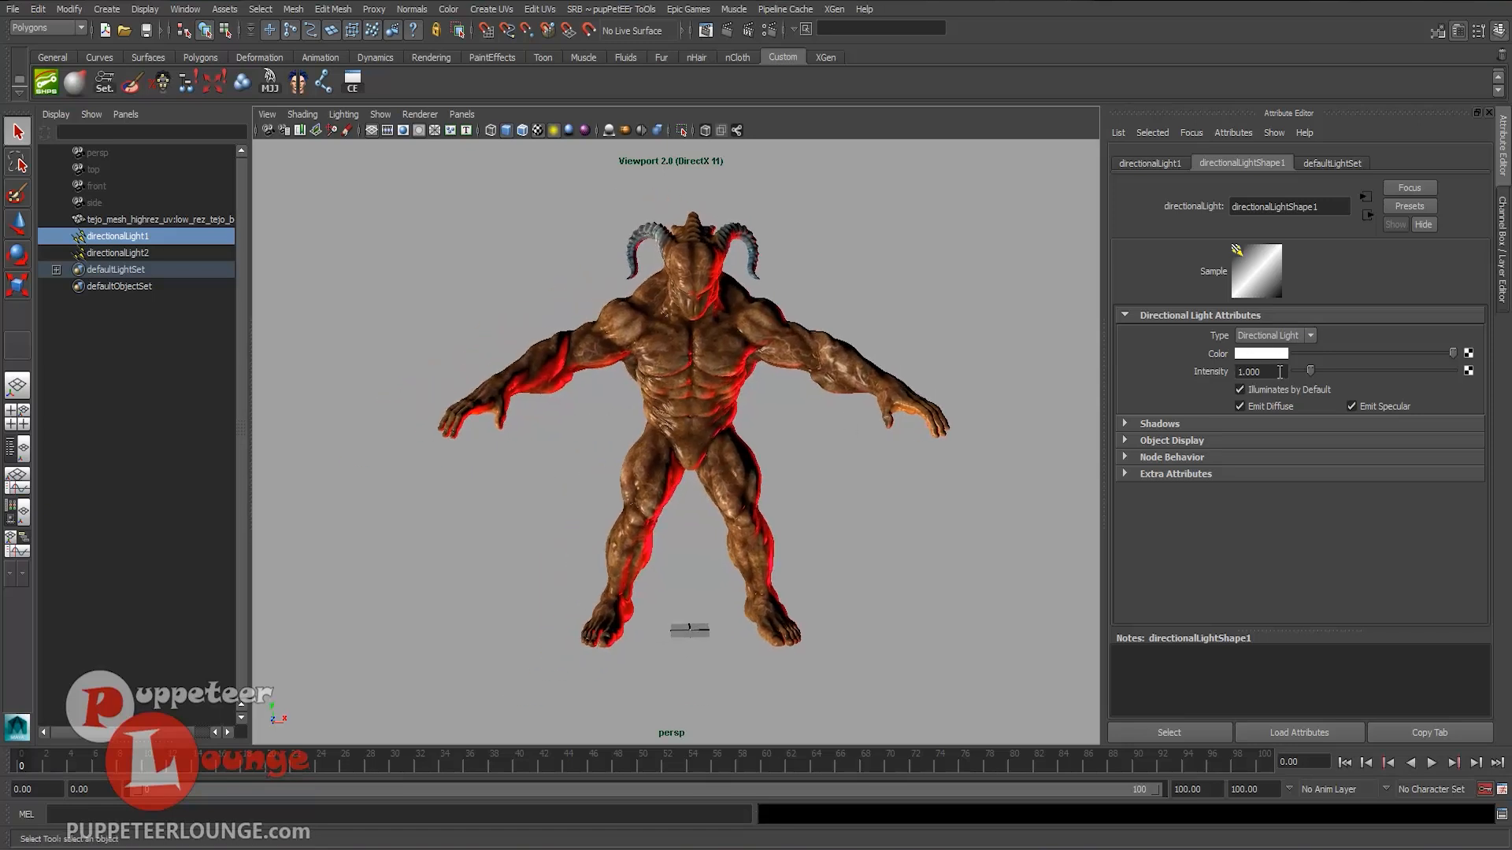
alt+drag(637, 208, 656, 203)
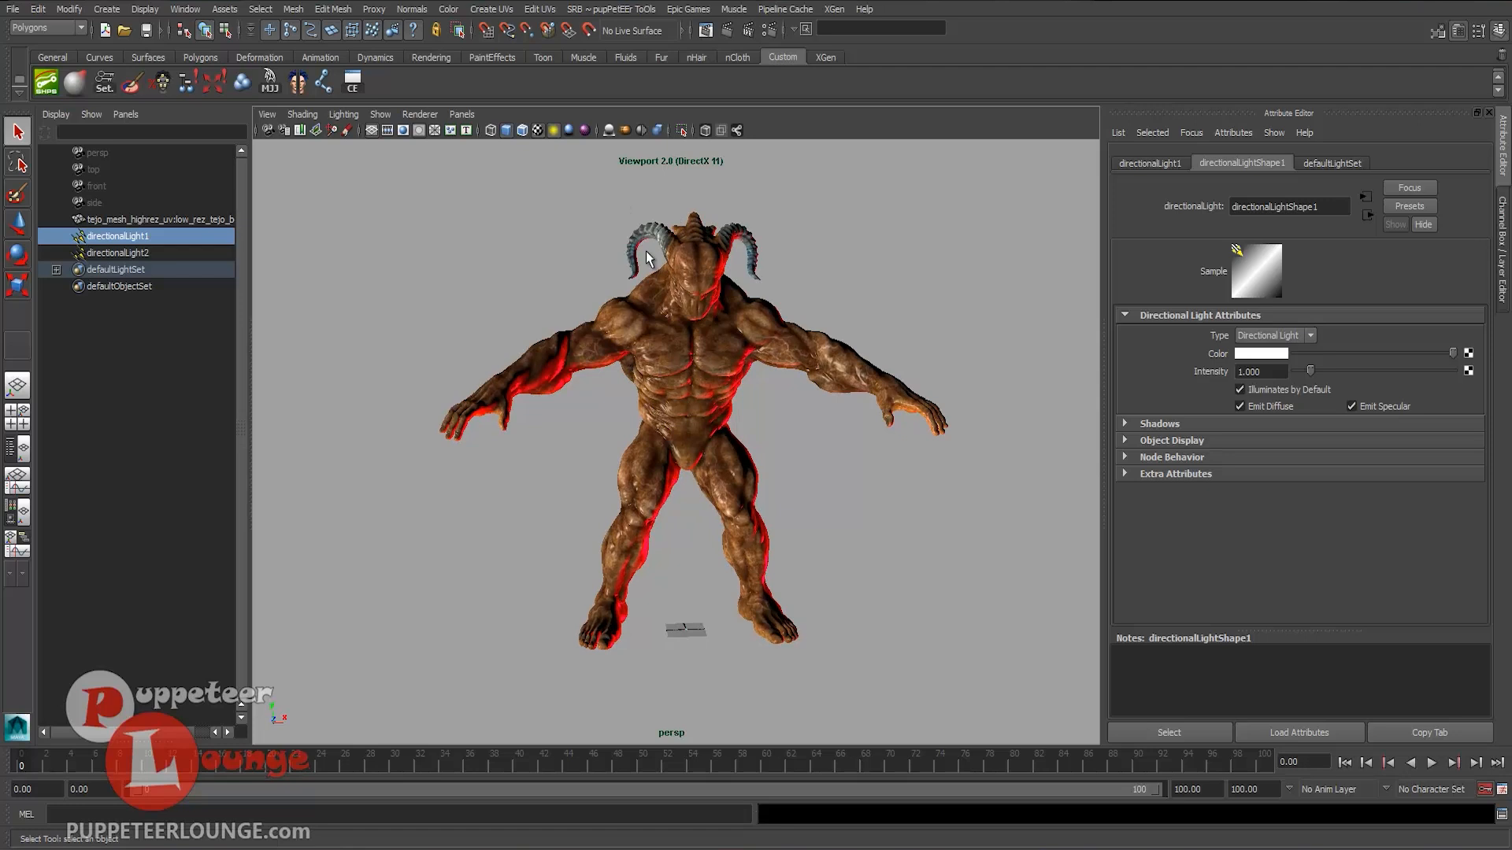
- Set directionalLight1's intensity to 2 and its color to light cyan with hue 180 and saturation about 0.438
drag(1249, 377, 1177, 376)
text(2)
key(Return)
click(1262, 353)
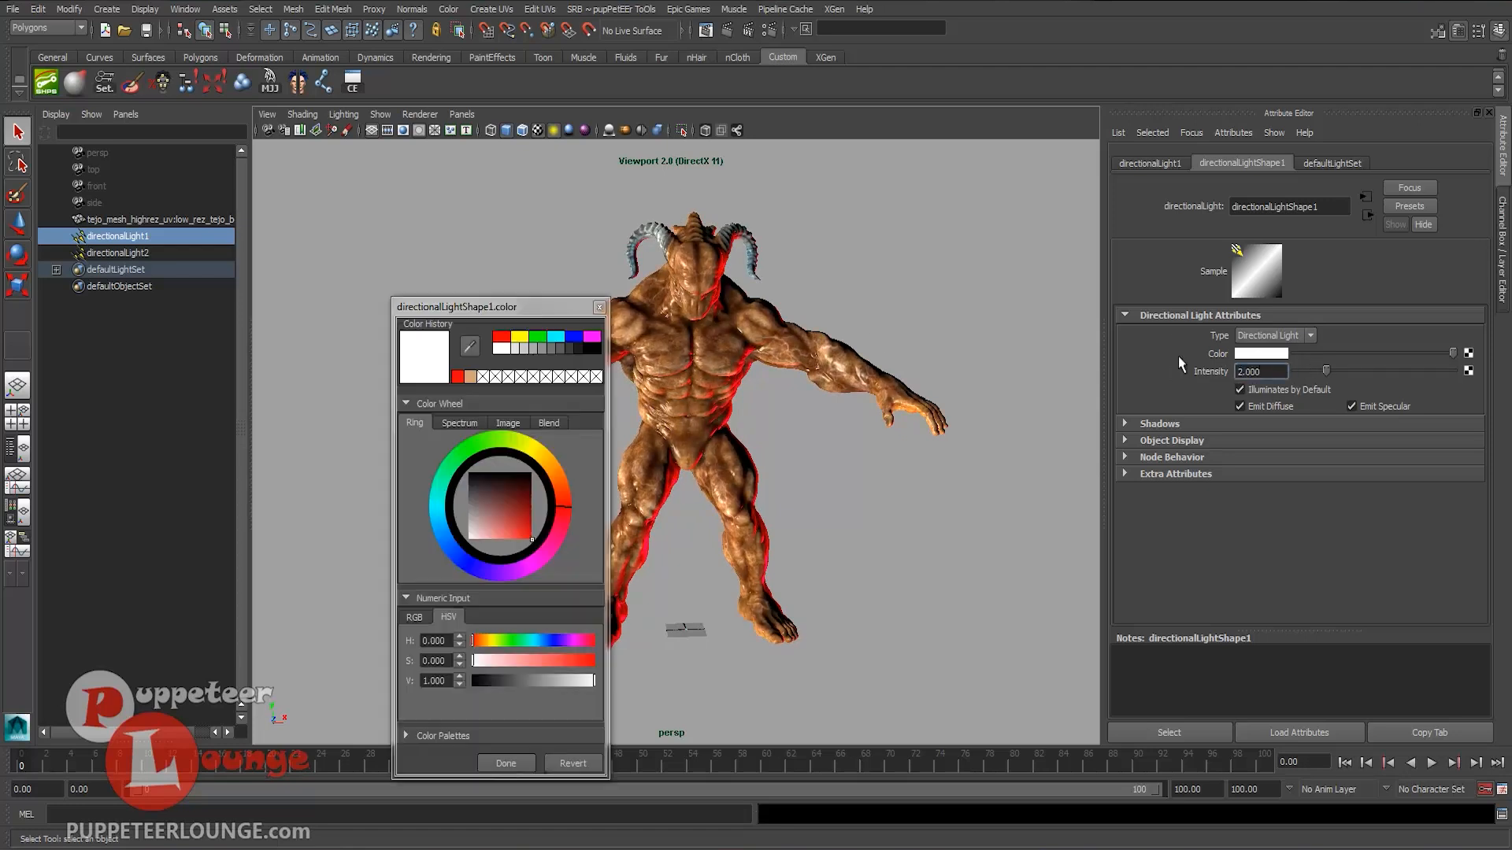
click(553, 337)
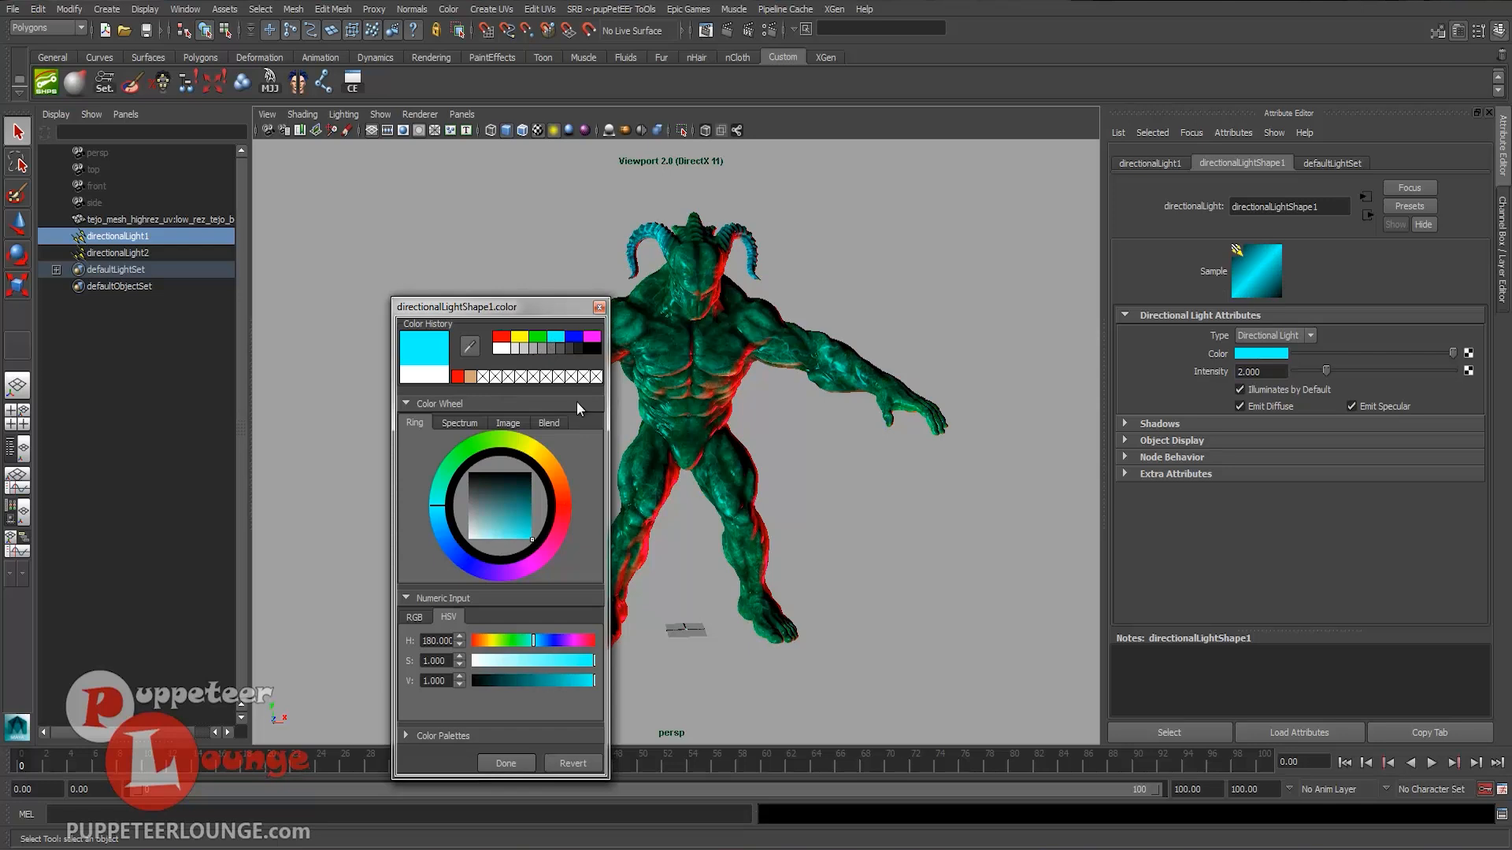
drag(504, 662, 526, 661)
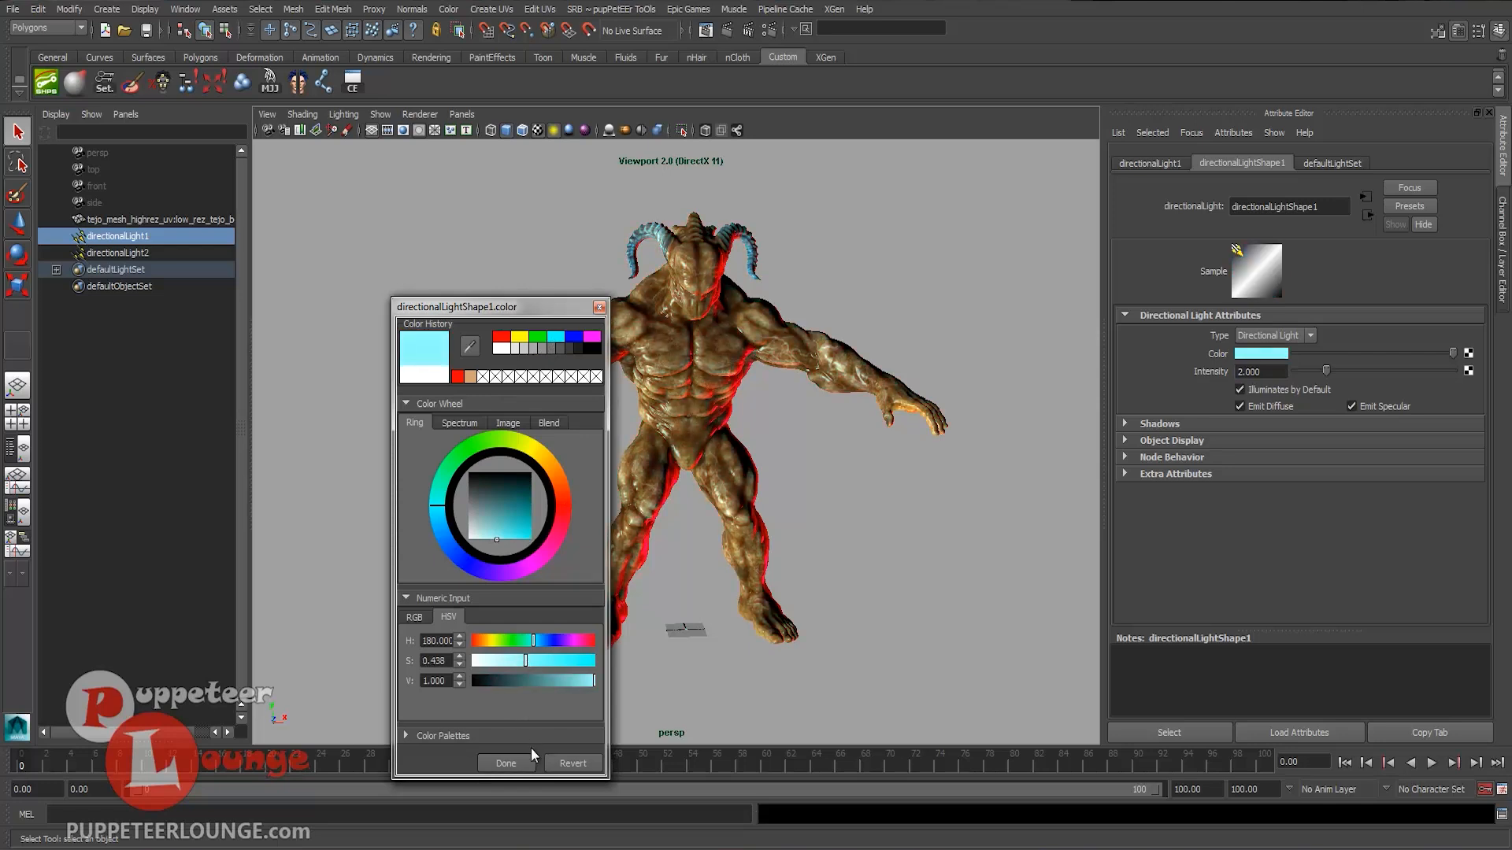
click(506, 763)
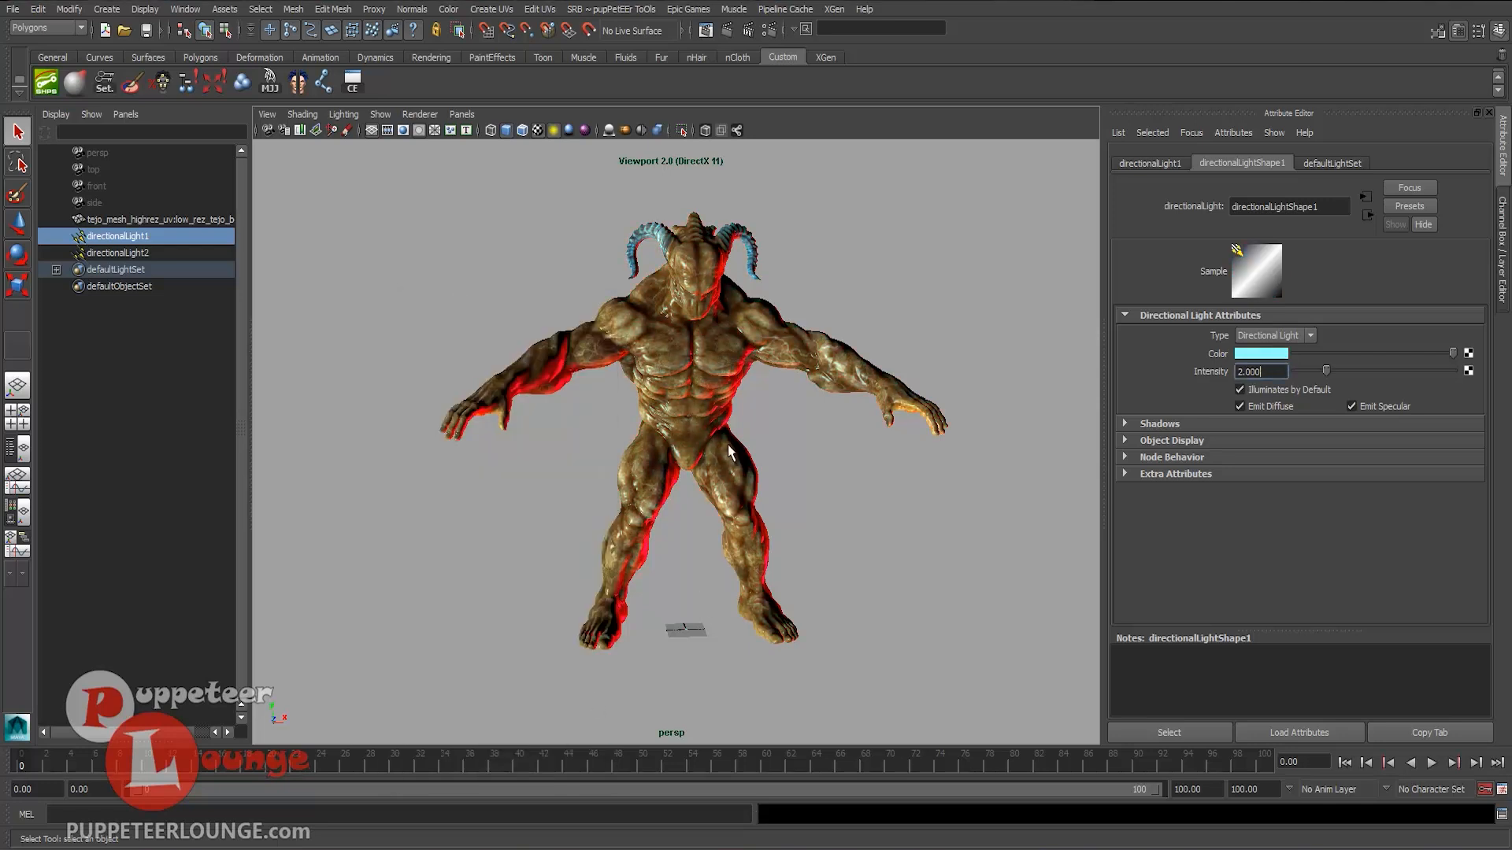
- Rotate directionalLight1 freely to adjust how its cyan light falls across the character's body
alt+middle_drag(675, 391, 675, 411)
mouse_move(675, 410)
alt+mouse_down()
mouse_move(815, 428)
mouse_move(650, 414)
alt+mouse_up()
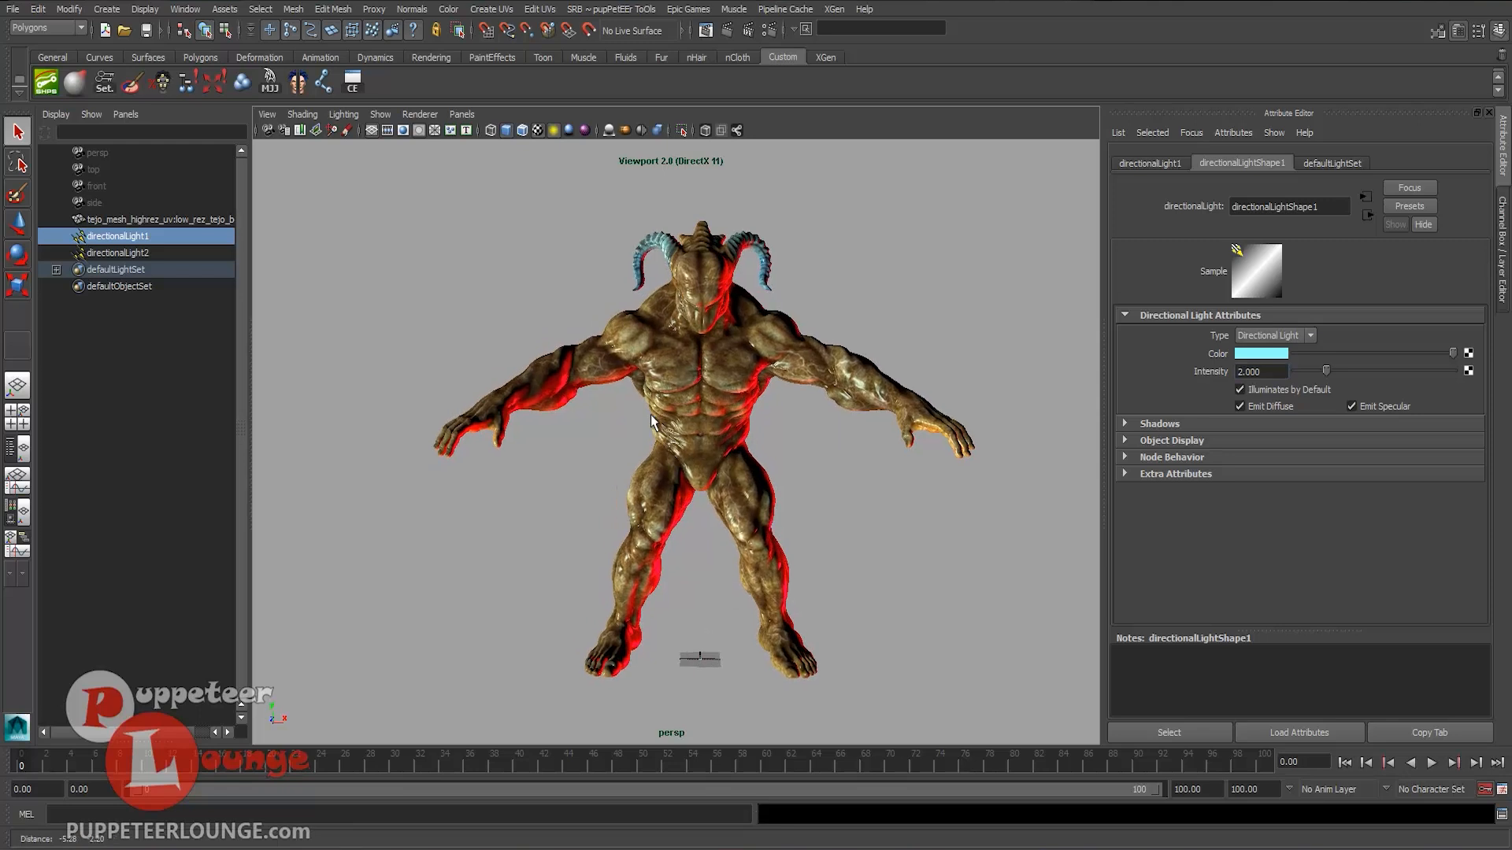
key(e)
mouse_move(746, 630)
mouse_down()
mouse_move(728, 661)
mouse_move(723, 647)
mouse_up()
drag(695, 573, 728, 577)
mouse_move(722, 636)
mouse_down()
mouse_move(716, 618)
mouse_move(716, 641)
mouse_move(741, 649)
mouse_move(726, 654)
mouse_move(768, 658)
mouse_move(744, 662)
mouse_move(666, 591)
mouse_move(650, 605)
mouse_move(704, 662)
mouse_up()
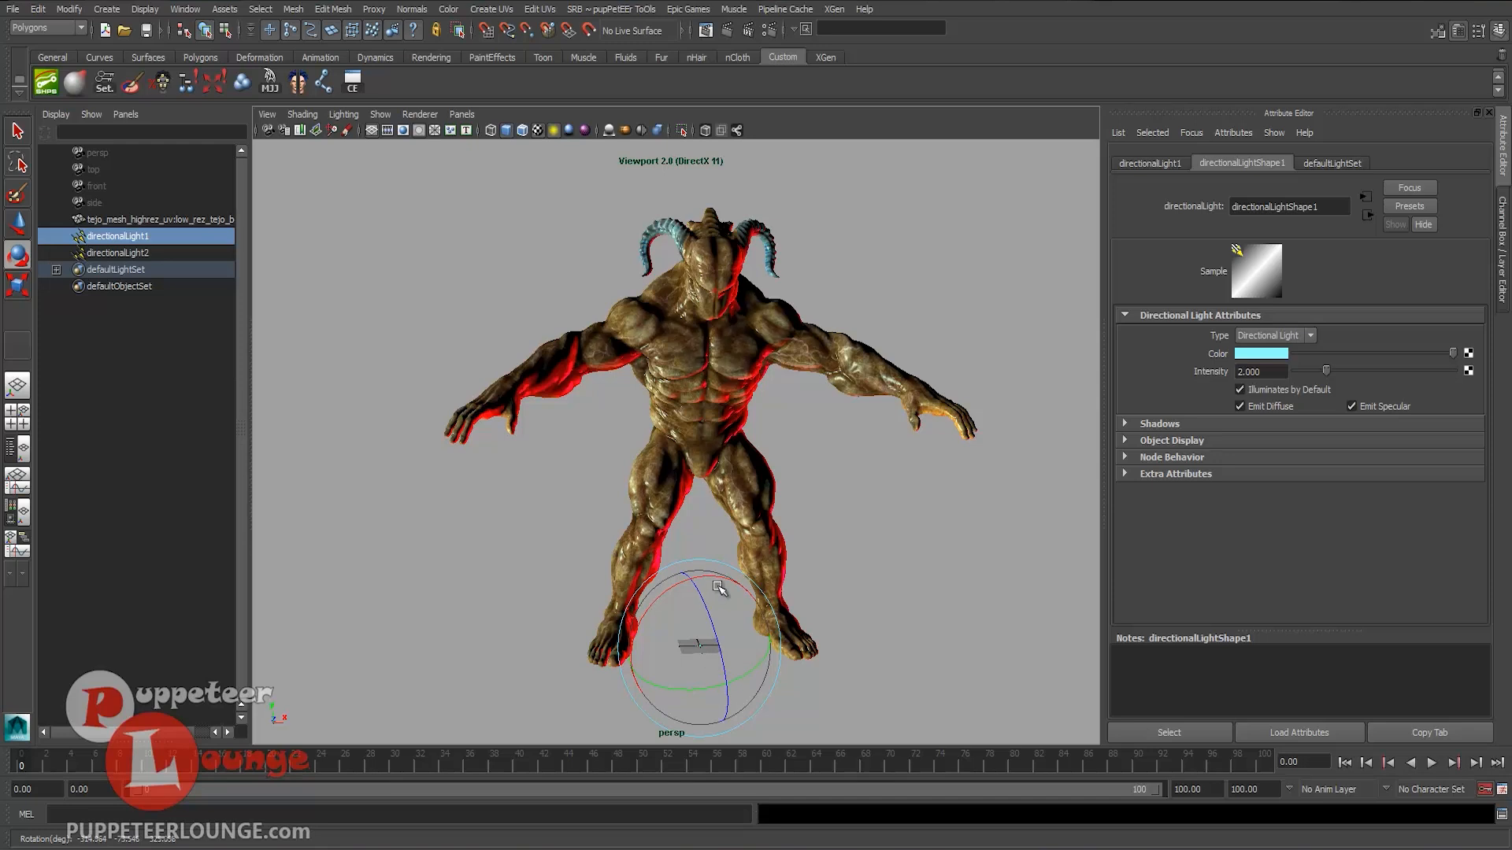
alt+drag(718, 586, 716, 574)
alt+middle_drag(716, 574, 705, 551)
alt+drag(706, 550, 639, 538)
key(q)
- Examine how the cyan and red lights fall on the character from several angles and distances
alt+drag(684, 469, 740, 472)
alt+right_drag(739, 474, 727, 513)
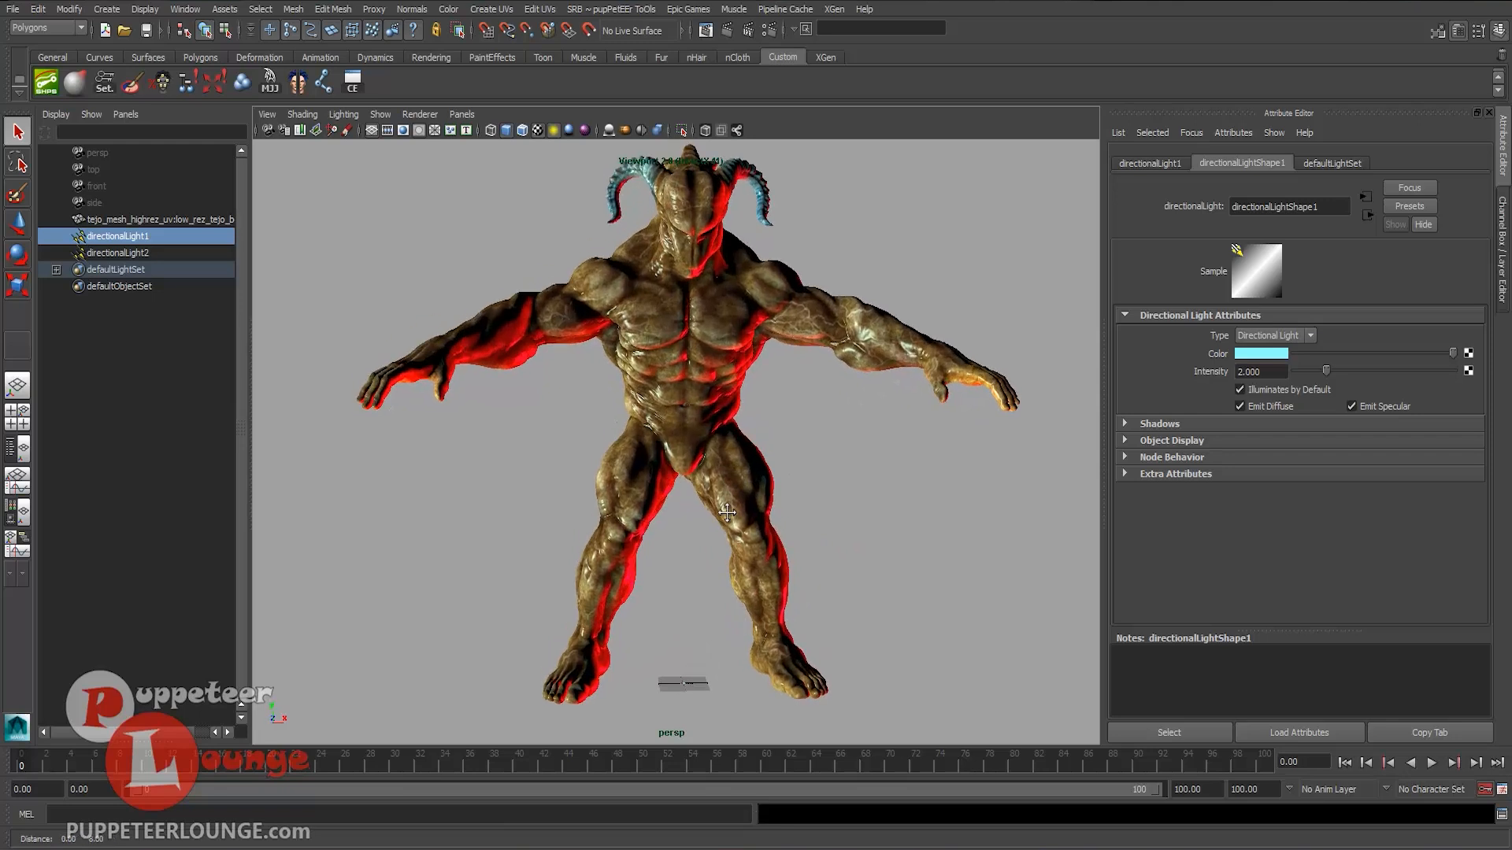
alt+middle_drag(727, 512, 727, 551)
alt+drag(696, 452, 732, 463)
alt+drag(808, 433, 712, 425)
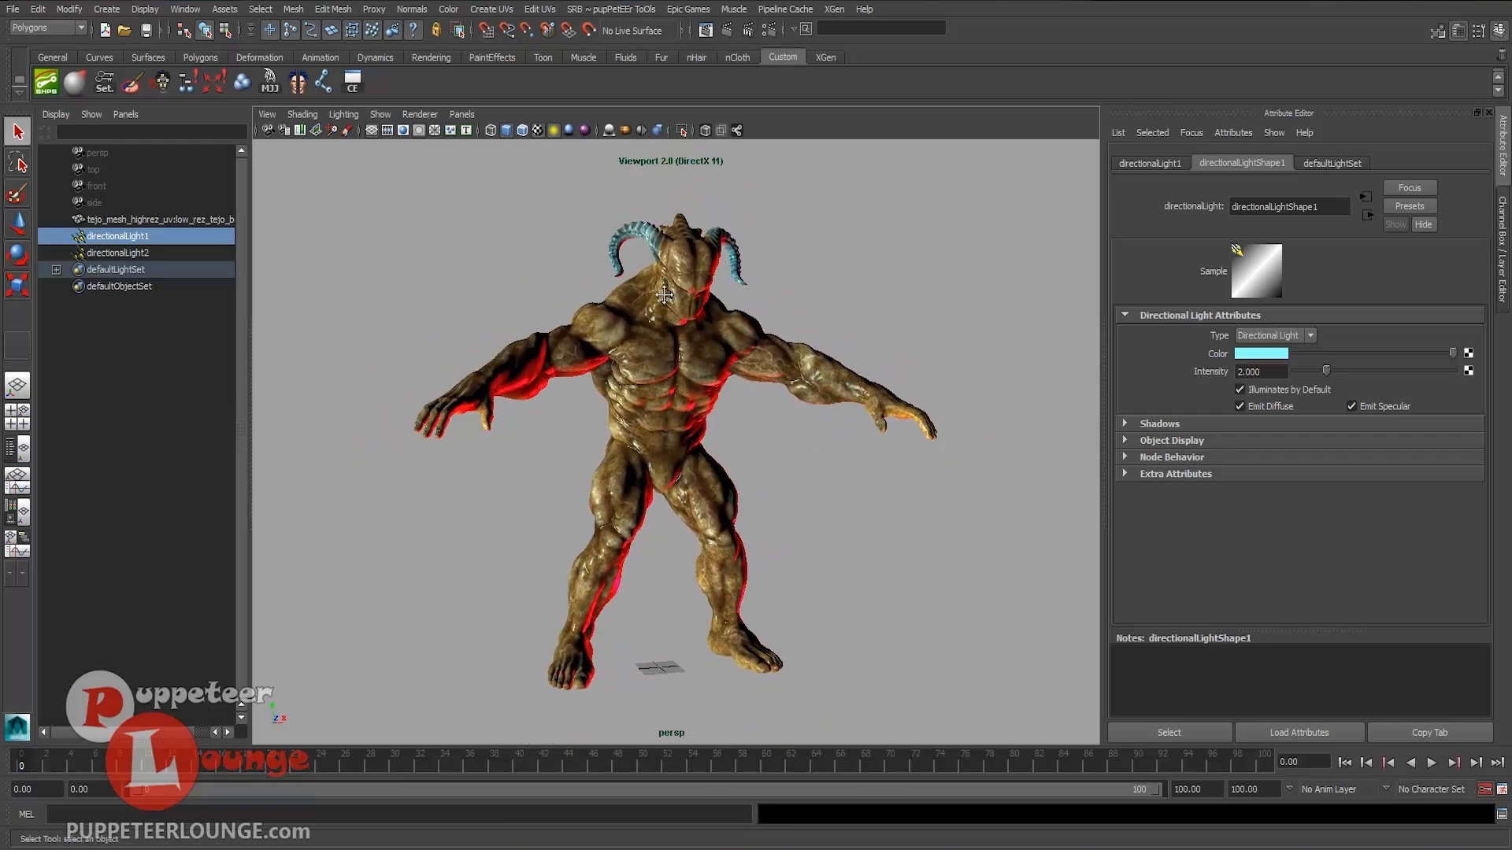
alt+middle_drag(665, 294, 660, 312)
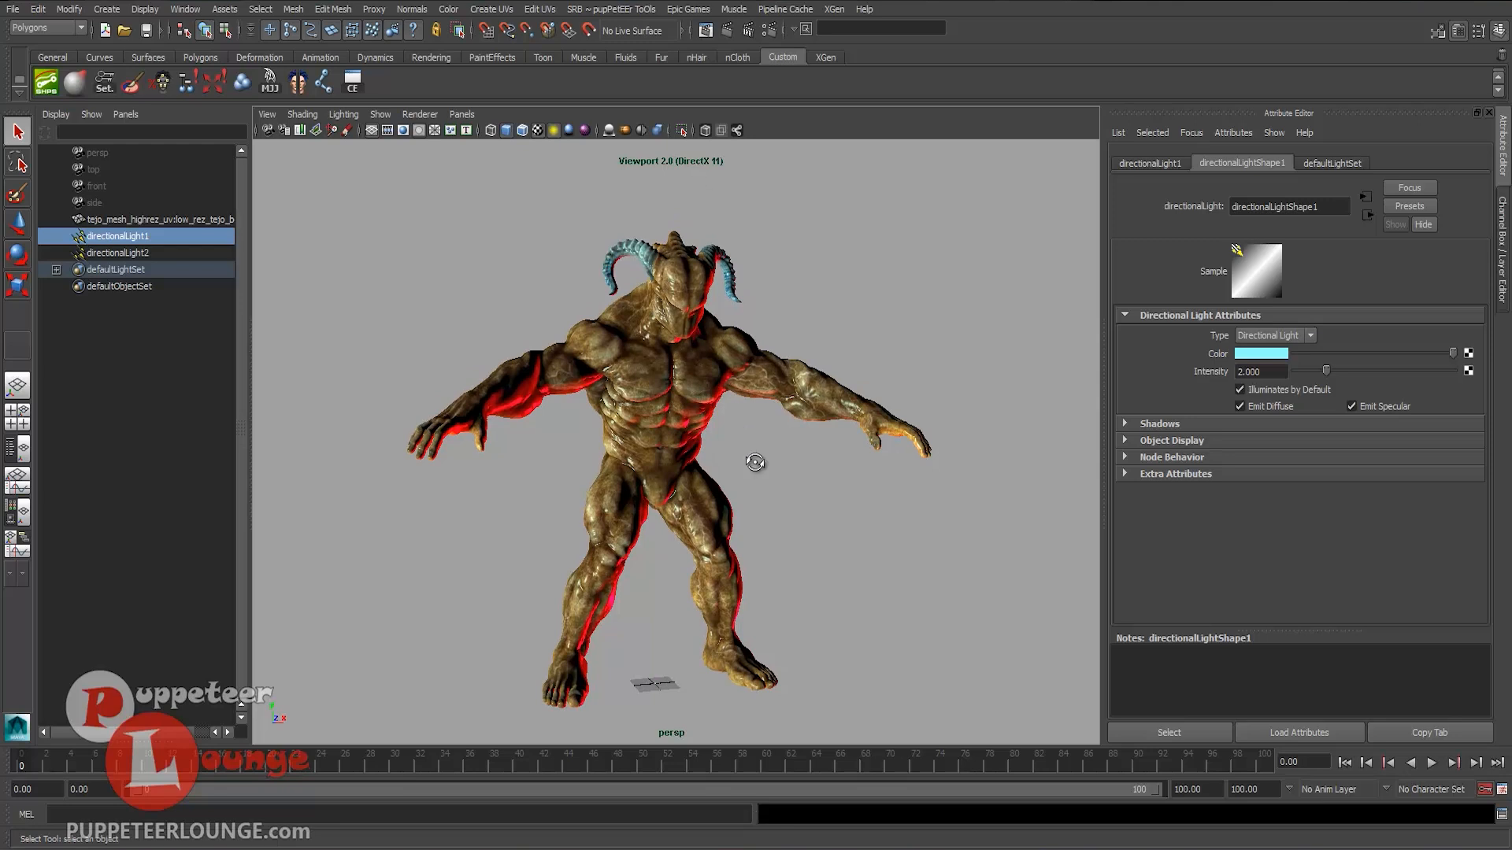
alt+drag(756, 463, 725, 462)
alt+middle_drag(725, 462, 720, 419)
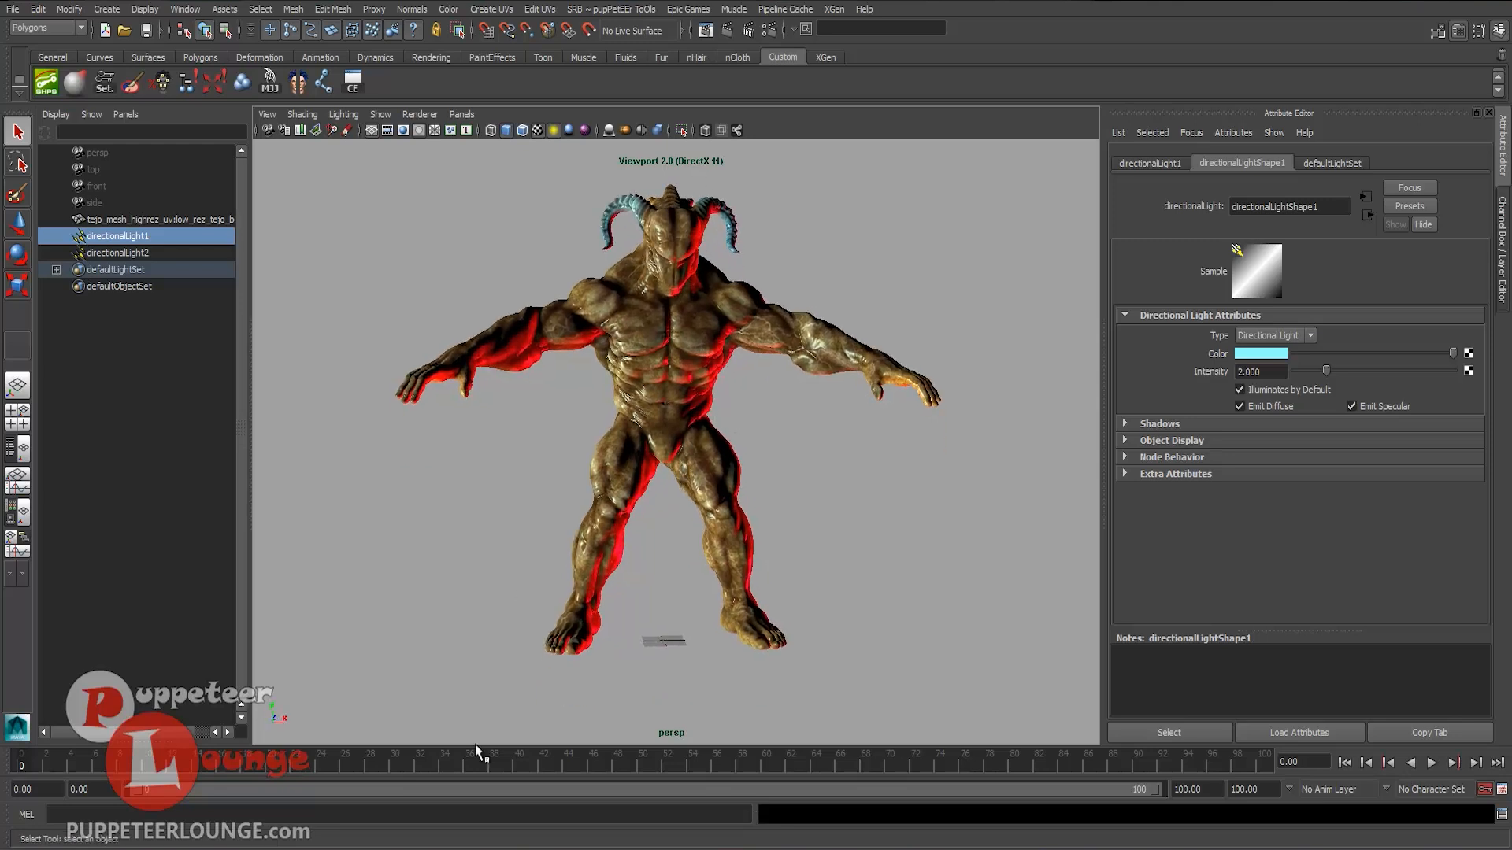
- Open the Viewport 2.0 renderer settings beside the character and show the Screen-space Ambient Occlusion options
mouse_move(460, 849)
click(420, 114)
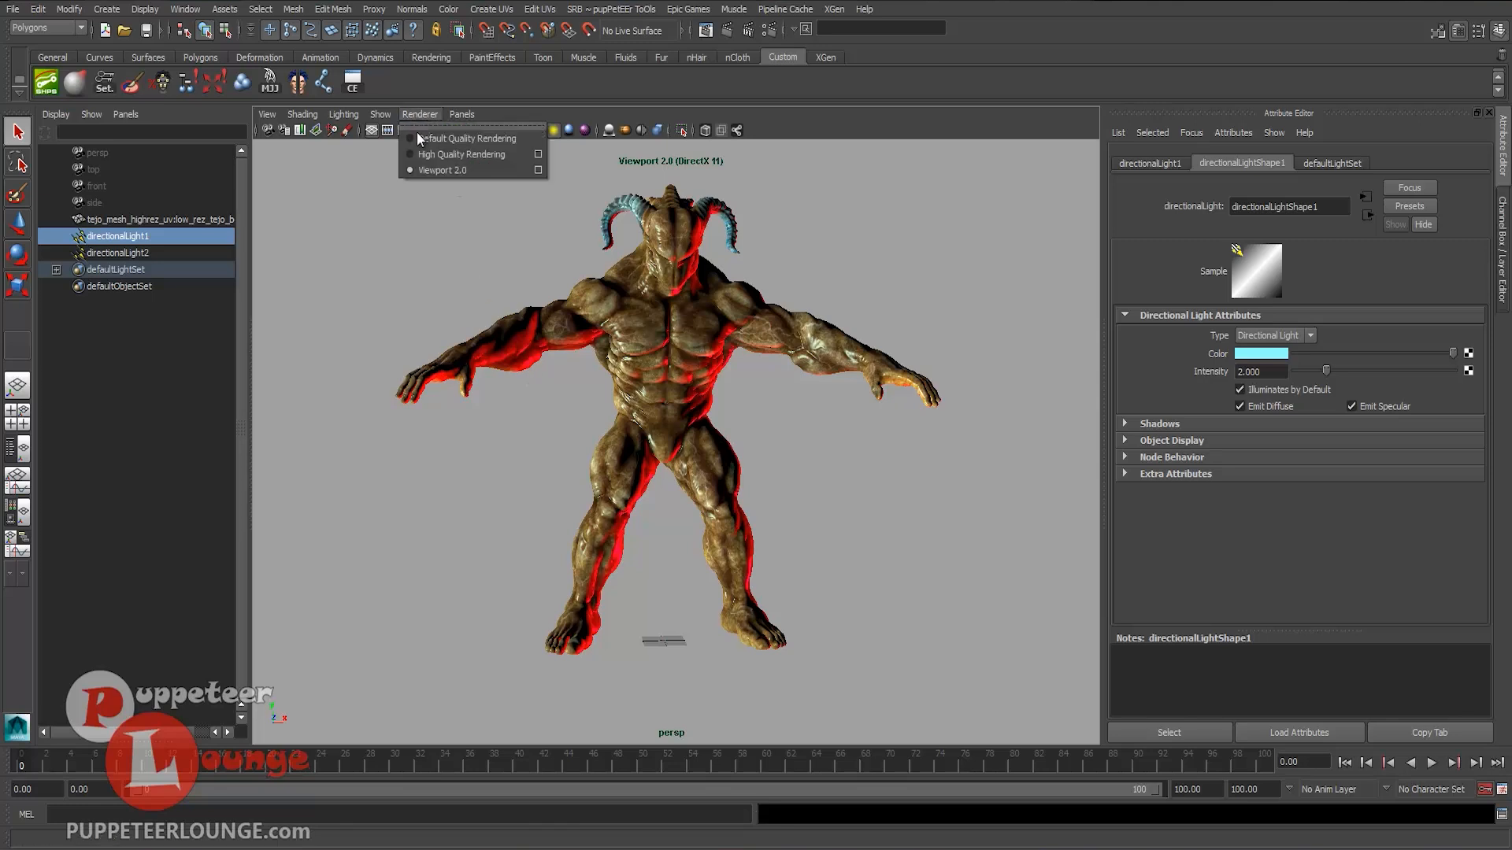
click(538, 170)
scroll(759, 427, down, 5)
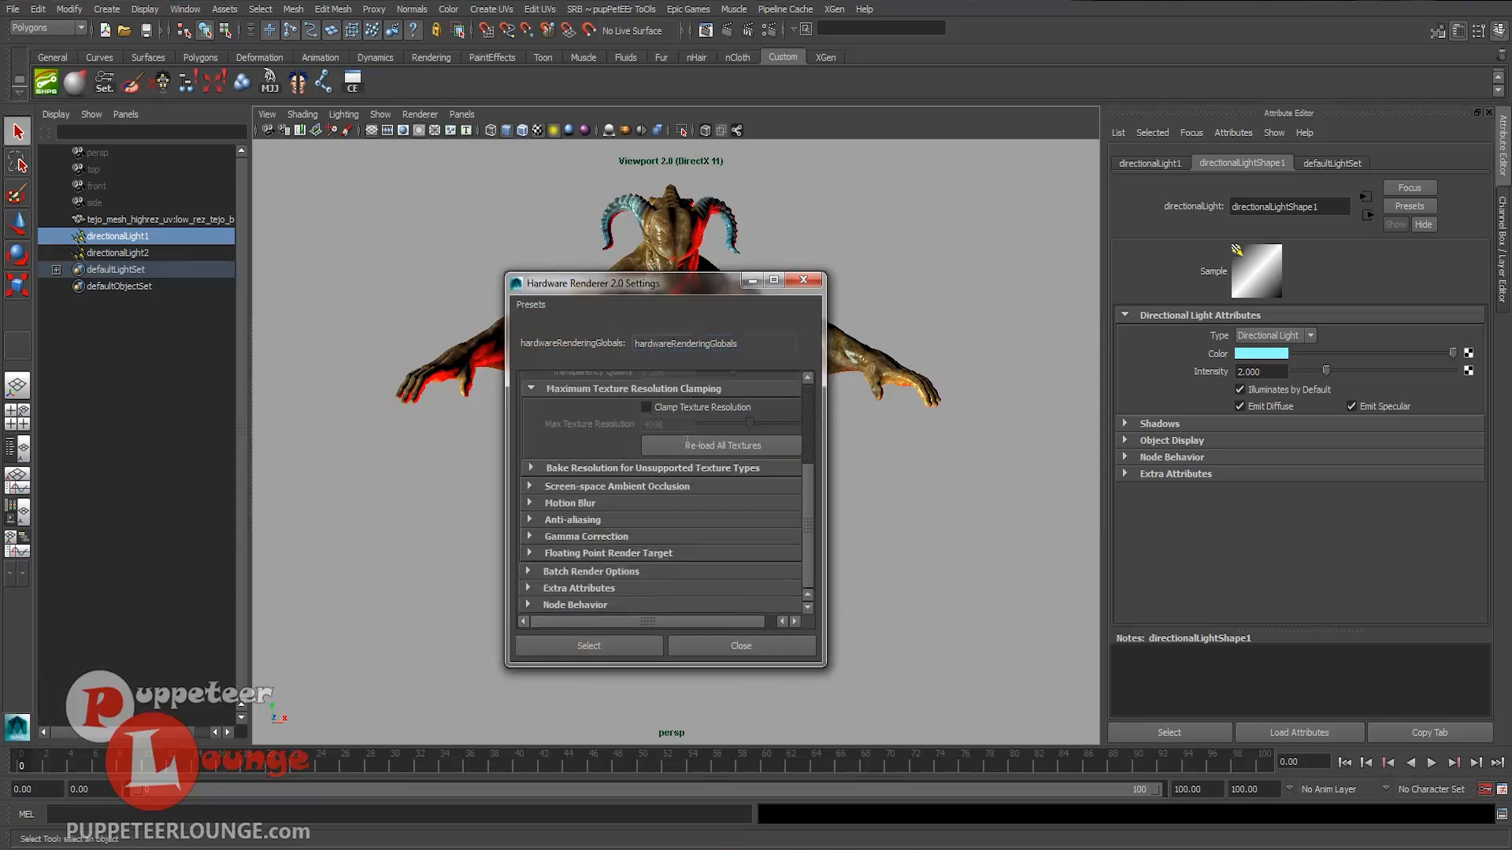
click(618, 486)
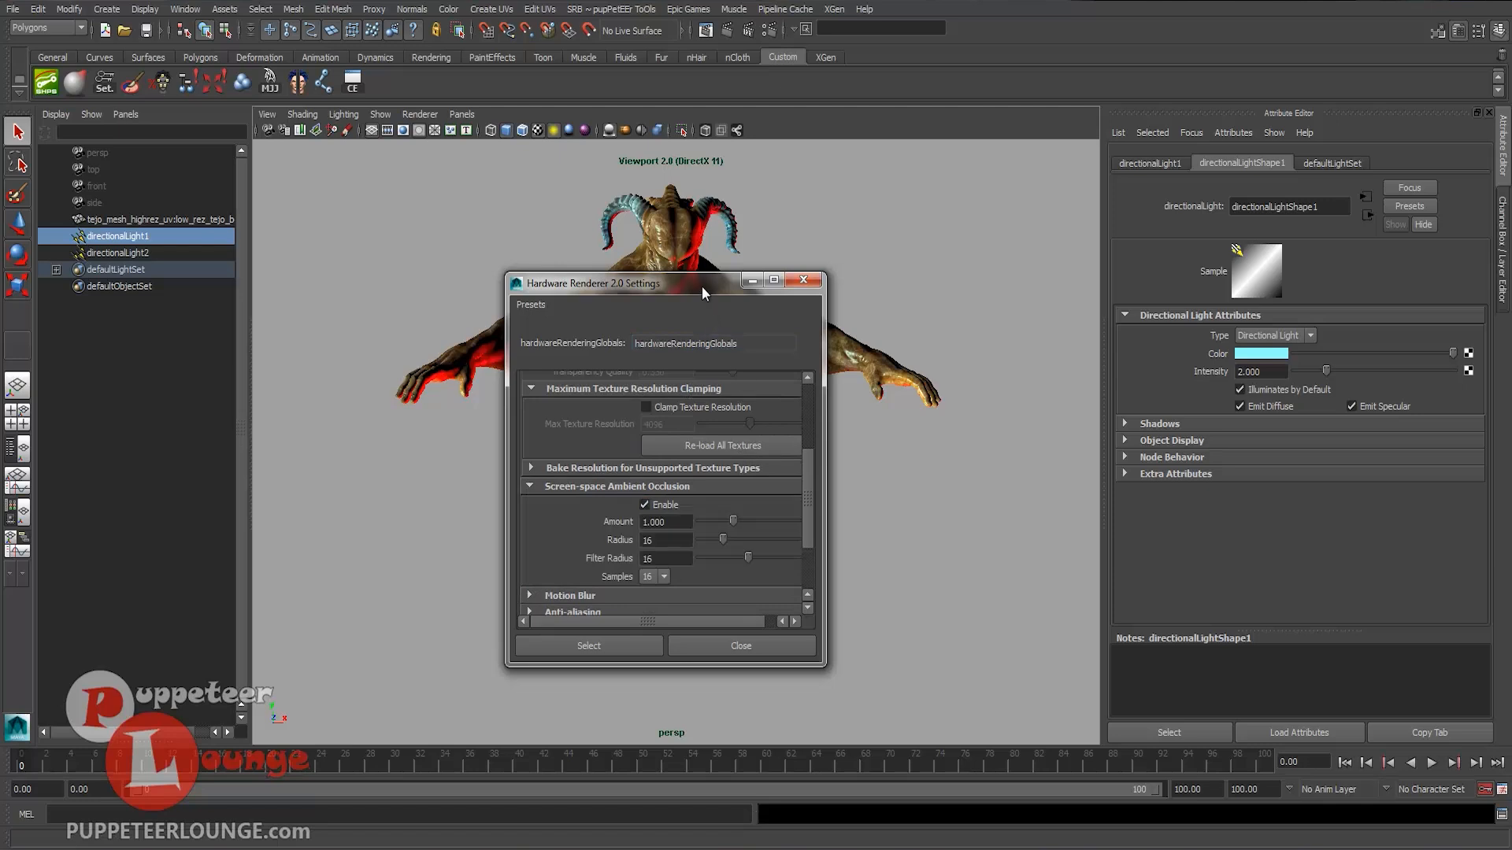
drag(701, 284, 887, 261)
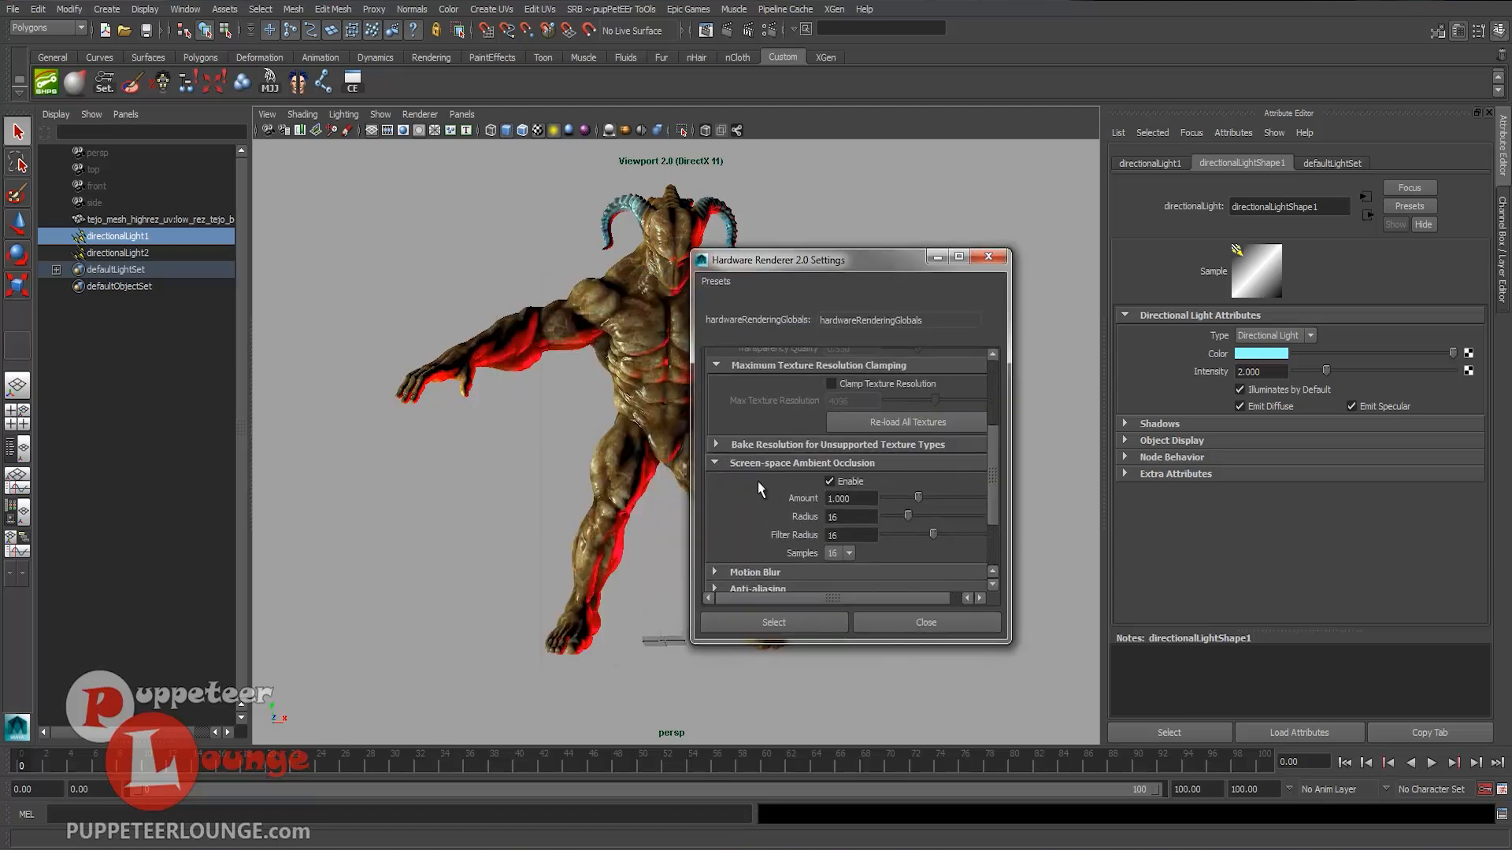
- Enable Multisampling Anti-aliasing, choose its sample count and close the renderer settings
scroll(782, 460, down, 3)
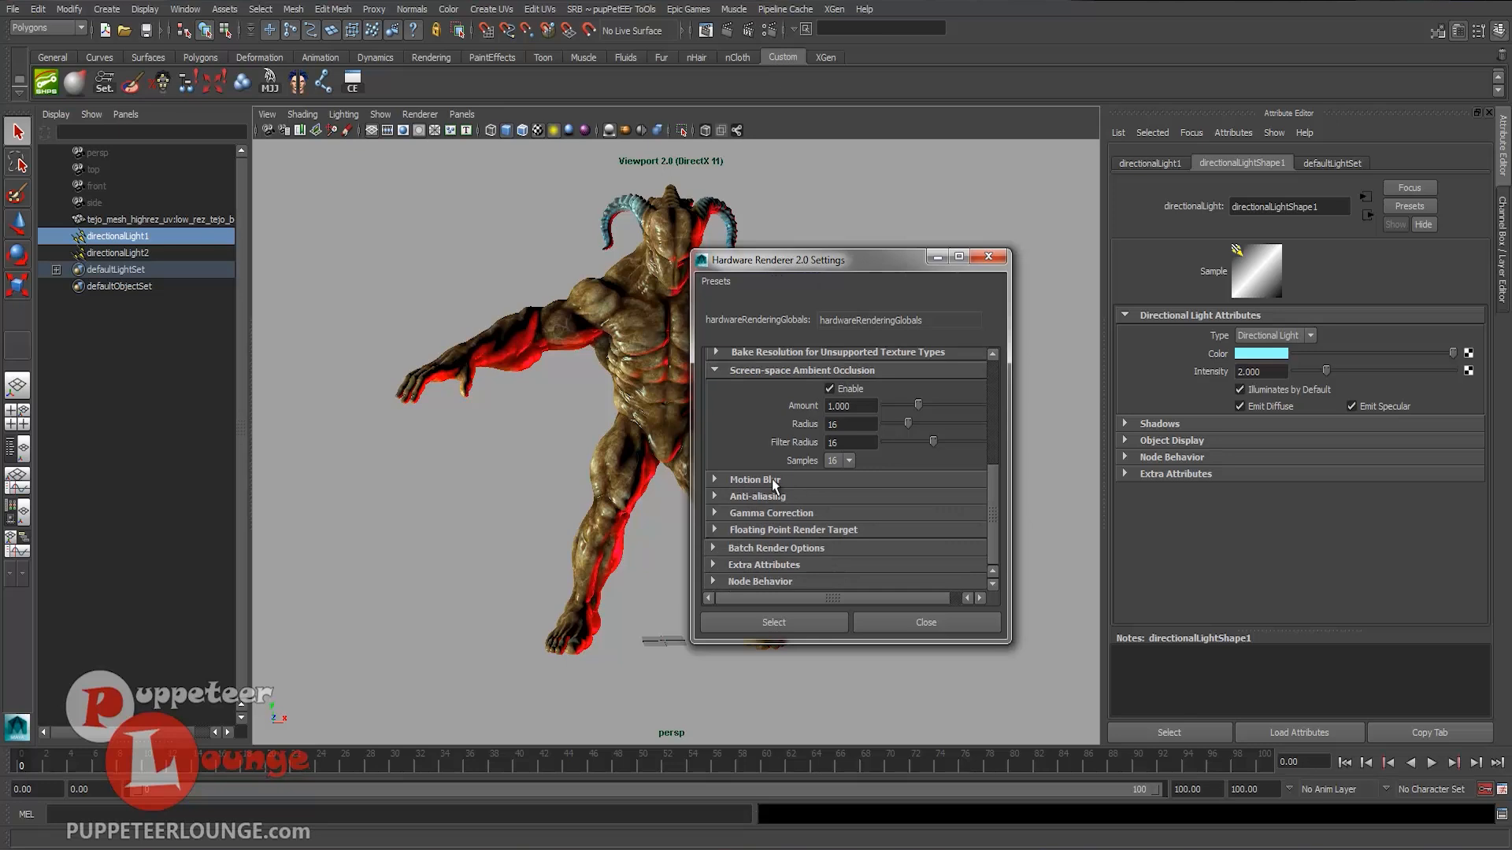
click(763, 493)
click(829, 531)
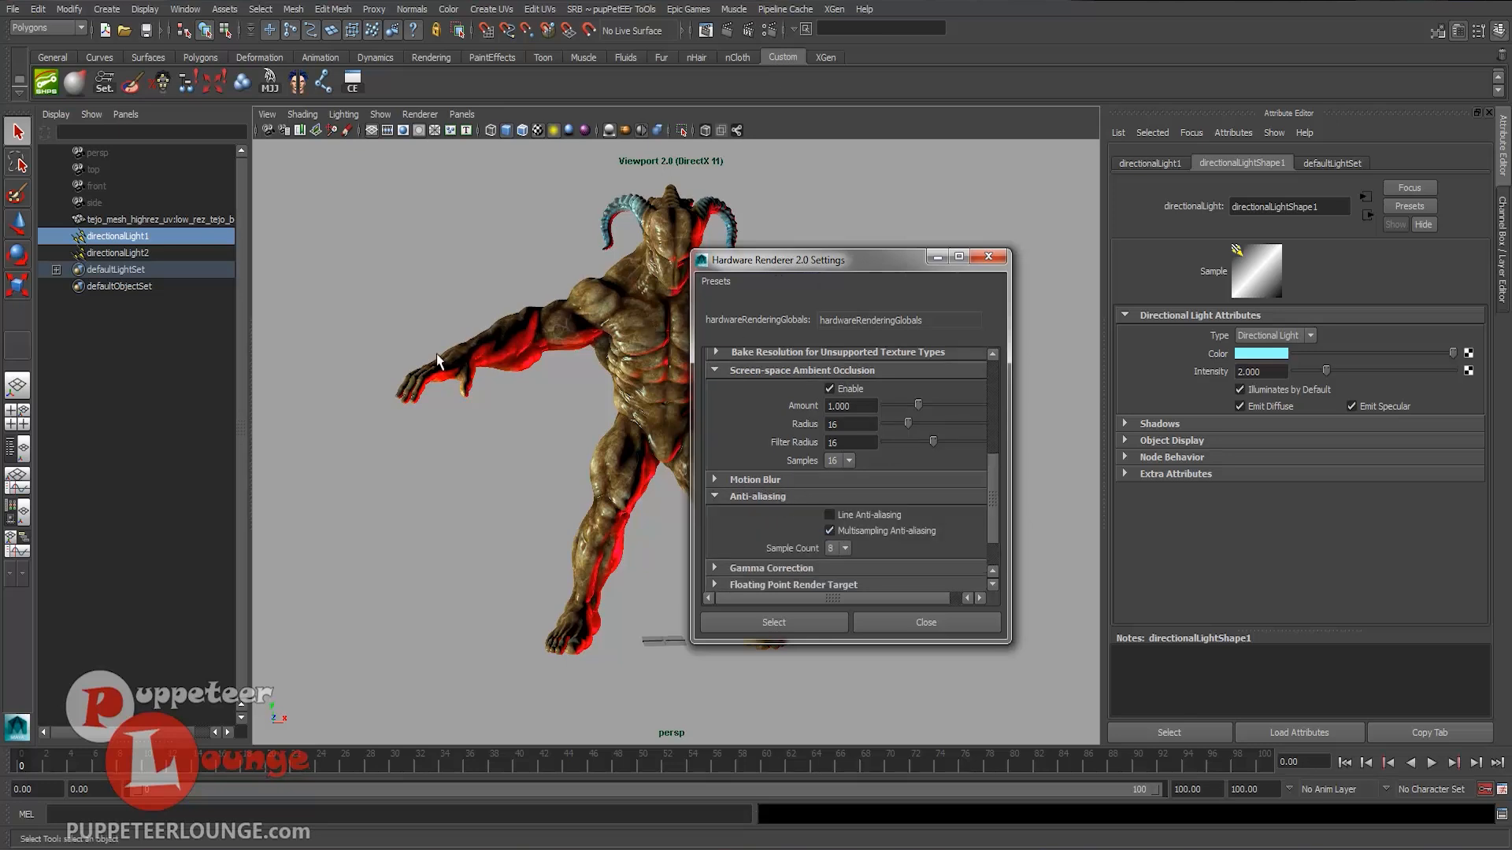
click(844, 549)
click(832, 584)
click(912, 629)
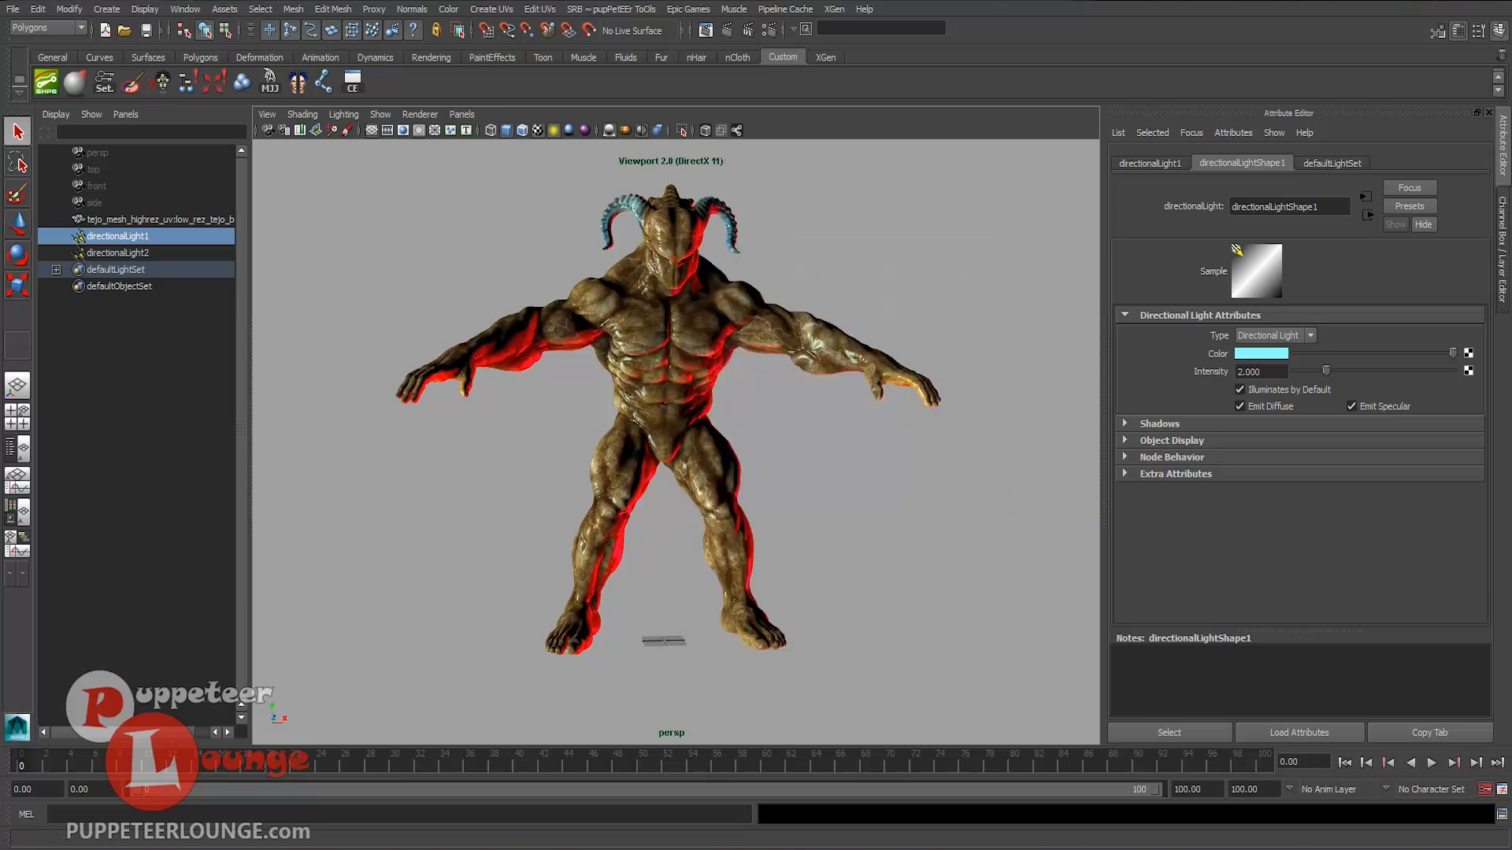
- Inspect the character's edge smoothness and shading up close, then frame the full body again
alt+right_drag(564, 480, 613, 355)
alt+middle_drag(612, 347, 619, 489)
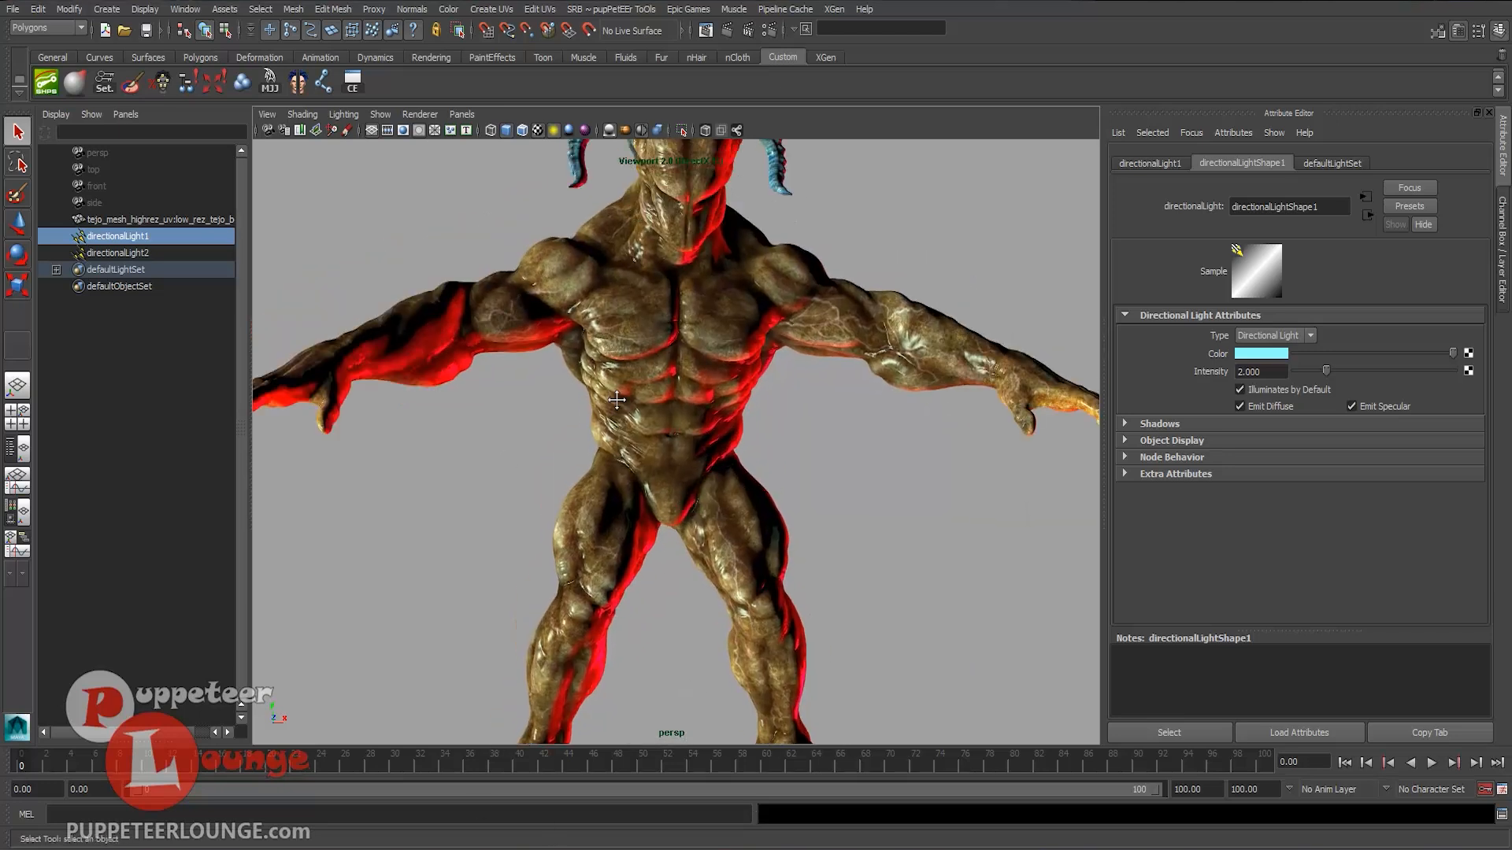
alt+drag(618, 490, 645, 447)
mouse_move(630, 416)
alt+middle_down()
mouse_move(637, 433)
mouse_move(651, 405)
alt+middle_up()
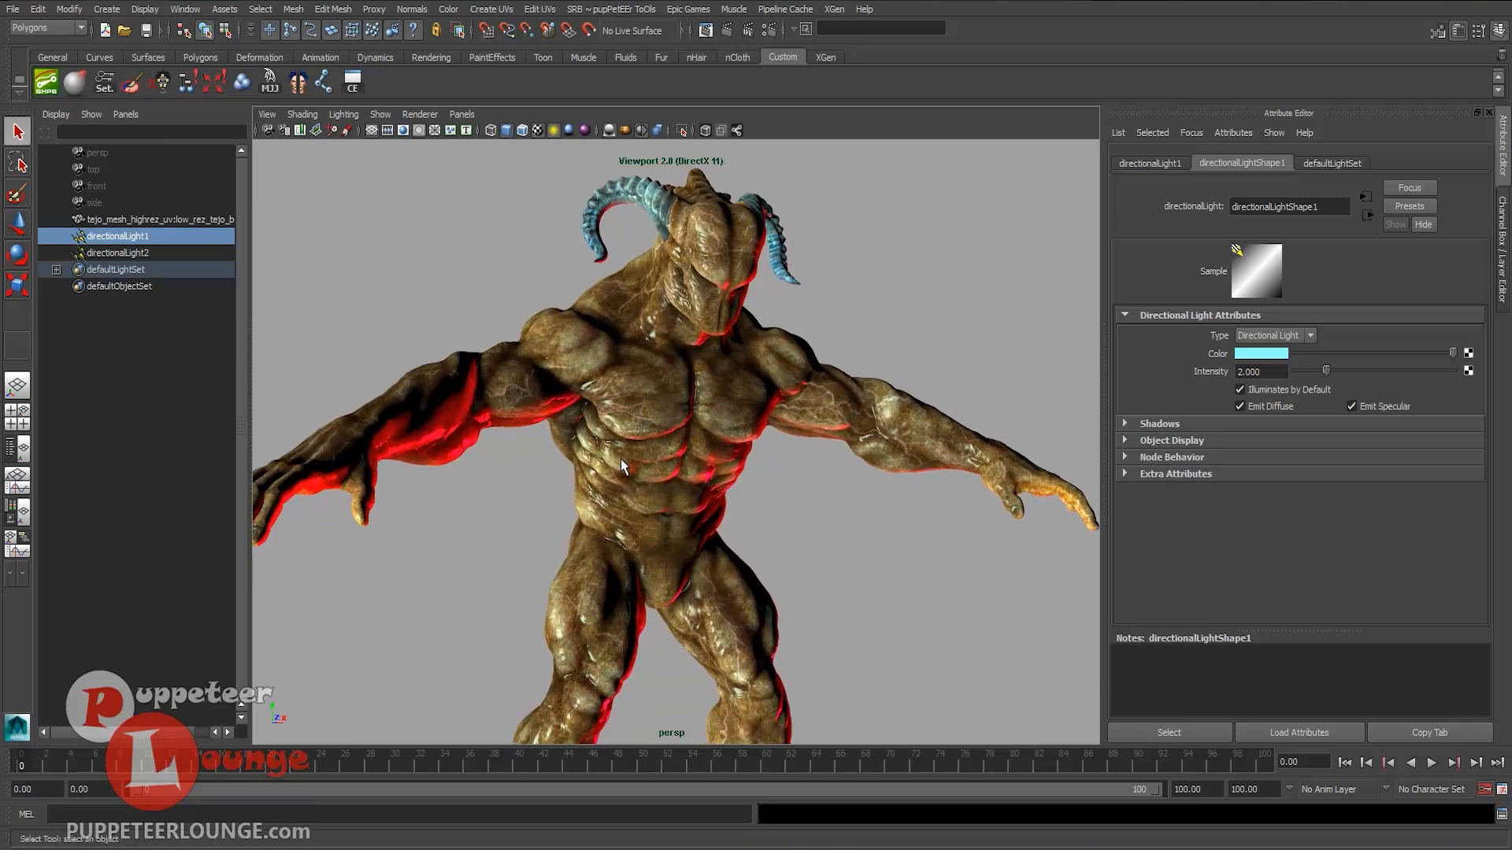
alt+right_drag(656, 524, 618, 553)
alt+middle_drag(618, 554, 619, 468)
alt+drag(619, 467, 600, 471)
- Import base.obj from the model's SET\set folder into the scene
click(13, 9)
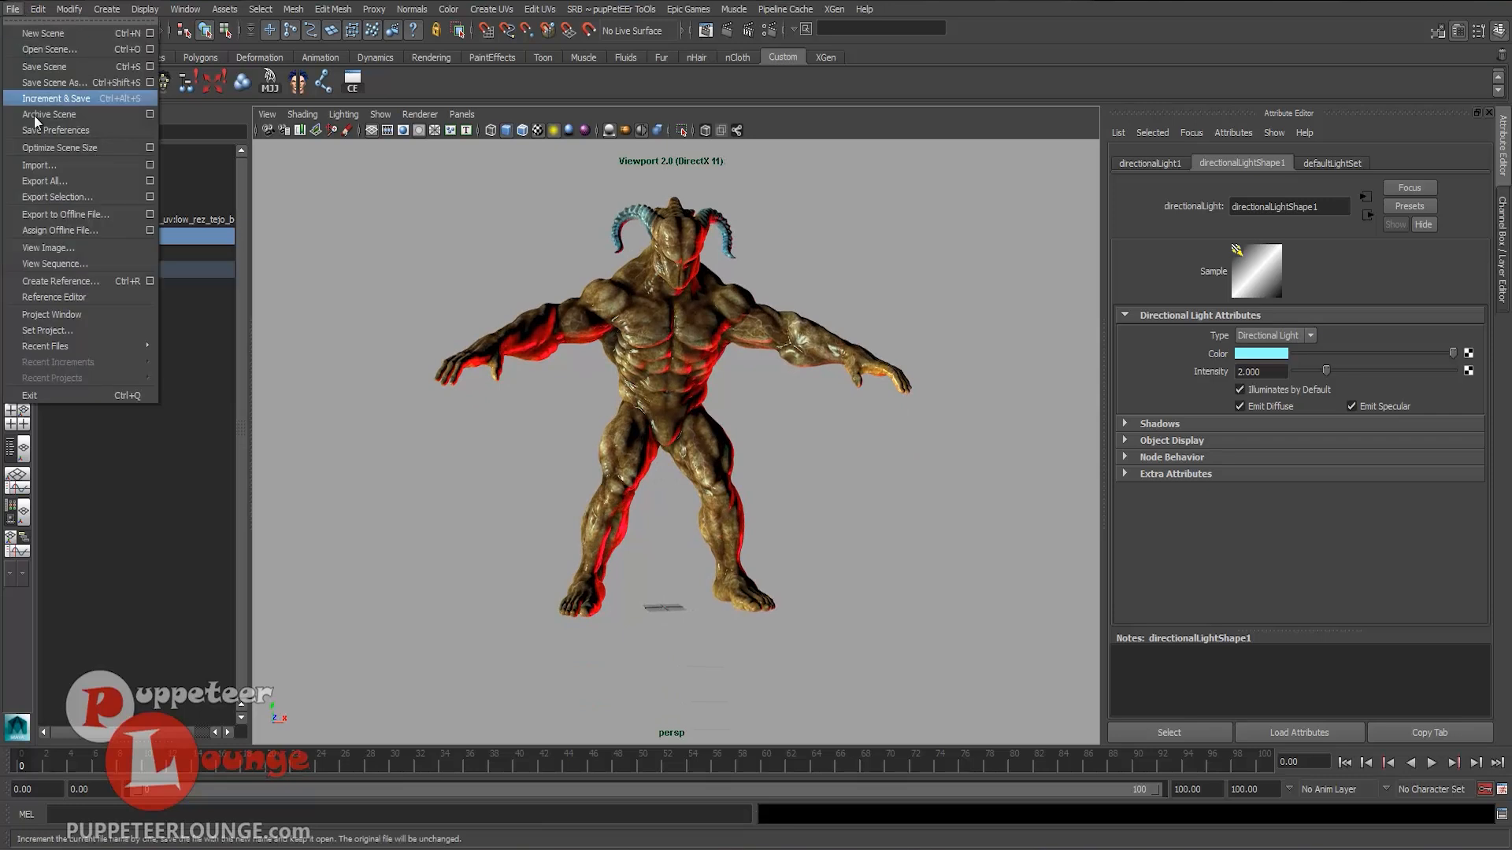
click(44, 162)
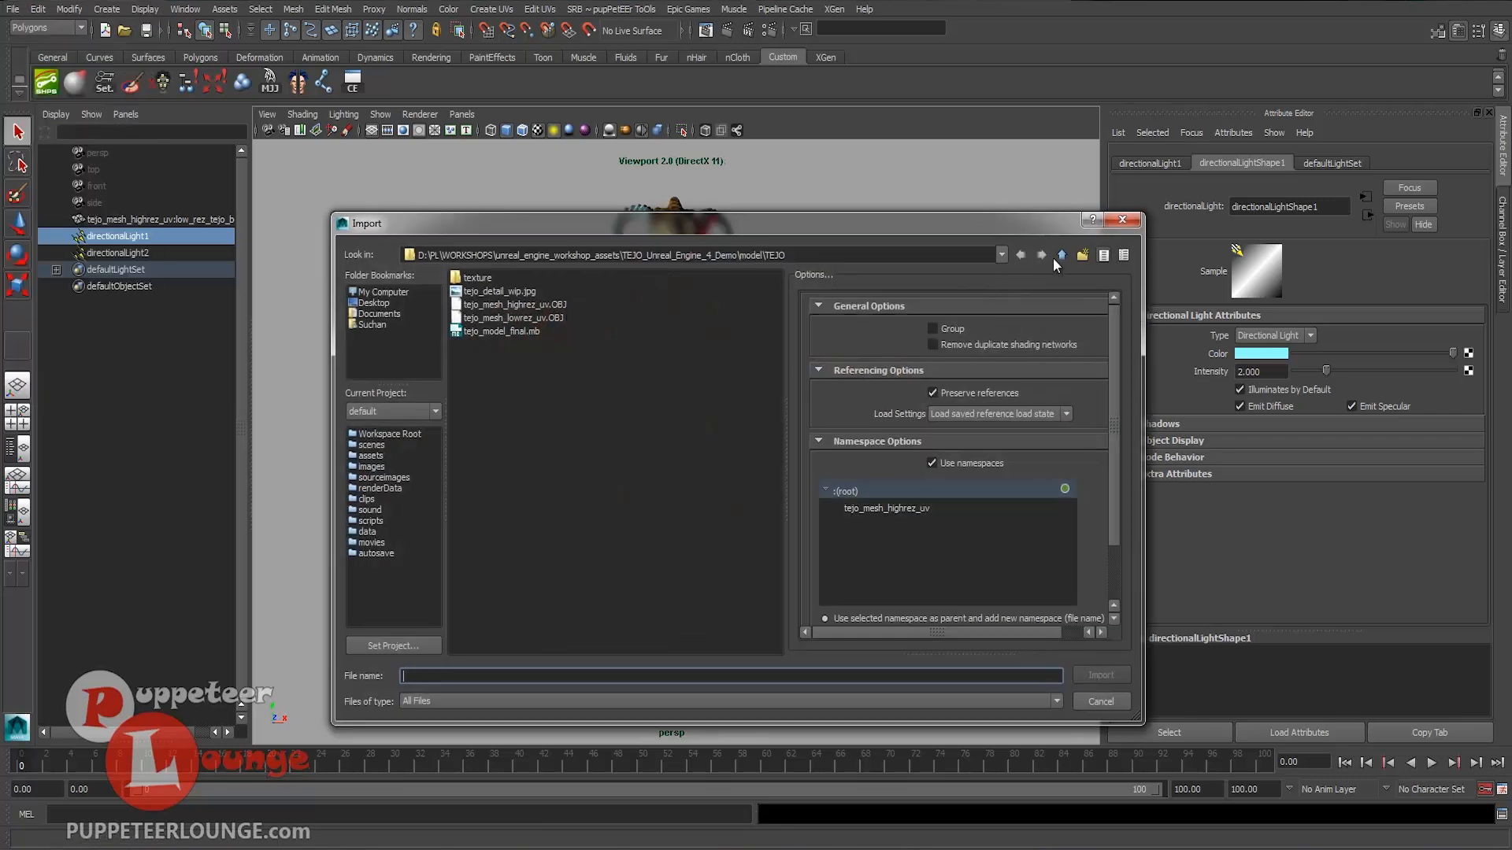
click(1061, 256)
double_click(468, 278)
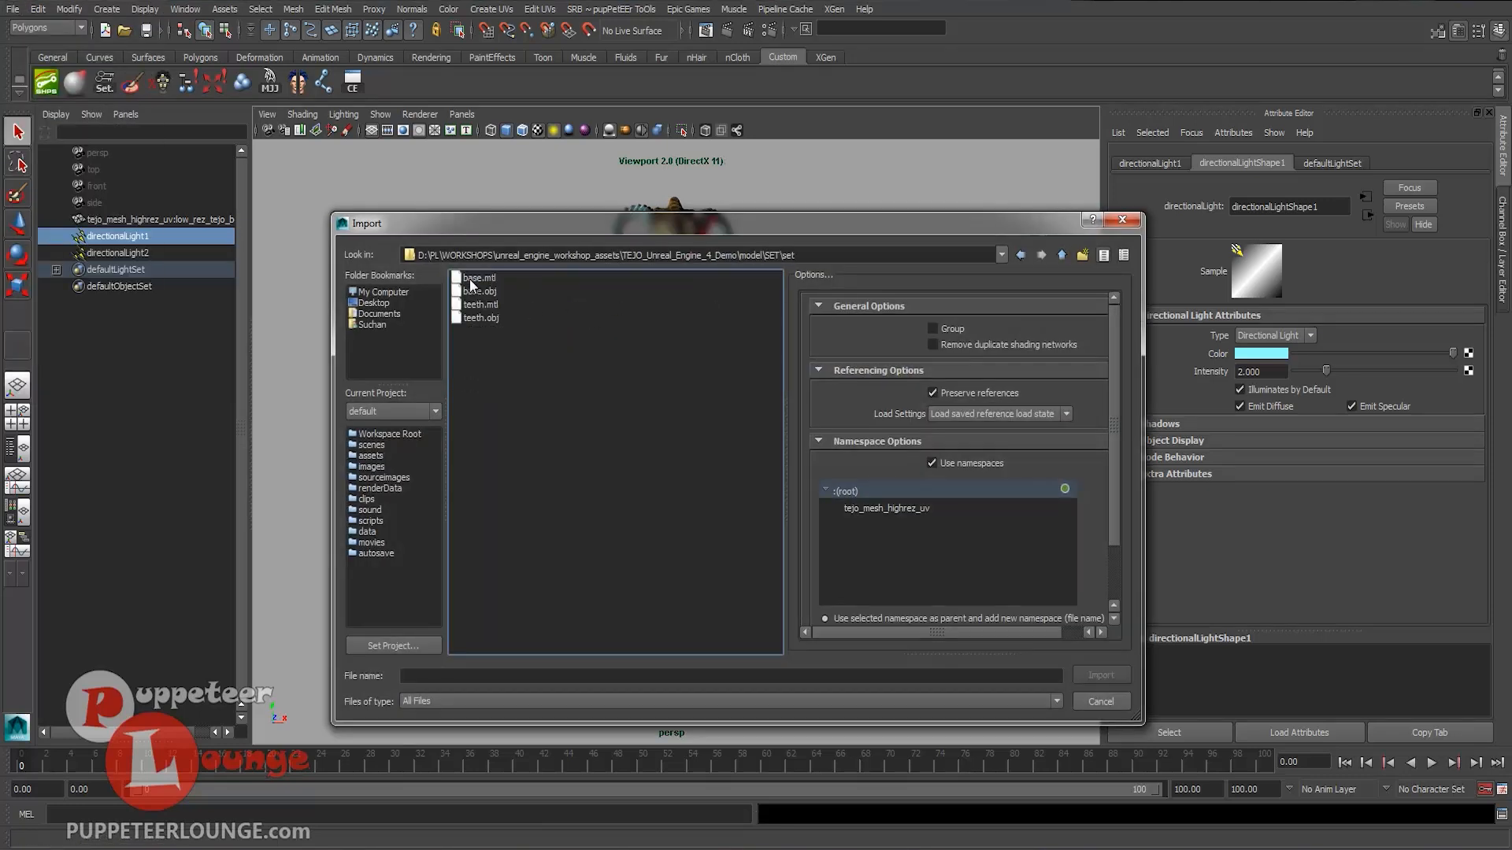
double_click(480, 291)
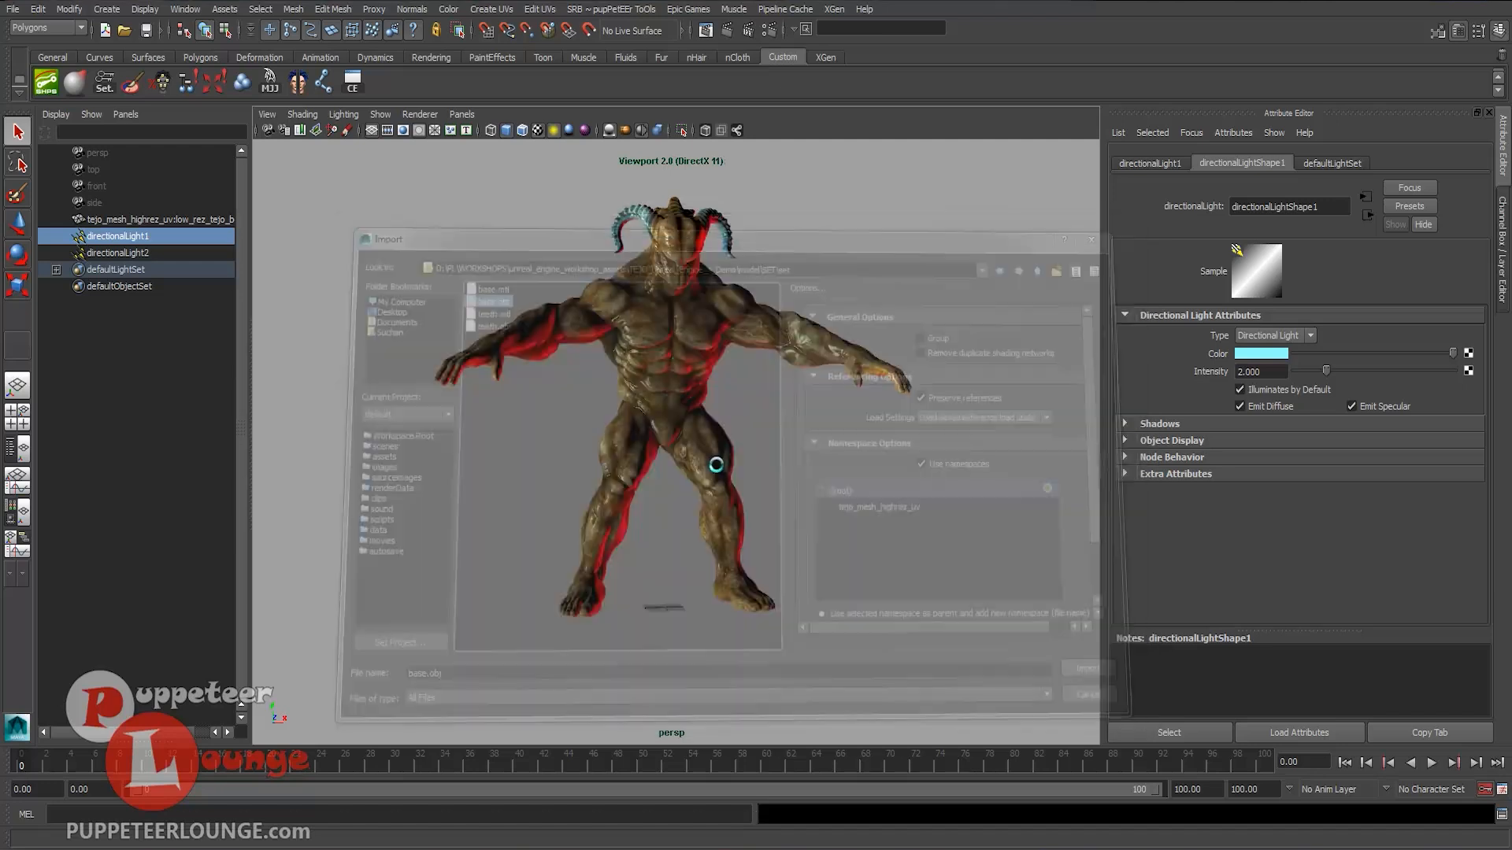
- Select the imported base together with both directional lights and scale them up uniformly until the rock is larger than the character
alt+right_drag(714, 603, 682, 602)
alt+drag(630, 592, 615, 611)
alt+right_drag(614, 611, 671, 607)
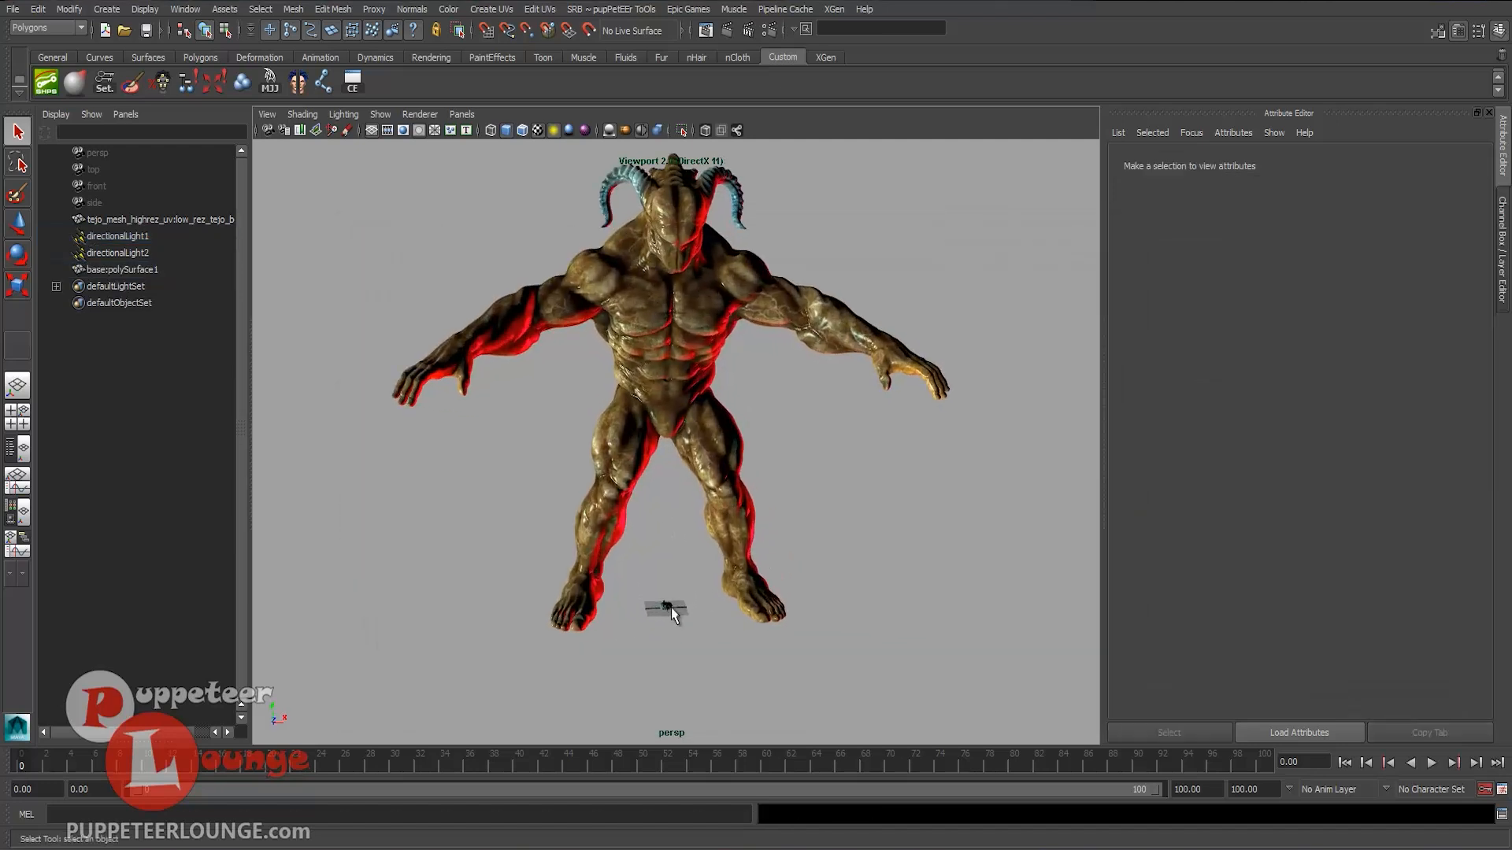
drag(671, 607, 693, 622)
key(r)
alt+right_drag(760, 625, 677, 587)
drag(667, 579, 1030, 581)
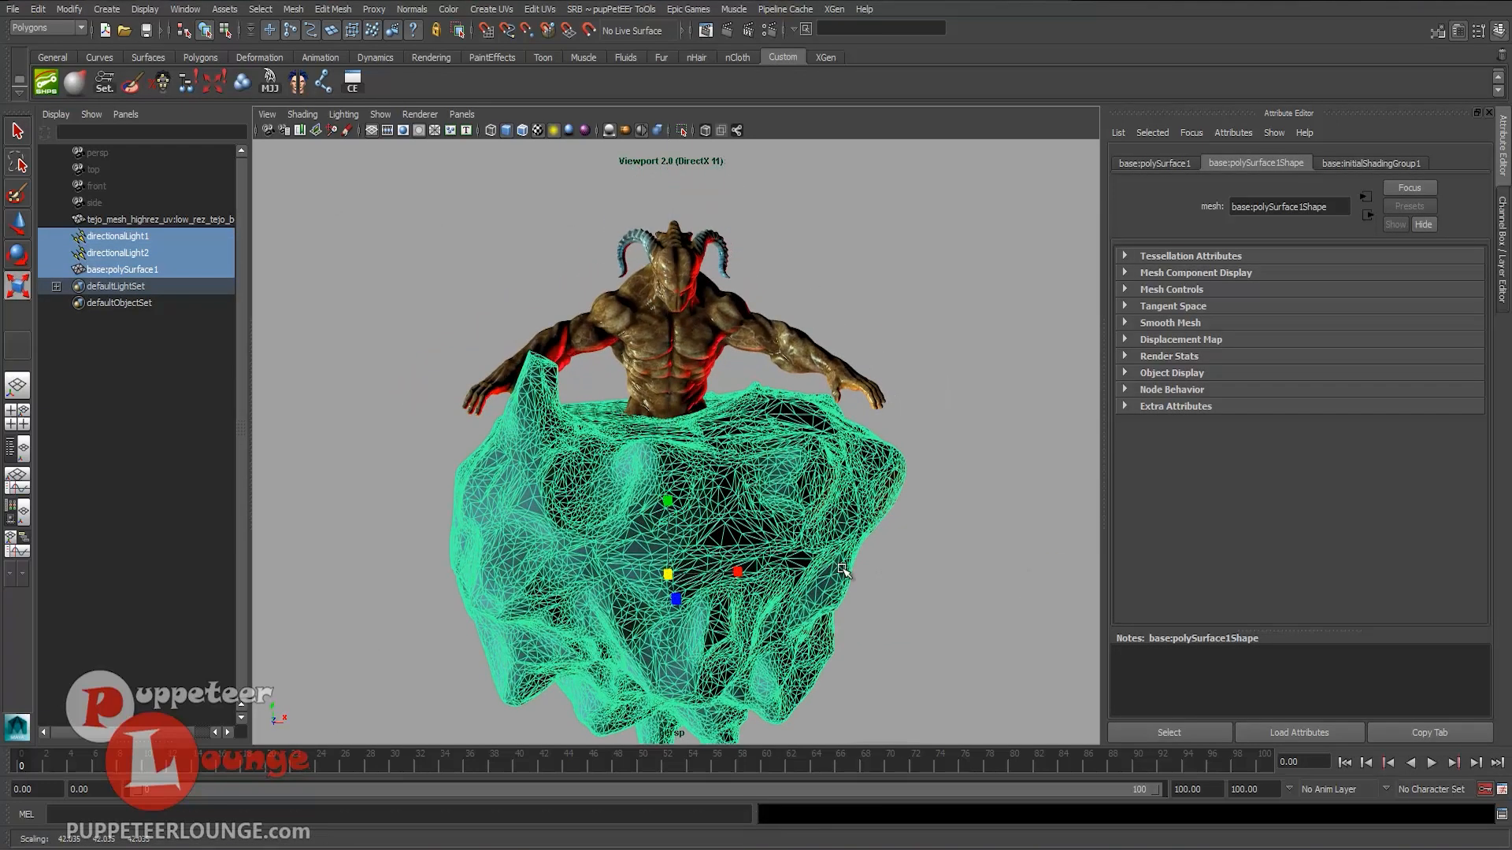
- Move the scaled rock base down until its top lies under the character's feet, then clear the selection
alt+right_drag(775, 571, 681, 544)
key(w)
drag(672, 473, 705, 652)
key(r)
key(w)
drag(672, 594, 677, 672)
key(q)
click(835, 481)
- Examine the lit character standing on the rock base from different angles and distances
alt+drag(807, 516, 683, 520)
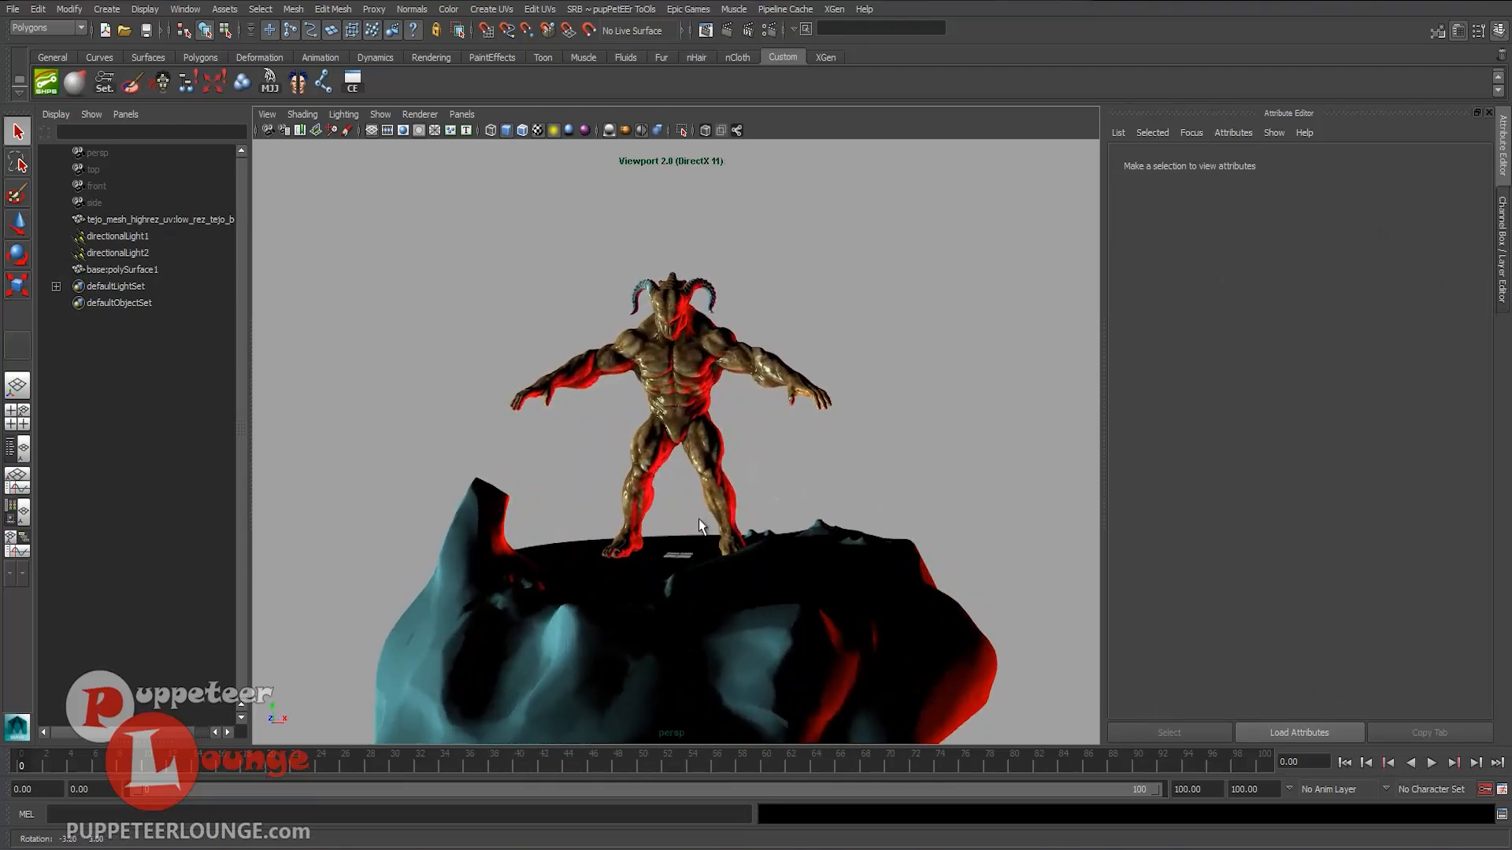
alt+middle_drag(650, 542, 645, 493)
alt+right_drag(645, 493, 723, 501)
alt+middle_drag(723, 501, 706, 520)
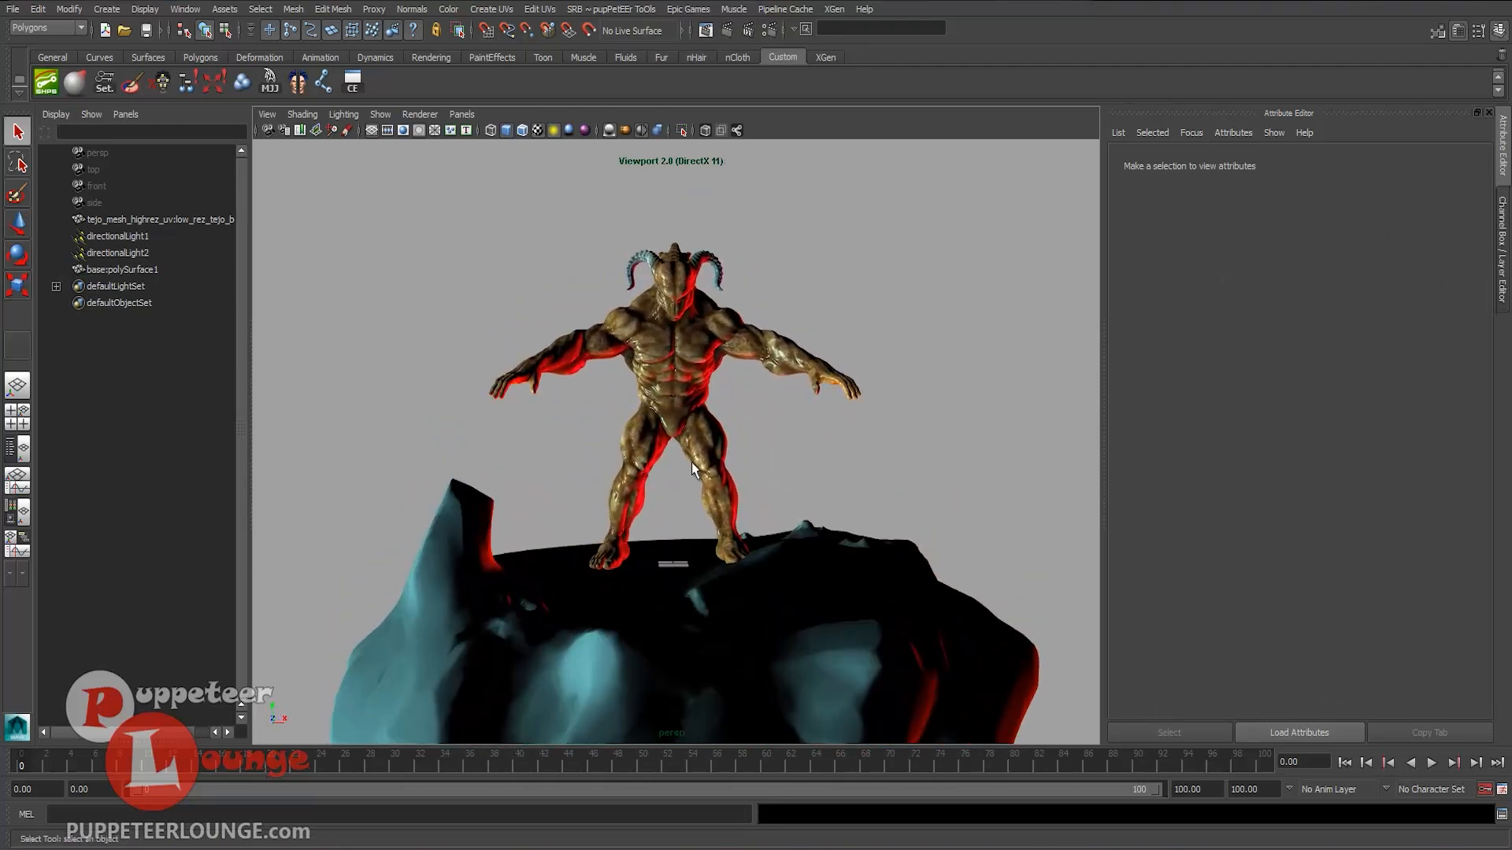
alt+drag(607, 483, 674, 484)
alt+right_drag(652, 484, 674, 461)
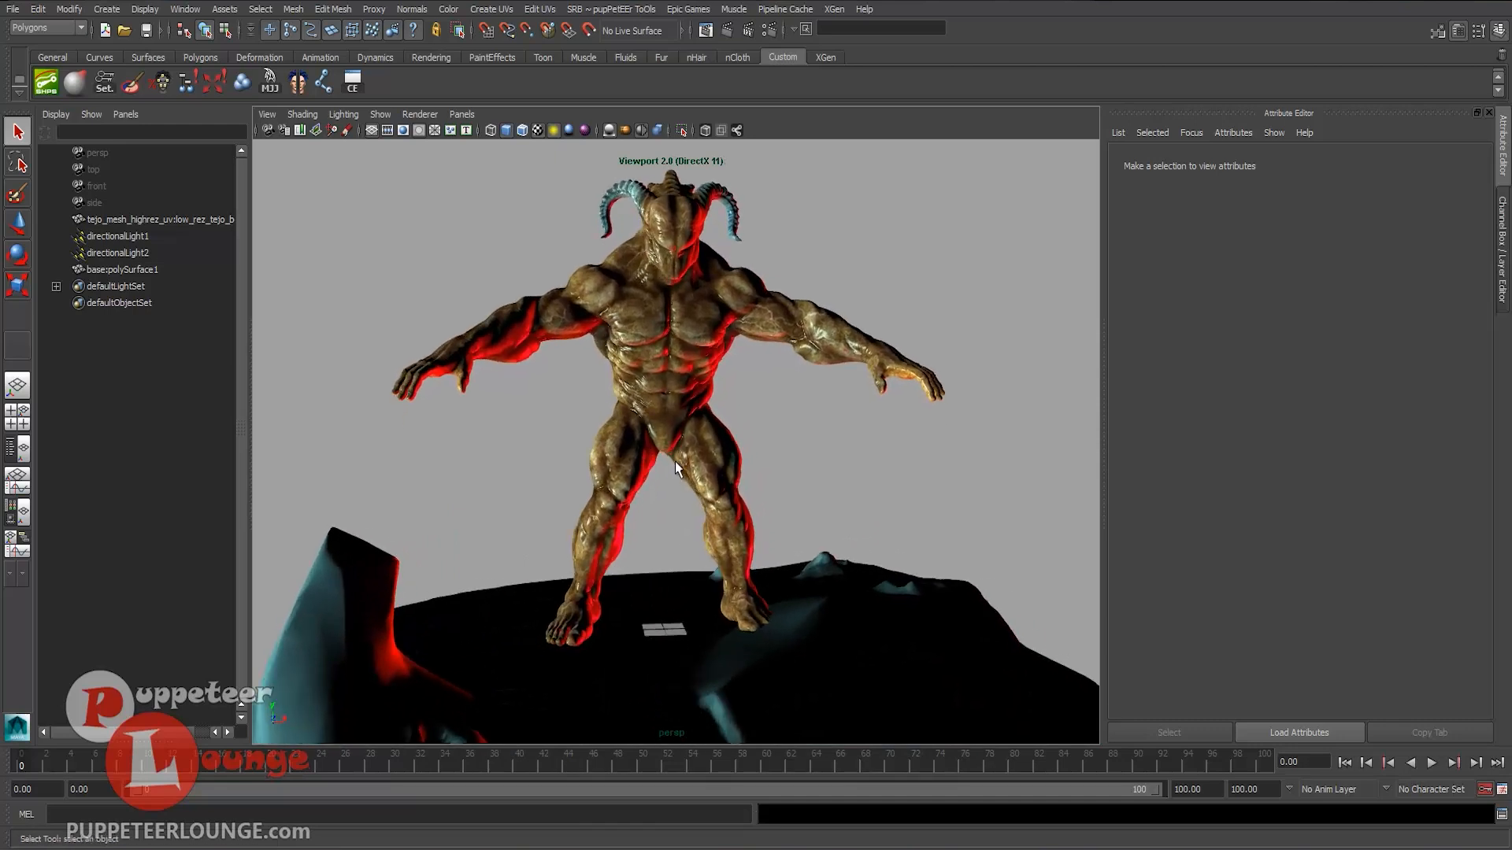
mouse_move(695, 462)
alt+mouse_down()
mouse_move(734, 456)
mouse_move(678, 450)
alt+mouse_up()
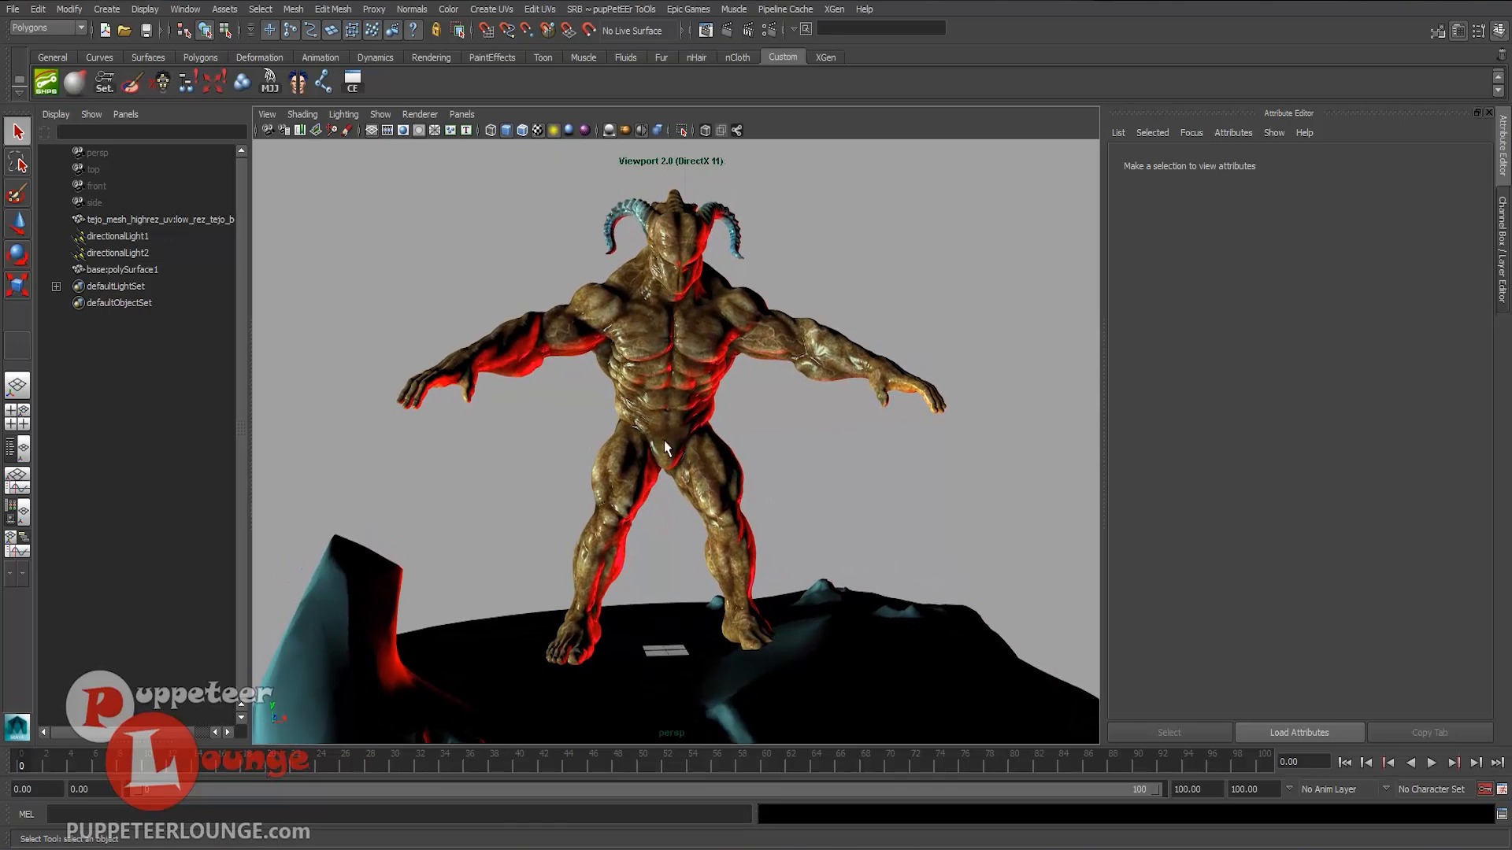
- Switch to the untitled Notepad window holding the rig notes, move it over the viewport and clear all its text
click(359, 849)
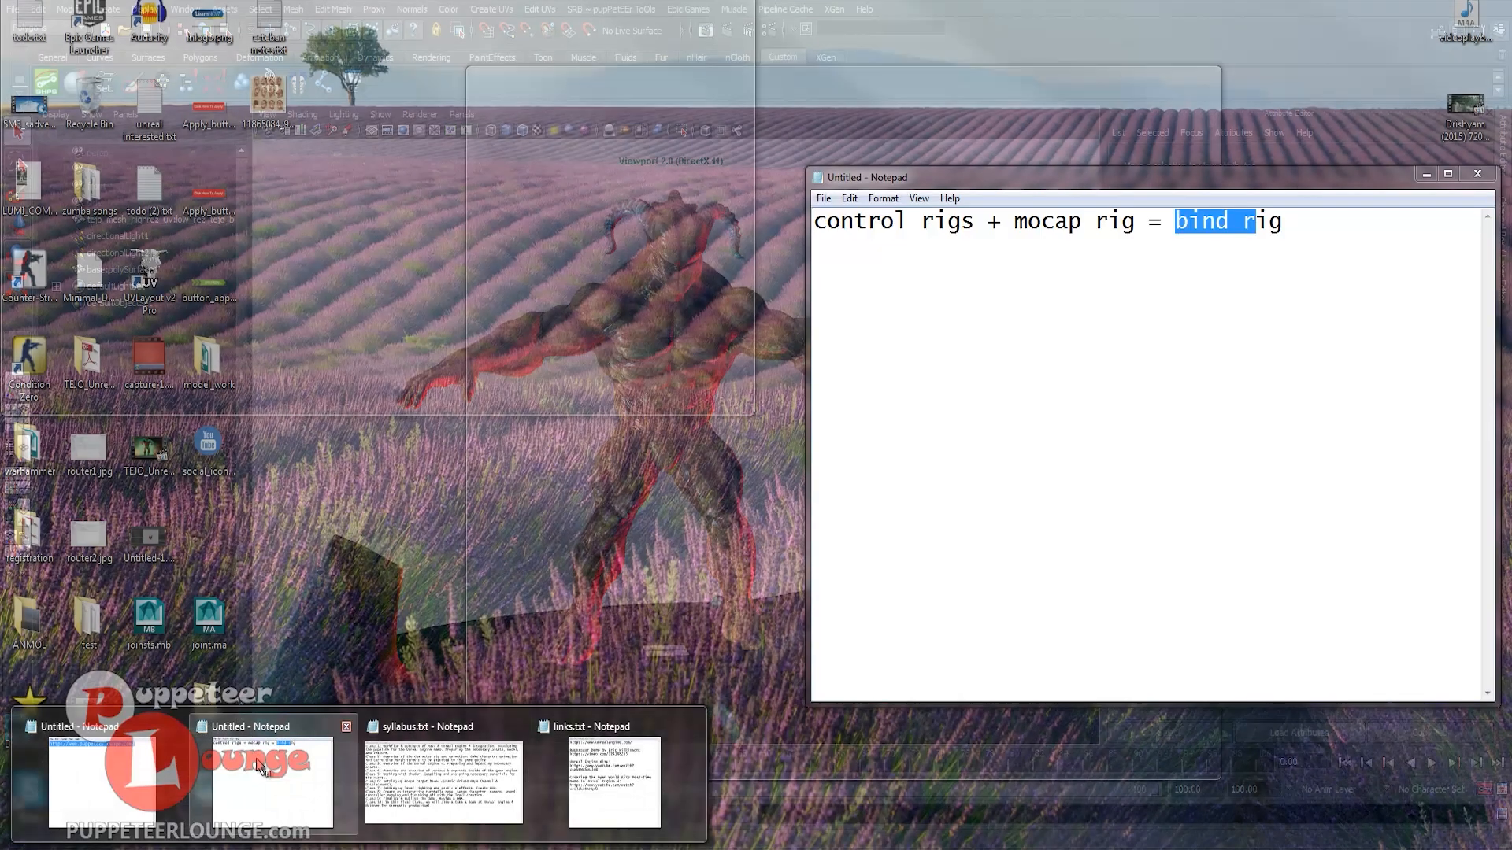
click(272, 779)
drag(972, 177, 570, 243)
click(652, 366)
key(ctrl+a)
key(BackSpace)
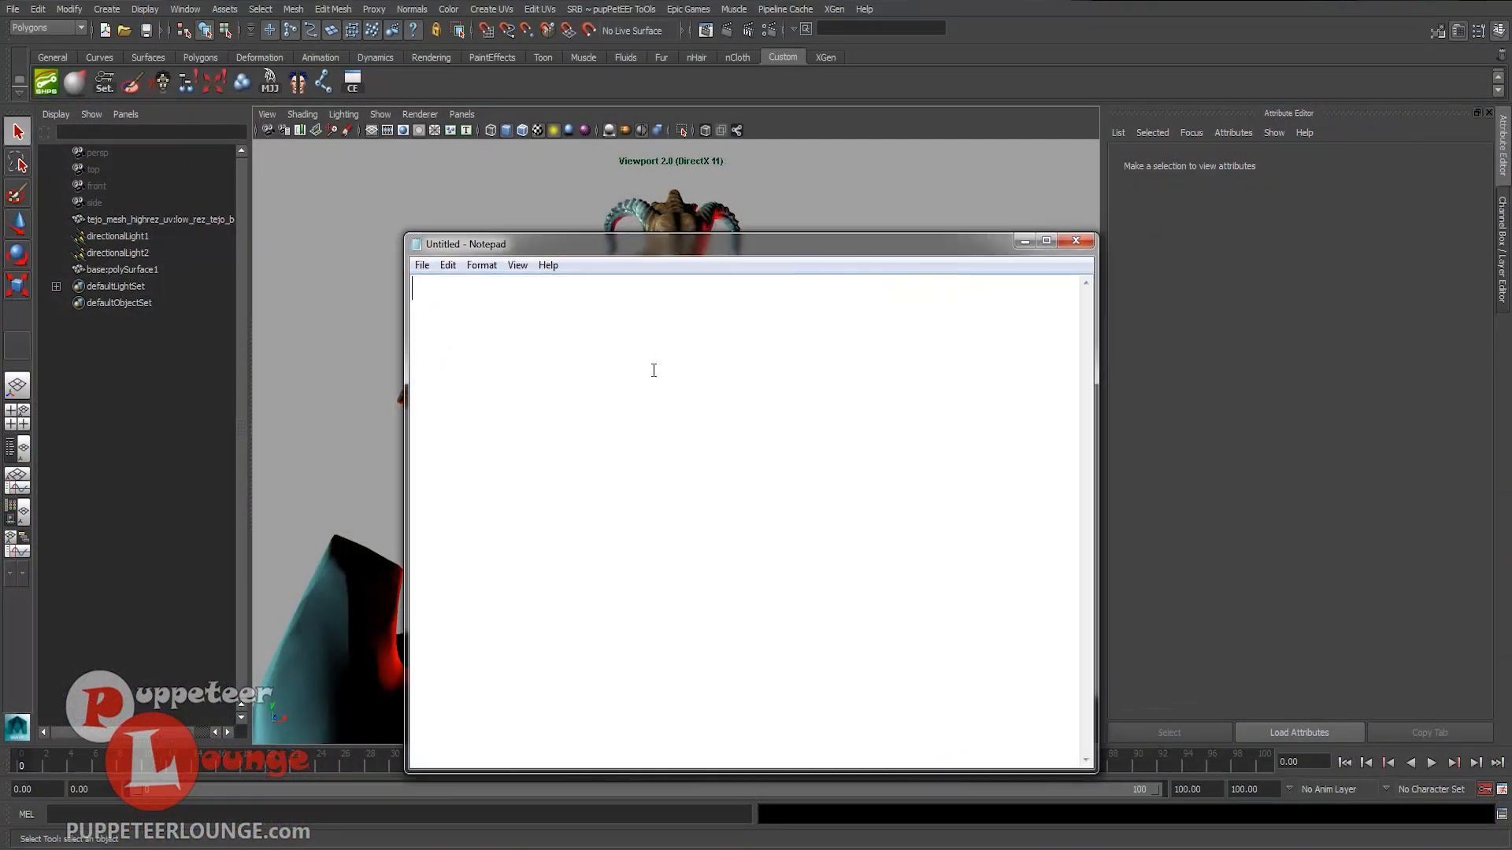
- Shrink the empty Notepad window and place it beside the character's head so the whole model stays in view
drag(406, 235, 617, 563)
drag(770, 572, 956, 437)
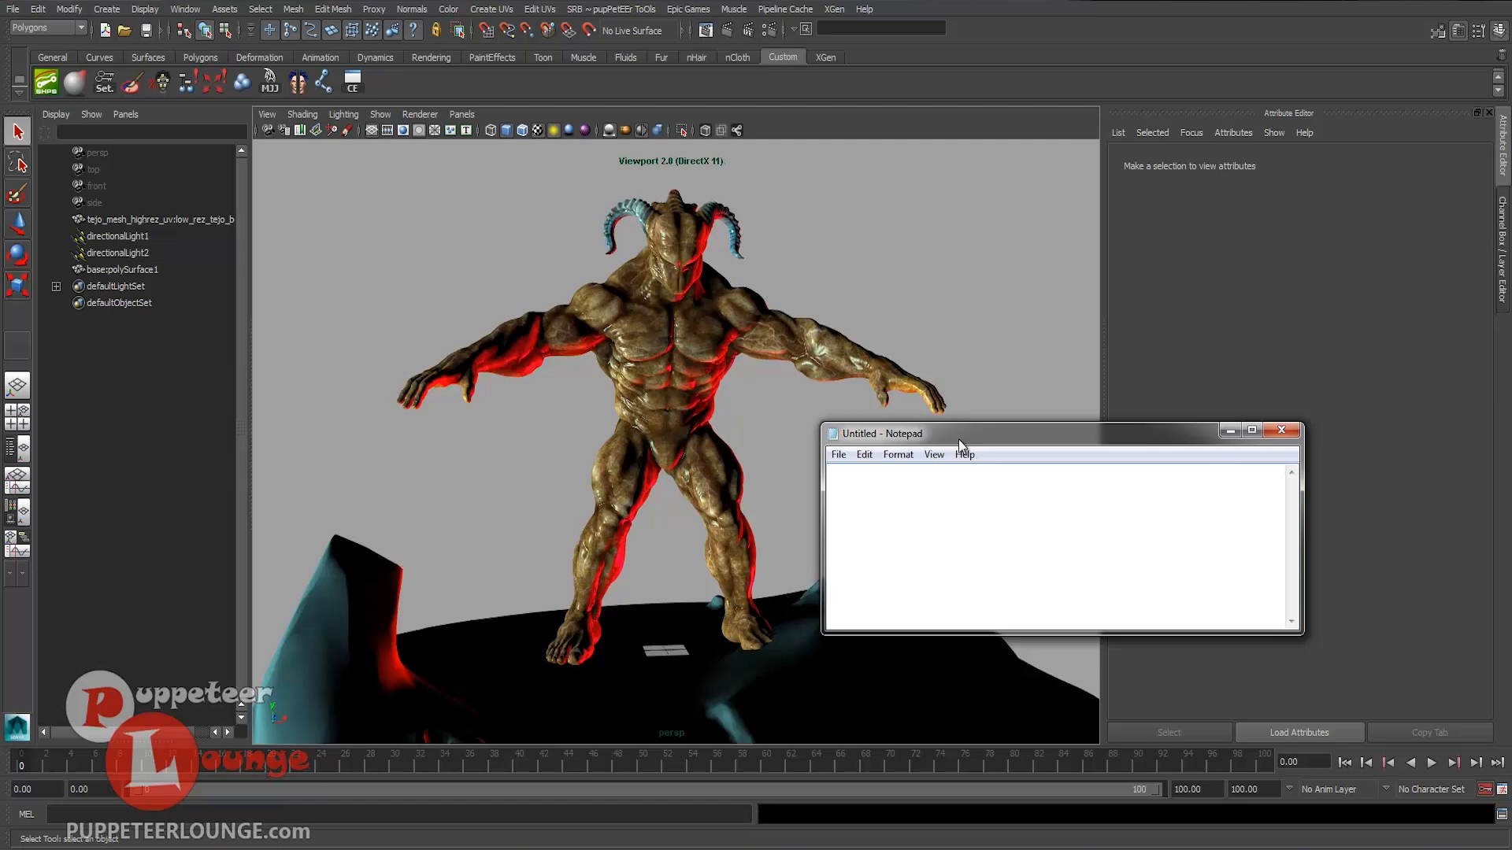
drag(954, 428, 982, 124)
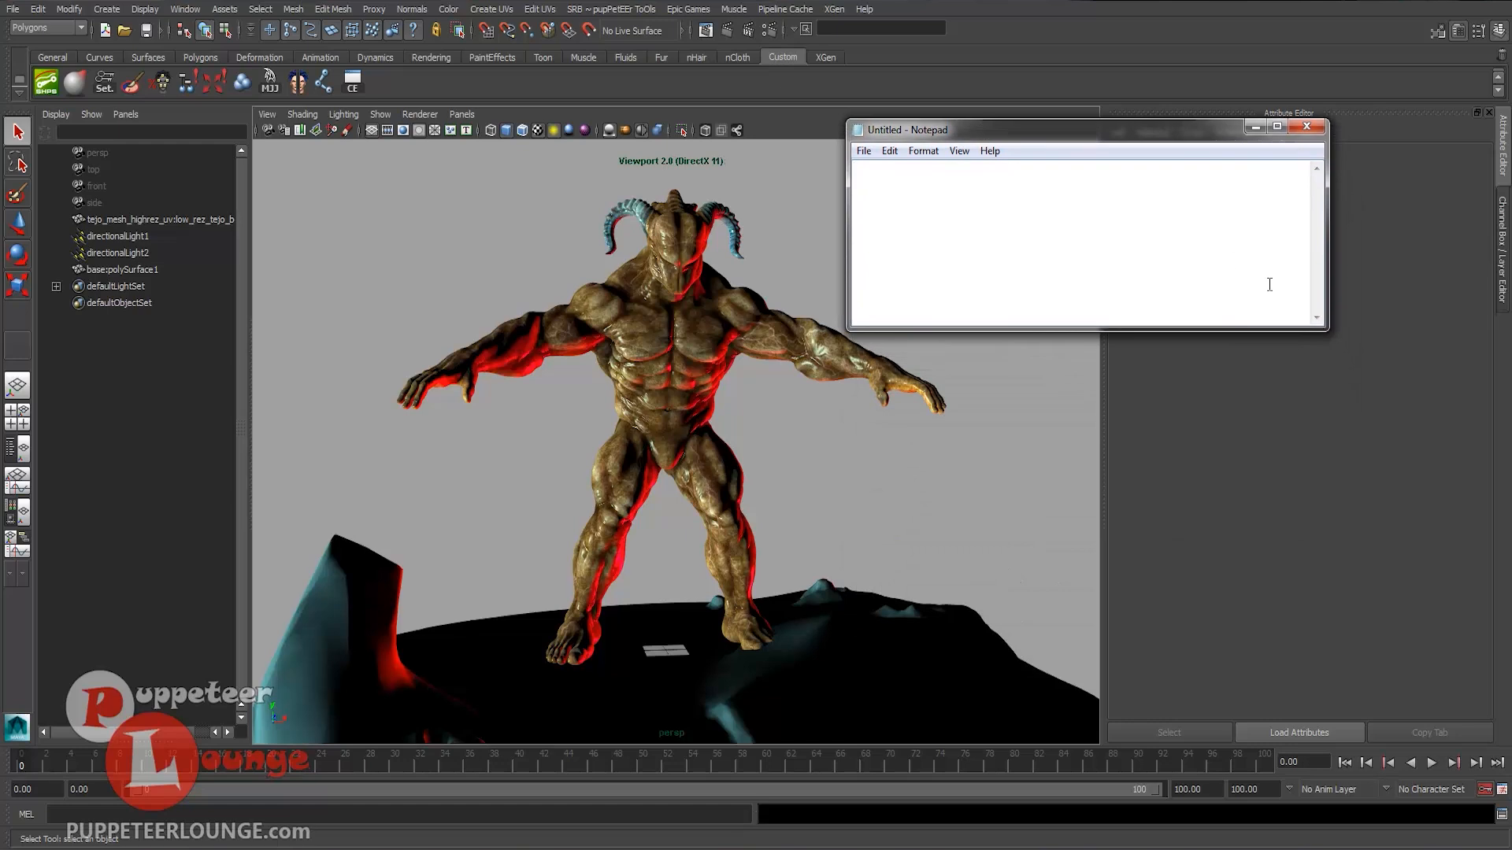
drag(1331, 330, 1250, 298)
drag(1111, 138, 1127, 168)
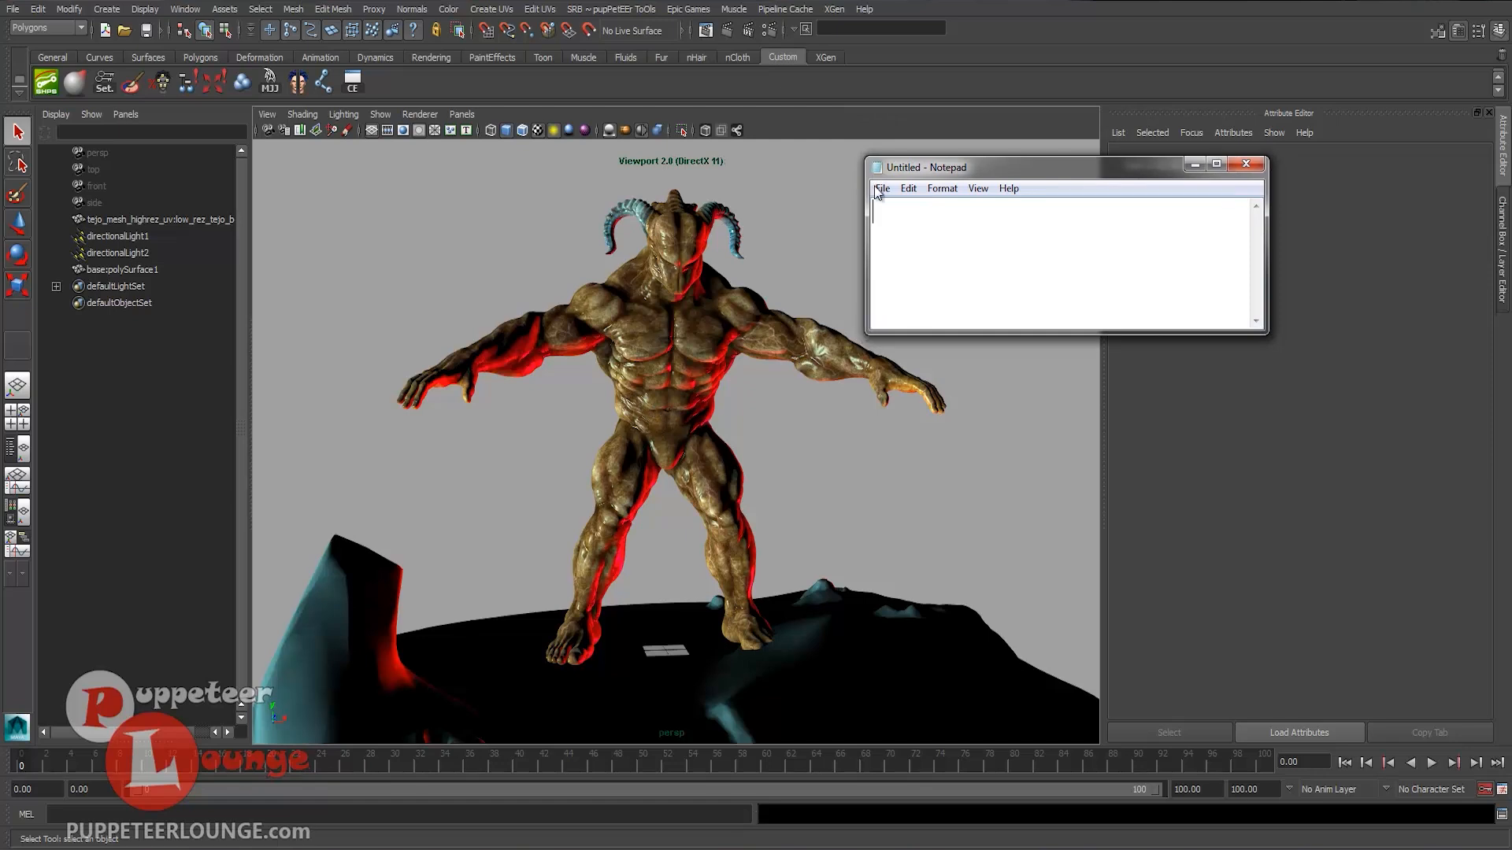
drag(964, 168, 951, 169)
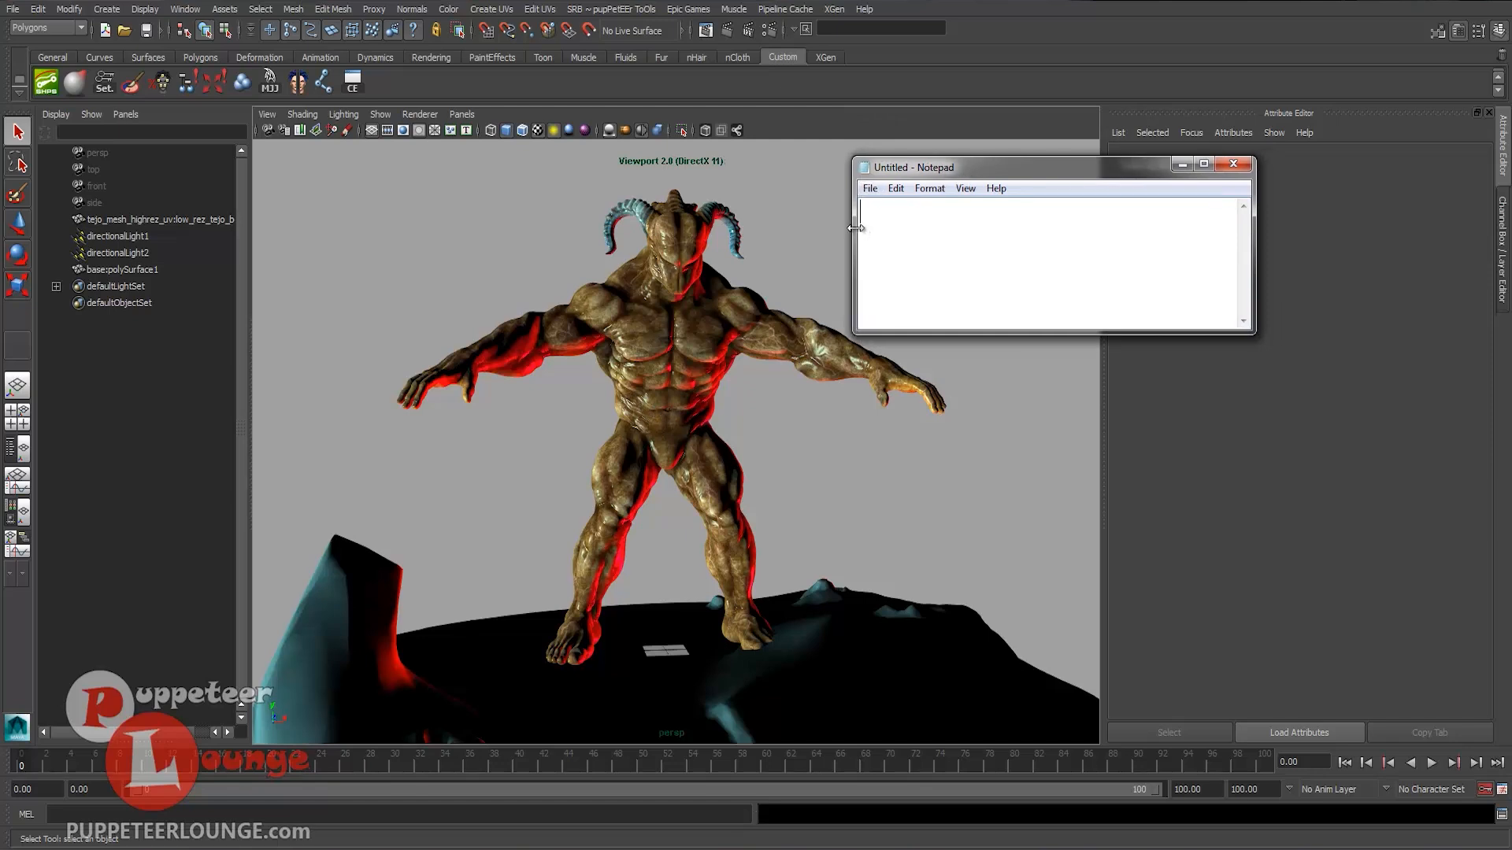
- Narrow the Notepad window, bring it closer to the character's head and write "Cinebox!" in it
drag(855, 228, 879, 228)
drag(1075, 175, 1011, 170)
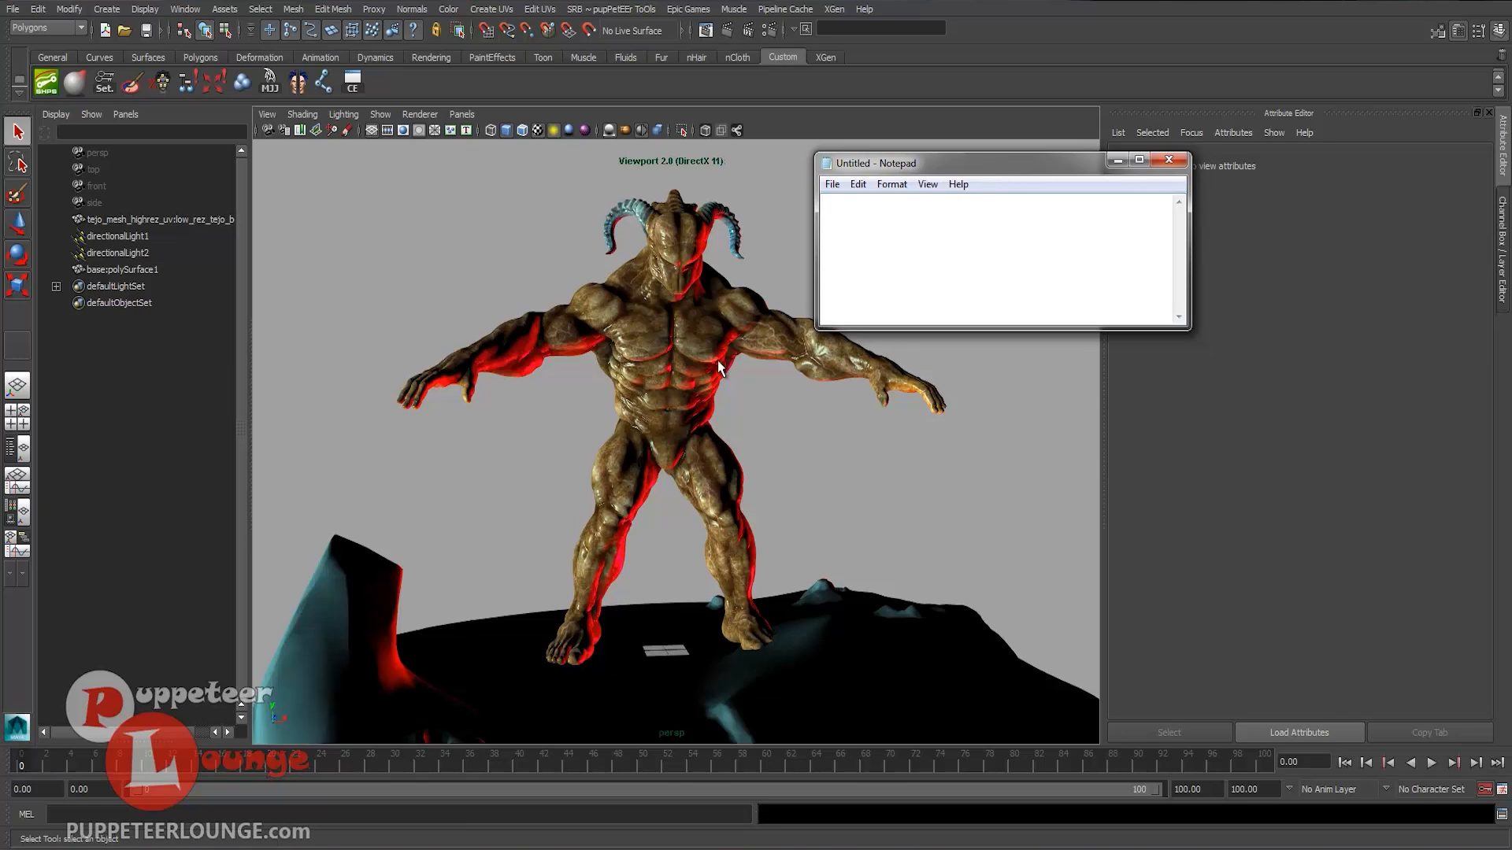
text(Cinebox!)
- Highlight the word Cinebox, clear the highlight and move the note farther from the character's head and arm
drag(909, 168, 939, 156)
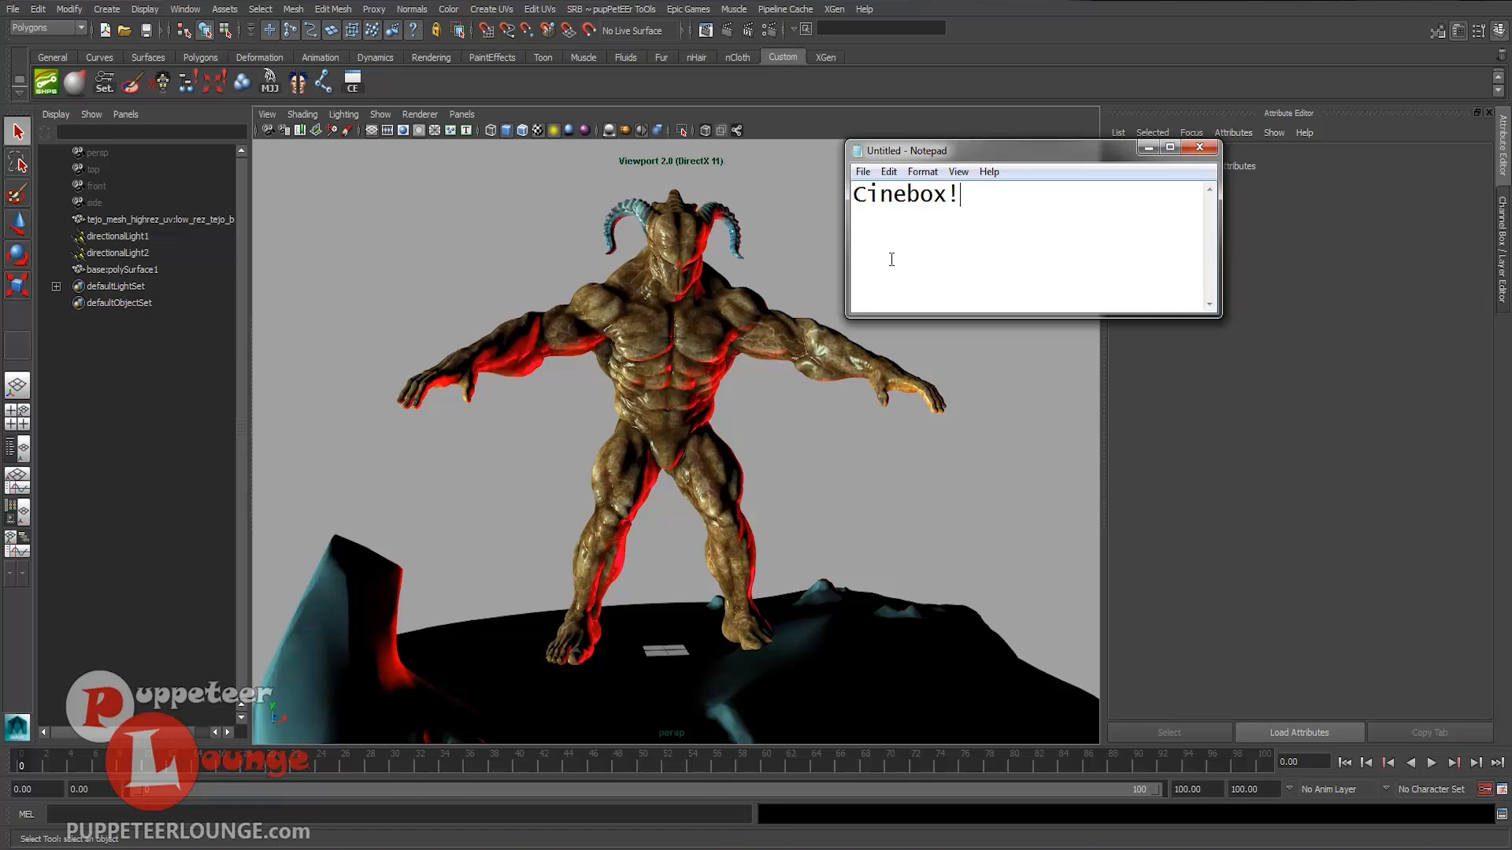
drag(853, 195, 947, 196)
click(930, 252)
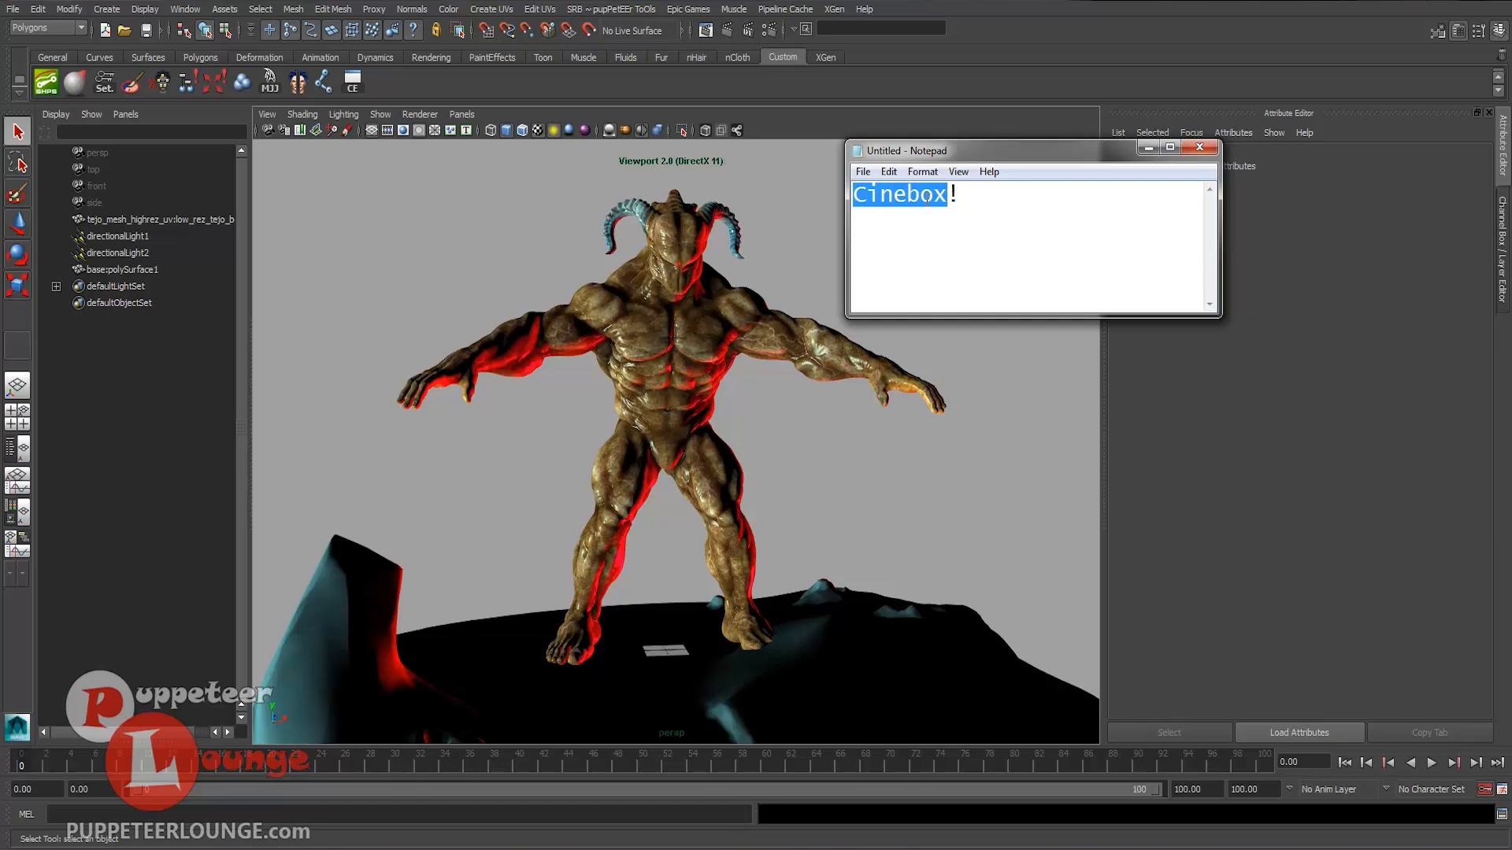
click(925, 222)
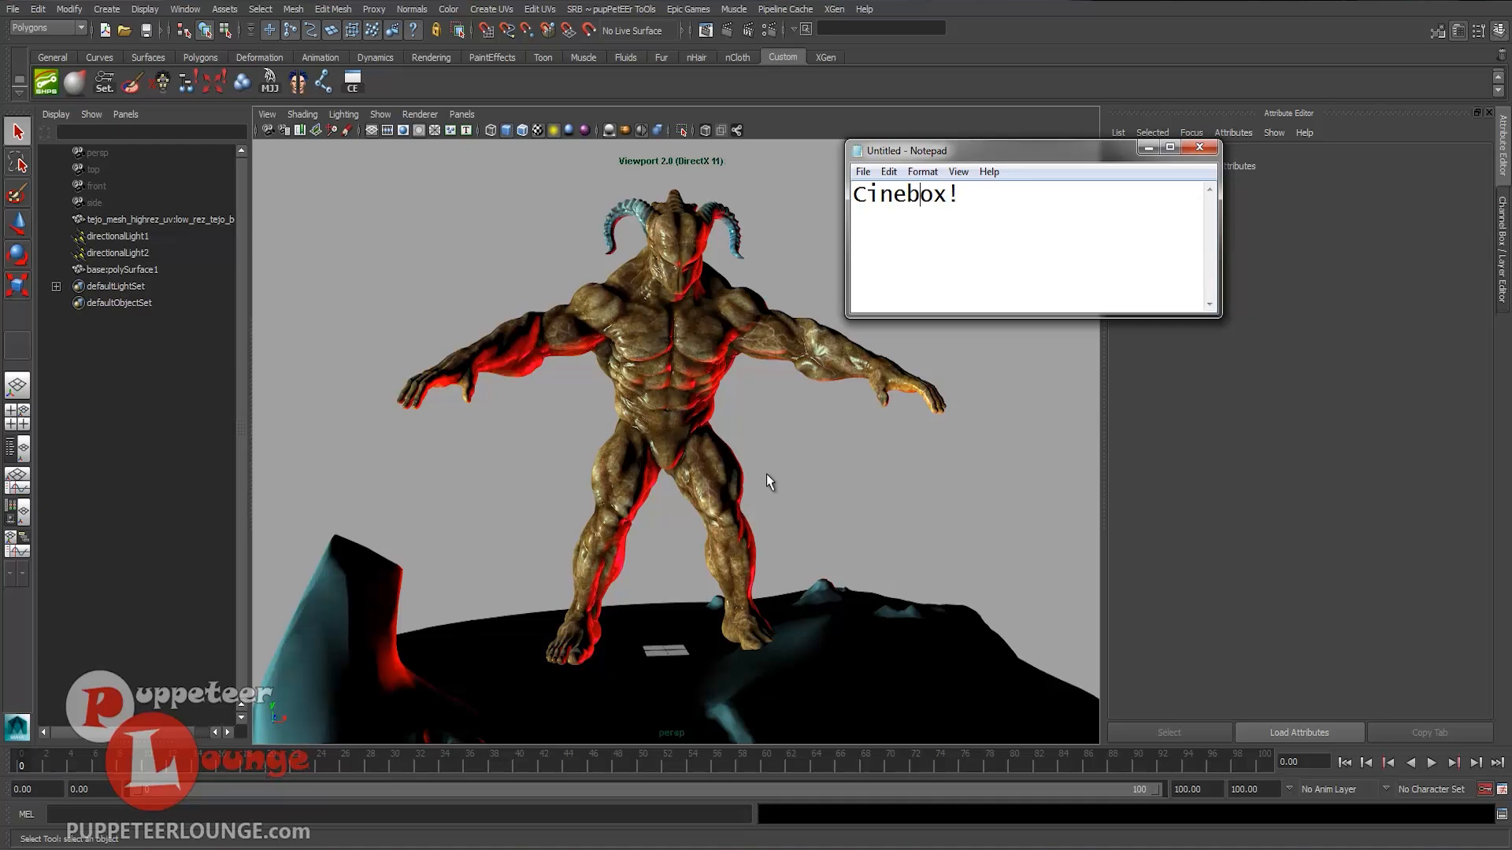
mouse_move(965, 156)
mouse_down()
mouse_move(961, 195)
mouse_move(976, 170)
mouse_up()
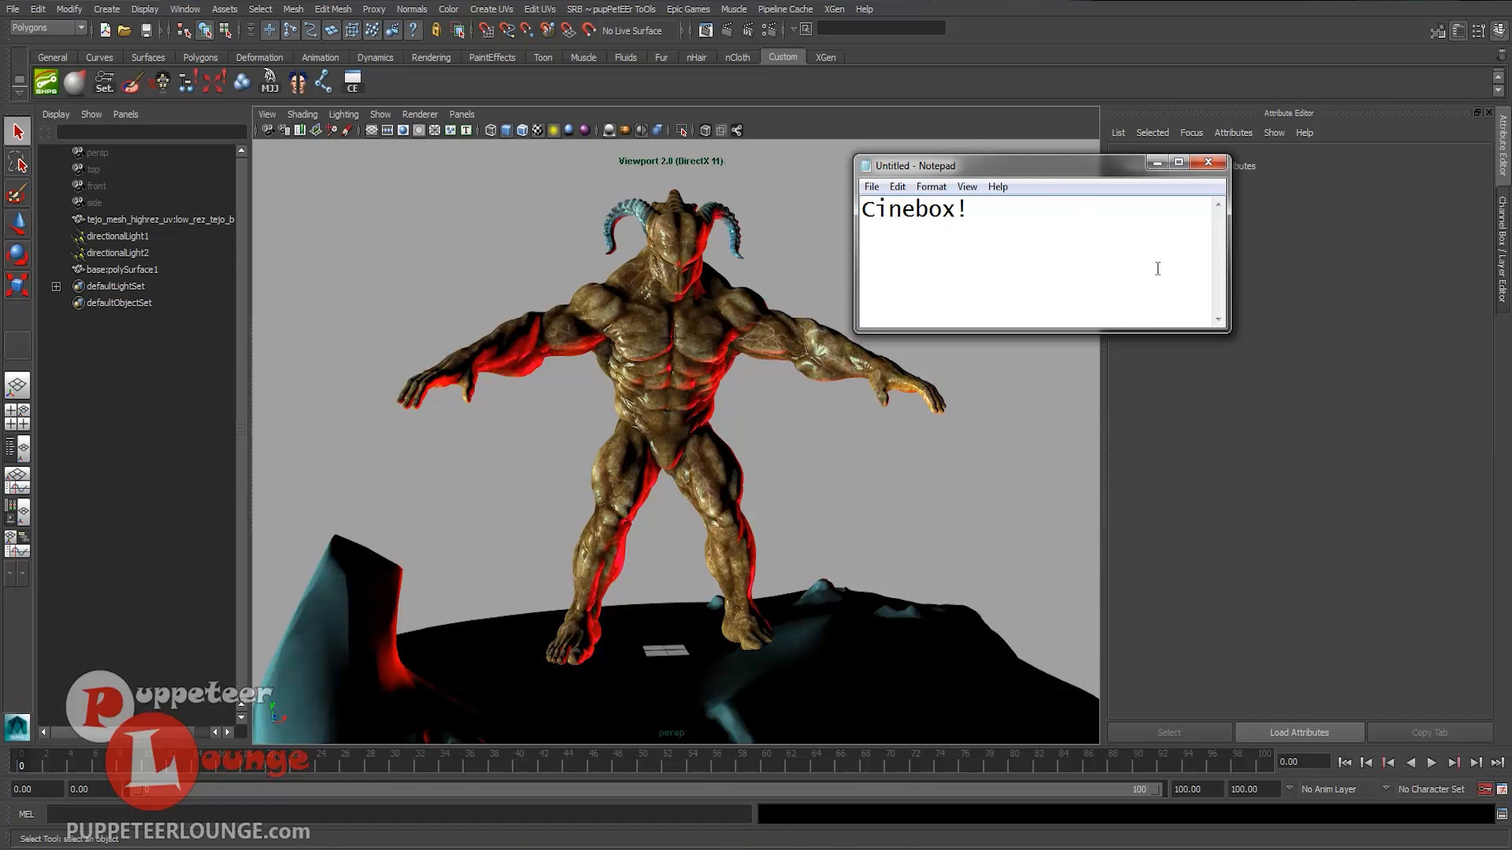
drag(1082, 167, 1121, 171)
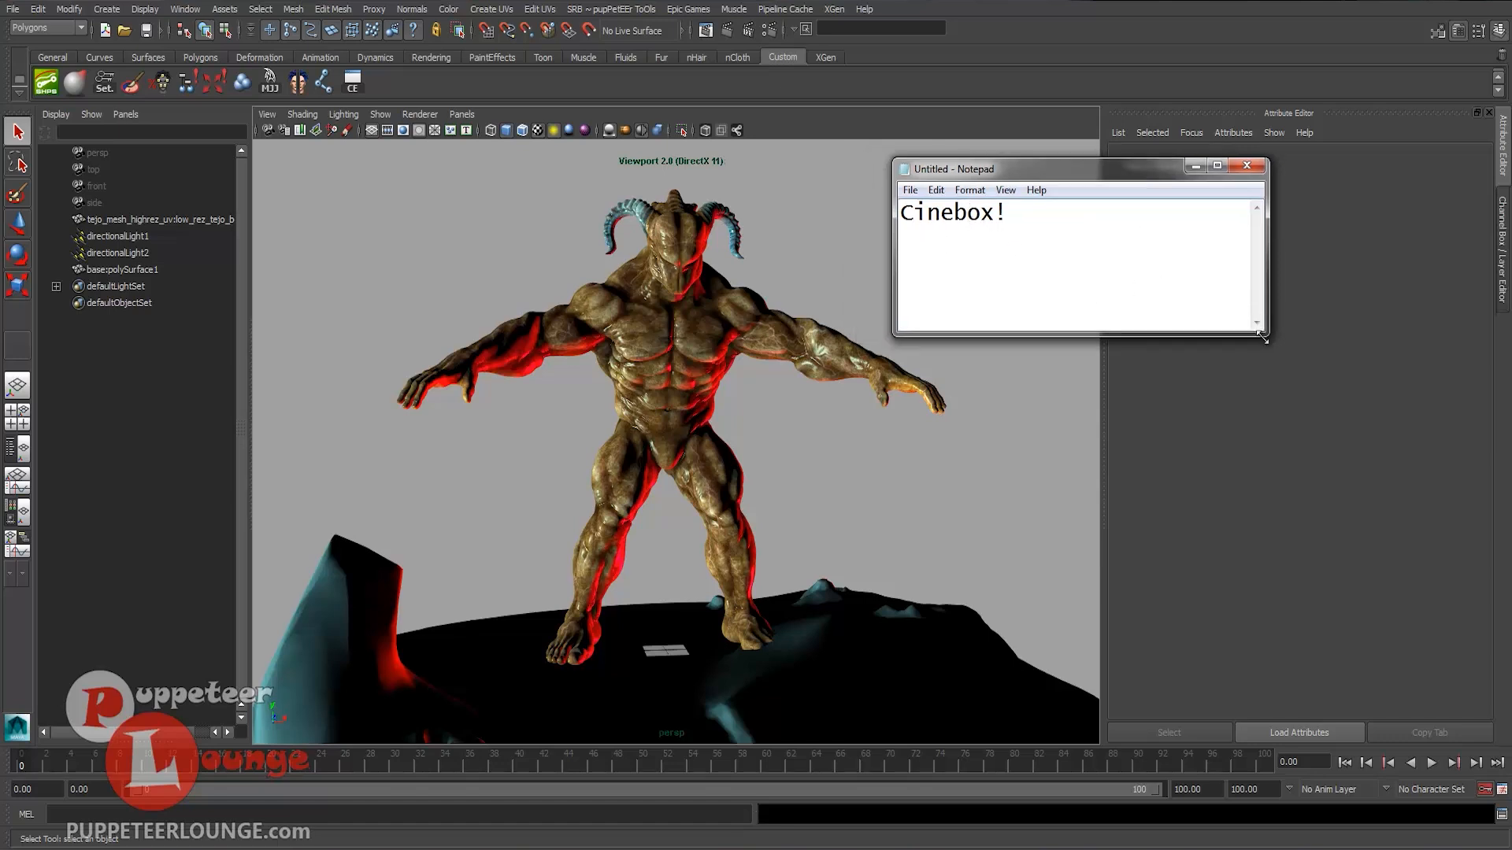
- Switch to the SunTemple level in Unreal Editor and import tejo_mesh_lowrez_uv.OBJ from model\TEJO into Blueprints with the default FBX options
alt+middle_drag(753, 402, 787, 409)
key(ctrl+a)
alt+drag(807, 412, 710, 483)
alt+drag(540, 445, 647, 449)
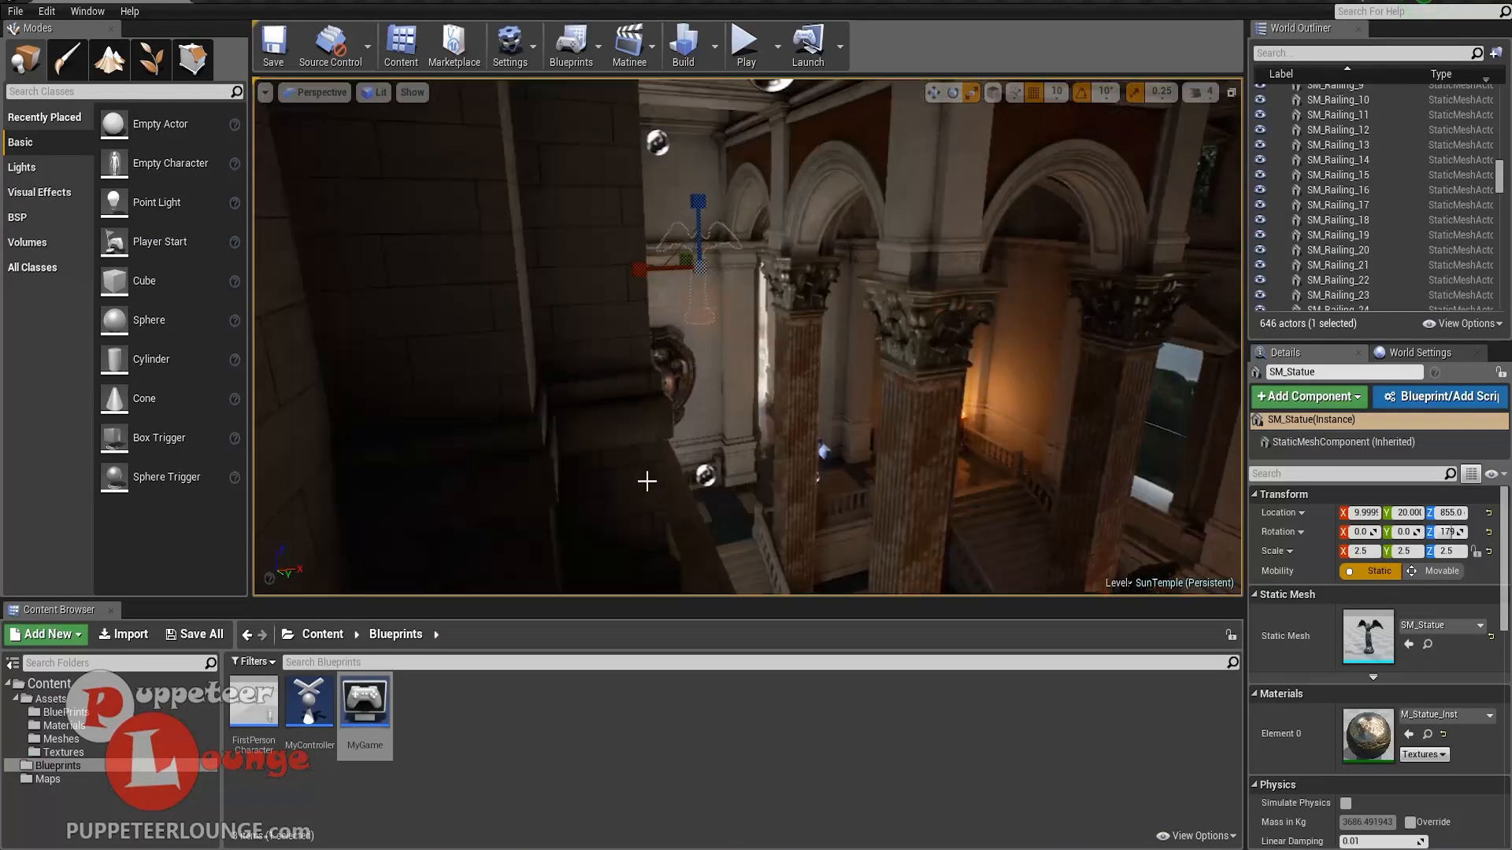
alt+drag(648, 481, 590, 366)
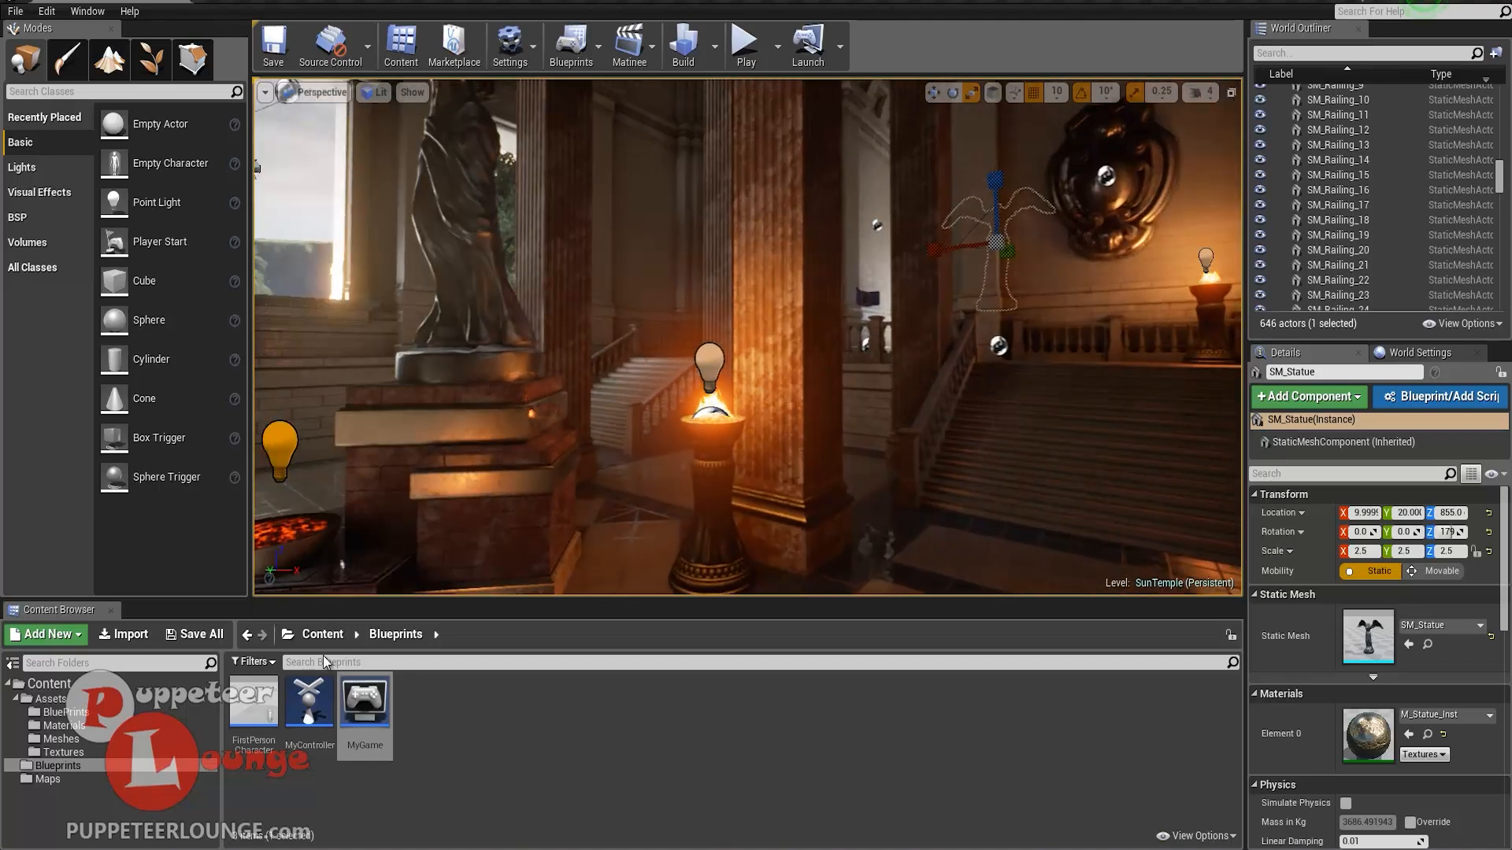
click(125, 638)
text(D:\unreal_engine_workshop_assets\TEJO_Unreal_Engine_4_Demo\model\TEJO)
click(621, 407)
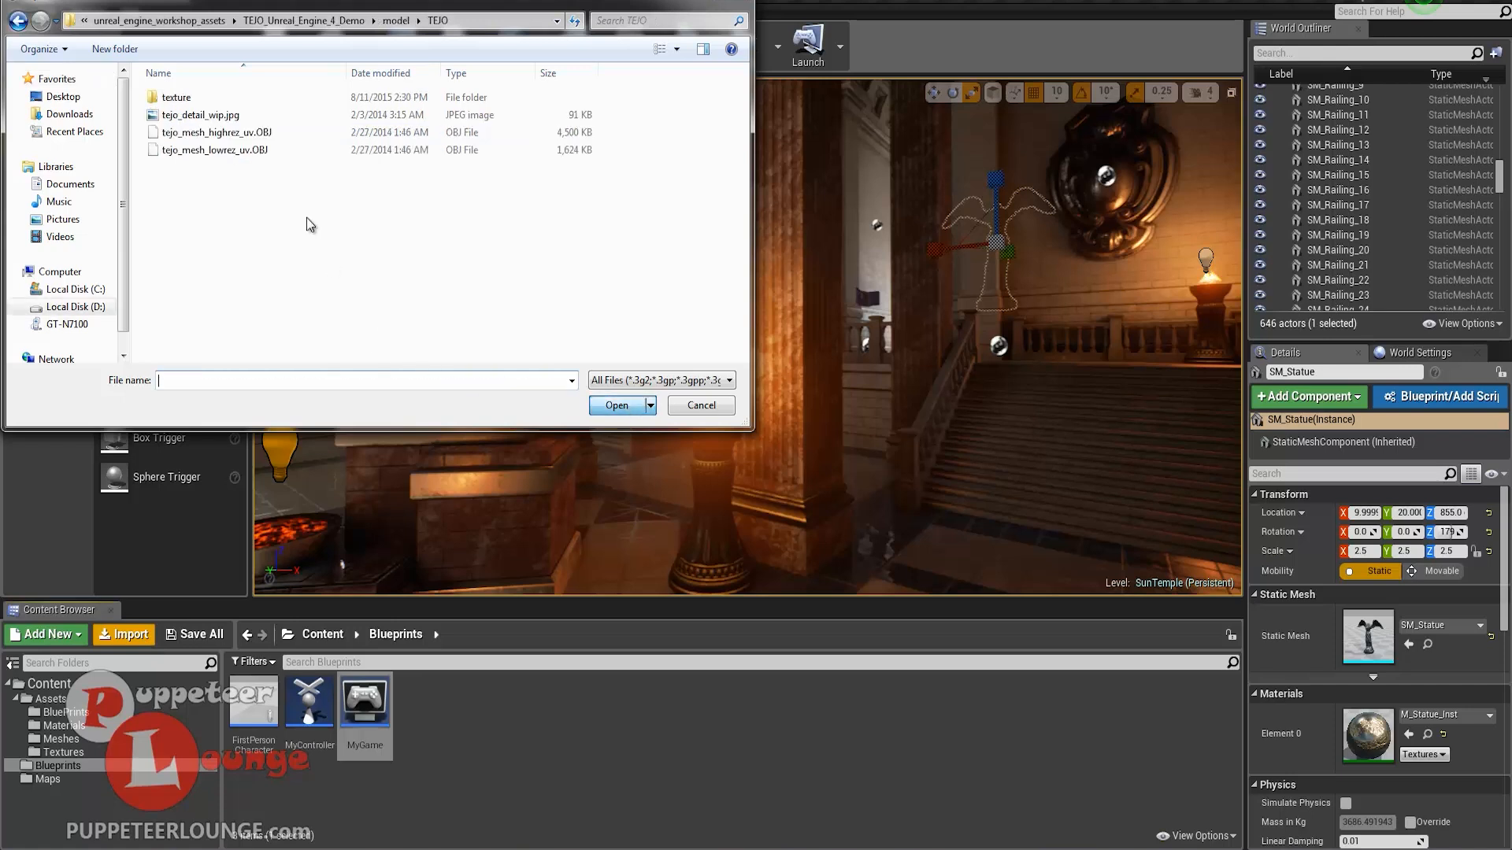
double_click(224, 150)
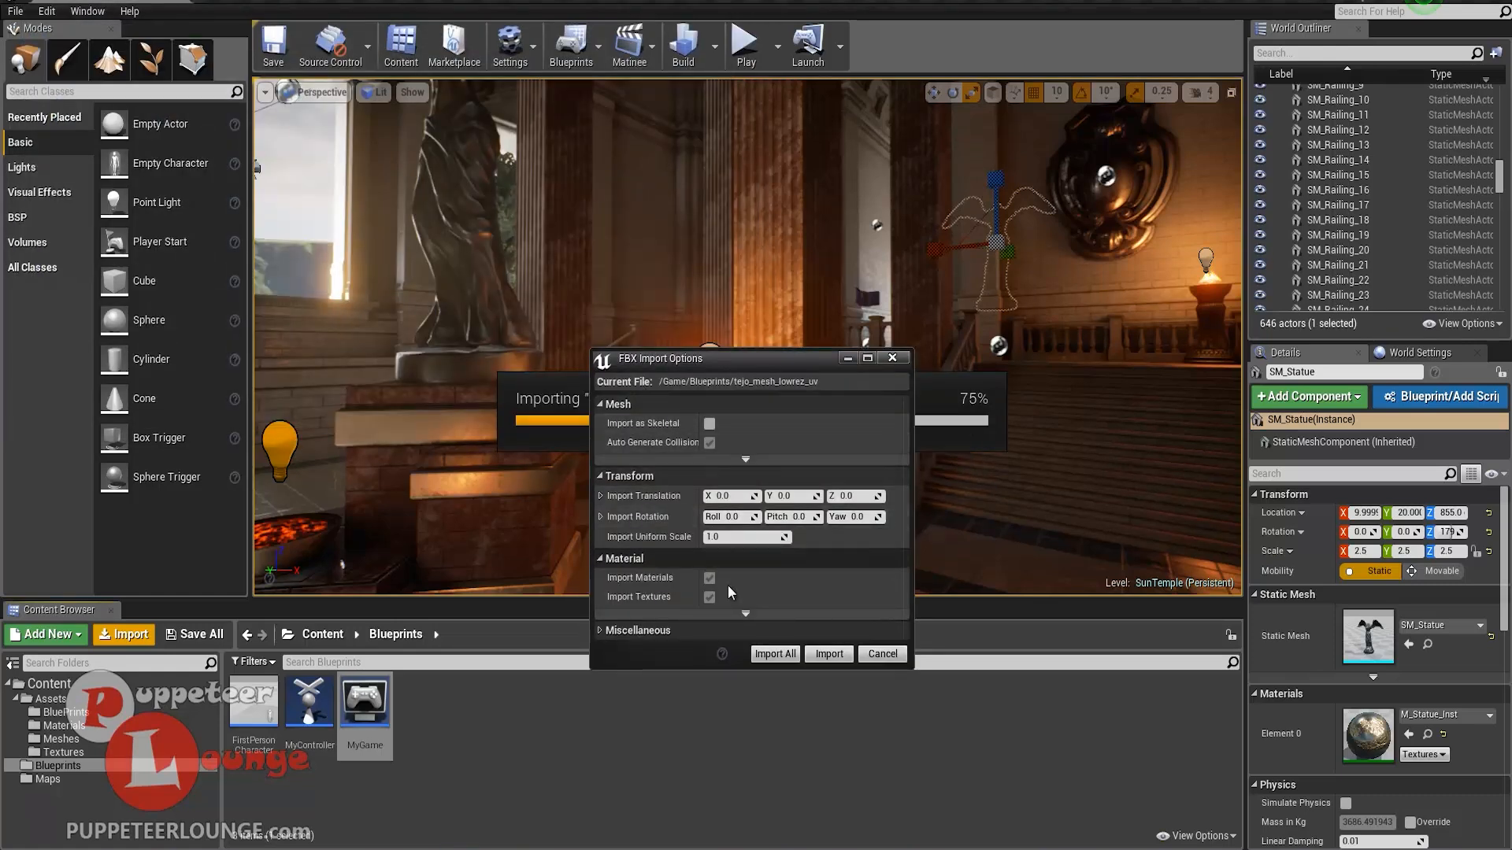
click(760, 655)
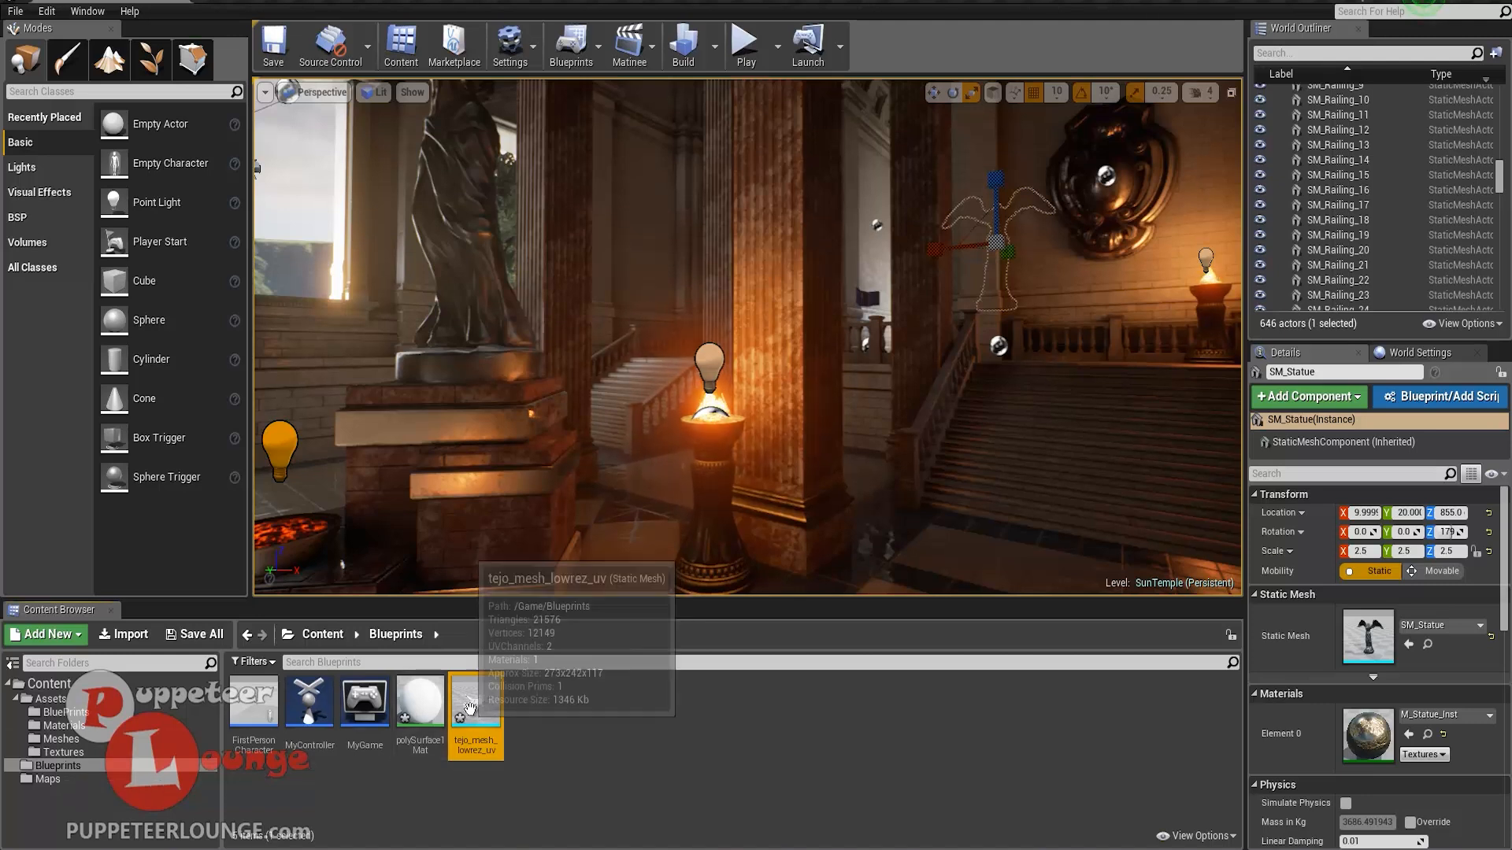
drag(474, 709, 73, 739)
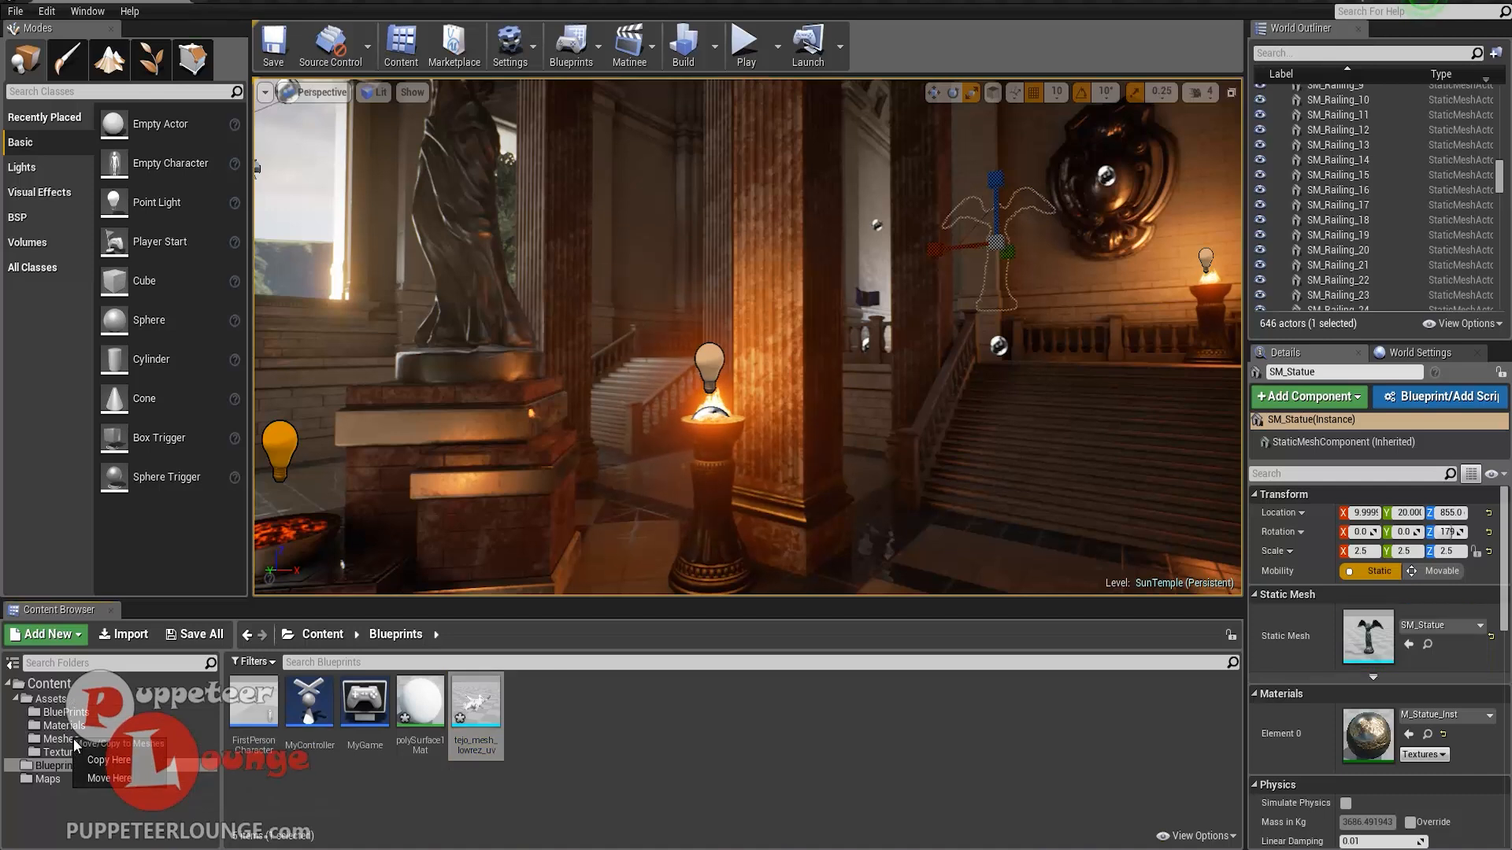
right_click(473, 703)
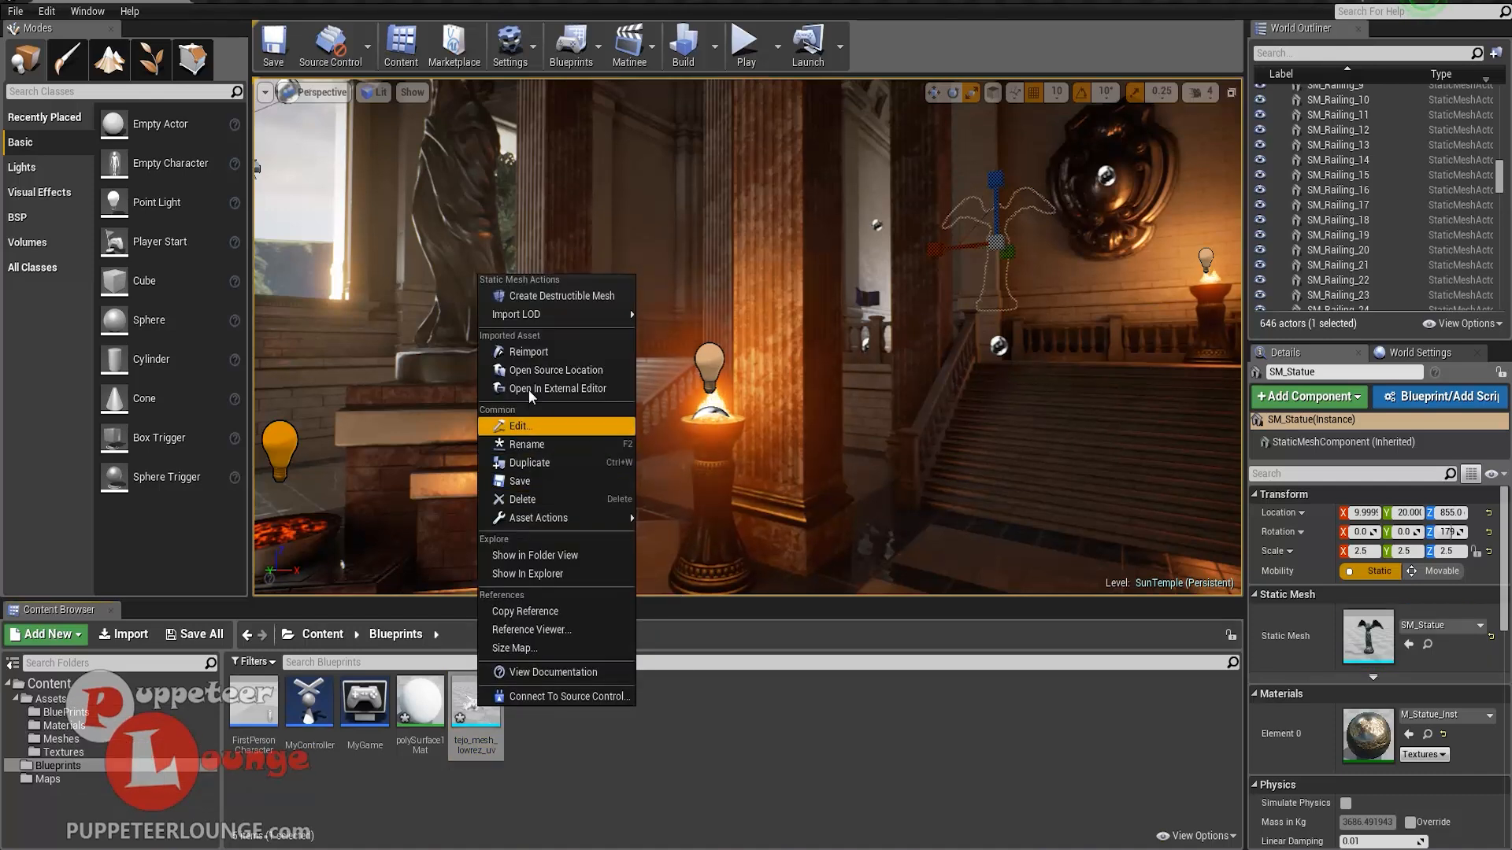
click(466, 718)
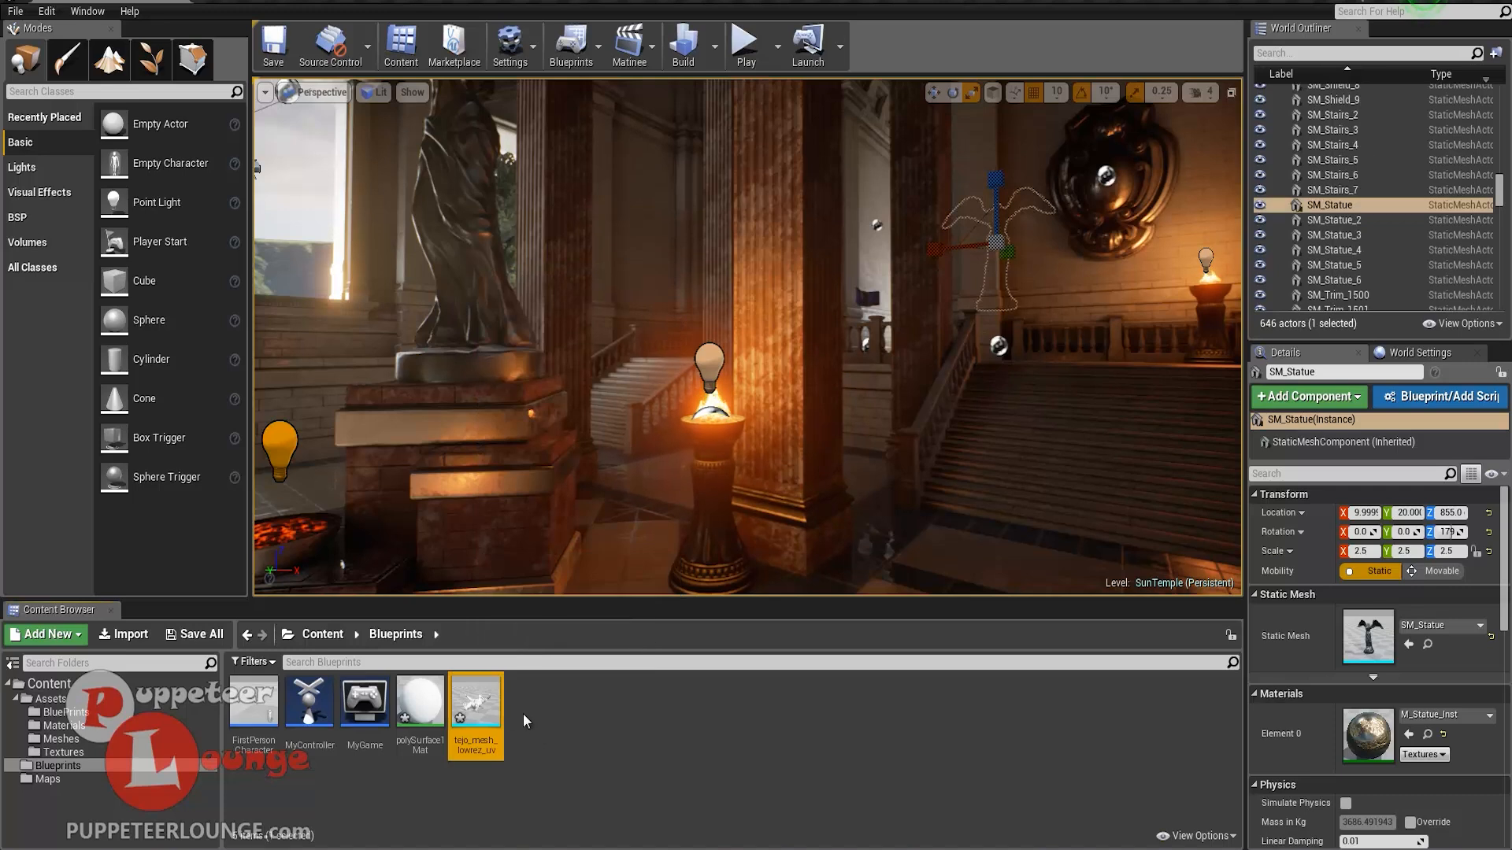
click(70, 740)
scroll(543, 748, down, 5)
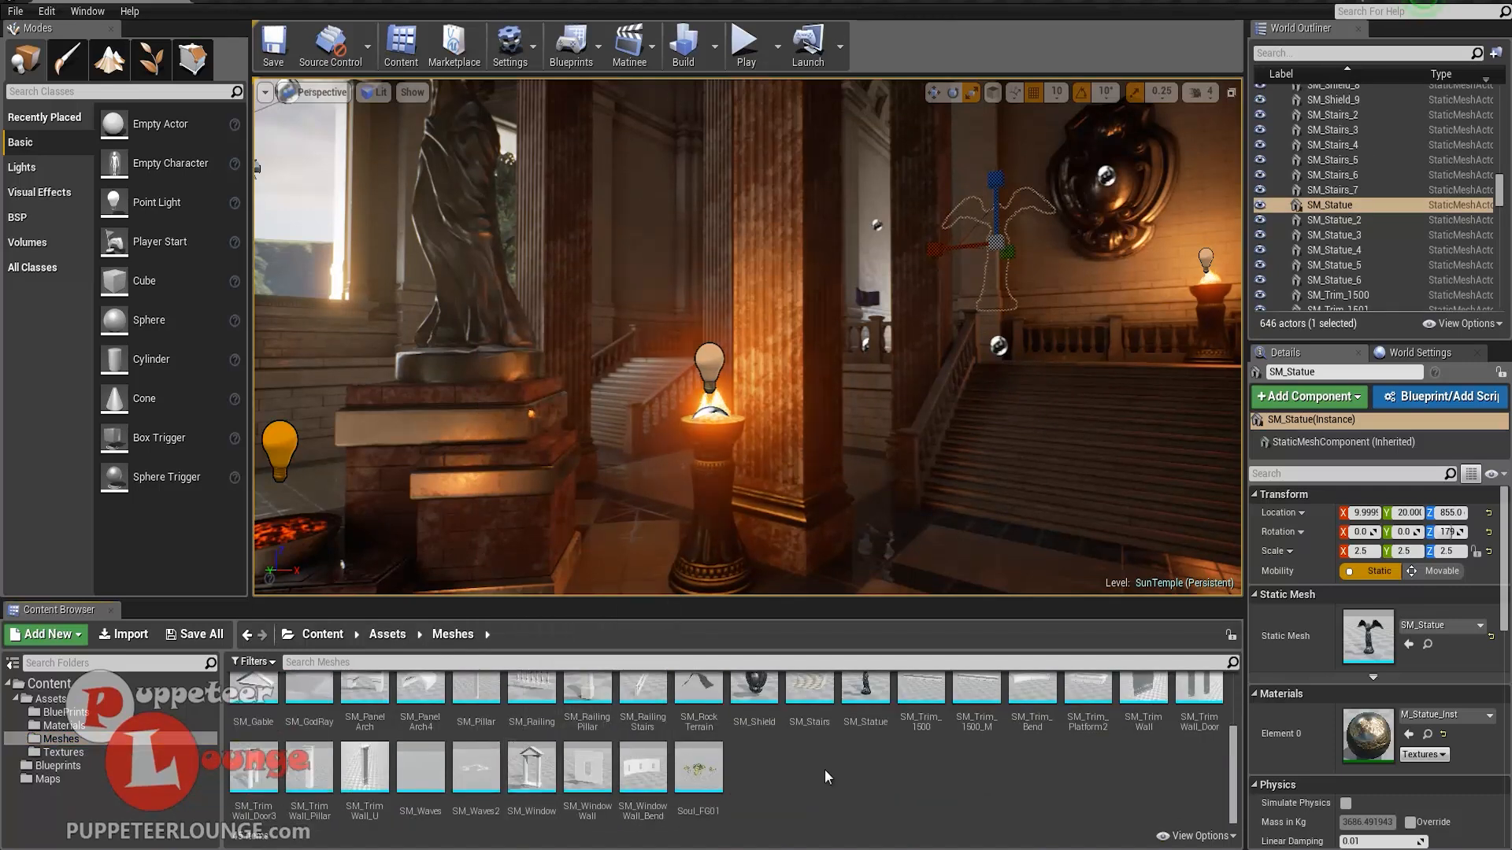
click(51, 698)
click(55, 765)
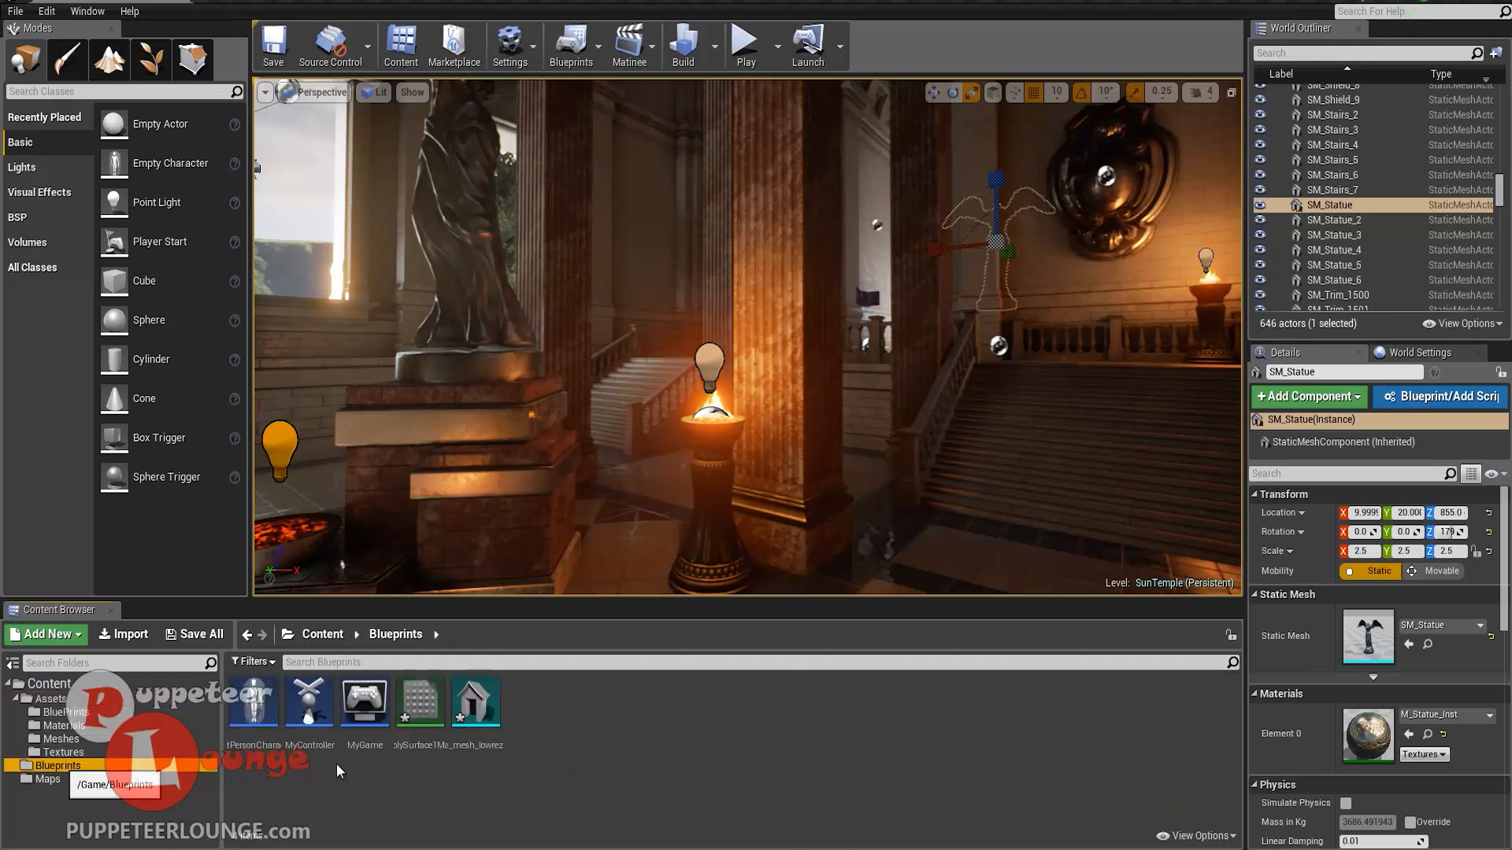
right_click(475, 706)
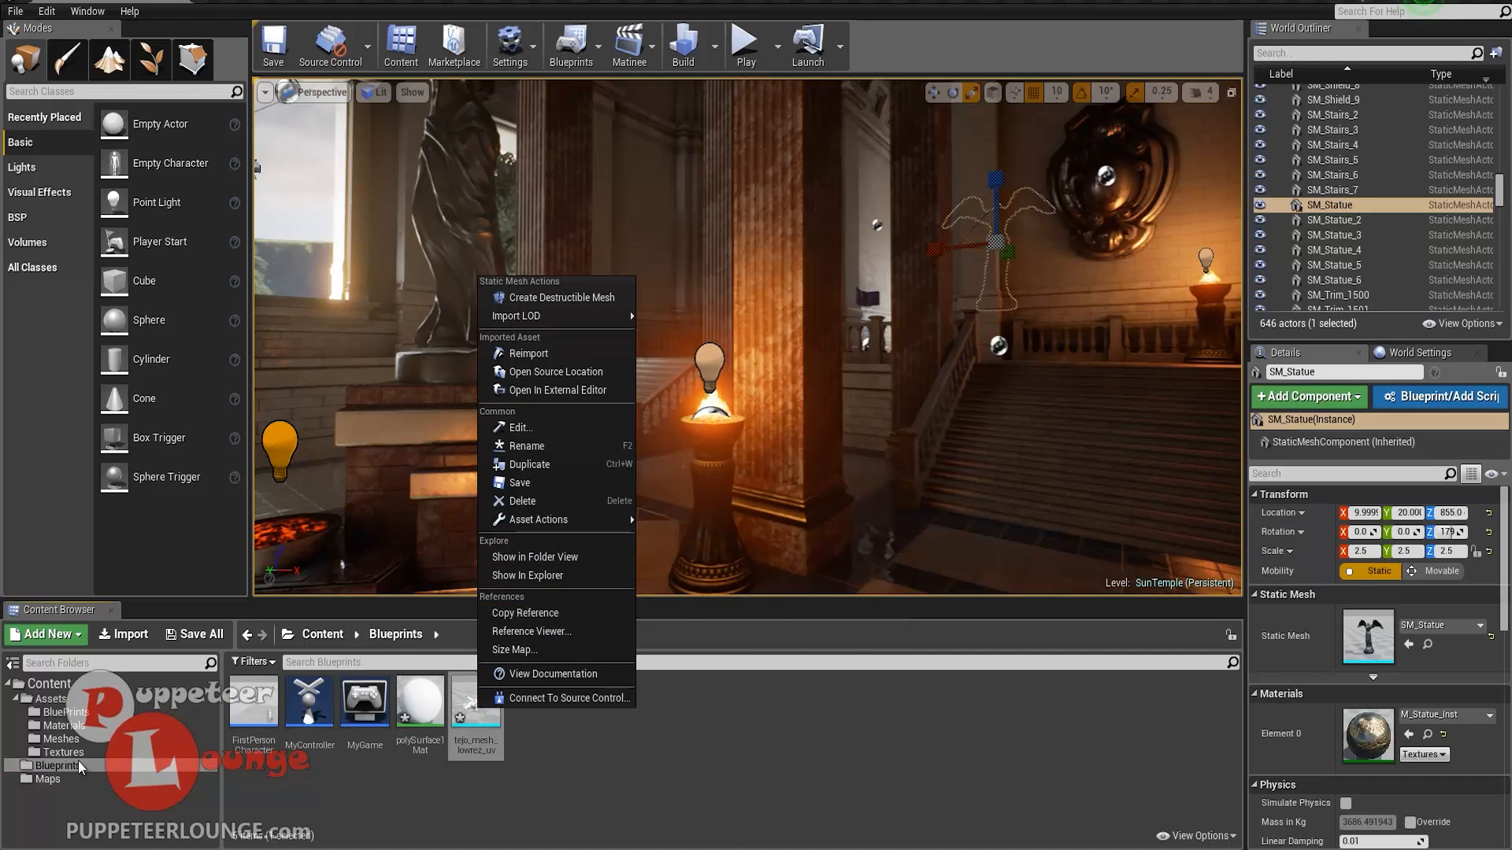
click(486, 735)
drag(473, 707, 526, 751)
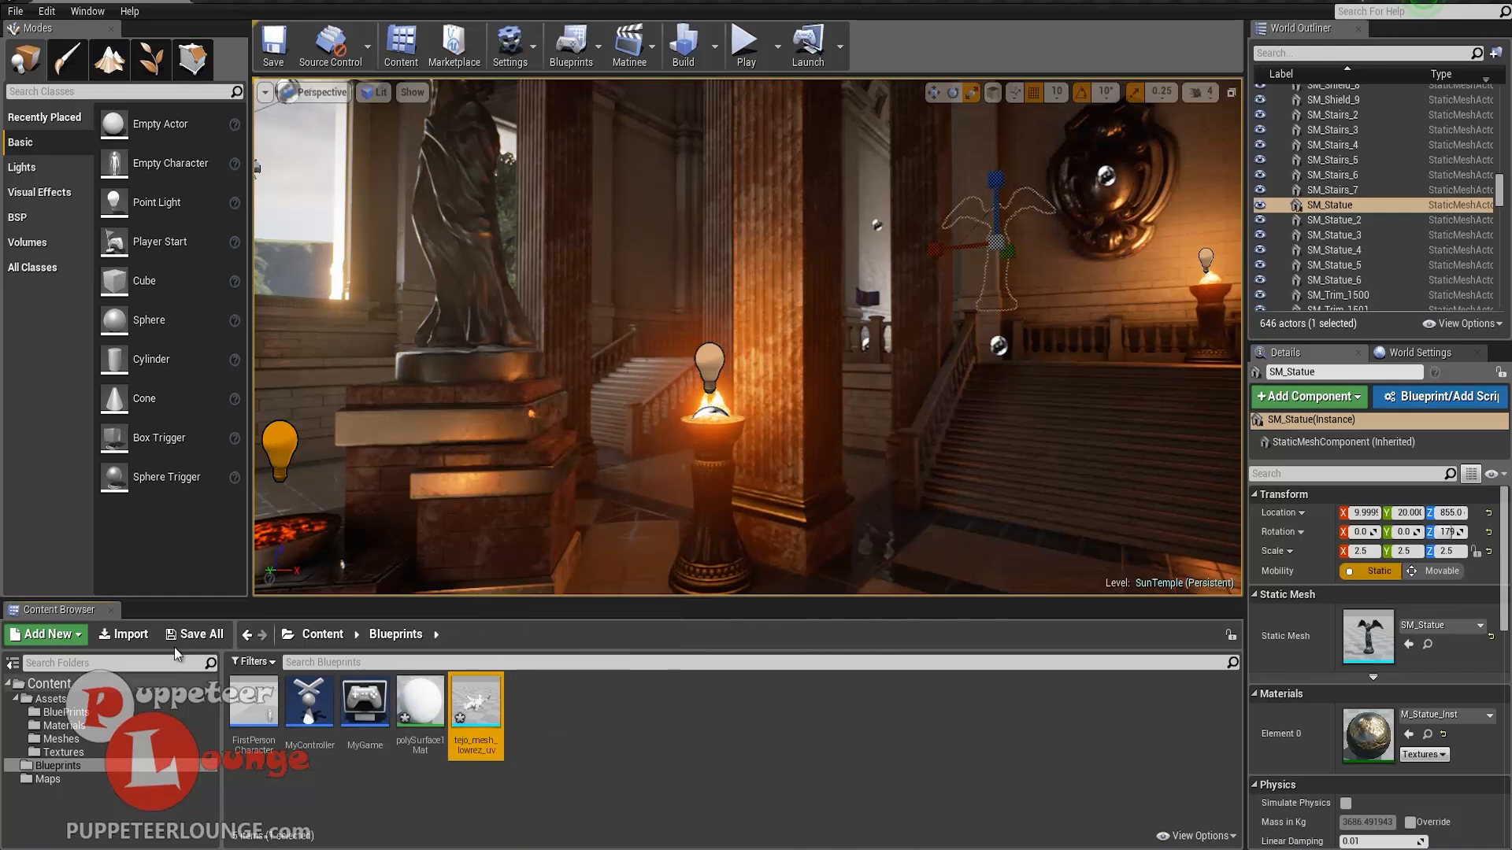
- Place the tejo_mesh_lowrez_uv mesh in the level on the tiled floor in front of the staircase
right_drag(603, 444, 705, 484)
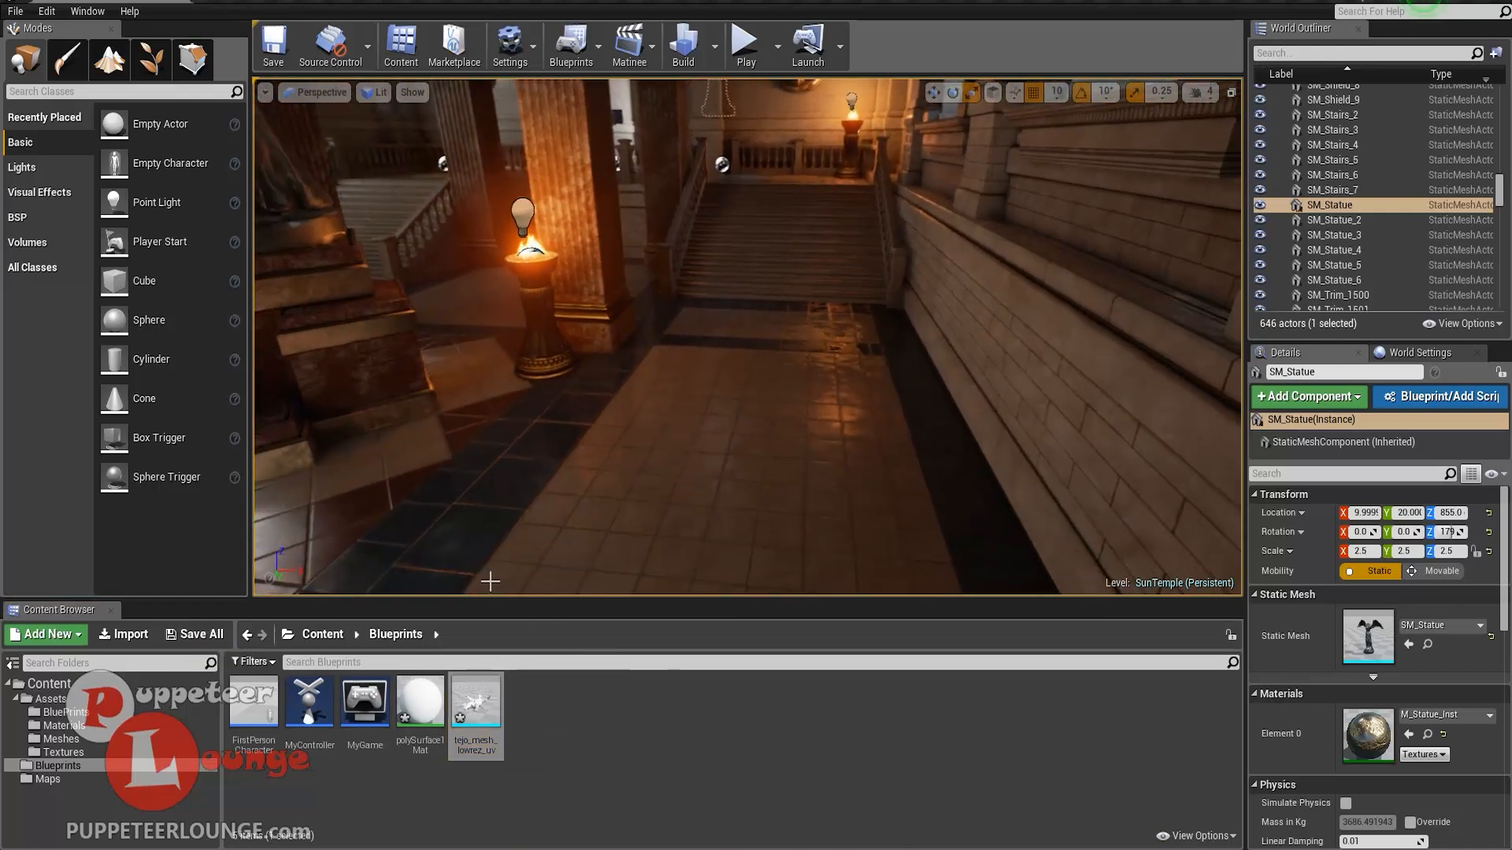
drag(476, 705, 680, 467)
right_drag(726, 478, 669, 567)
mouse_move(344, 838)
click(449, 806)
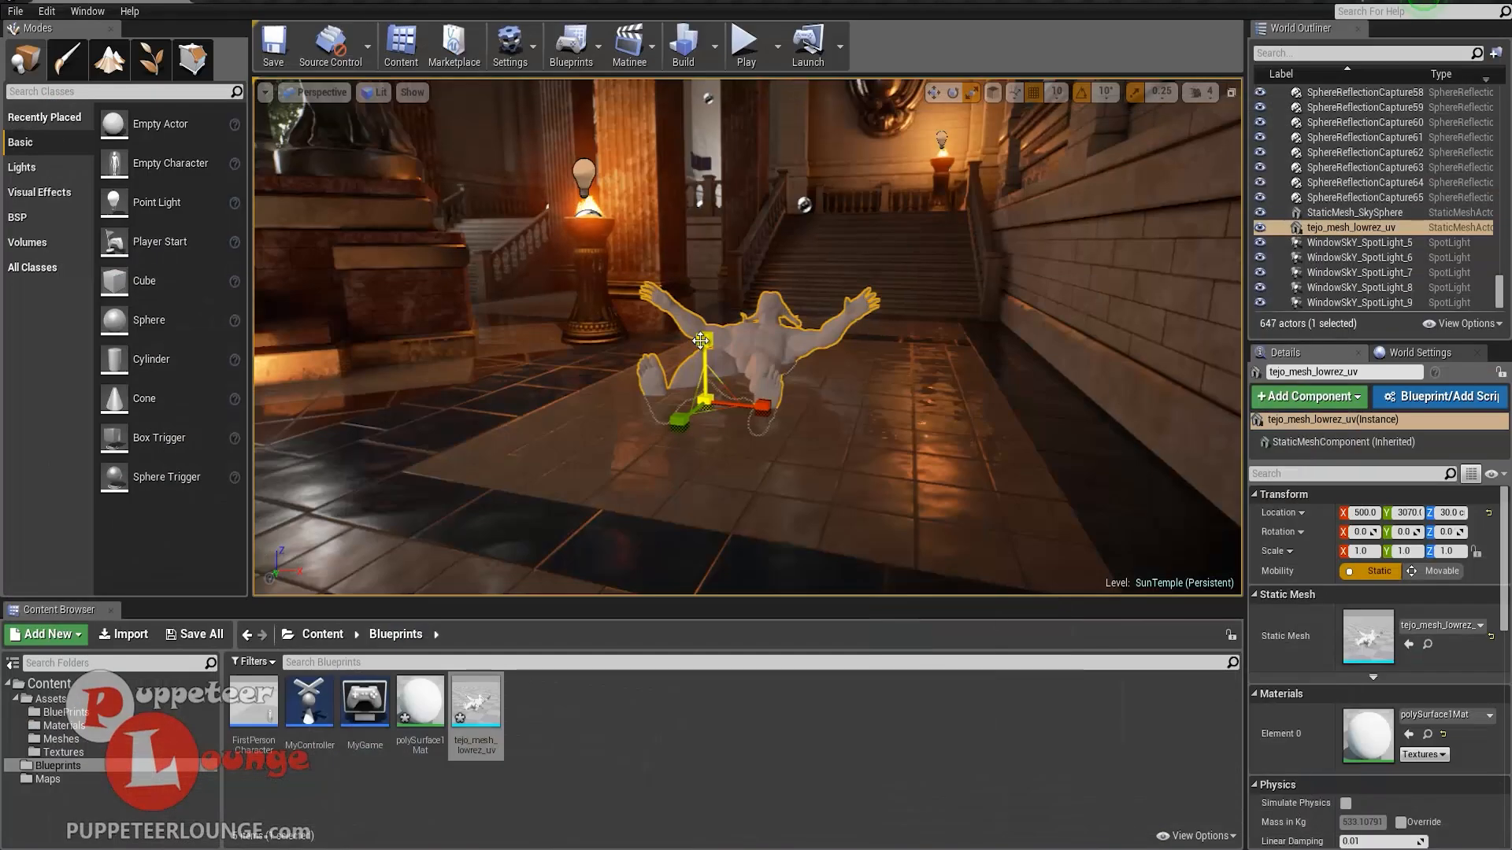
- Rotate the lying character mesh about 90° around X so it stands upright on the floor
key(e)
drag(682, 350, 686, 619)
right_drag(673, 279, 534, 337)
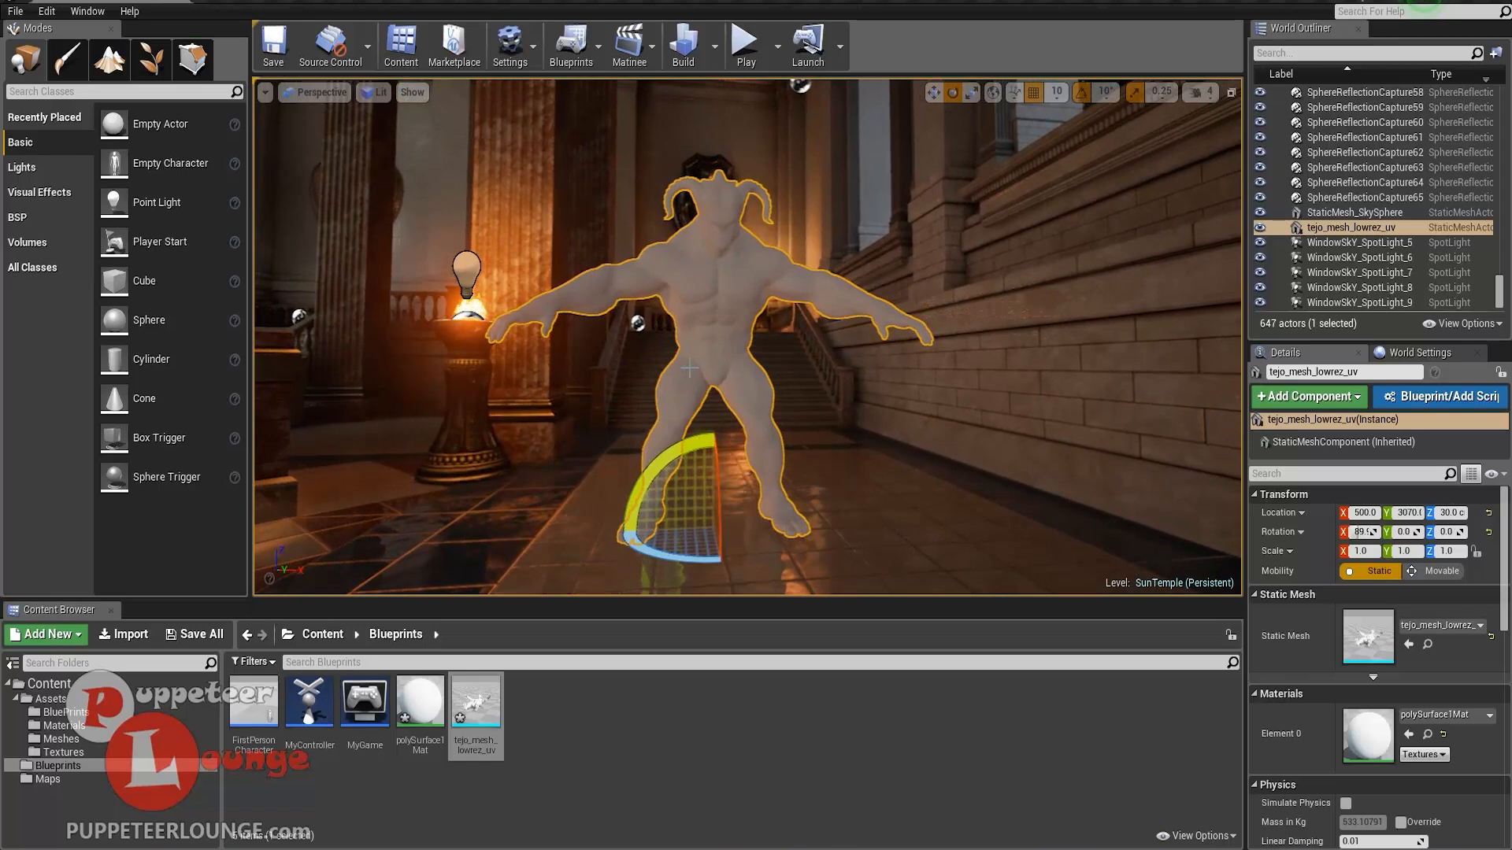
key(w)
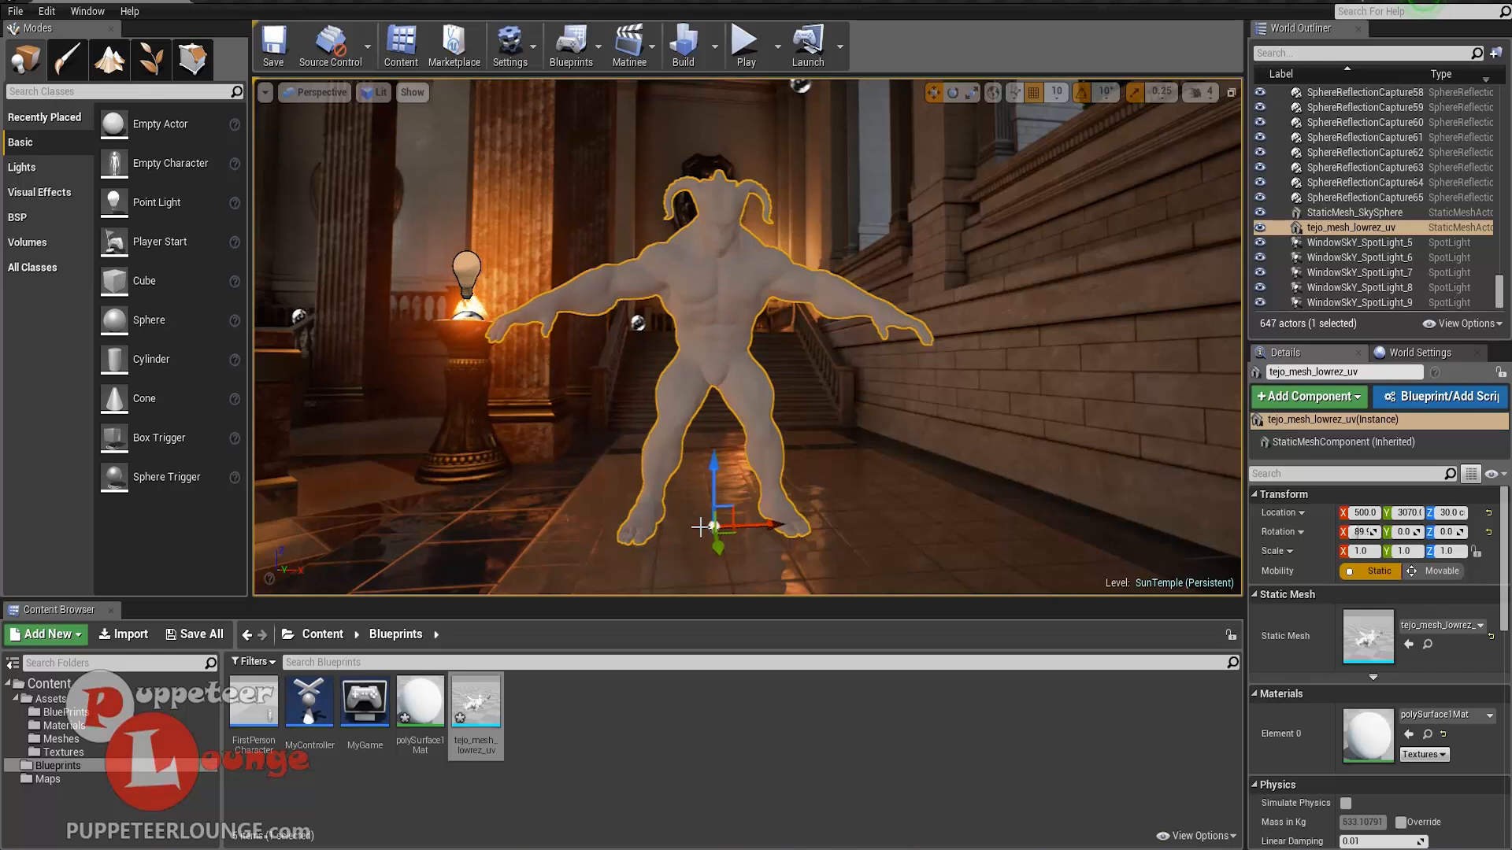
mouse_move(725, 514)
mouse_down()
mouse_move(637, 476)
mouse_move(713, 523)
mouse_up()
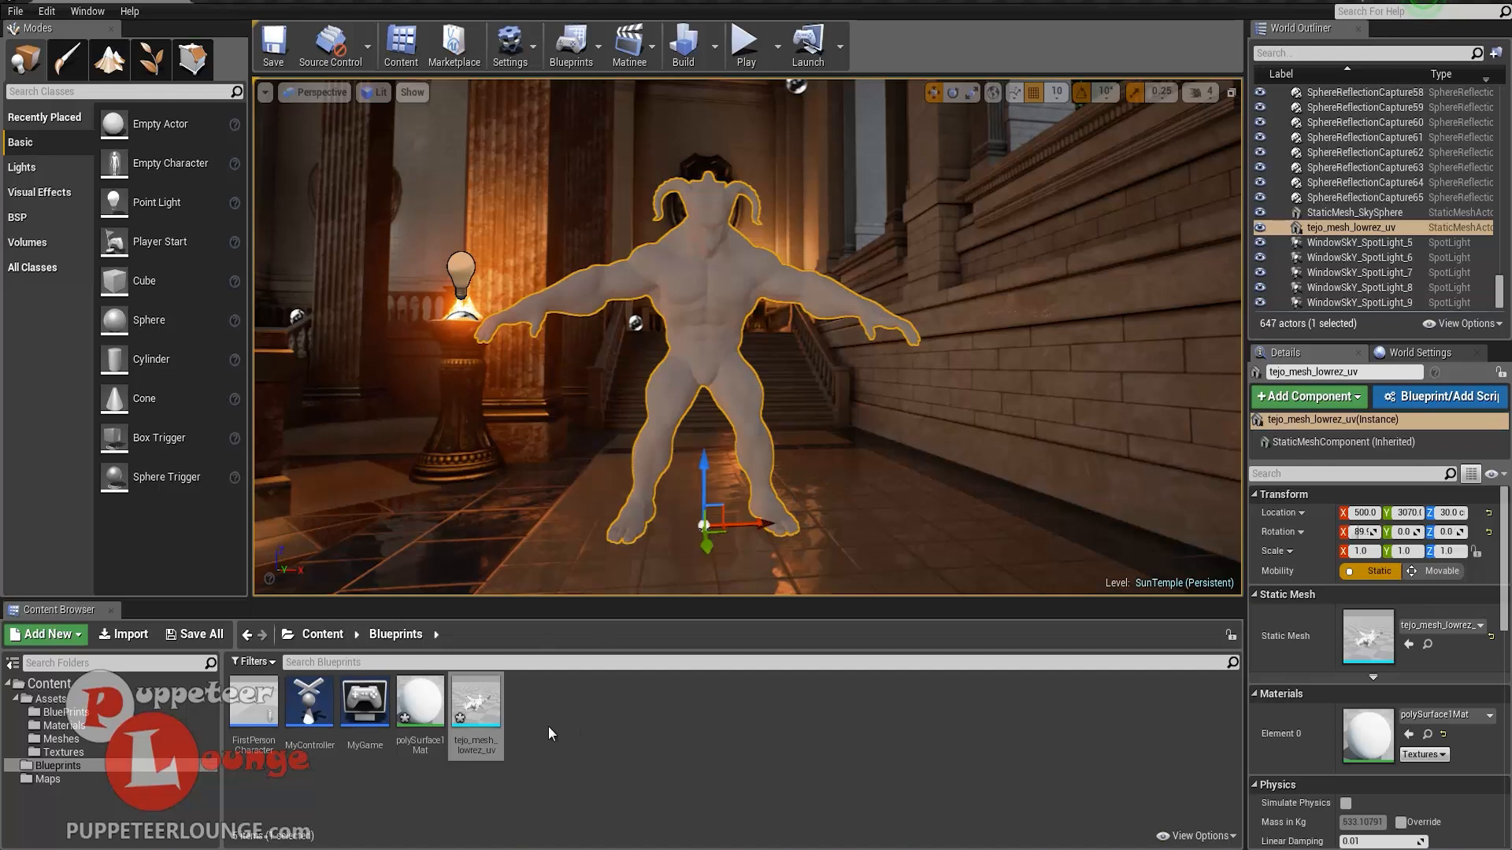
- Try several materials from the Materials folder on the character, including M_Soul_Rocks2_Inst, M_Statue_Inst and M_Tree_Branches
click(64, 726)
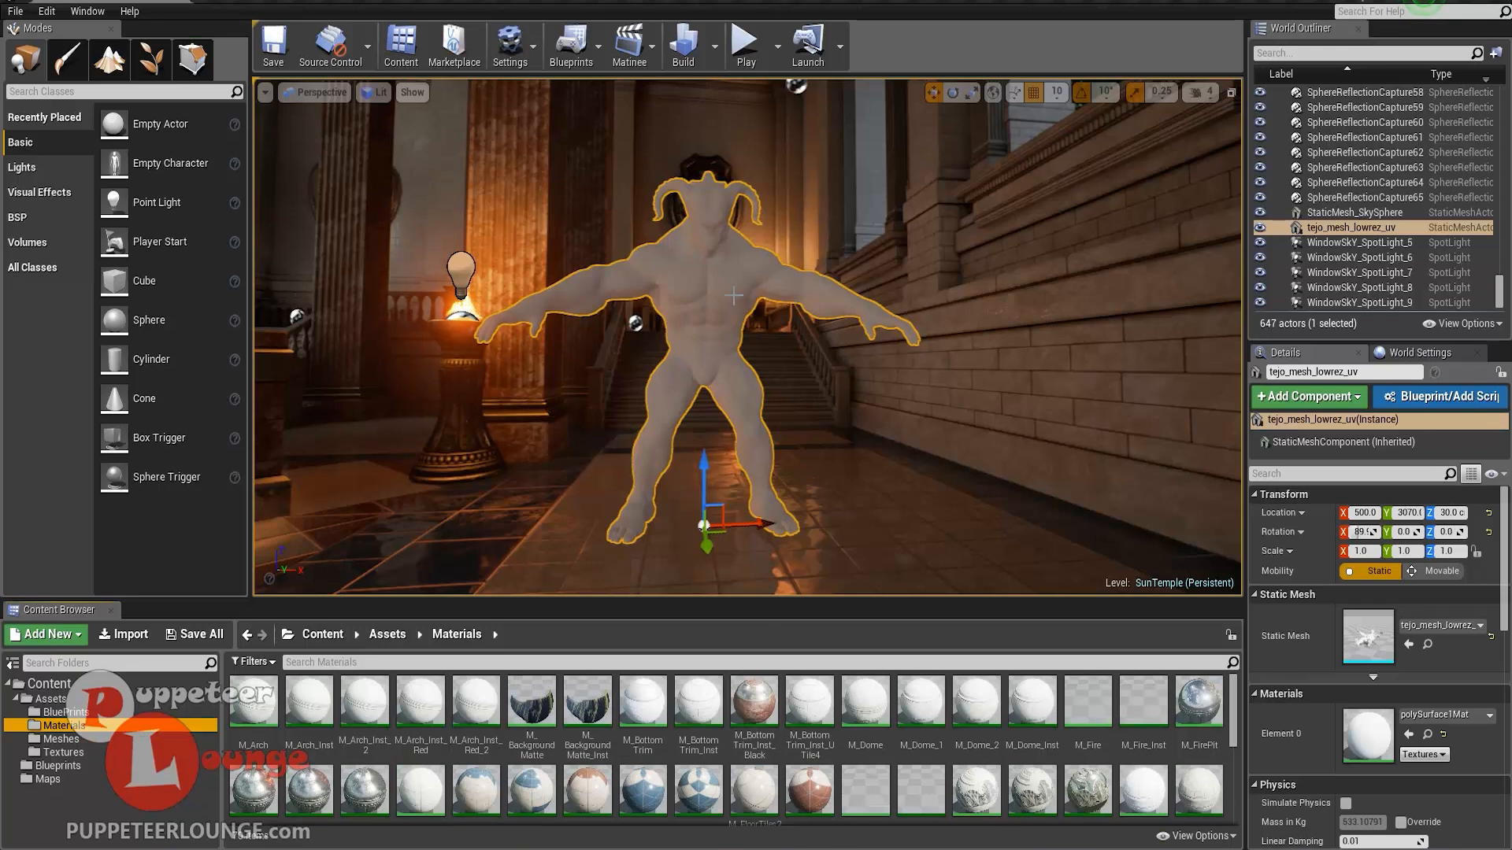
scroll(554, 771, down, 2)
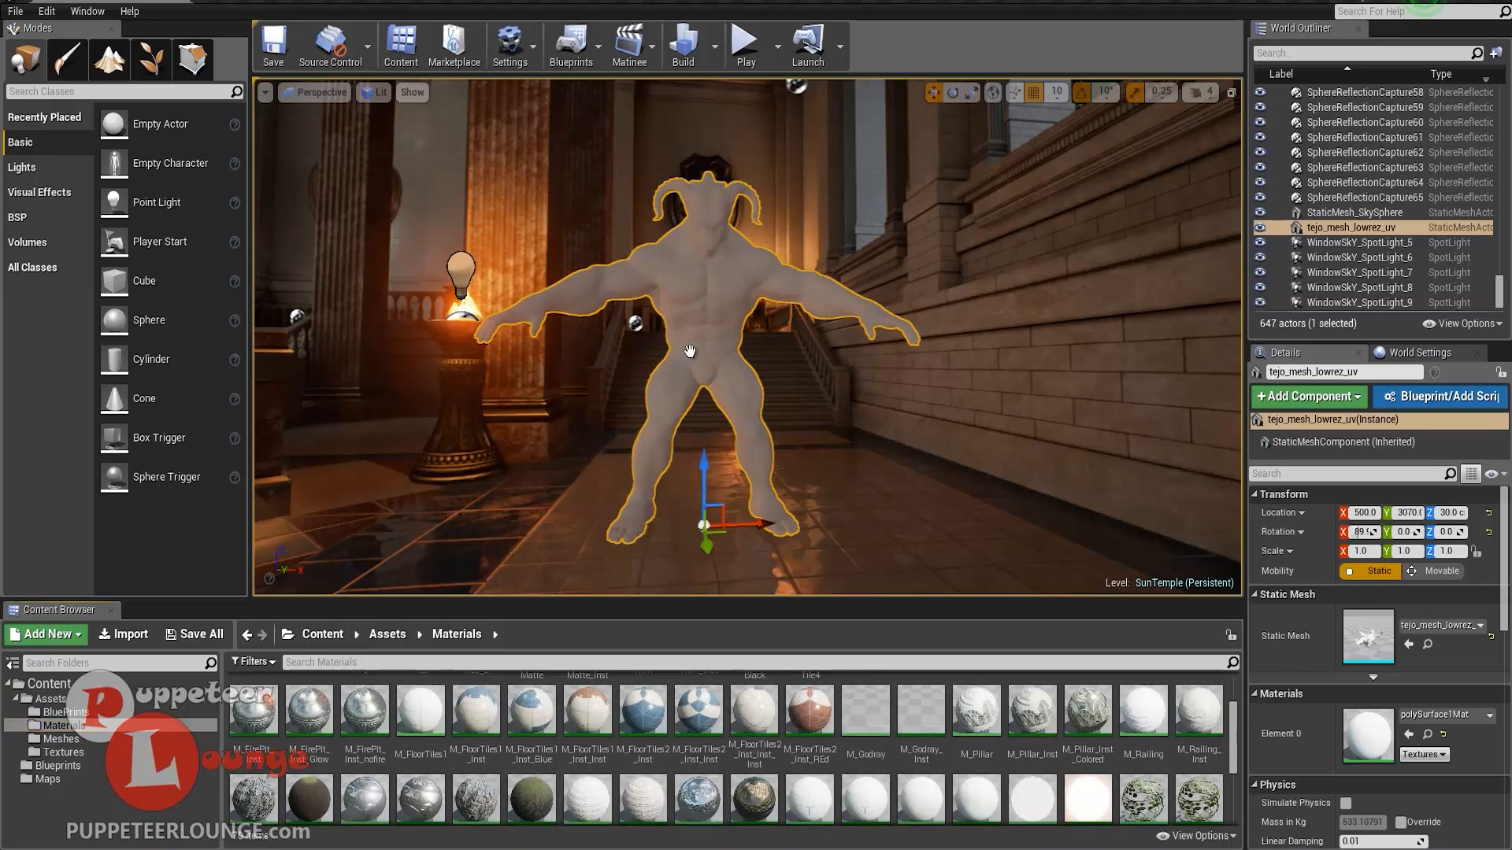
drag(531, 798, 714, 432)
drag(754, 798, 721, 339)
drag(822, 743, 762, 341)
drag(1142, 798, 793, 464)
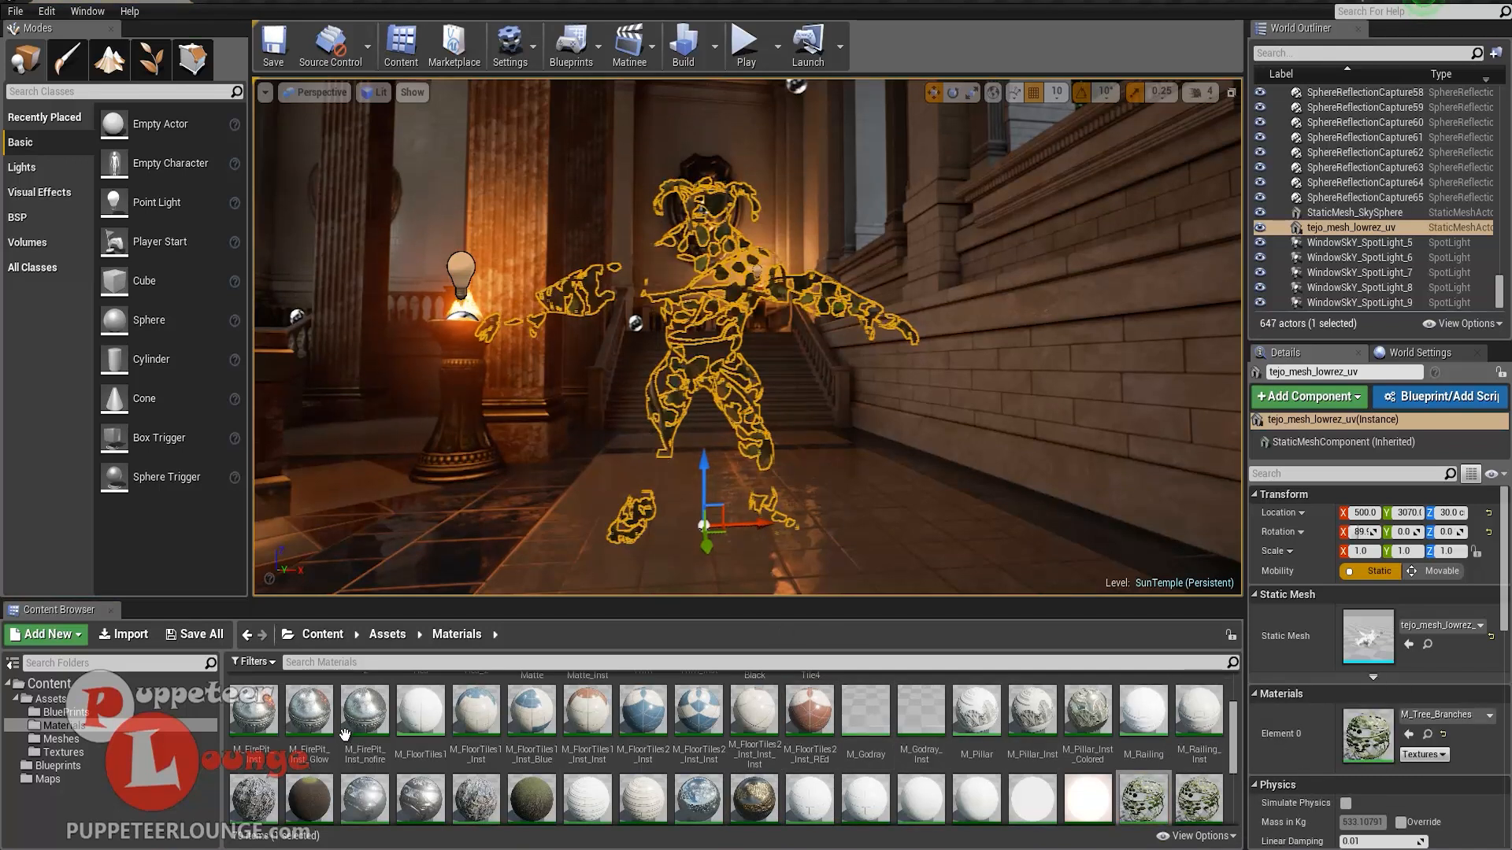
- Try the M_TreeTrunk01_Inst and M_Trim_Inst materials on the character
scroll(345, 735, down, 1)
drag(310, 799, 675, 518)
drag(327, 697, 732, 434)
drag(307, 802, 780, 529)
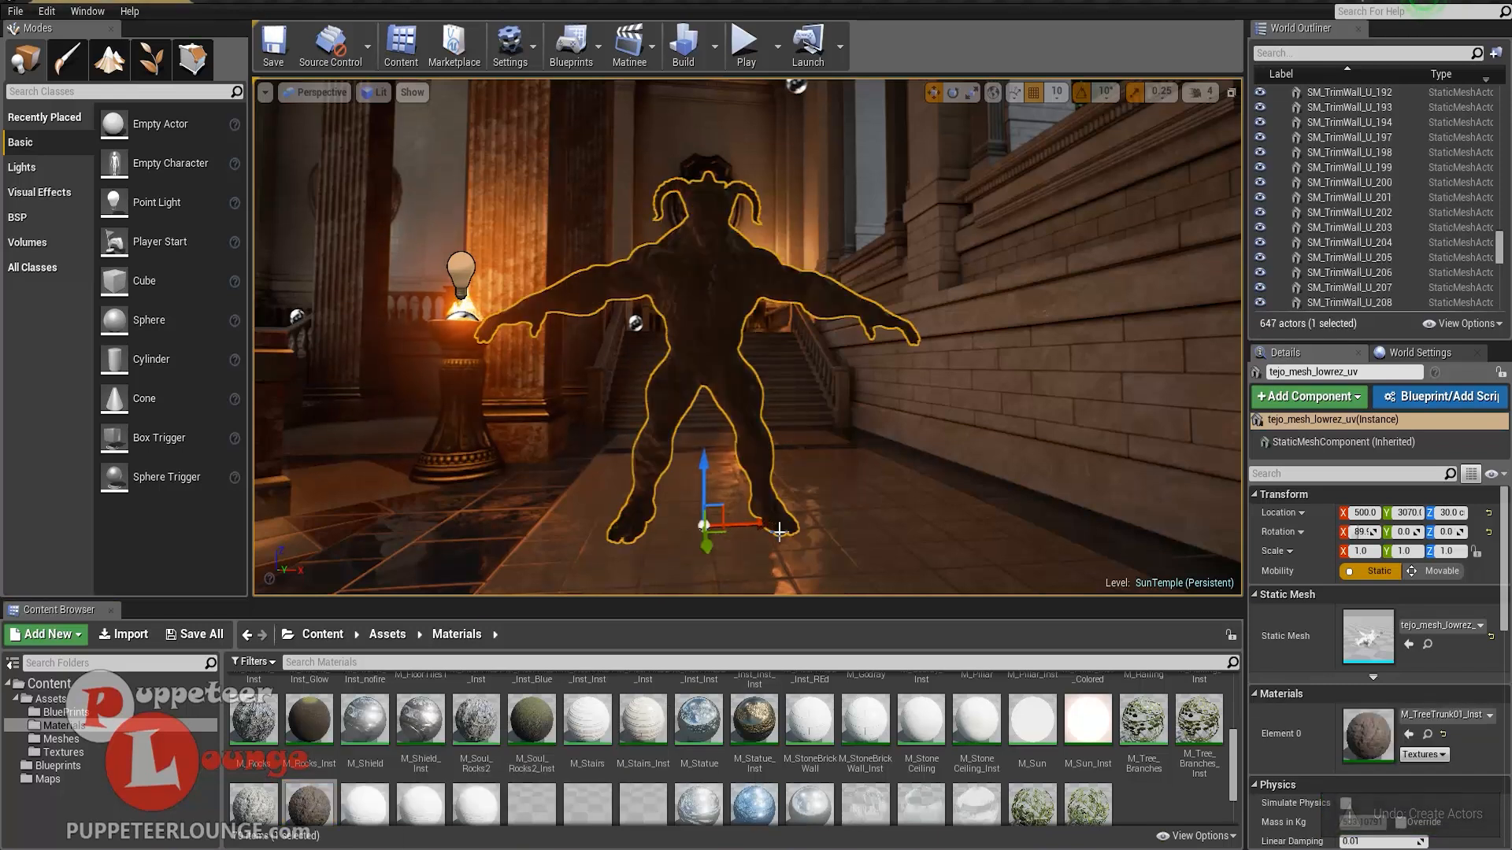
drag(421, 804, 816, 552)
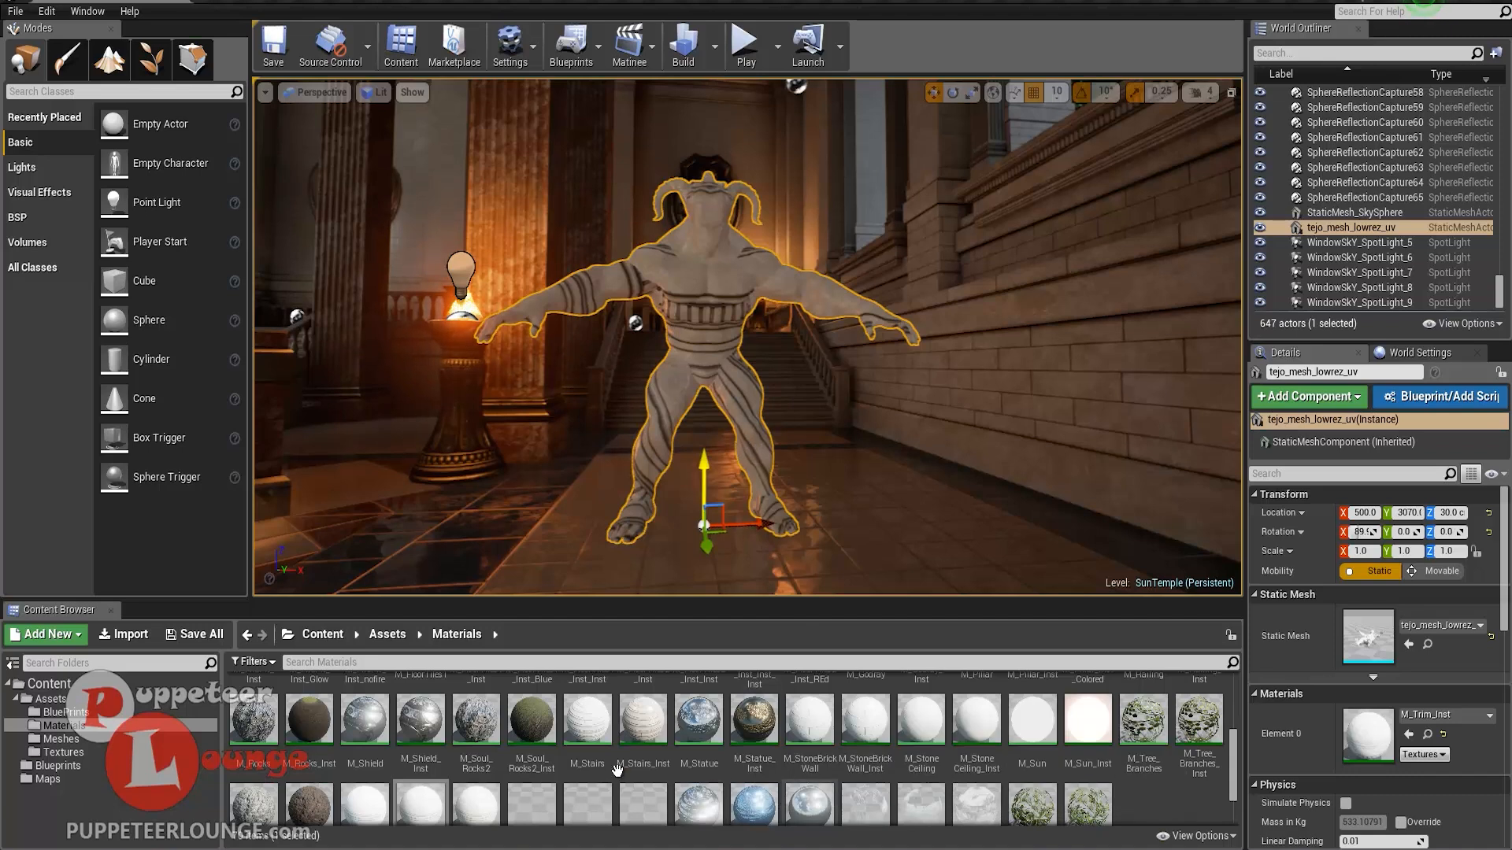
- Apply the M_BottomTrim material from the Assets/Materials folder to the character mesh
scroll(642, 742, down, 1)
scroll(643, 742, up, 4)
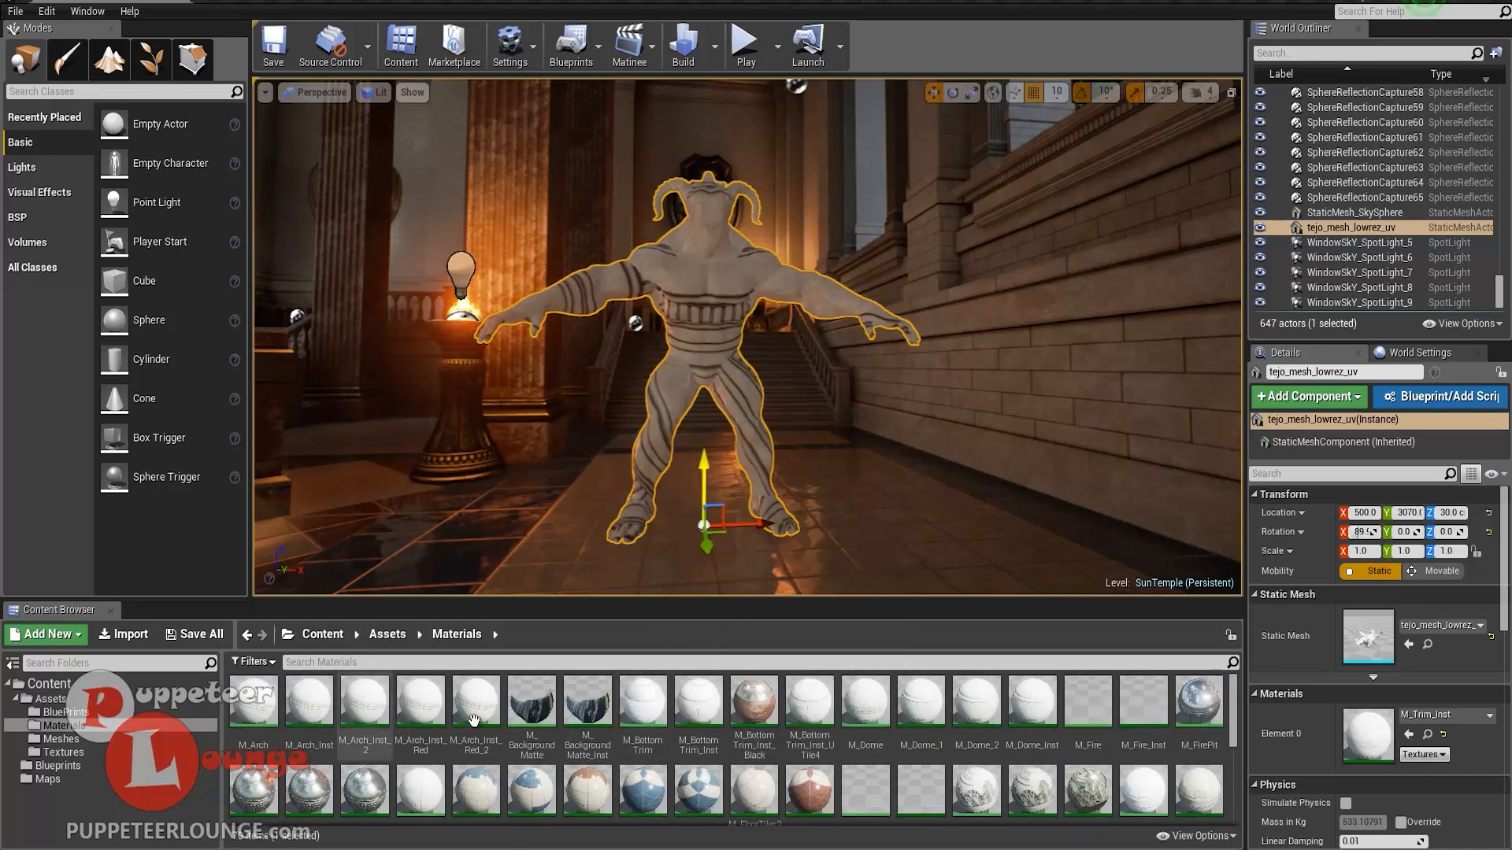
drag(254, 701, 678, 393)
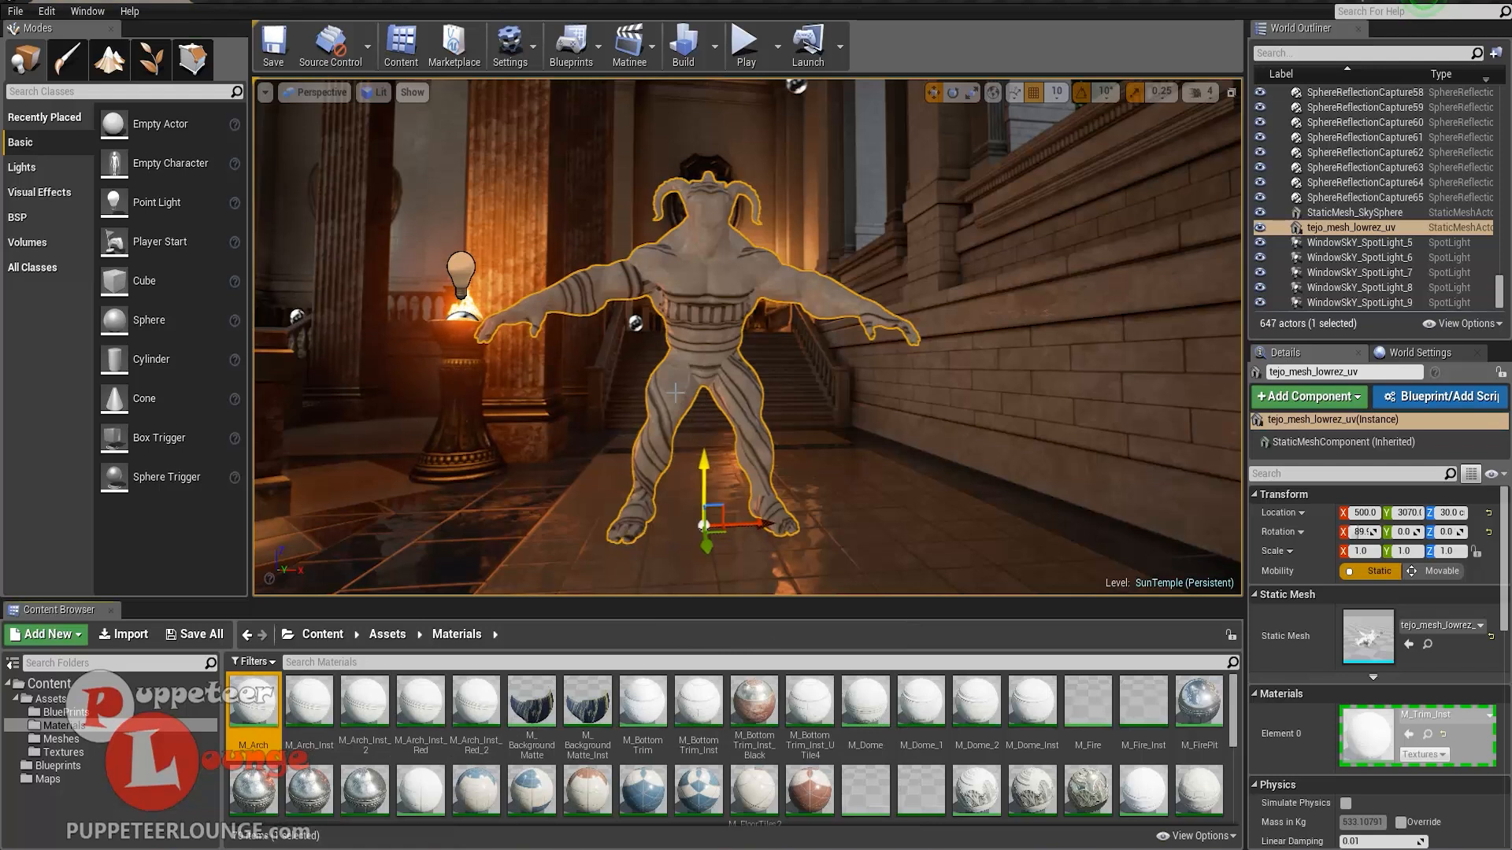
drag(665, 693, 701, 366)
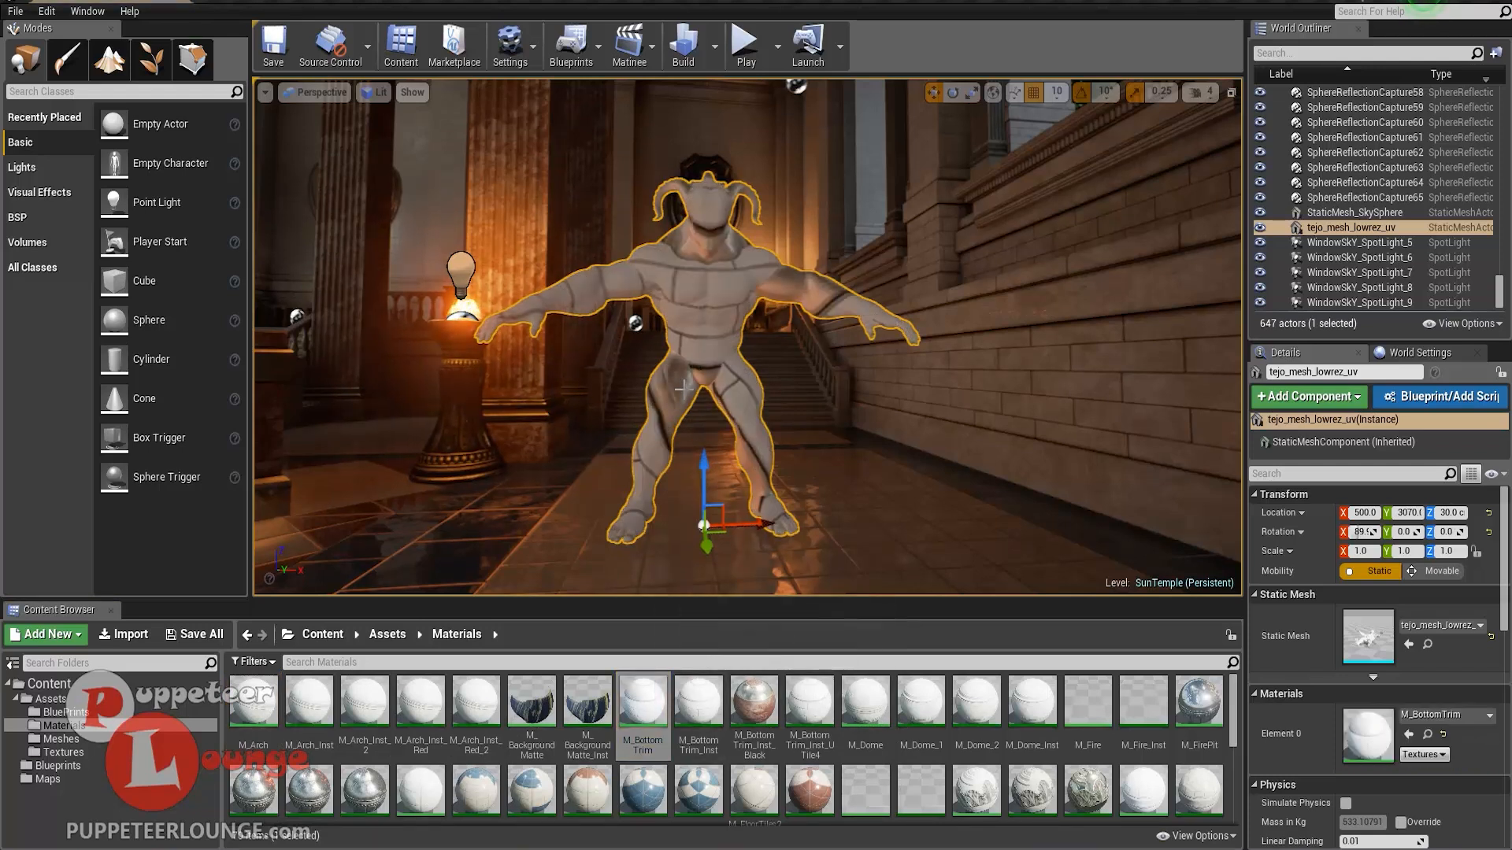
- Rotate the character 90° around the vertical axis and move it along X to 730
key(e)
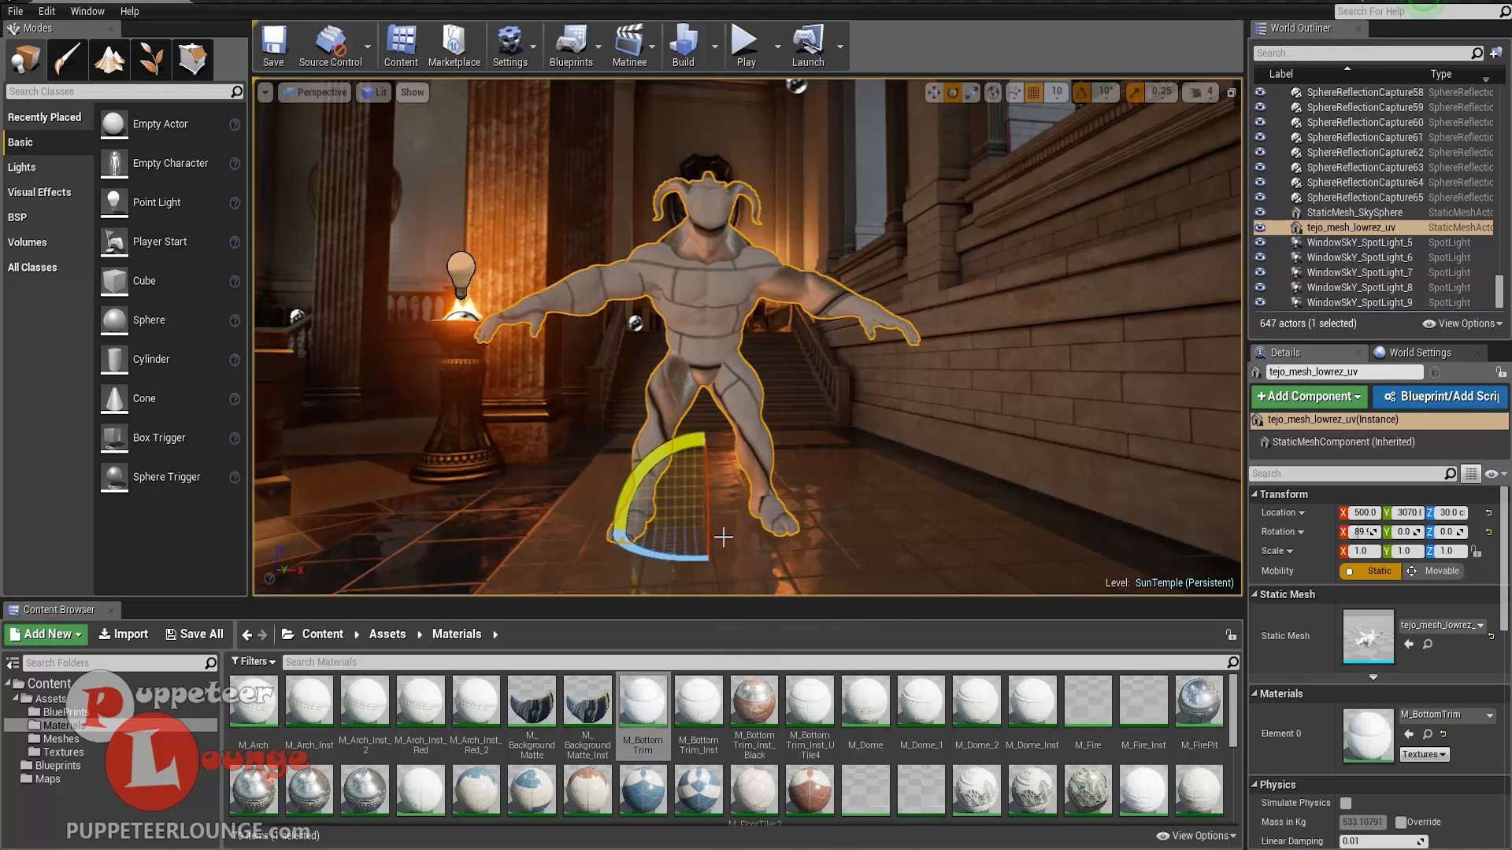
drag(636, 545, 404, 466)
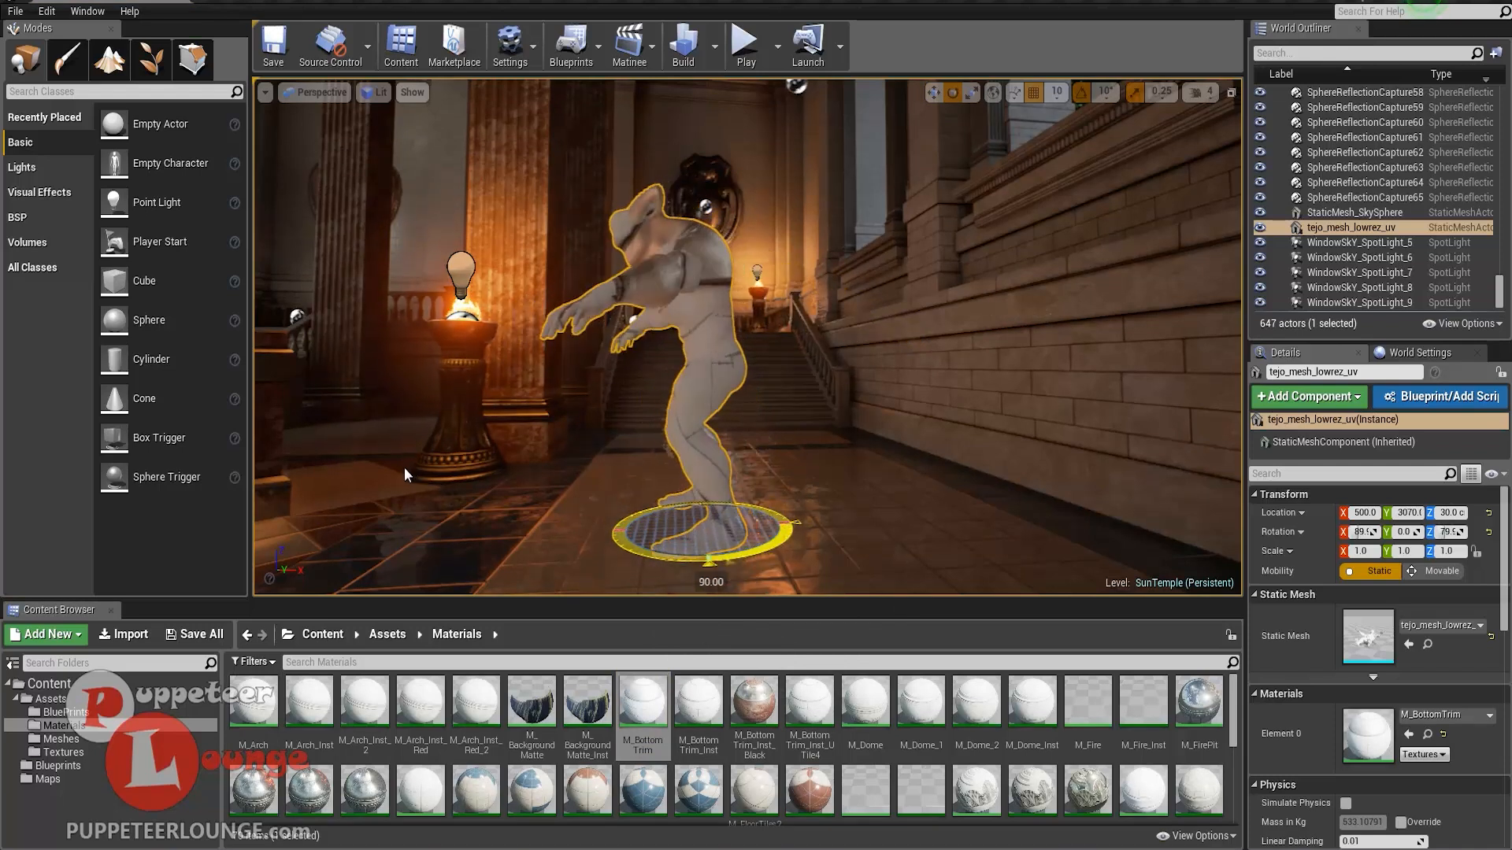
key(w)
drag(768, 522, 1080, 489)
- Scale the character uniformly to 0.75
right_drag(765, 555, 657, 511)
key(r)
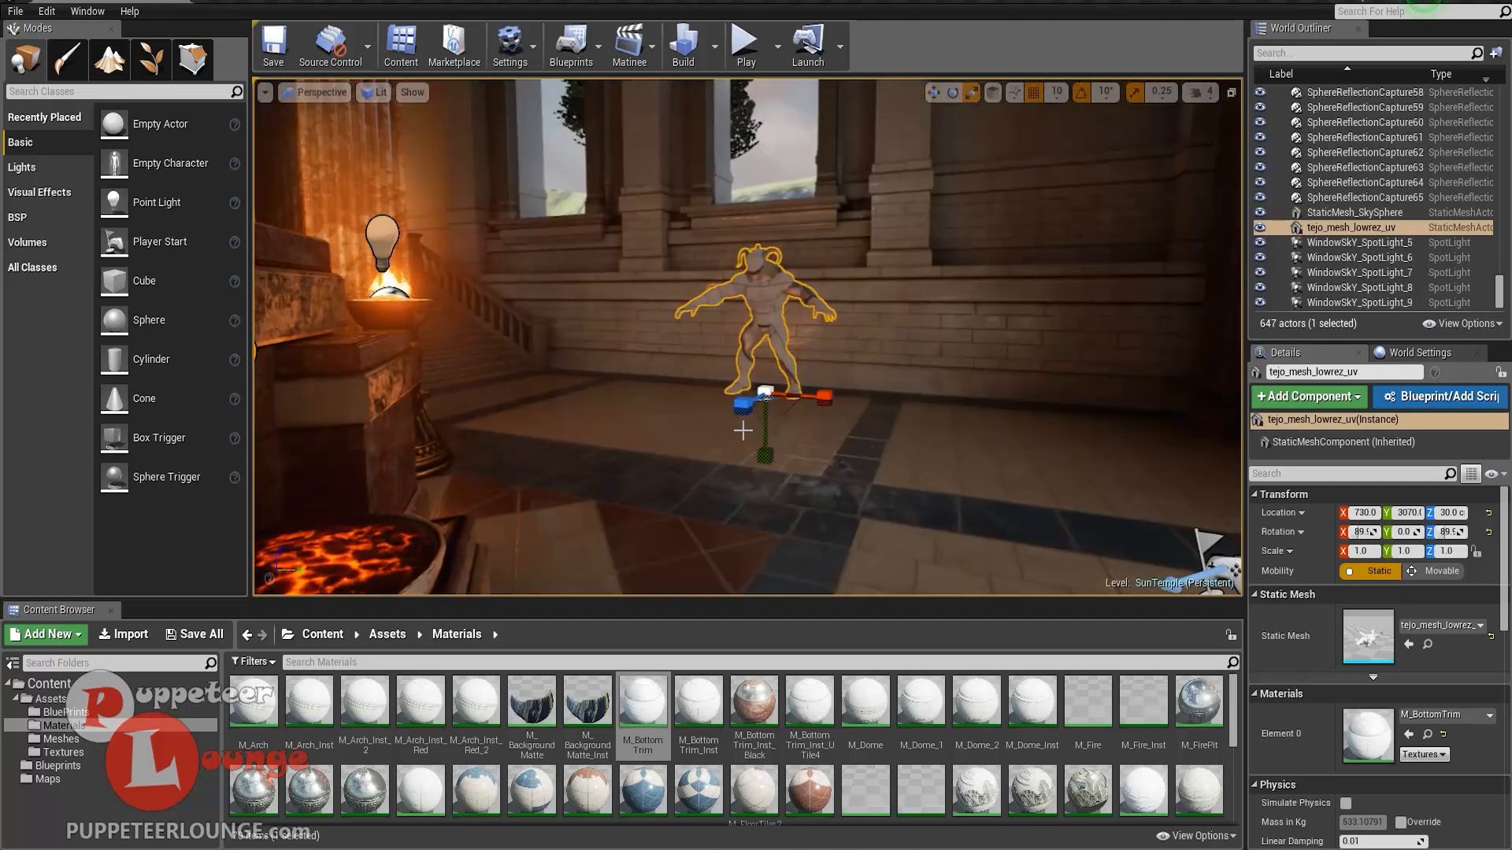
drag(767, 392, 776, 387)
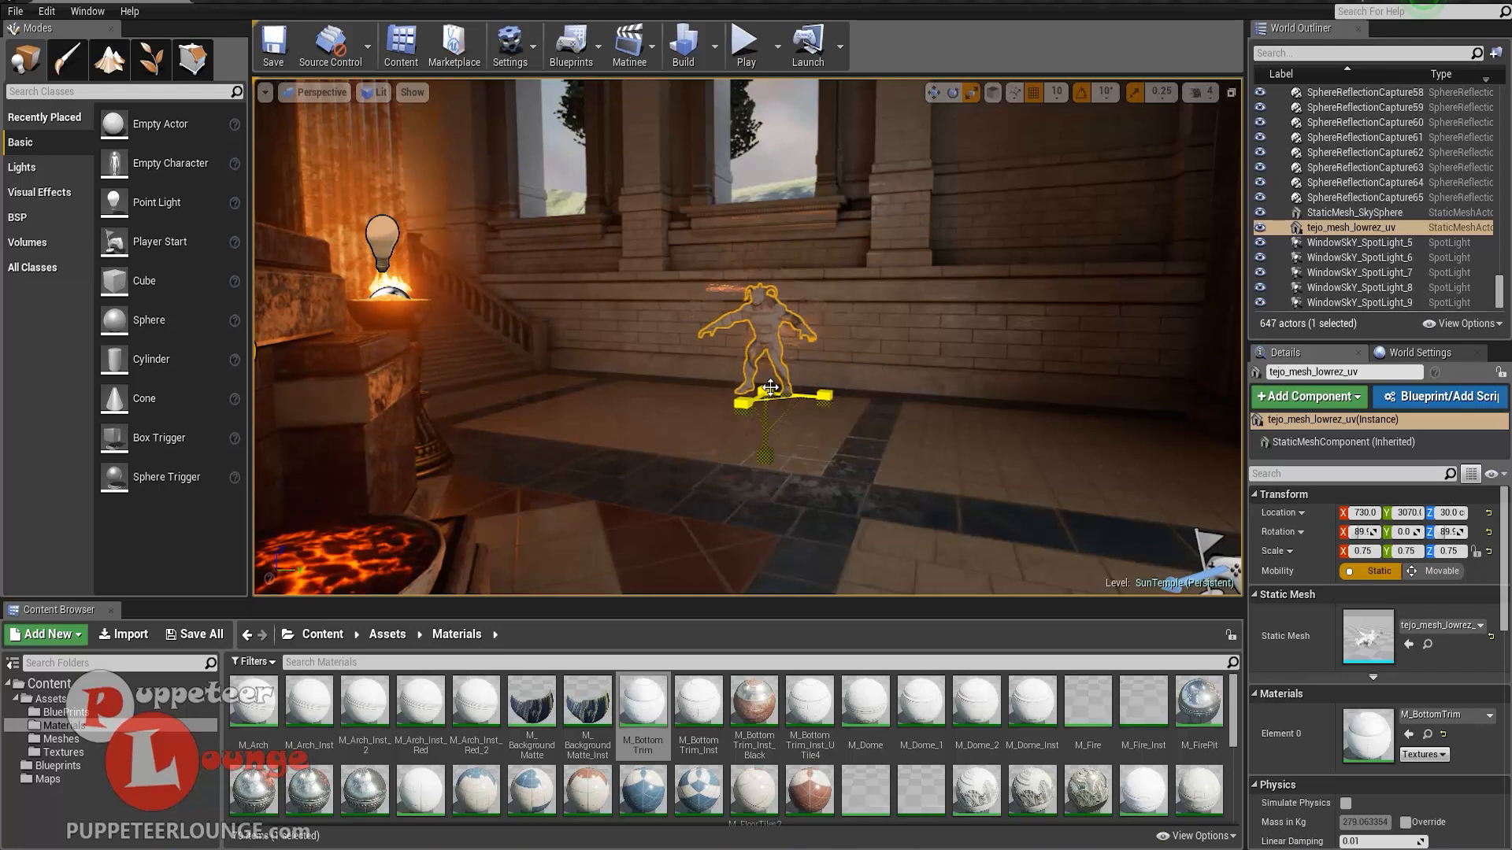
- Undo the latest scale and material changes made to the character
key(ctrl+z)
key(ctrl+z)
key(ctrl+z)
key(ctrl+z)
key(ctrl+z)
key(ctrl+z)
key(ctrl+z)
key(ctrl+z)
- Apply the M_FirePit_Inst material to the character mesh
right_drag(762, 419, 410, 587)
drag(254, 790, 819, 299)
right_drag(866, 370, 874, 206)
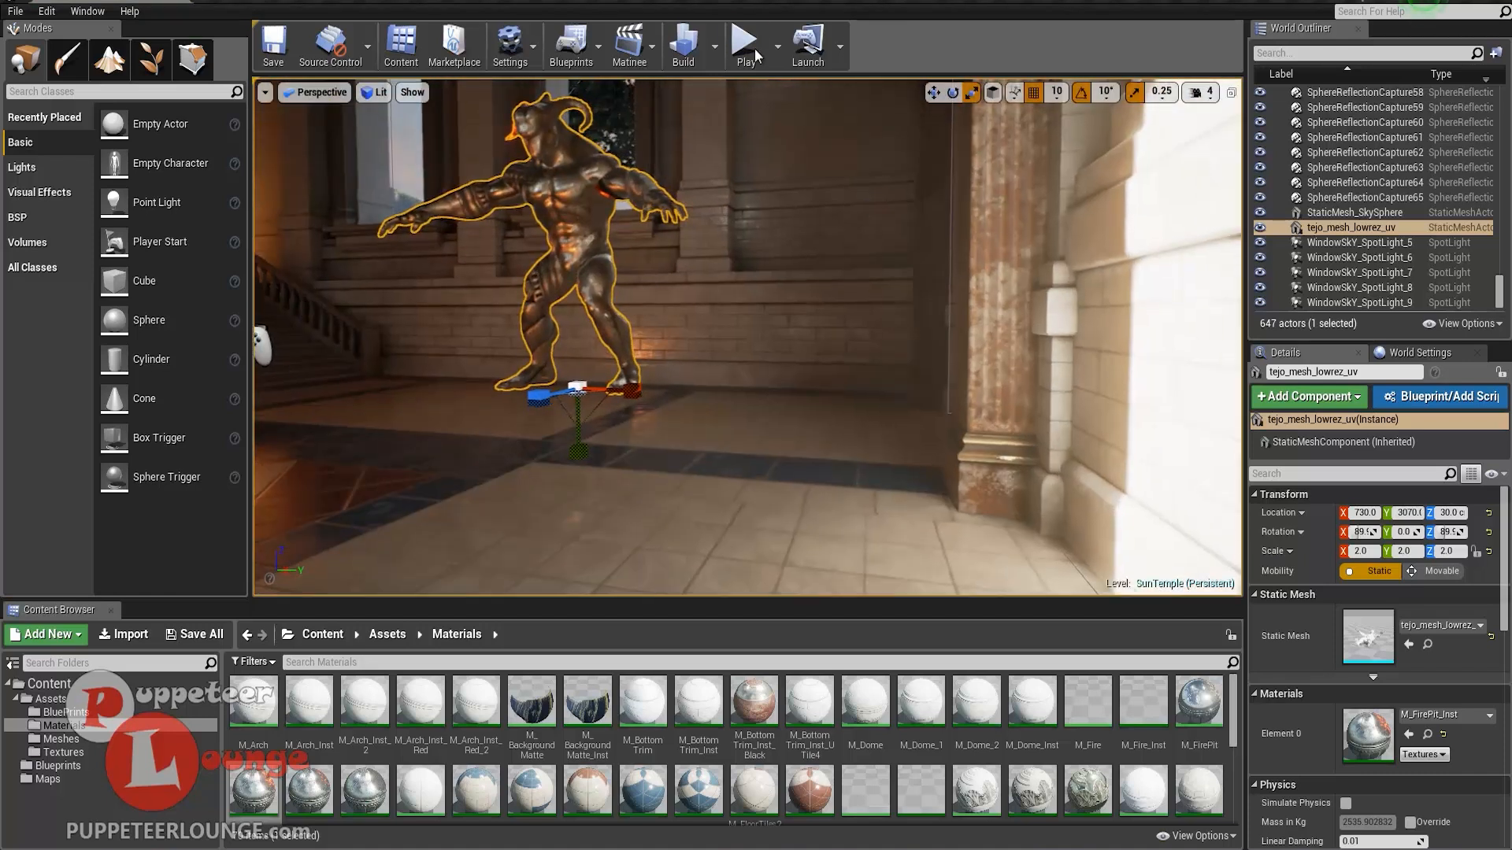
- Play the level in the viewport, examine the character up close, and end the play session
click(749, 51)
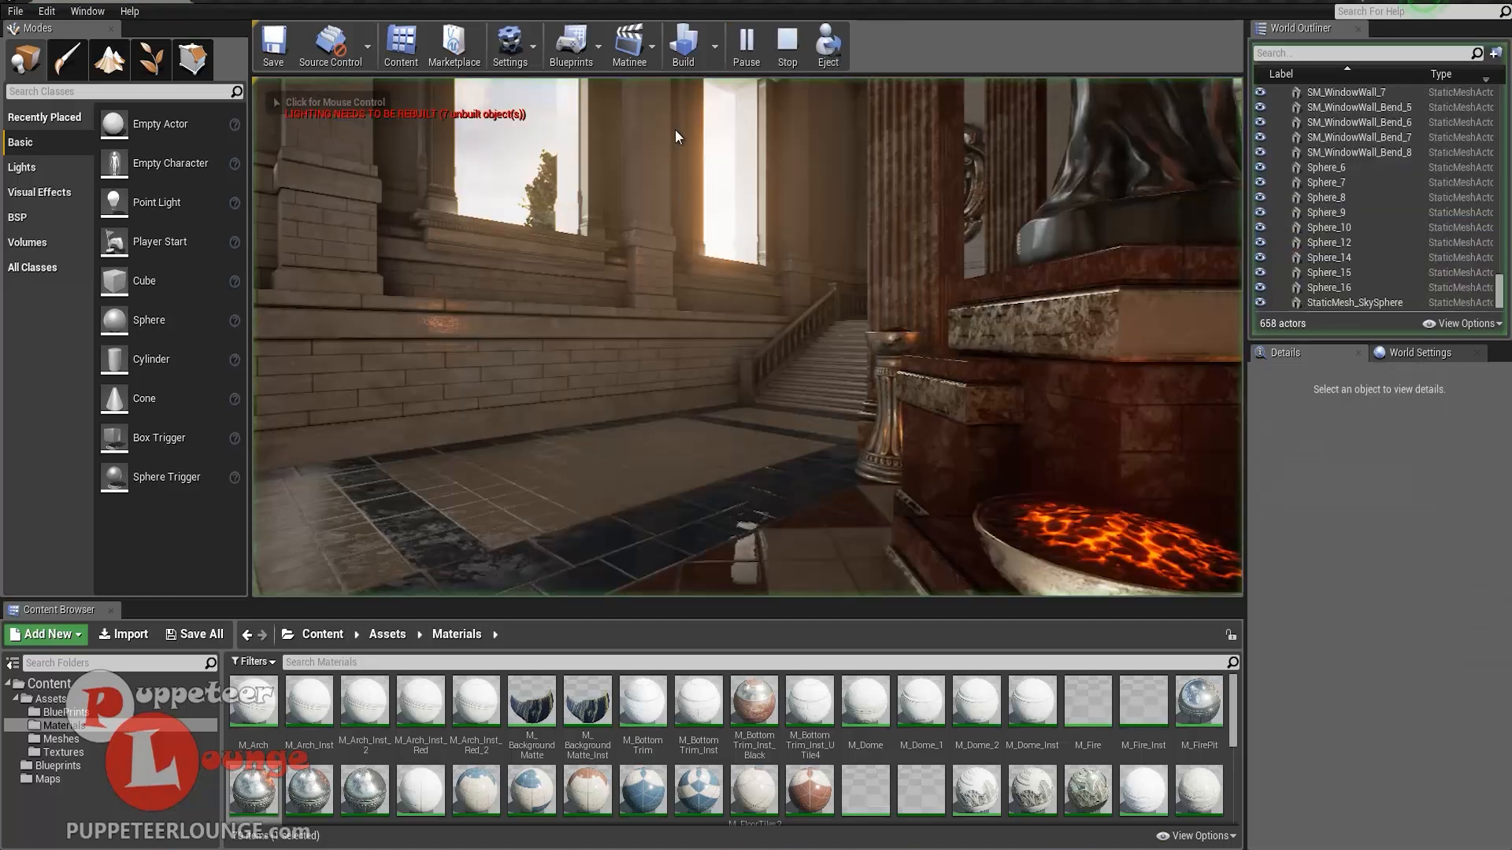
click(669, 319)
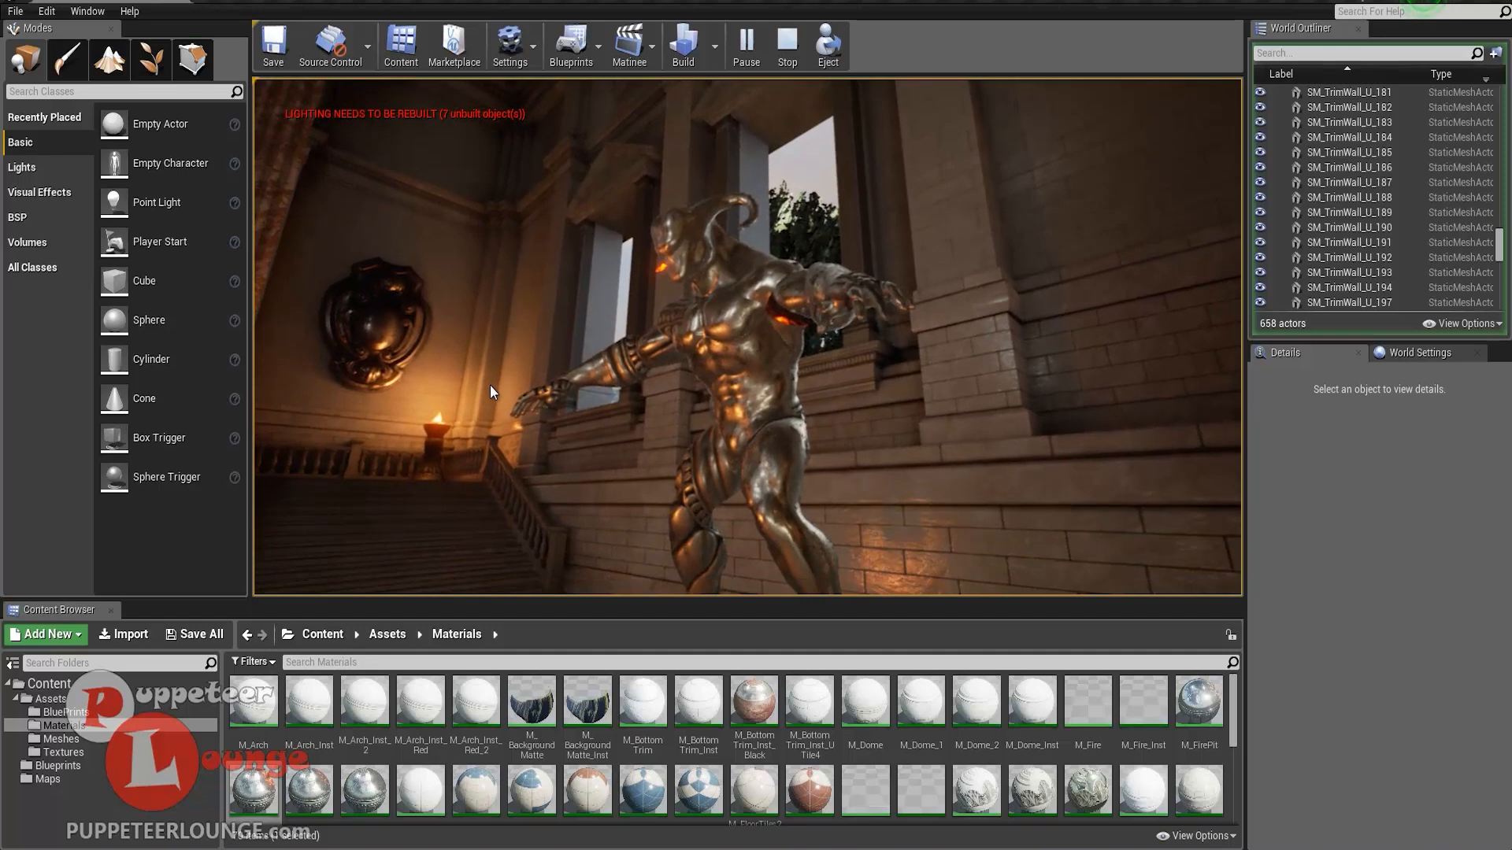
key(Escape)
- Move the character in the top view into the round hall, to about X 20, Y 30
click(687, 294)
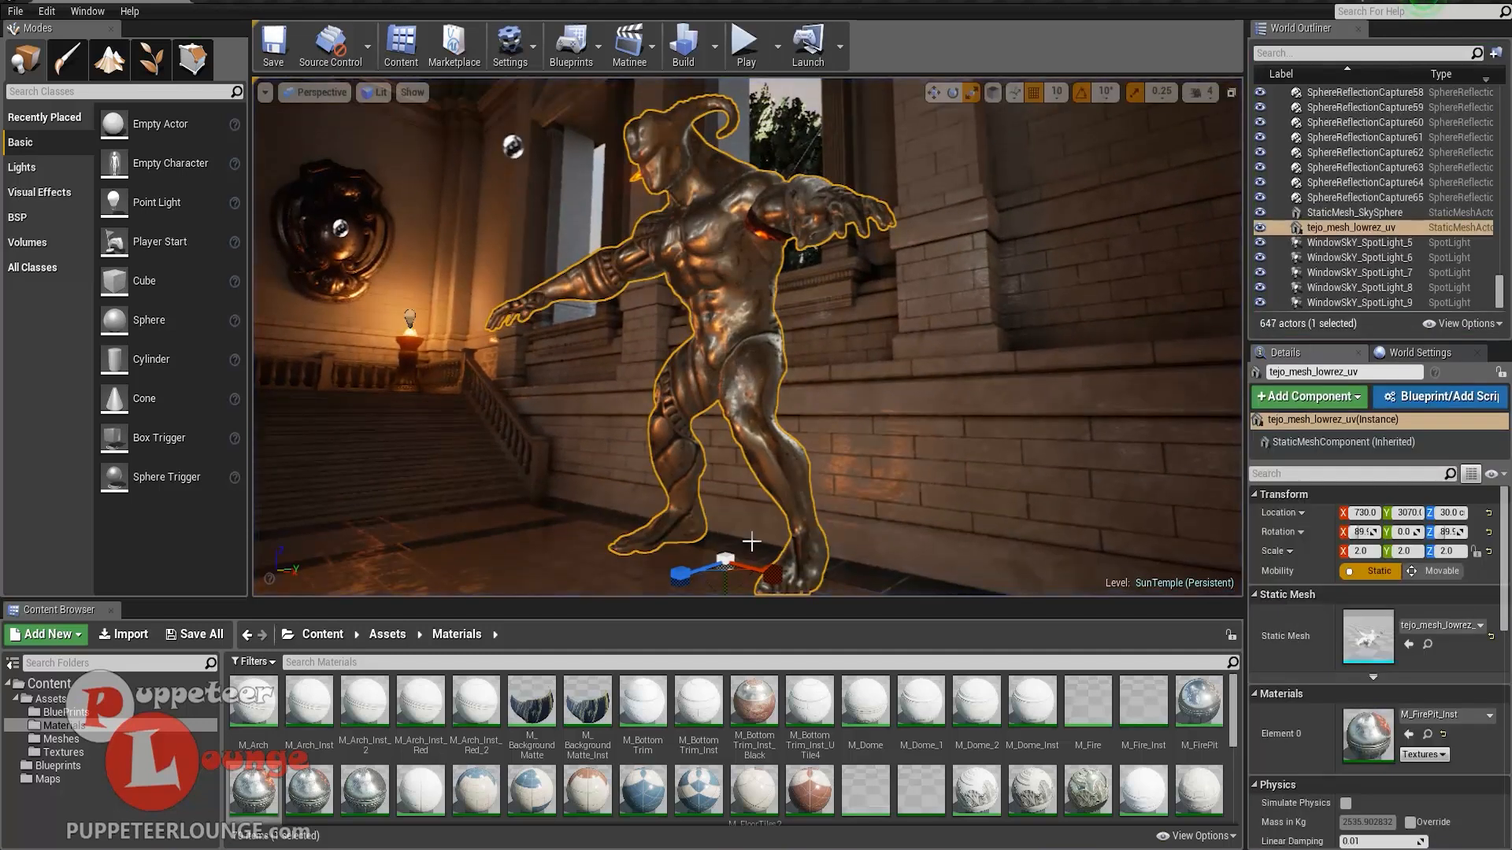
key(w)
click(315, 94)
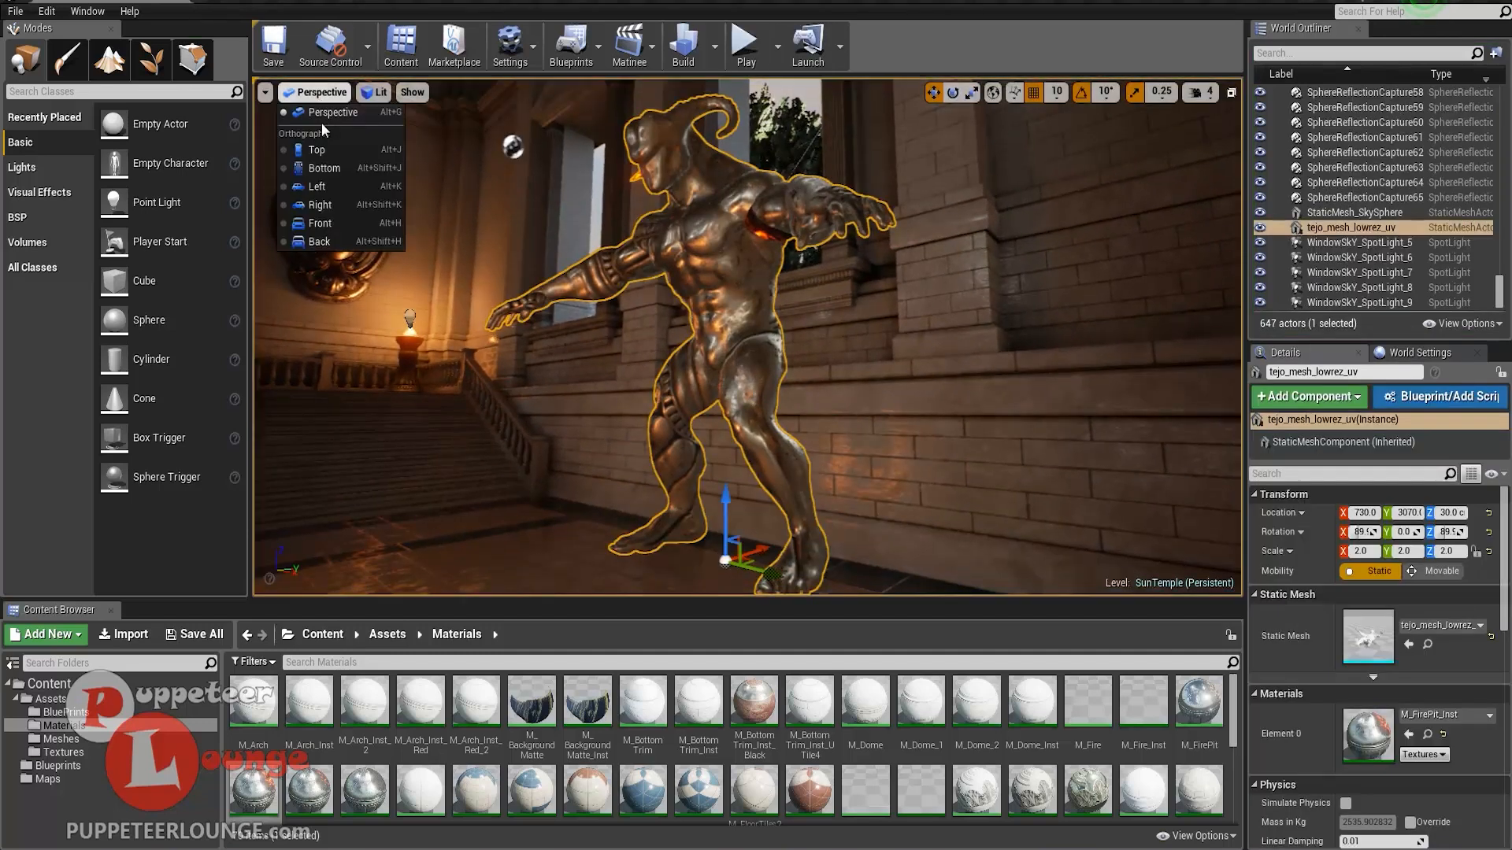
click(319, 148)
scroll(664, 380, down, 1)
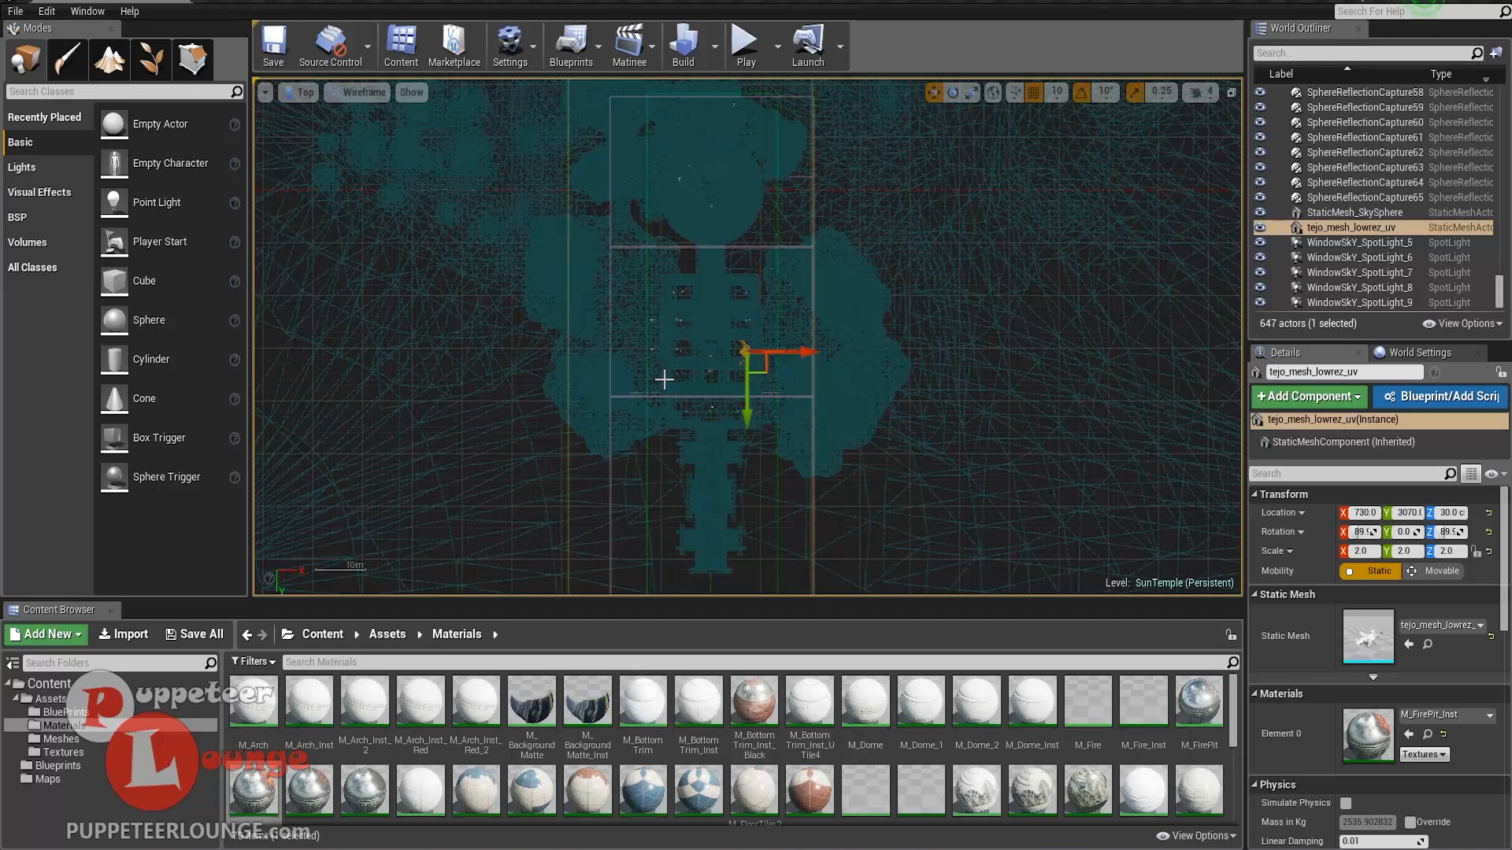
mouse_move(725, 232)
mouse_down()
mouse_move(719, 206)
mouse_move(730, 226)
mouse_up()
scroll(719, 272, up, 5)
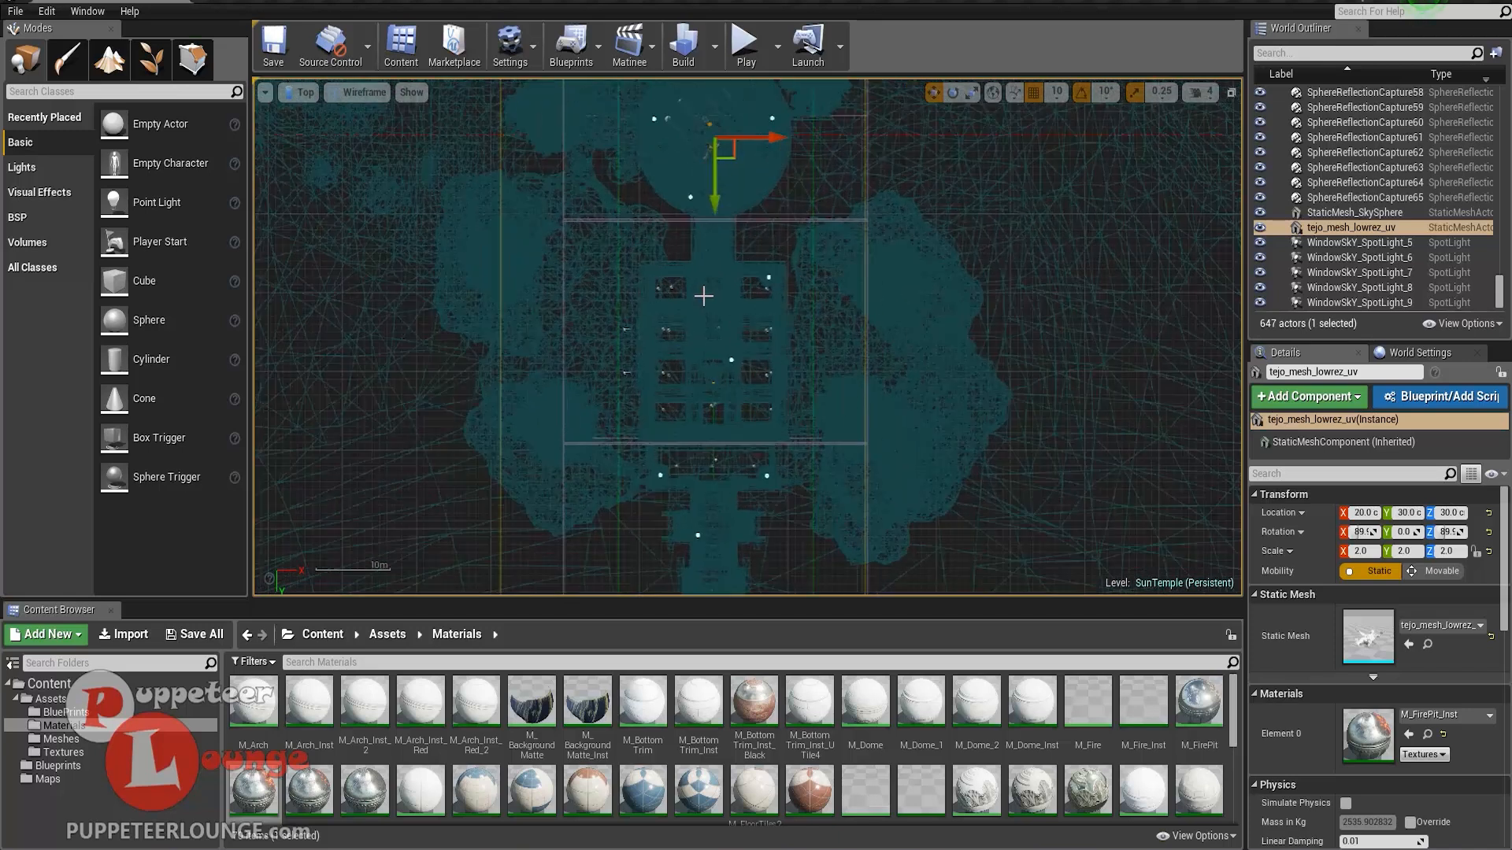
- Shift the character to X 30, Y 0, rotate it to 0° about the vertical axis, and return to the perspective view
key(f)
drag(779, 358, 783, 347)
key(e)
drag(740, 407, 1016, 378)
click(306, 92)
click(322, 112)
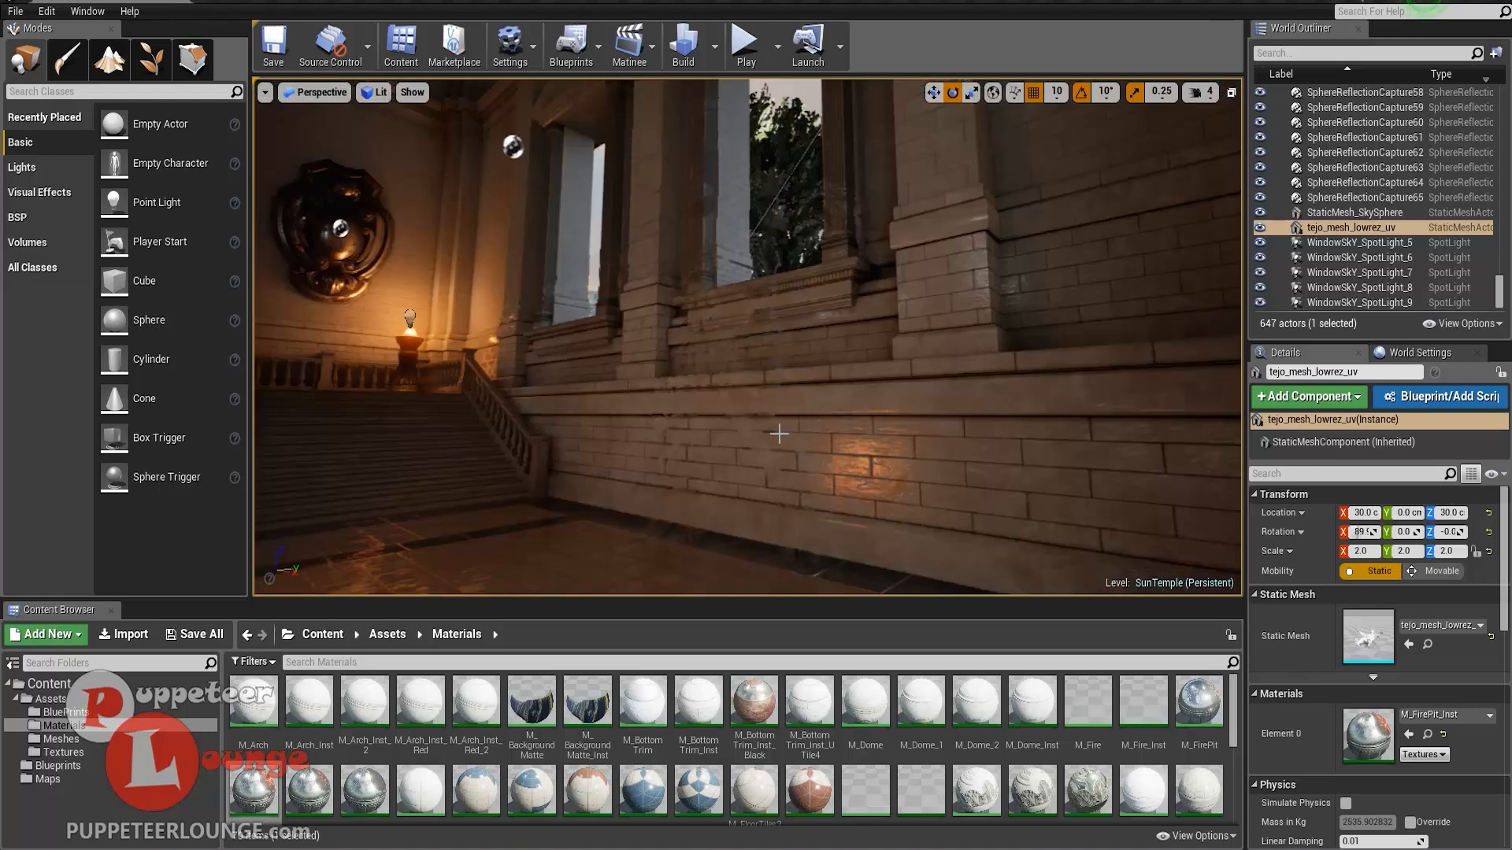
- Raise the character to Z 510 above the statue's pedestal and move it along X to 0
key(f)
right_drag(675, 452, 660, 504)
key(s)
key(w)
drag(682, 515, 684, 223)
drag(738, 286, 720, 285)
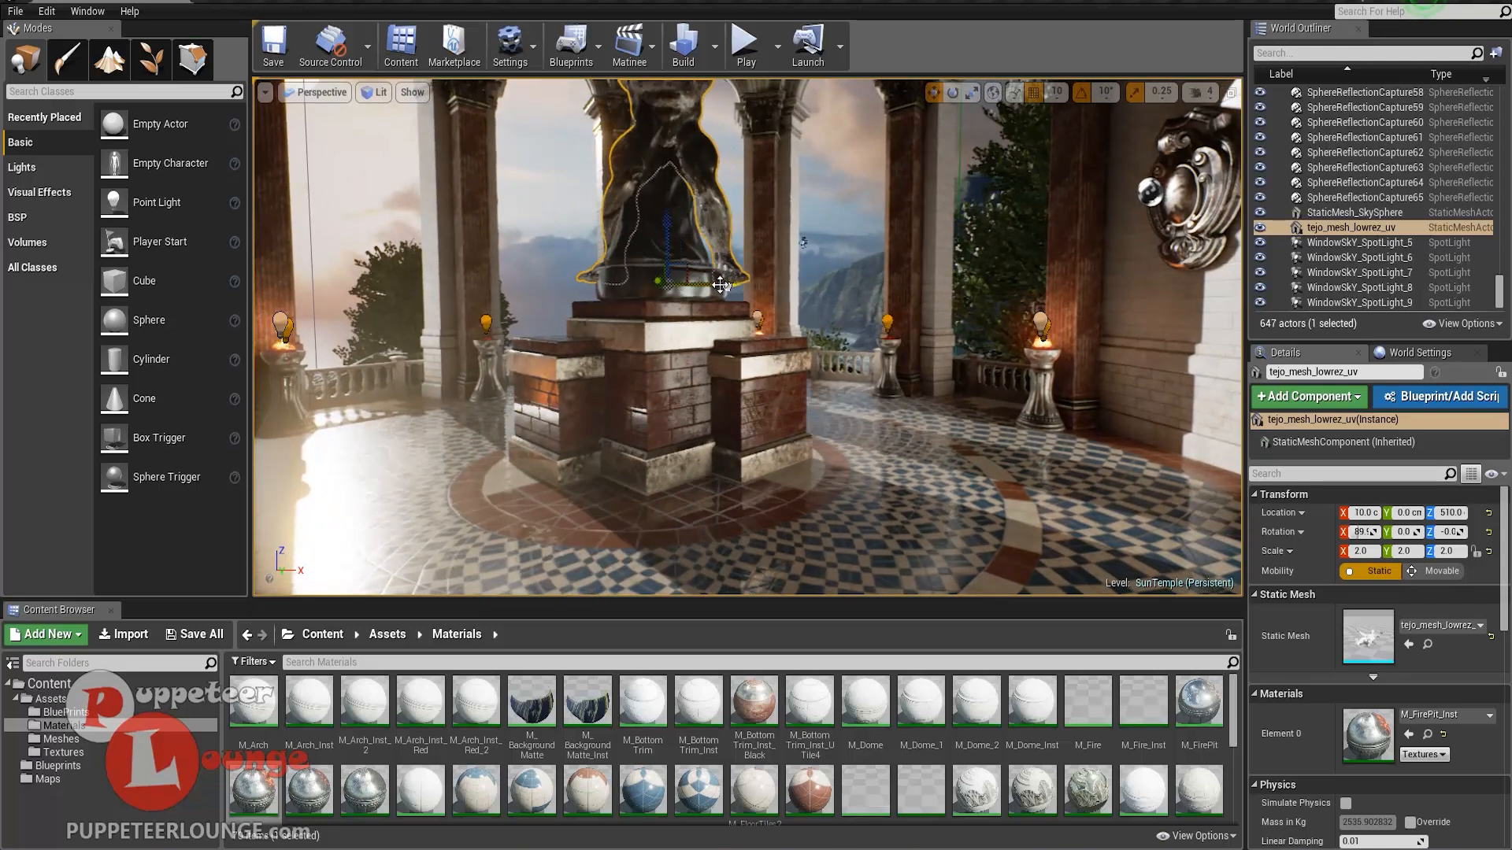
- Hide the SM_Statue actor on the pedestal and lower the character to Z 470
click(711, 290)
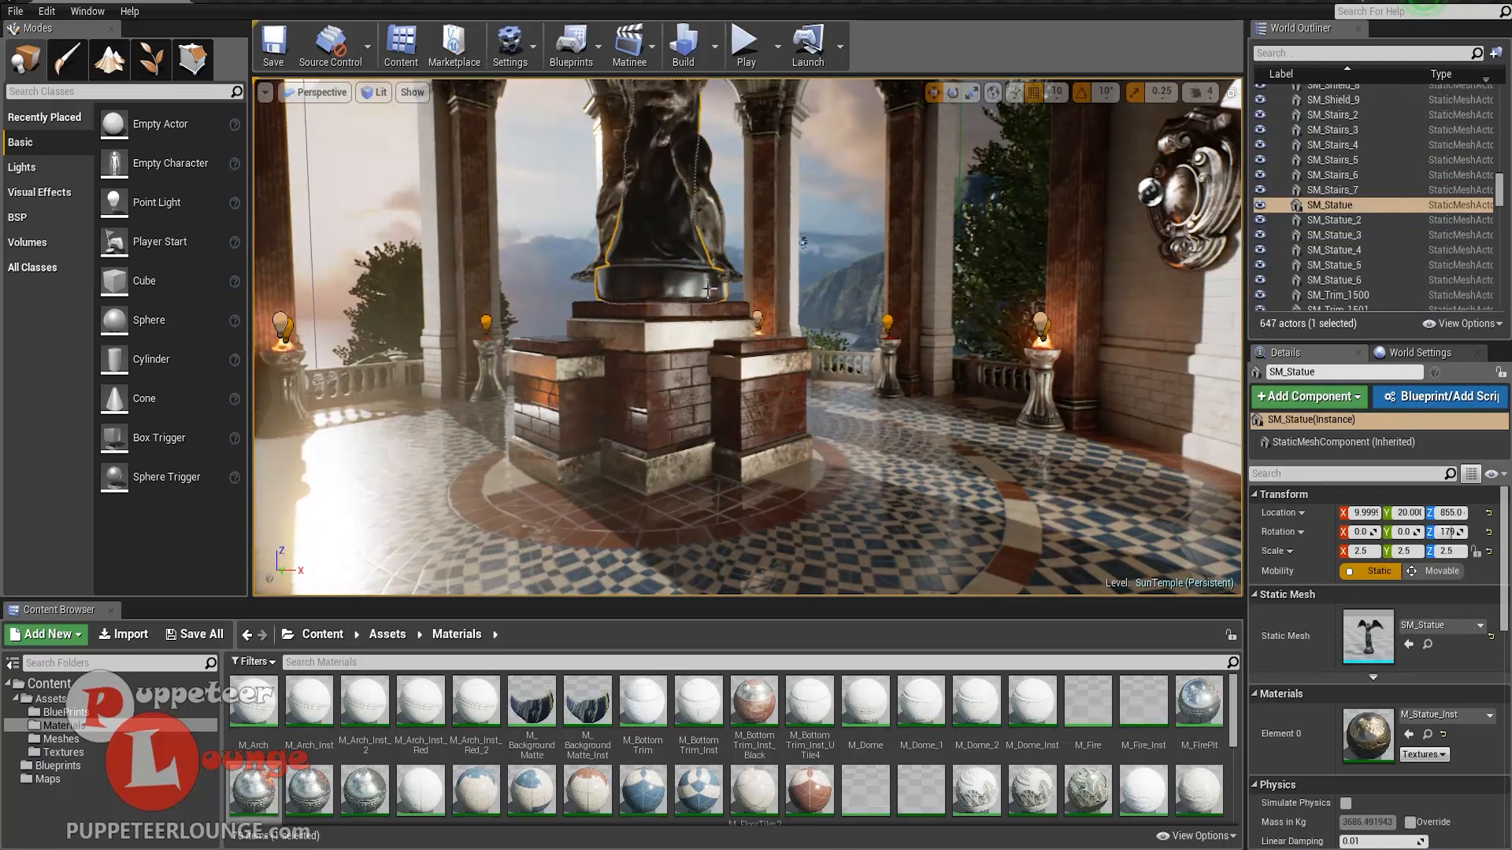
key(f)
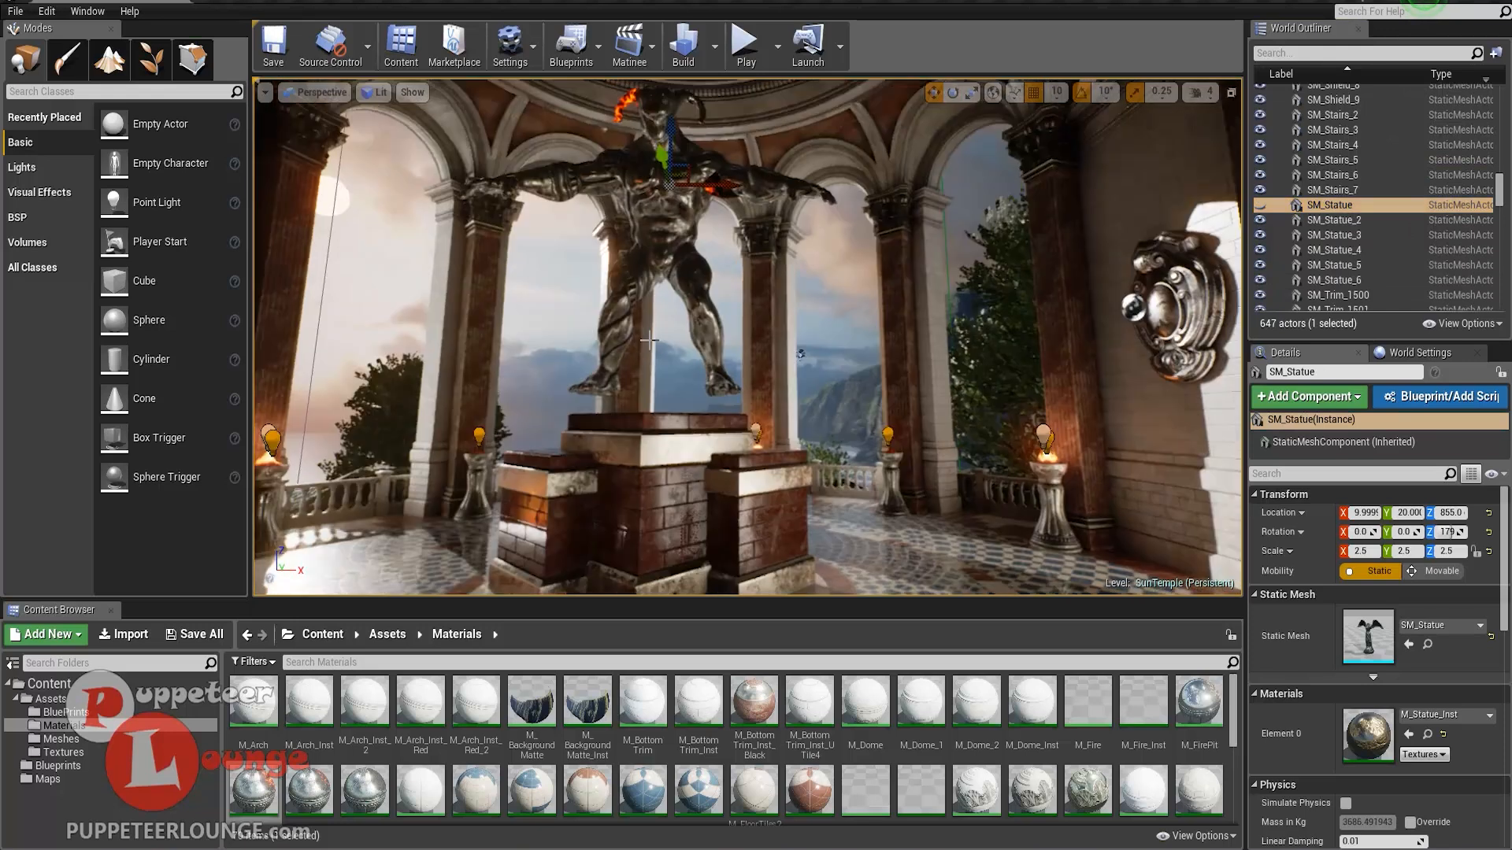
click(722, 394)
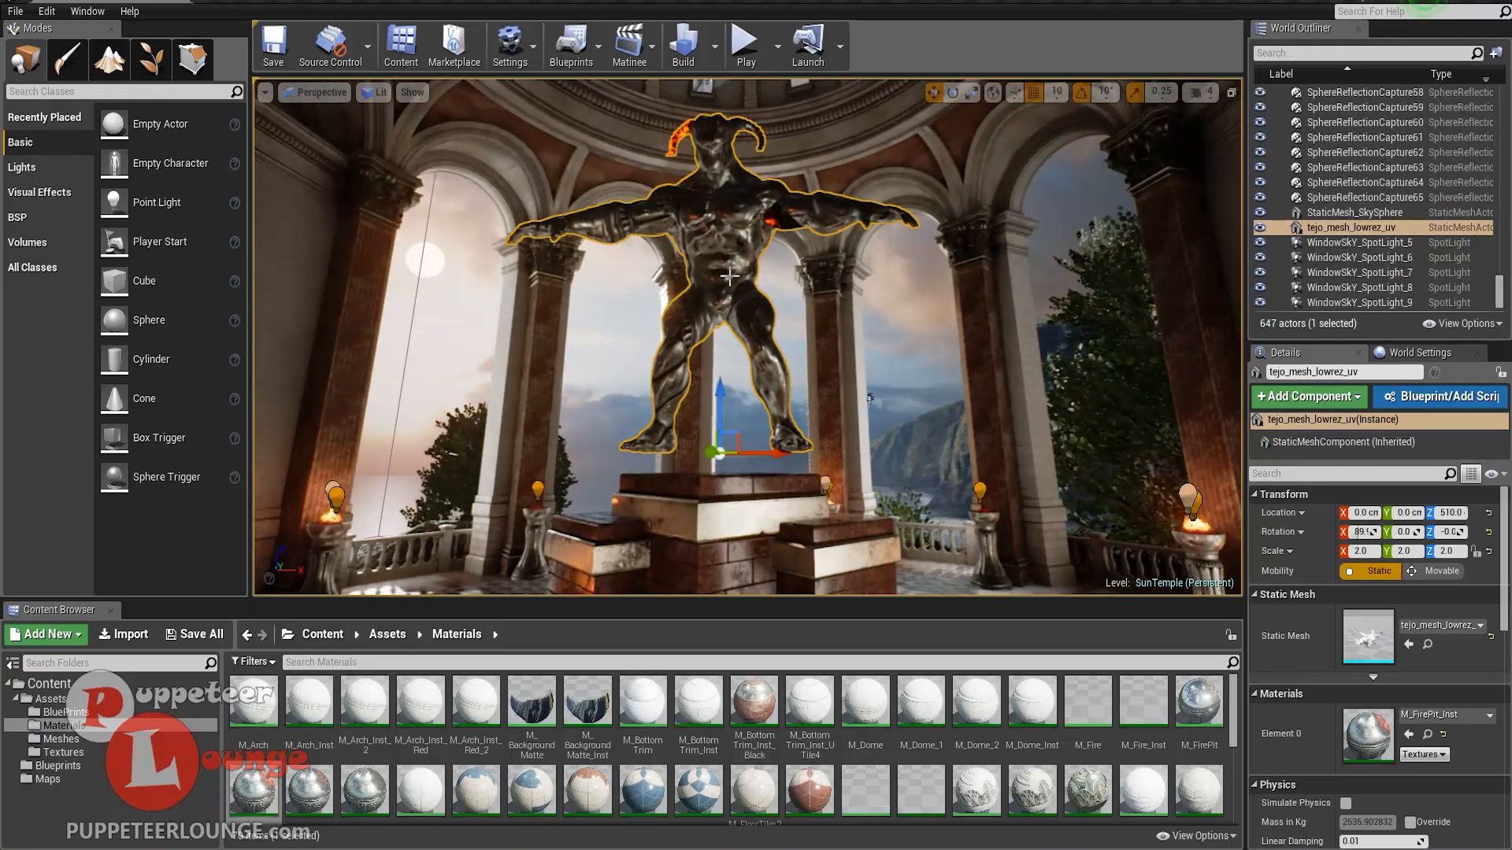
drag(722, 394, 722, 428)
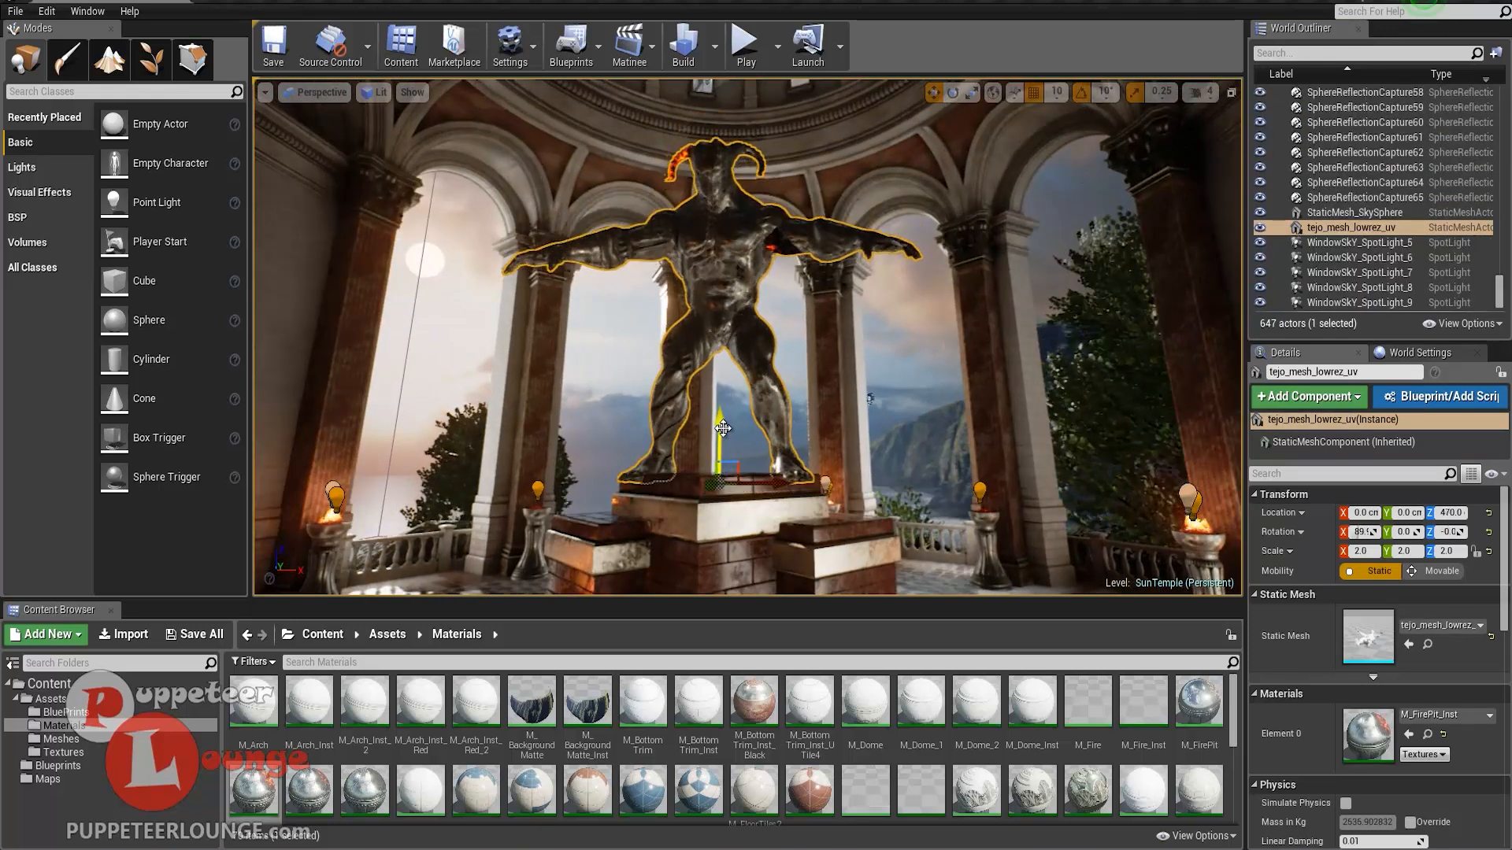
mouse_move(597, 472)
right_down()
mouse_move(669, 527)
mouse_move(654, 535)
mouse_move(597, 473)
right_up()
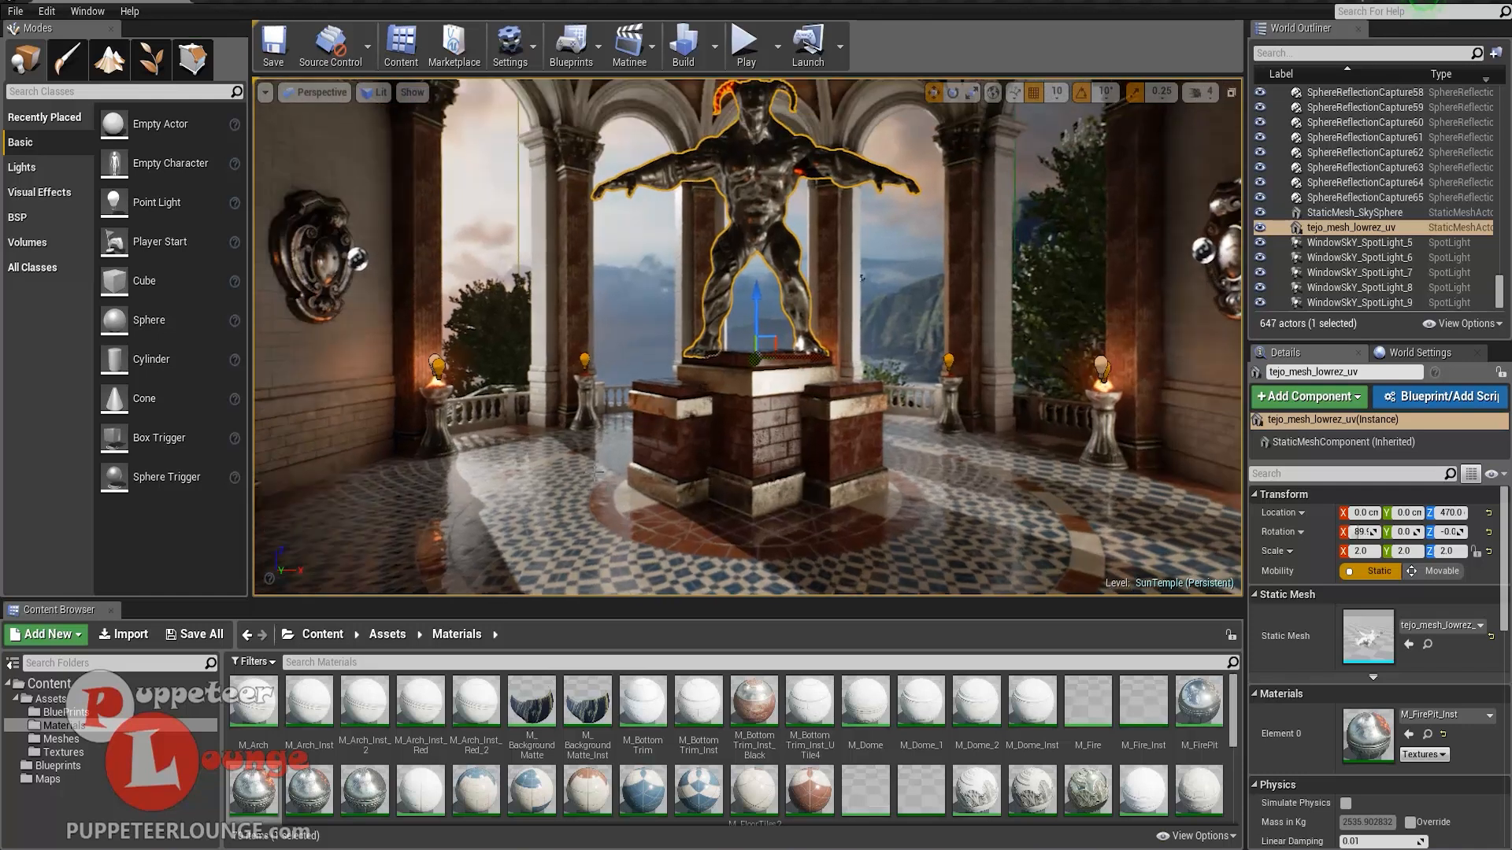
- Play the level, walk to the round hall to check the character on the pedestal, and end the play session
click(745, 40)
click(831, 253)
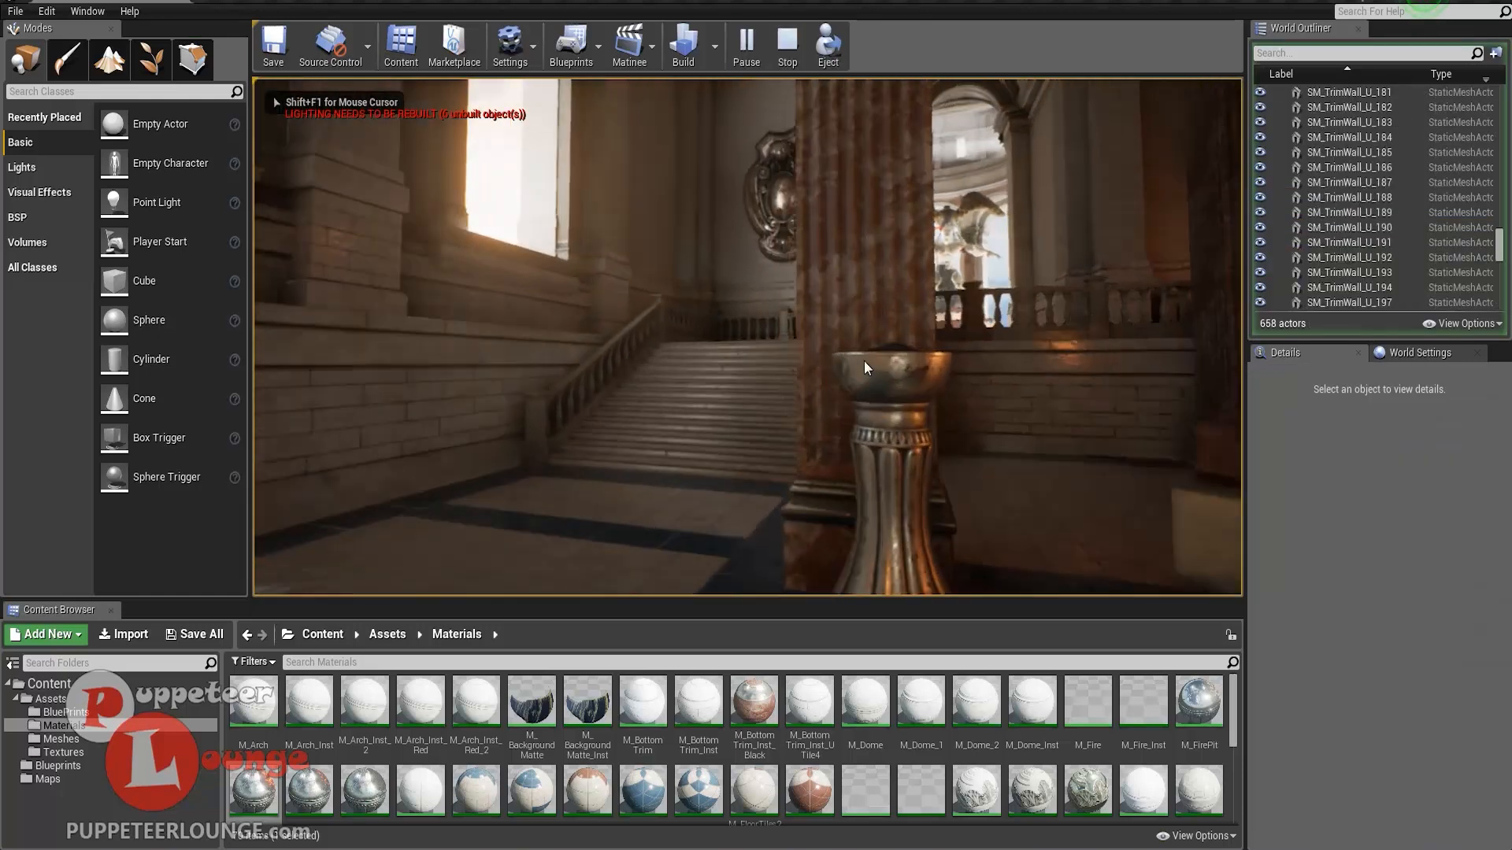
key(w)
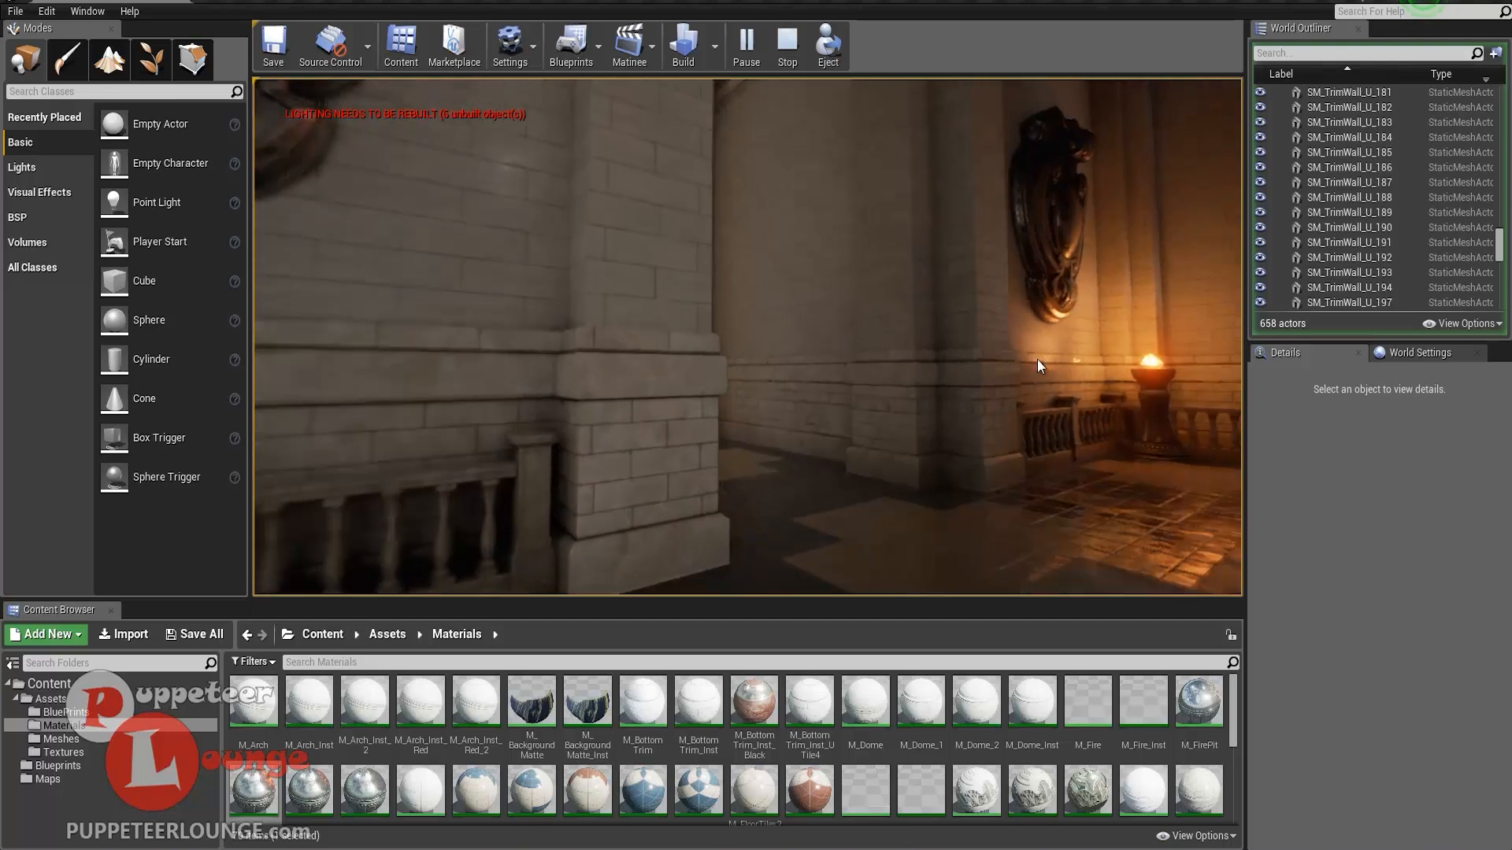
key(w)
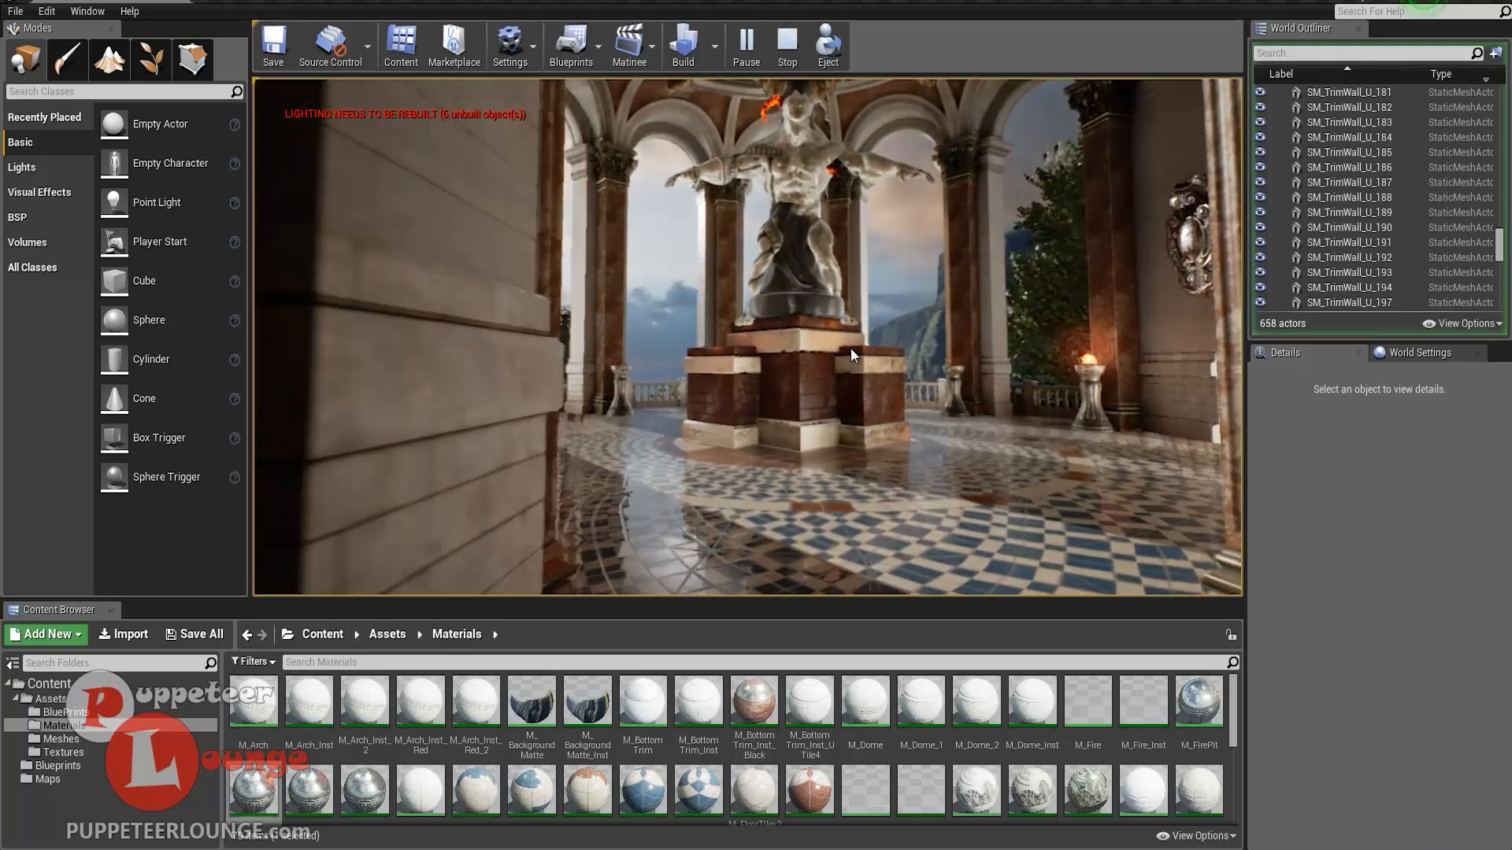
key(w)
key(w)
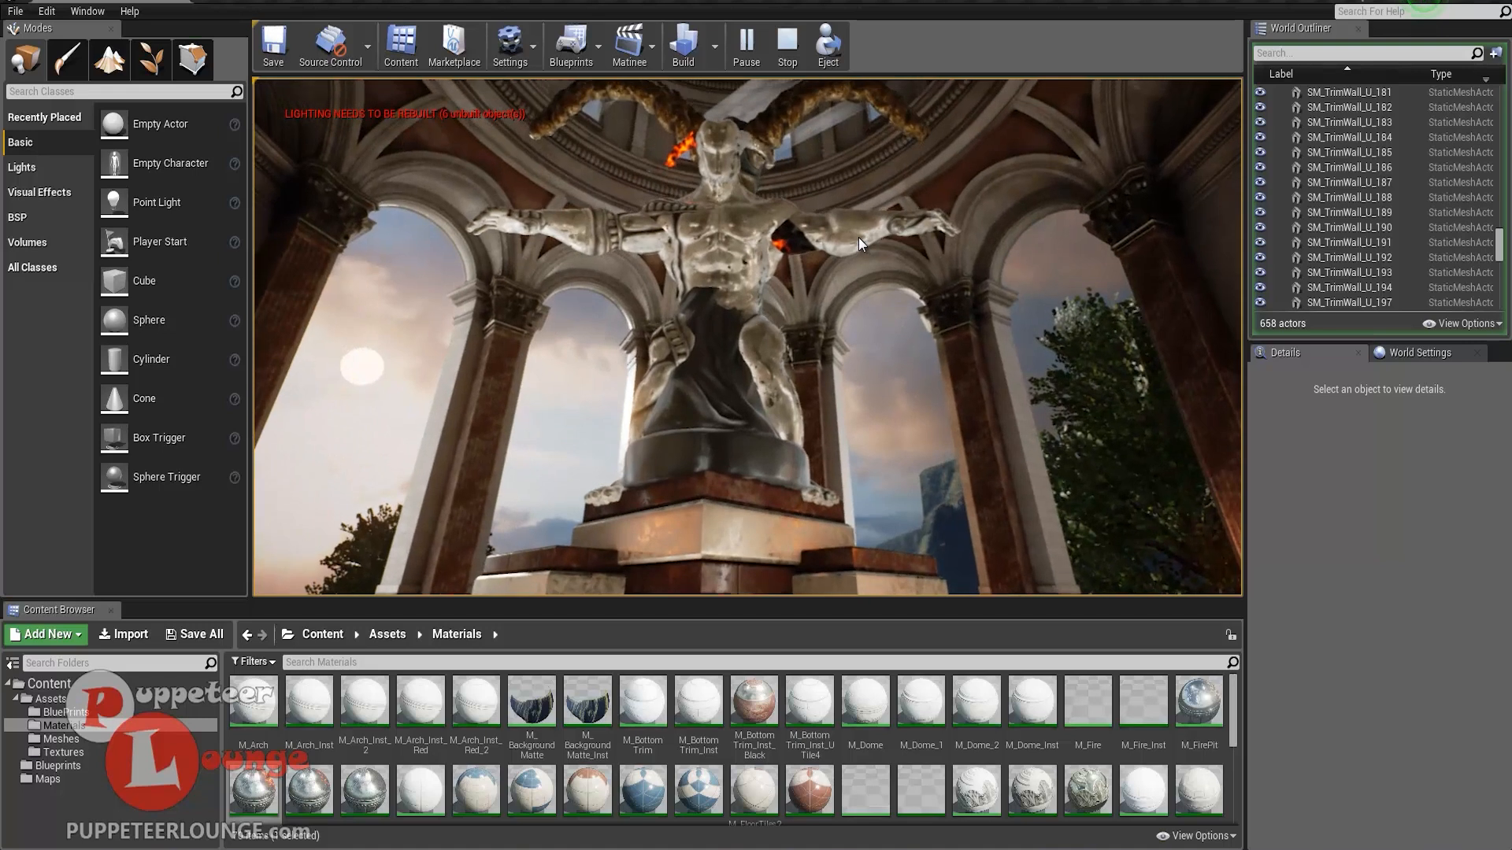
key(a)
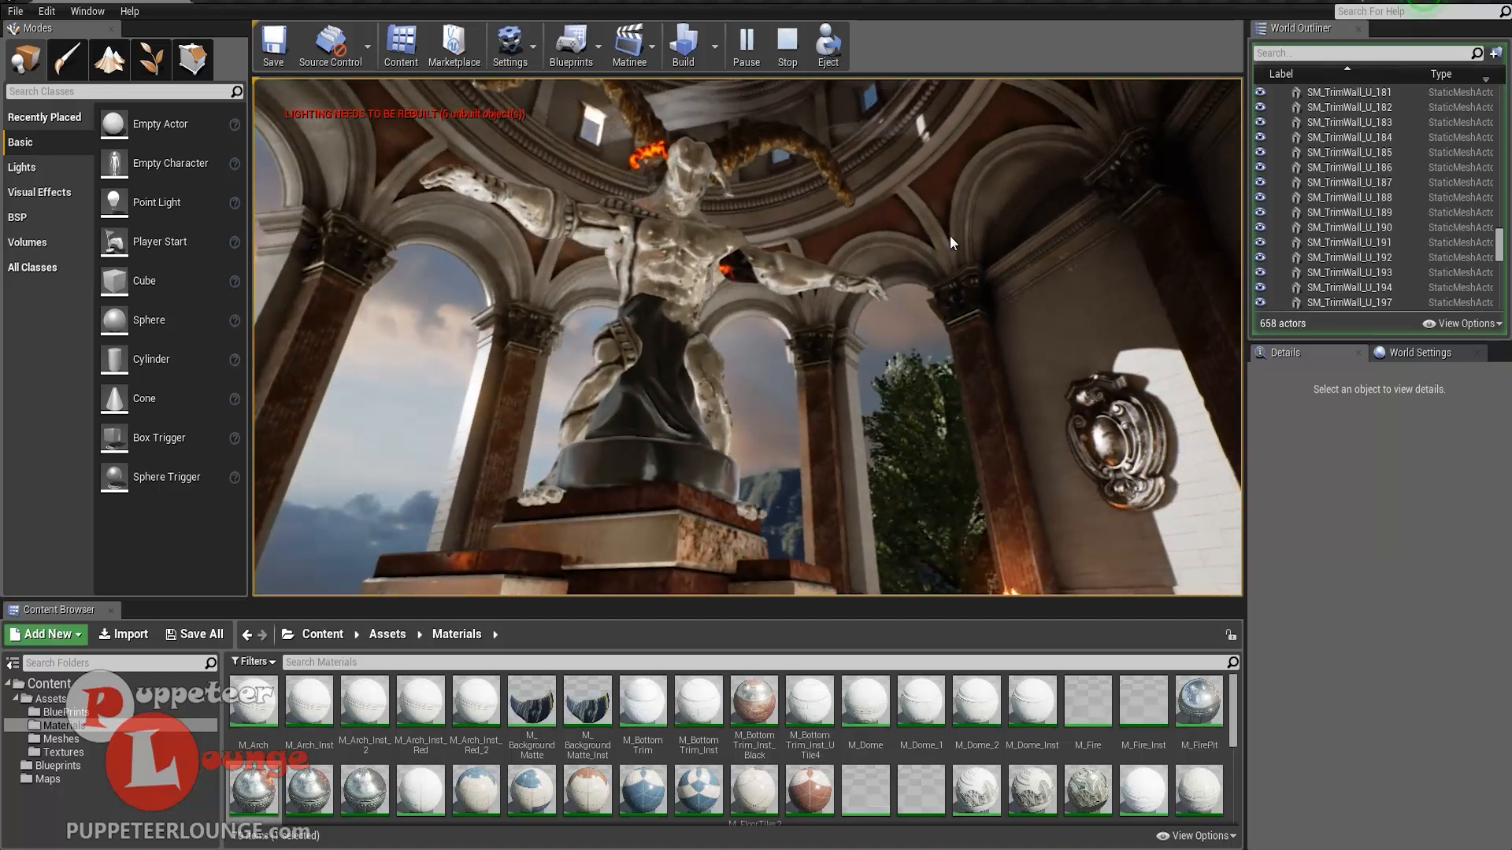
key(d)
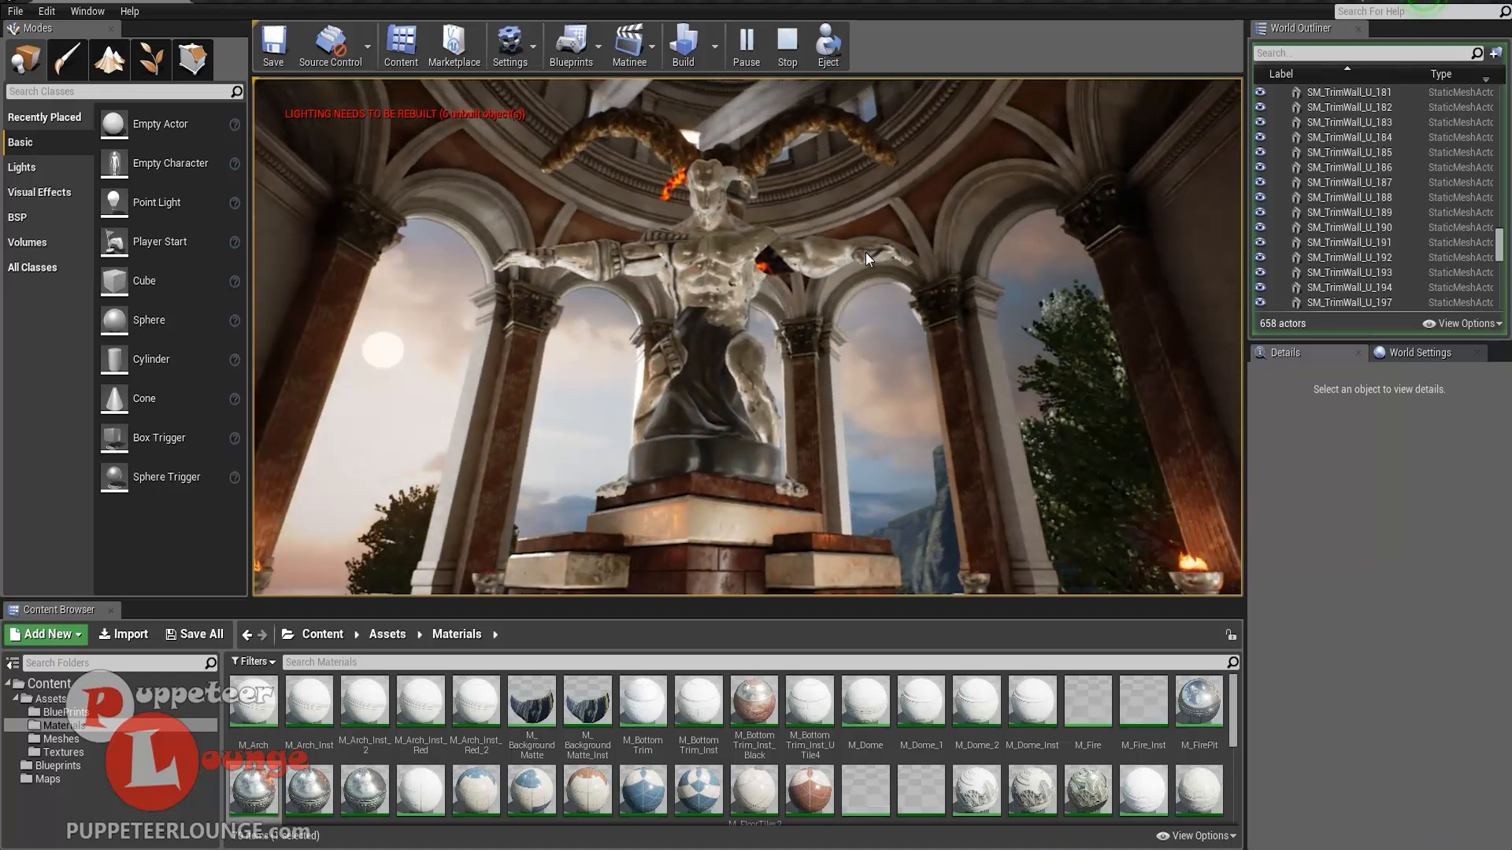
key(Escape)
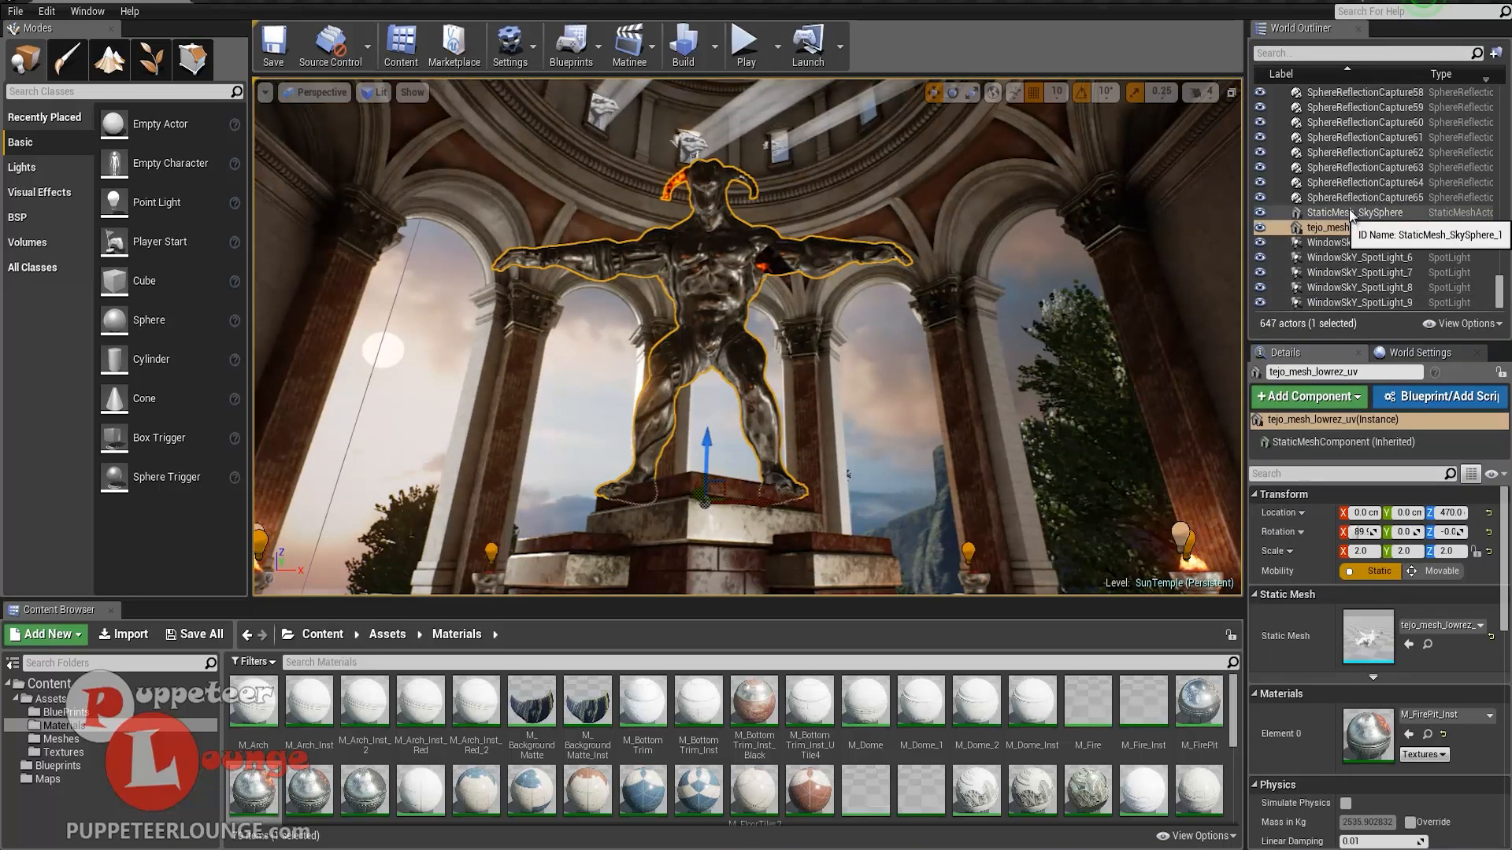
- Undo the character's lowering and the hiding of the SM_Statue actor
scroll(1301, 271, up, 2)
scroll(1298, 272, up, 10)
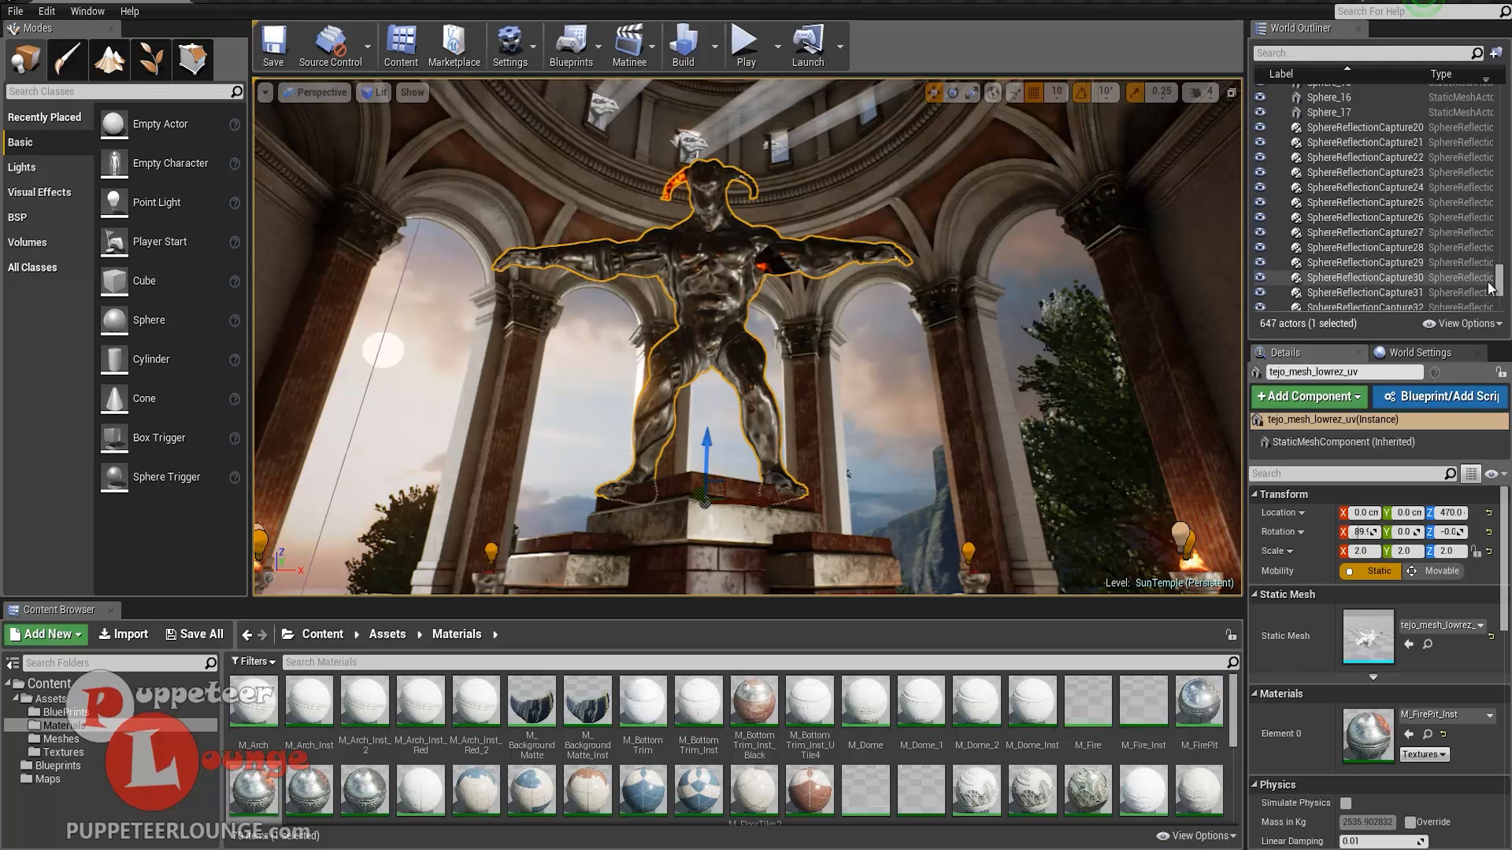
drag(1495, 283, 1499, 101)
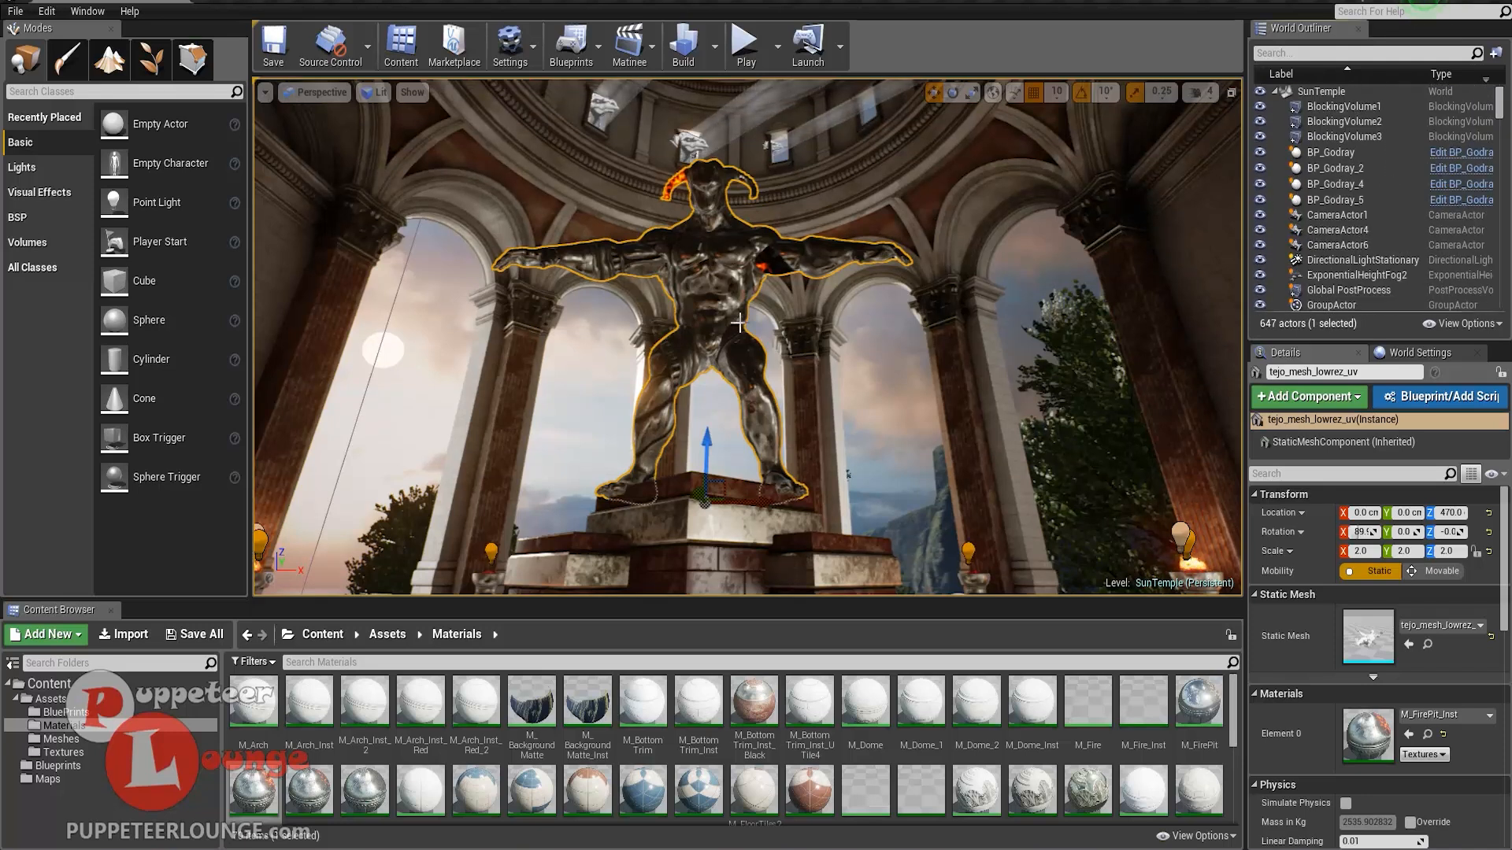
key(ctrl+z)
key(ctrl+z)
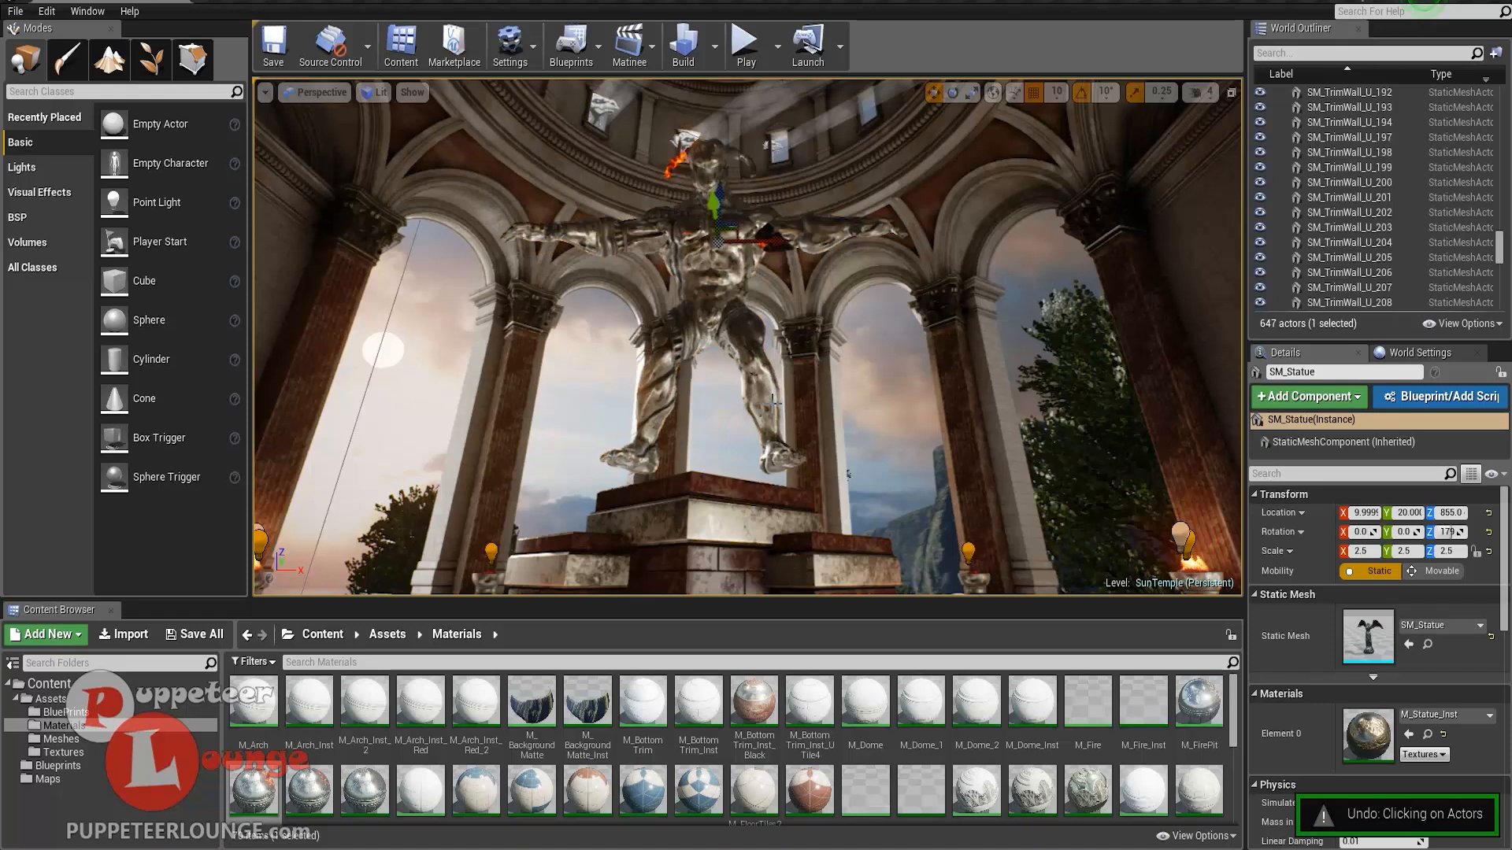
key(ctrl+z)
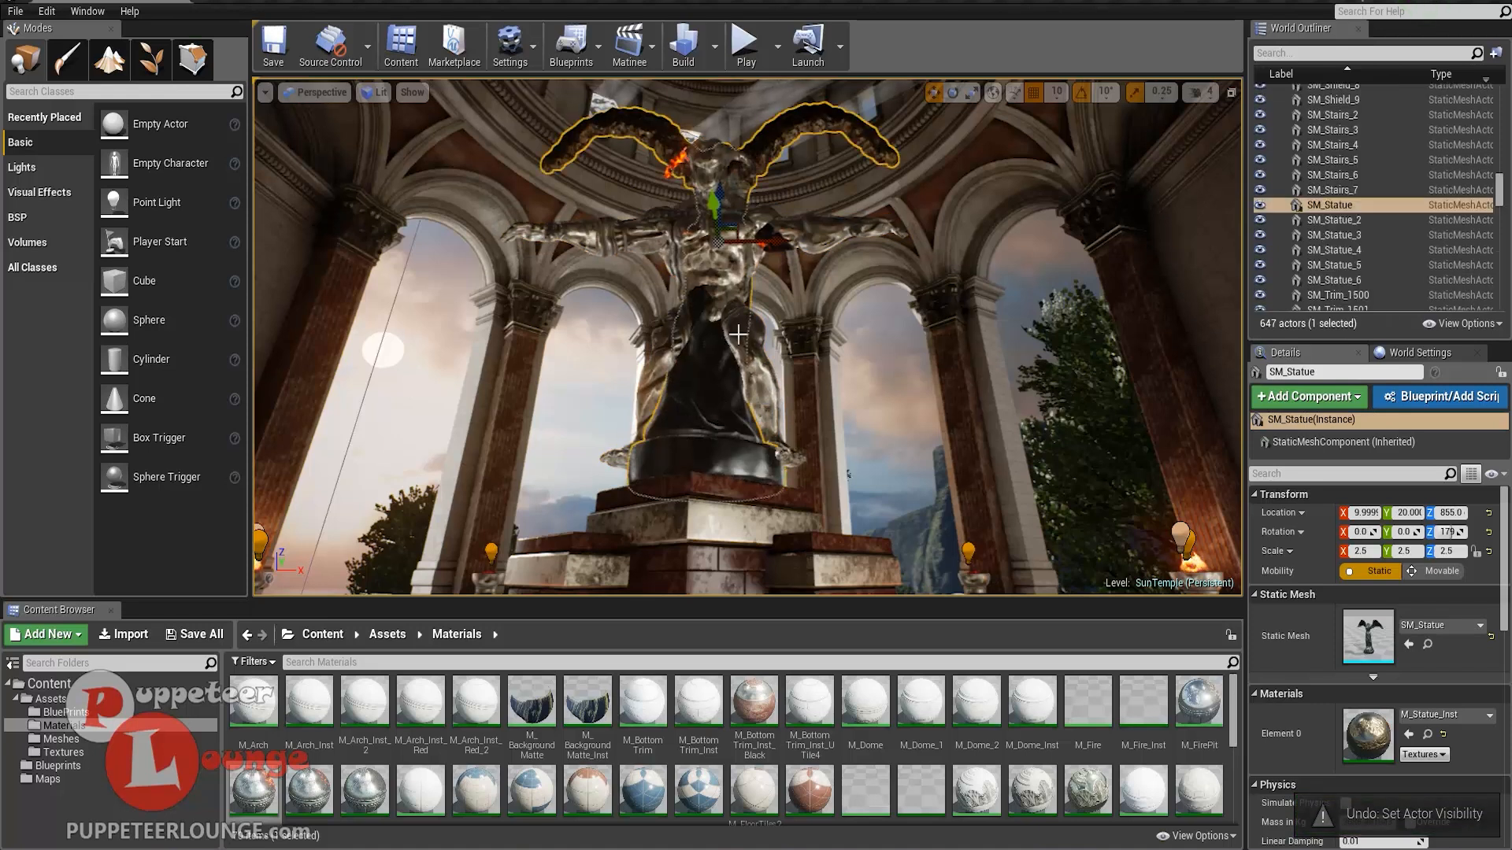
- Delete the SM_Statue actor from the level and lower the character to Z 470 so it stands on the pedestal
click(1329, 209)
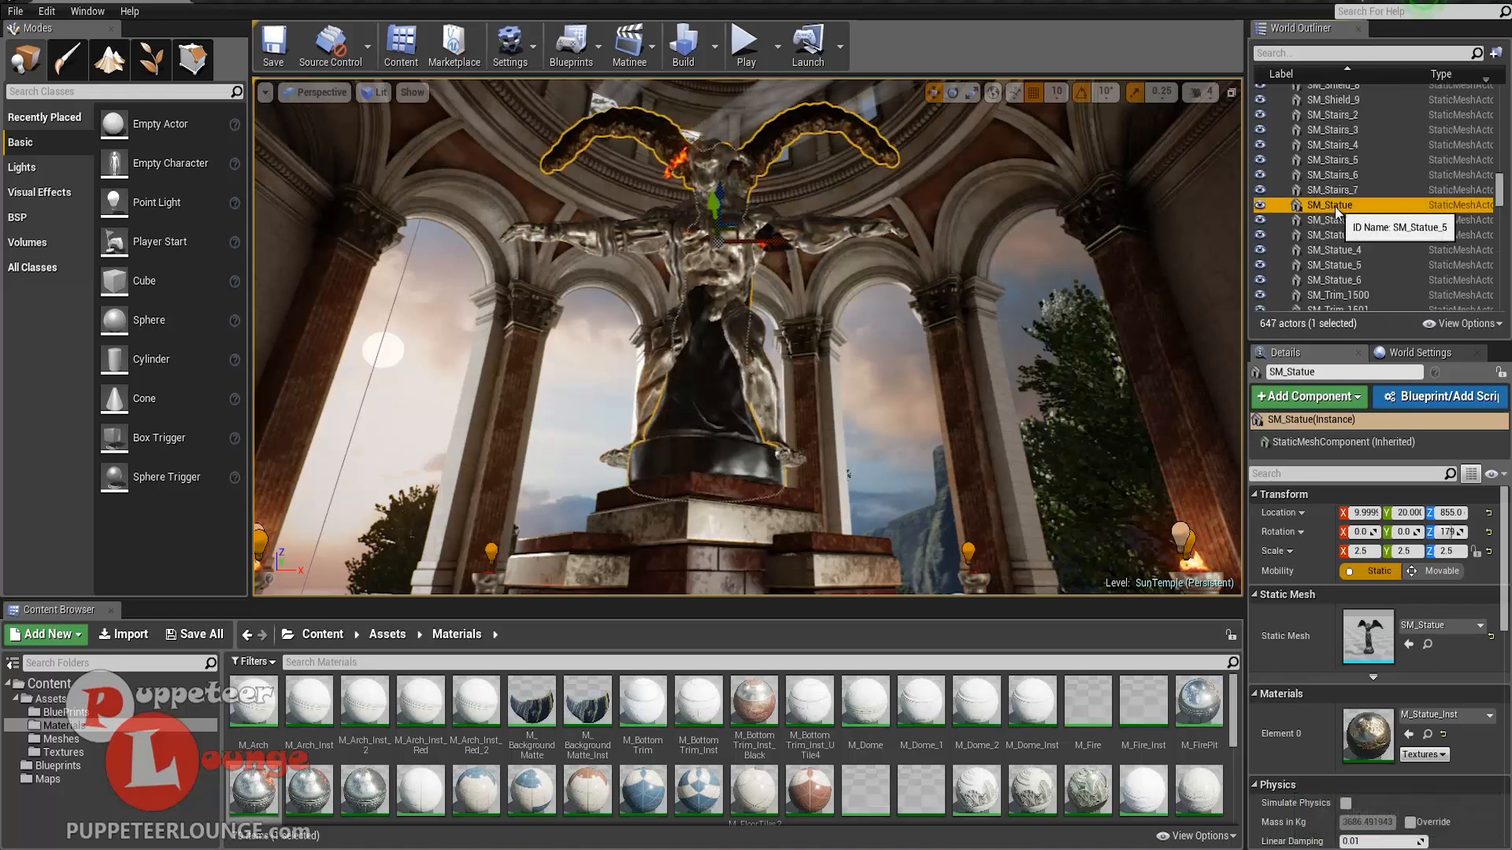
key(Delete)
click(739, 333)
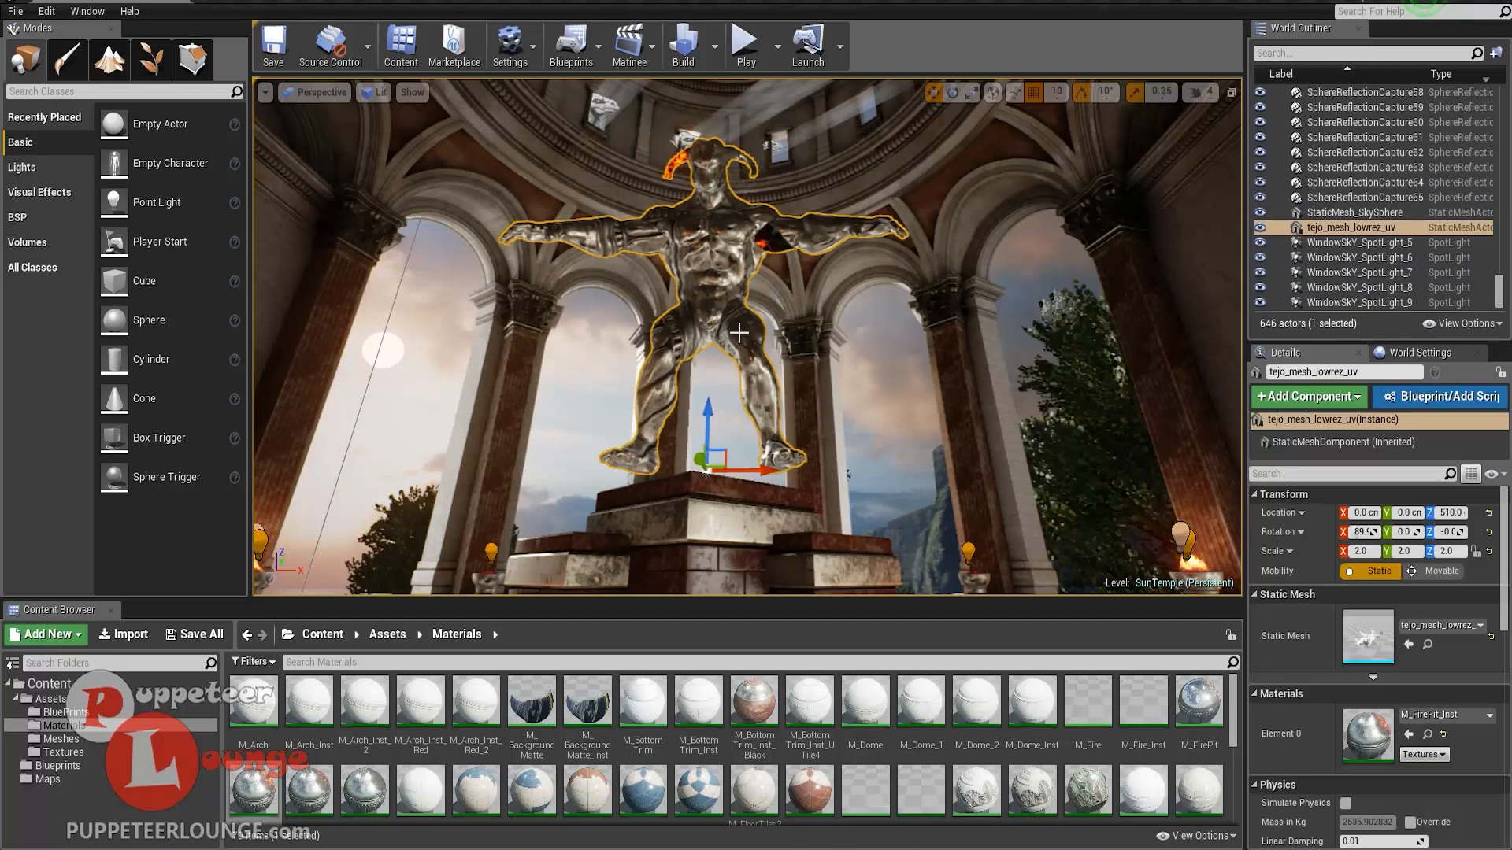
drag(708, 409, 710, 439)
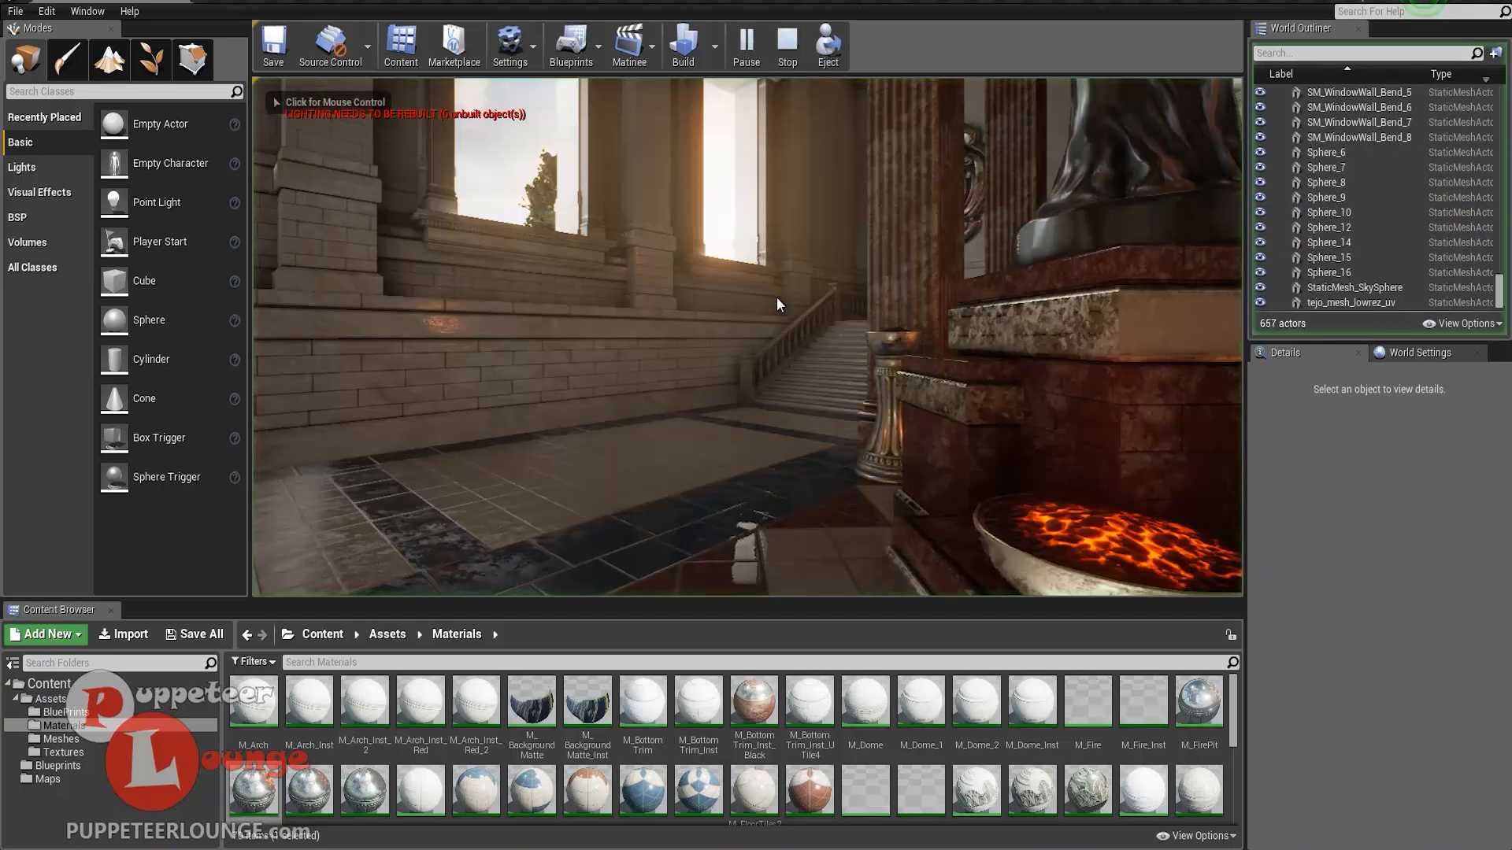
- Walk through the playing level to the round hall, circle the pedestal to inspect the character from all sides, and end the play session
click(777, 296)
key(w)
key(w)
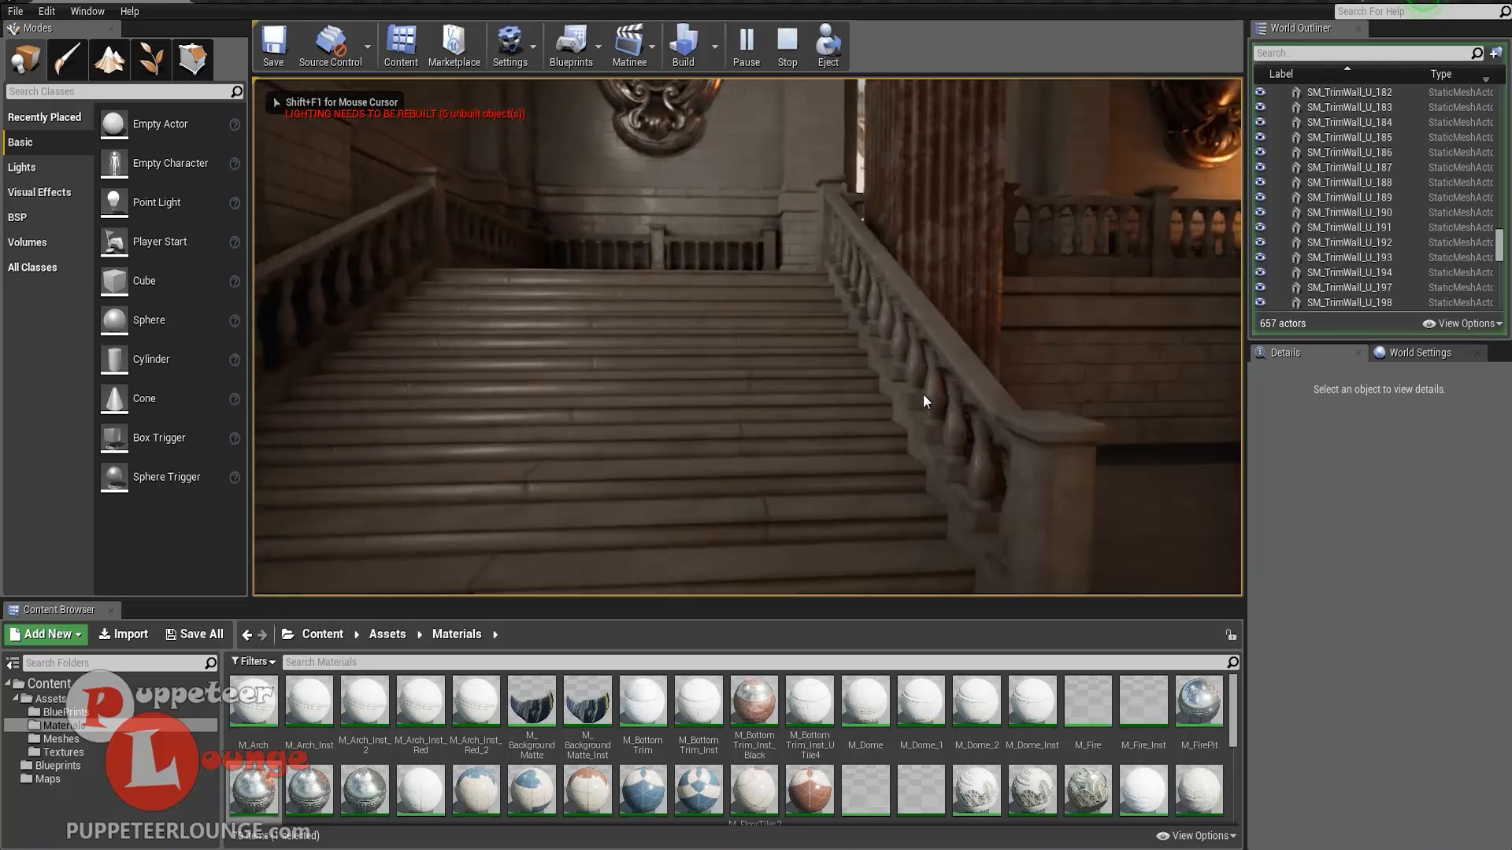
key(w)
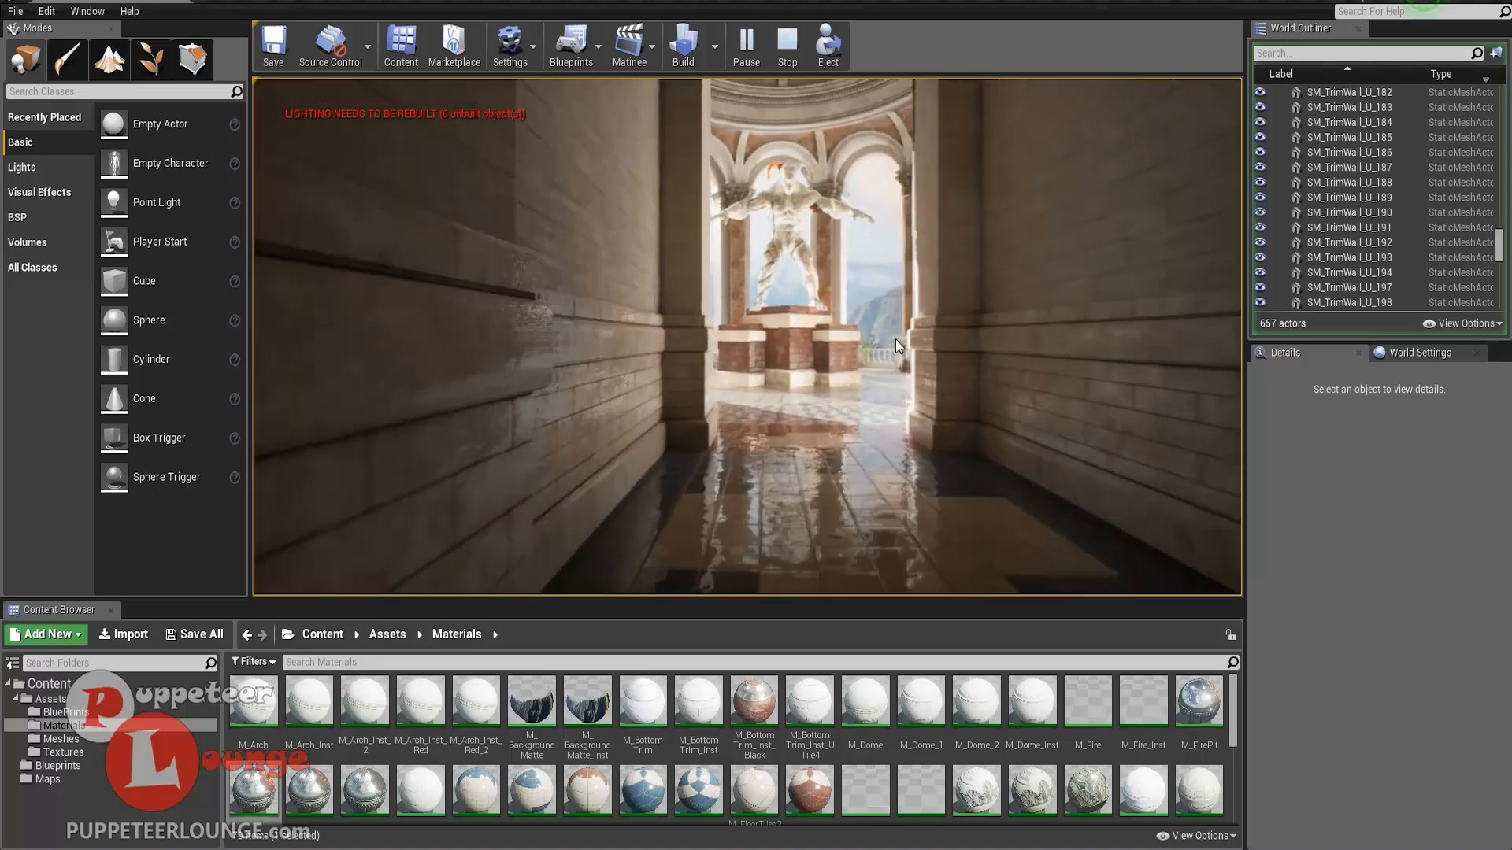
key(w)
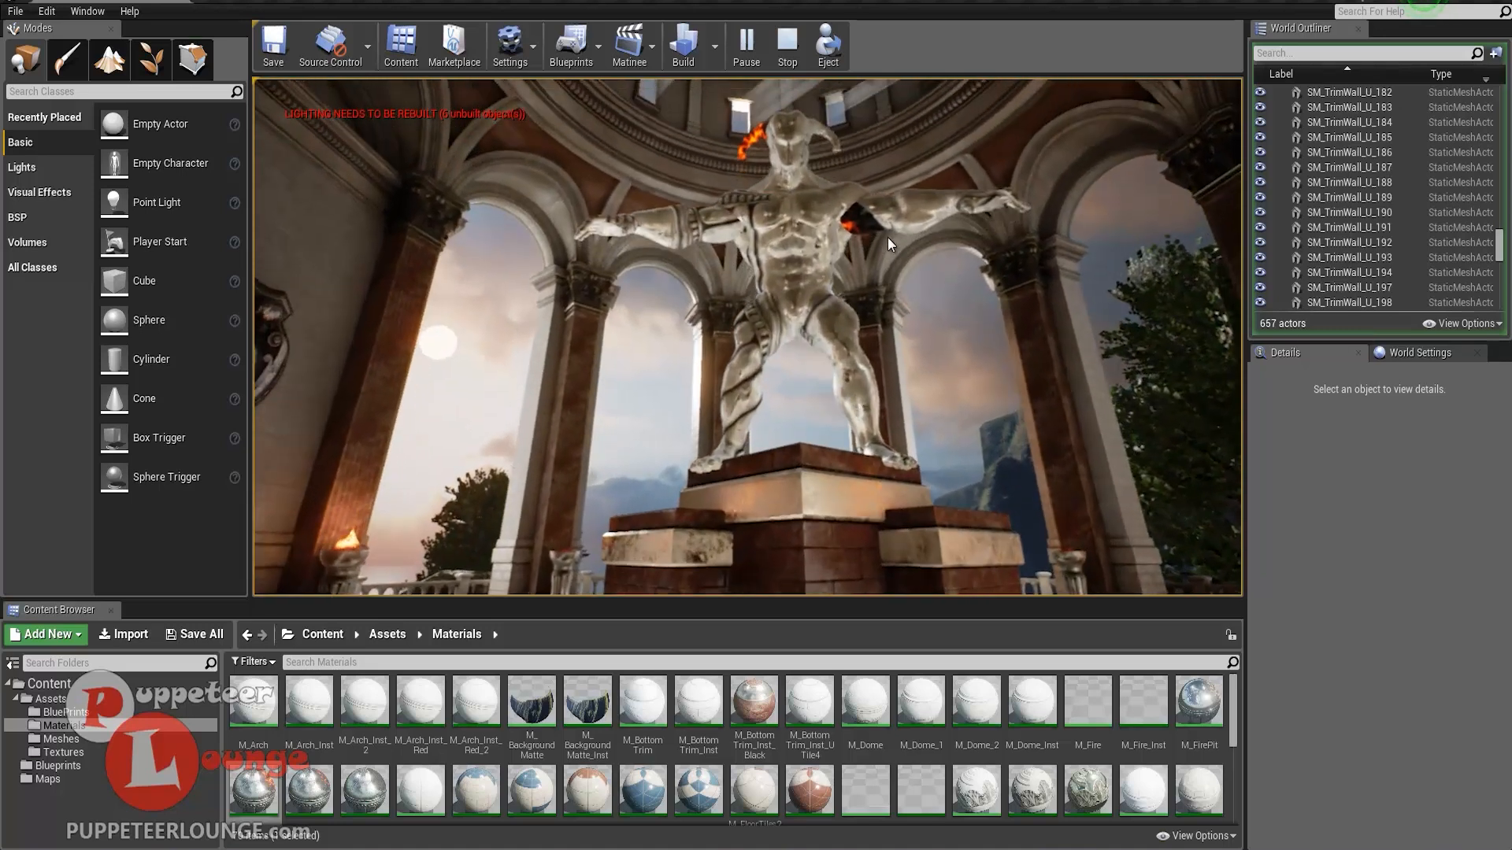
key(a)
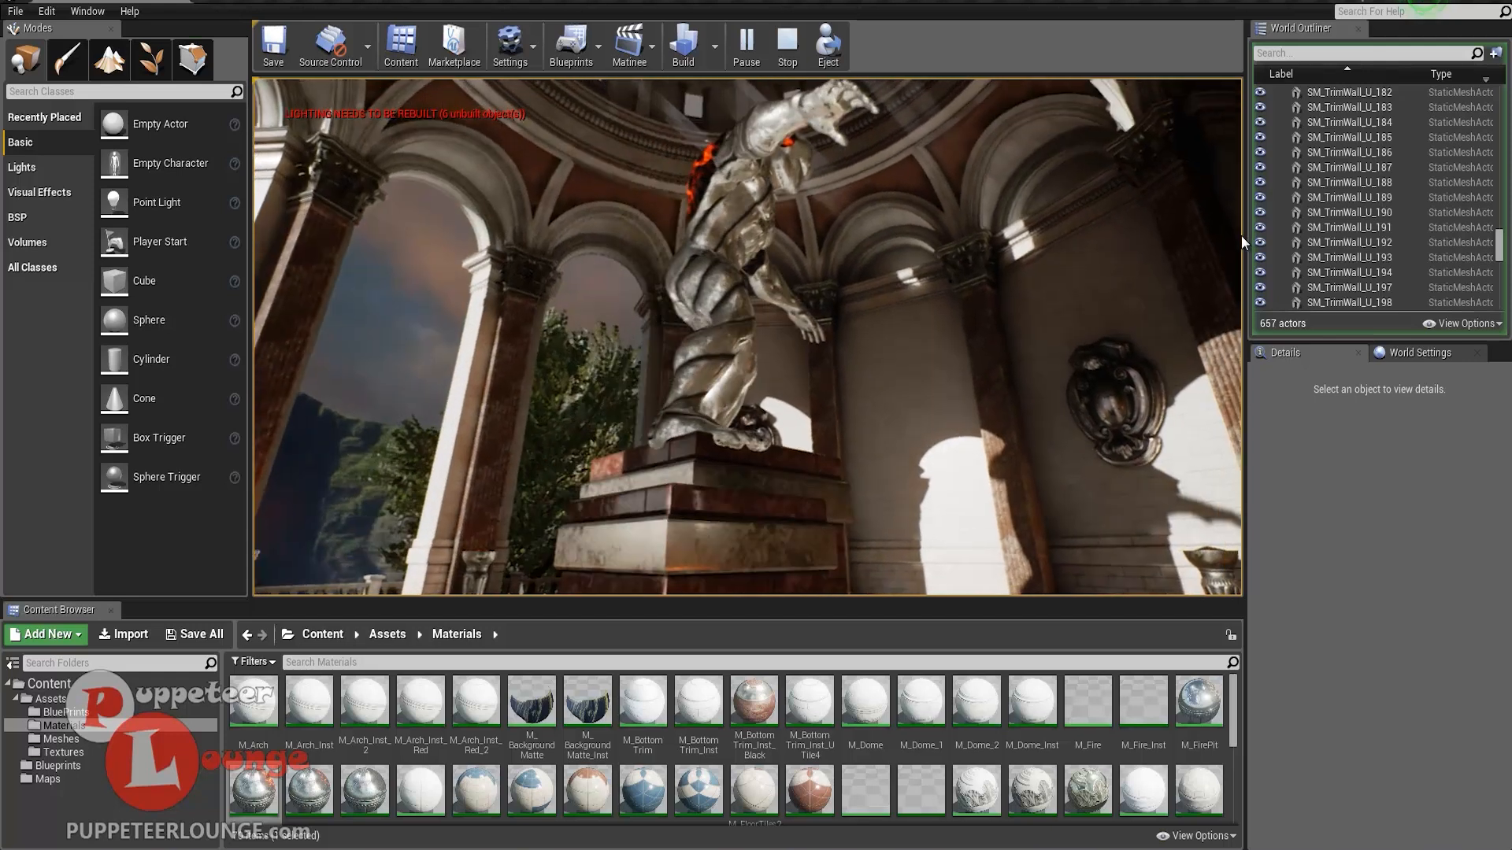
key(a)
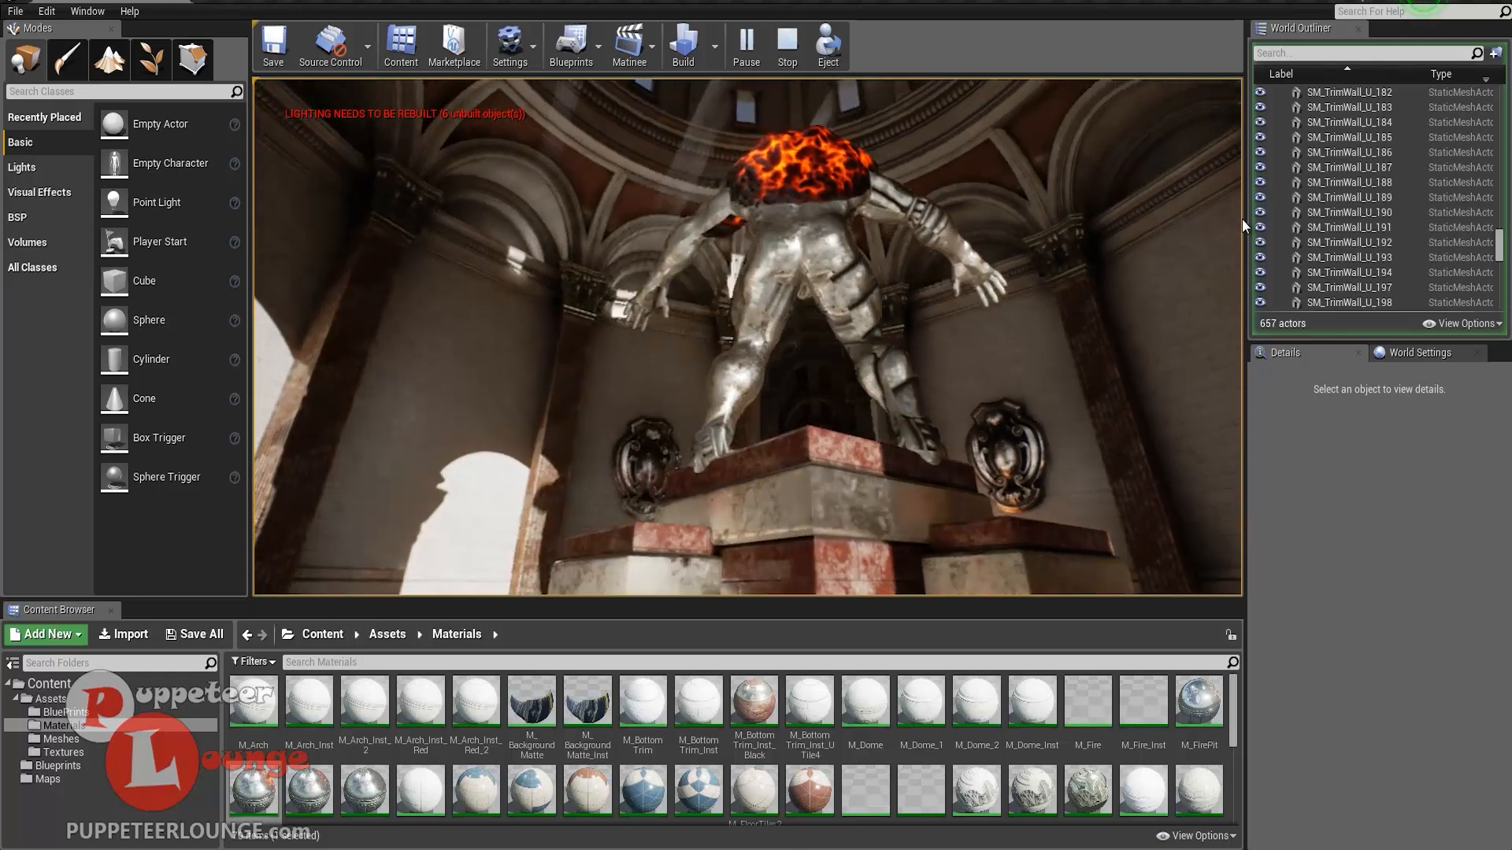
key(a)
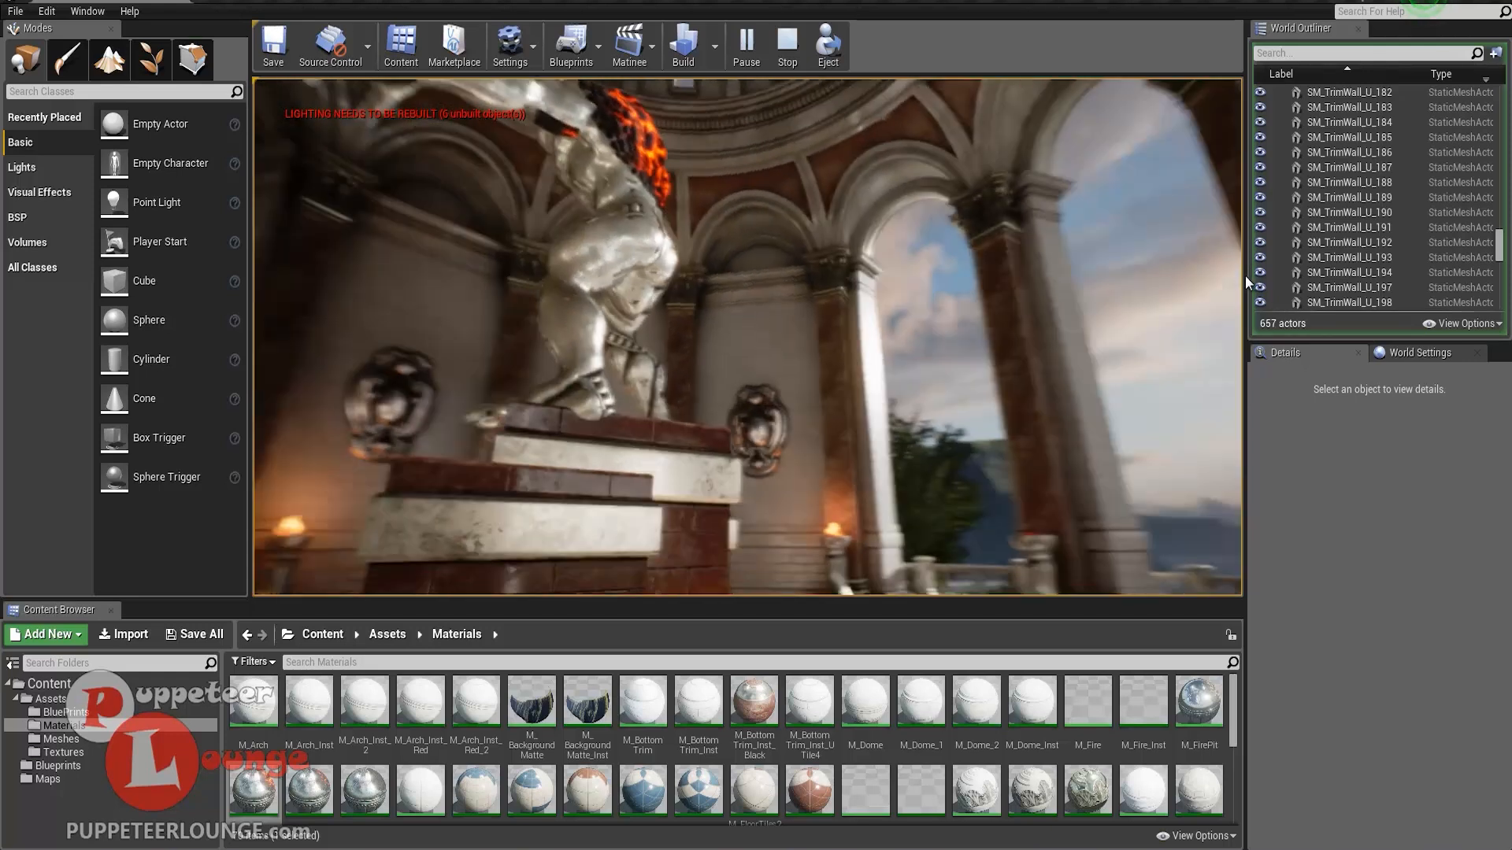
key(a)
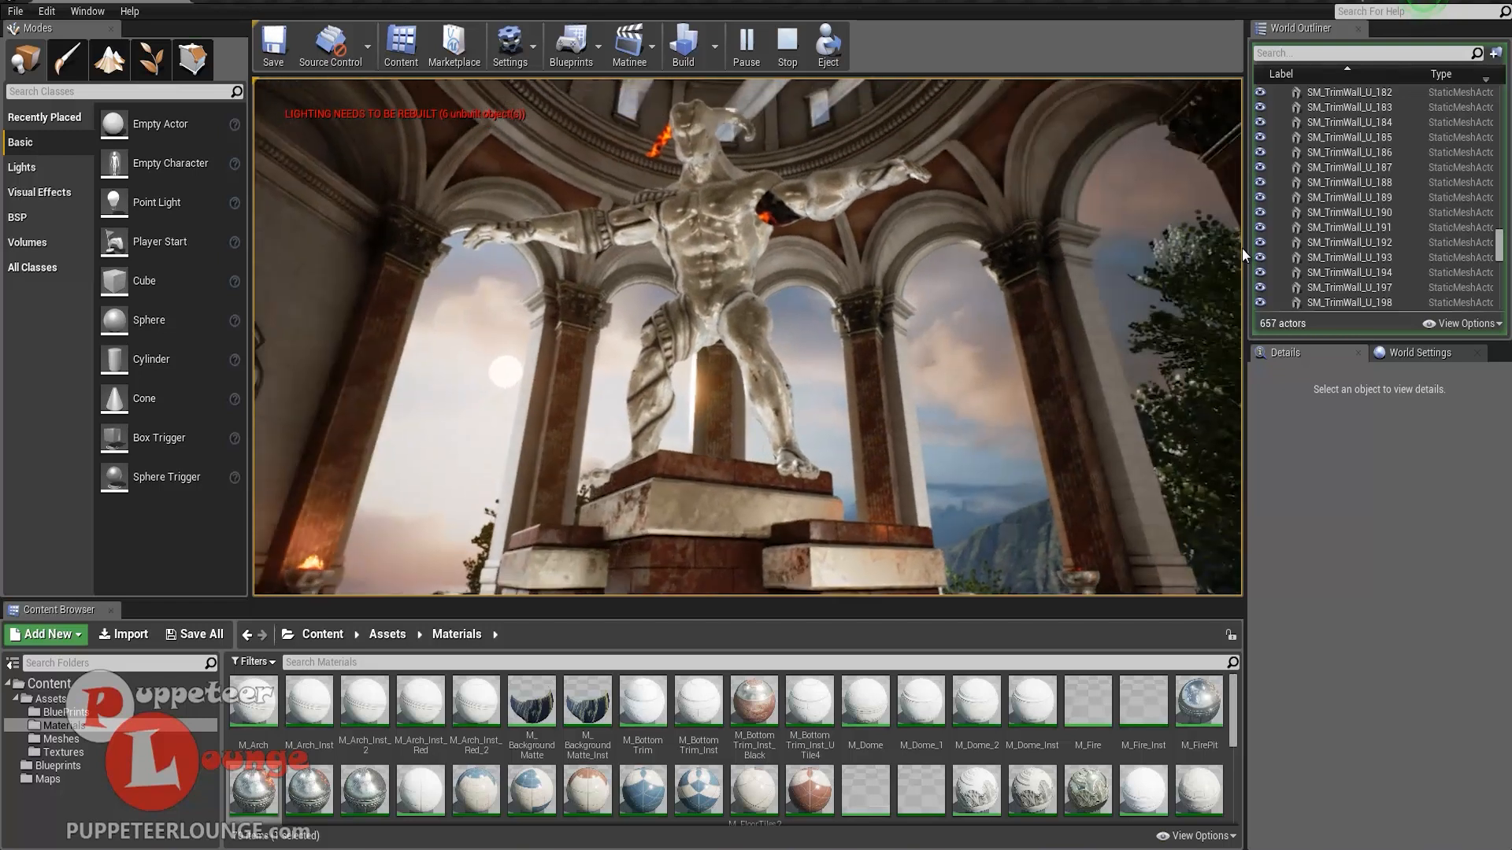
key(a)
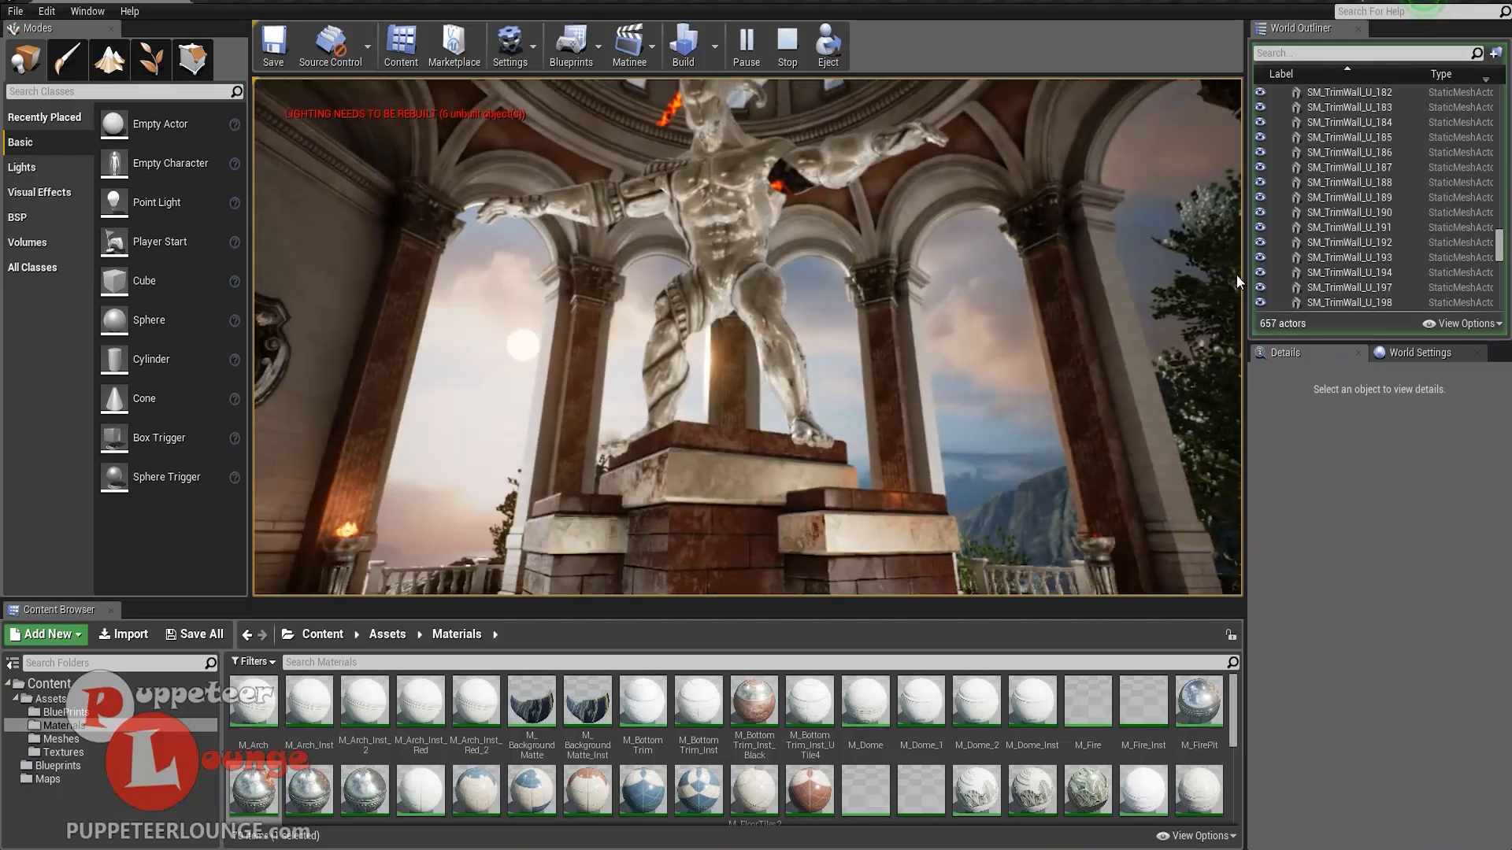
key(s)
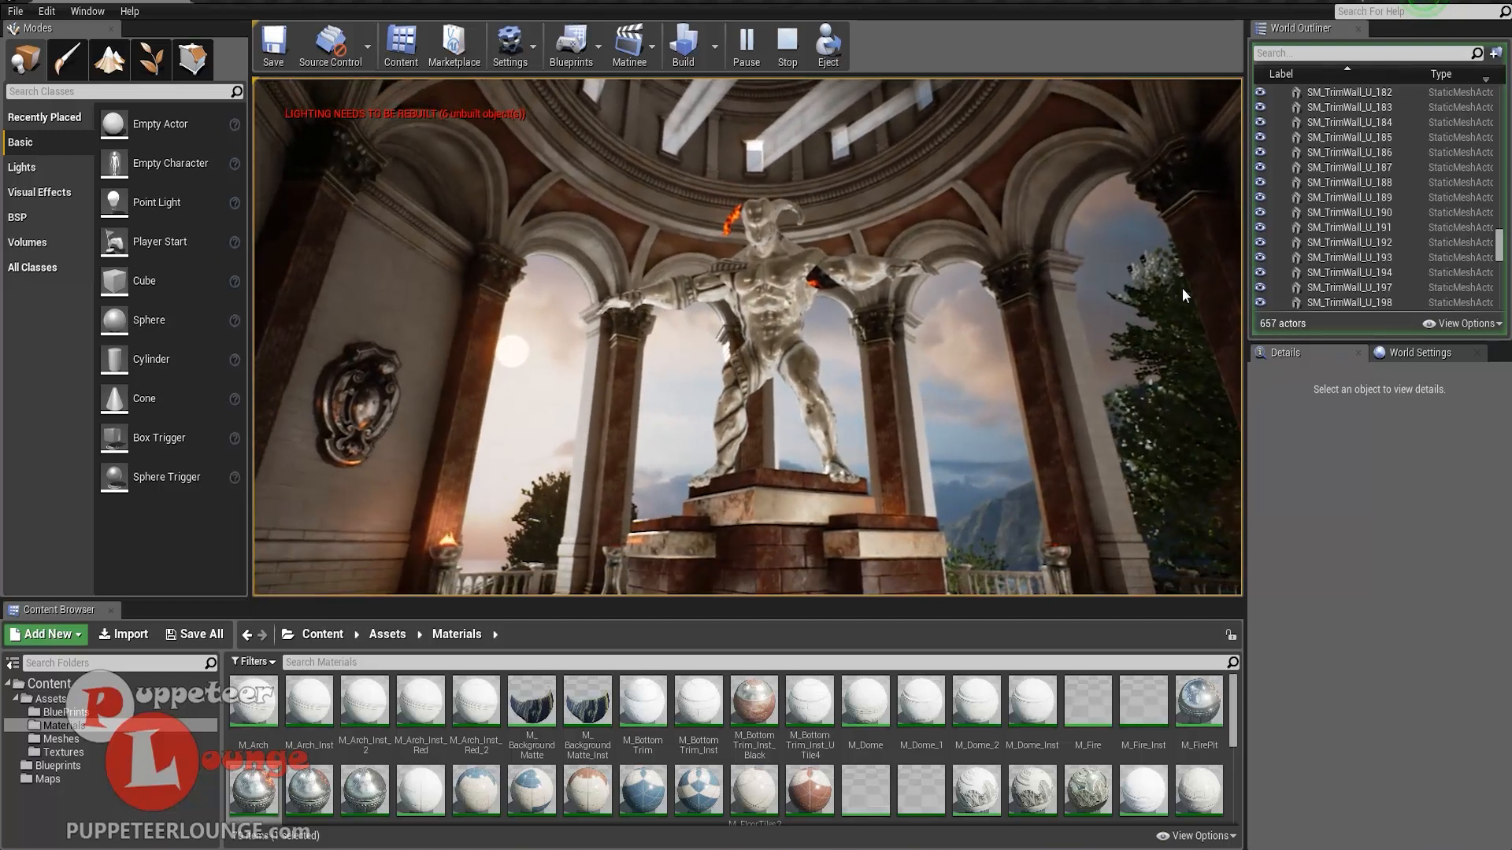
key(w)
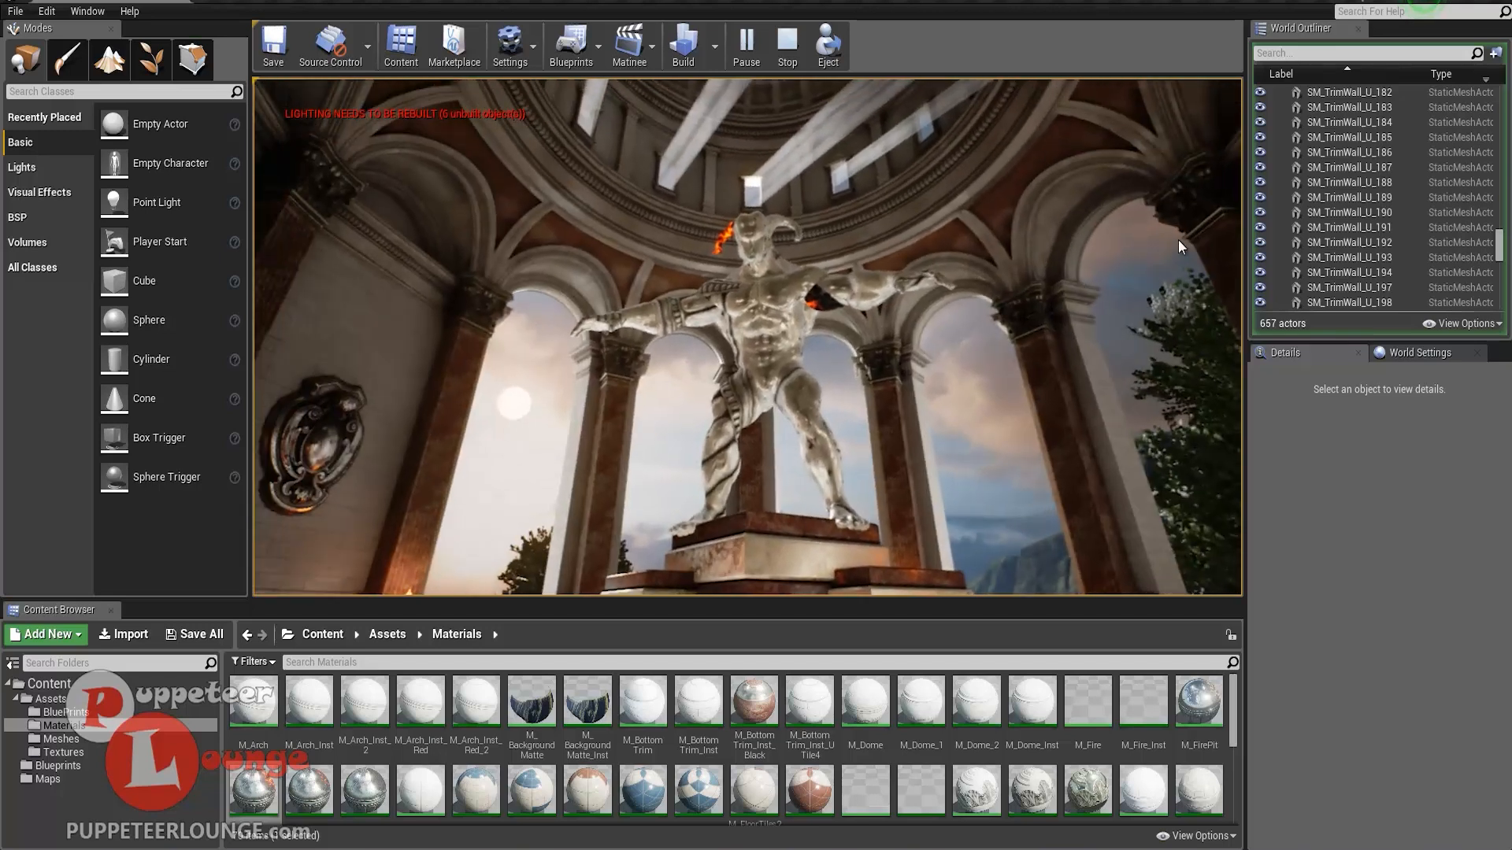
key(Escape)
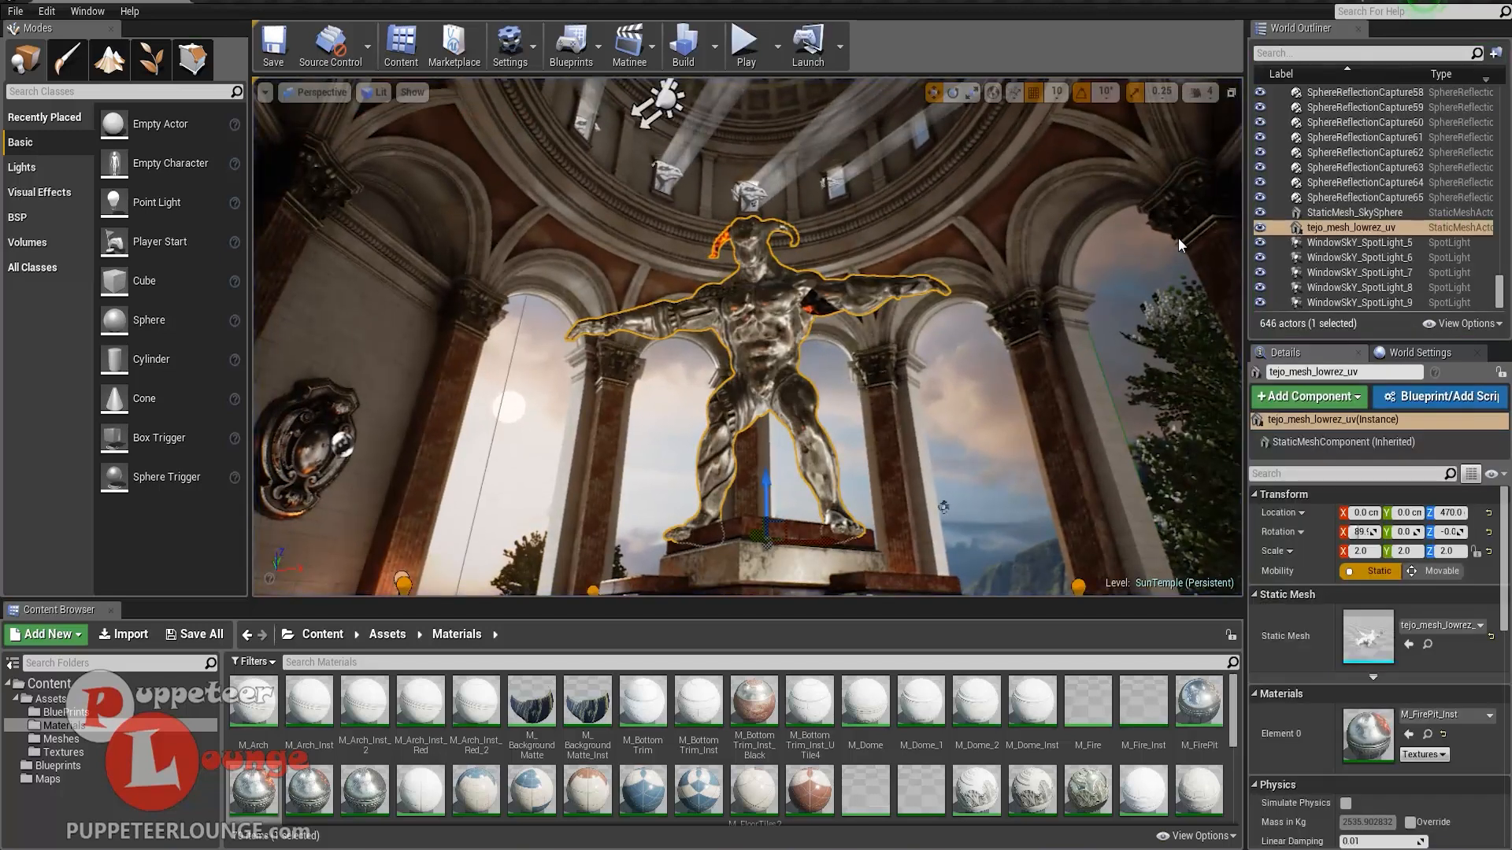